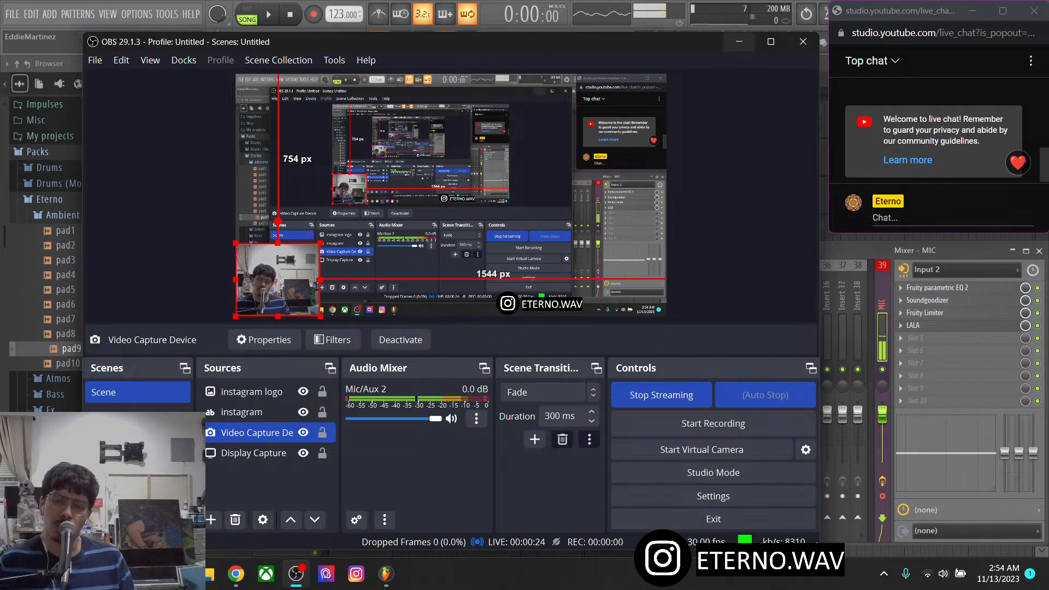
Check the Patreon shop page and the YouTube Studio live stream in Chrome and return to FL Studio
left_click(739, 42)
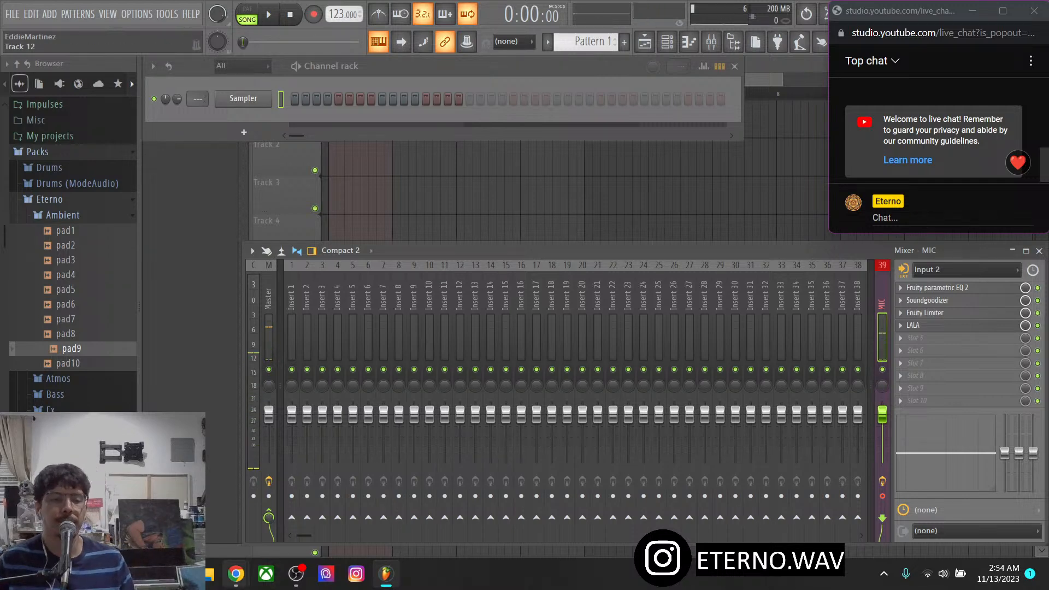
mouse_move(236, 573)
left_click(226, 505)
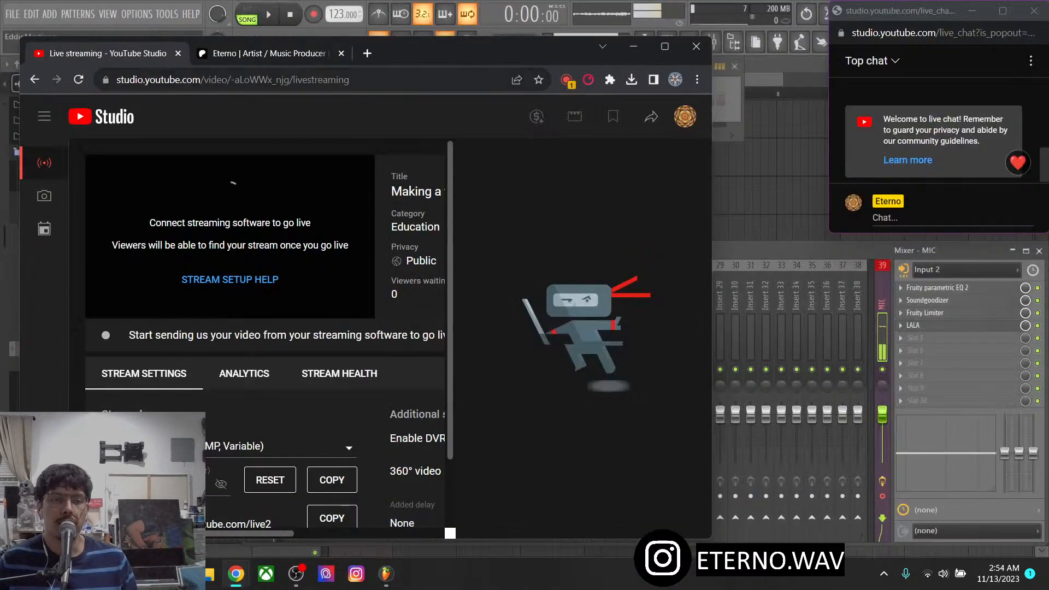
left_click(269, 53)
left_click_drag(398, 50, 479, 43)
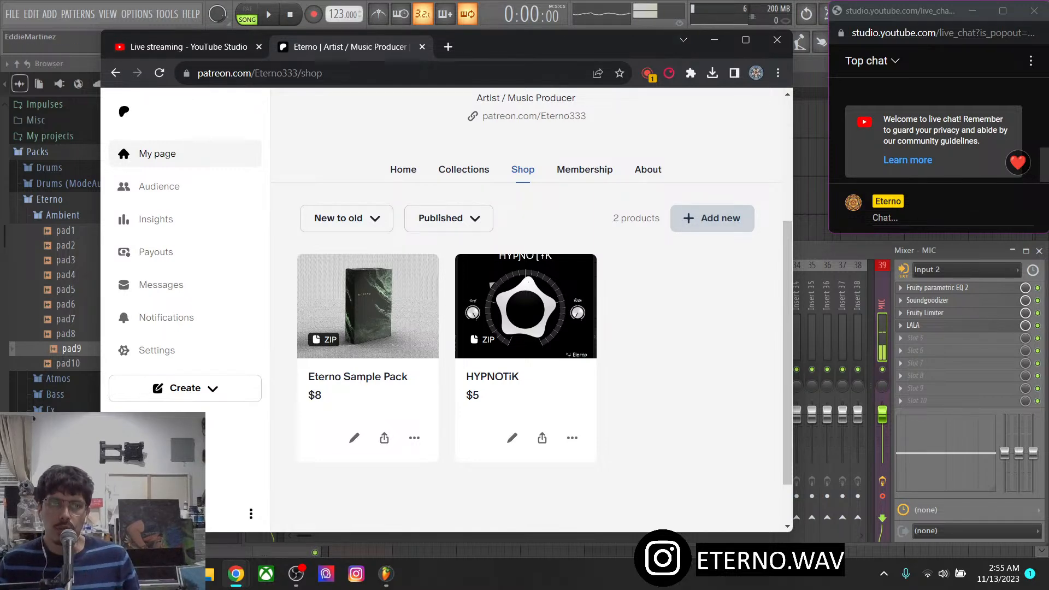
left_click(221, 47)
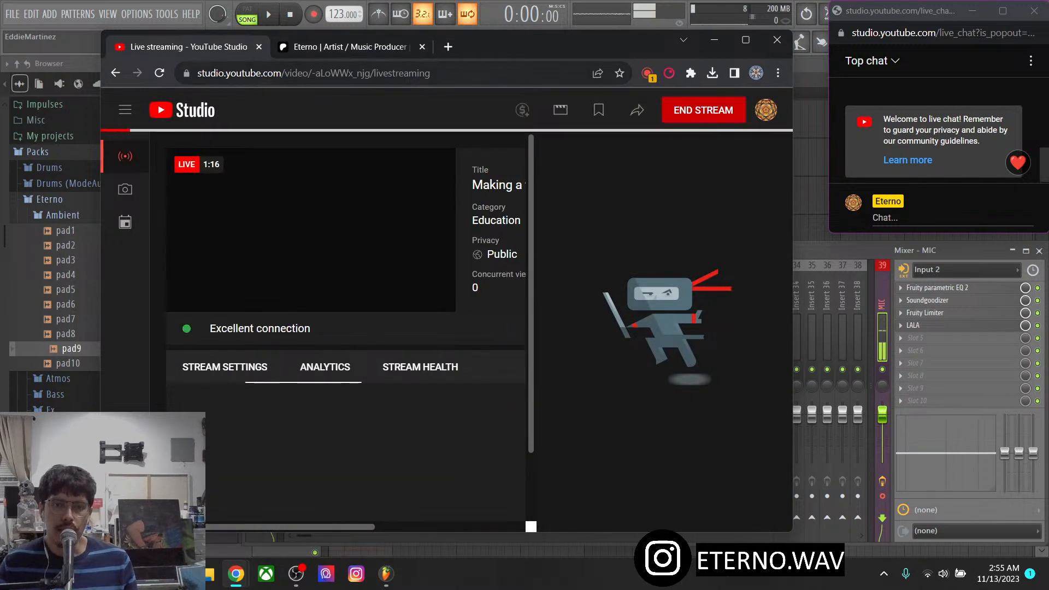
left_click(341, 47)
left_click(714, 39)
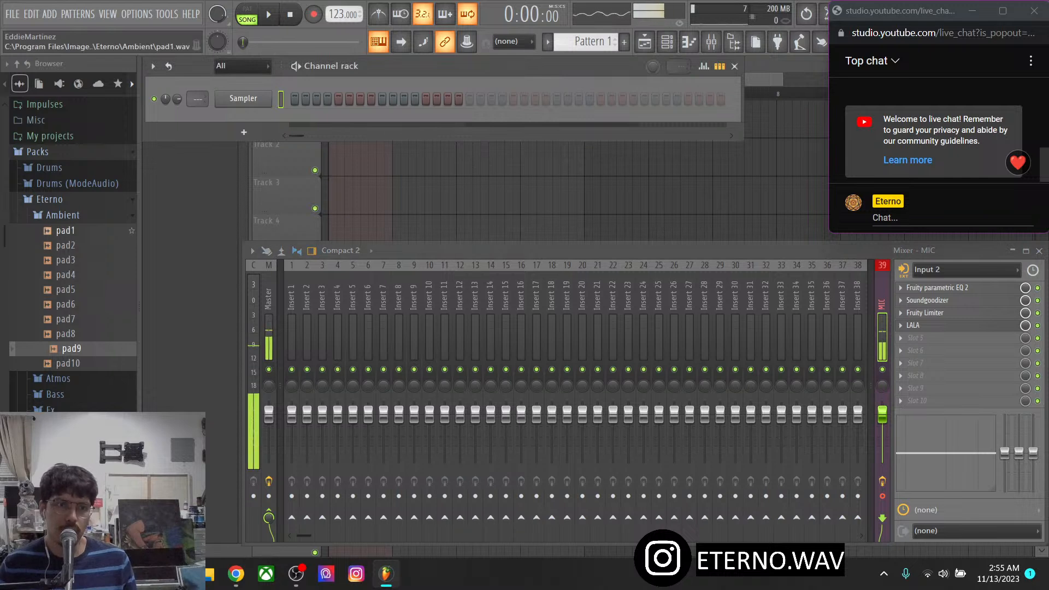
Expand the Ambient folder of the Eterno pack and preview the pad1 and pad2 samples
left_click(49, 199)
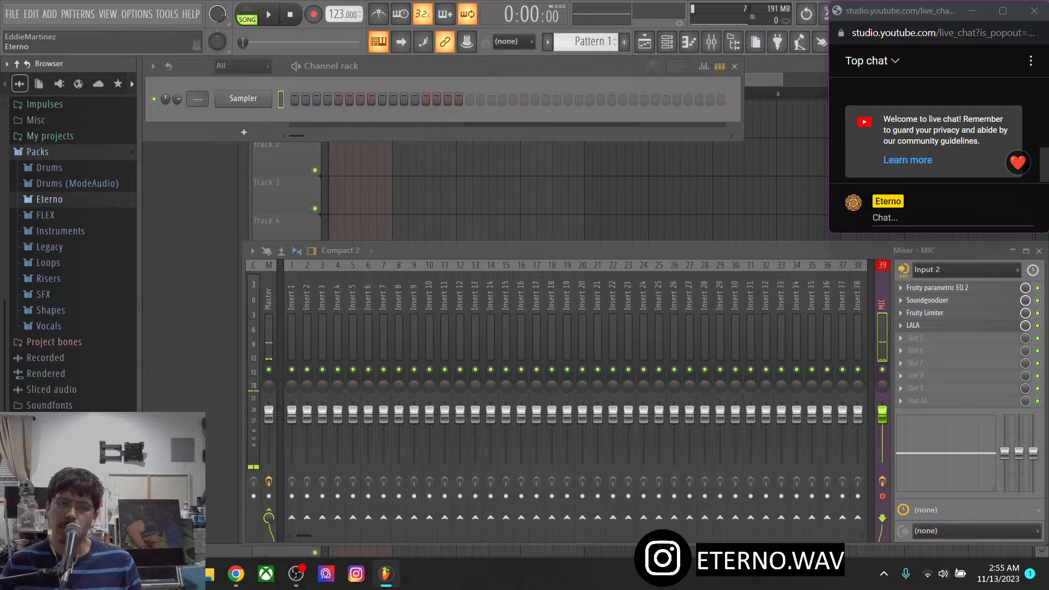
left_click(50, 199)
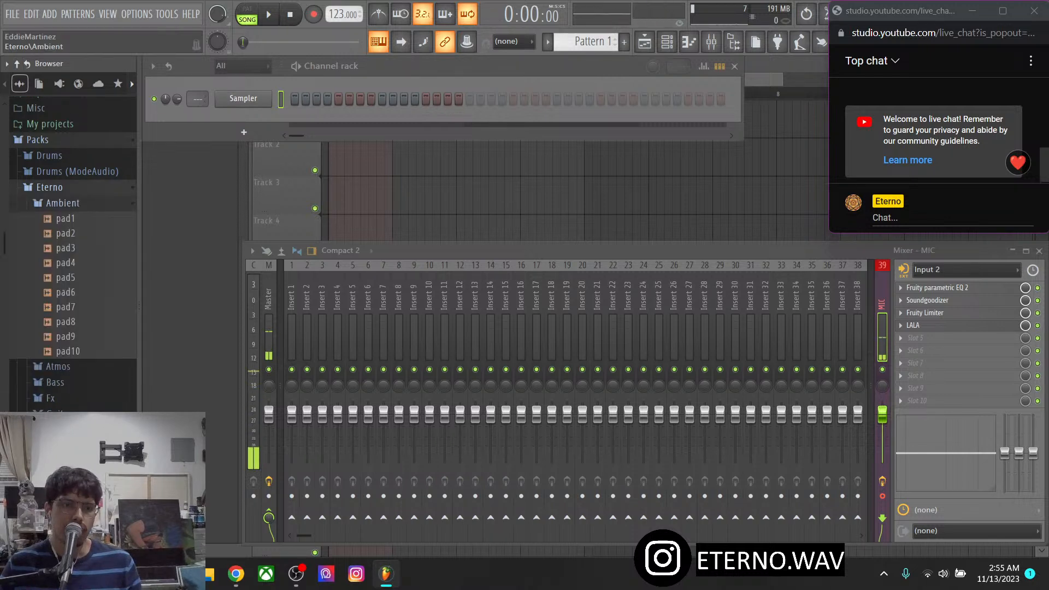
left_click(61, 202)
left_click(61, 203)
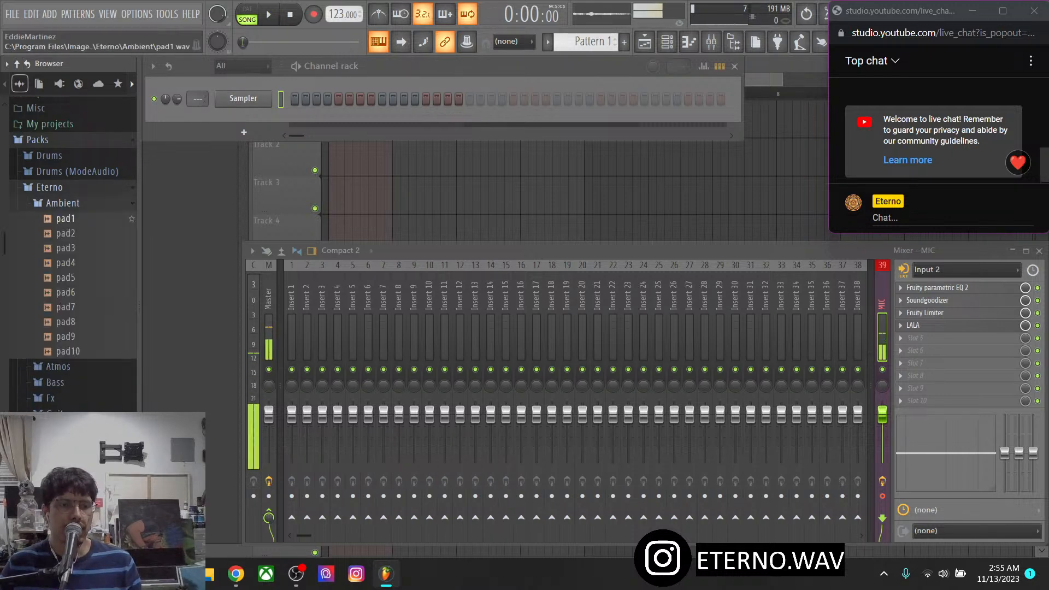
scroll(62, 217, "down", 2)
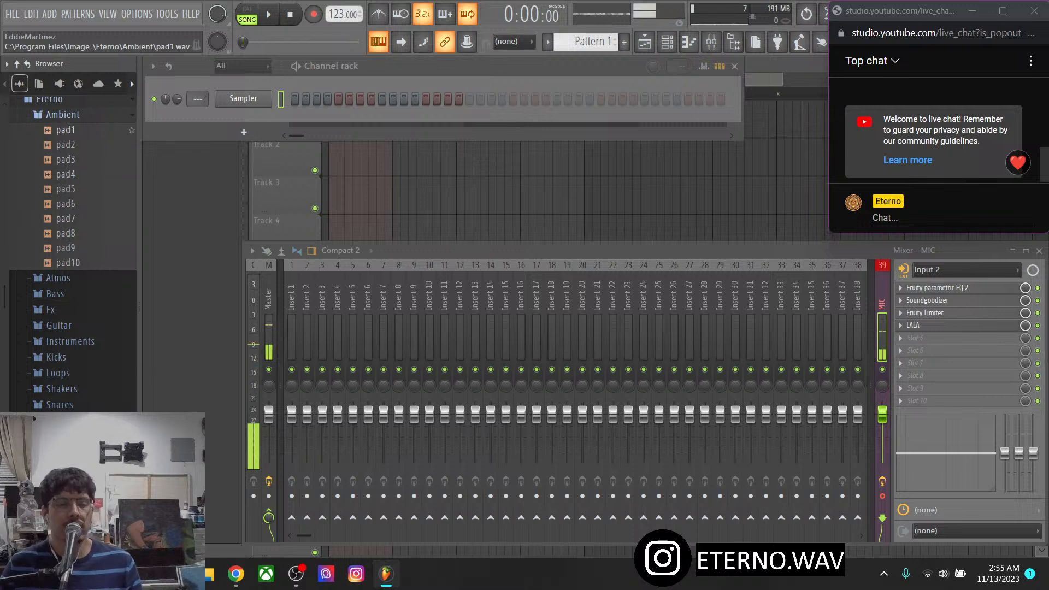
left_click(66, 130)
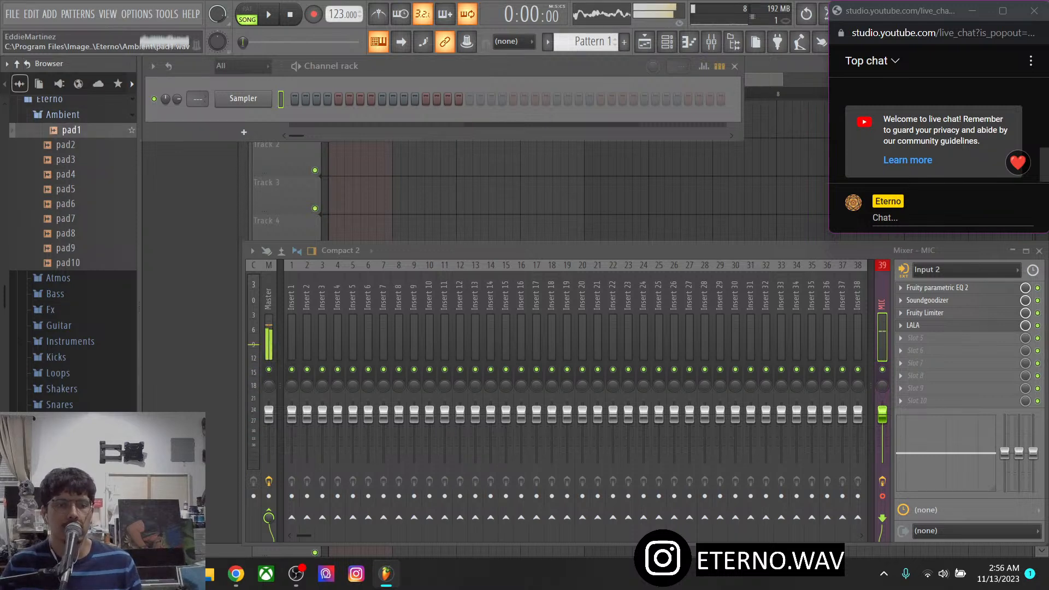
left_click(66, 145)
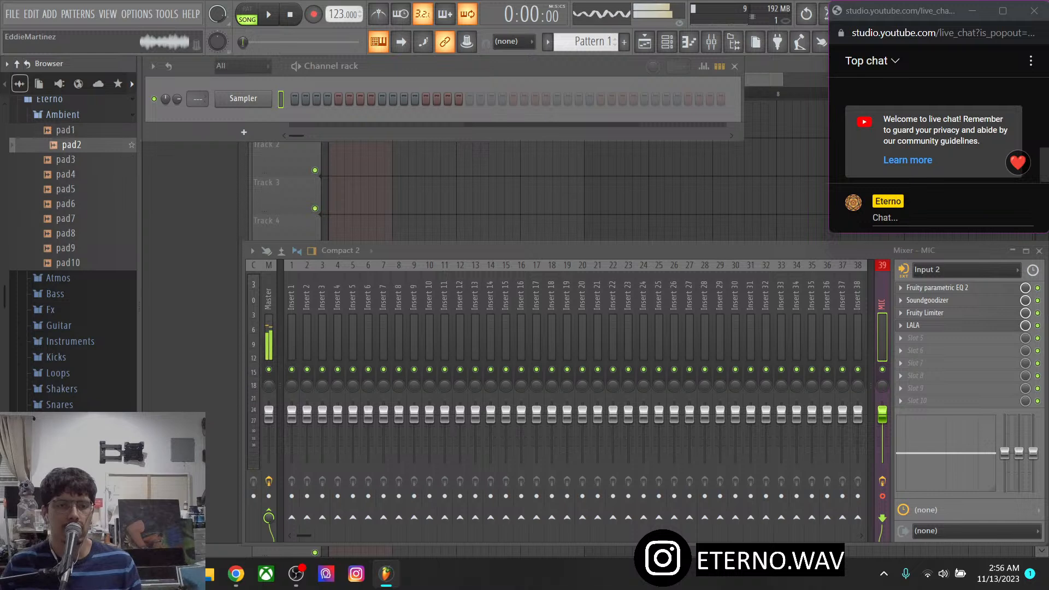
Lower the gain of the Master track's Fruity Limiter slightly and check the level by previewing pad1 and pad2
left_click(268, 306)
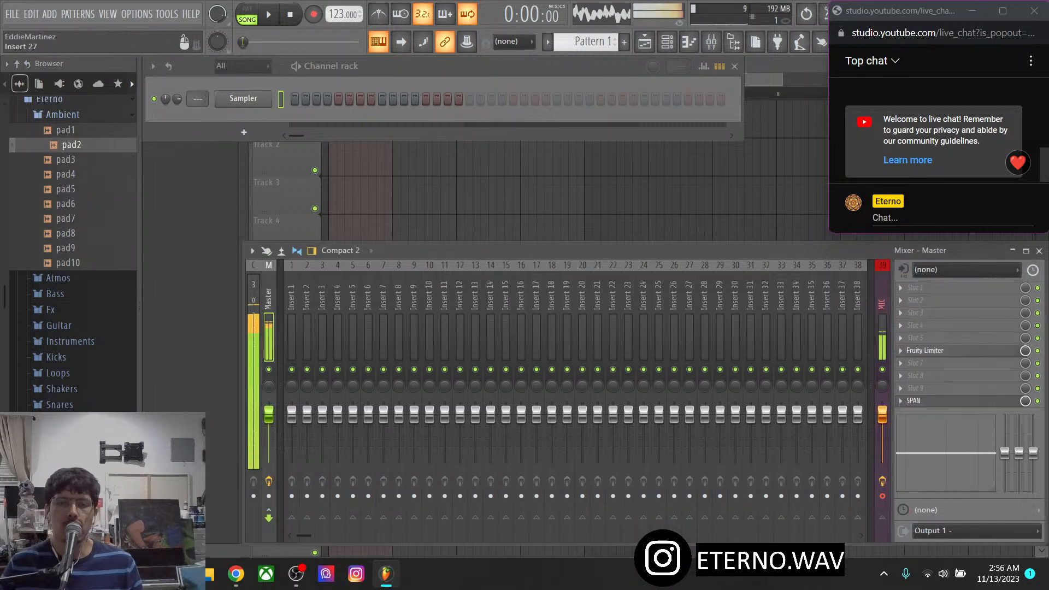
left_click(928, 351)
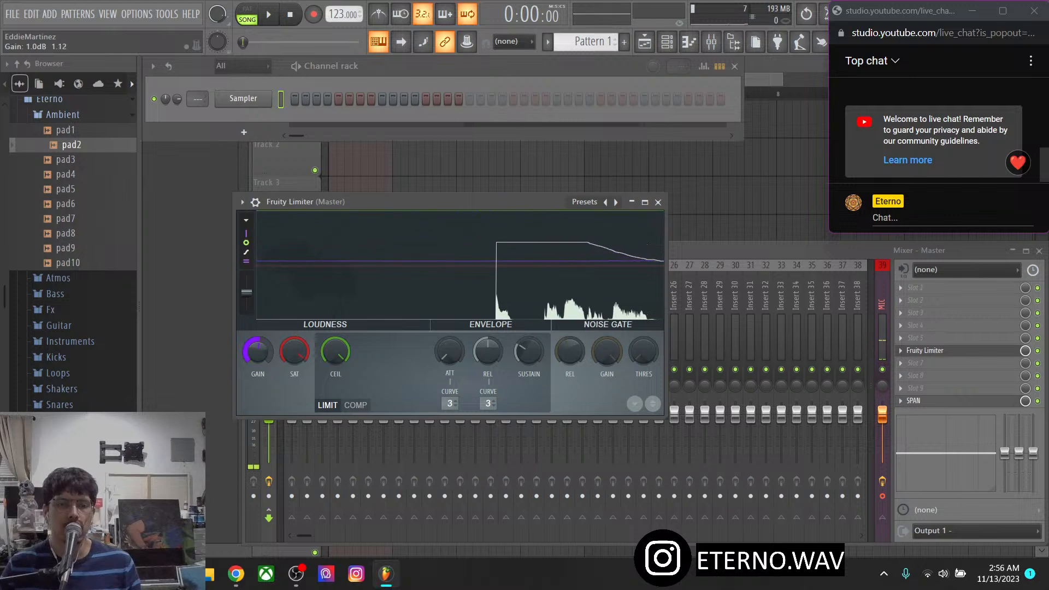
left_click_drag(258, 352, 257, 354)
left_click(67, 130)
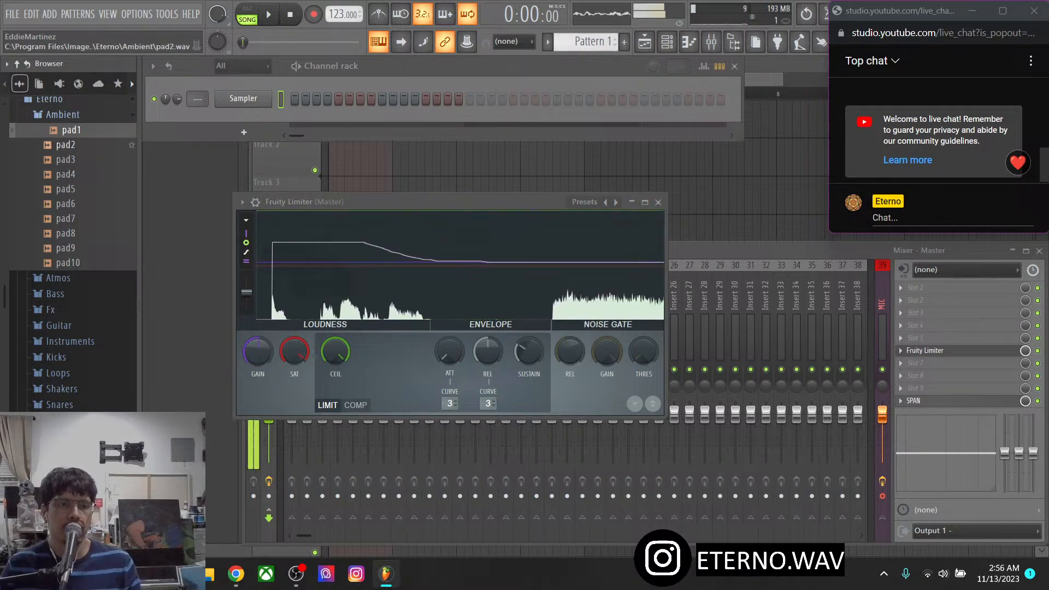
left_click(65, 144)
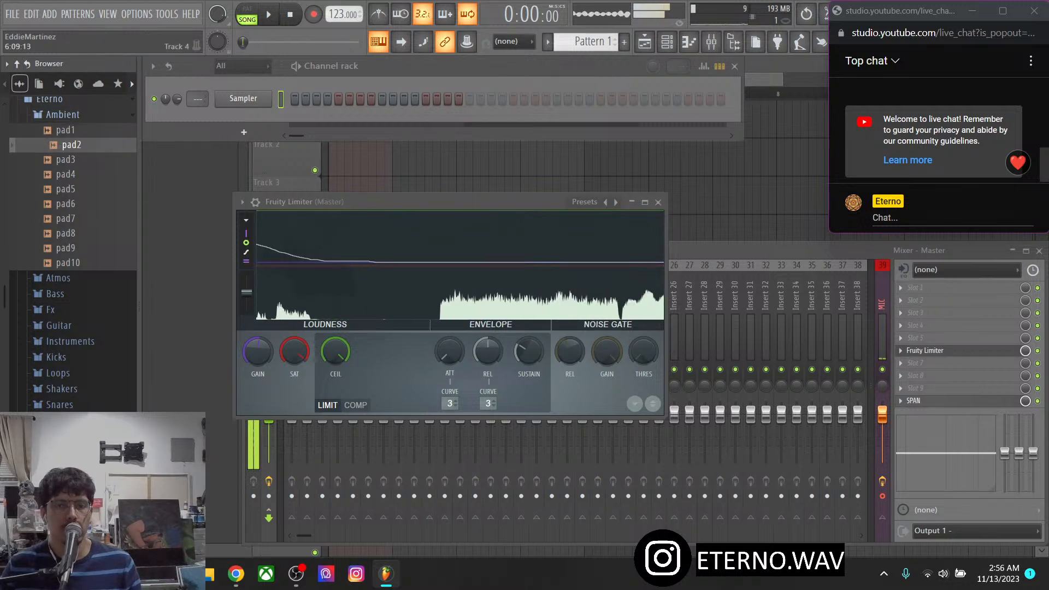
left_click(657, 201)
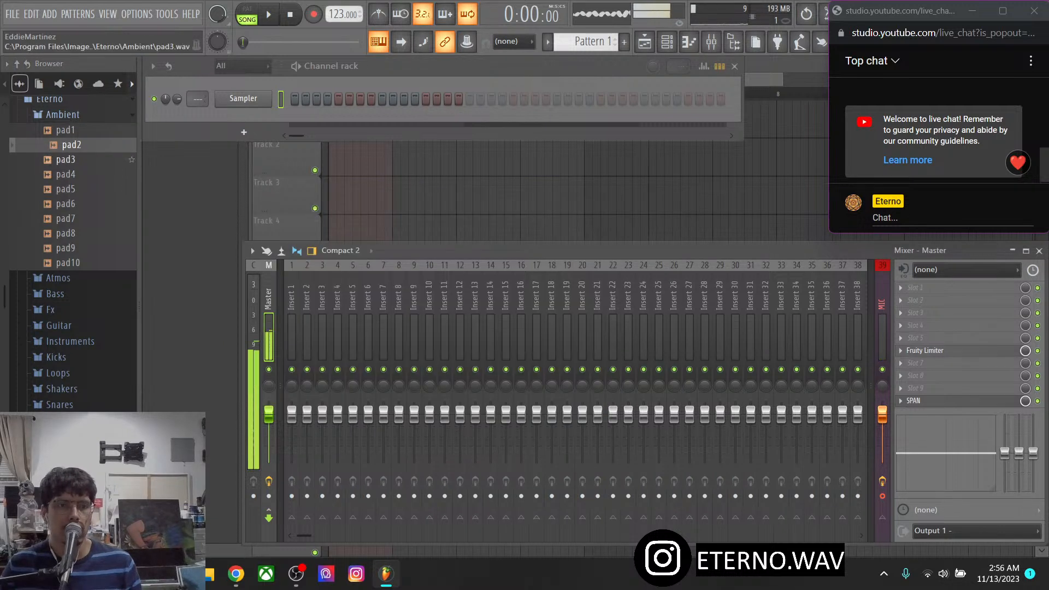
Preview the Ambient samples pad3 through pad10 one after another
left_click(71, 160)
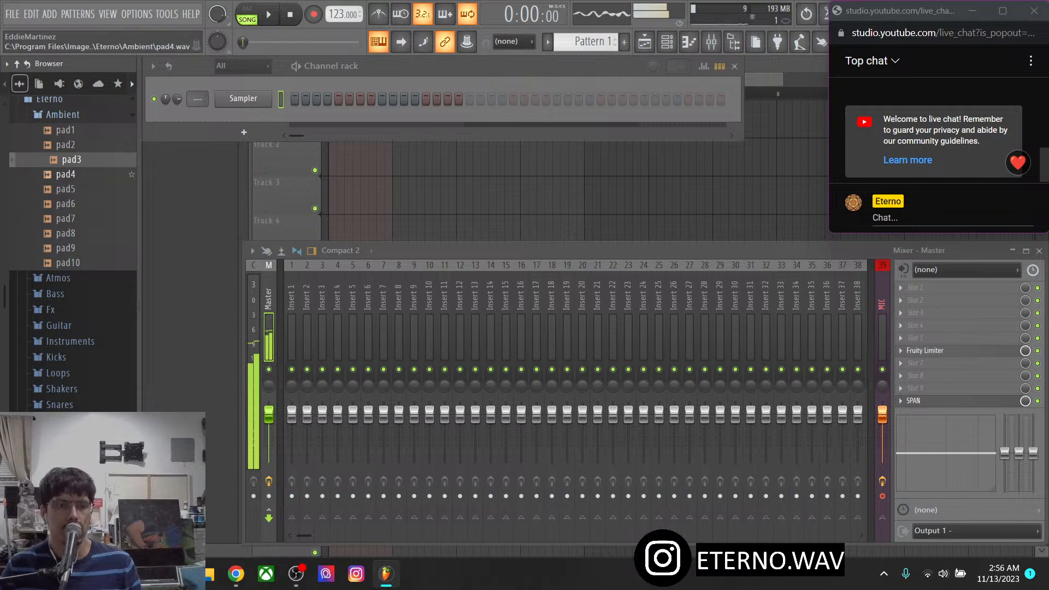
left_click(65, 173)
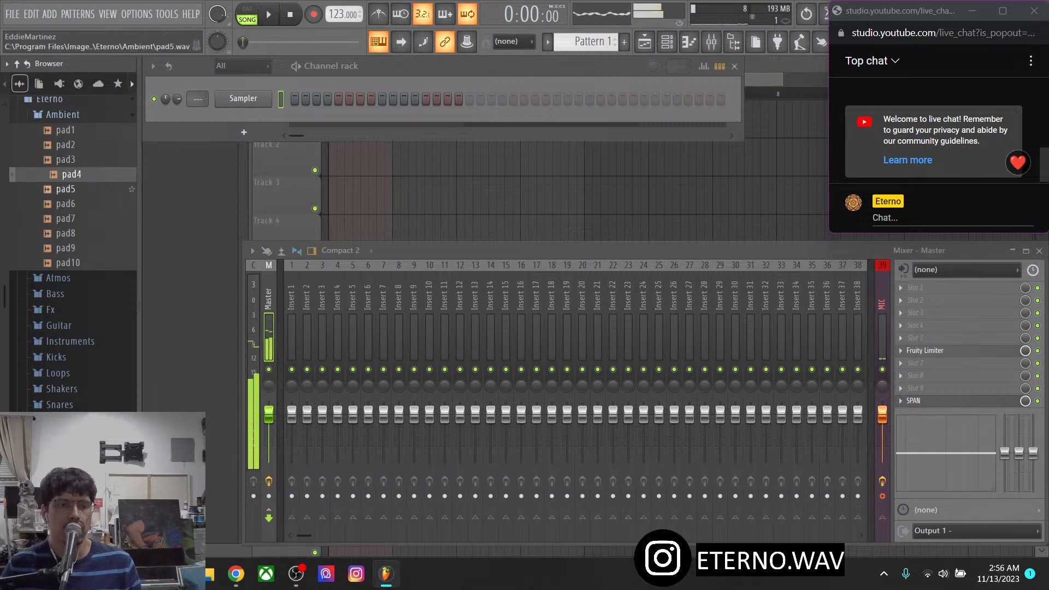
left_click(71, 189)
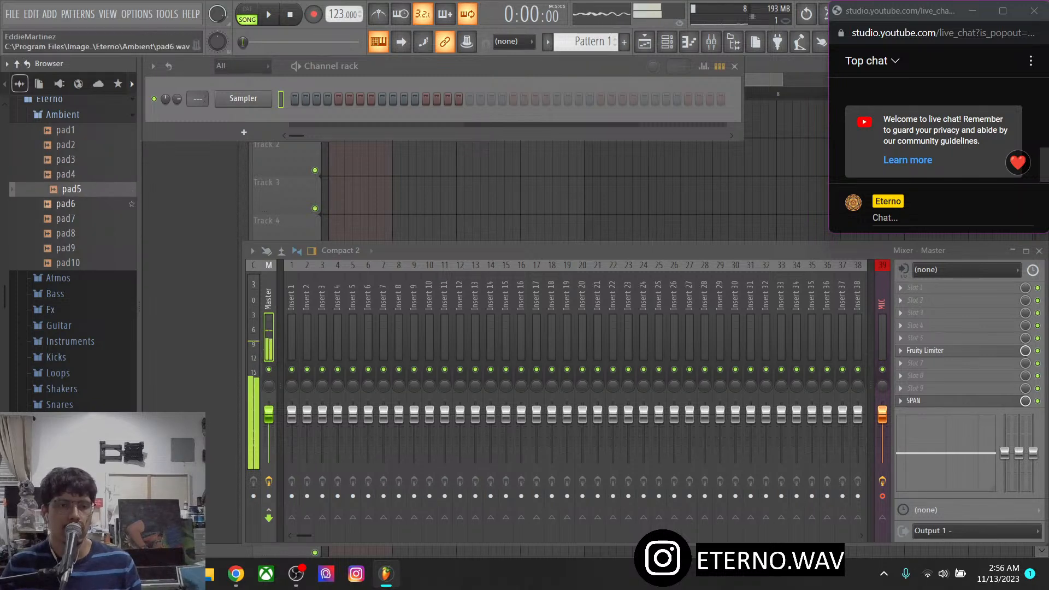
left_click(68, 204)
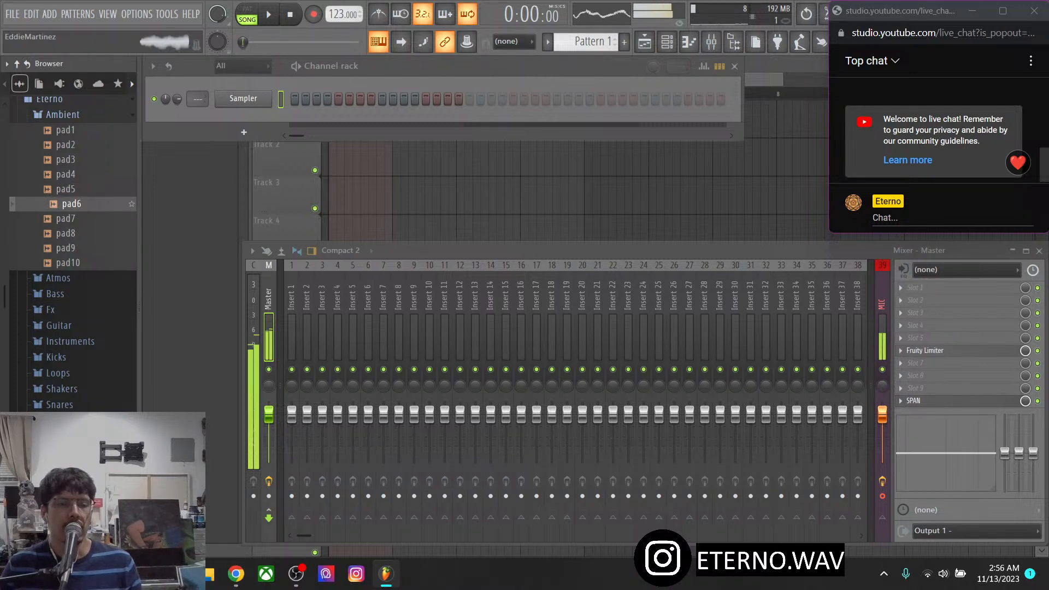
left_click(71, 218)
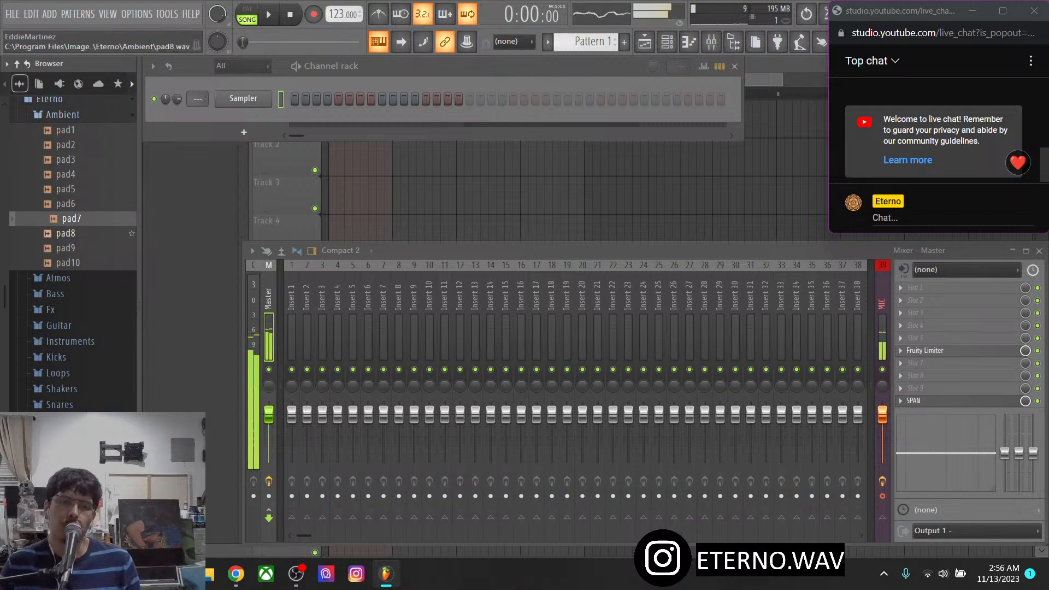
left_click(71, 233)
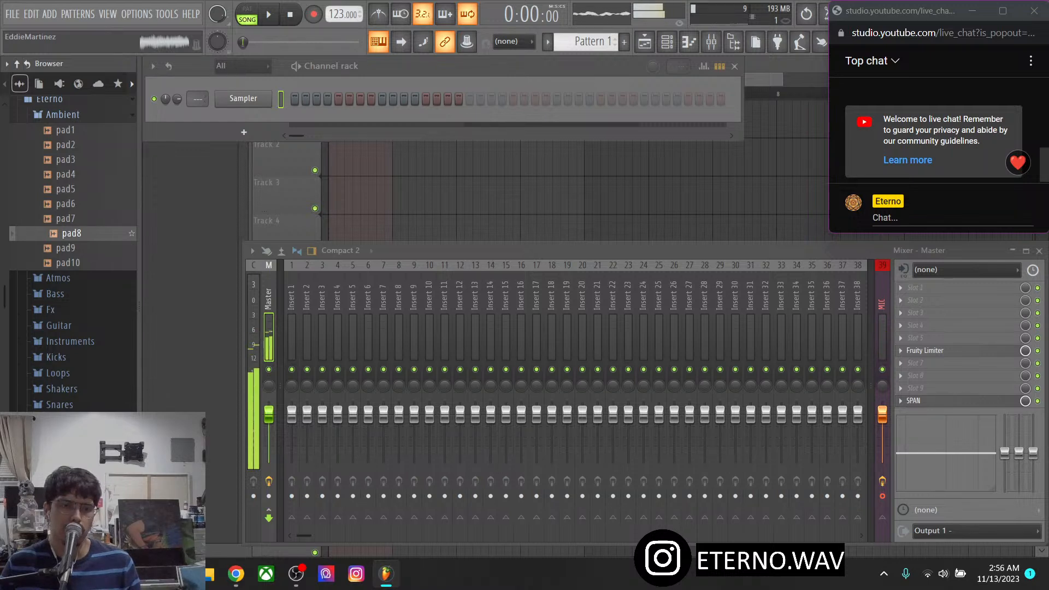
left_click(71, 248)
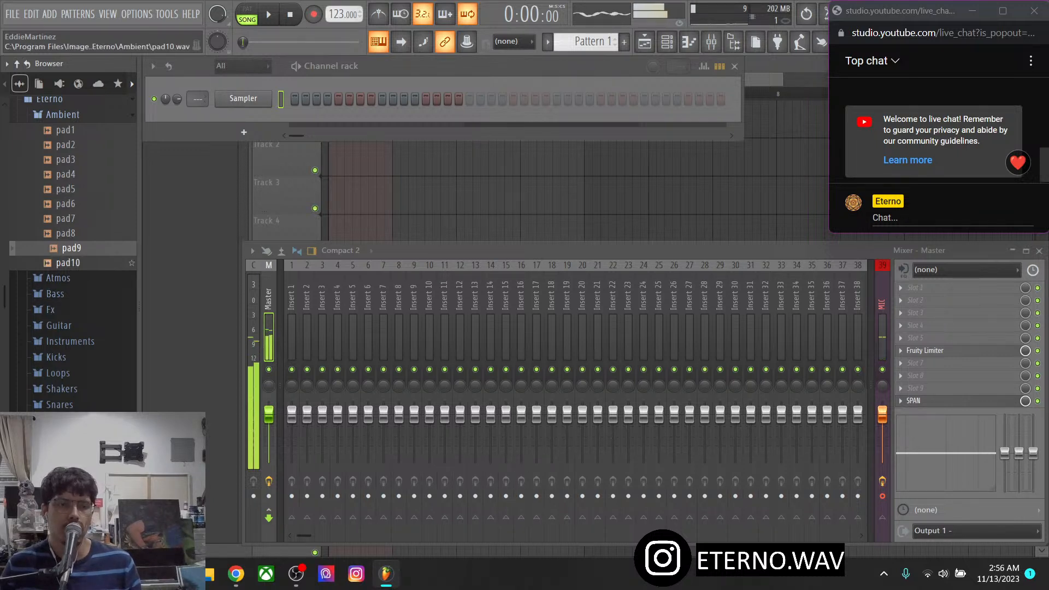
left_click(69, 263)
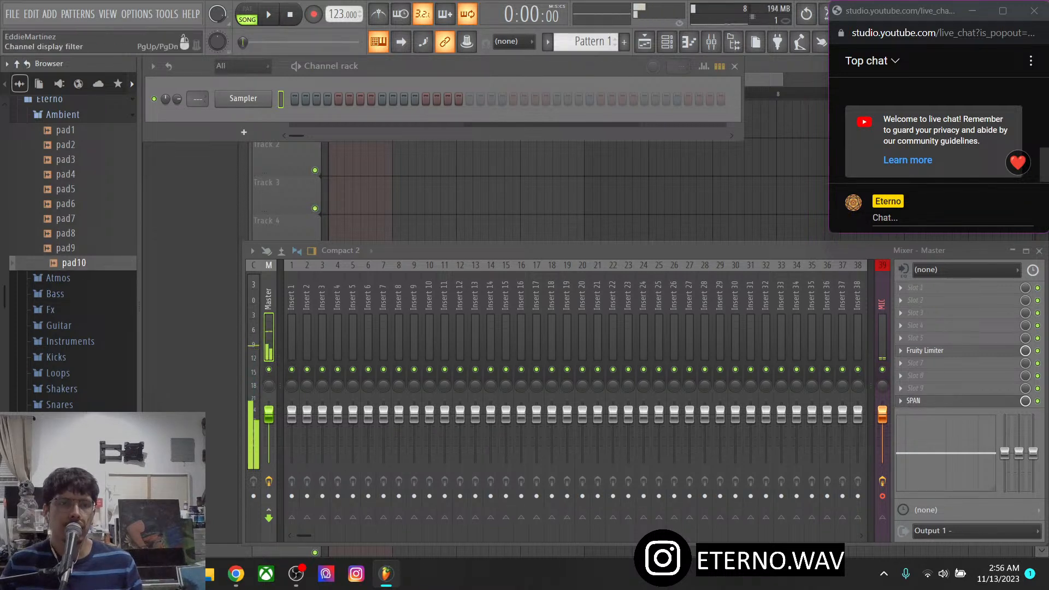
Raise the gain of the Master track's Fruity Limiter while previewing "birds nature and water" from the Atmos folder
left_click(63, 114)
left_click(58, 130)
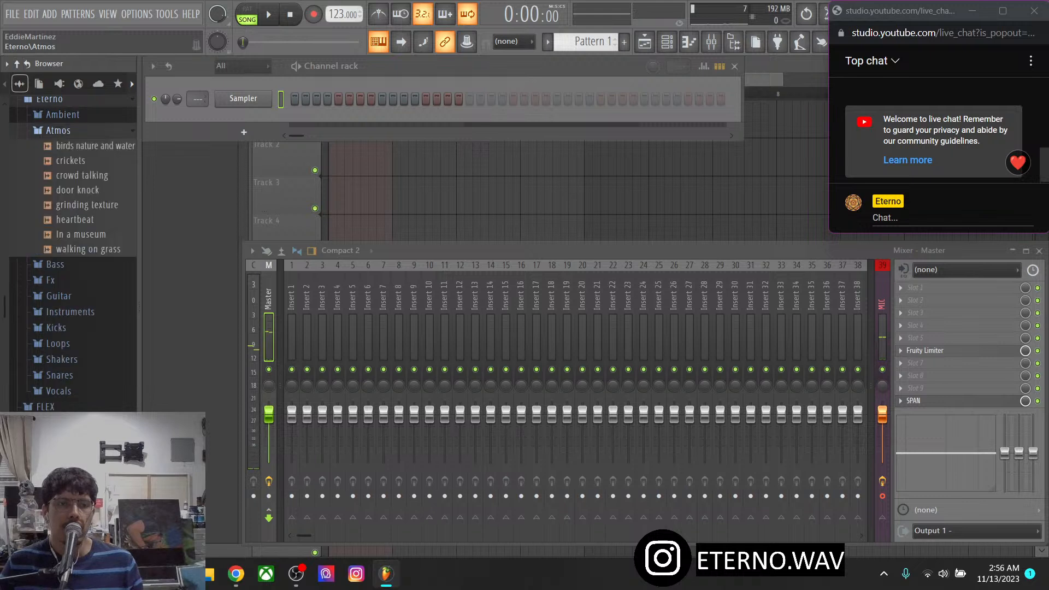
left_click(928, 350)
left_click(96, 145)
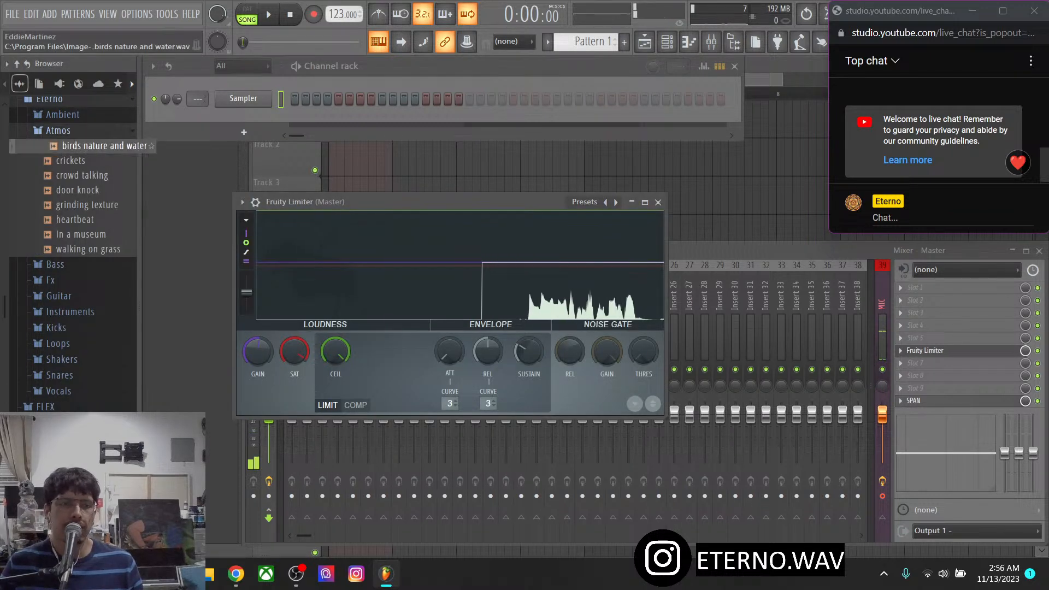
left_click_drag(257, 352, 258, 337)
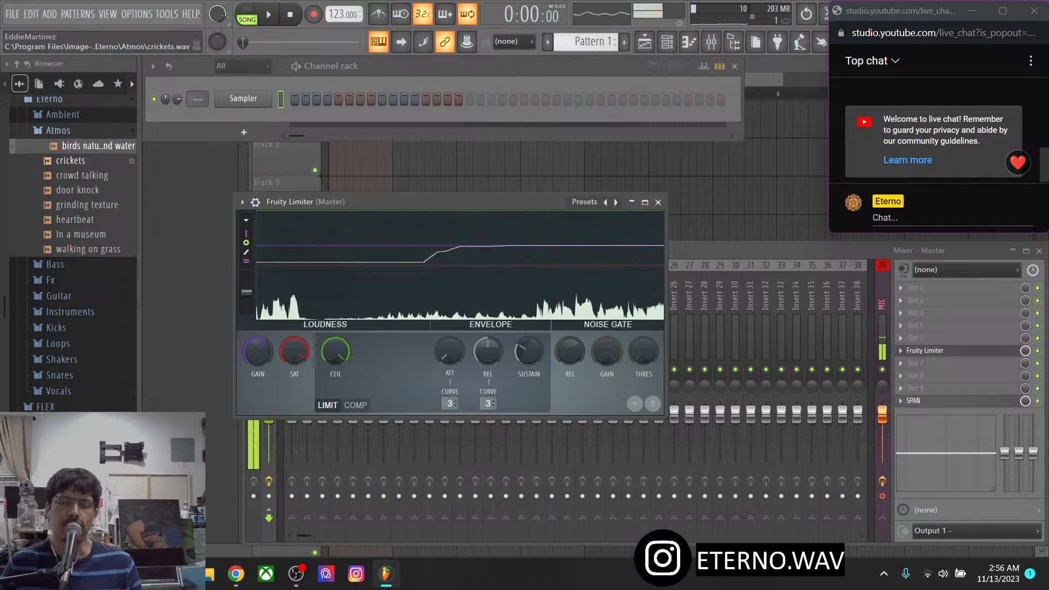
Preview the remaining Atmos samples in order, from crickets through walking on grass
left_click(73, 161)
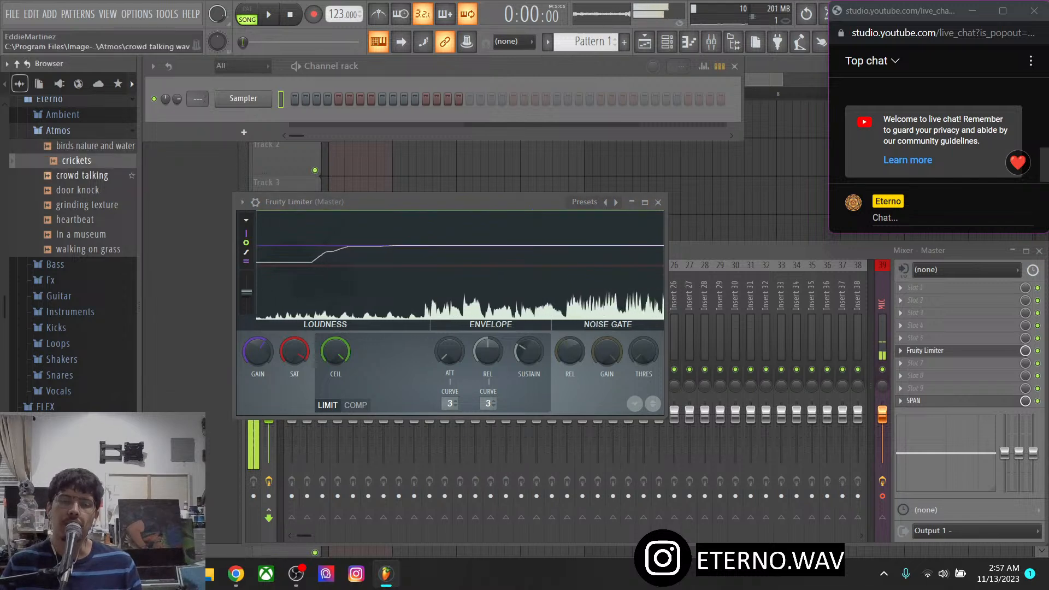
left_click(82, 175)
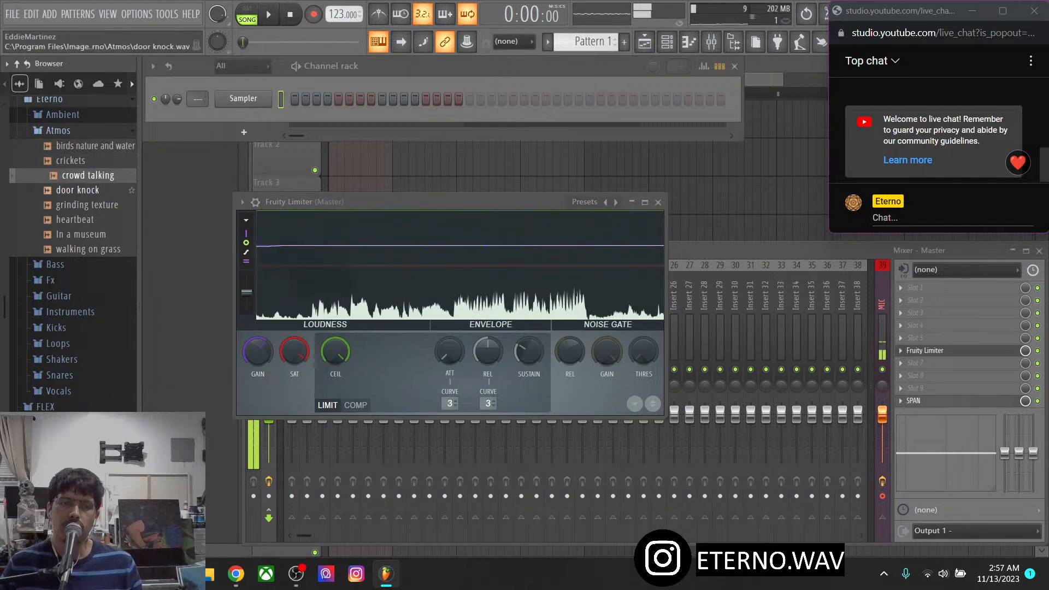
left_click(77, 190)
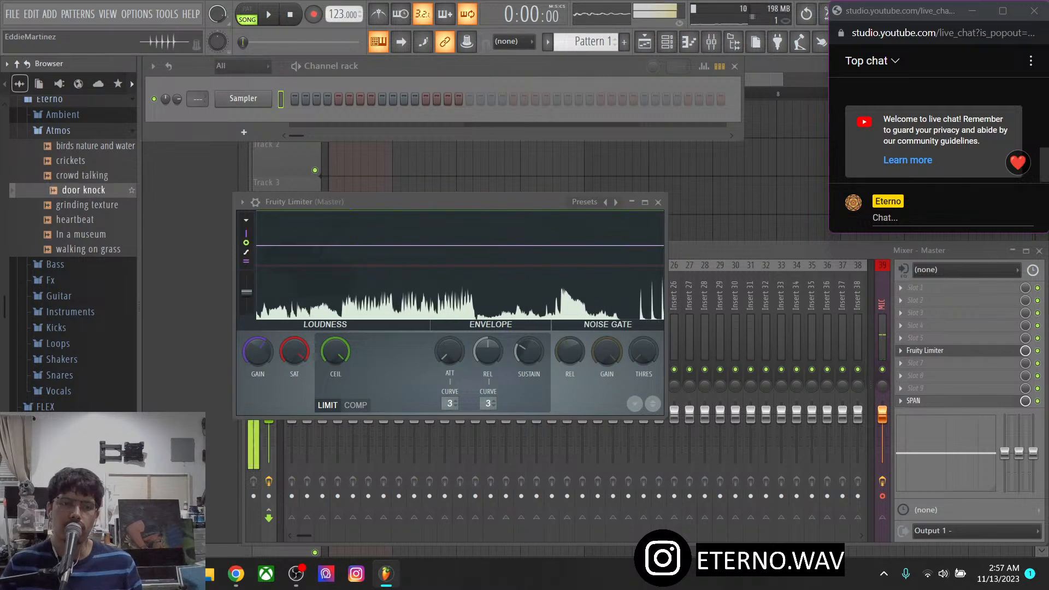
left_click(88, 205)
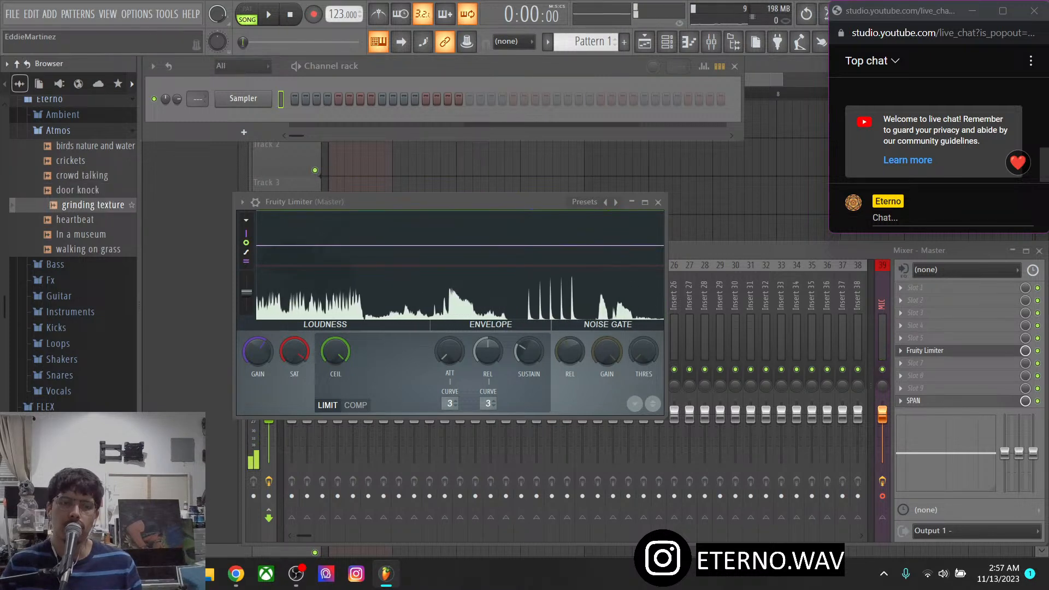
left_click(74, 219)
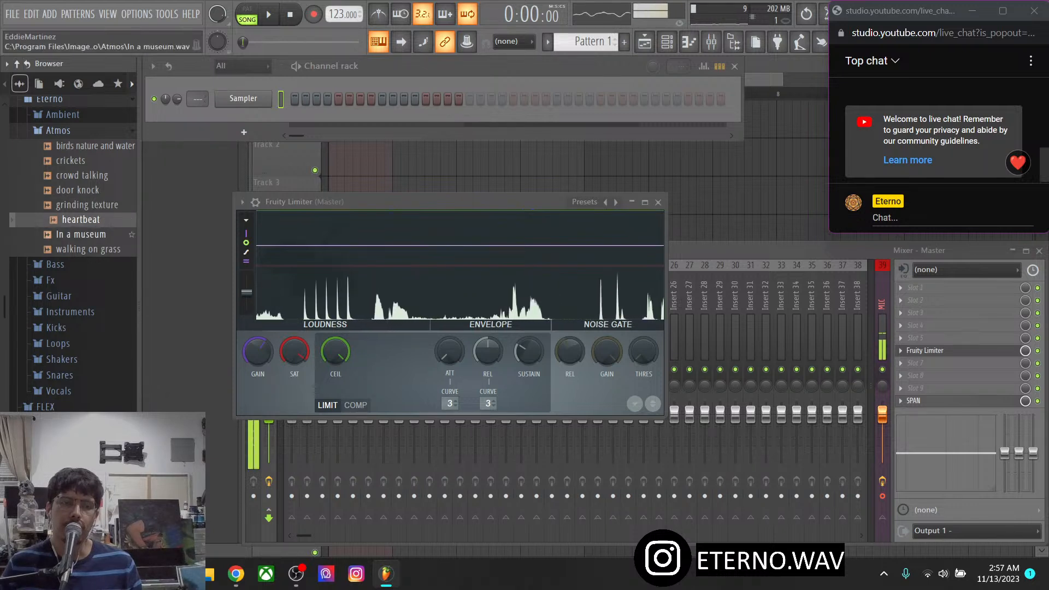
left_click(81, 234)
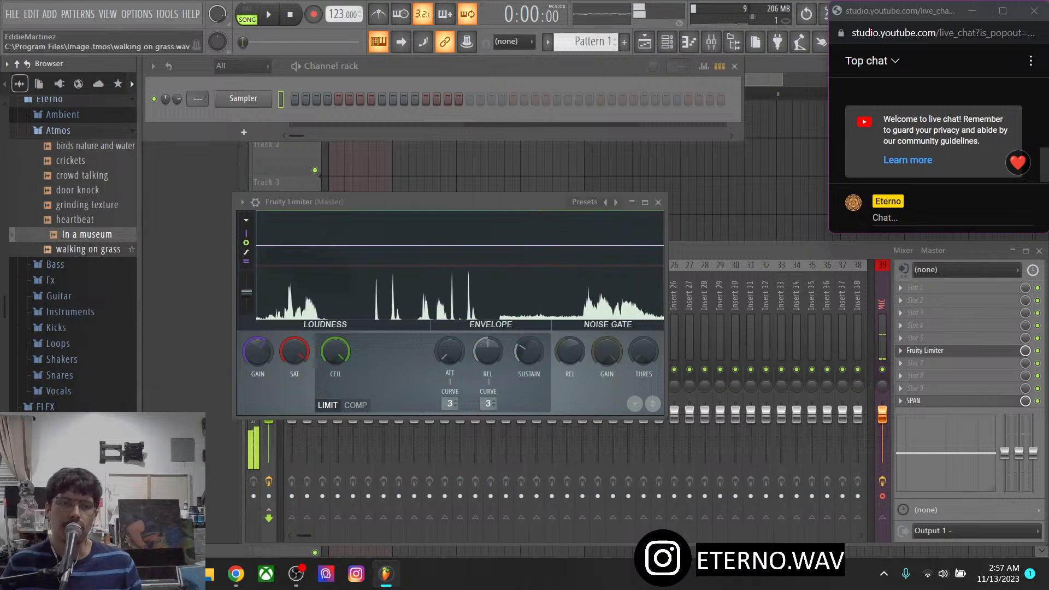
left_click(87, 249)
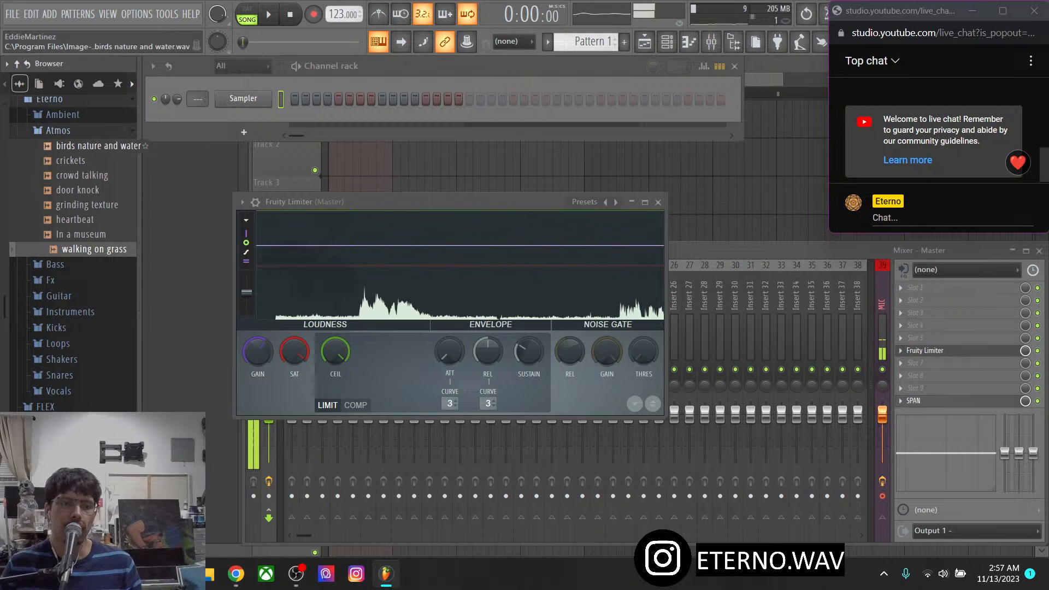
Preview every sample in the Bass folder in order, from bass A 2 through organic bass loop
left_click(58, 130)
left_click(55, 145)
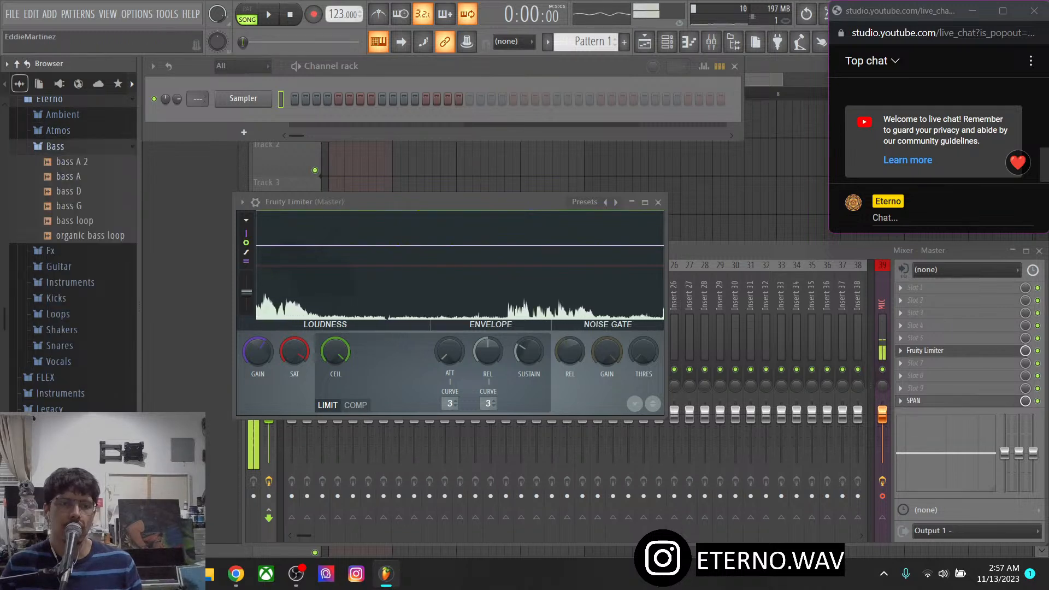
left_click(72, 161)
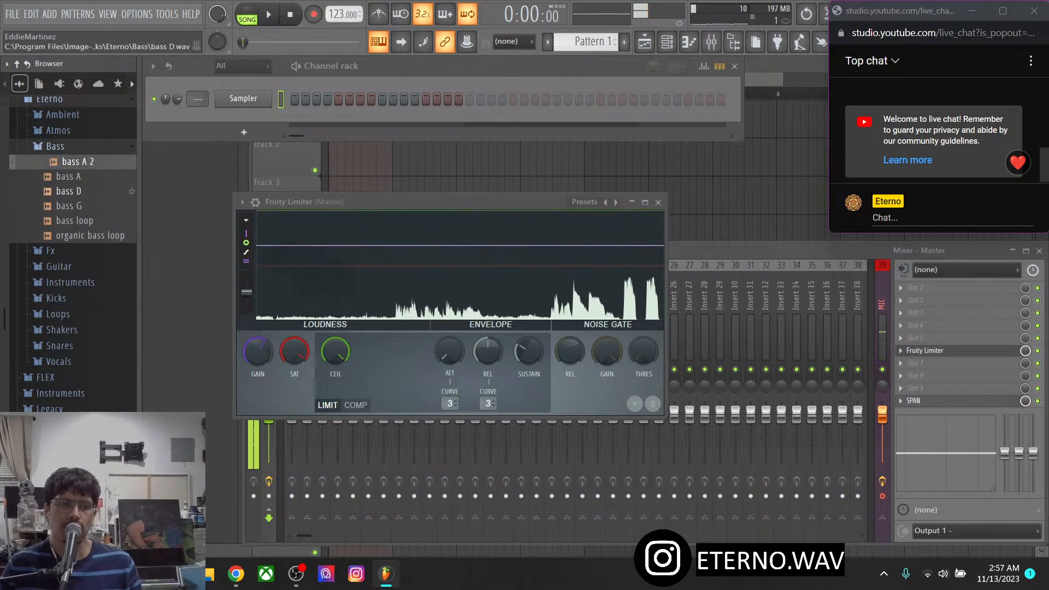
left_click(69, 176)
left_click(69, 192)
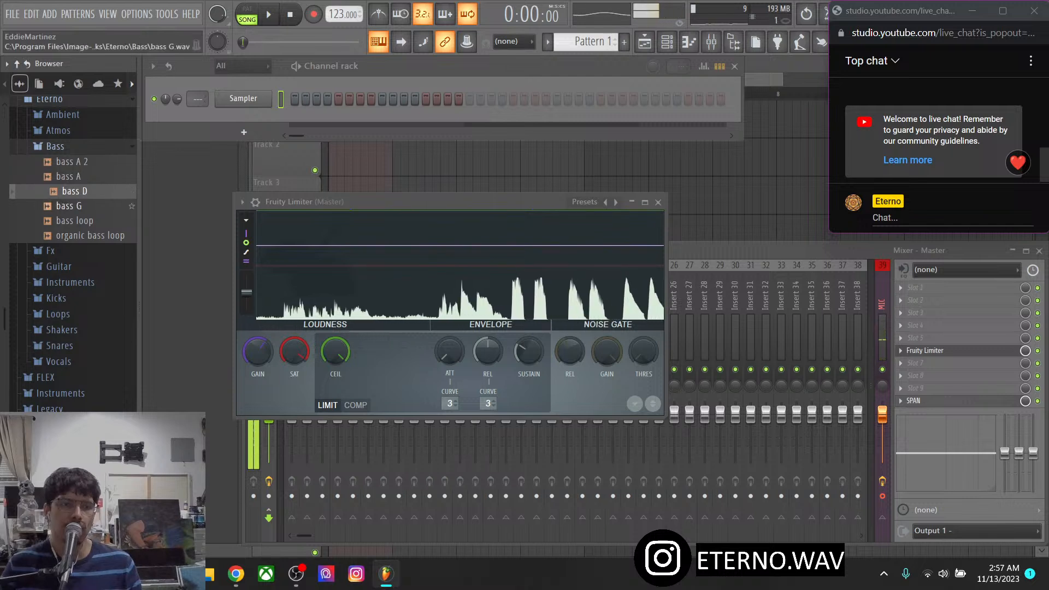
left_click(69, 206)
left_click(75, 220)
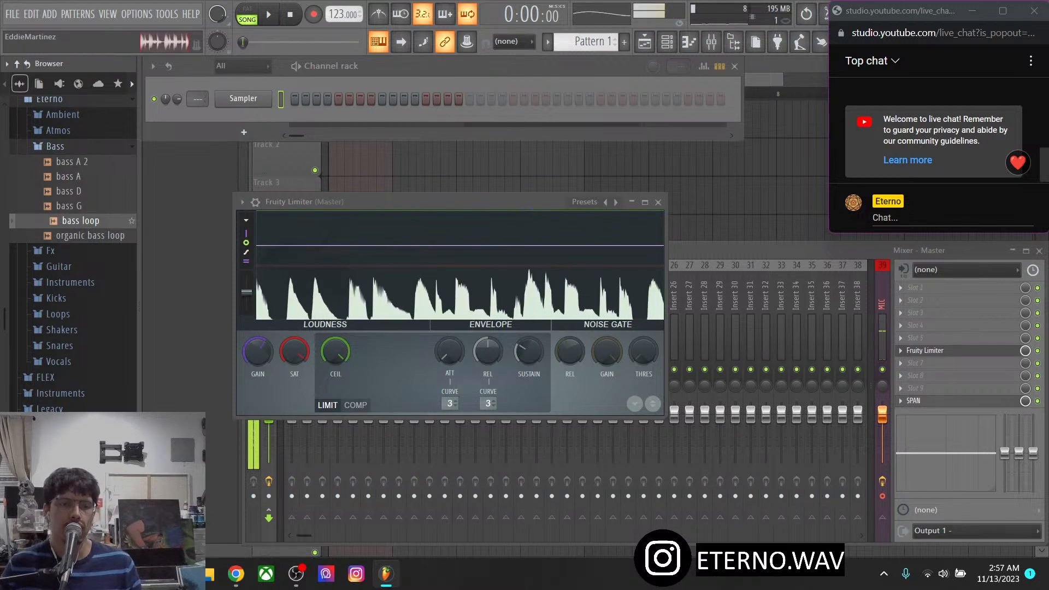
left_click(91, 235)
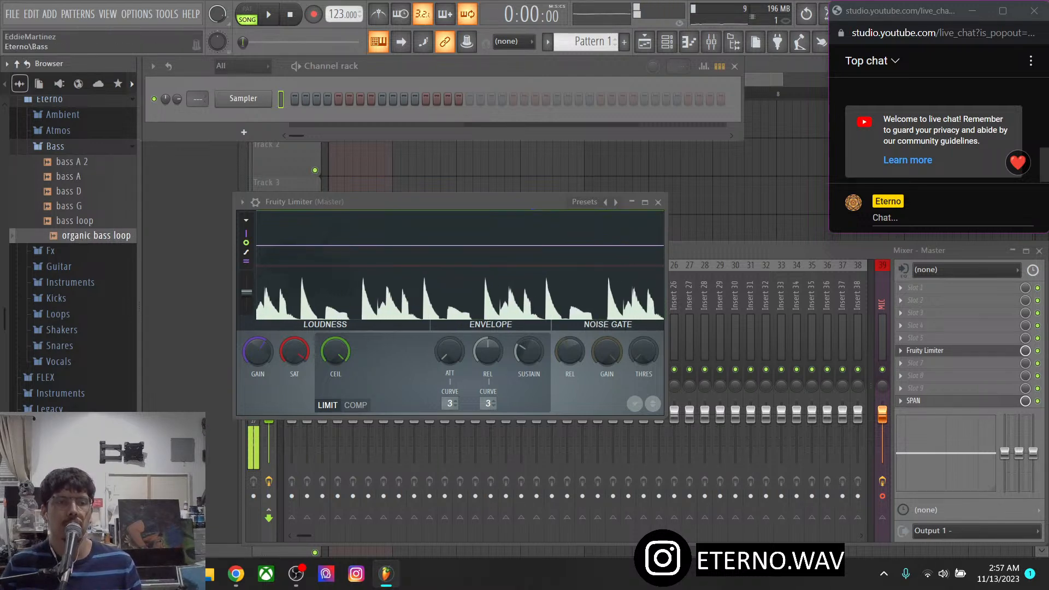
Preview the Fx samples one after another: stranger, Transition, and voice effect through voice effect_5
left_click(55, 146)
left_click(51, 162)
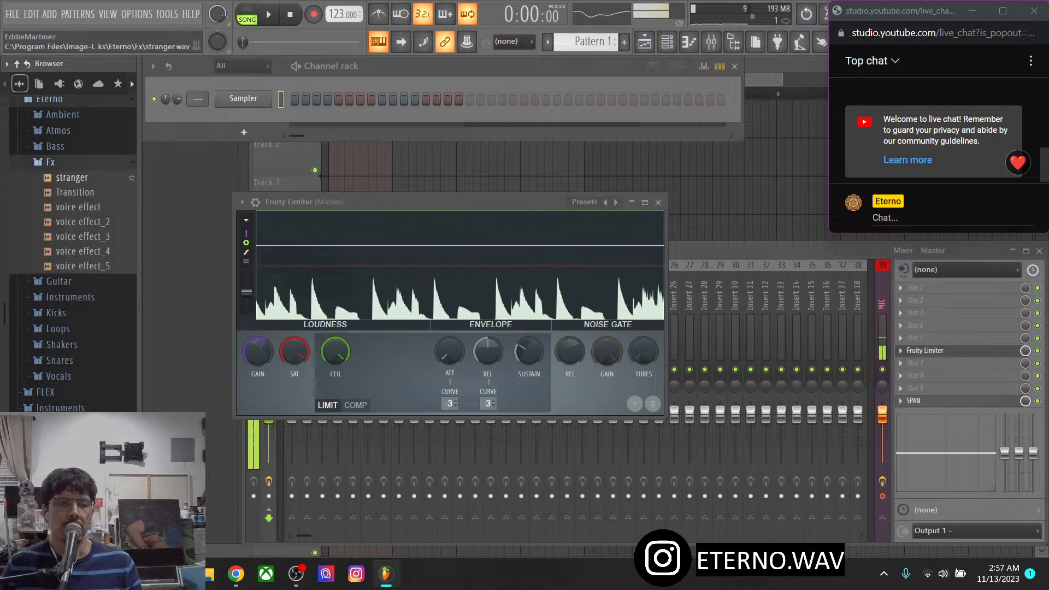
left_click(71, 178)
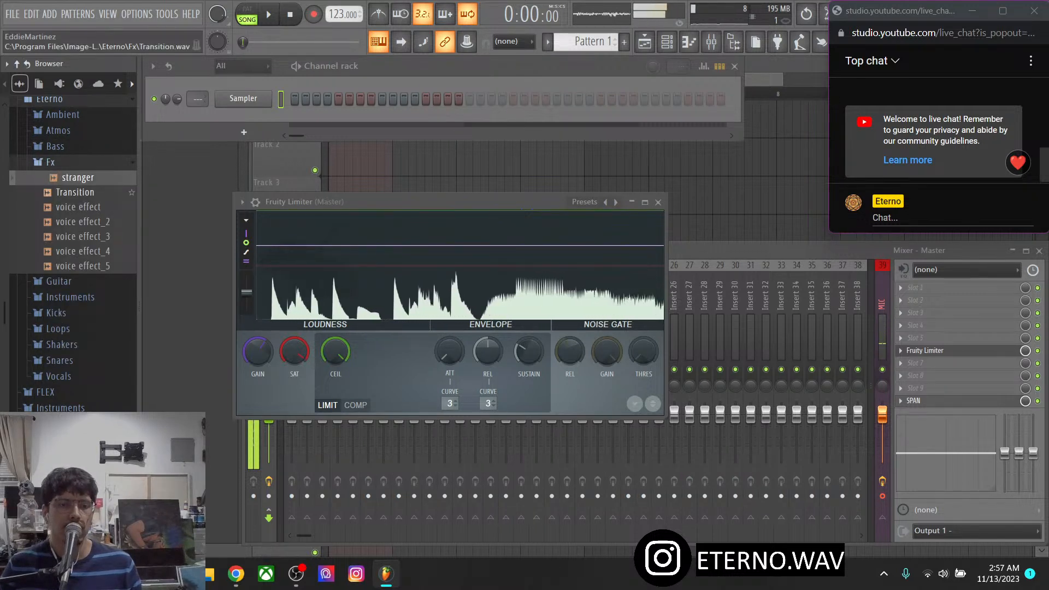
left_click(75, 192)
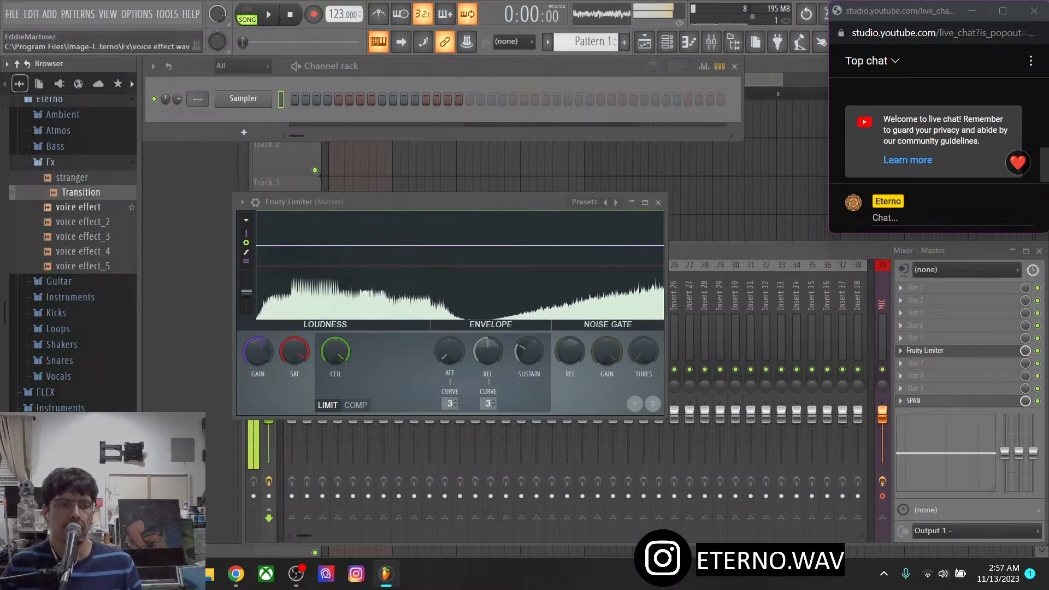
left_click(78, 207)
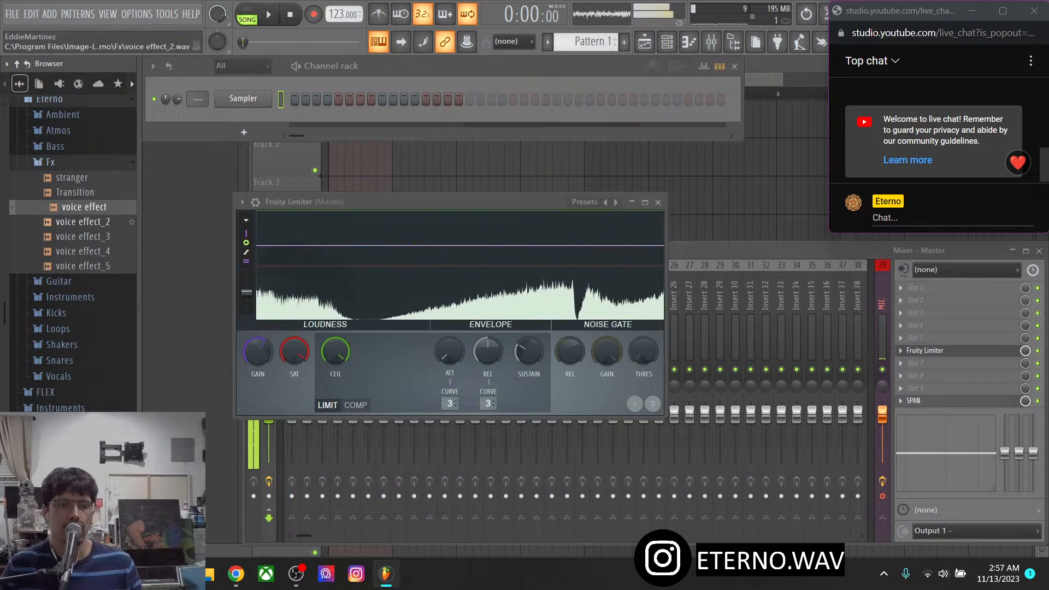
left_click(82, 221)
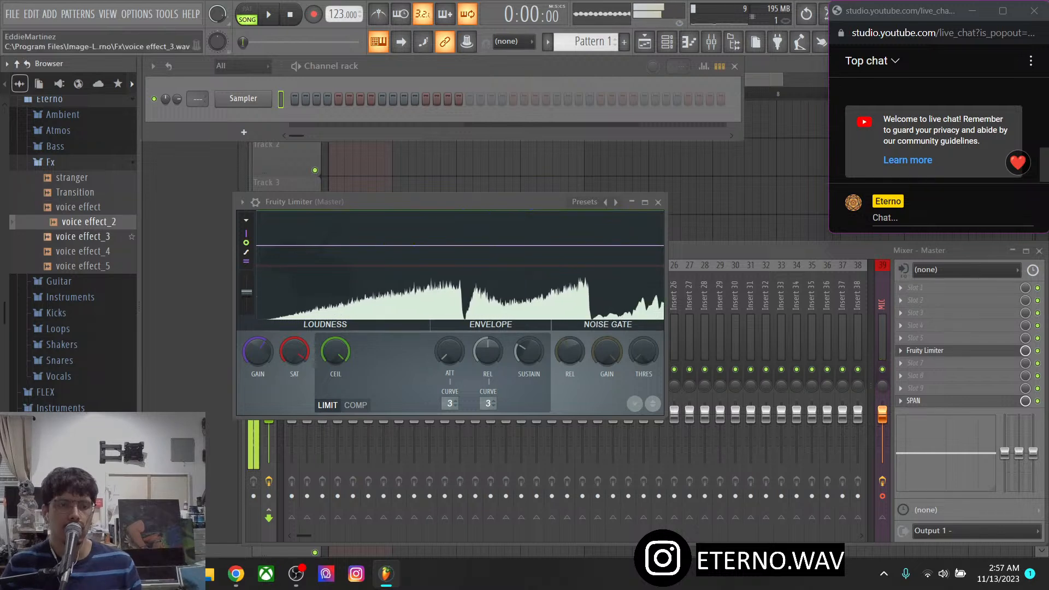
left_click(82, 236)
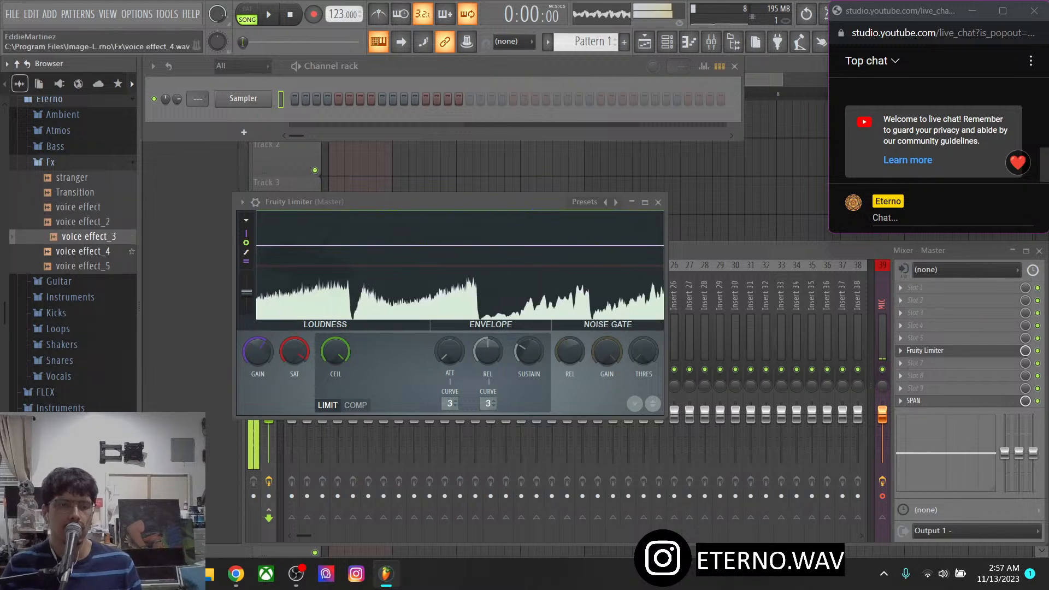
left_click(83, 252)
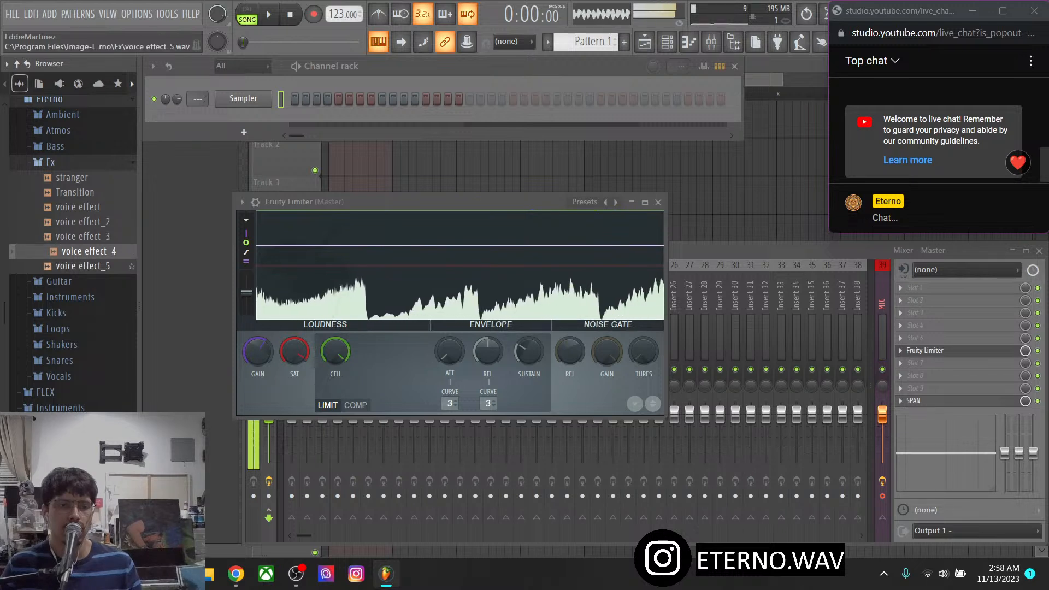
left_click(82, 266)
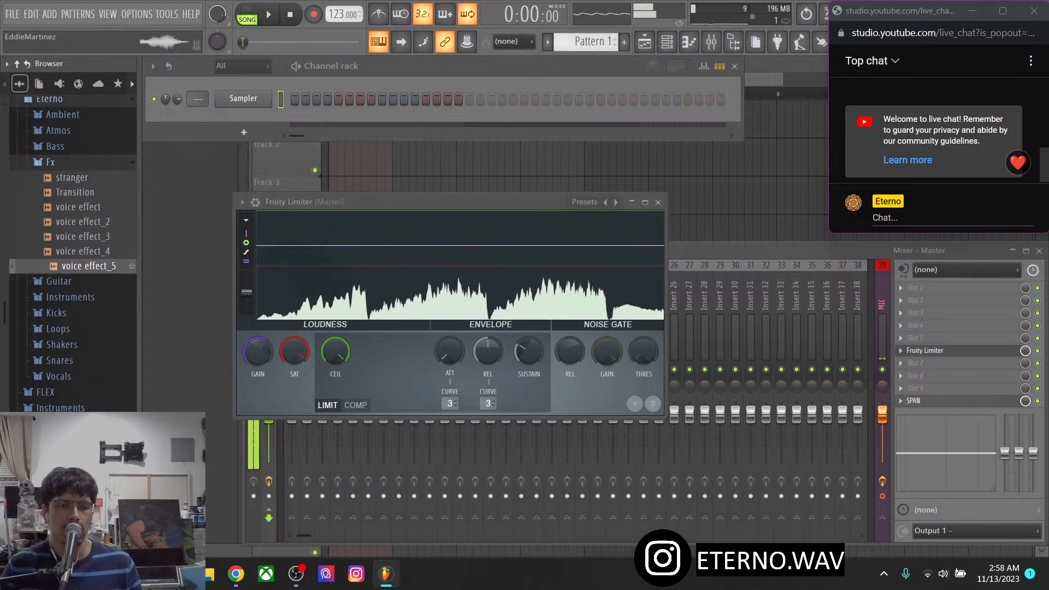
Preview the four beauty chord eaacbe samples in the Guitar folder in order
left_click(51, 162)
left_click(59, 178)
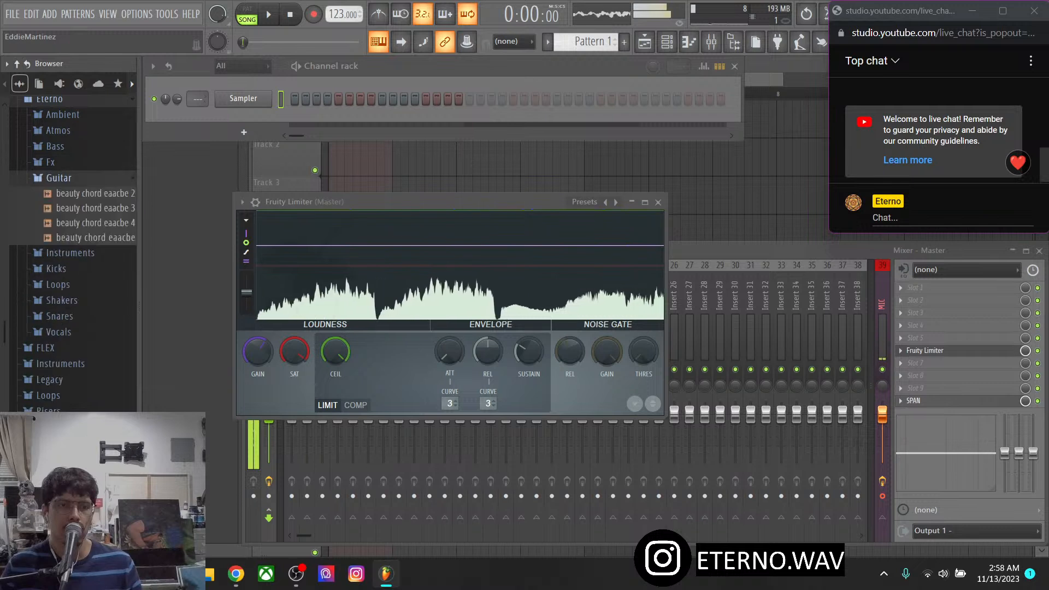
left_click(93, 194)
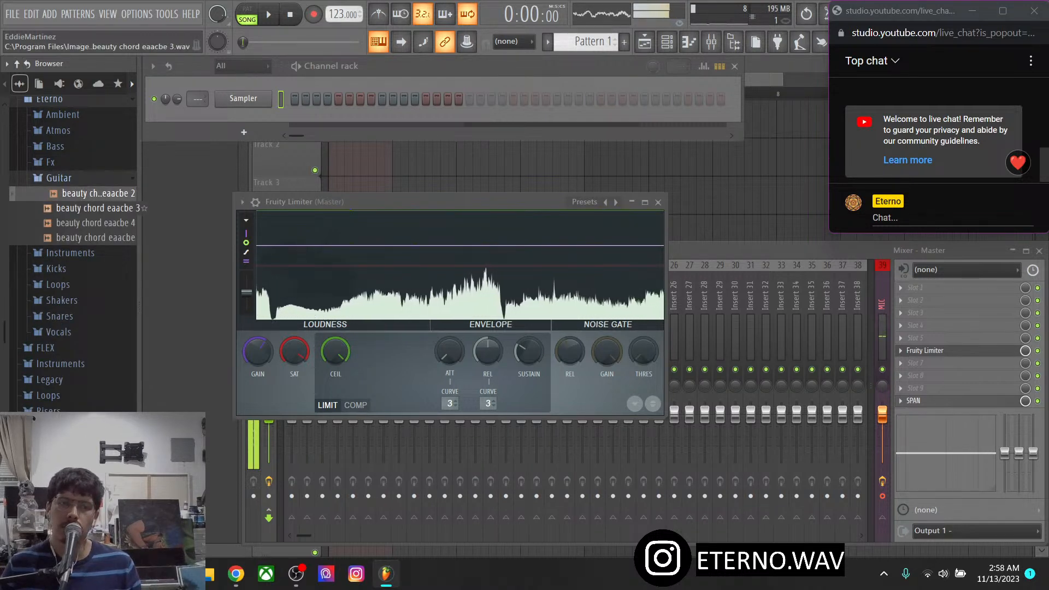
left_click(95, 208)
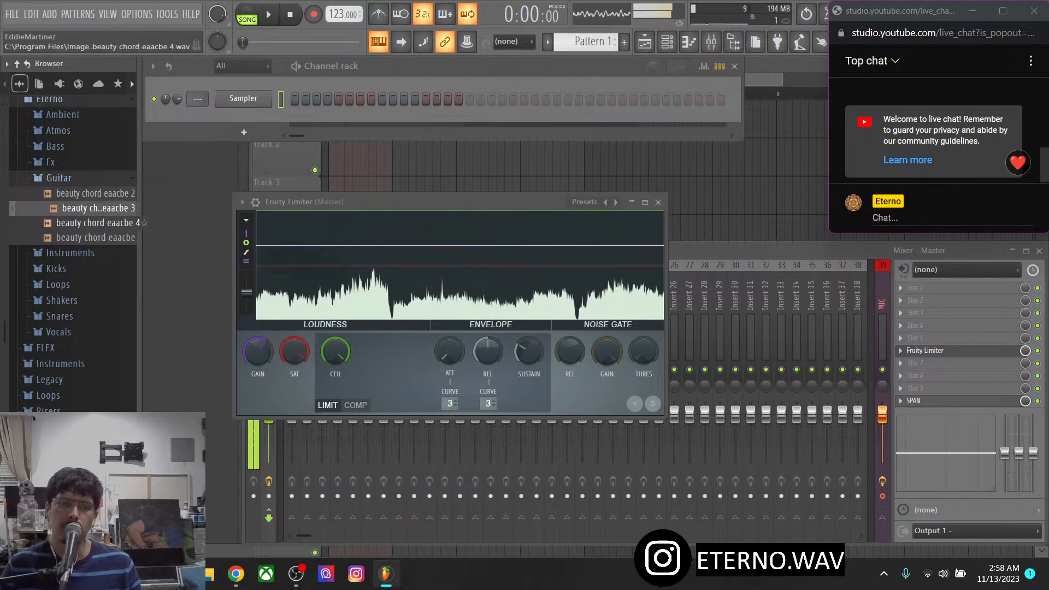
left_click(96, 223)
left_click(96, 238)
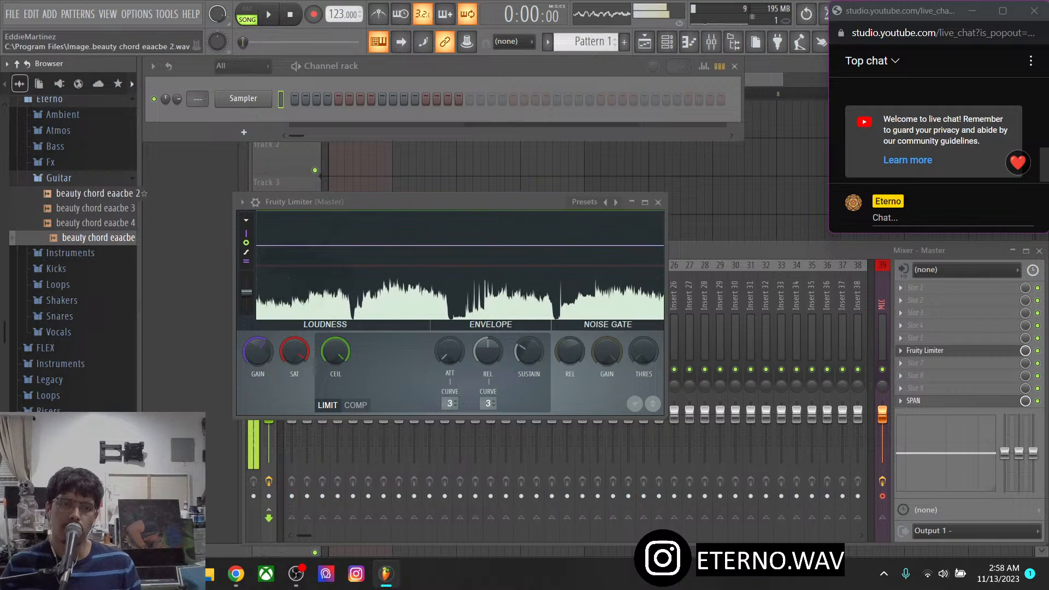
Load the Vocal Direct Wave instrument from the Instruments folder as a new channel and reposition its plugin window so it is fully visible
left_click(59, 178)
left_click(70, 194)
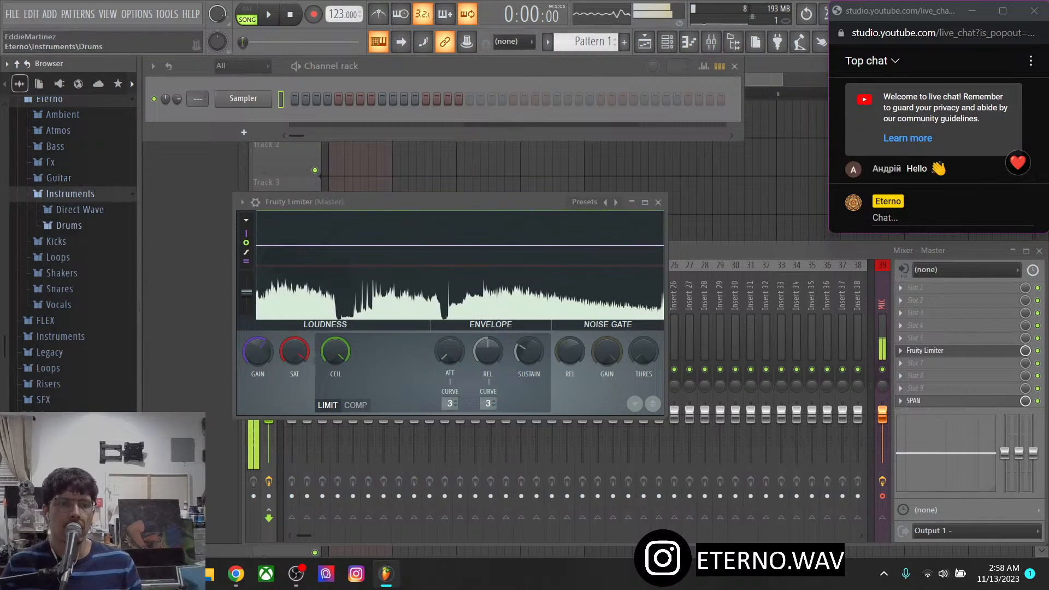
left_click(79, 209)
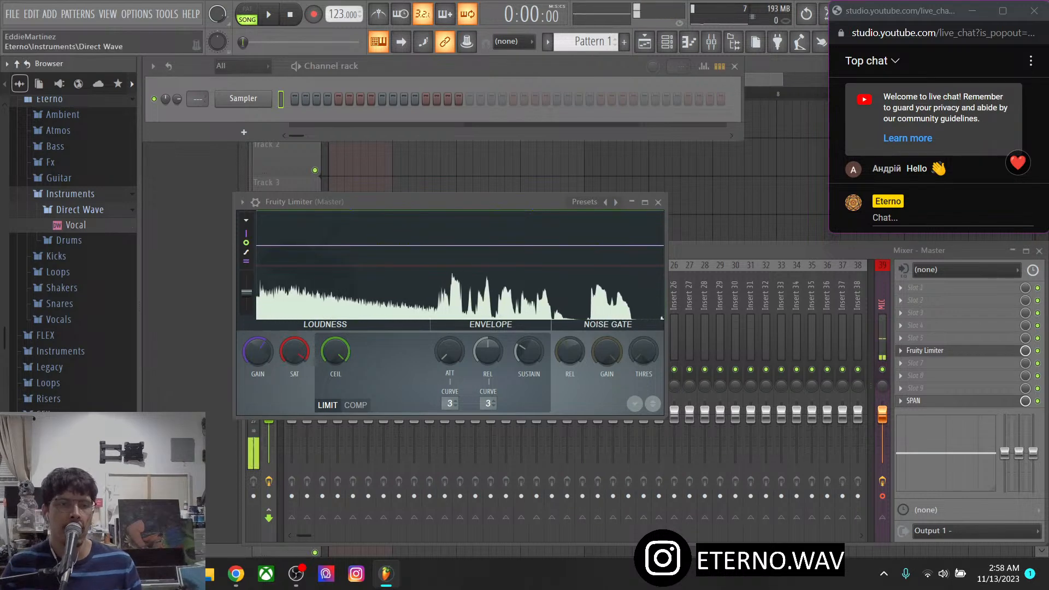
left_click_drag(76, 225, 221, 145)
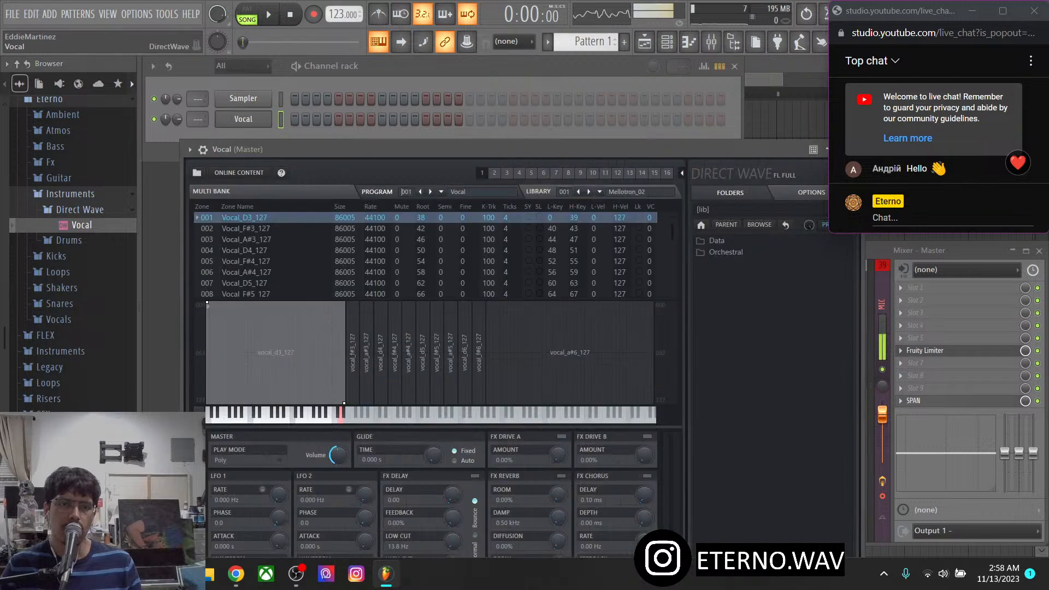
left_click_drag(349, 149, 349, 133)
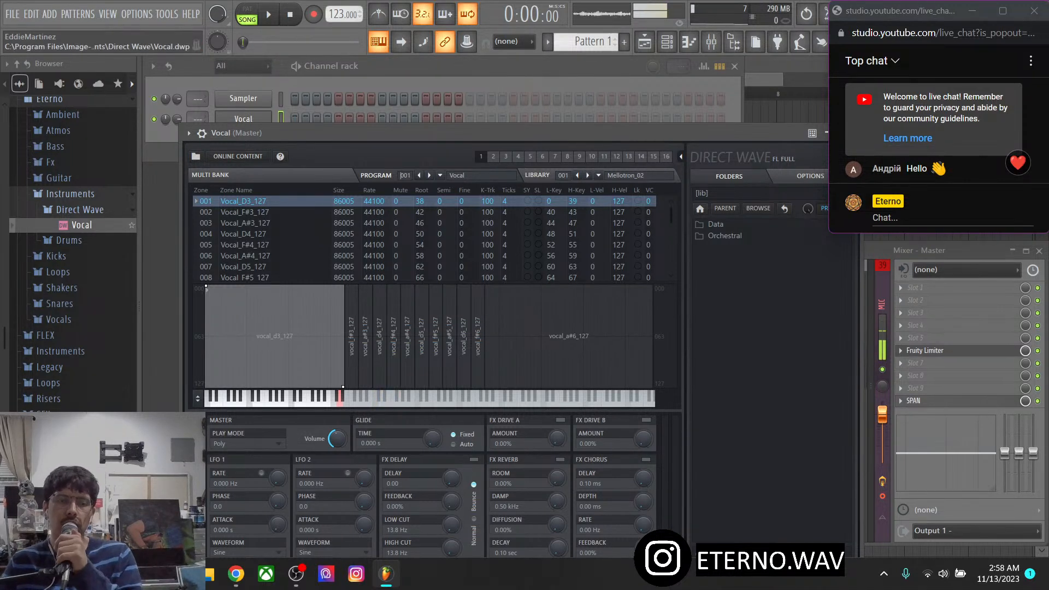
left_click_drag(327, 133, 322, 104)
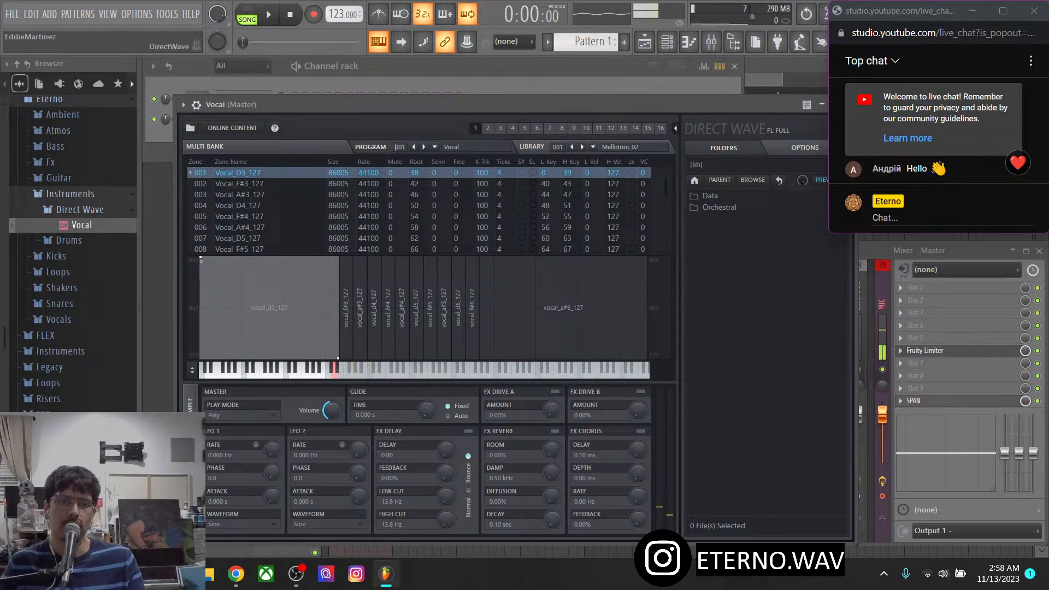
left_click_drag(322, 105, 343, 102)
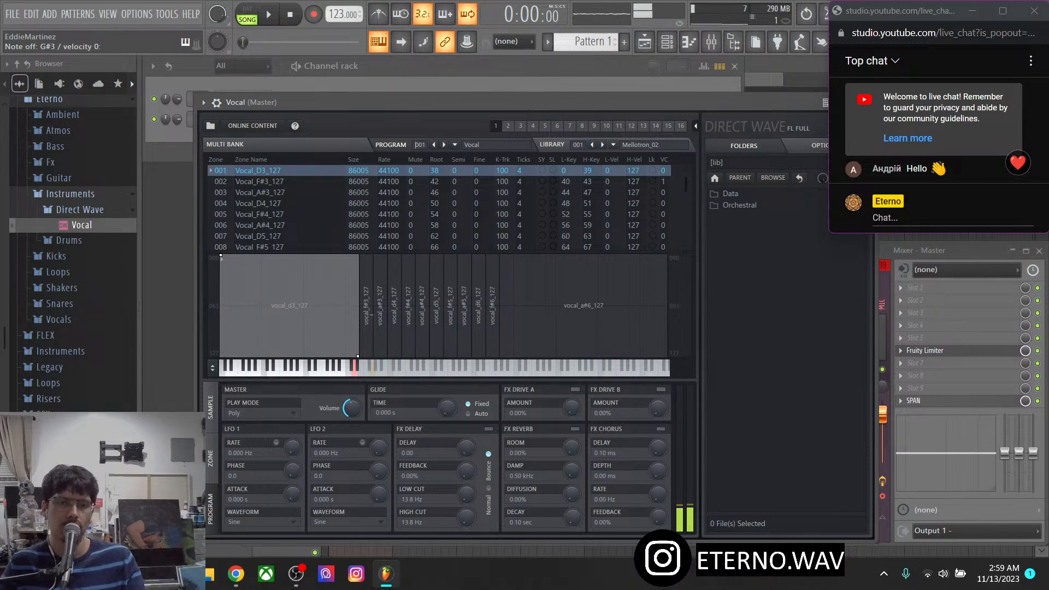
Delete the Vocal channel from the channel rack
left_click(349, 66)
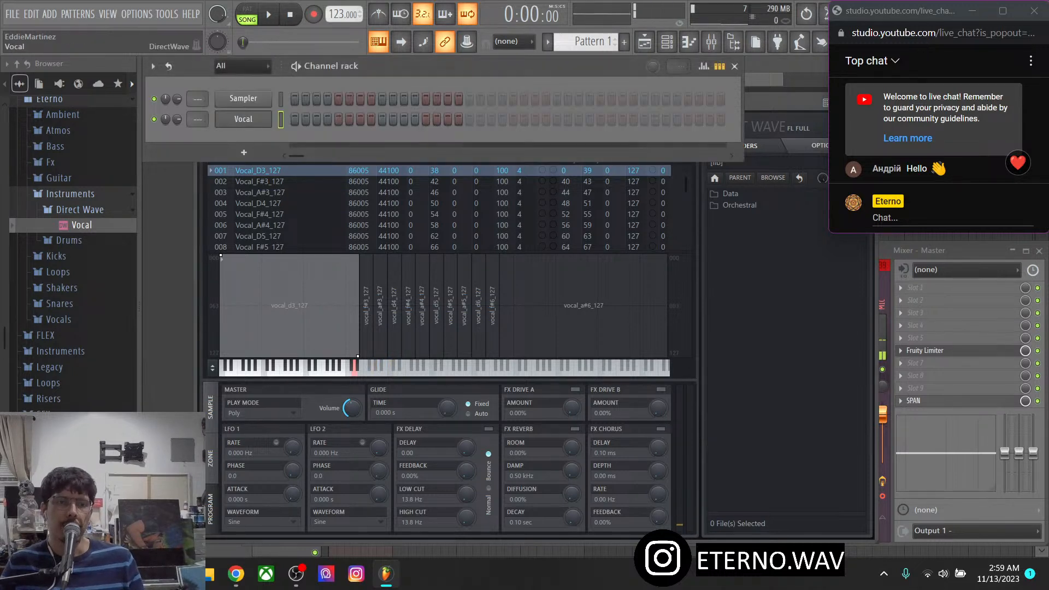
right_click(267, 115)
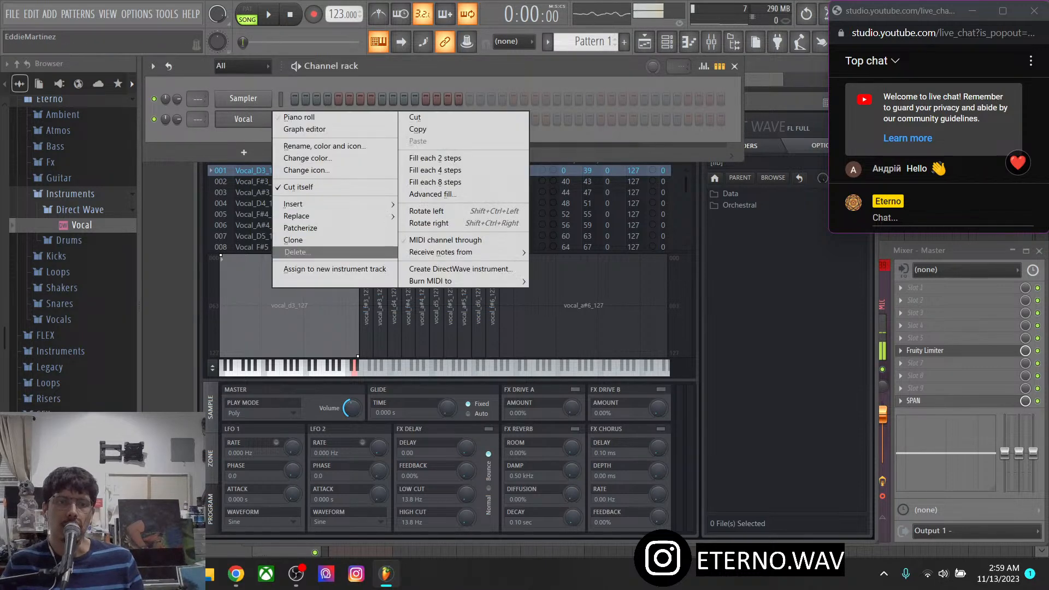
left_click(295, 251)
Collapse the Direct Wave folder and select African Drum in the Drums folder
left_click(80, 210)
left_click(70, 226)
left_click(96, 241)
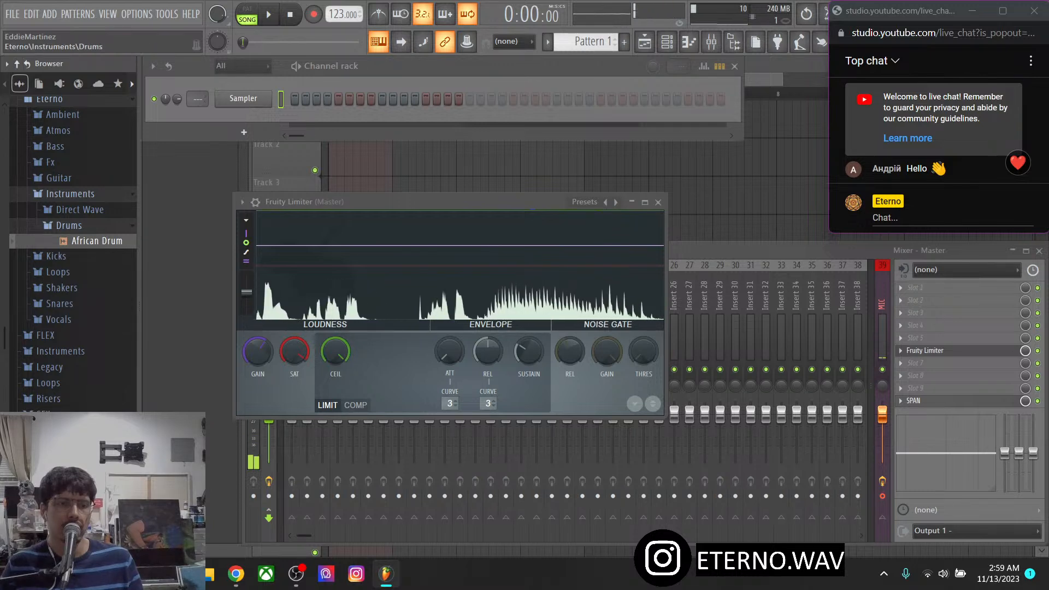
Switch from the Instruments folder to the Kicks folder and preview Kick 1, Kick 2 and kick 3, replaying the first two
left_click(70, 225)
left_click(69, 194)
left_click(56, 210)
left_click(66, 224)
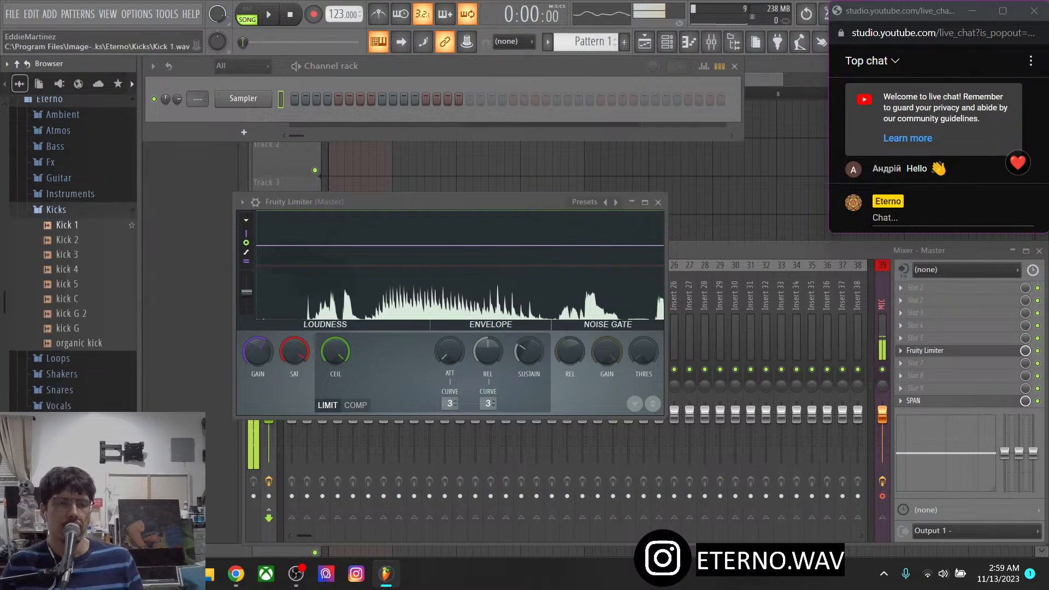
left_click(67, 225)
left_click(67, 239)
left_click(67, 254)
left_click(67, 240)
left_click(68, 240)
left_click(67, 225)
left_click(67, 225)
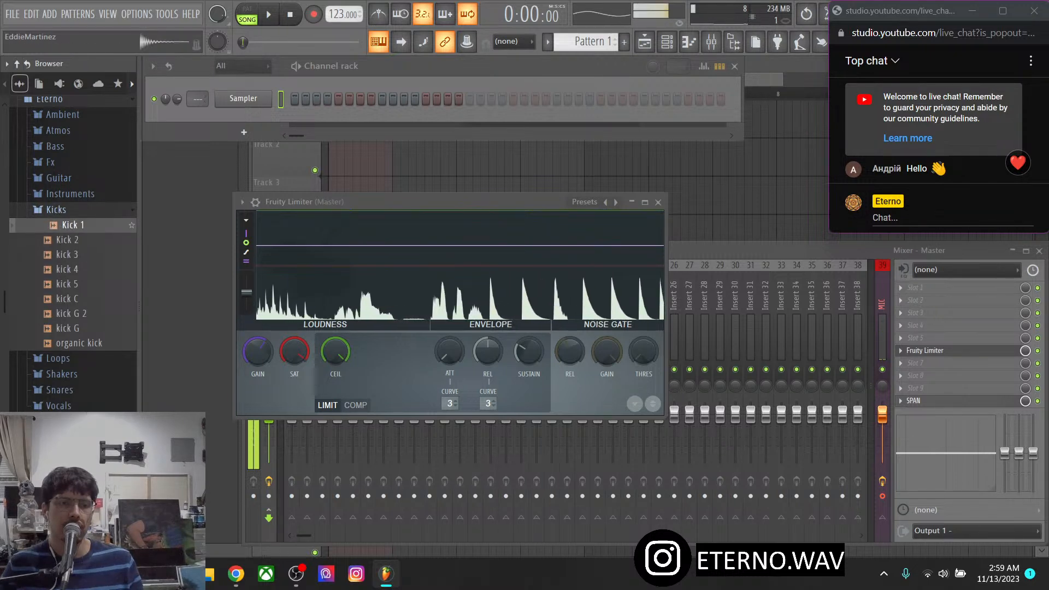
Preview the remaining Kicks samples in order, from kick 4 through organic kick, repeating the kick C and kick G sounds
left_click(67, 269)
left_click(67, 284)
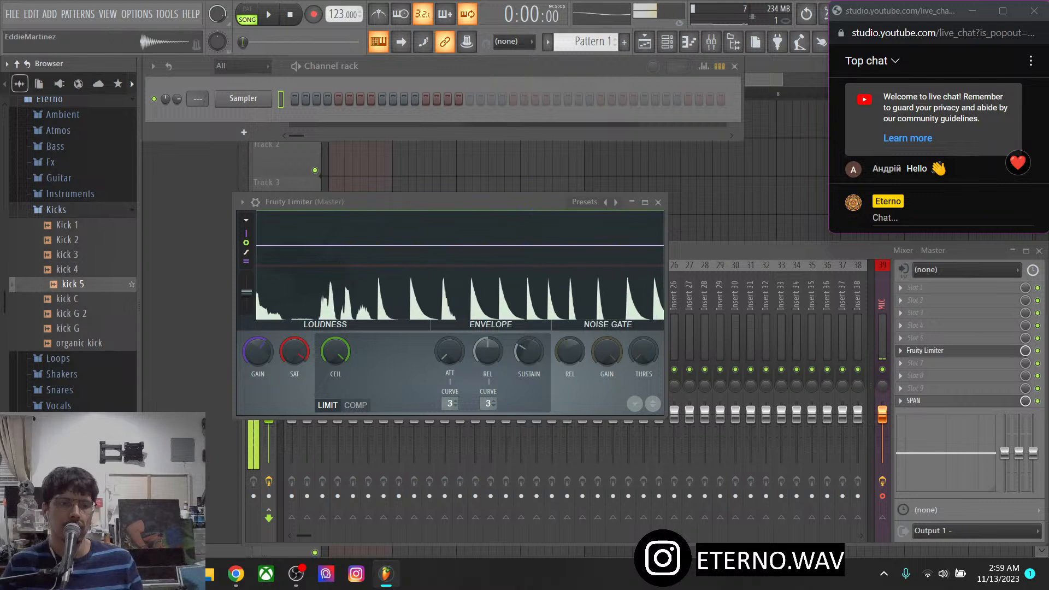
left_click(67, 299)
left_click(73, 298)
left_click(71, 313)
left_click(72, 314)
left_click(72, 328)
left_click(74, 328)
left_click(74, 329)
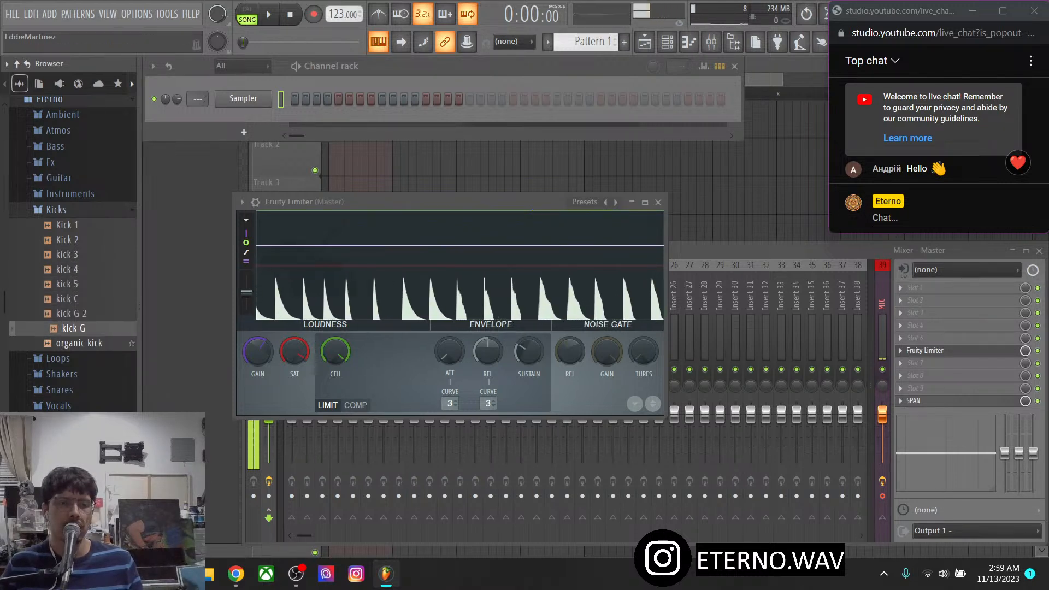
left_click(79, 343)
left_click(80, 343)
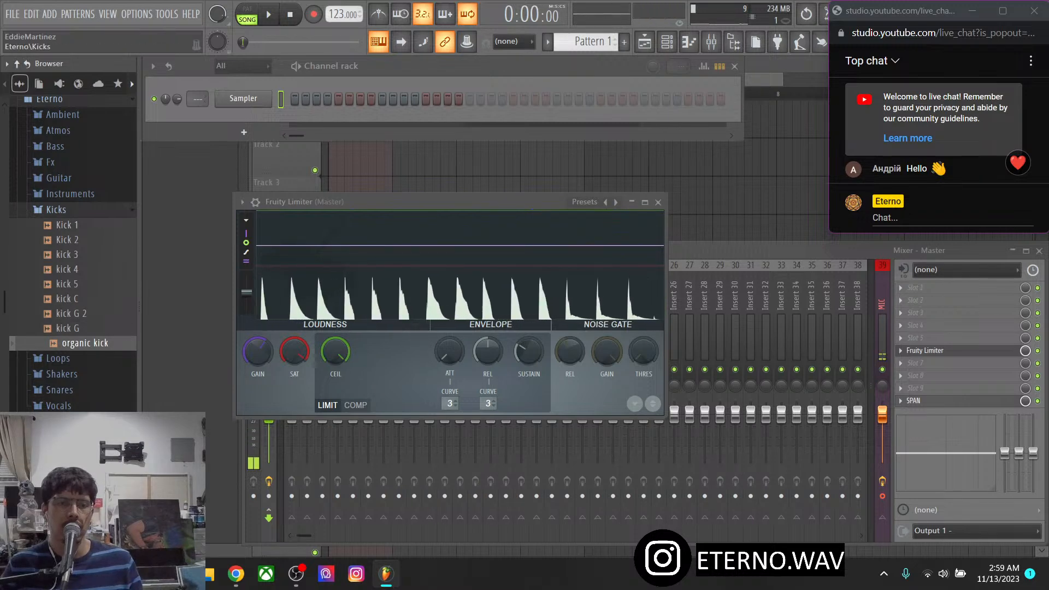
Browse the Loops folder and preview "Crazy low drum loop (no kick)" and "Crazy low drum loop"
left_click(56, 210)
left_click(58, 226)
scroll(98, 180, "down", 5)
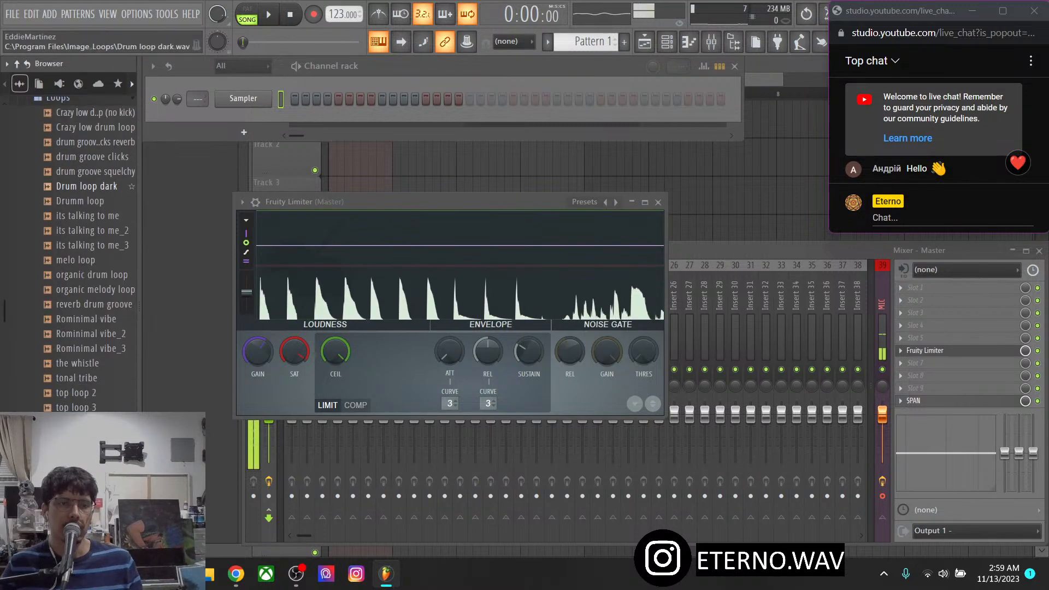
scroll(90, 232, "up", 5)
left_click(115, 155)
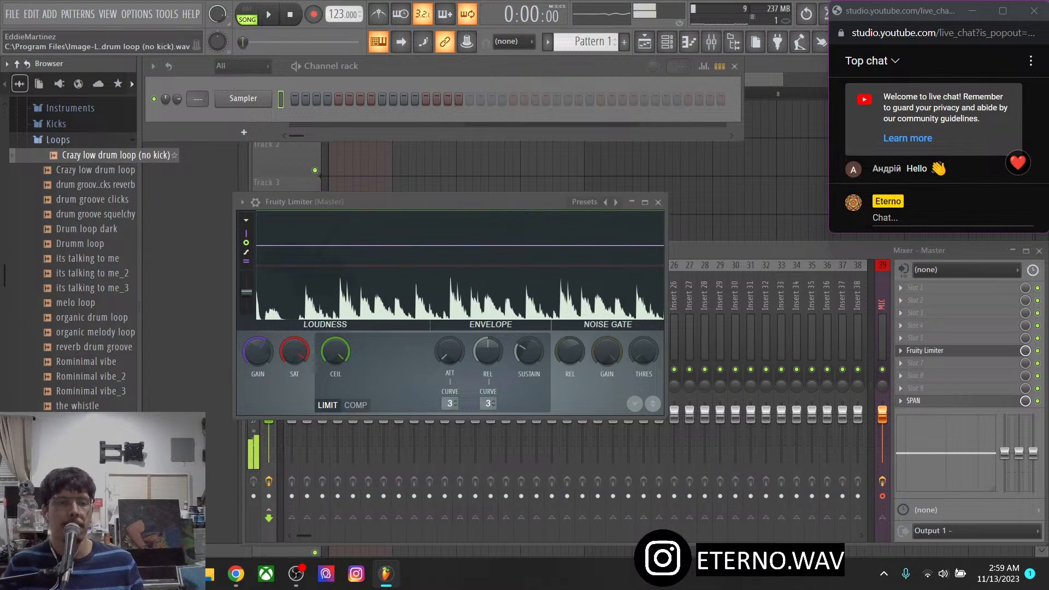
left_click(110, 155)
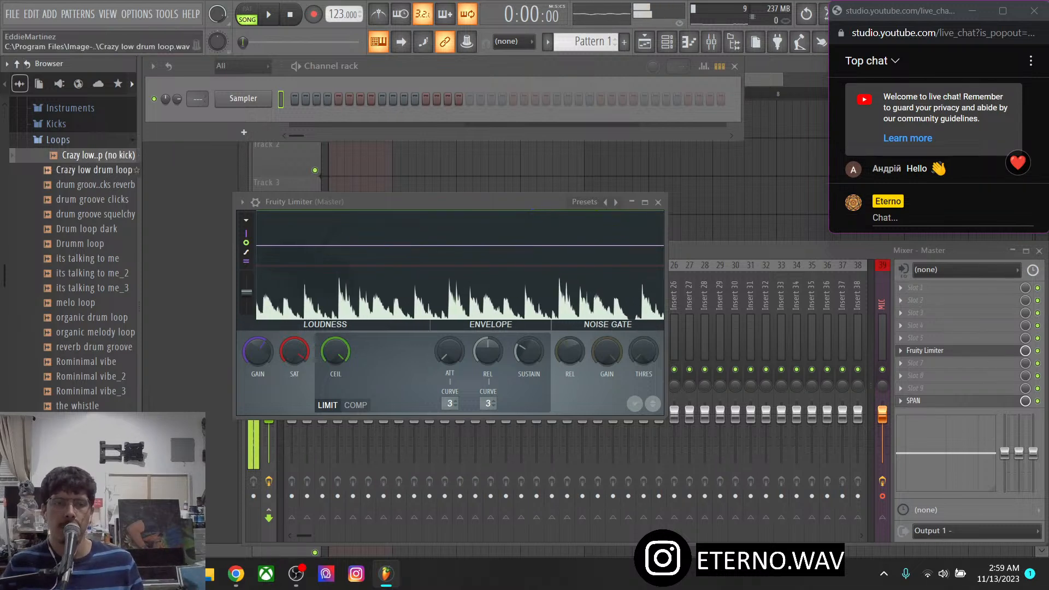
left_click(100, 170)
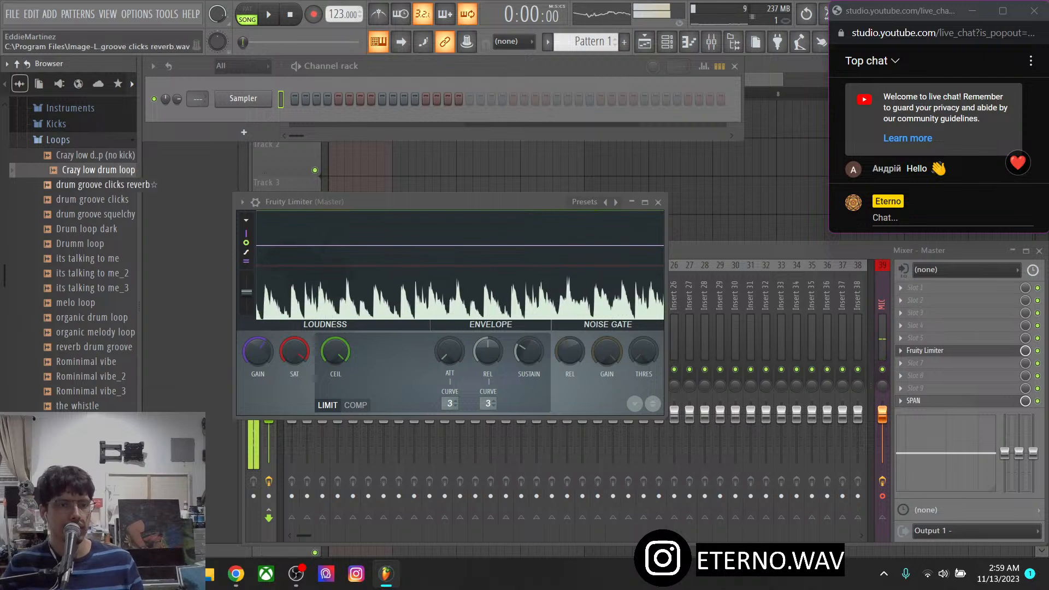
Raise the Fruity Limiter gain slightly and preview the loops from "drum groove clicks reverb" through "Drumm loop"
left_click_drag(257, 351, 258, 346)
left_click(99, 184)
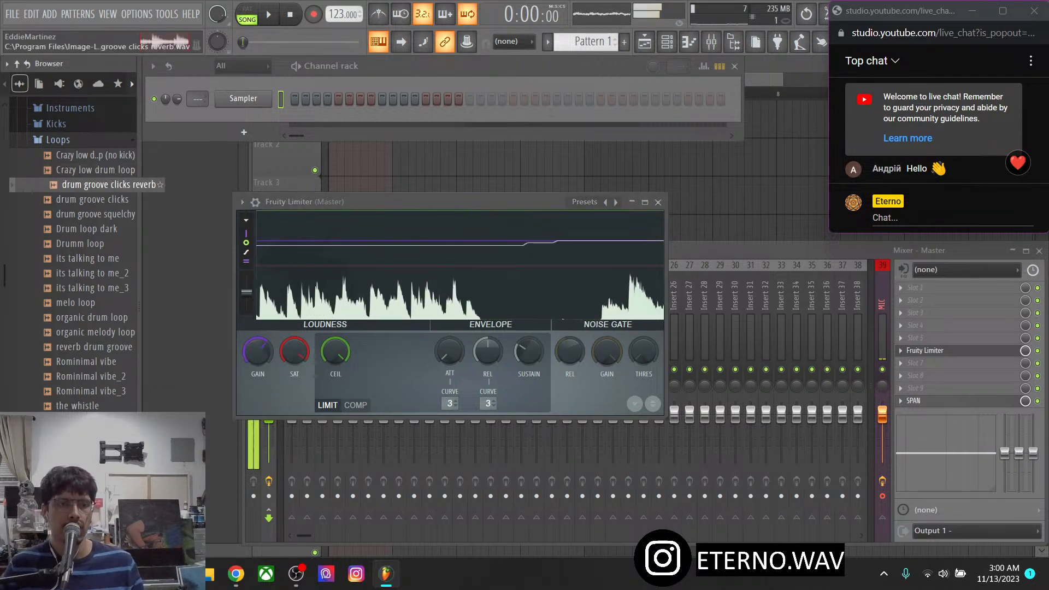
left_click(97, 200)
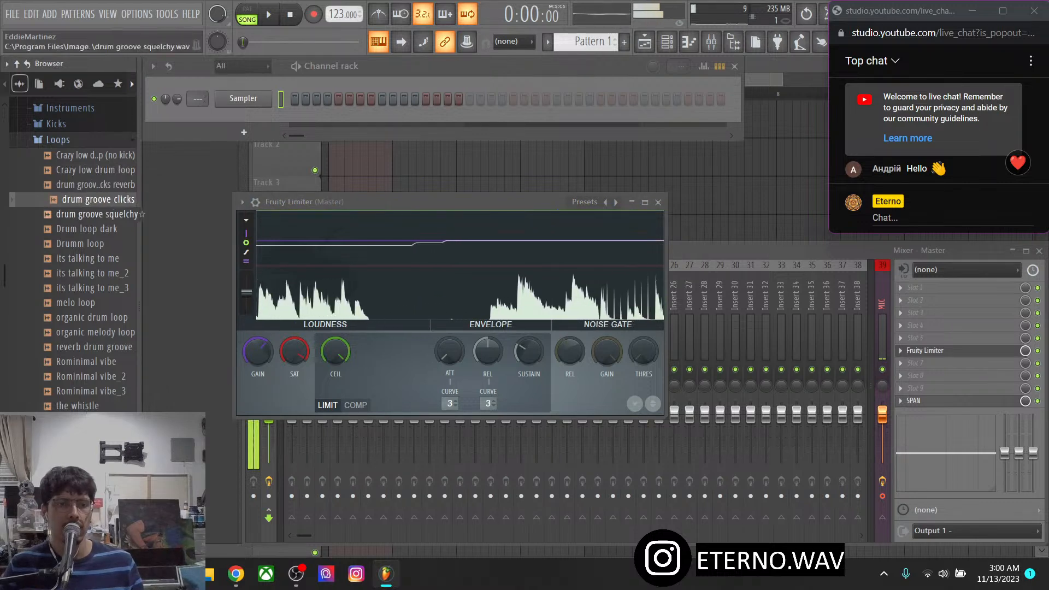
left_click(98, 214)
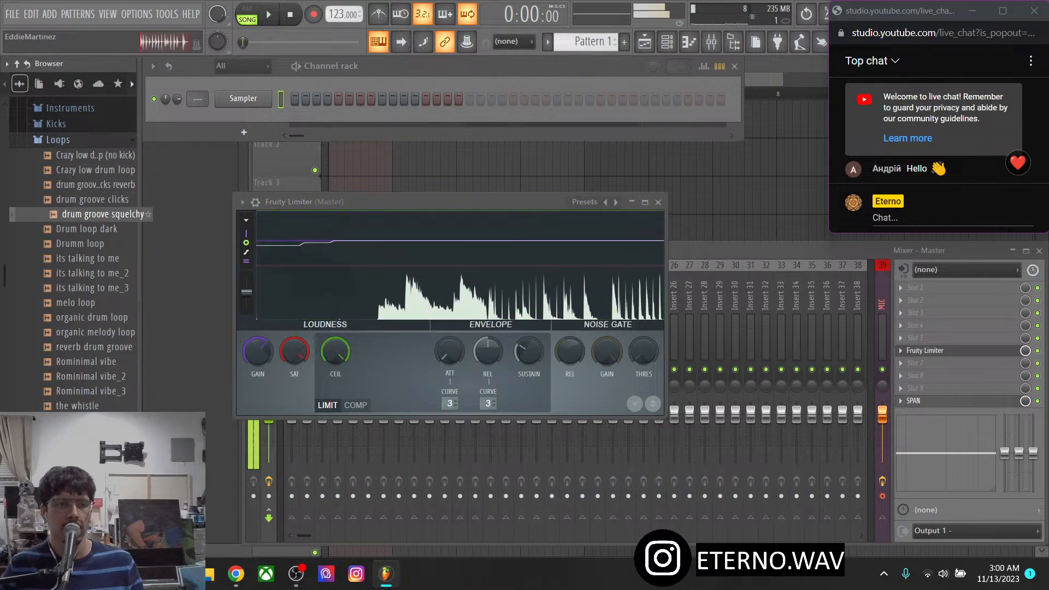
left_click(97, 228)
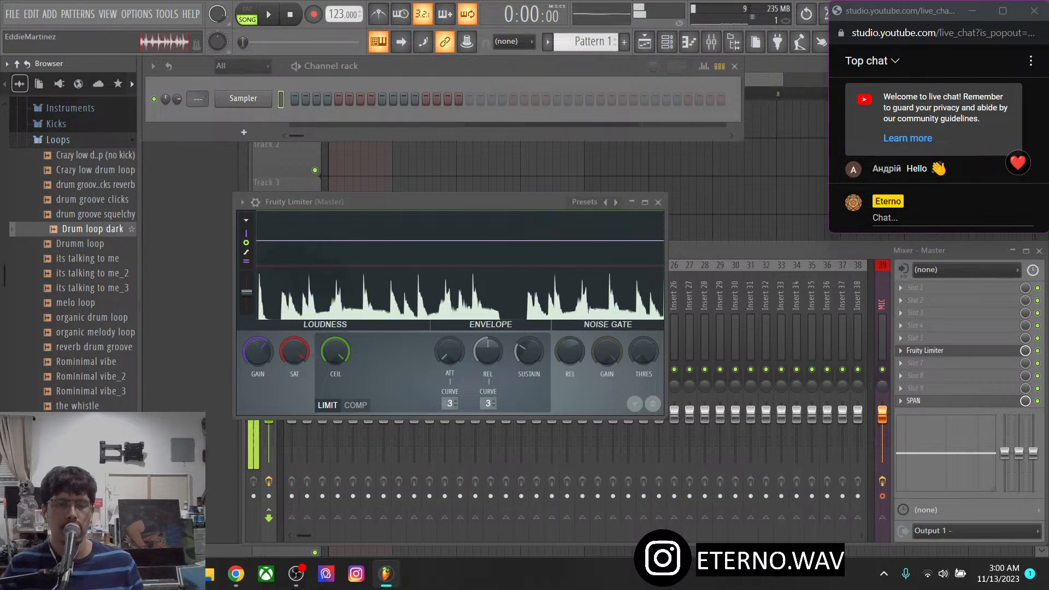
left_click(82, 244)
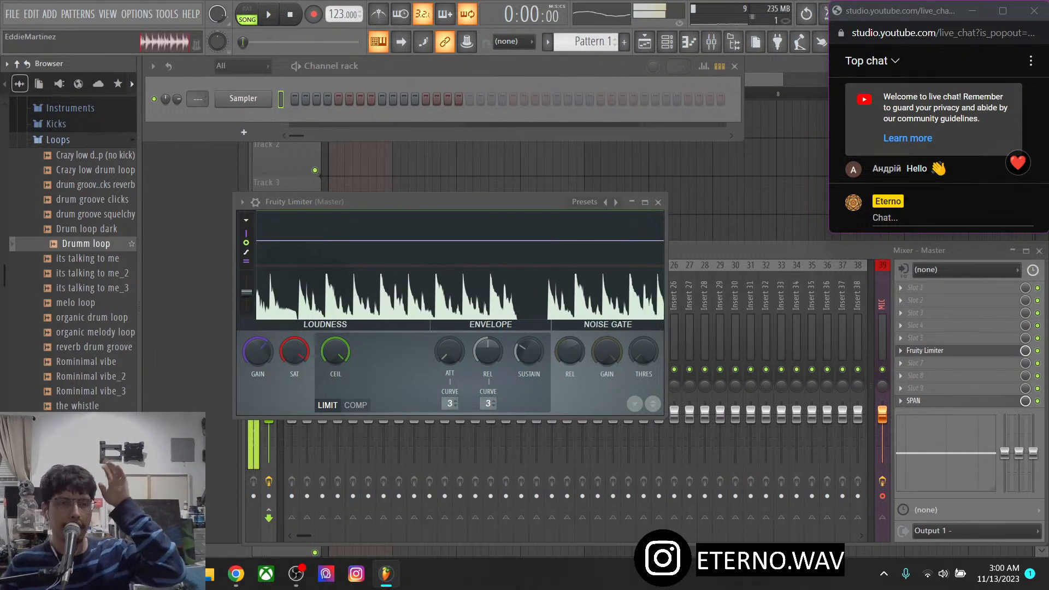
Preview the three "its talking to me" loops, melo loop, organic drum loop, organic melody loop and reverb drum groove
left_click(93, 259)
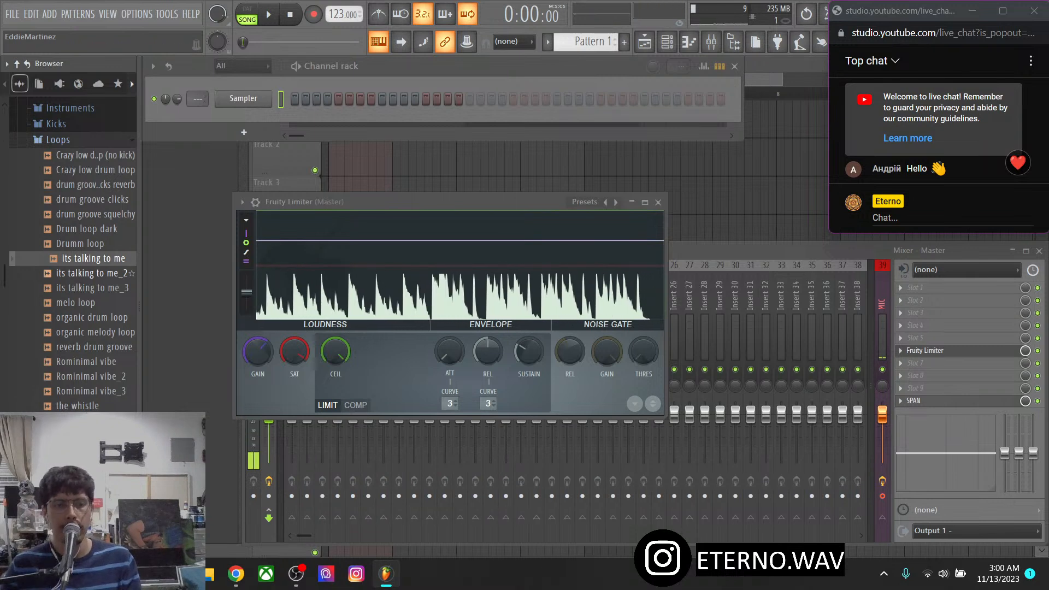
left_click(93, 273)
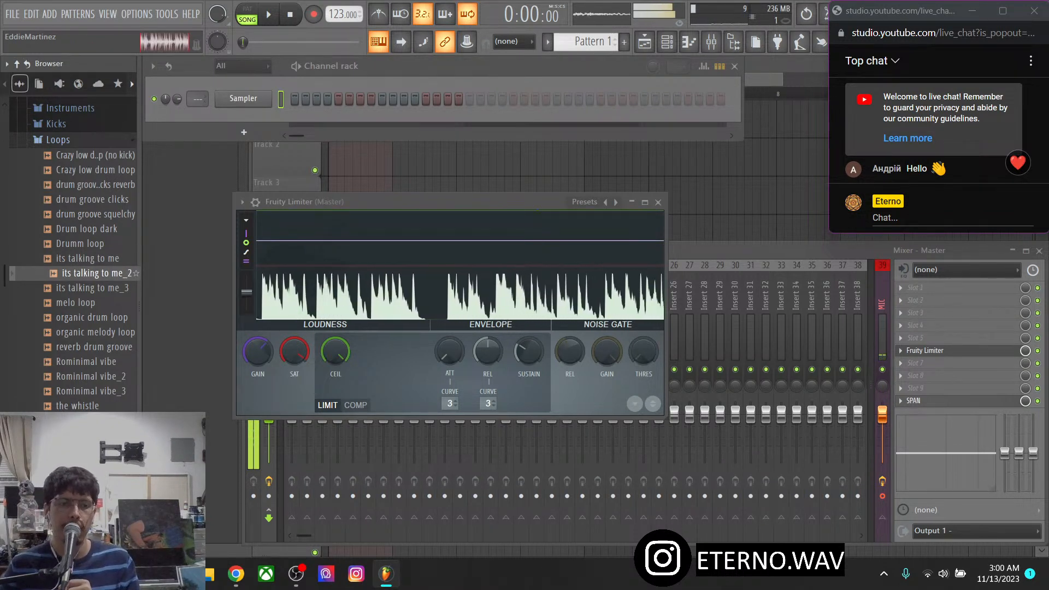
left_click(96, 288)
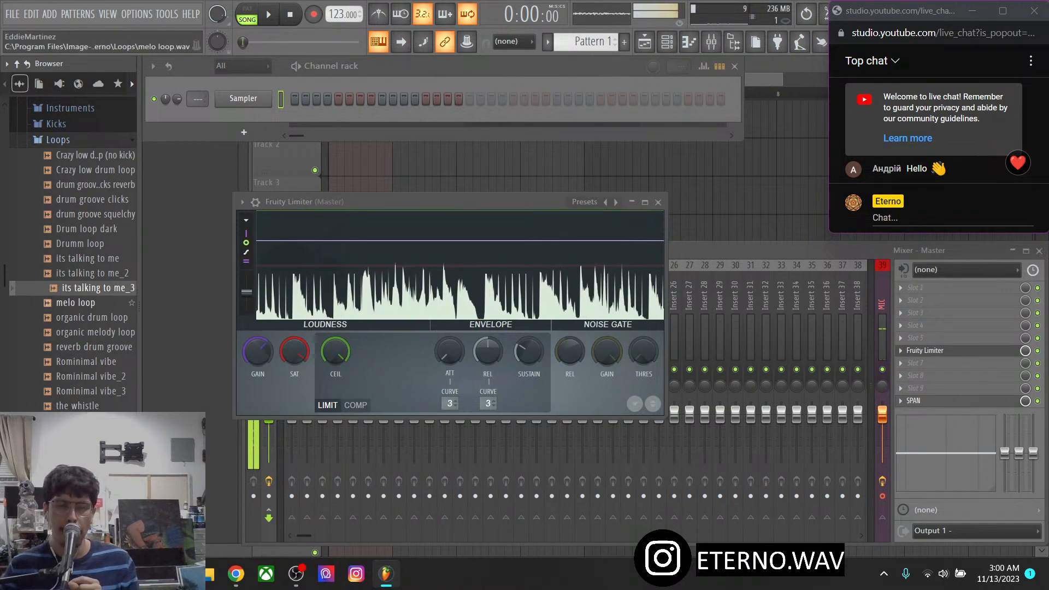
left_click(82, 302)
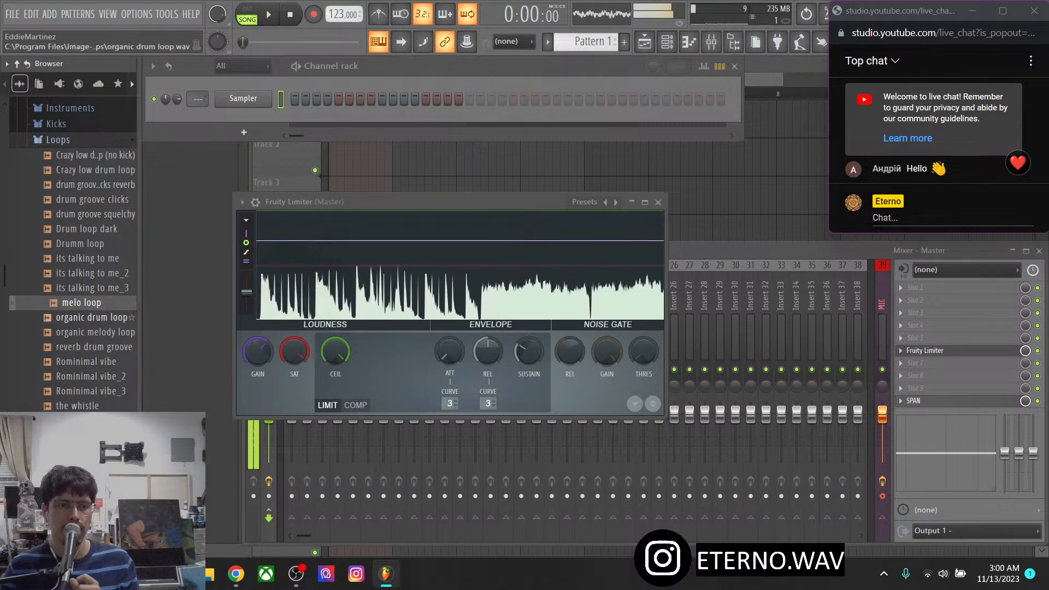
left_click(93, 318)
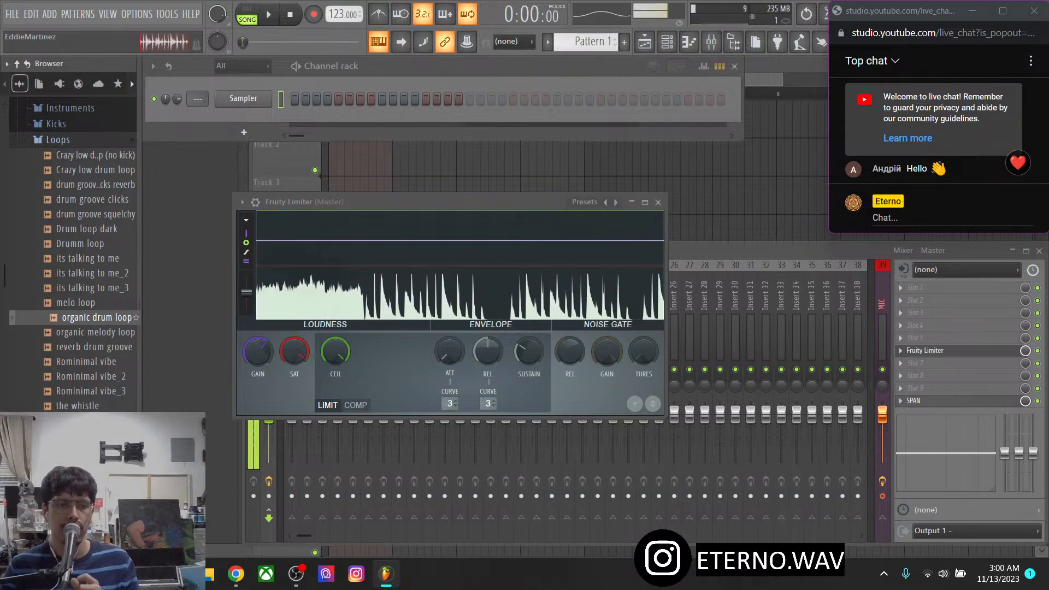
left_click(95, 332)
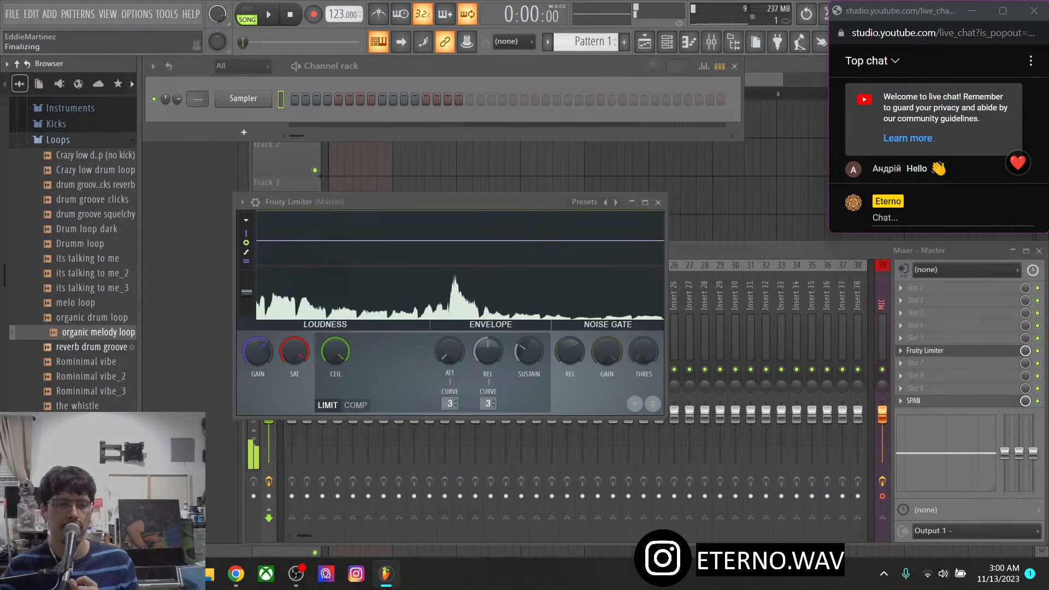
left_click(93, 347)
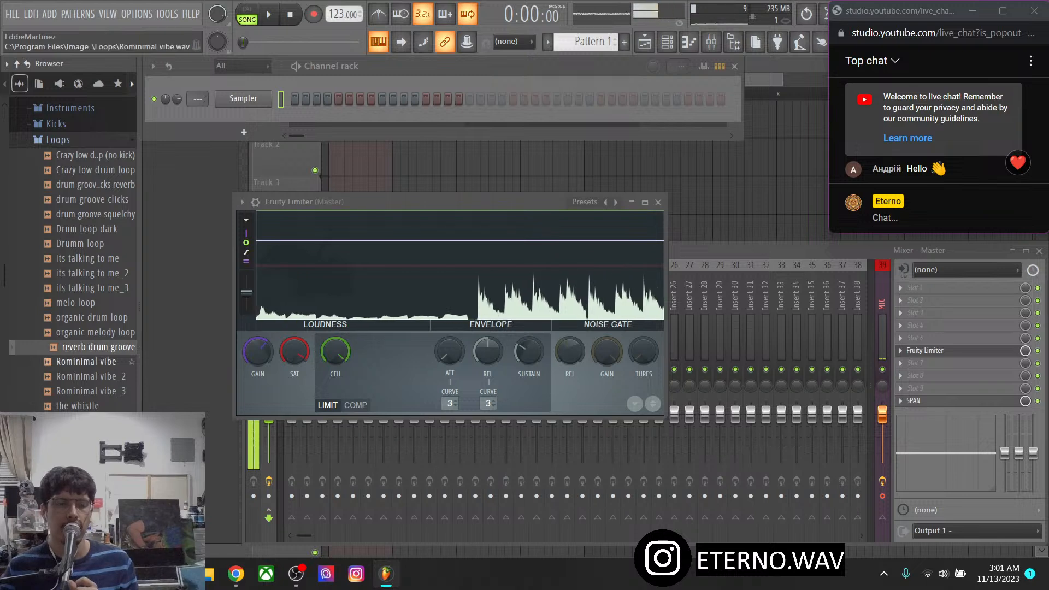
Preview the three Rominimal vibe loops, replaying Rominimal vibe_2, plus "the whistle" and "tonal tribe"
left_click(87, 361)
scroll(90, 328, "down", 3)
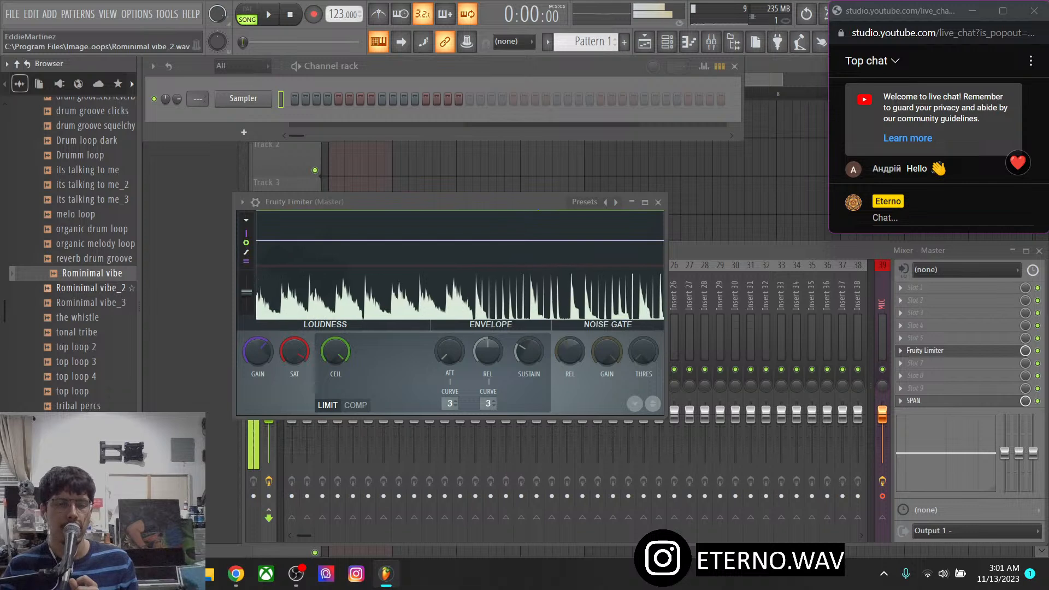
left_click(92, 288)
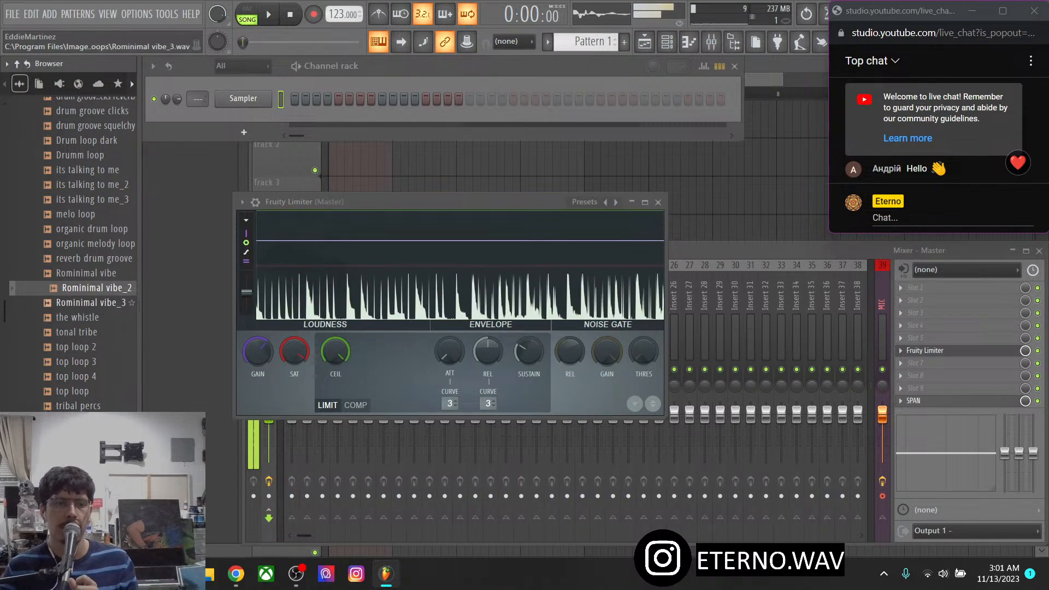
left_click(93, 288)
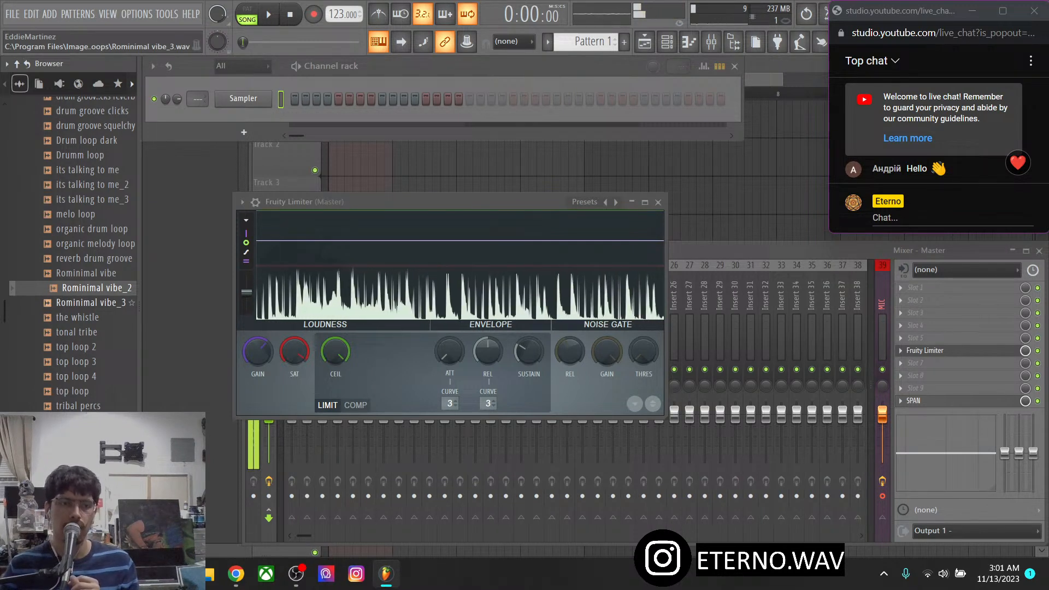
left_click(93, 303)
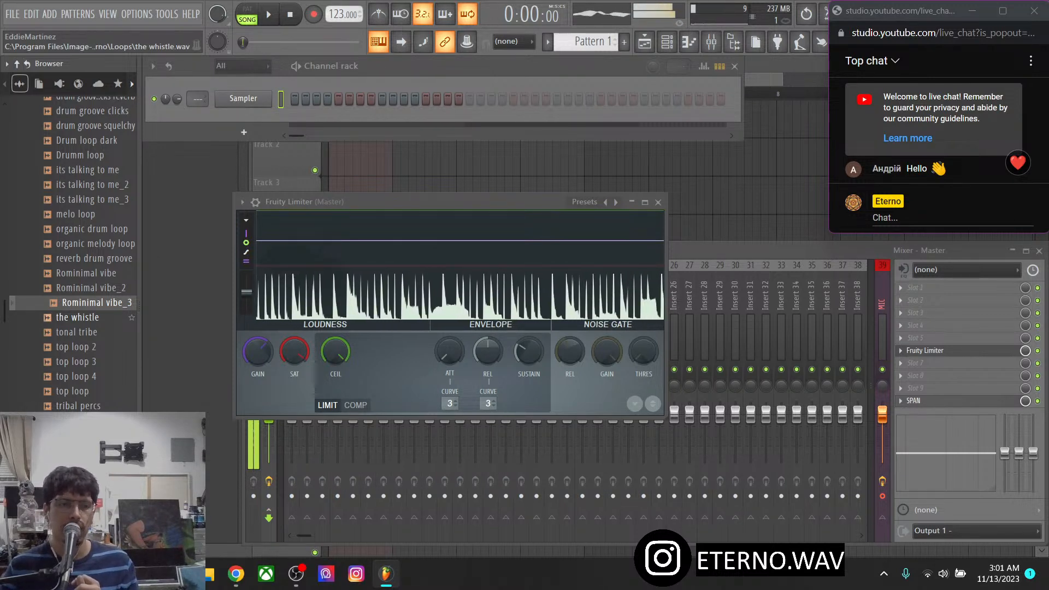
left_click(82, 318)
scroll(82, 317, "down", 2)
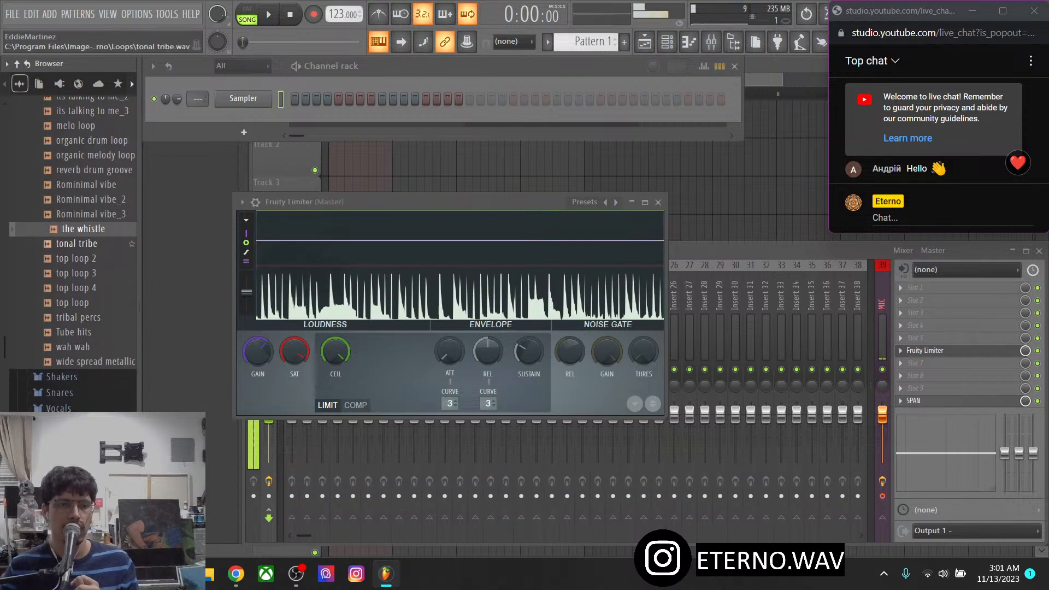
left_click(82, 243)
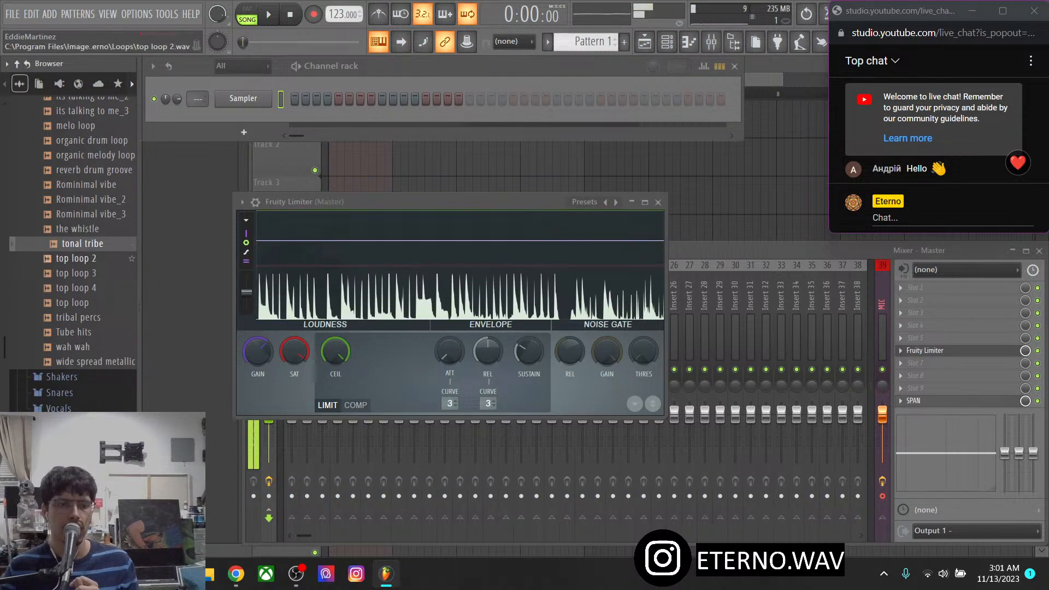
Preview top loop 2, top loop 3, top loop 4, top loop, tribal percs, Tube hits and wah wah
left_click(82, 259)
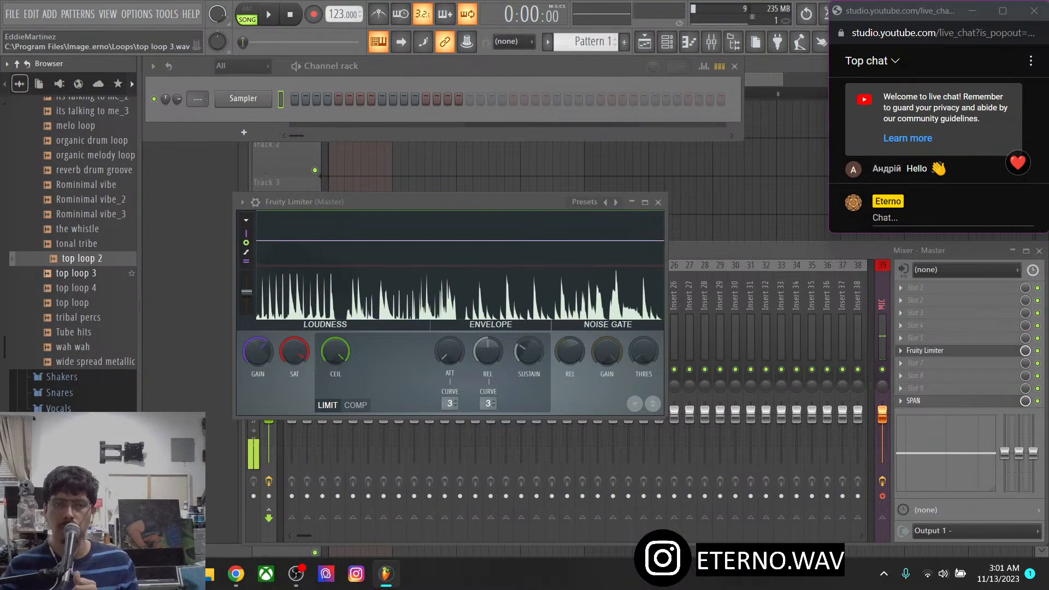
left_click(82, 273)
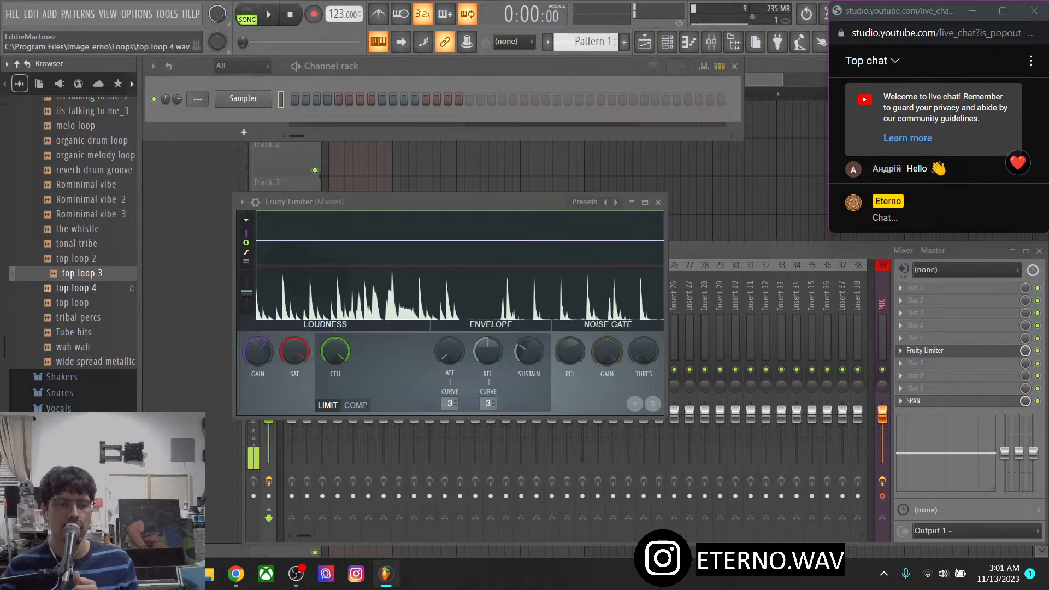
left_click(82, 288)
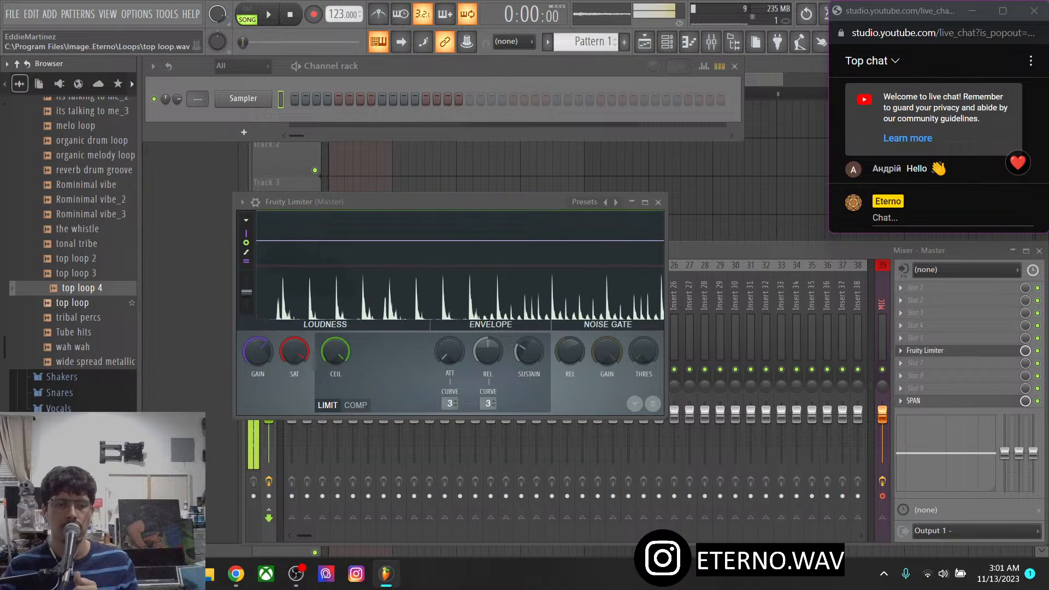
left_click(78, 303)
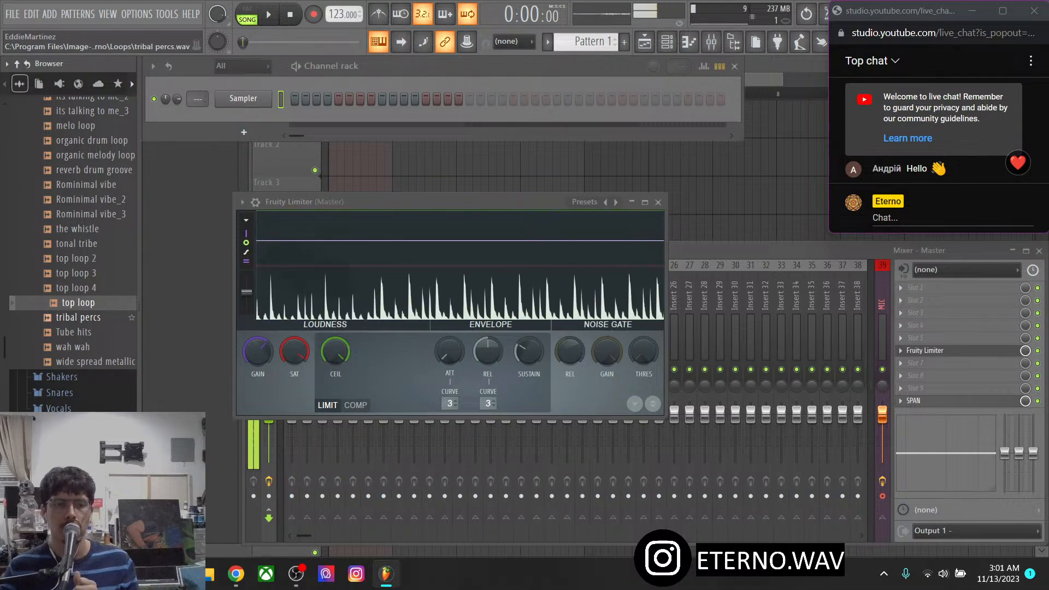
left_click(78, 317)
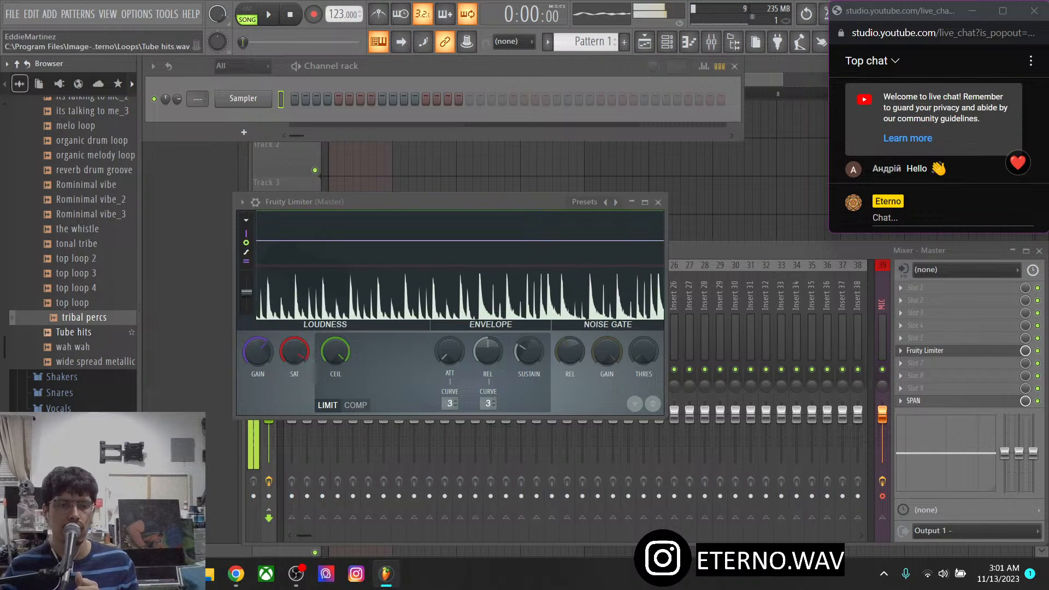
left_click(76, 332)
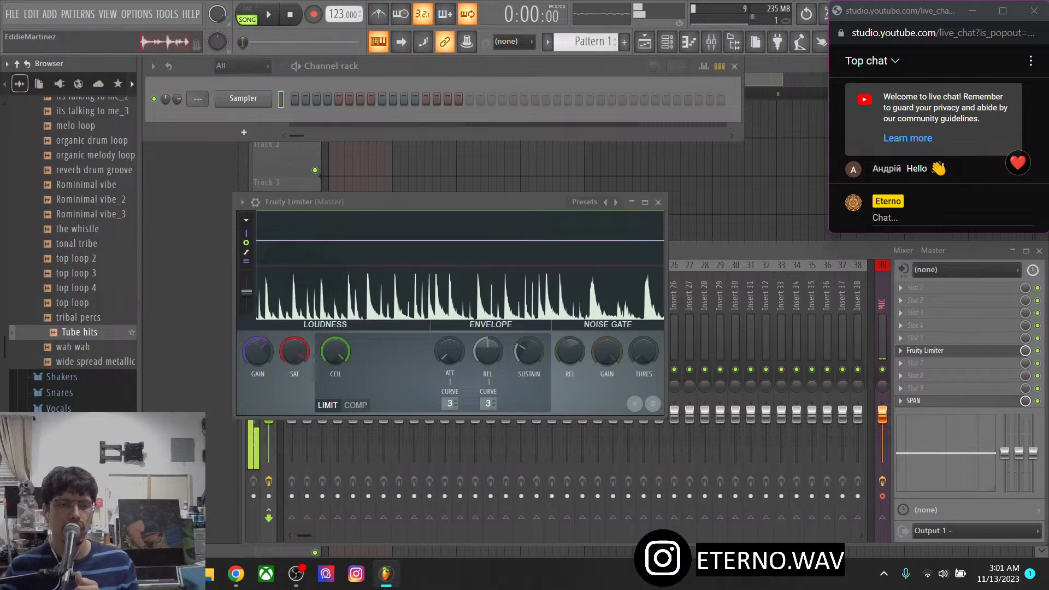
left_click(73, 347)
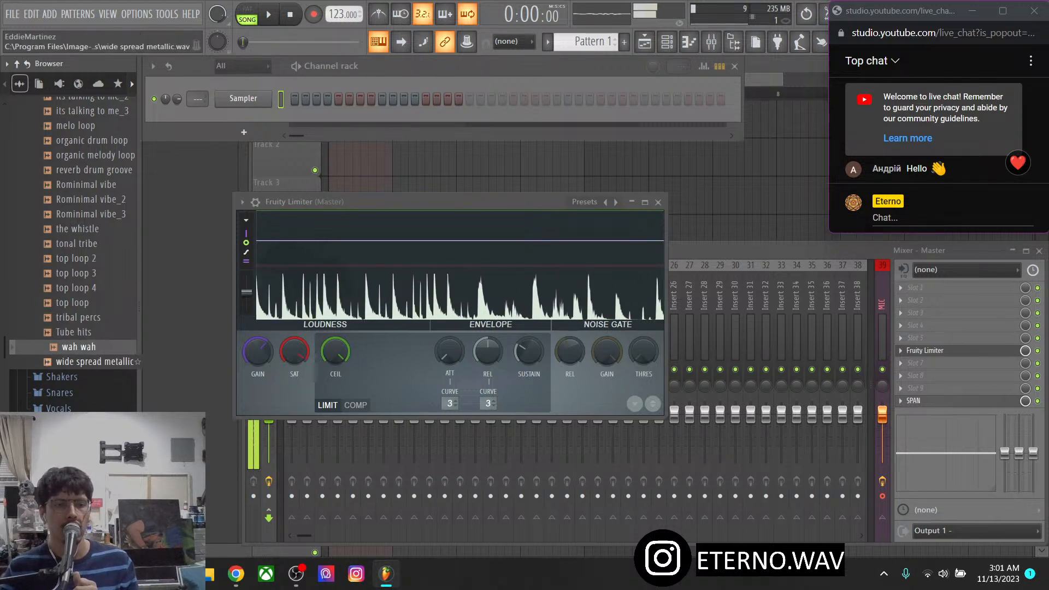
Switch from the Loops folder to the Shakers folder and preview shaker loop 2 and shaker loop
scroll(76, 240, "up", 6)
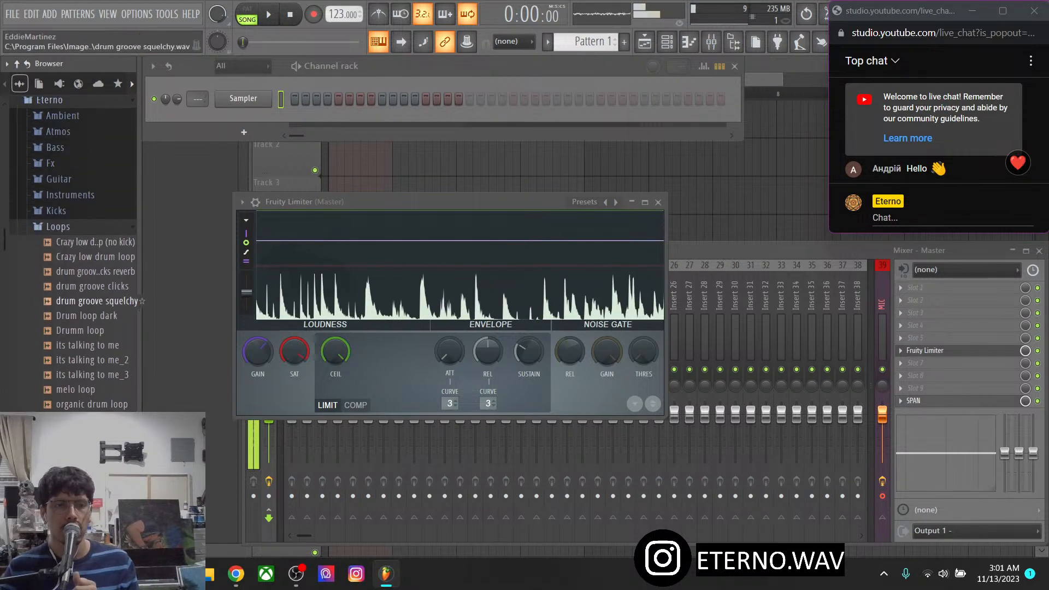
left_click(58, 228)
left_click(62, 243)
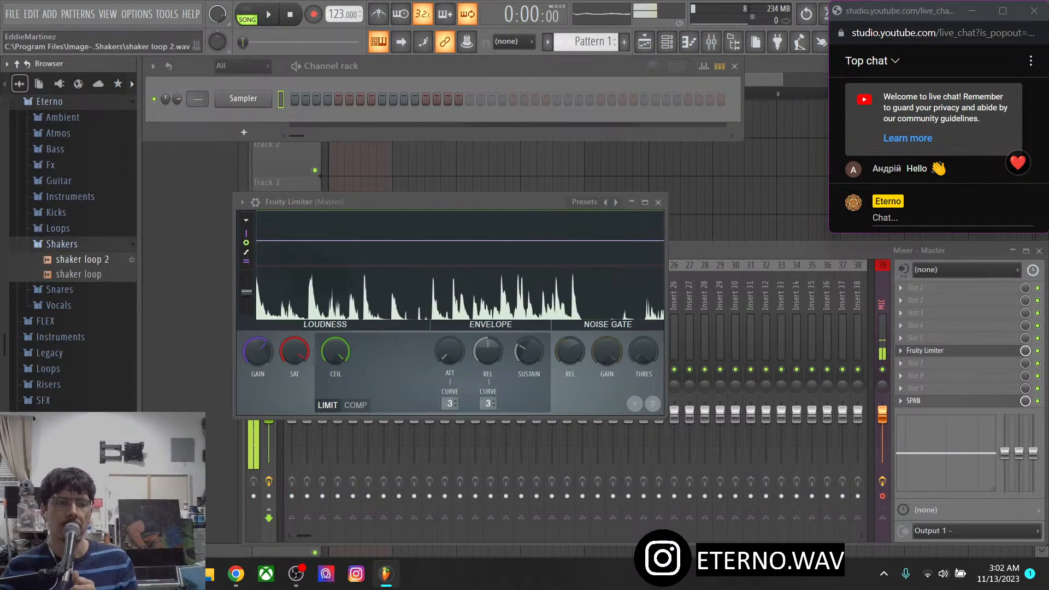
left_click(82, 259)
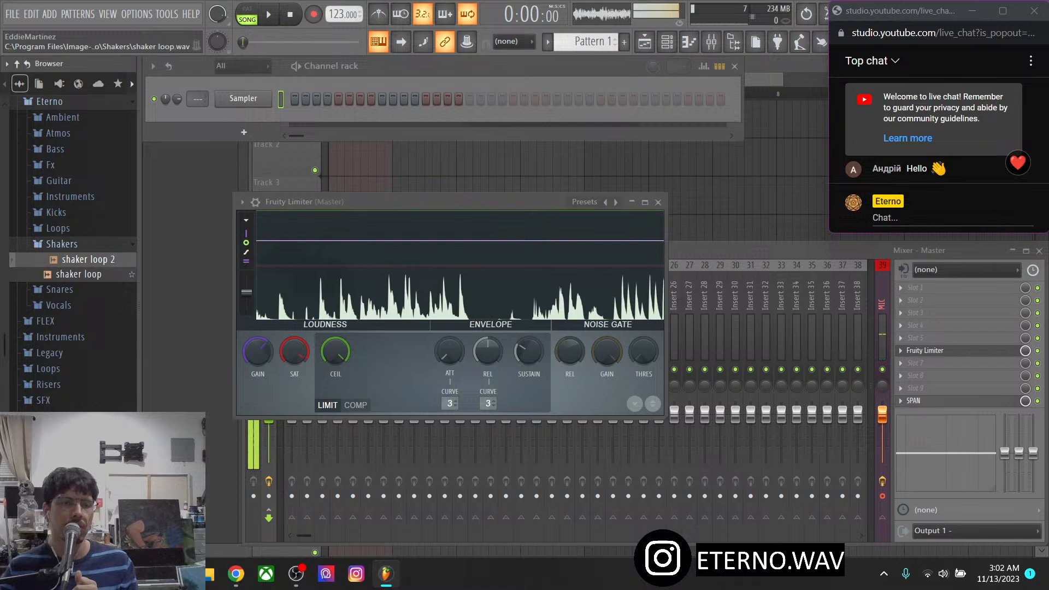
left_click(82, 273)
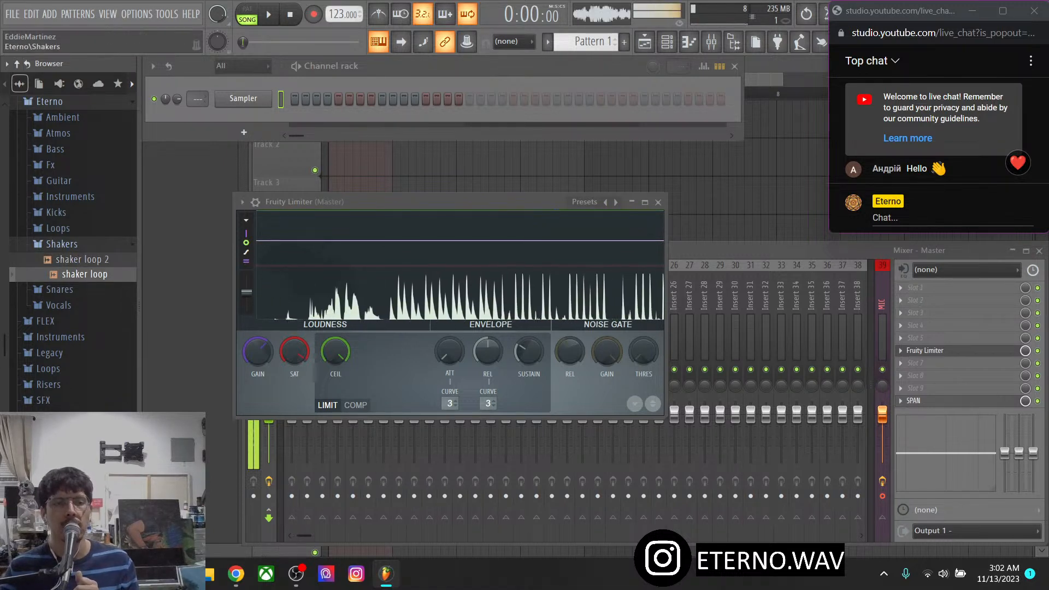
Switch from the Shakers folder to the Snares folder, preview its first sample twice and collapse Snares
left_click(62, 244)
left_click(59, 260)
left_click(76, 275)
left_click(76, 274)
key("Left")
Expand the Vocals folder and preview the deep vox samples in order from Marker #1 through Marker #7
key("Down")
key("Right")
key("Down")
key("Down")
key("Down")
key("Down")
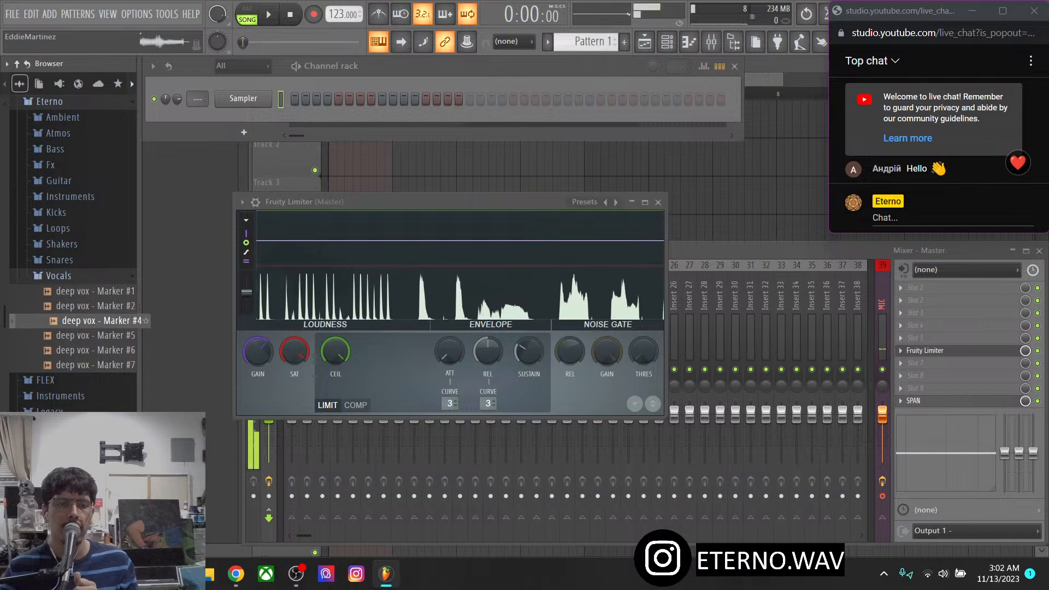
key("Down")
key("Down")
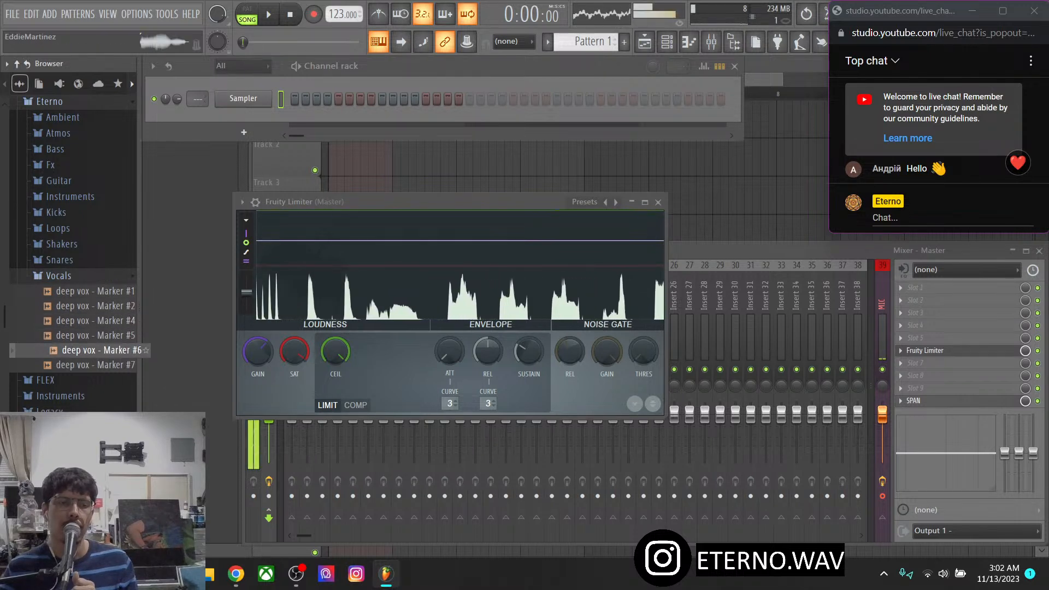
left_click(104, 365)
Replay deep vox Markers #2, #5 and #6, and preview the samples in reverse order up to Marker #1
left_click(104, 306)
left_click(103, 335)
left_click(104, 350)
key("Up")
key("Up")
key("Up")
key("Up")
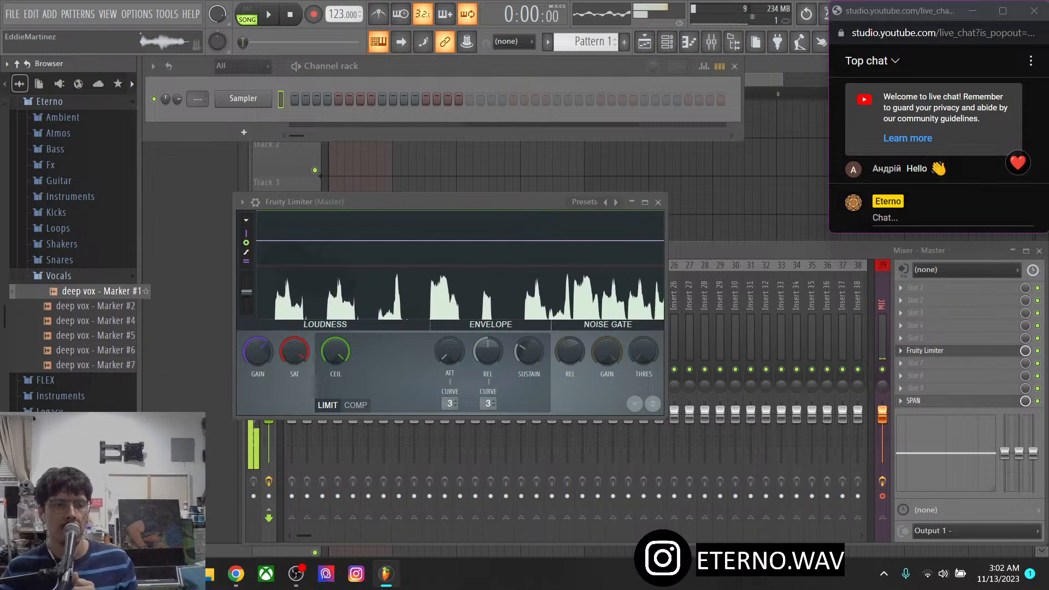
Collapse the Vocals folder, and collapse and reopen the Eterno pack to show its list of subfolders
key("Left")
scroll(60, 277, "up", 5)
scroll(60, 277, "down", 1)
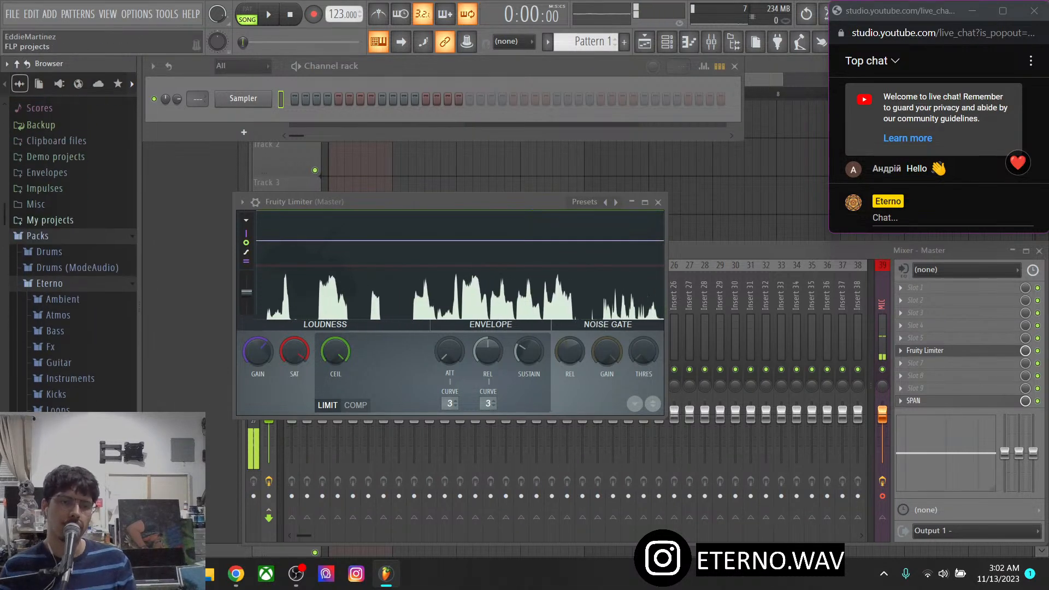
left_click(60, 278)
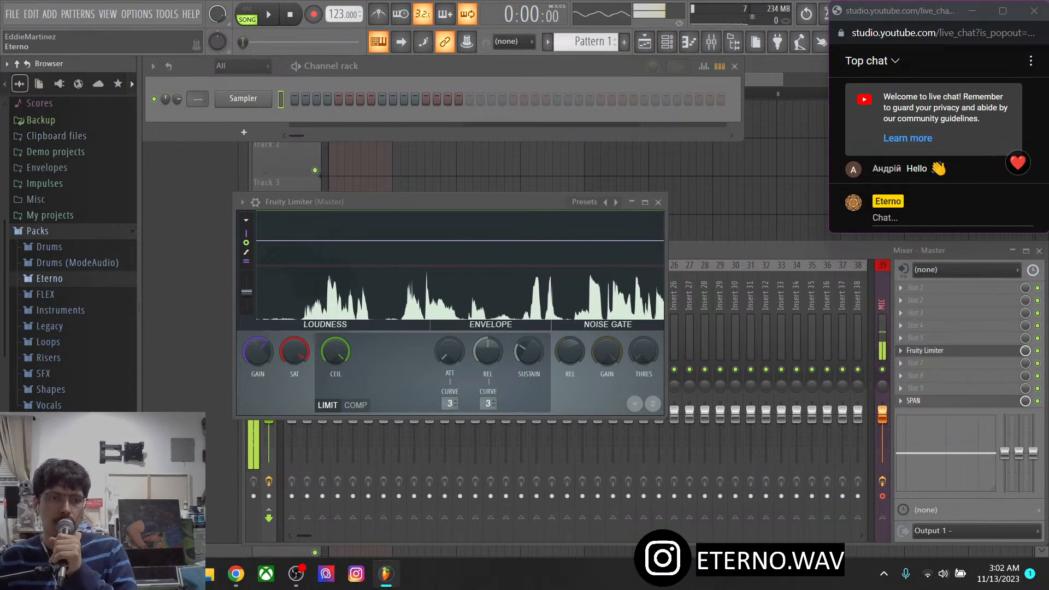
left_click(49, 278)
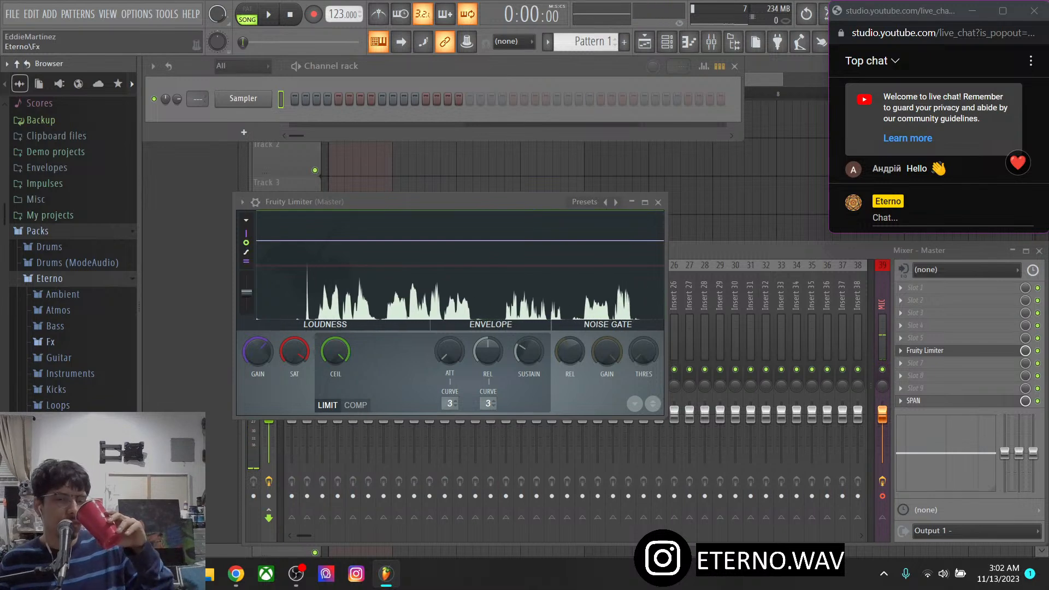
Collapse the Eterno pack and close the Fruity Limiter window
left_click(49, 279)
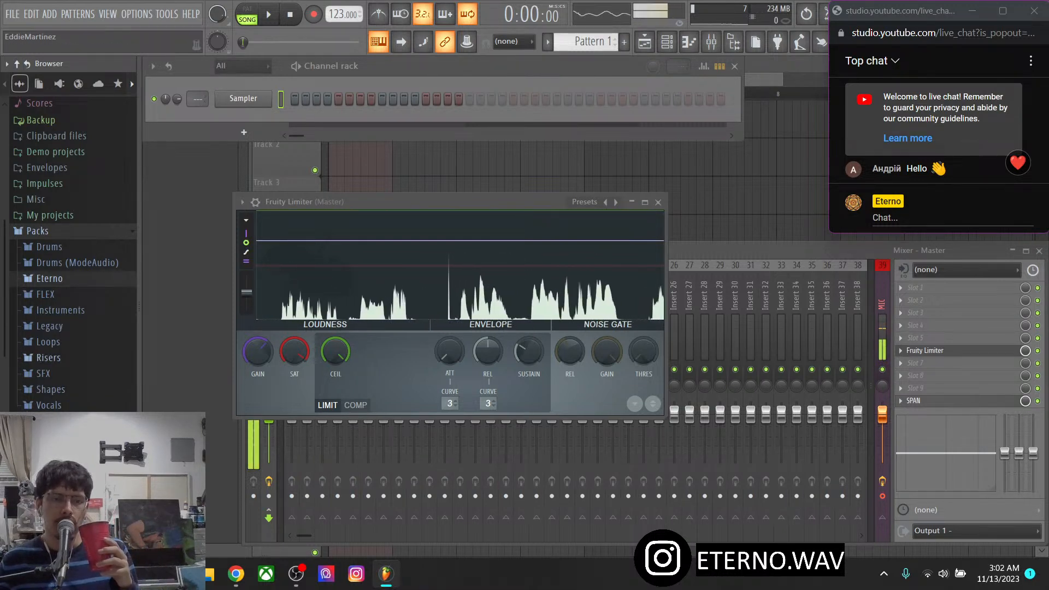
left_click(657, 202)
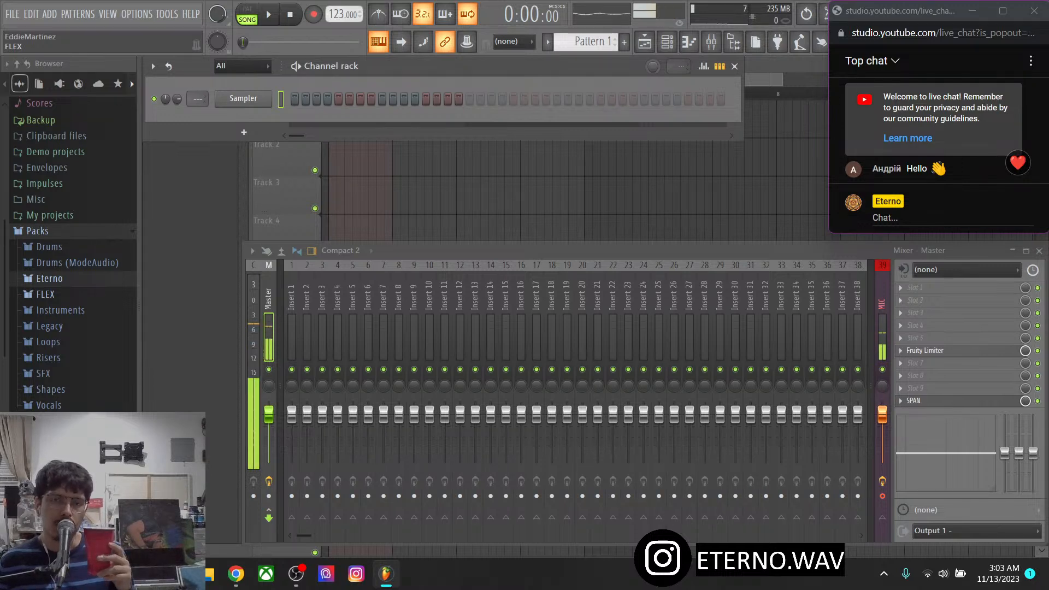
Look through the subfolders of the FLEX and Eterno packs and collapse both packs
left_click(45, 294)
left_click(49, 278)
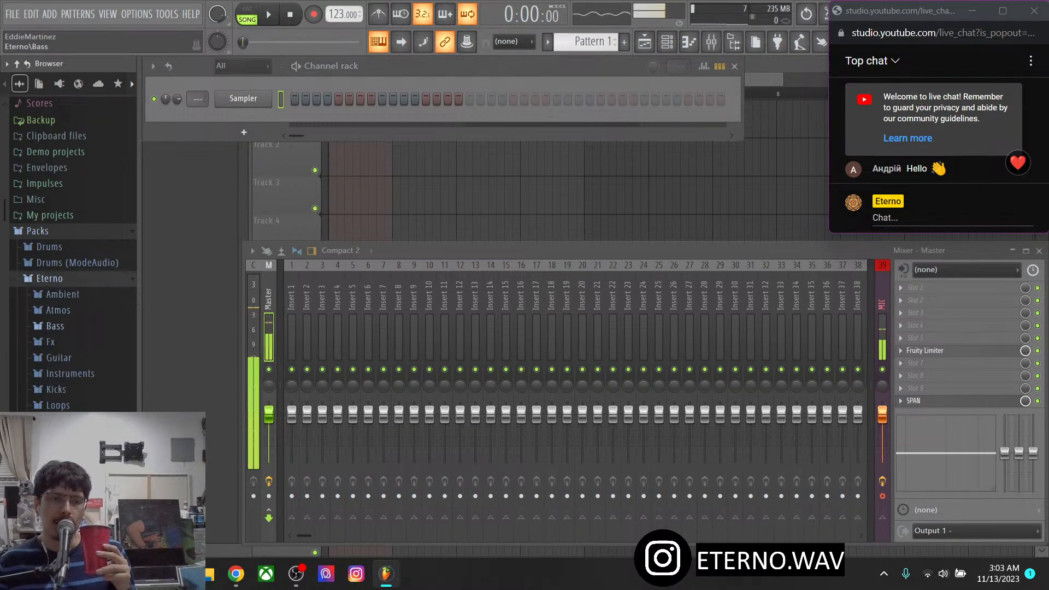
scroll(62, 332, "down", 3)
left_click(58, 316)
scroll(59, 298, "up", 4)
left_click(58, 300)
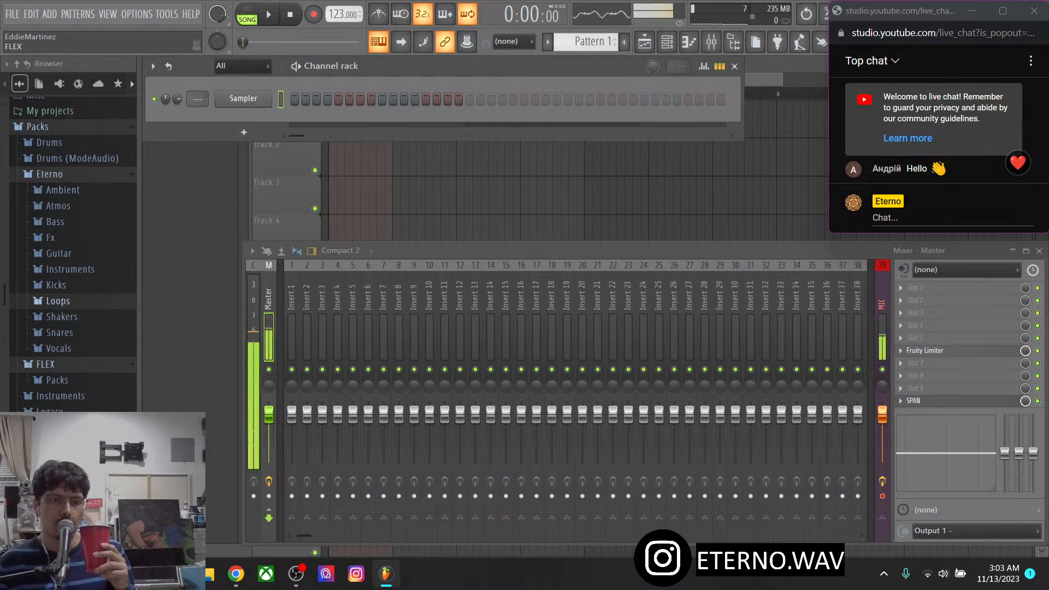
left_click(49, 173)
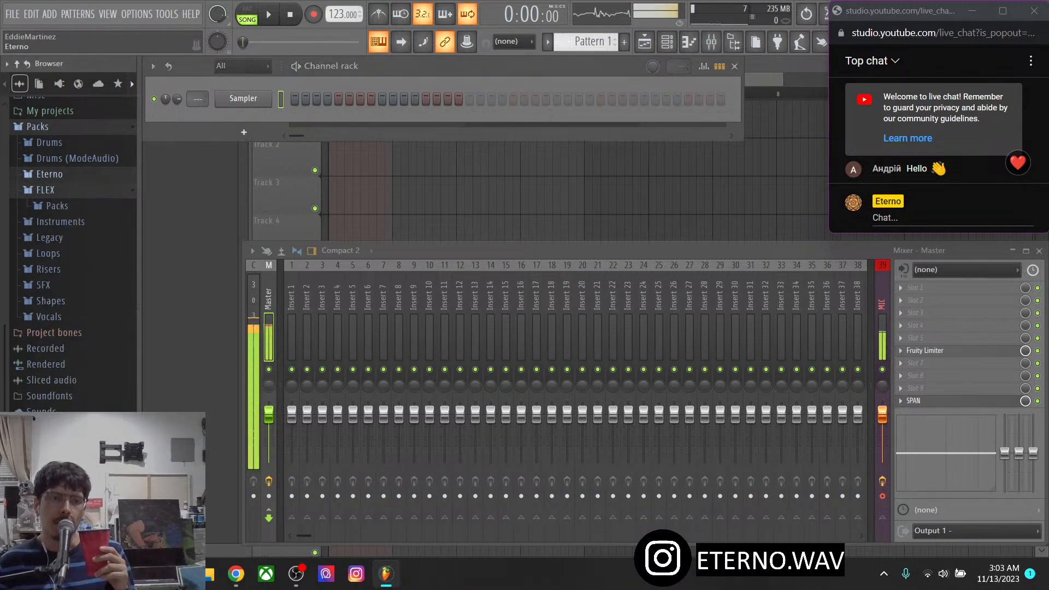
left_click(46, 190)
scroll(49, 206, "up", 2)
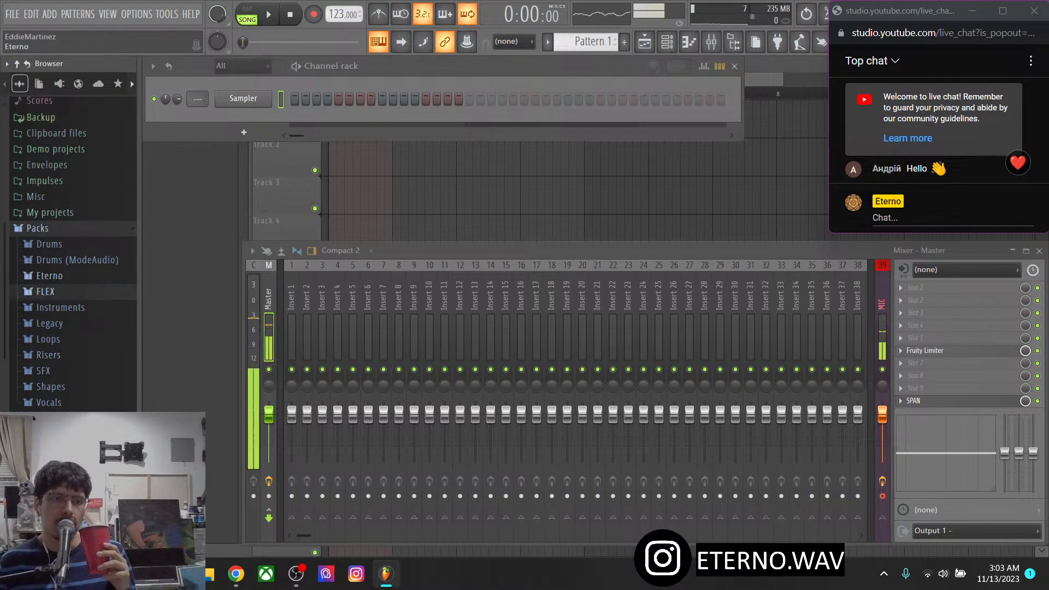
Reopen the Eterno pack's Loops folder and preview the loops from Drum loop dark up to Crazy low drum loop (no kick)
left_click(49, 275)
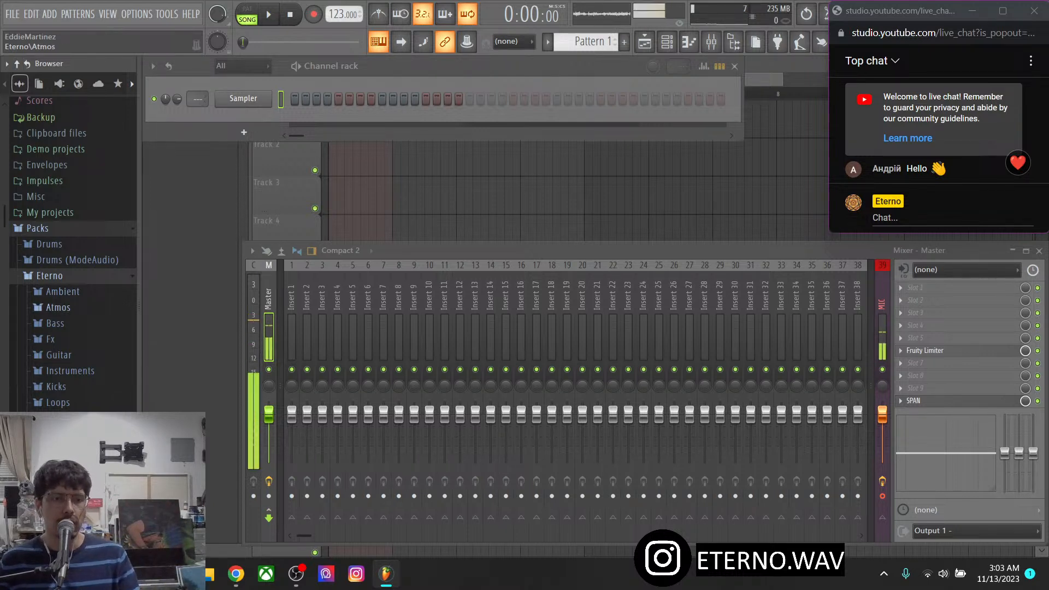
scroll(54, 298, "down", 2)
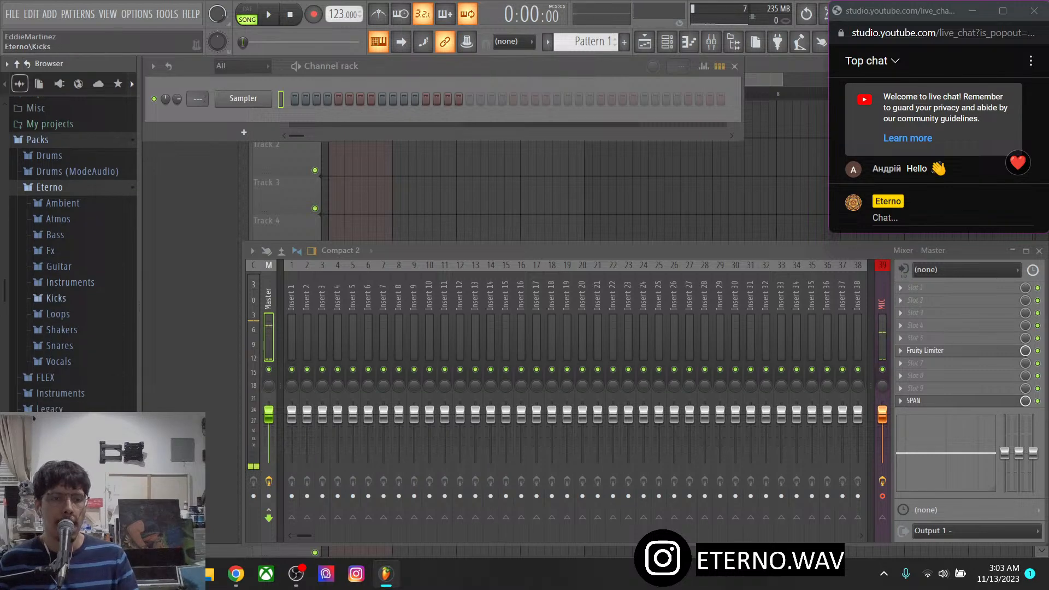
left_click(58, 313)
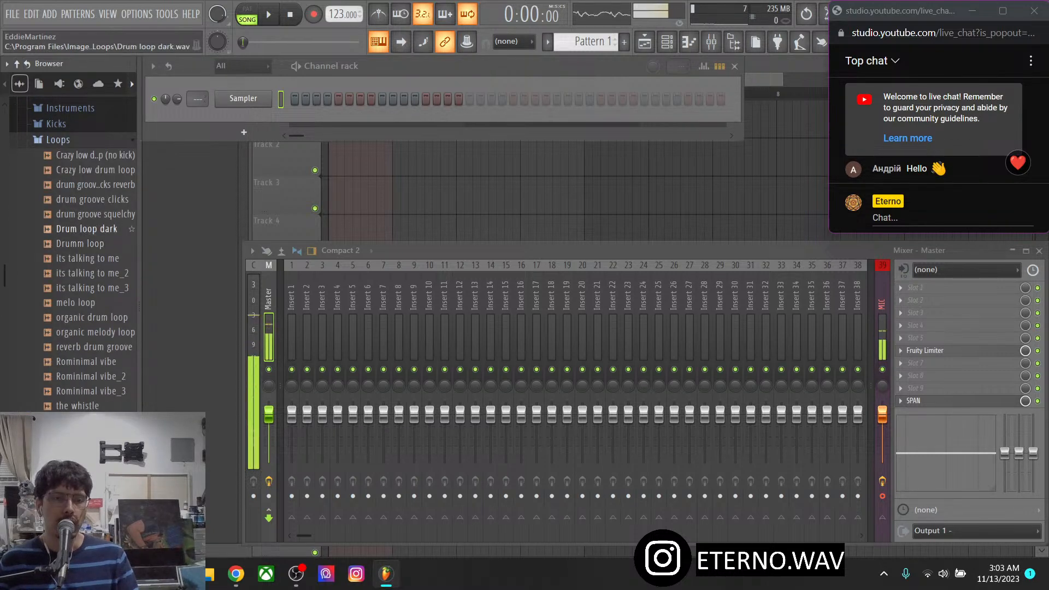
left_click(87, 230)
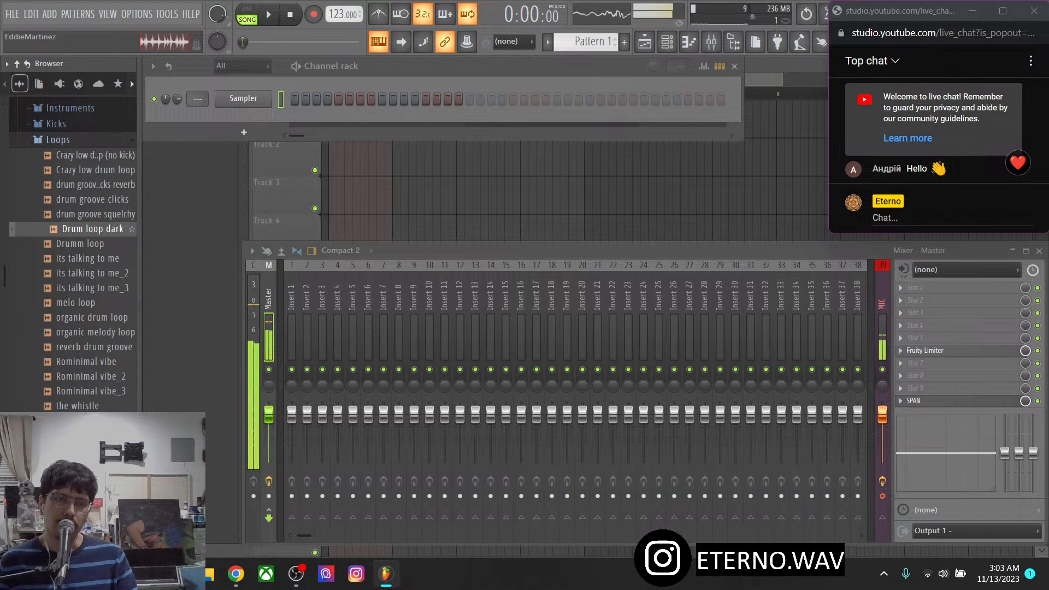
key("Up")
key("Up")
key("Up")
key("Up")
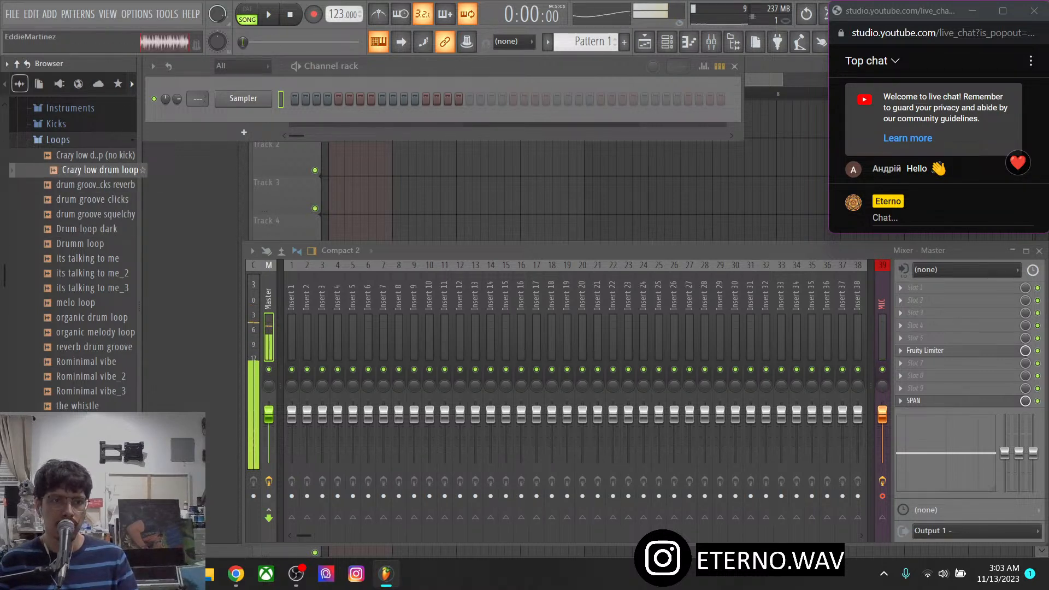
key("Up")
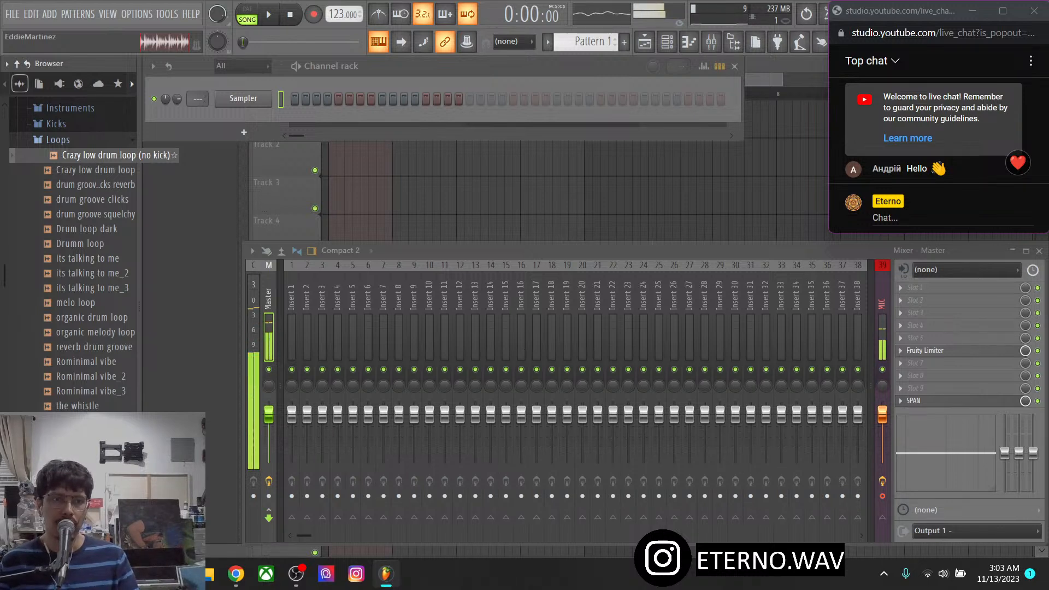
Load Crazy low drum loop (no kick) as a new channel in the Channel rack and activate its first step
left_click(112, 155)
left_click_drag(112, 155, 241, 127)
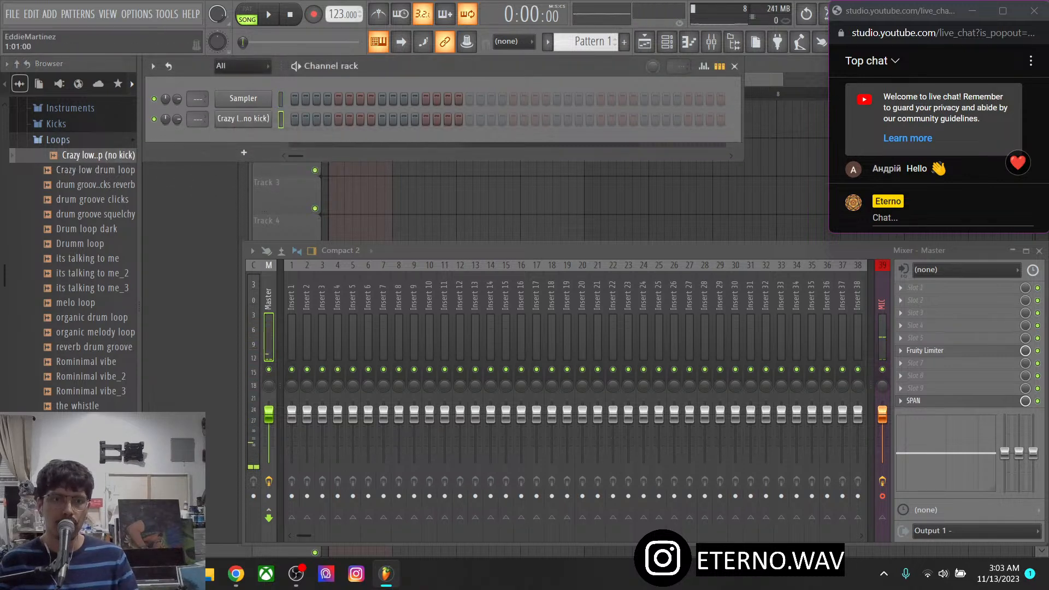
left_click(295, 119)
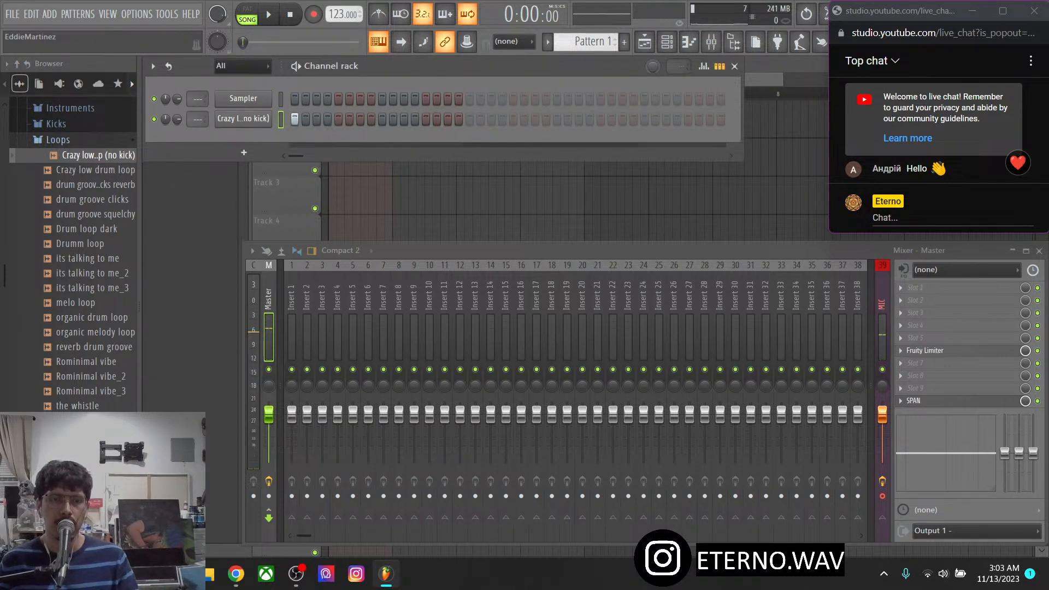
Set the Crazy low drum loop (no kick) channel to cut itself, and start song playback
right_click(244, 119)
left_click(299, 200)
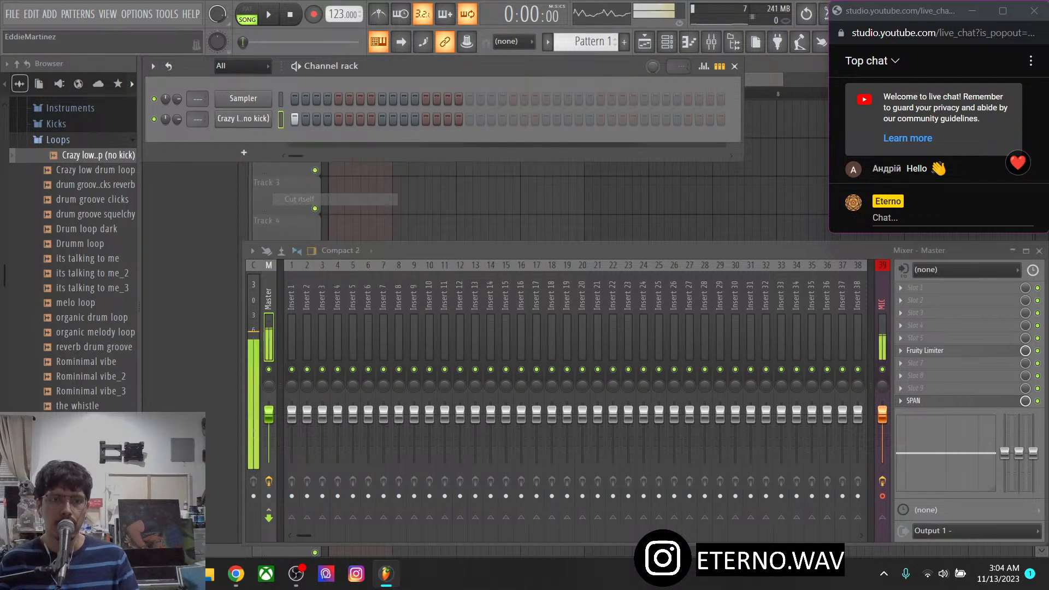
key("space")
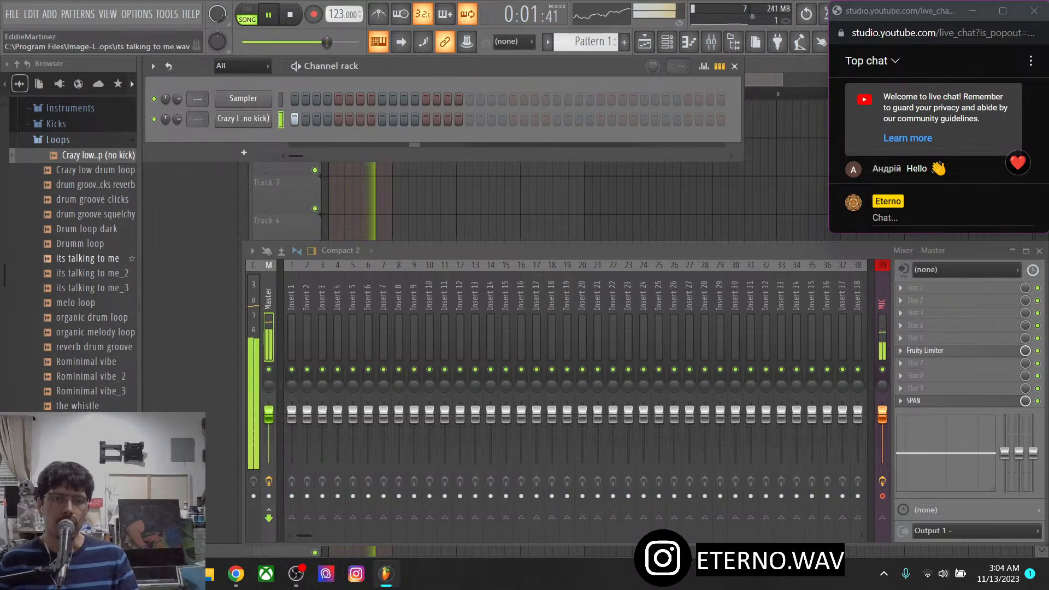
left_click(243, 118)
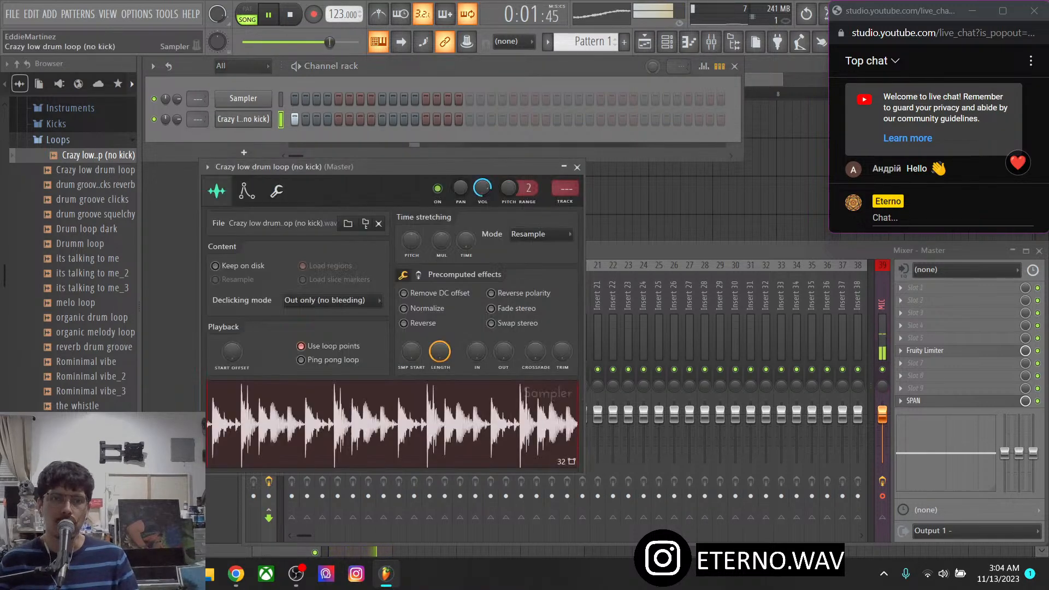
left_click(243, 119)
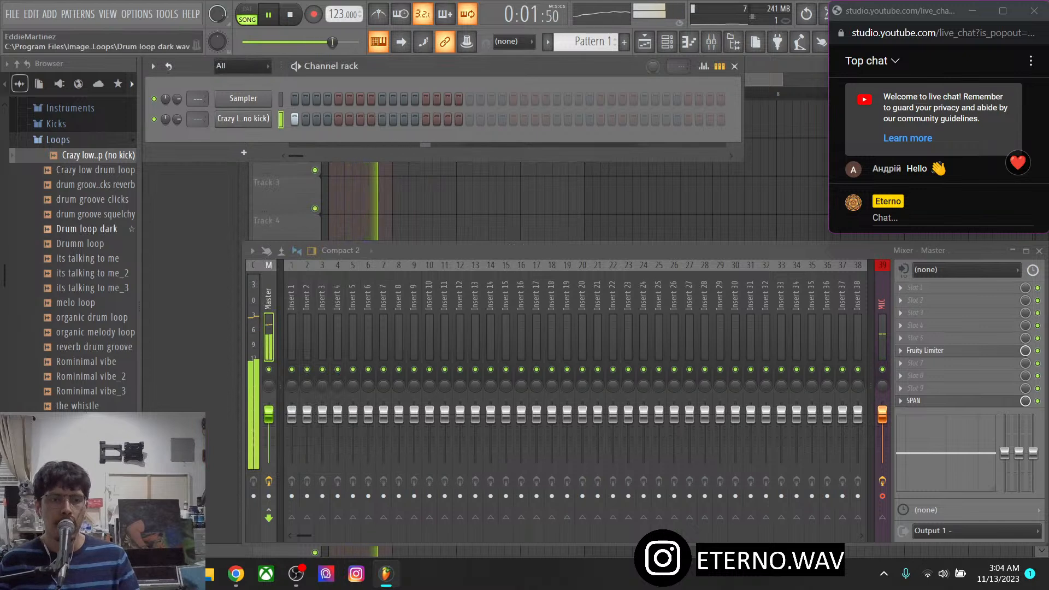
Switch from the Loops folder to the Kicks folder and preview the kicks in reverse order from kick G to Kick 2
scroll(82, 228, "up", 2)
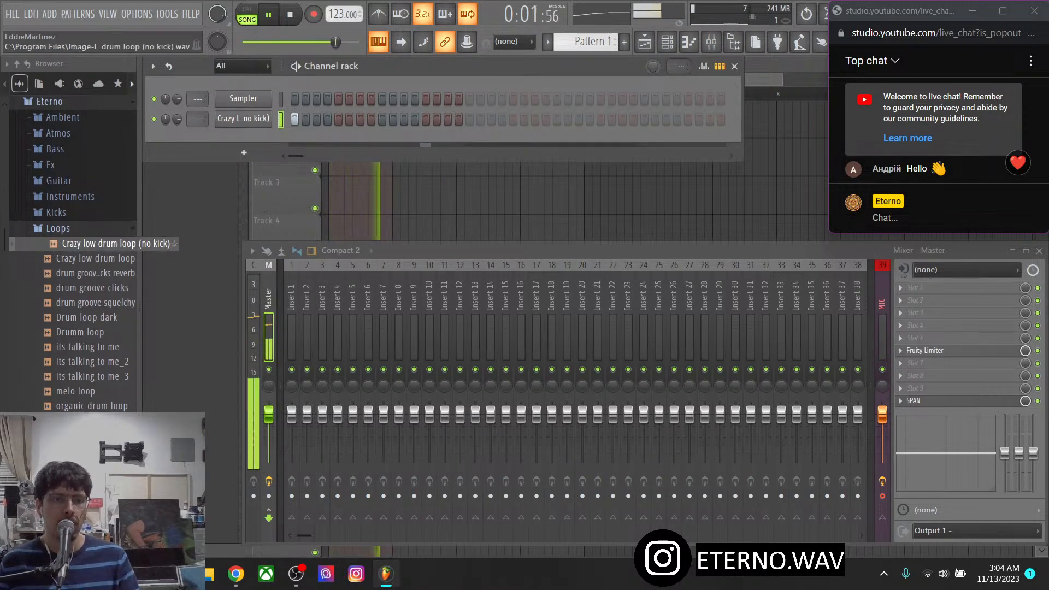
left_click(58, 228)
left_click(56, 212)
left_click(68, 331)
key("Up")
key("Up")
key("Up")
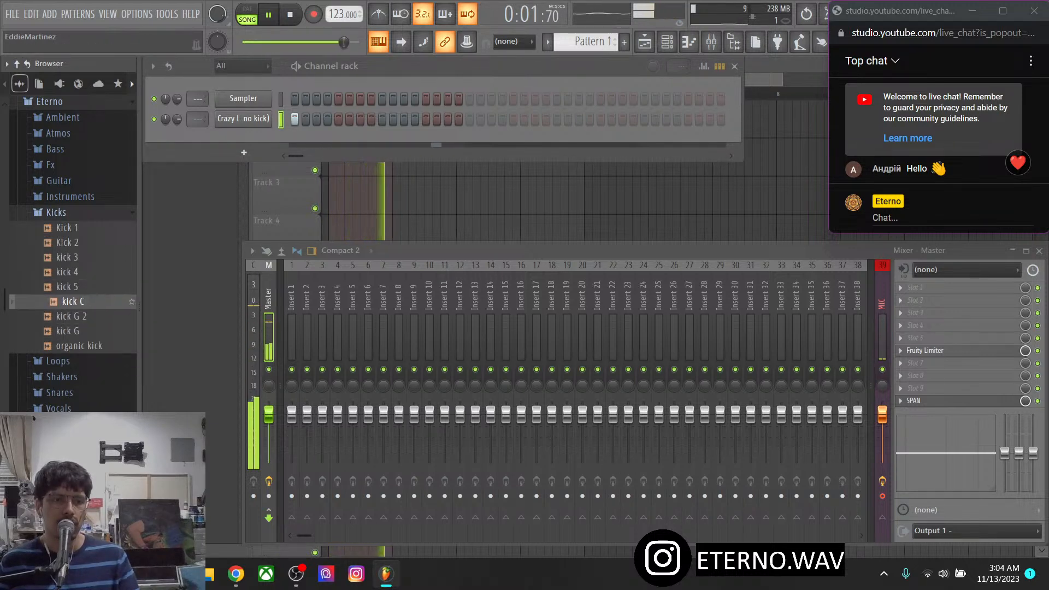
key("Up")
key("Up")
key("Up")
key("Up")
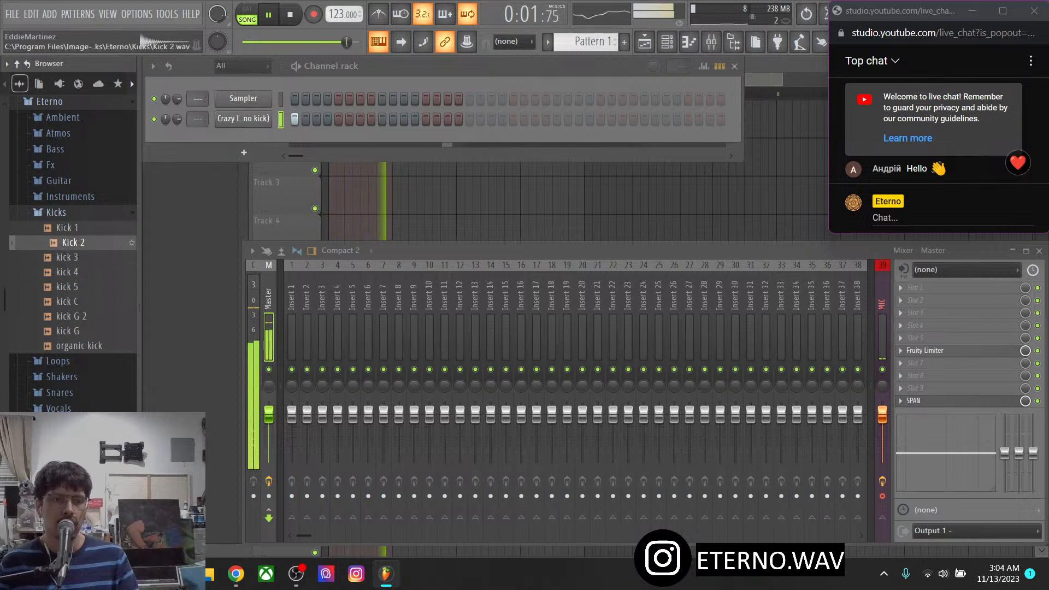
Preview the kicks in order from kick 3 through organic kick
key("Down")
key("Down")
key("Down")
key("Down")
key("Down")
key("Down")
key("Down")
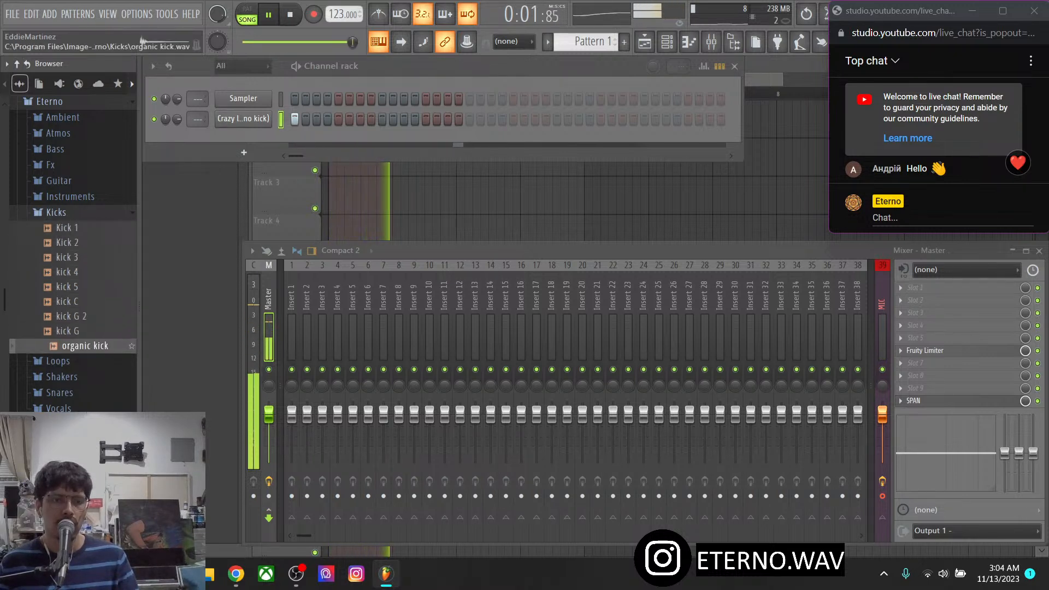
Add kick G as a new channel in the Channel rack and place it on steps 1, 5, 9 and 13
left_click_drag(73, 330, 229, 161)
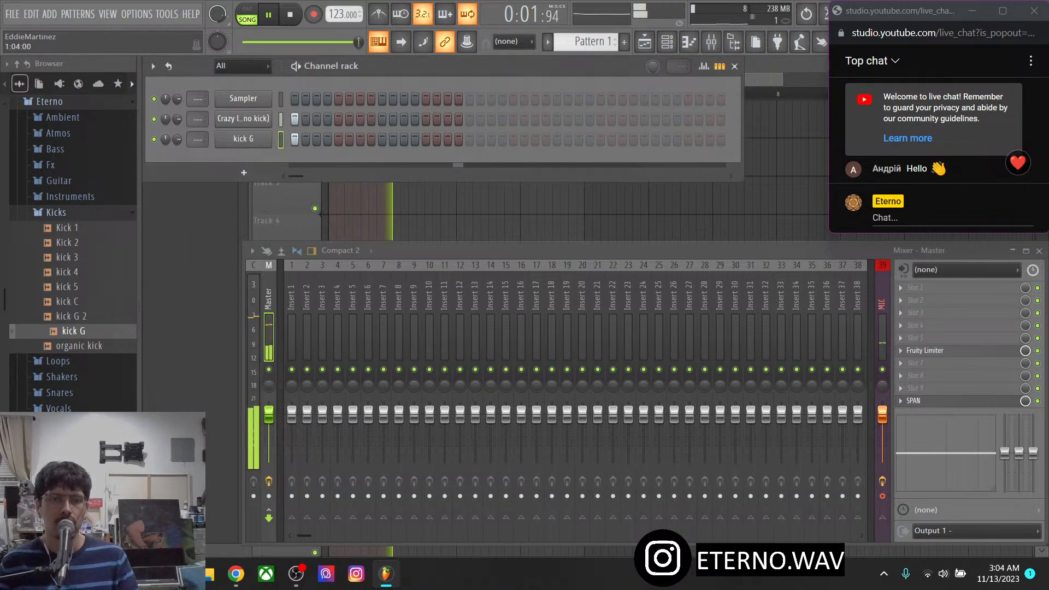
left_click(338, 139)
left_click(381, 139)
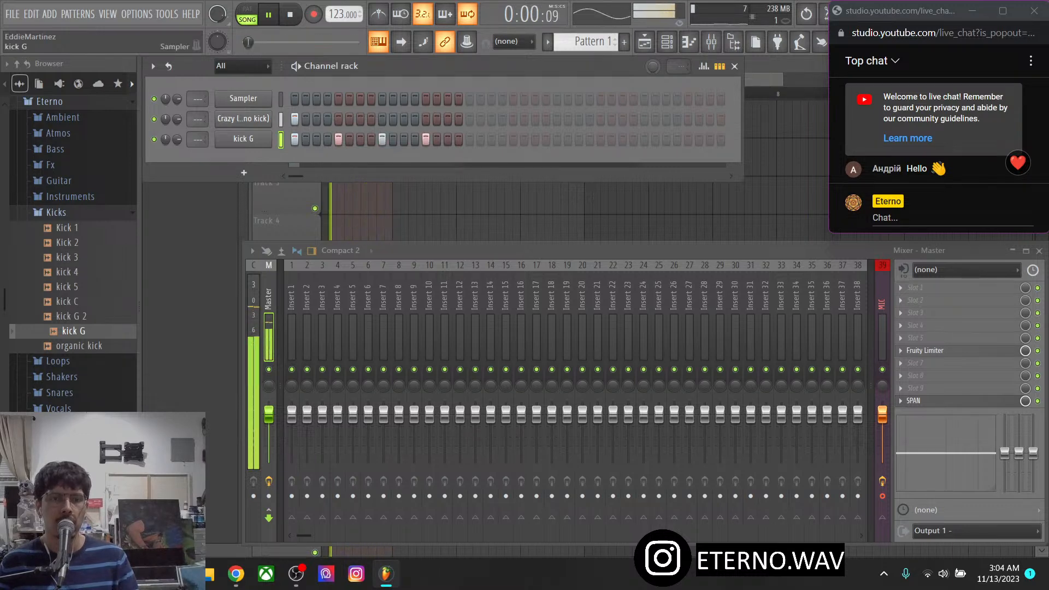
Set the kick G channel's volume to 68%, close its settings and mute the channel
left_click(243, 138)
left_click_drag(336, 42, 278, 42)
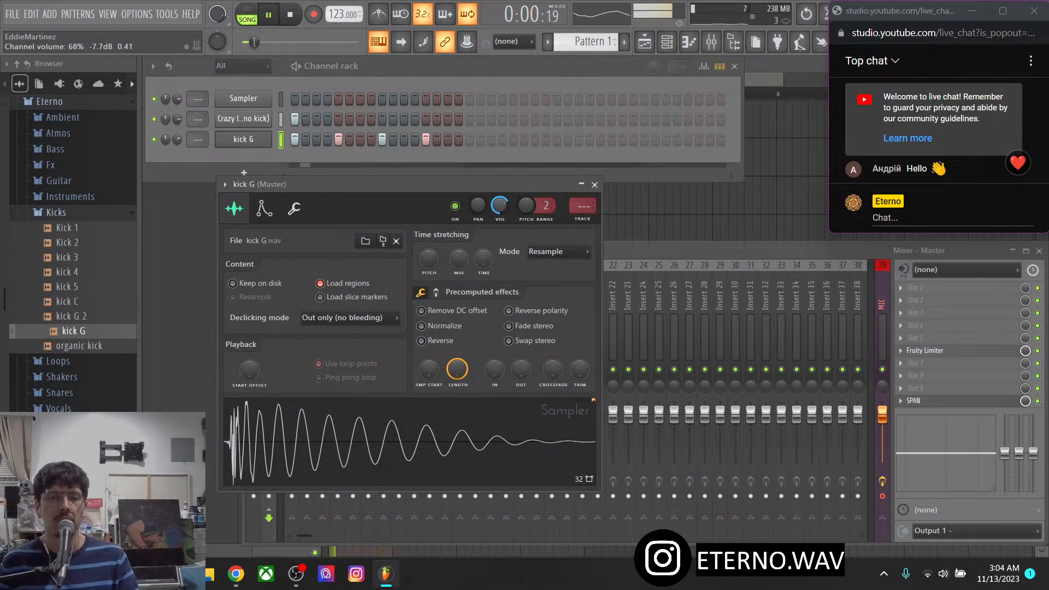
right_click(499, 206)
left_click(512, 213)
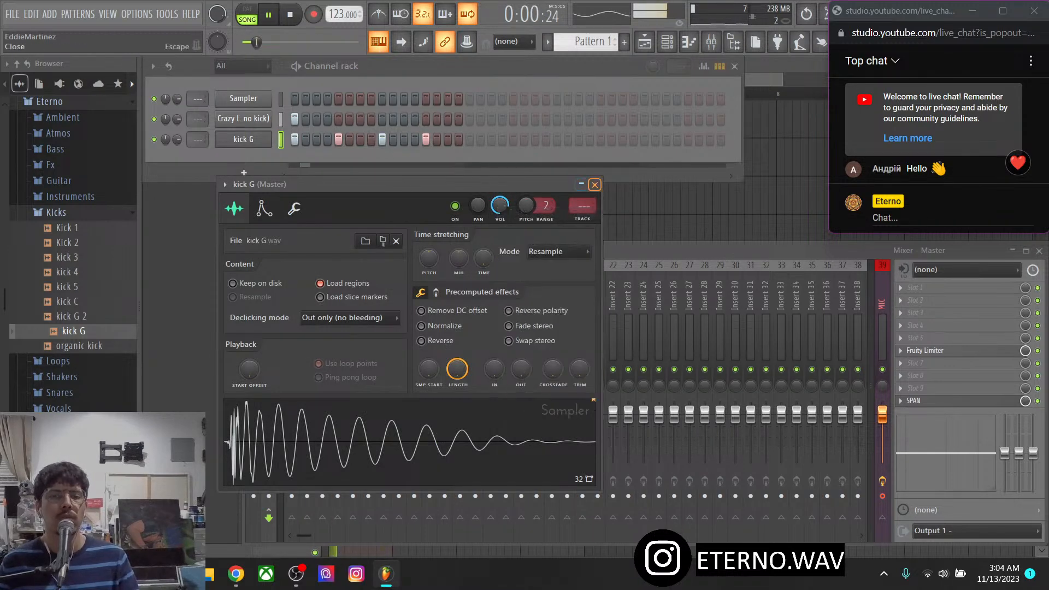
left_click(594, 185)
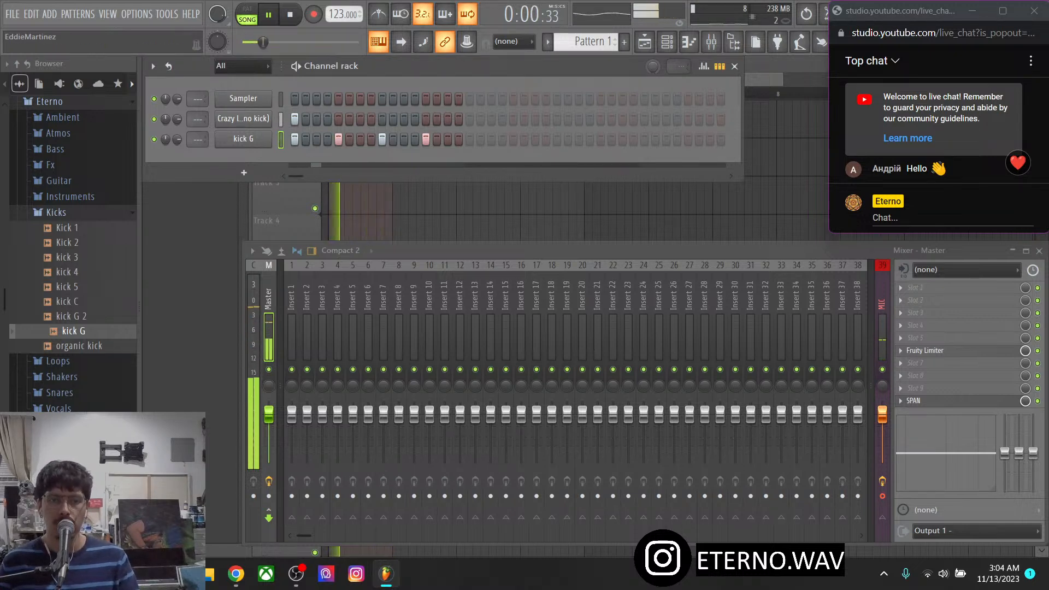
left_click(154, 139)
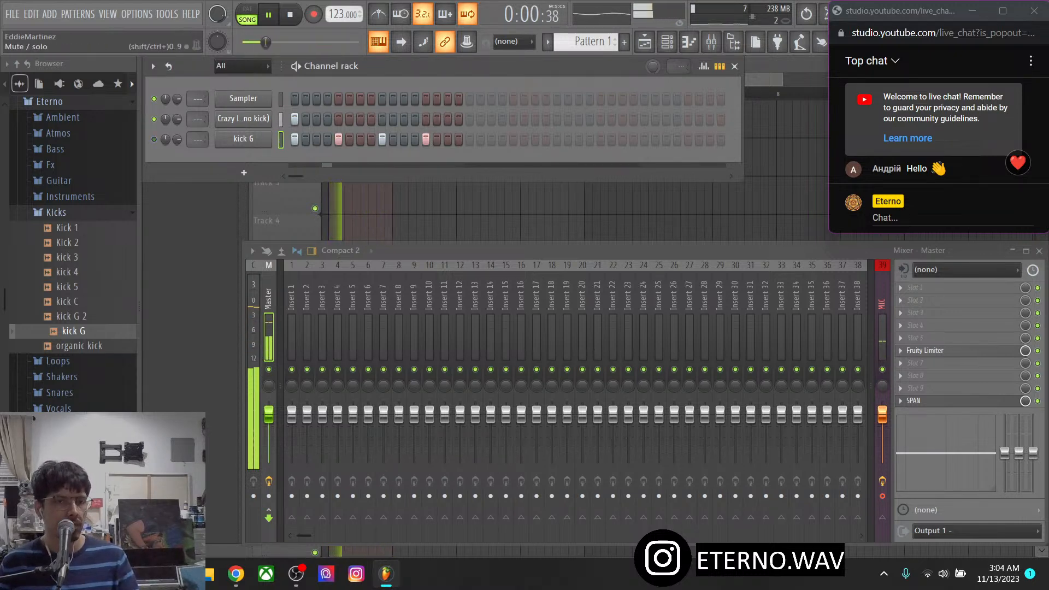
Collapse the Kicks folder, preview shaker loop and shaker loop 2 in the Shakers folder, and collapse Shakers
left_click(56, 212)
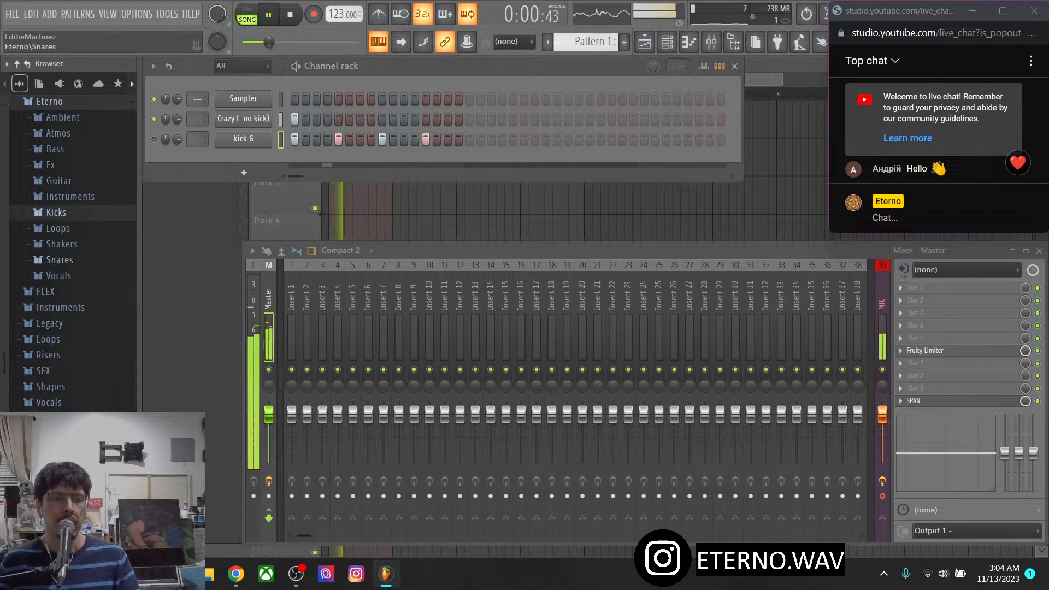
left_click(61, 243)
left_click(82, 274)
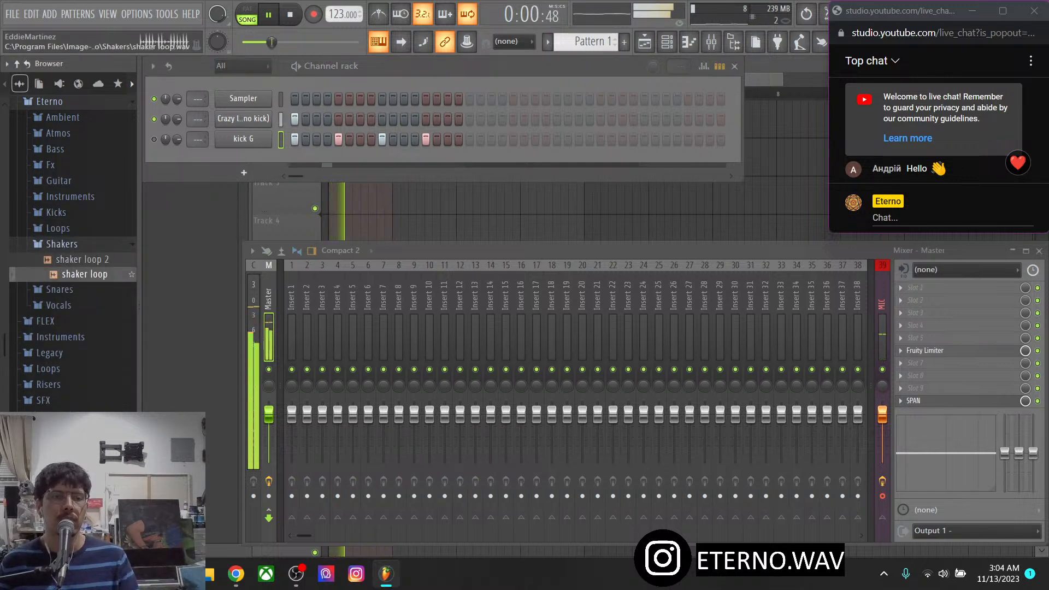
left_click(83, 260)
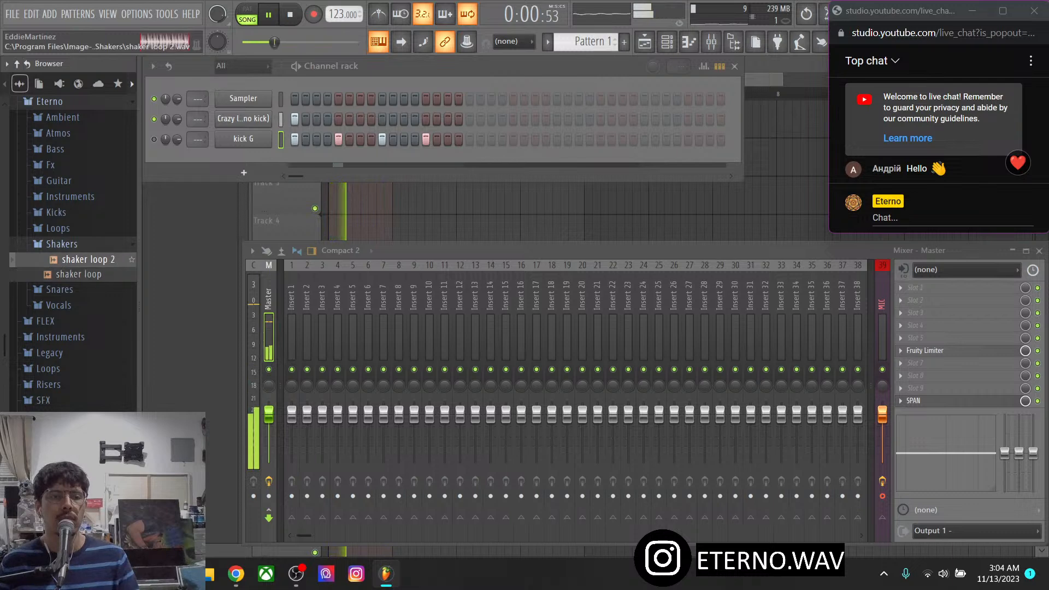
left_click(62, 244)
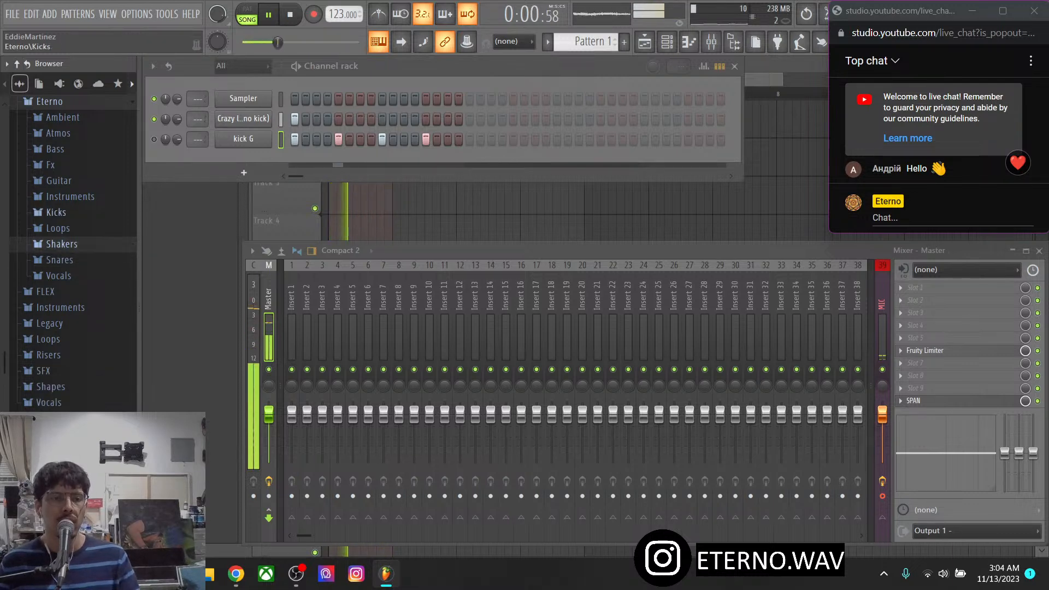
Expand the Eterno pack's Loops folder and preview top loop 2 and top loop 3 against the playing drum loop
left_click(58, 228)
scroll(77, 273, "down", 5)
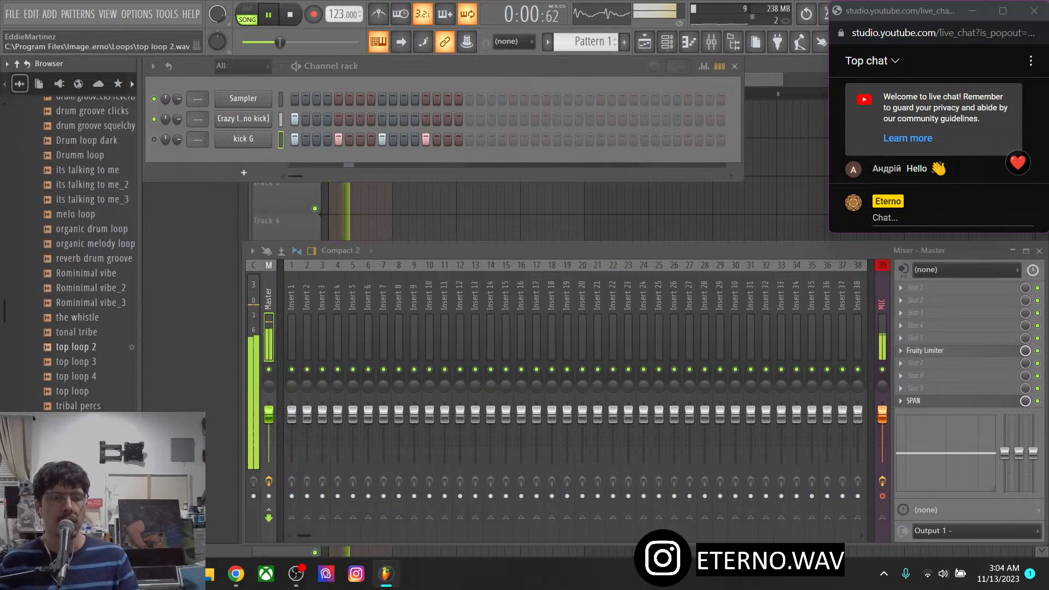
left_click(79, 347)
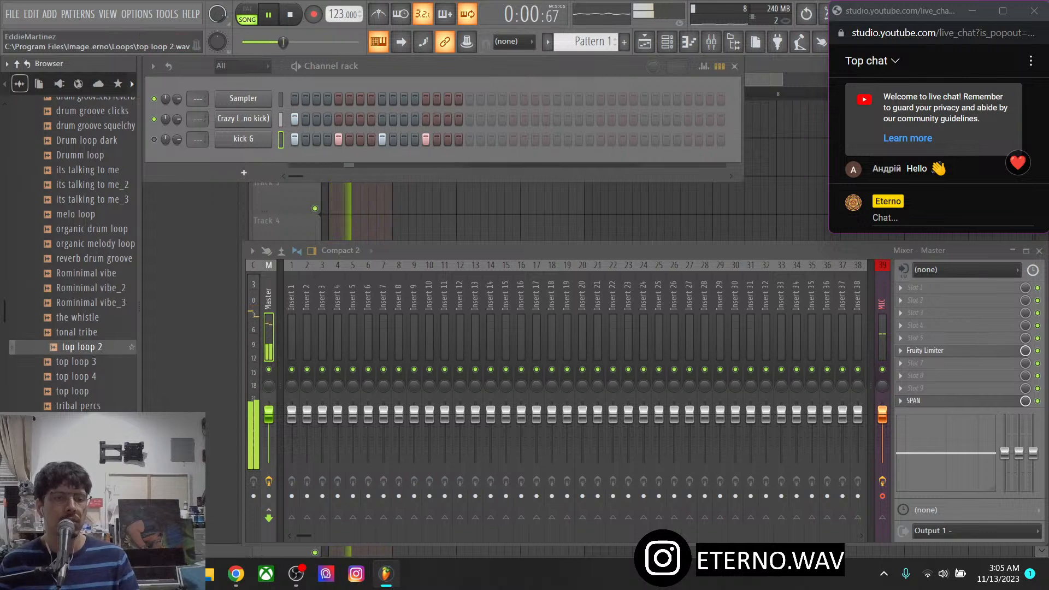
left_click(80, 361)
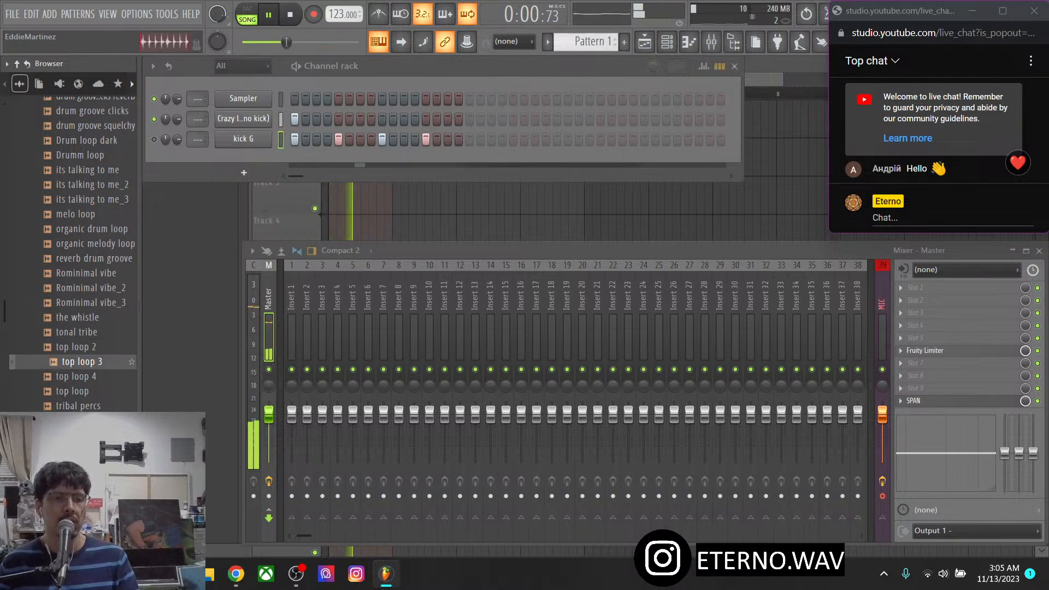
Preview top loop 4 and top loop, and add top loop to the Channel rack as a channel that cuts itself
left_click(79, 376)
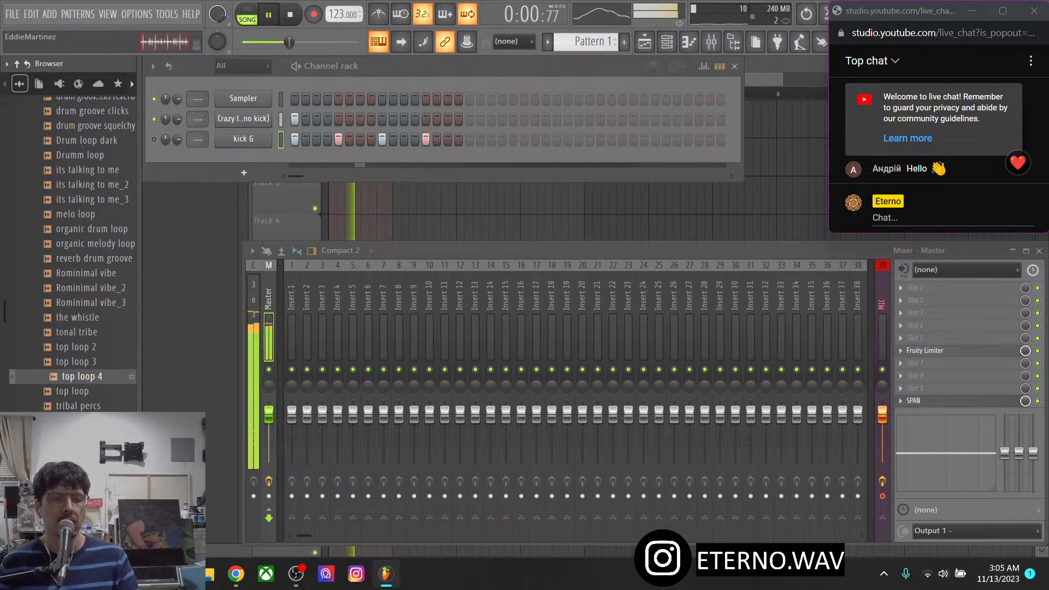
left_click(79, 391)
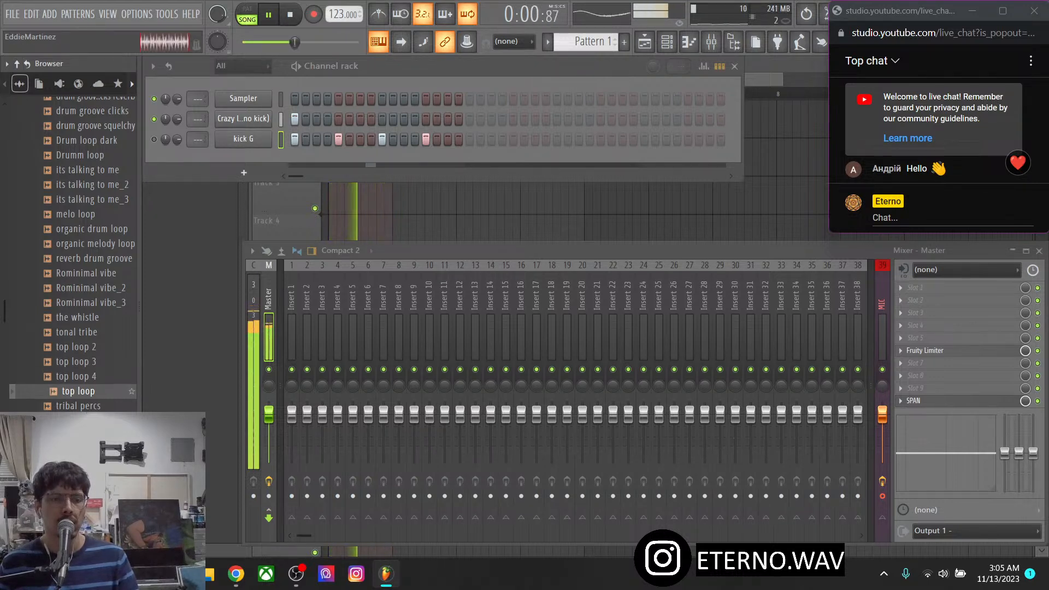
left_click_drag(80, 391, 262, 164)
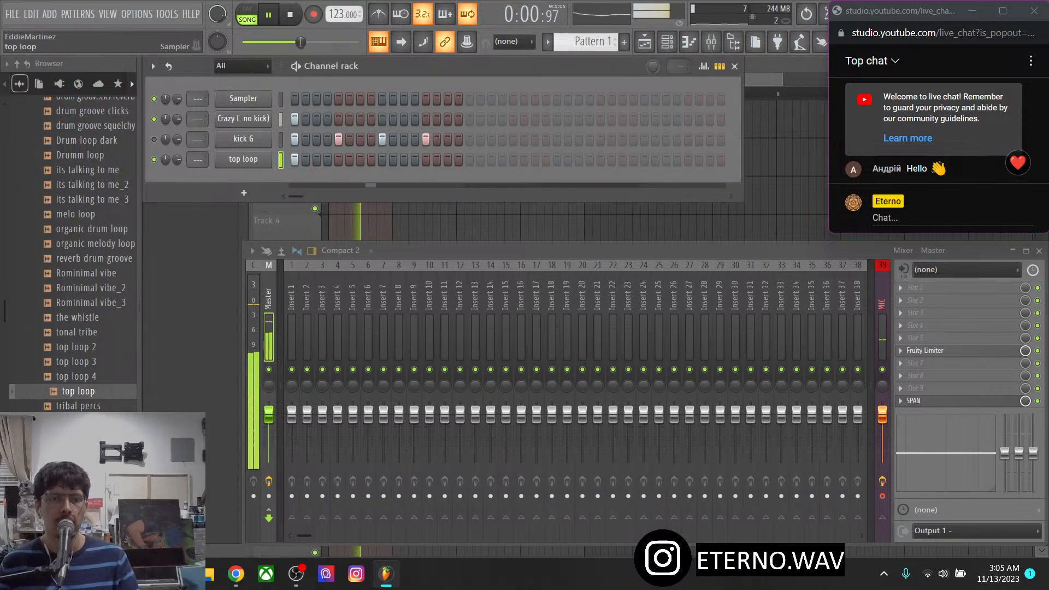
right_click(270, 155)
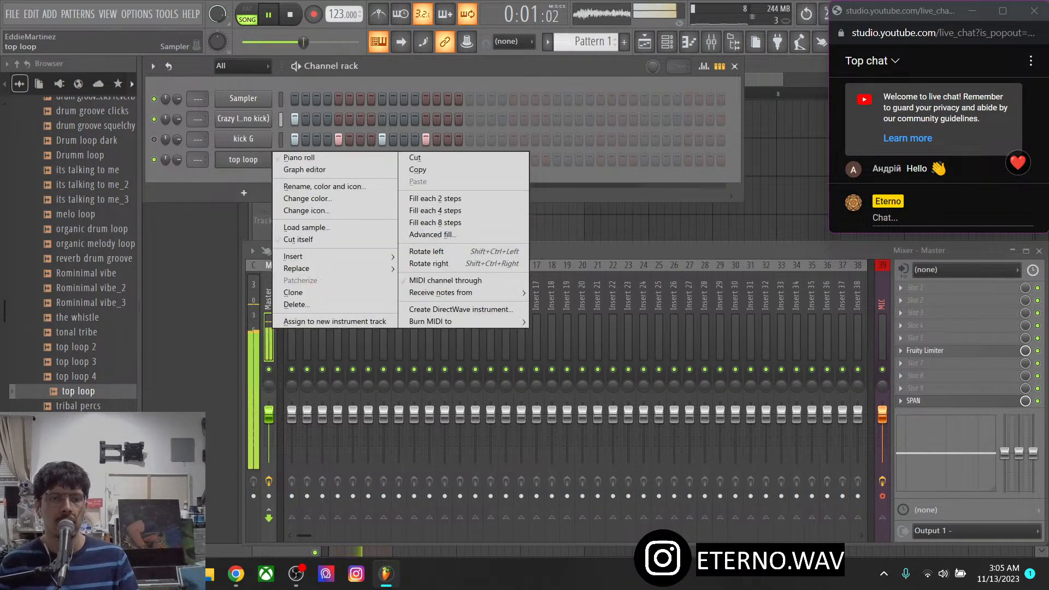
left_click(298, 240)
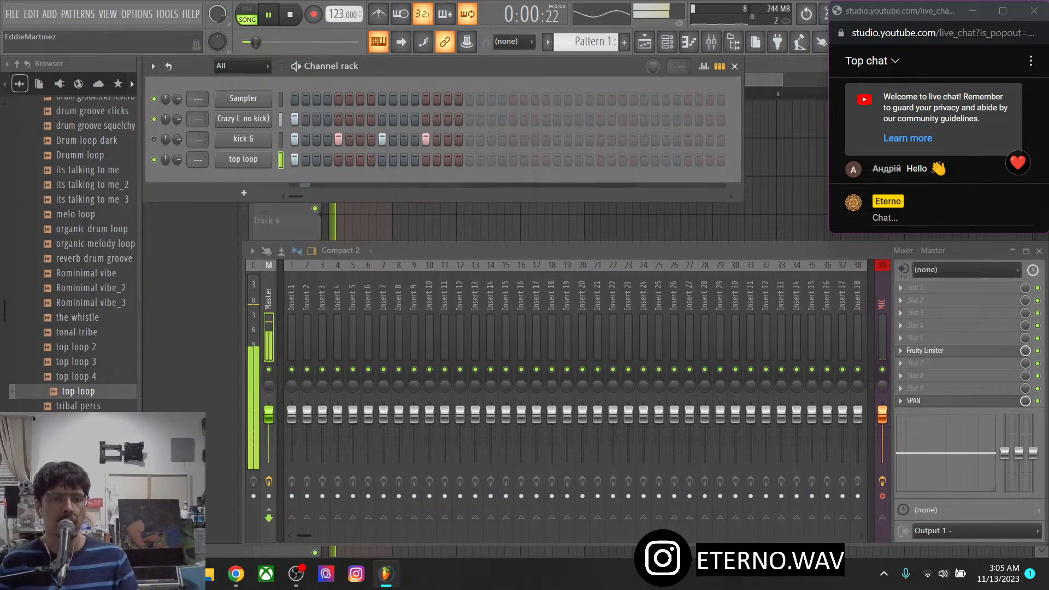
Run tempo detection on the top loop sample, accepting the estimated 122 BPM and keeping the project tempo
left_click(243, 159)
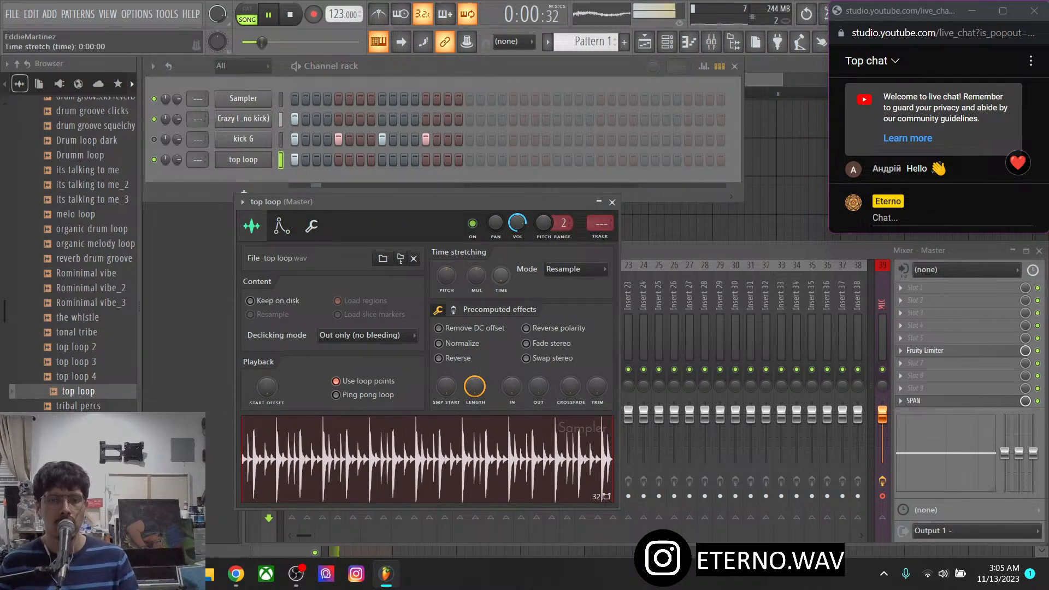
right_click(463, 459)
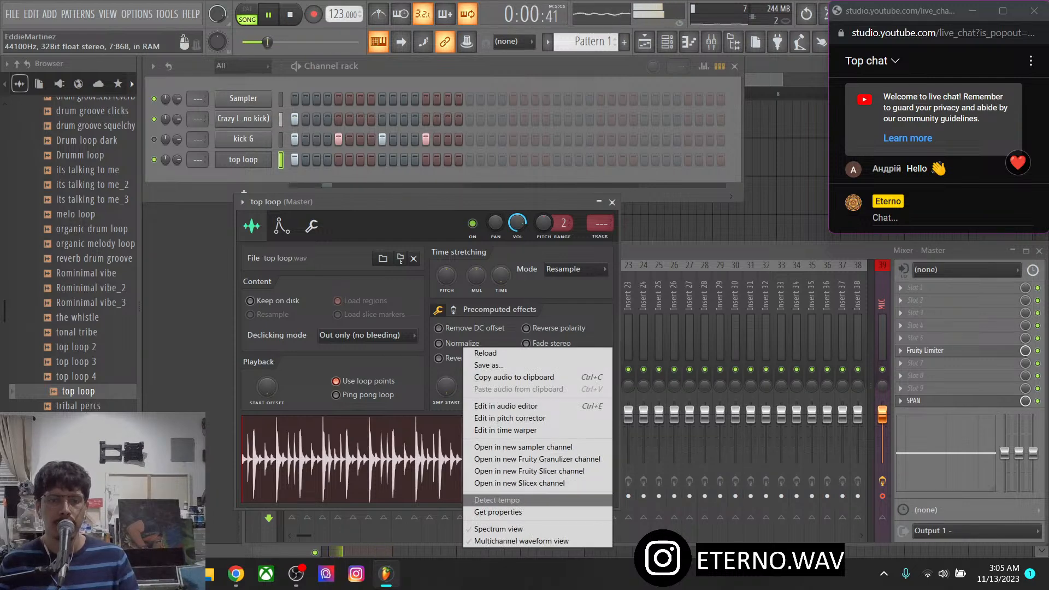
left_click(496, 500)
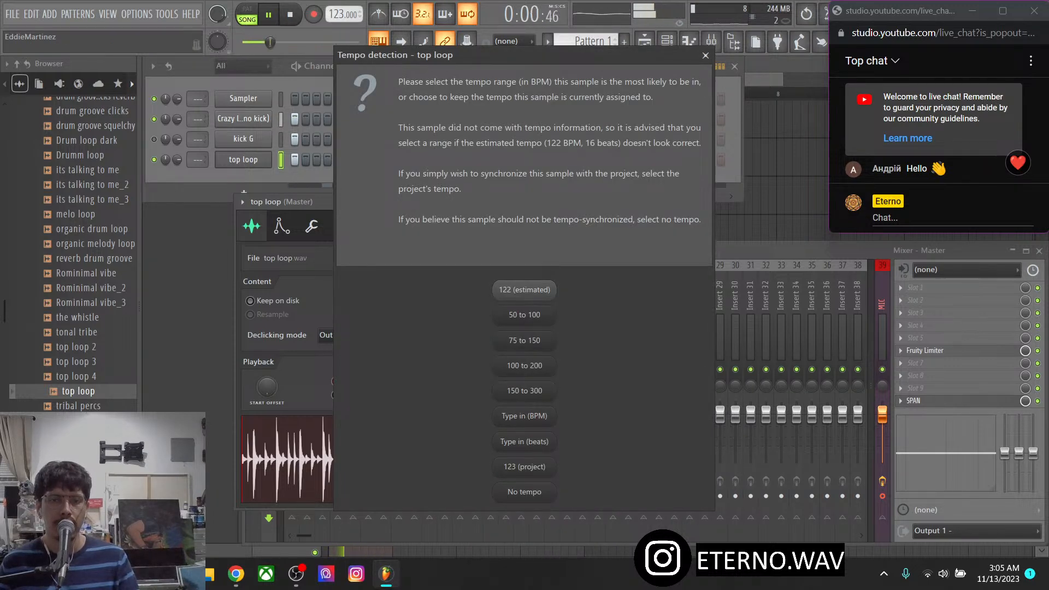
left_click(524, 290)
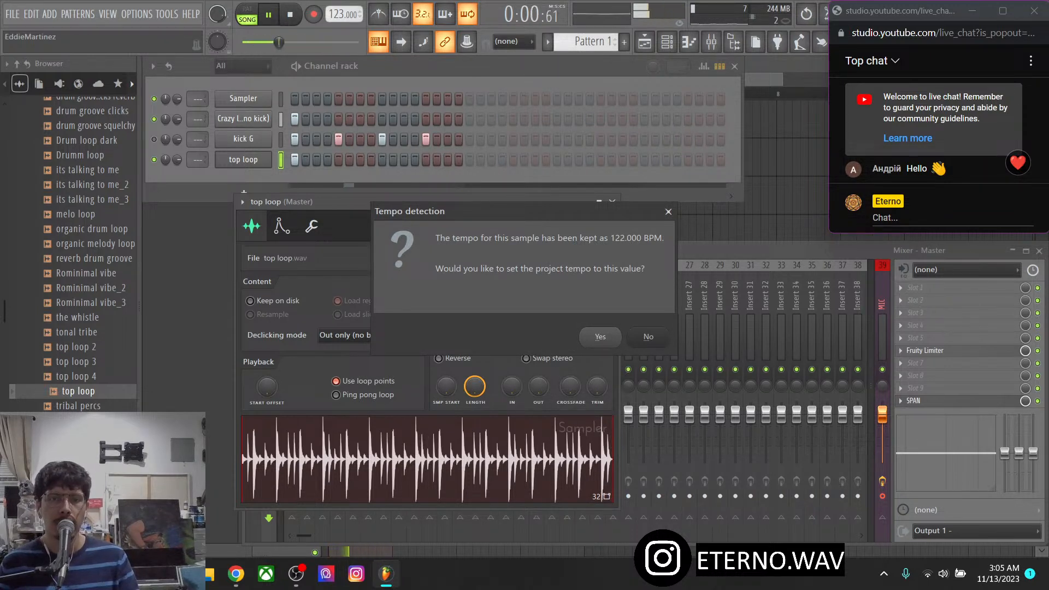
left_click(648, 337)
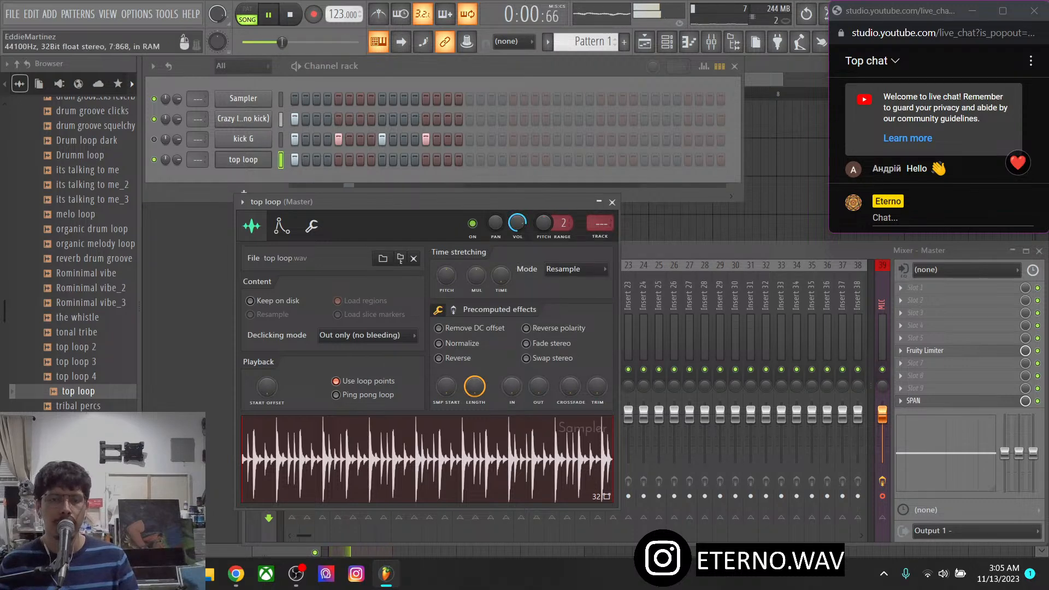
right_click(499, 347)
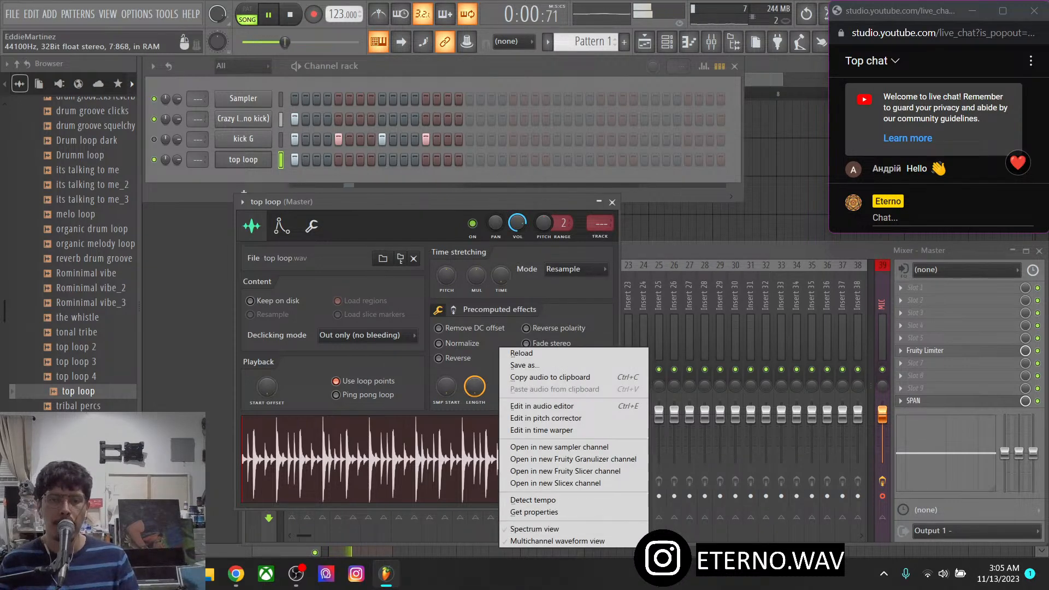
left_click(534, 500)
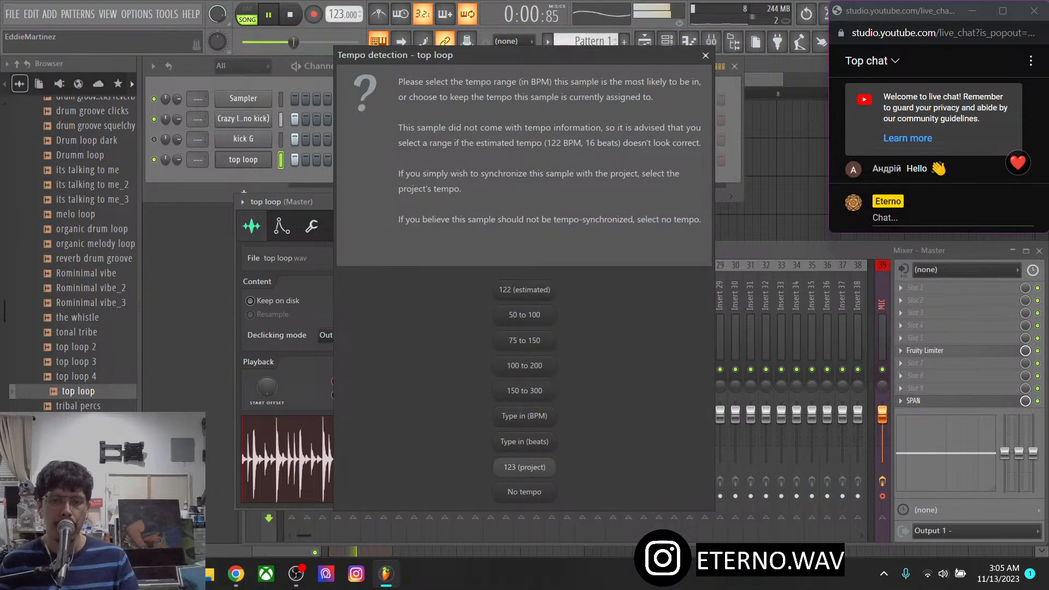
left_click(524, 290)
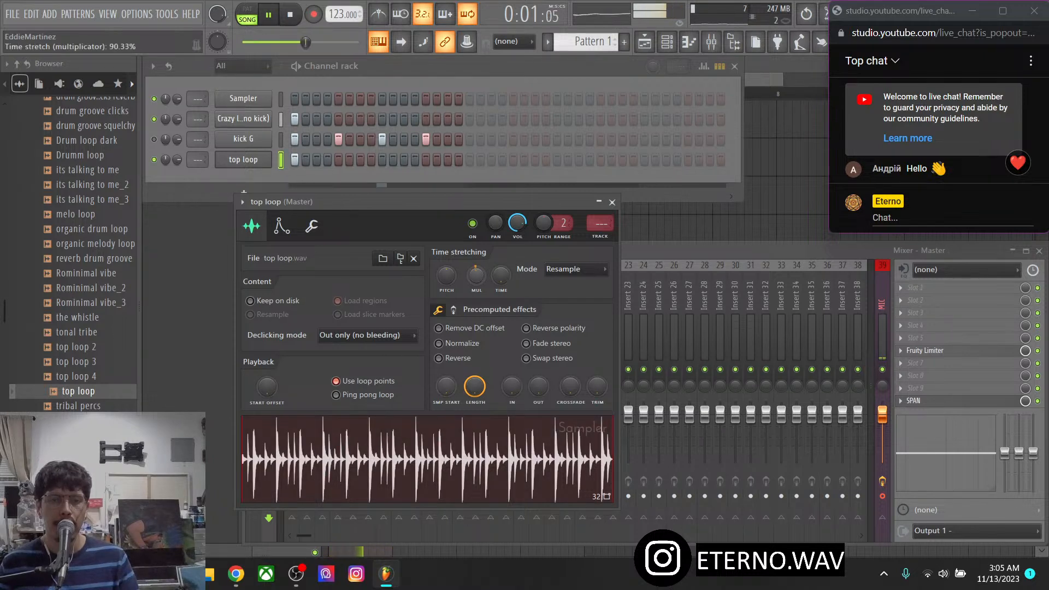
Unmute kick G, and try a time-stretch multiplier of about 134% on top loop before resetting it
left_click_drag(477, 275, 476, 262)
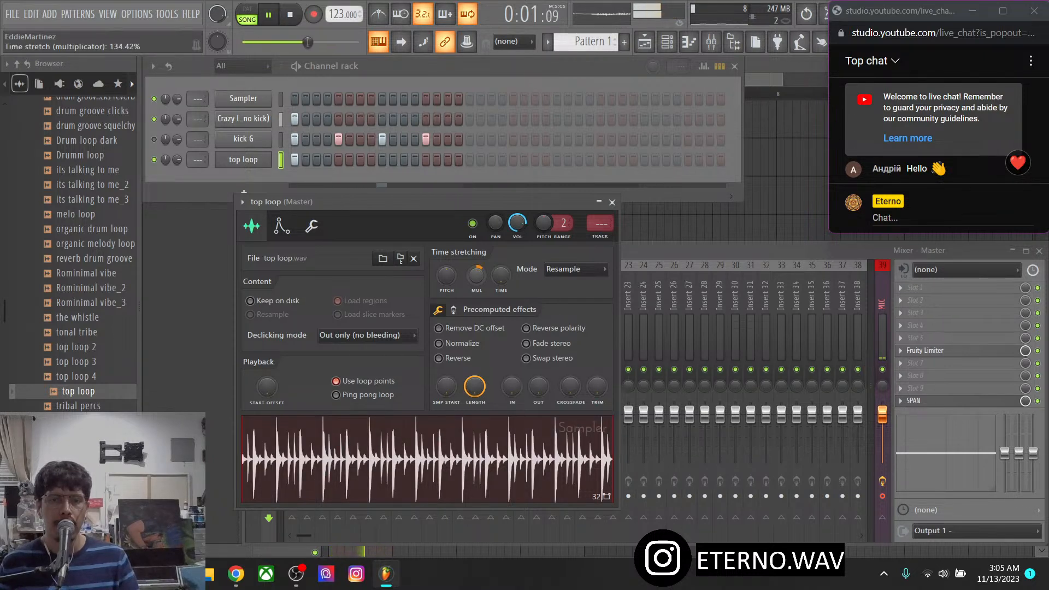
left_click(154, 139)
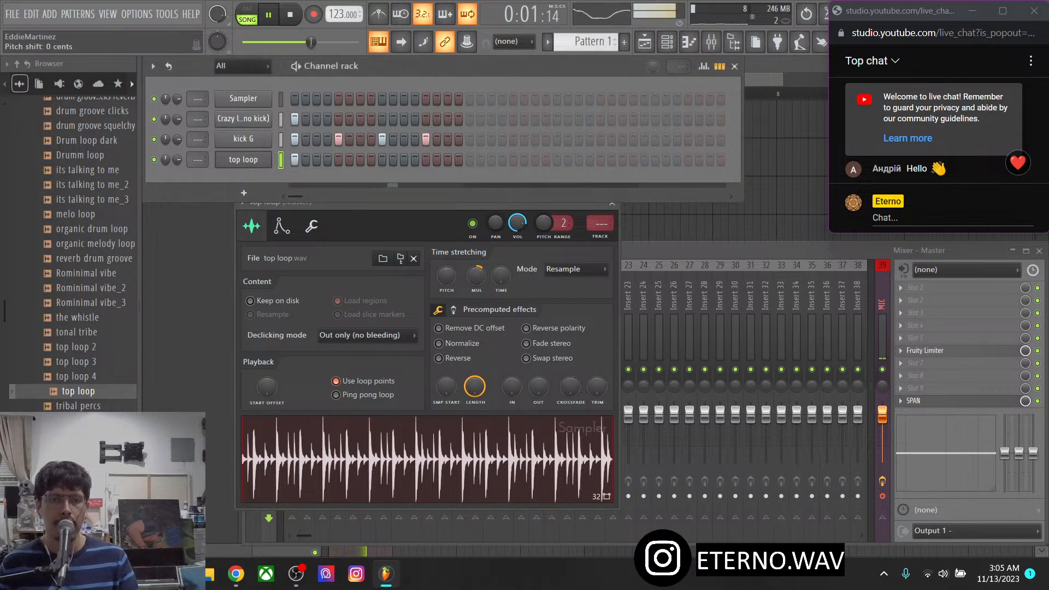
left_click_drag(477, 275, 476, 284)
right_click(474, 276)
left_click(487, 281)
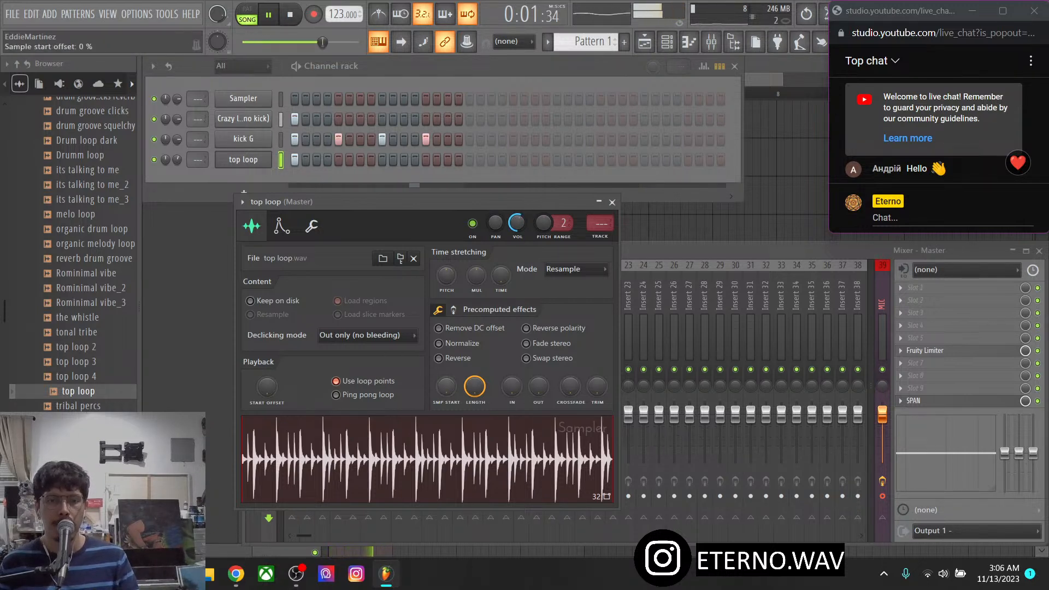
Lower top loop's channel volume, check its miscellaneous settings, stop playback and close the channel settings
left_click_drag(516, 223, 516, 240)
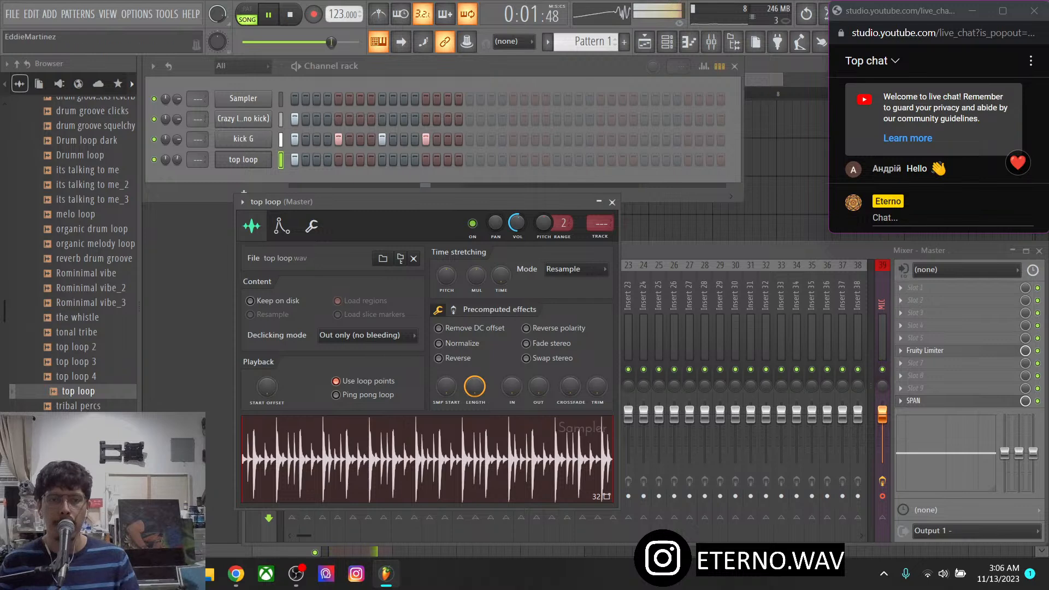
left_click(312, 225)
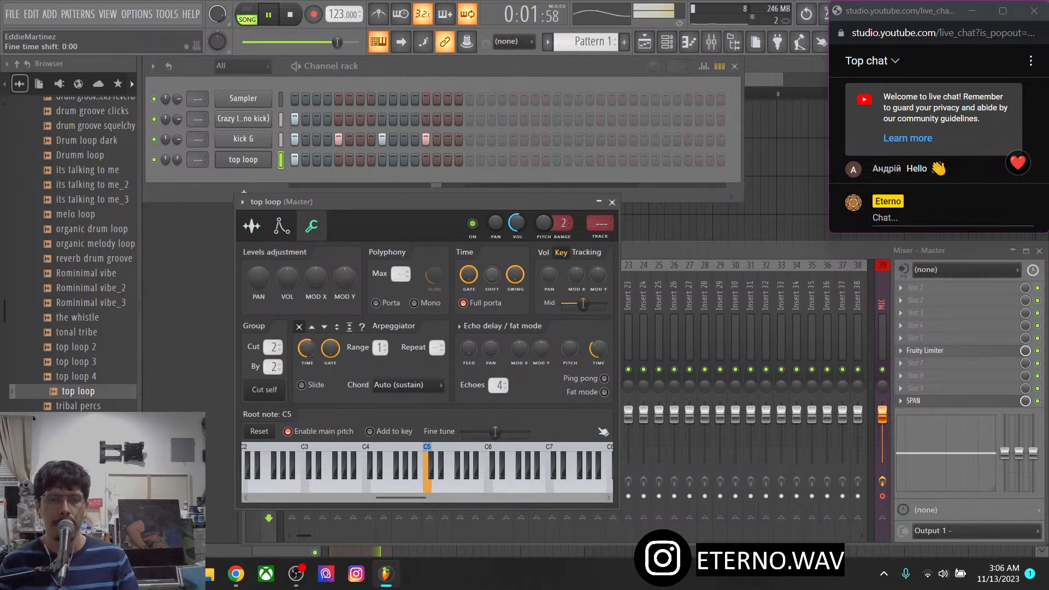
left_click(252, 225)
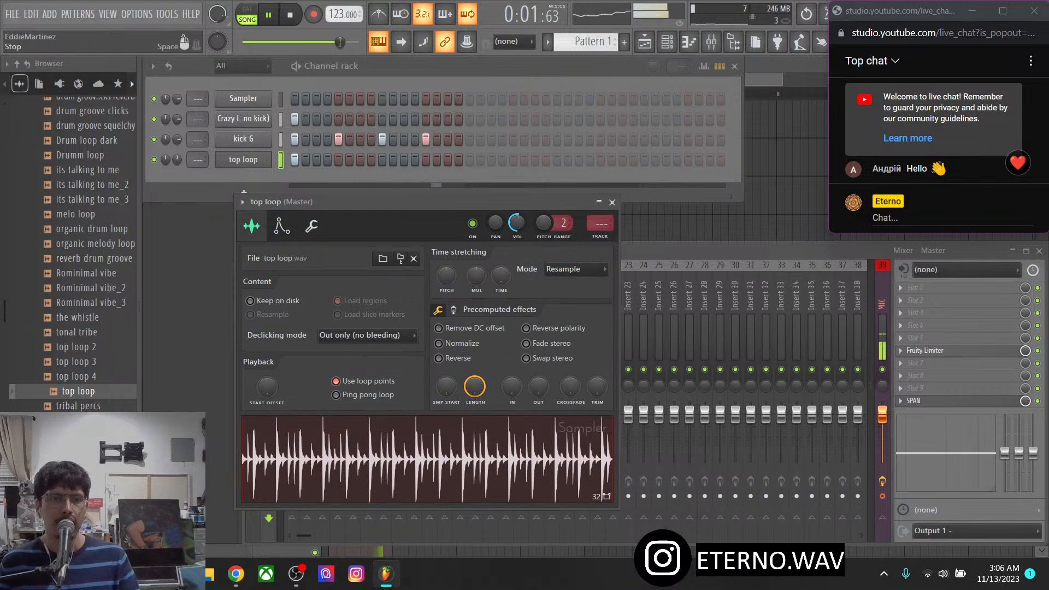
left_click(290, 15)
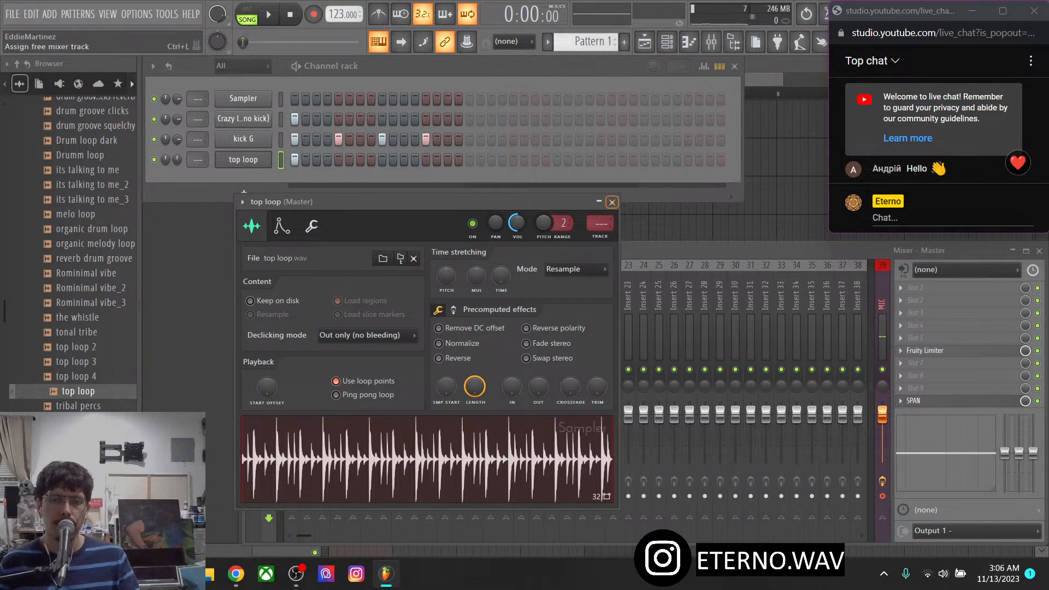
left_click(612, 201)
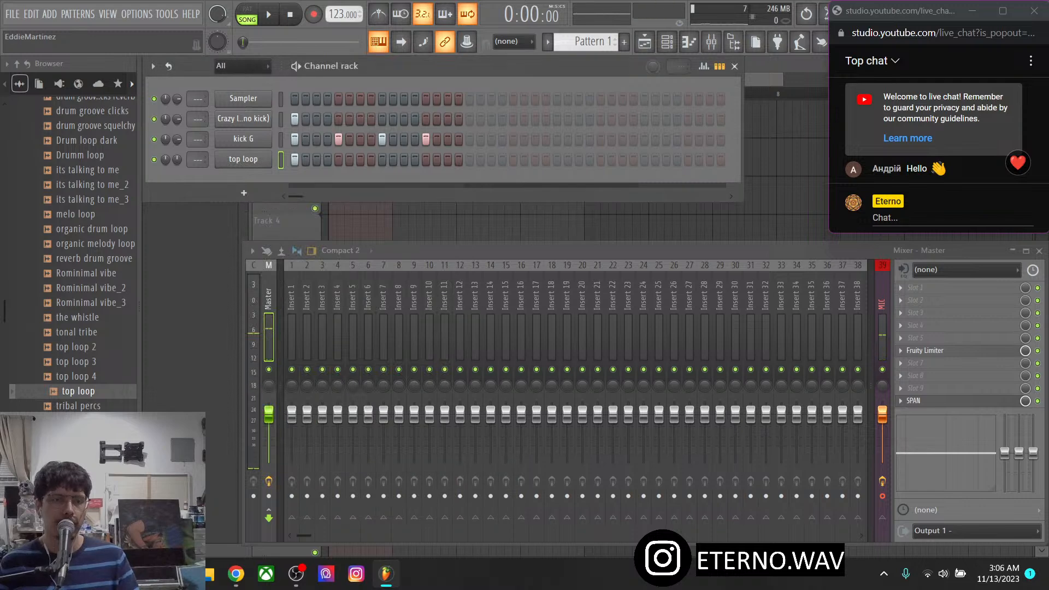
Restart song playback and bring the Channel rack back in front of the Playlist
left_click(243, 159)
left_click(243, 159)
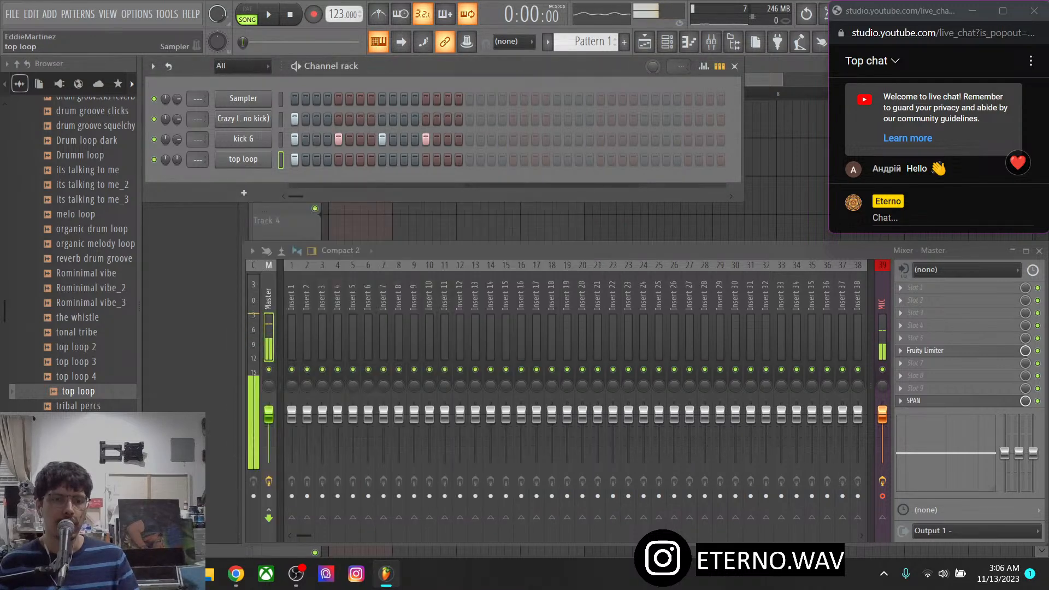
left_click(294, 225)
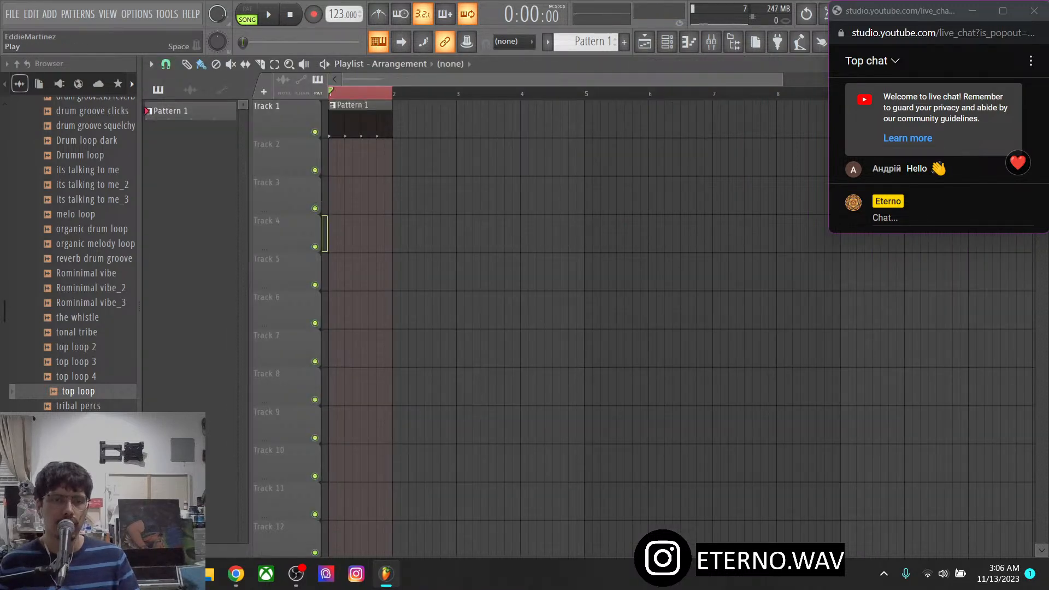
key("space")
key("F6")
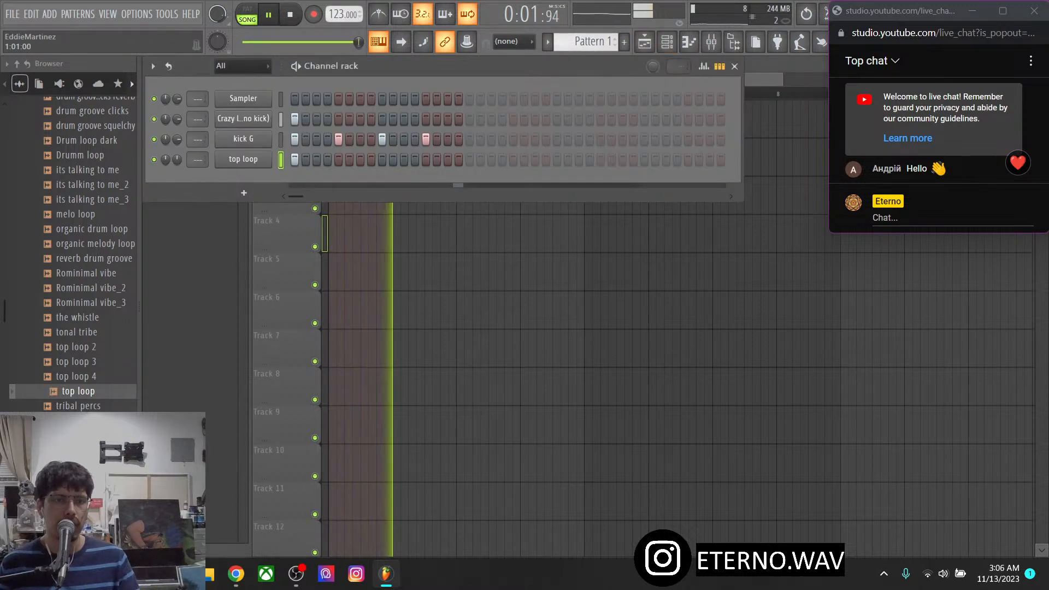
Replace the top loop channel's sample with top loop 4, set its volume to 56% and open its settings
left_click_drag(77, 375, 243, 158)
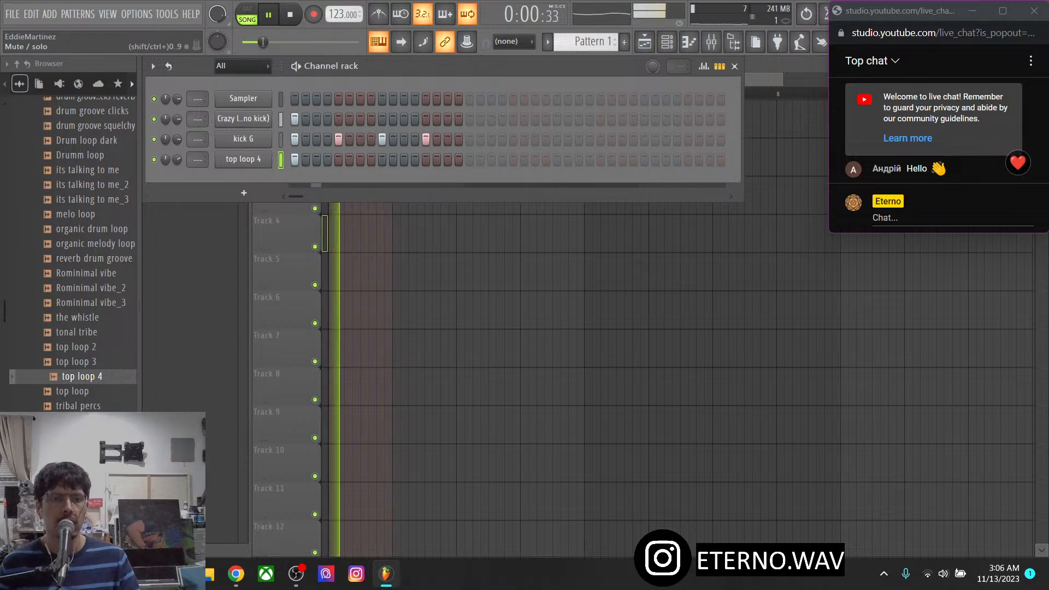
left_click_drag(177, 160, 178, 172)
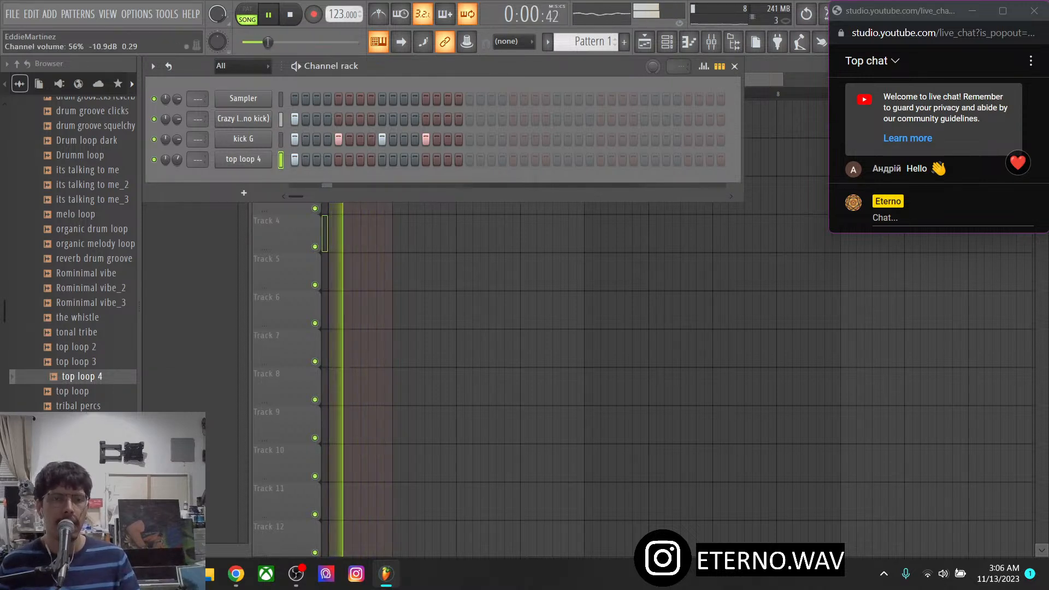
right_click(243, 159)
left_click(243, 159)
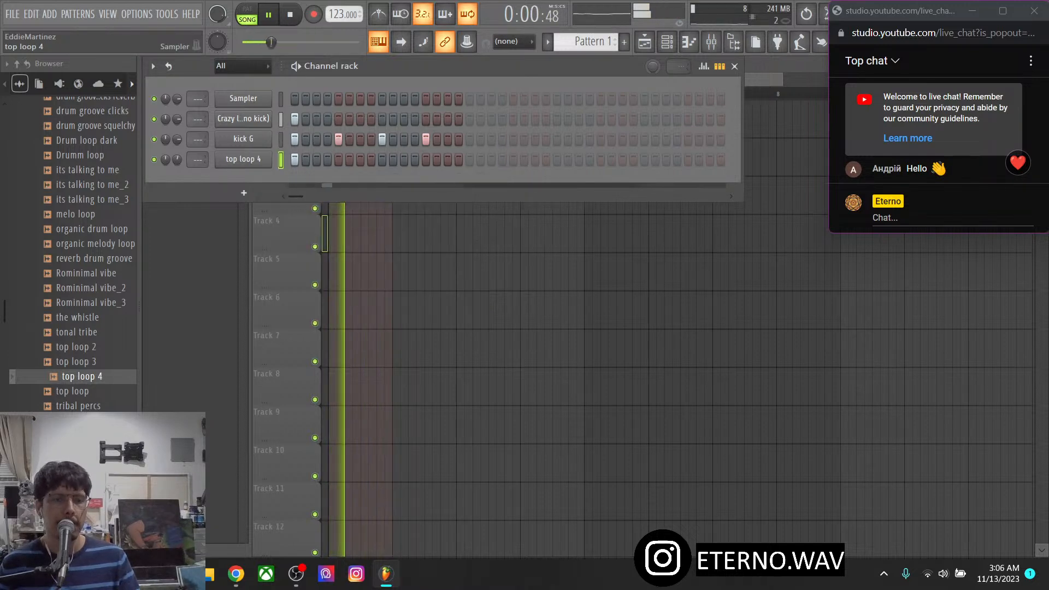
left_click(243, 160)
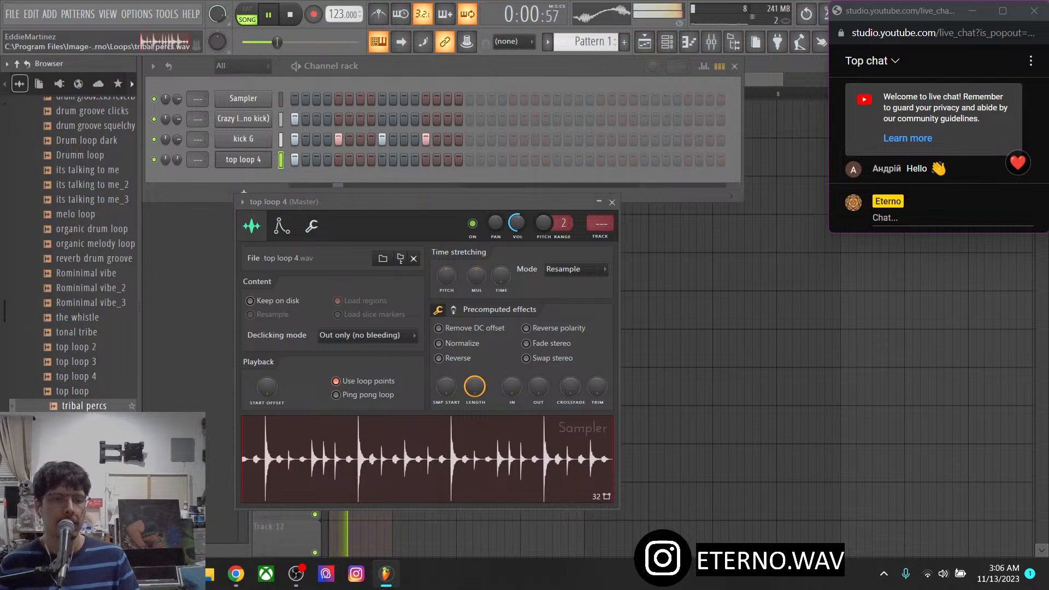
Expand the Eterno pack's Ambient folder and preview pad2, pad6, pad7 and pad8 against the playing beat
scroll(71, 245, "up", 15)
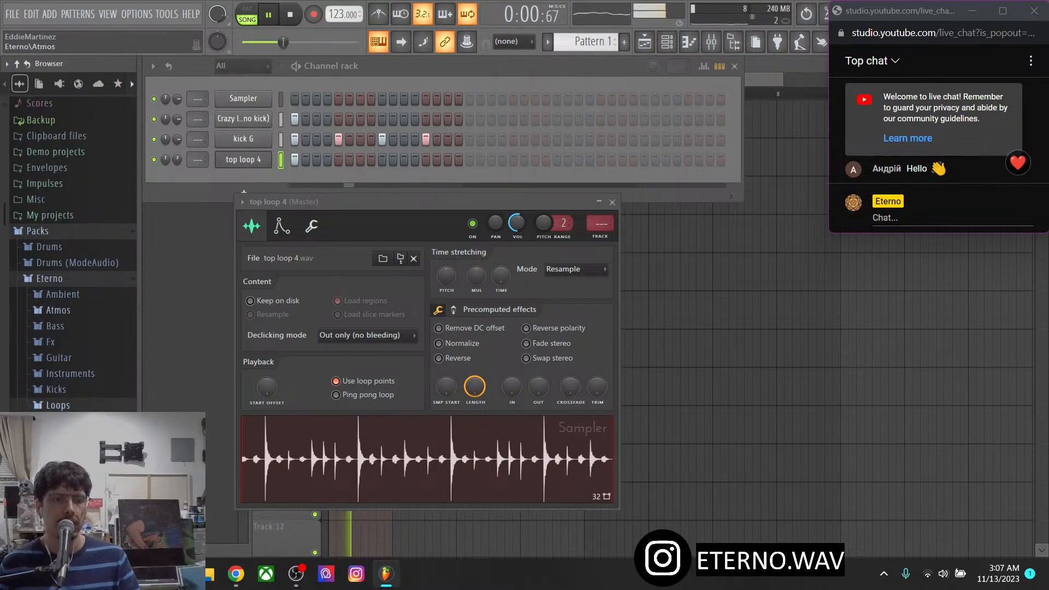
left_click(57, 310)
left_click(62, 295)
left_click(71, 325)
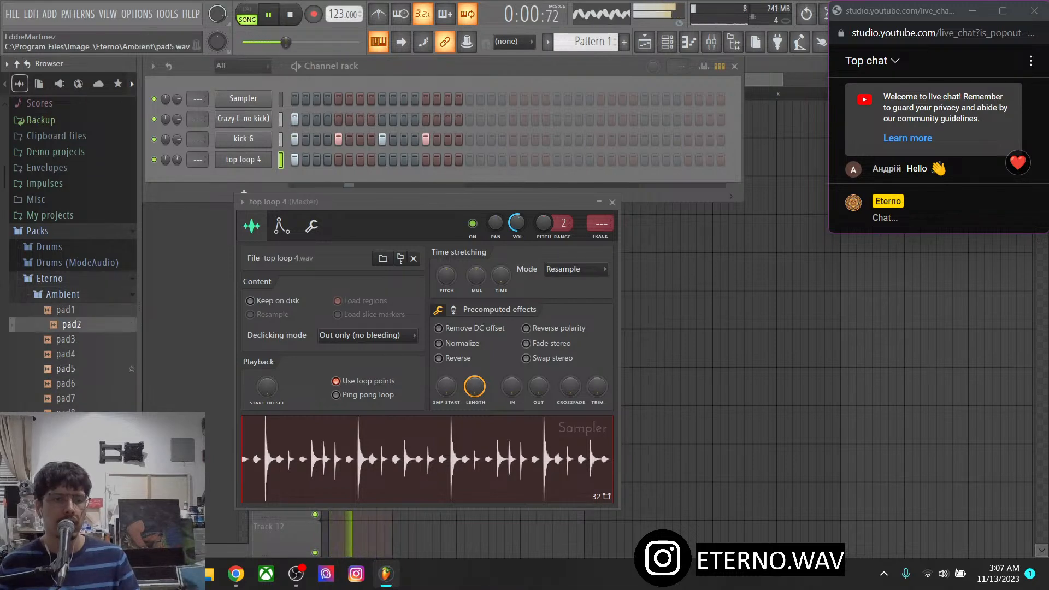
left_click(71, 384)
left_click(71, 398)
left_click(71, 412)
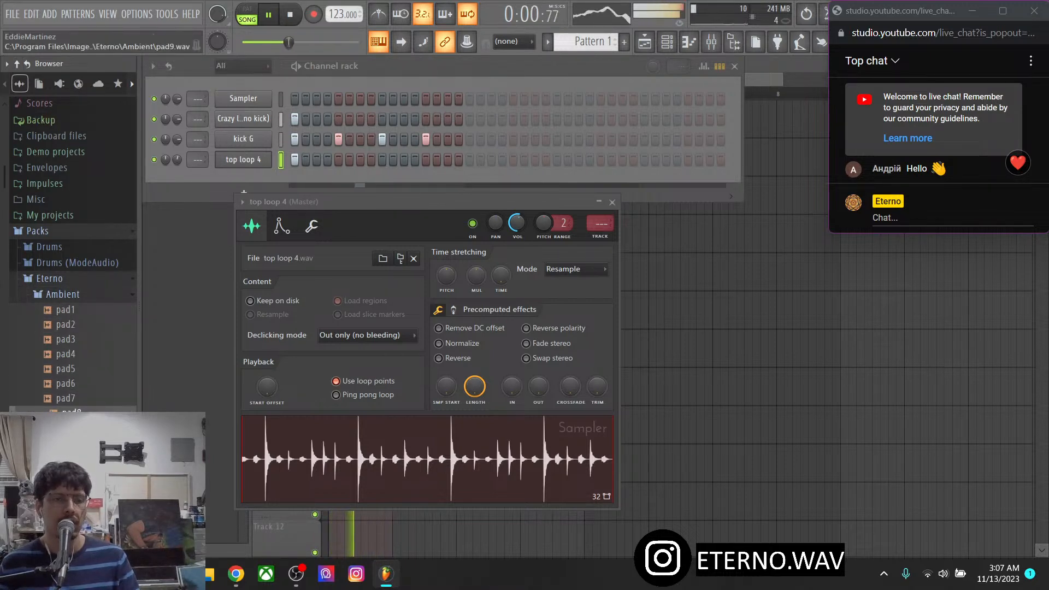
Add pad8 as a new channel that cuts itself and place it on step 1
left_click_drag(71, 412, 244, 191)
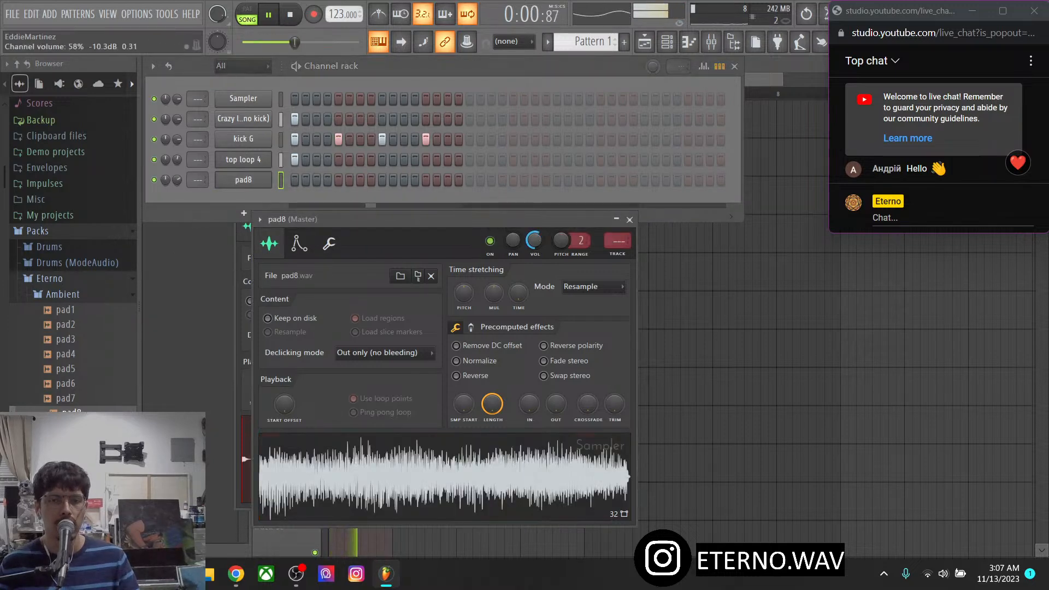
right_click(245, 179)
left_click(293, 260)
left_click(295, 180)
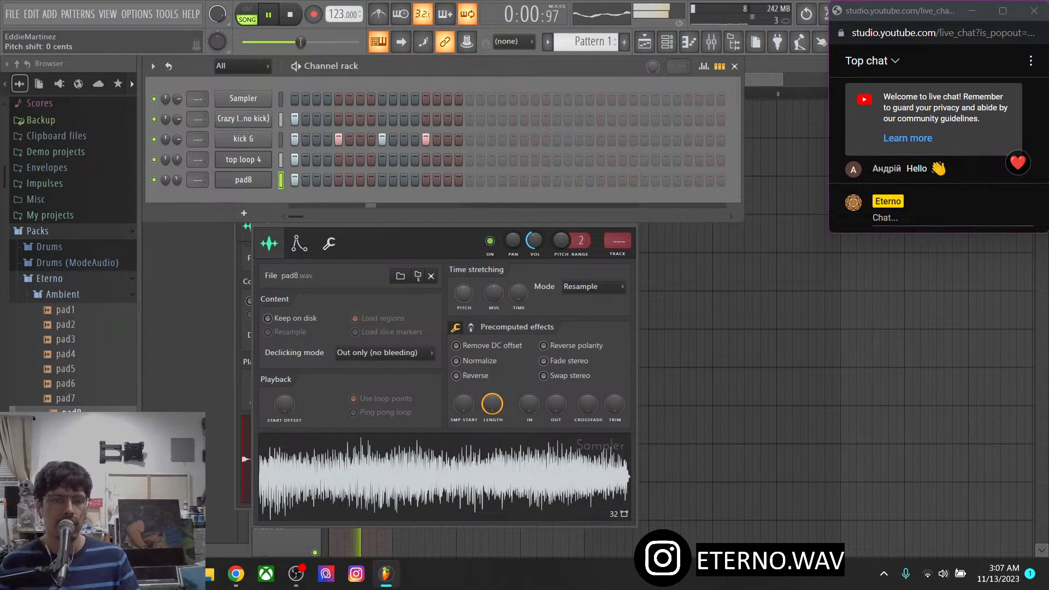
Set pad8's volume to 30% and its time-stretching mode to Auto, and collapse the Ambient folder
left_click_drag(534, 240, 534, 243)
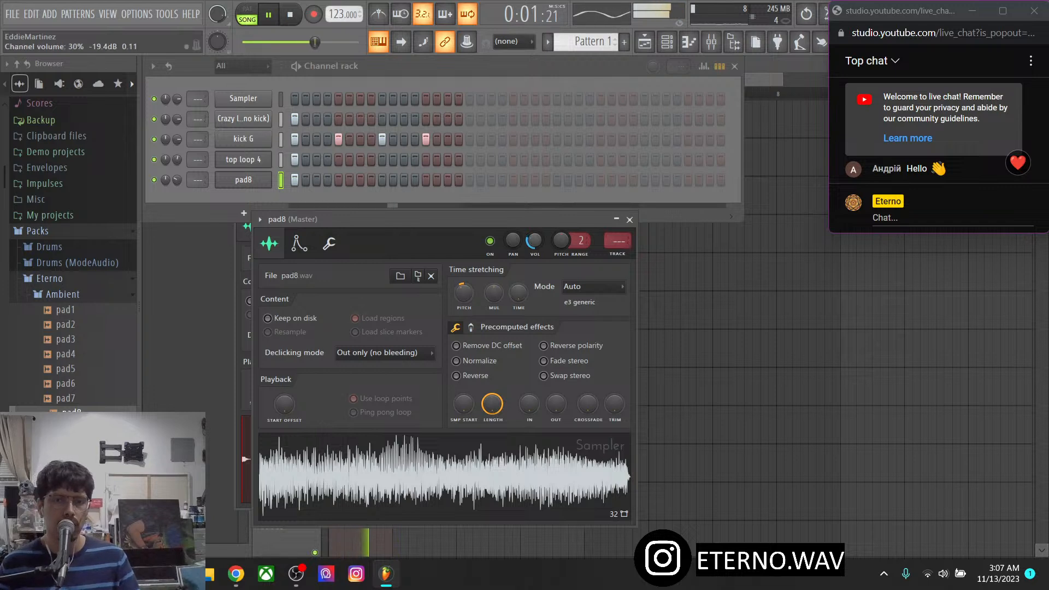
left_click(63, 295)
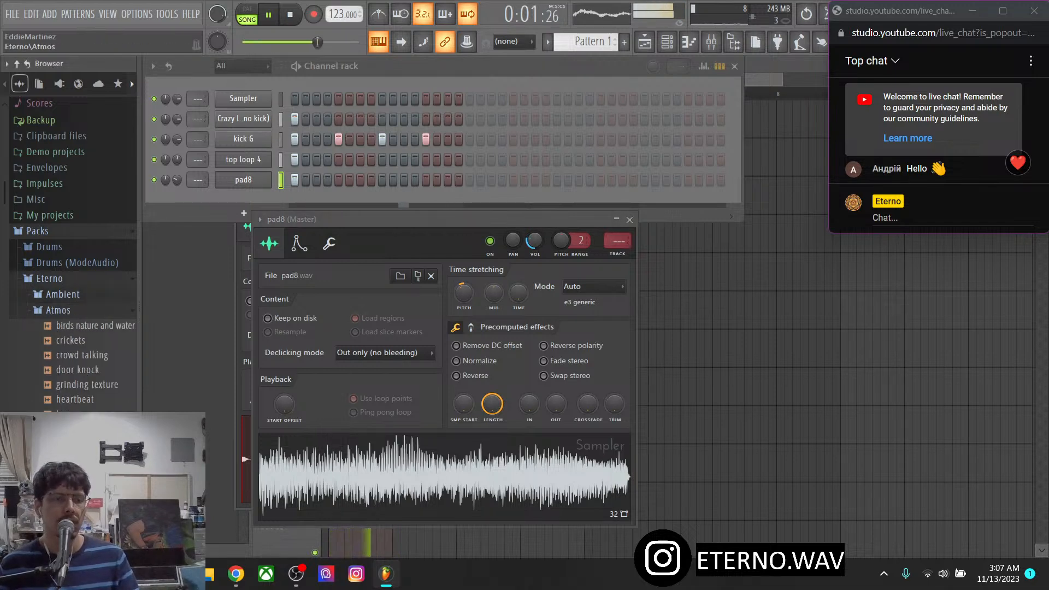
Preview the voice effect sample in the Eterno pack's Fx folder with kick G and top loop 4 muted
left_click(58, 310)
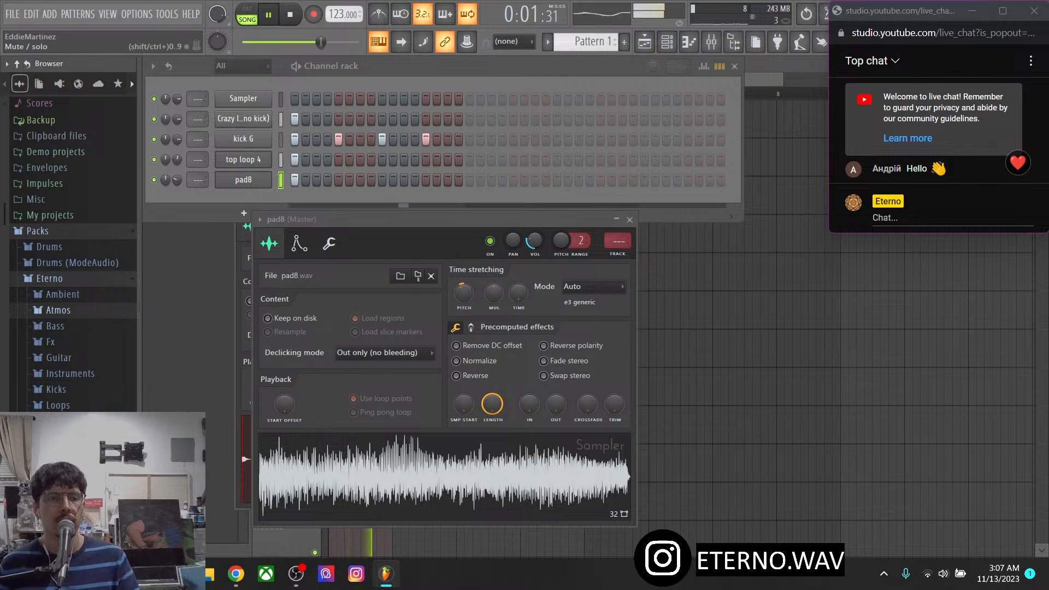
left_click(154, 160)
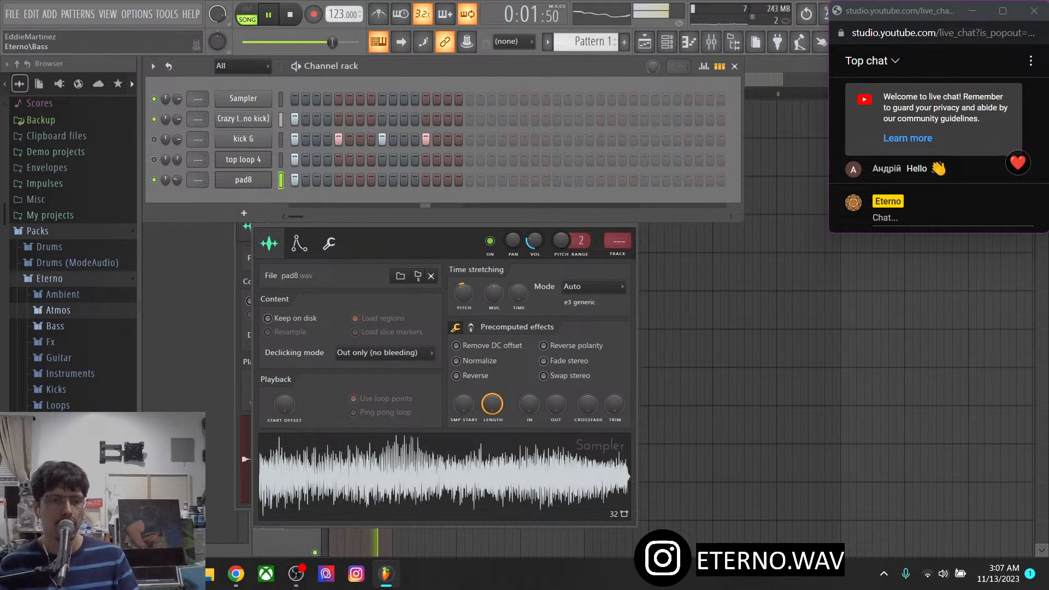
left_click(50, 342)
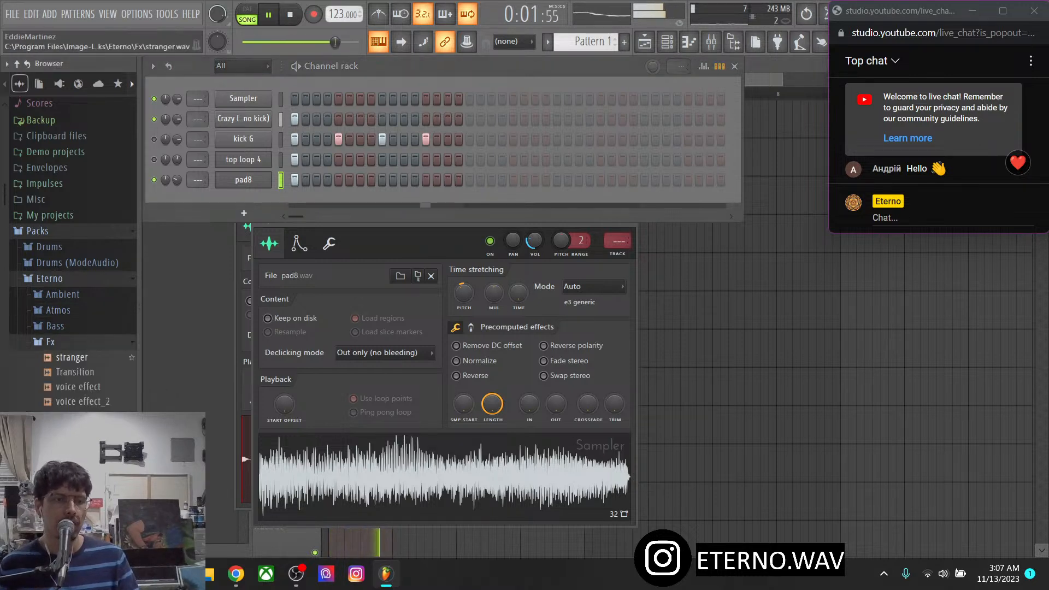
left_click(81, 372)
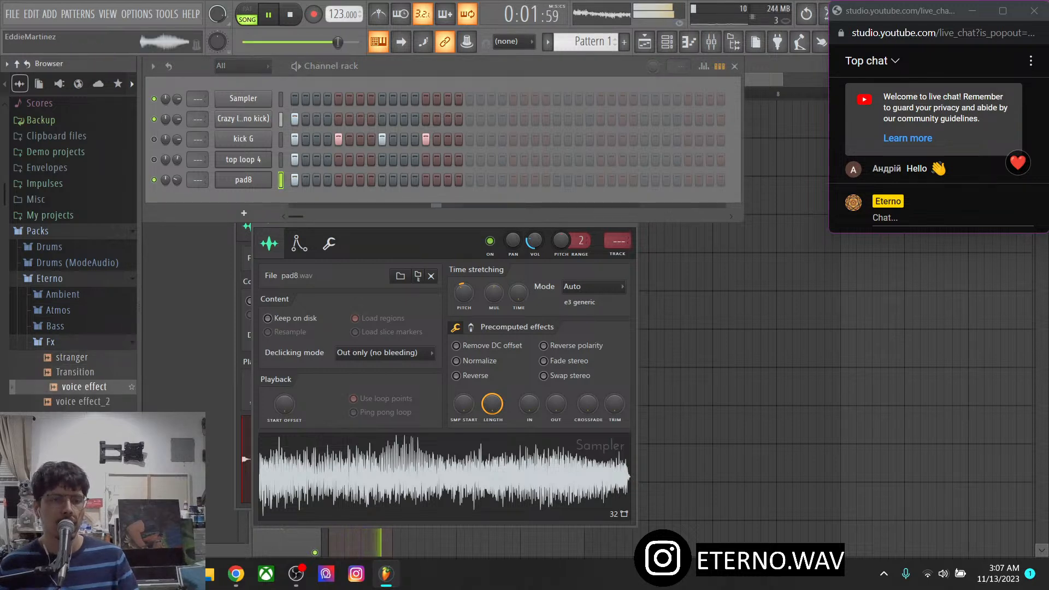
left_click(50, 342)
Preview birds nature and water and crowd talking from the Atmos folder, and place crowd talking at bar 1 of playlist Track 2
left_click(62, 293)
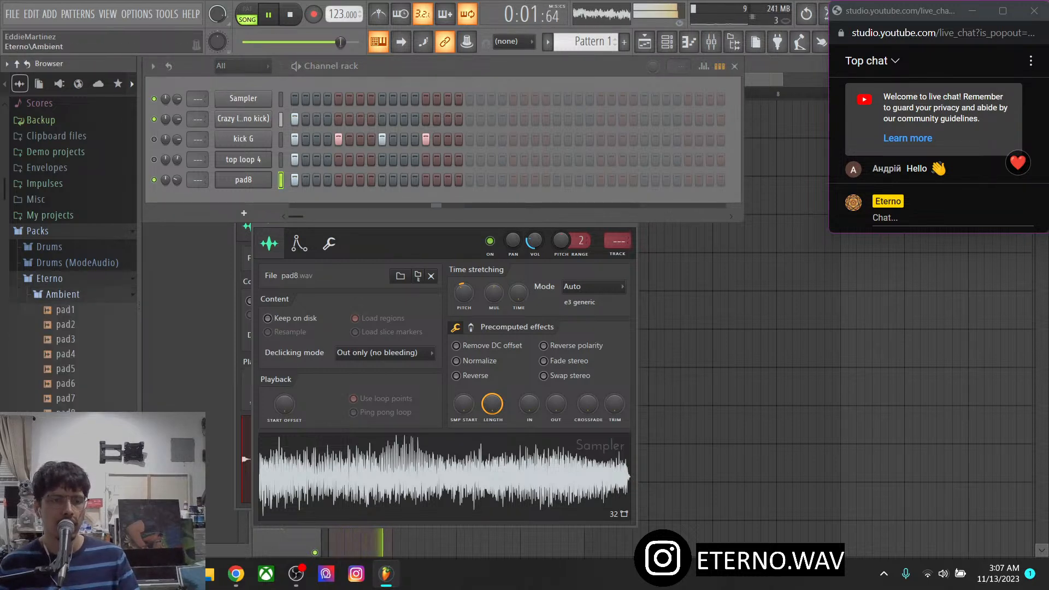
left_click(62, 293)
left_click(58, 310)
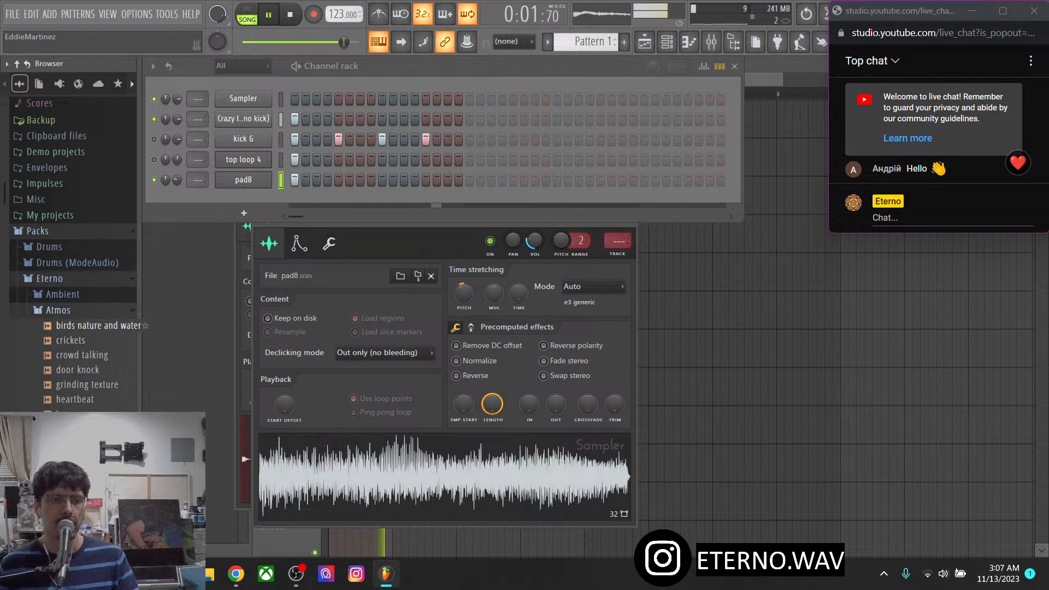
left_click(104, 325)
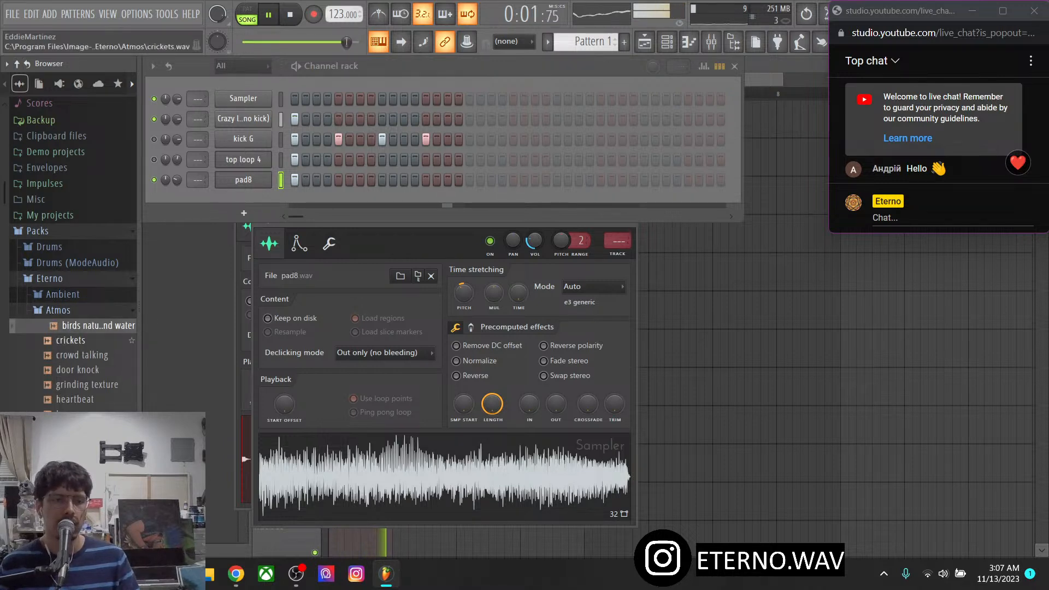
left_click(87, 355)
left_click_drag(87, 355, 664, 319)
left_click_drag(850, 327, 525, 175)
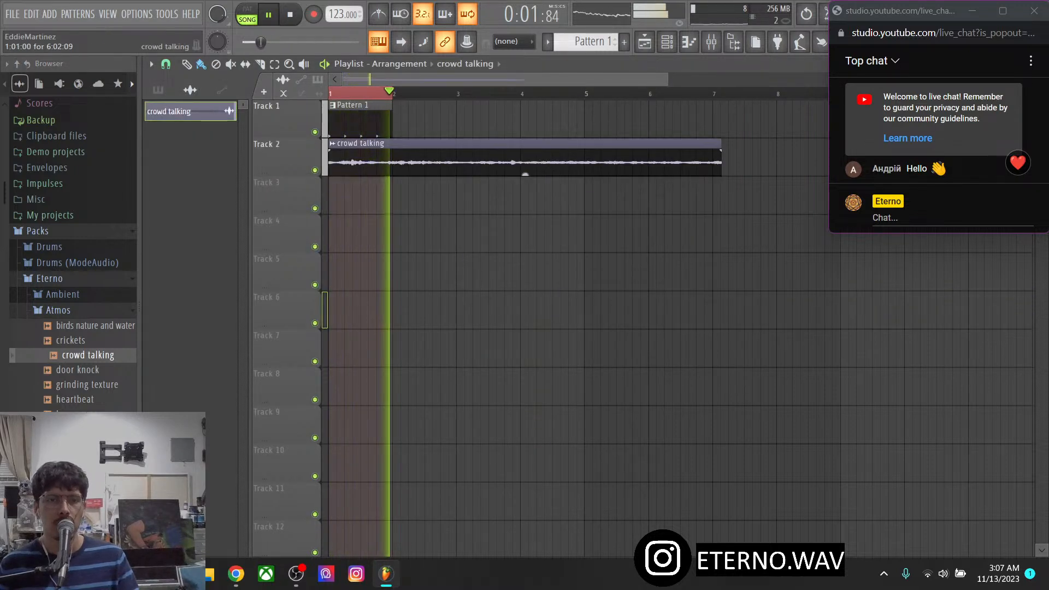
Lower the crowd talking clip's volume and shift its pitch by -200 cents
double_click(525, 175)
left_click_drag(551, 258, 551, 275)
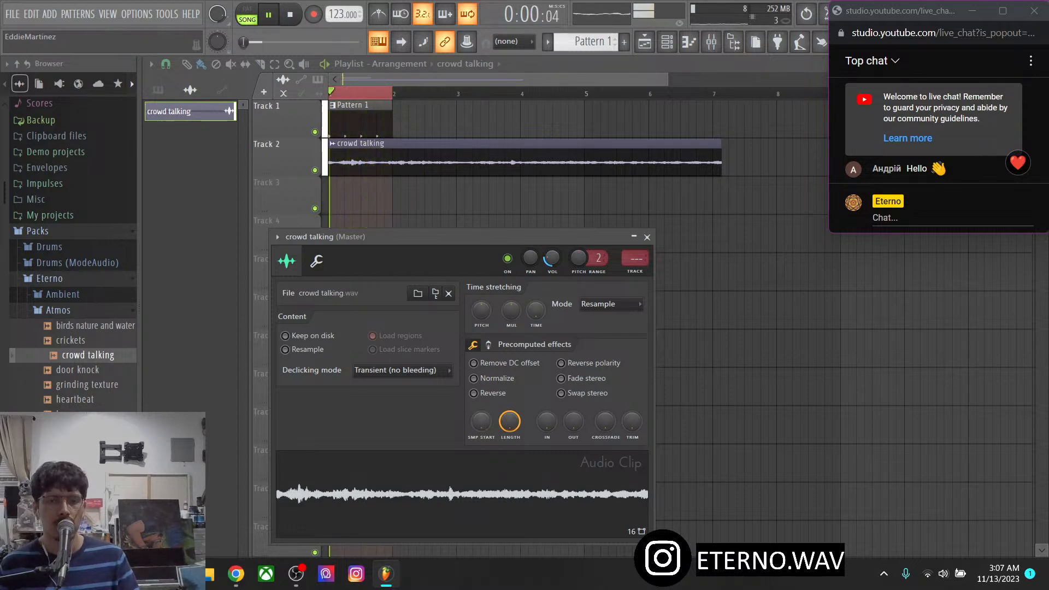
left_click_drag(481, 310, 481, 318)
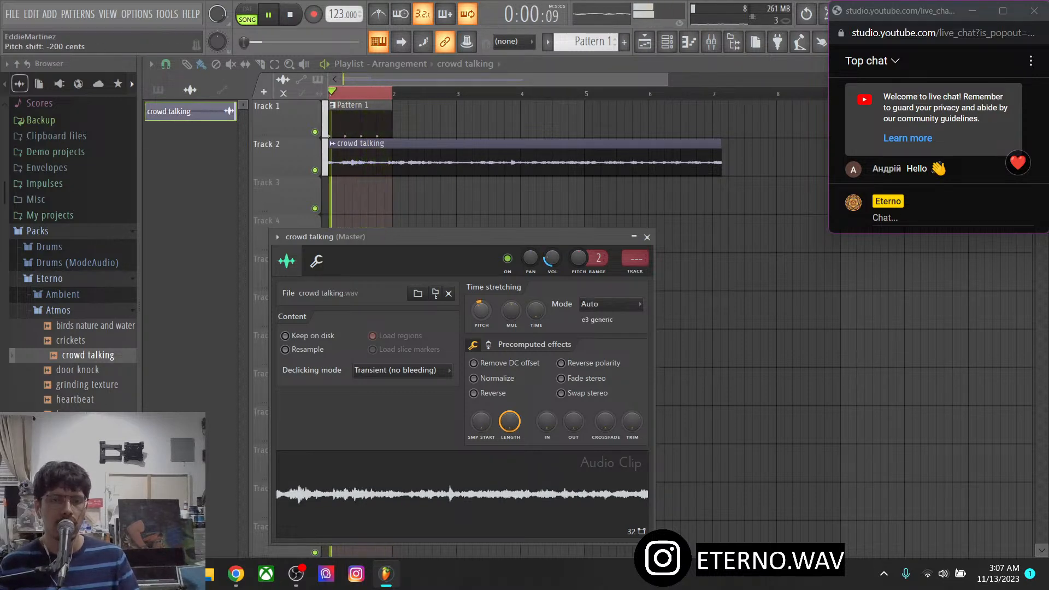
Slice the crowd talking clip at bar 2 and delete the part after the cut
left_click(260, 64)
left_click_drag(393, 141, 393, 208)
left_click(187, 64)
right_click(479, 159)
Adjust the crowd talking clip's time stretch in its settings and close them
double_click(359, 164)
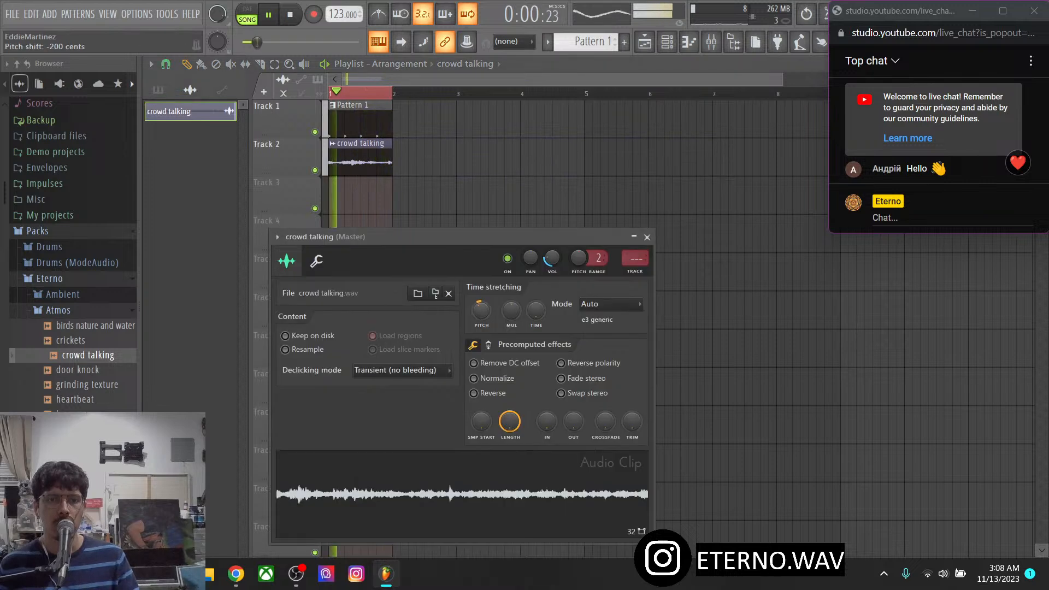
mouse_move(536, 310)
left_mouse_down()
mouse_move(536, 301)
mouse_move(536, 310)
left_mouse_up()
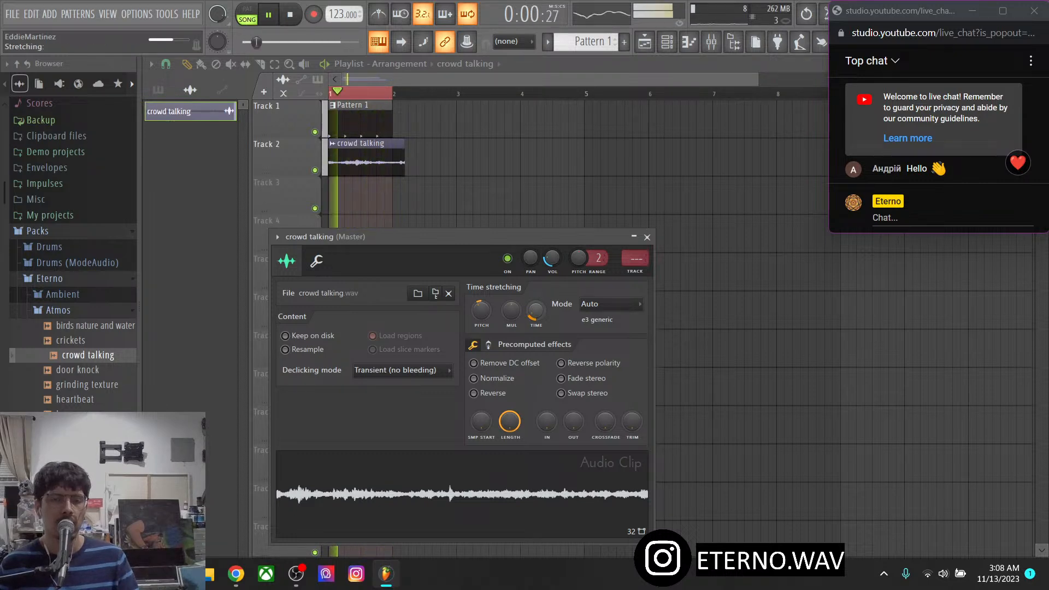
left_click(647, 237)
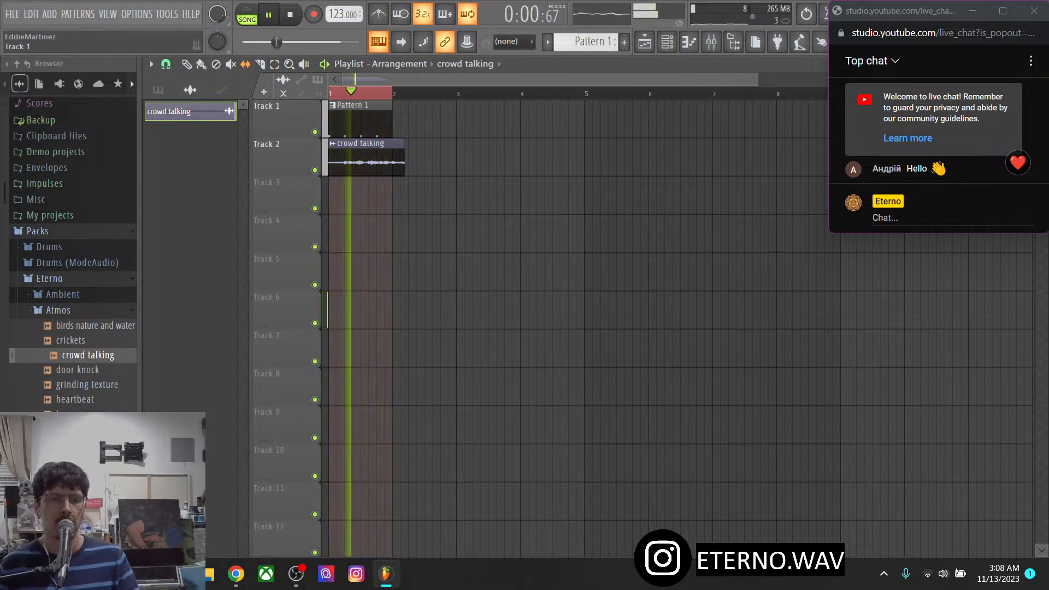
Lengthen the stretched crowd talking clip, cut it at bar 2 and delete the excess
left_click_drag(405, 163, 453, 162)
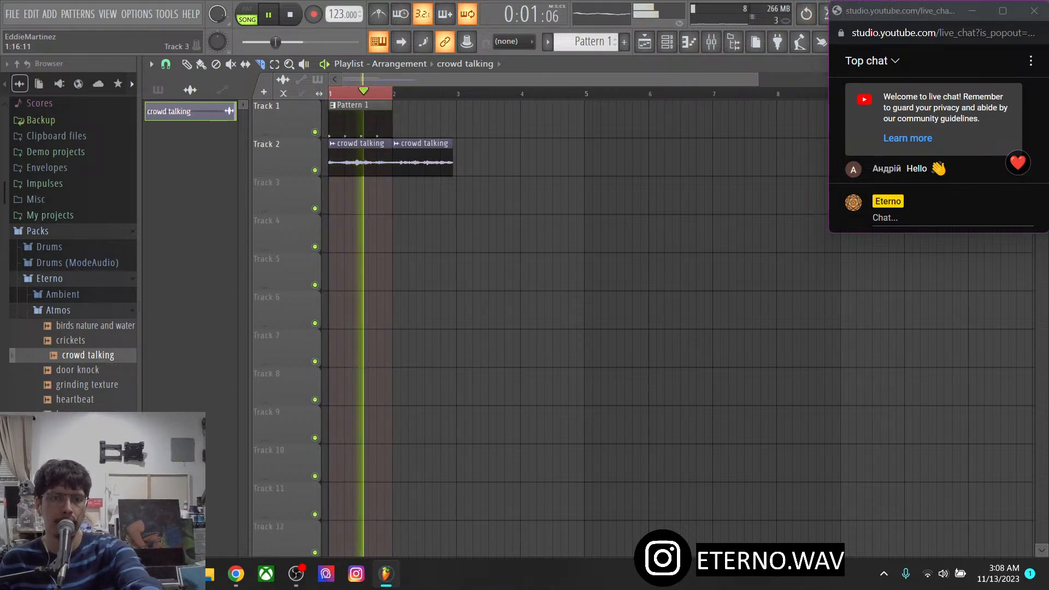
left_click(187, 65)
right_click(409, 158)
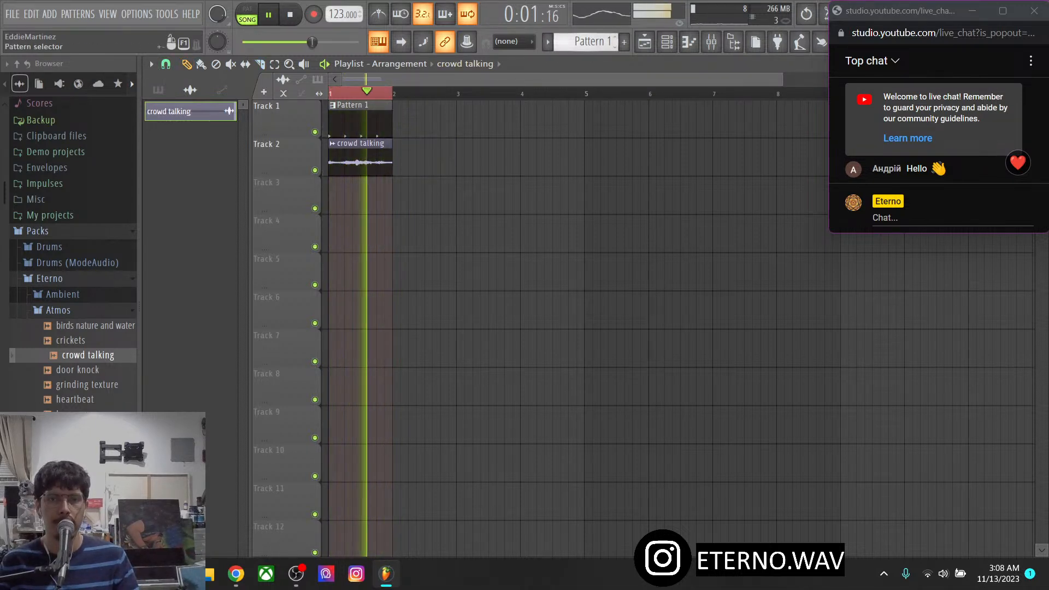
Show the Channel rack filtered to the Unsorted channels
left_click(666, 41)
left_click(242, 65)
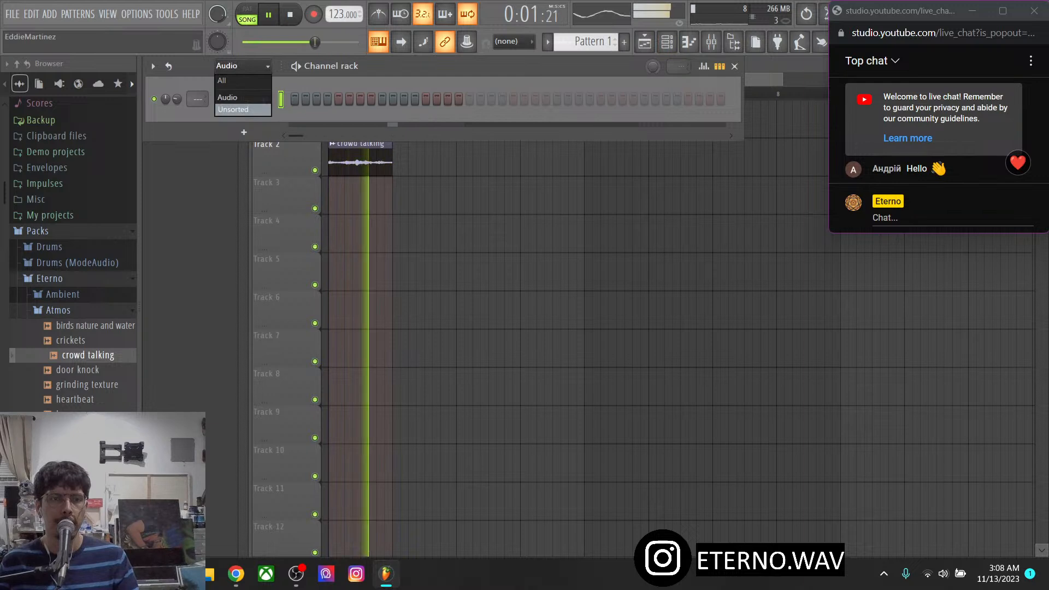
left_click(243, 109)
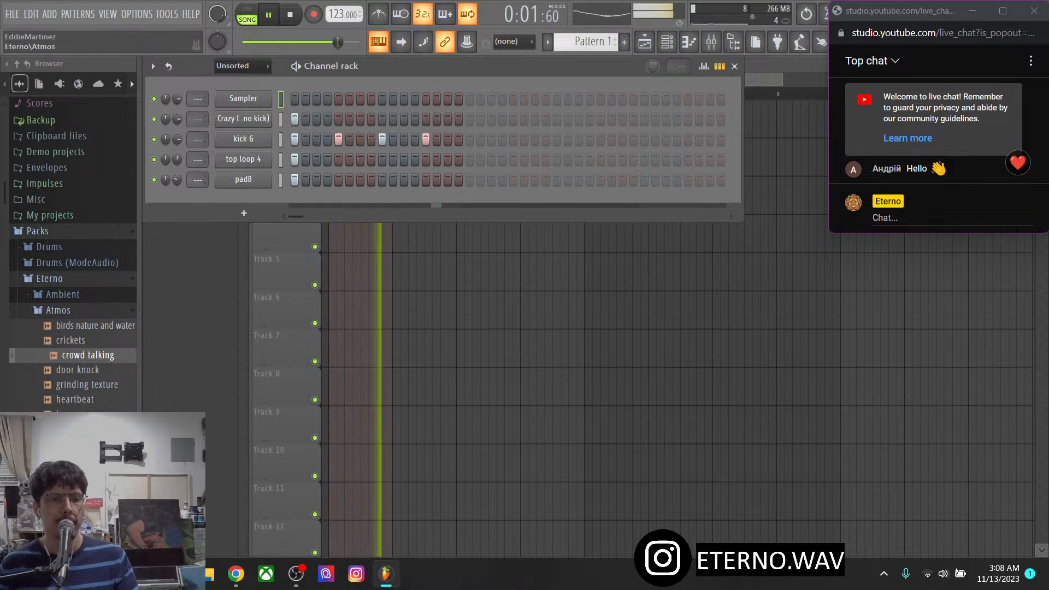
Load the Vocal preset from the Eterno pack's Instruments > Direct Wave folder as a new channel
left_click(58, 310)
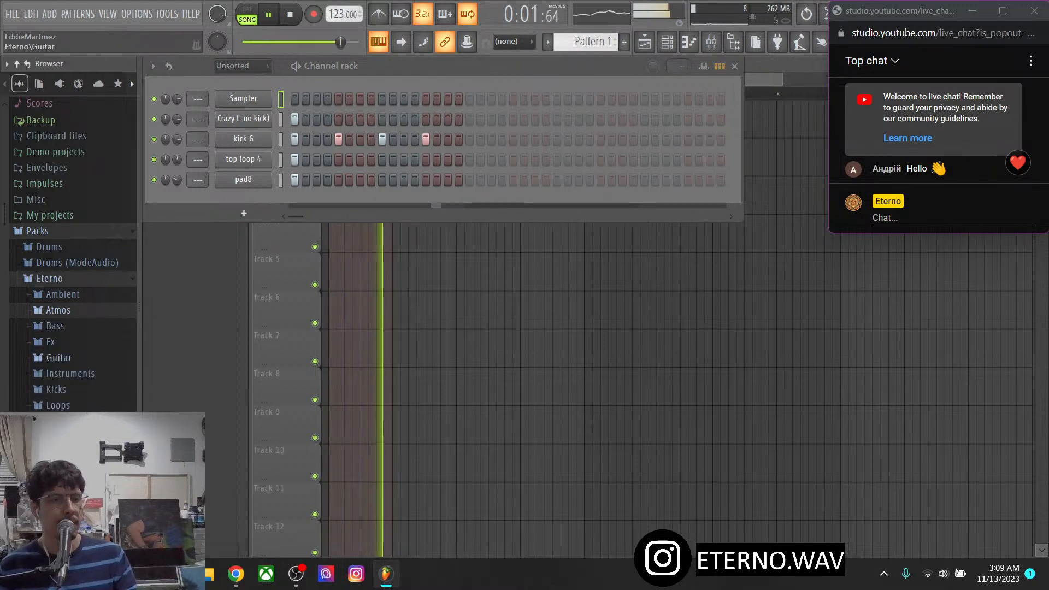
left_click(70, 373)
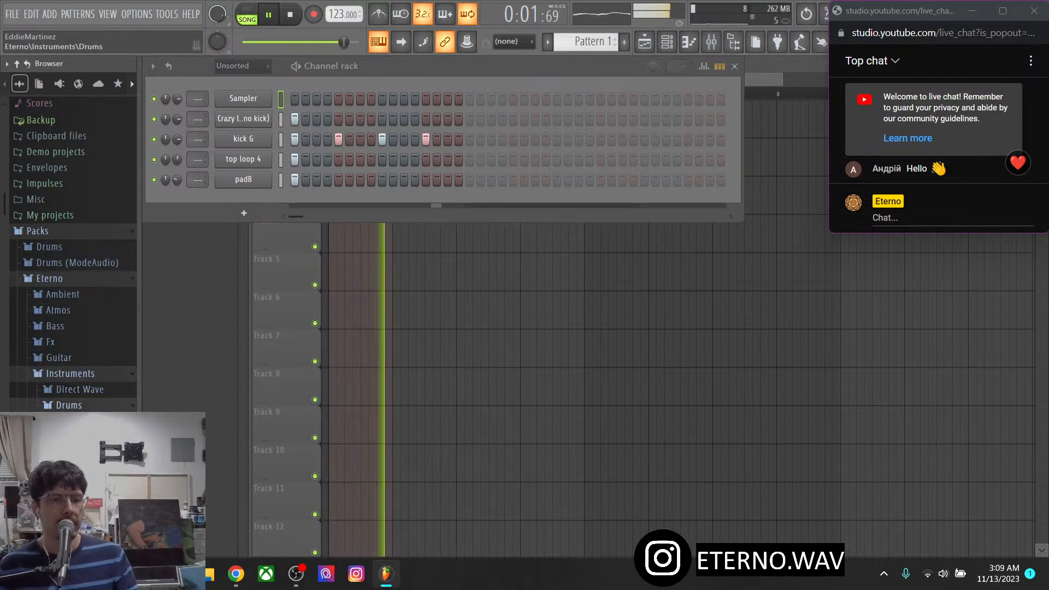
left_click(80, 389)
left_click_drag(76, 404, 256, 229)
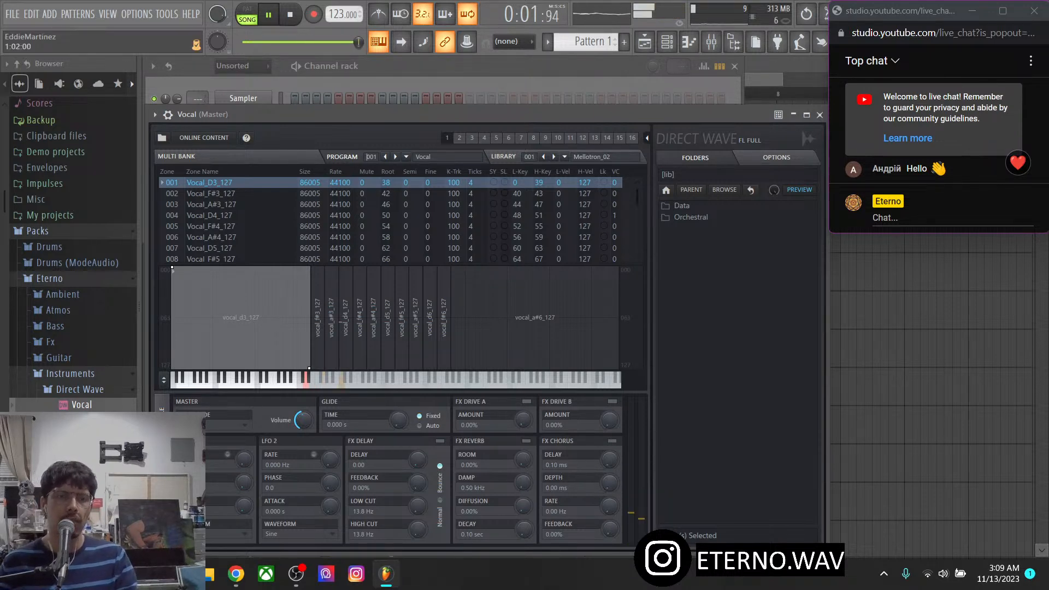
Start recording, repeatedly undo the unwanted microphone takes recorded on each loop, and stop playback
left_click(313, 14)
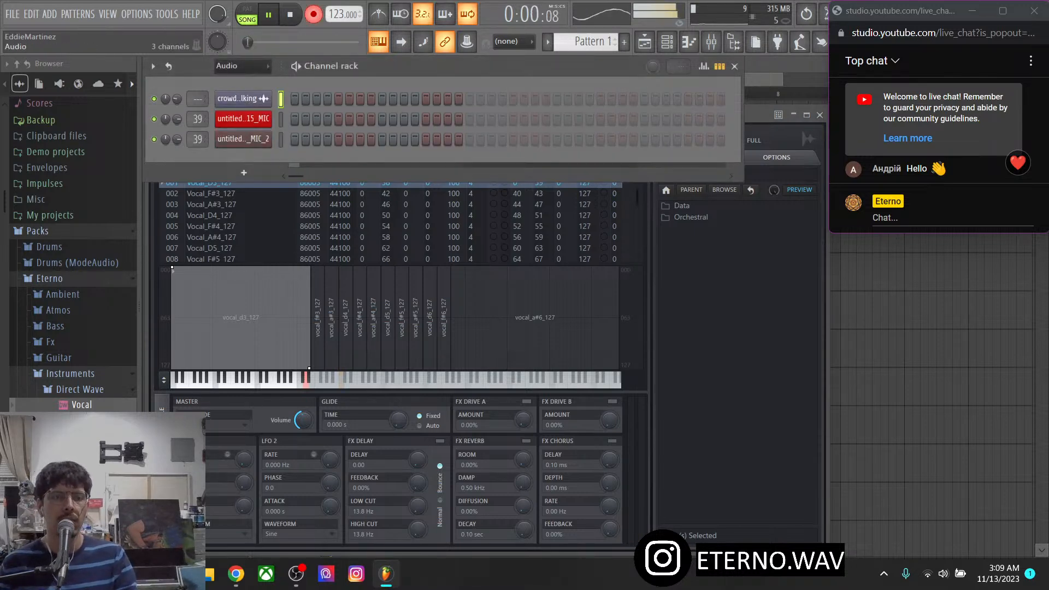
left_click(31, 15)
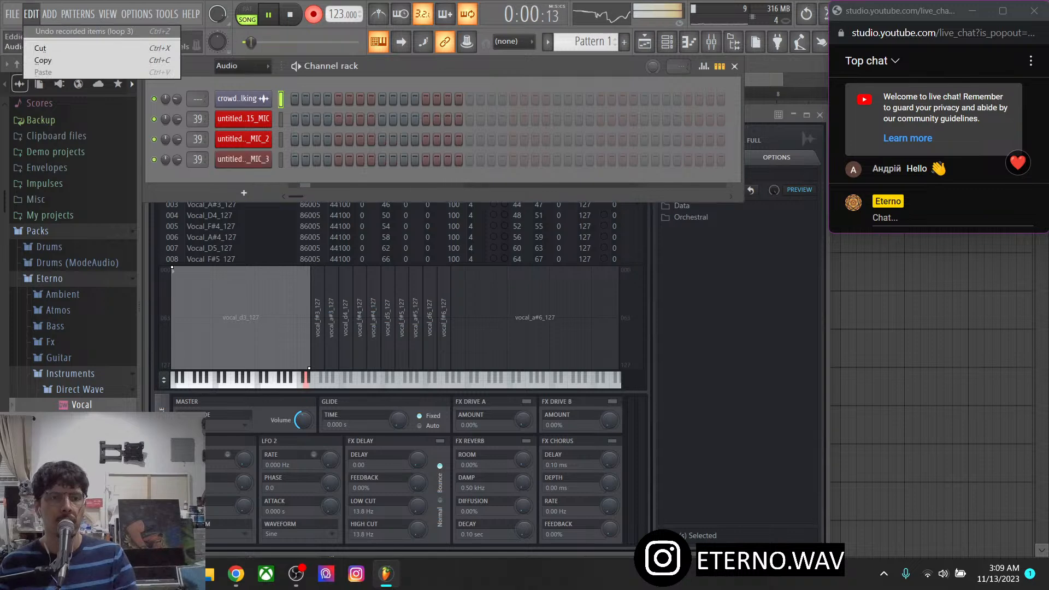
left_click(49, 31)
left_click(49, 14)
left_click(31, 14)
left_click(81, 31)
left_click(31, 14)
left_click(71, 32)
left_click(31, 14)
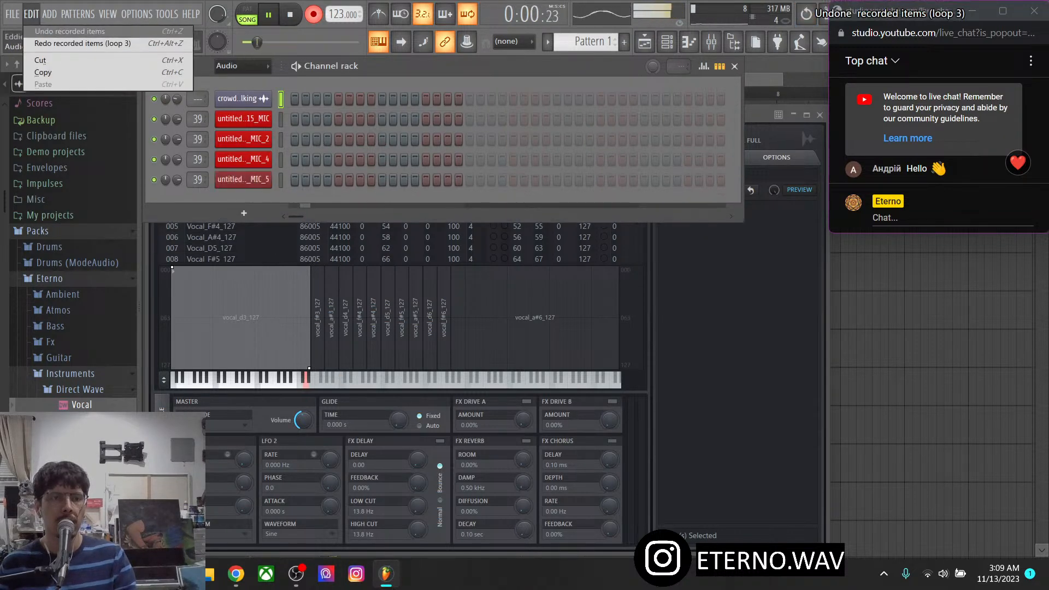
left_click(71, 31)
left_click(31, 14)
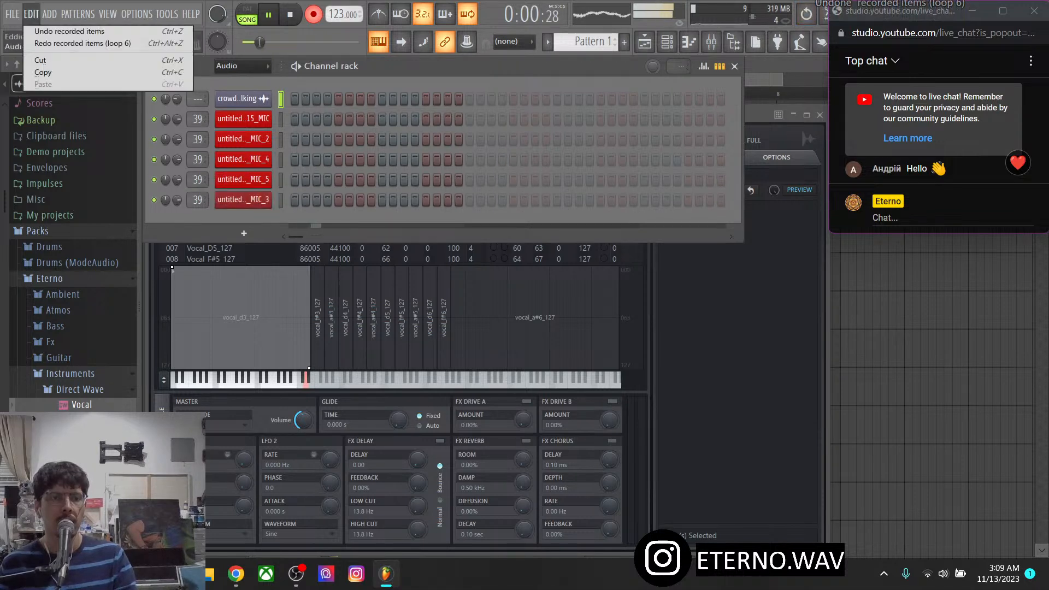
left_click(71, 31)
left_click(31, 14)
left_click(71, 31)
left_click(31, 14)
left_click(71, 31)
left_click(32, 15)
left_click(71, 31)
left_click(31, 14)
left_click(71, 31)
left_click(32, 14)
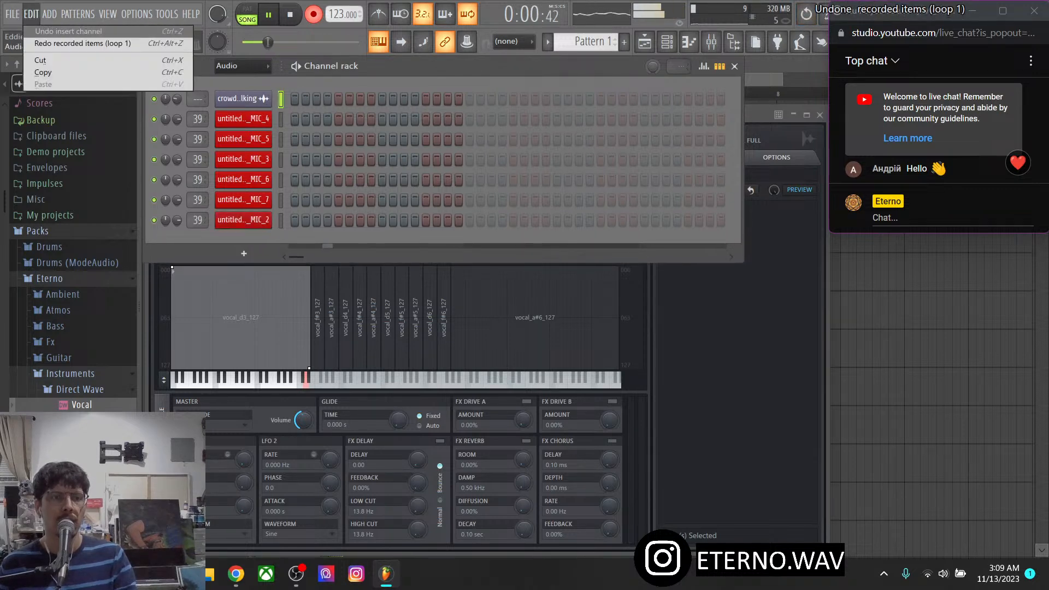
left_click(71, 31)
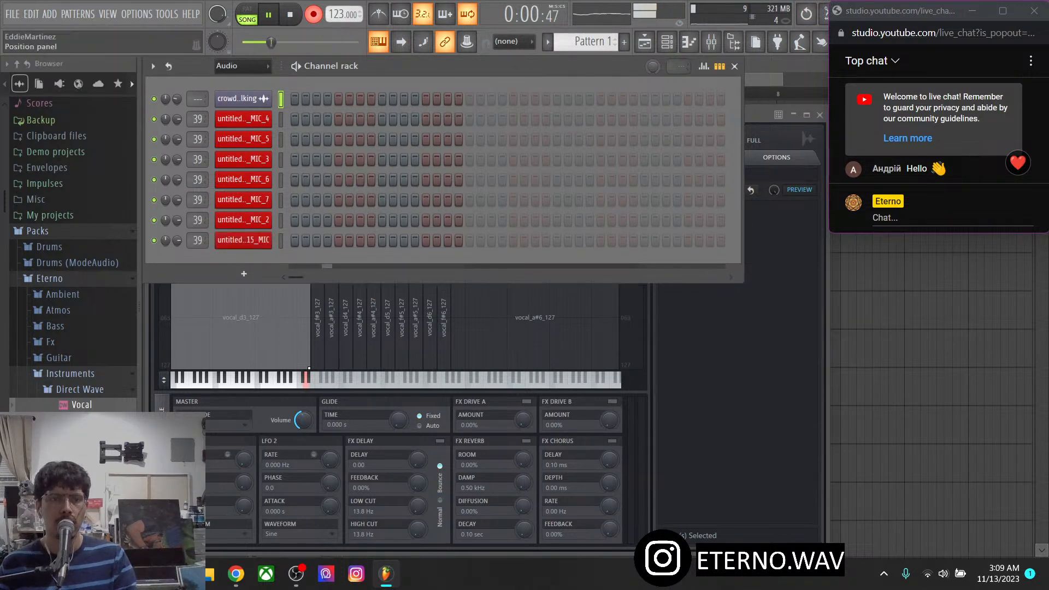
key("space")
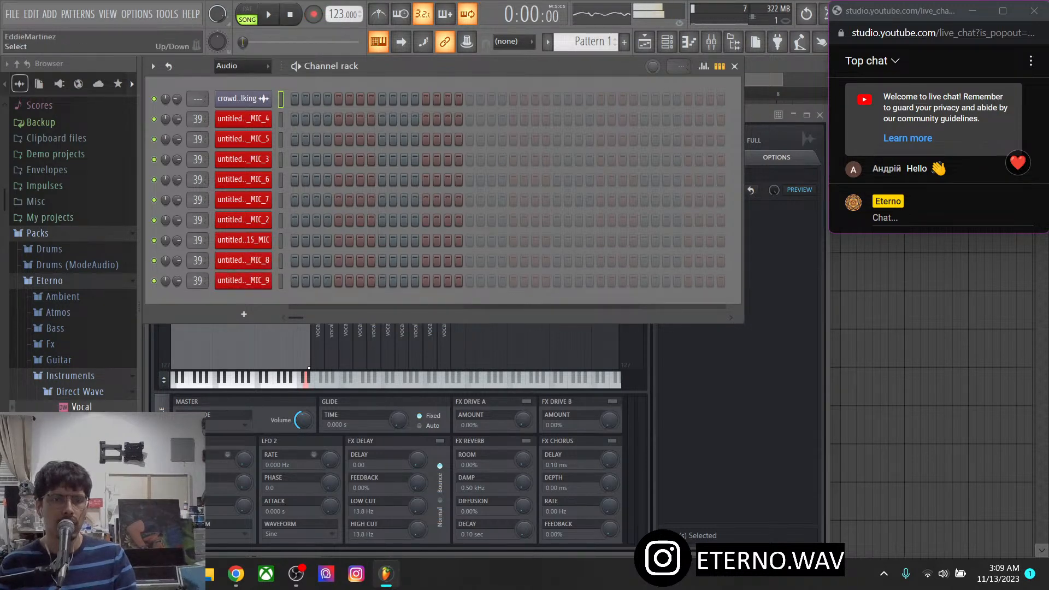
Exclude audio from the recording filter
right_click(324, 17)
right_click(318, 17)
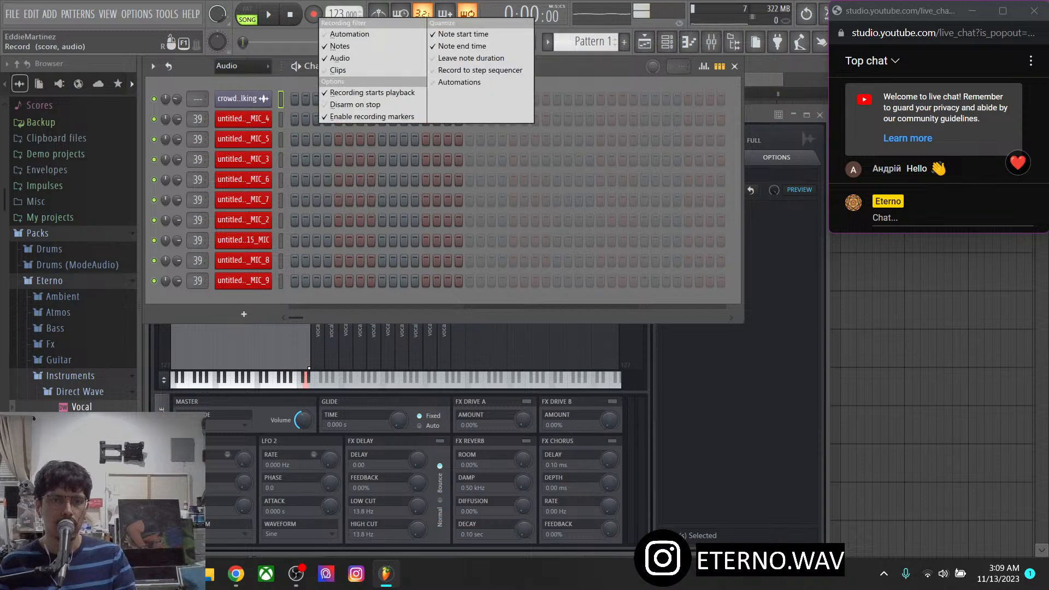
left_click(339, 58)
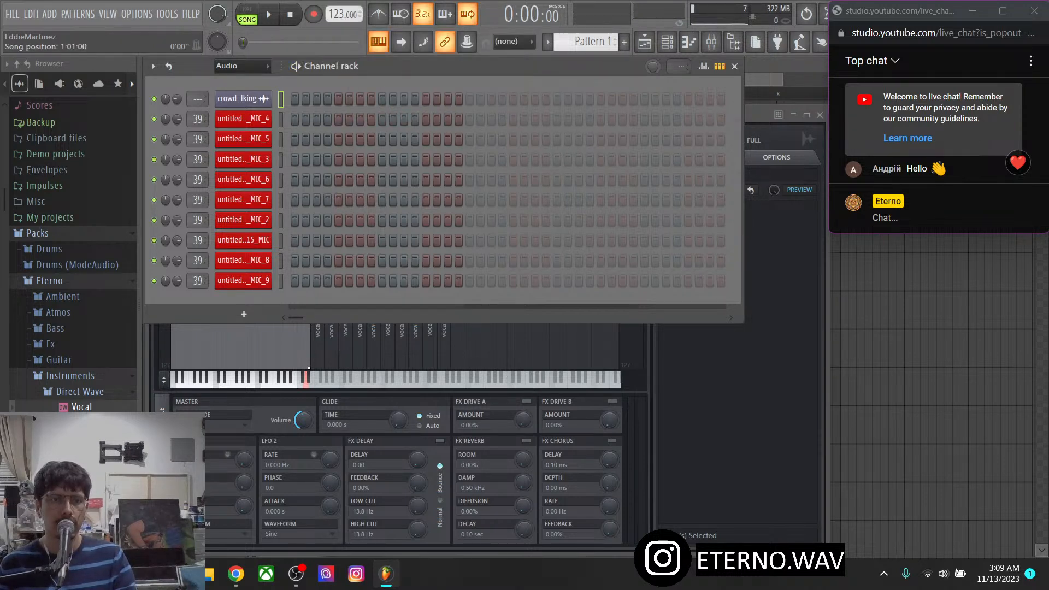
Ungroup the recorded microphone tracks in the Playlist: tracks 10 to 14, 6 to 9 and 3 to 5
left_click(710, 41)
left_click(644, 42)
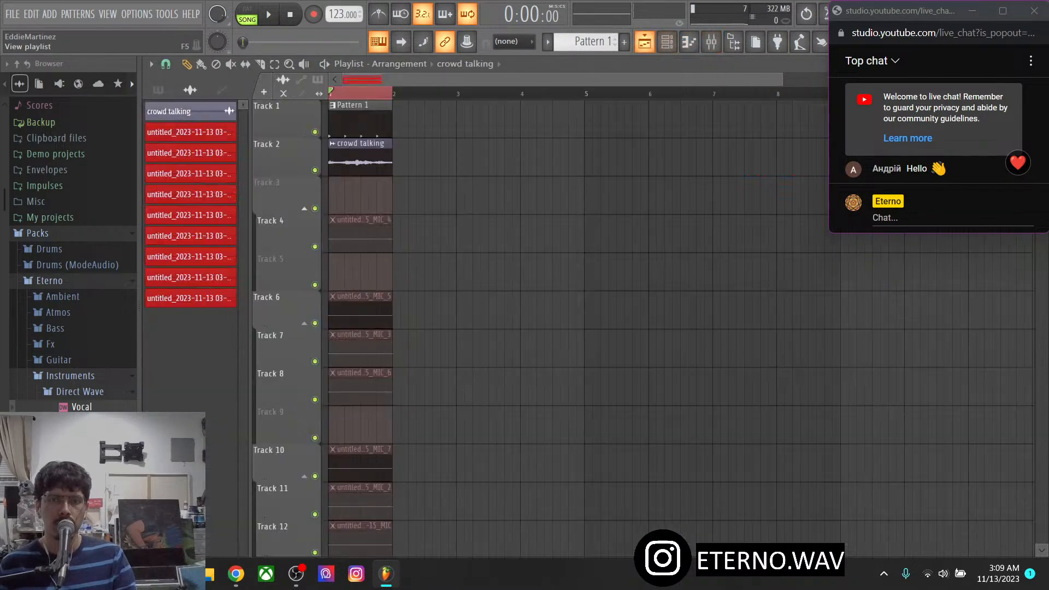
scroll(278, 335, "down", 5)
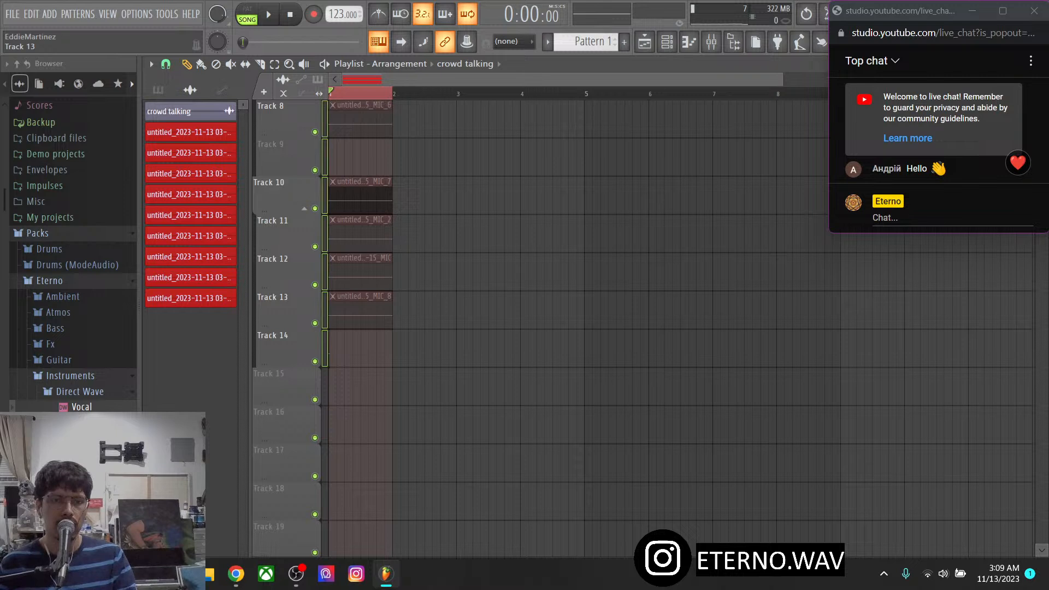
scroll(278, 312, "up", 2)
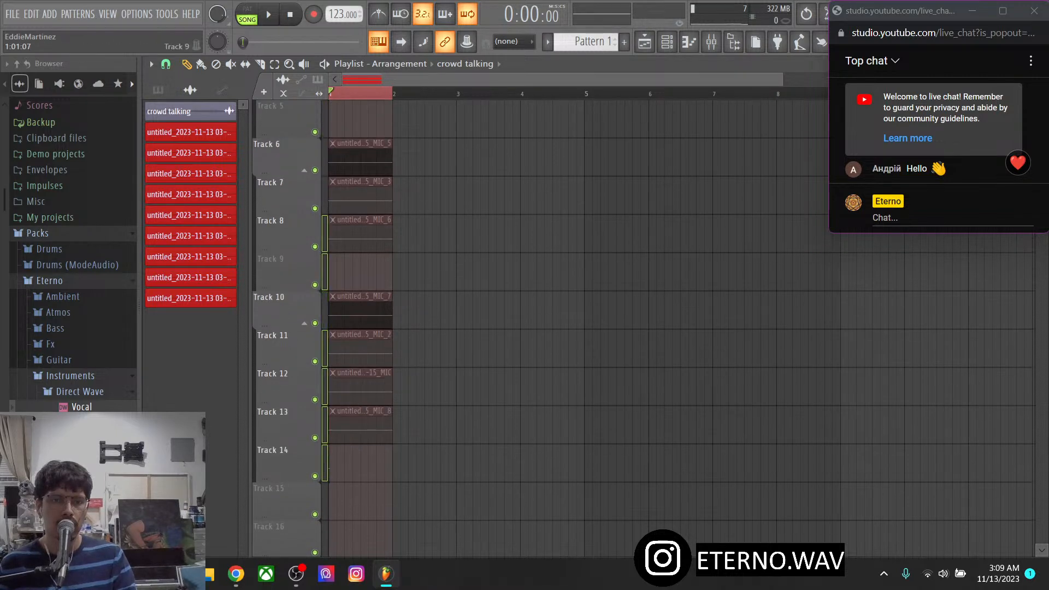
right_click(281, 377)
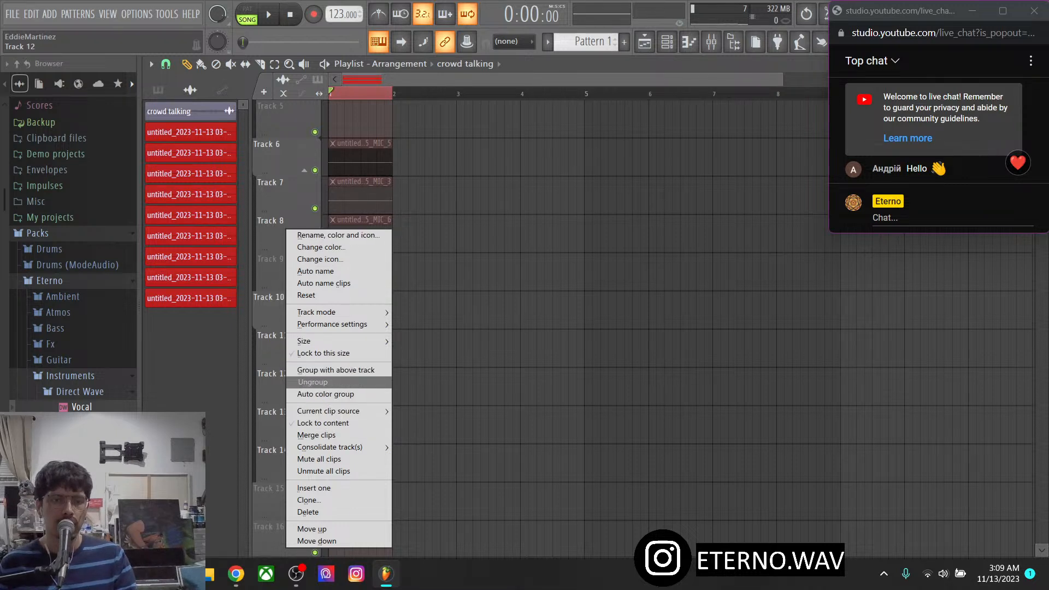
left_click(335, 370)
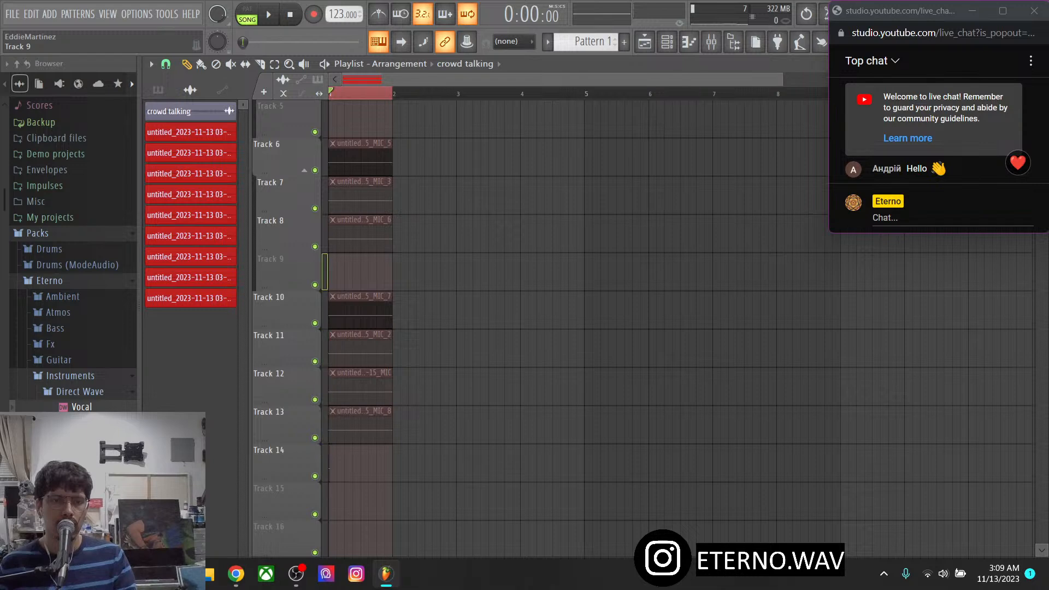
right_click(297, 208)
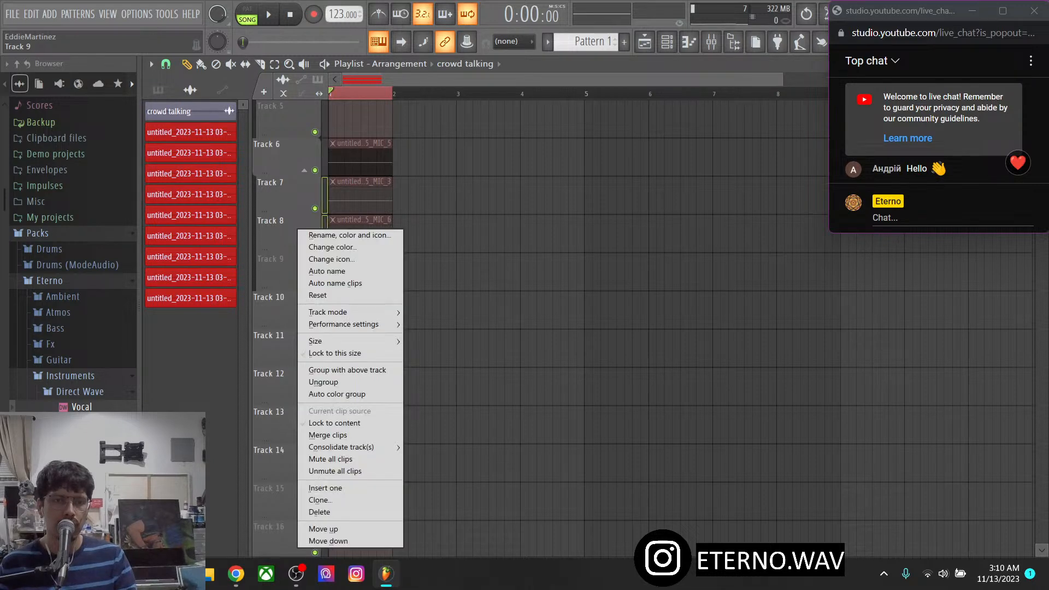
left_click(335, 382)
scroll(328, 309, "up", 4)
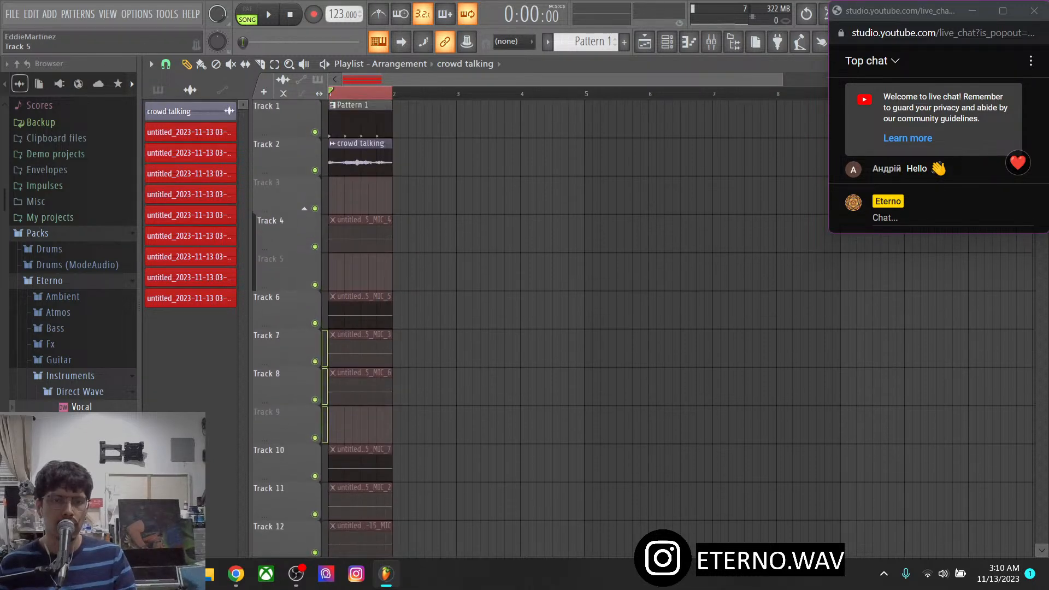
right_click(298, 229)
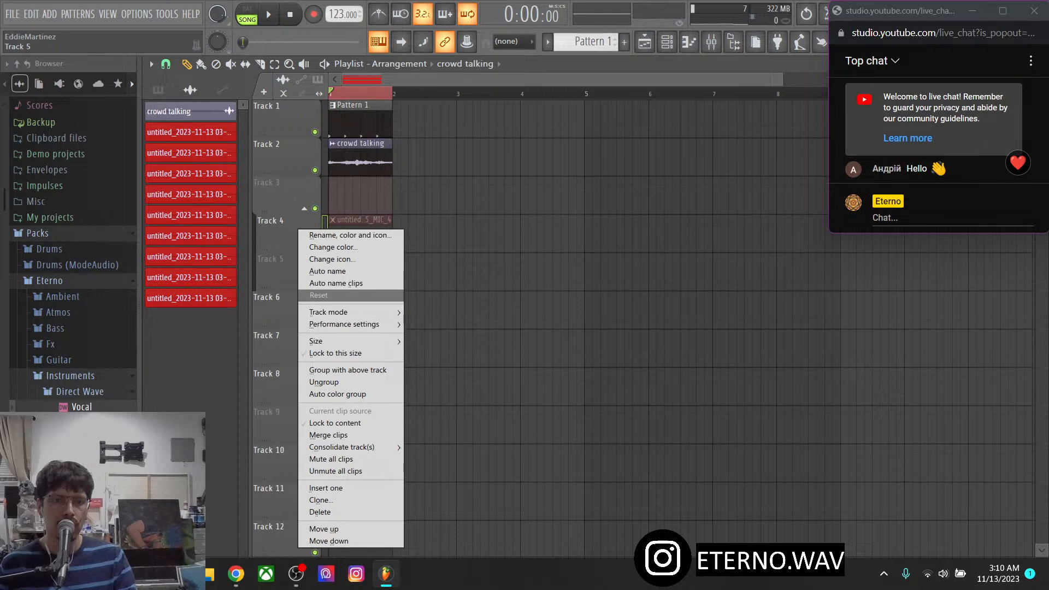
left_click(328, 382)
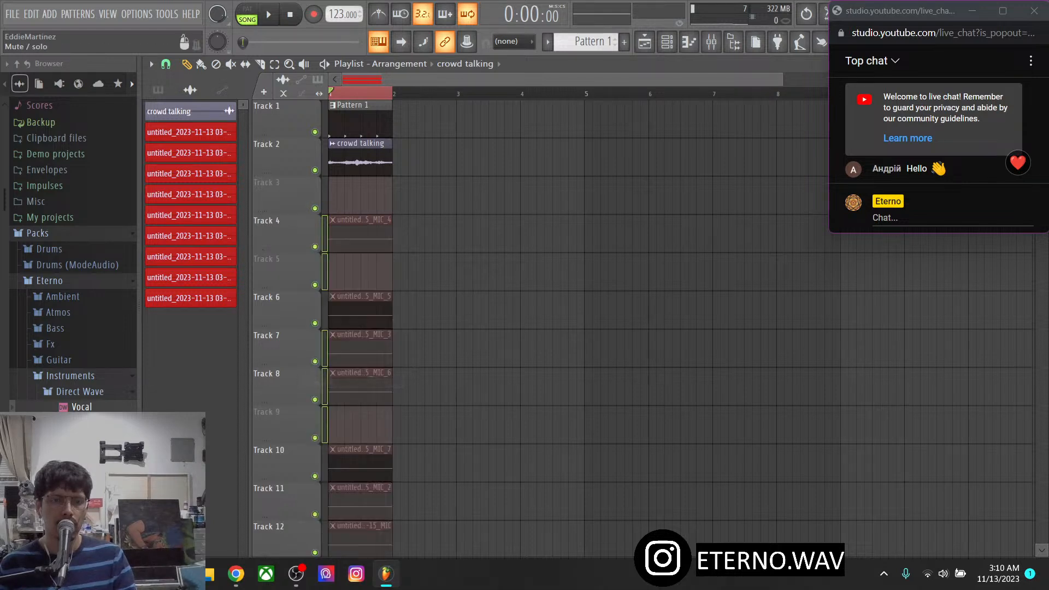
Delete all the red untitled MIC recordings from the project's audio clips, keeping crowd talking
left_click(190, 298)
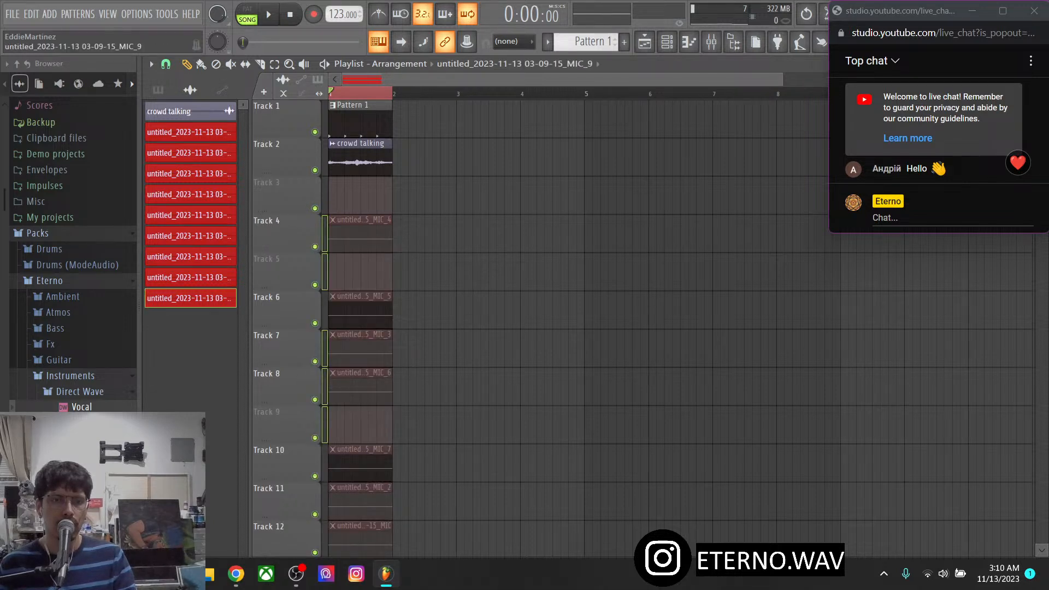
left_click_drag(209, 298, 209, 137)
right_click(209, 139)
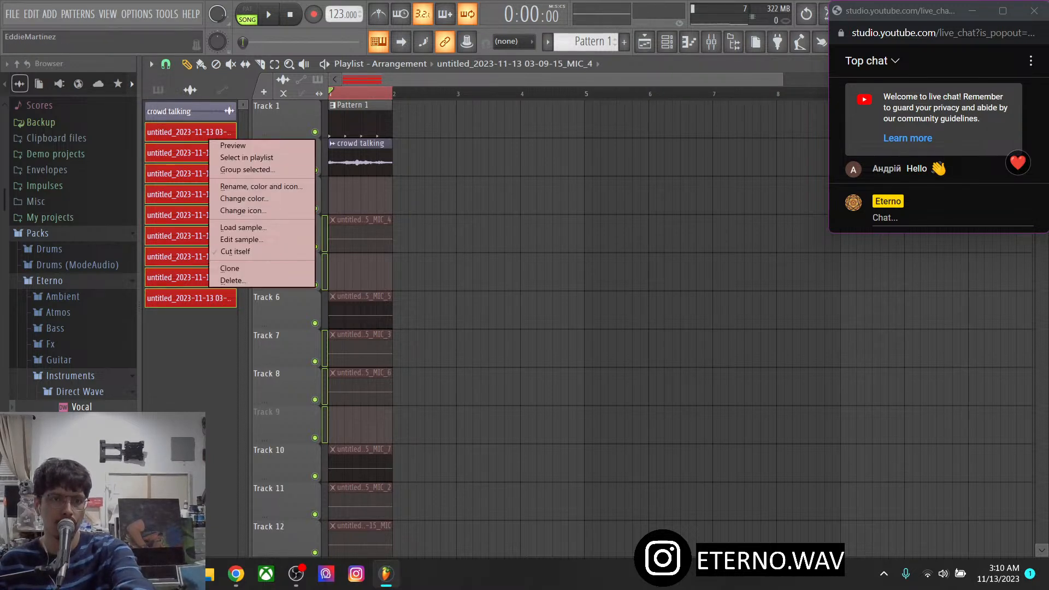
left_click(231, 280)
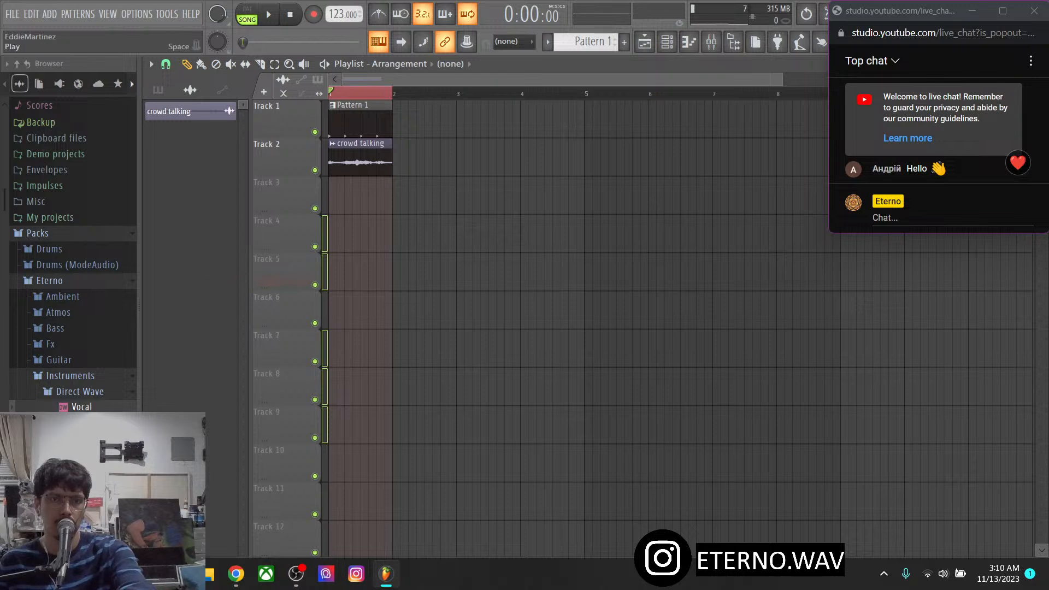
Play the song and select the Vocal channel among the Unsorted channels in the Channel rack
left_click(268, 14)
left_click(667, 41)
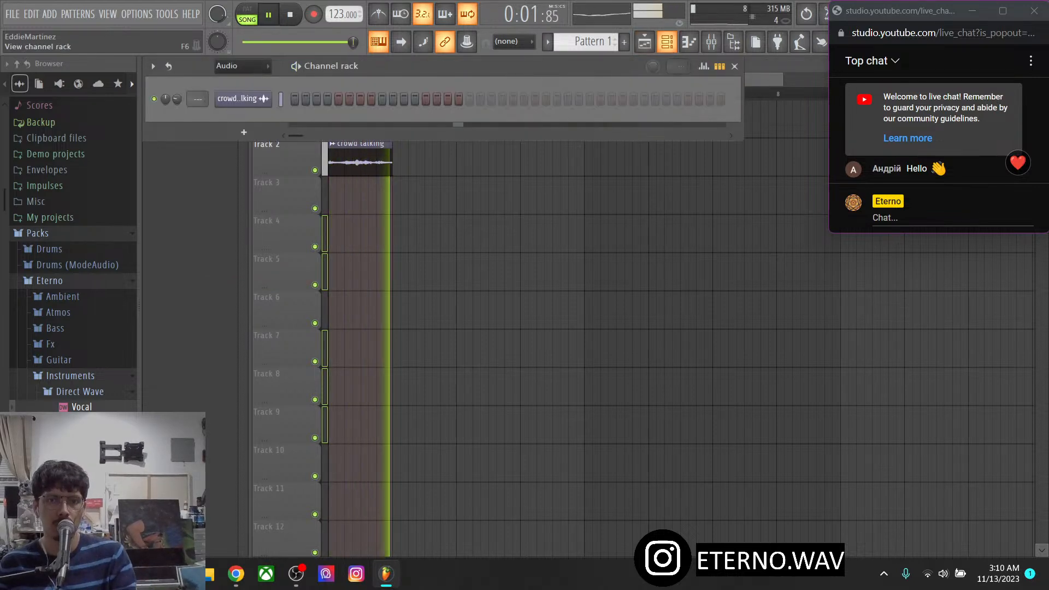
left_click(243, 66)
left_click(240, 111)
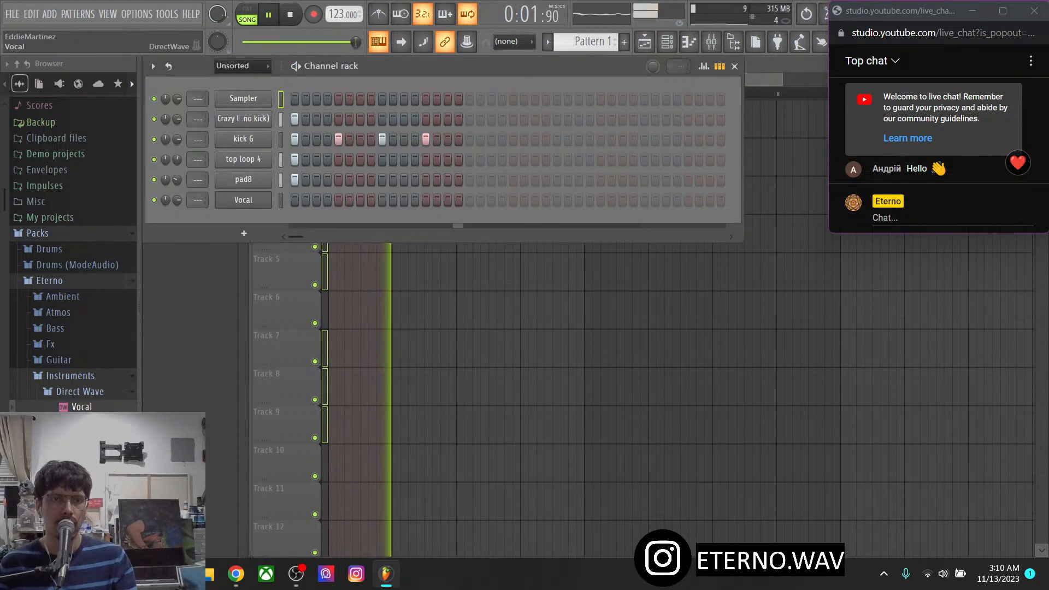
left_click(281, 200)
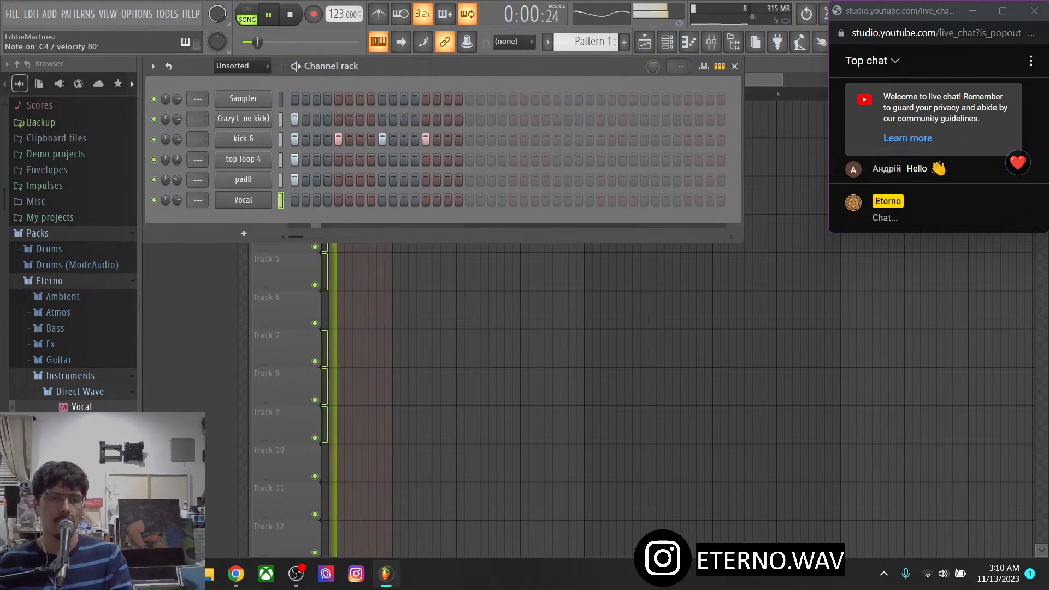
Record Vocal notes live into Pattern 1 during playback and switch recording off
left_click(734, 66)
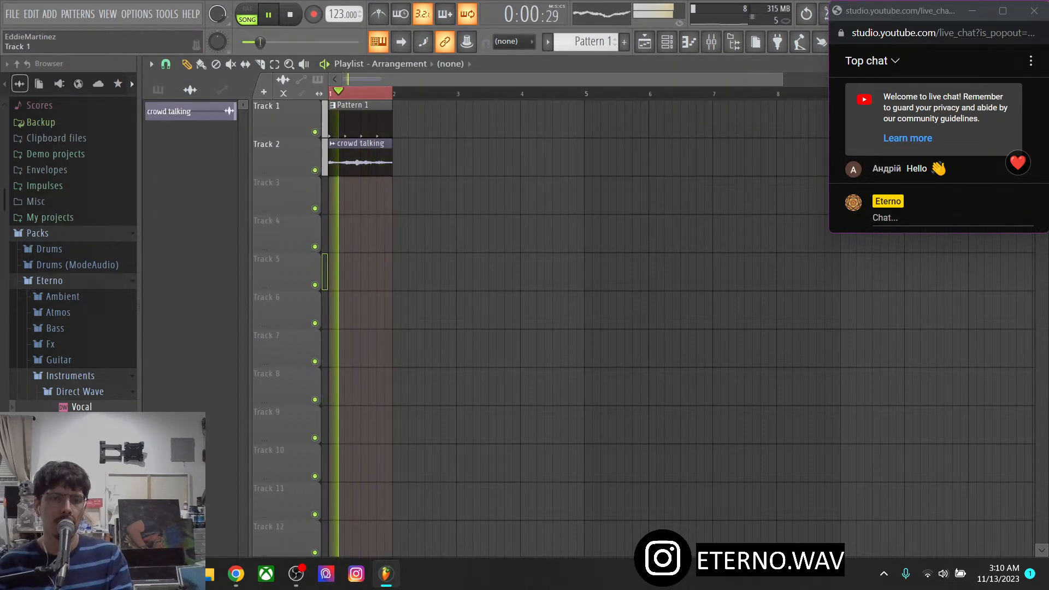
left_click(667, 41)
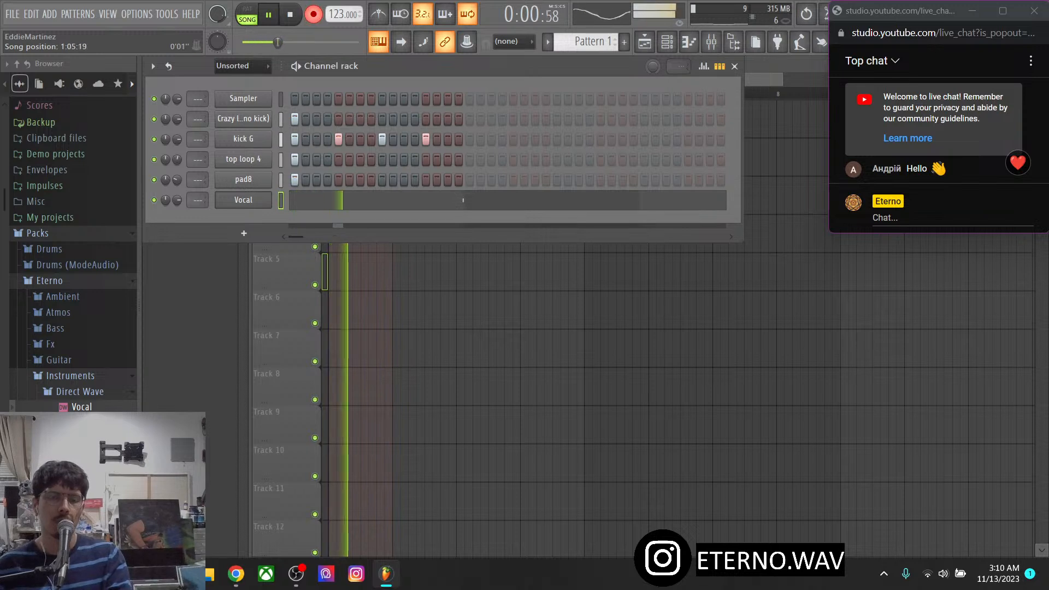
left_click(314, 15)
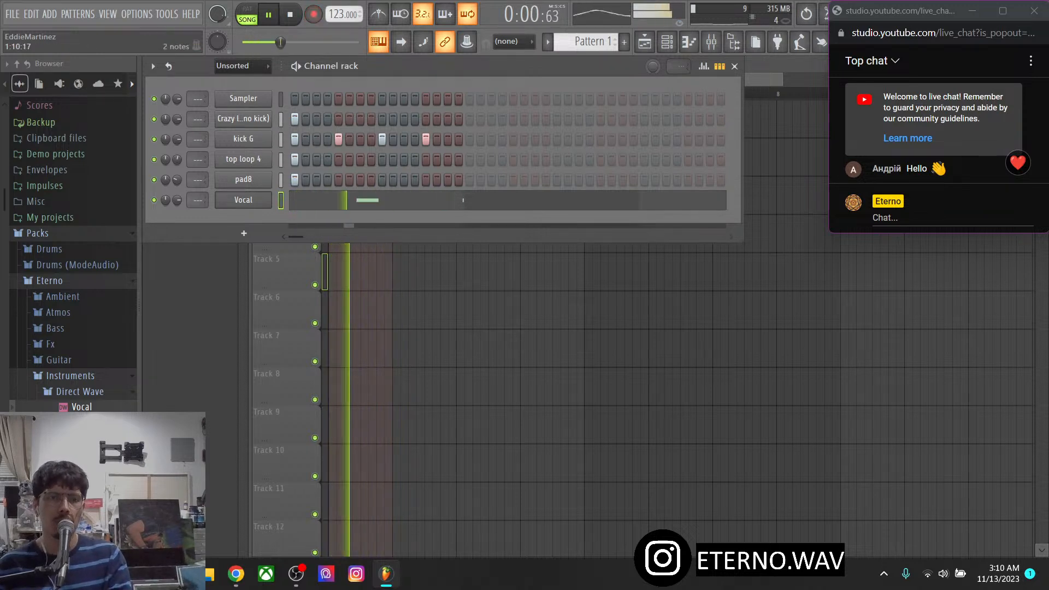
Move the Vocal's short C4 note to the start of bar 1 in the Piano roll and lengthen it to about two and a half steps
left_click(499, 205)
scroll(562, 164, "up", 3)
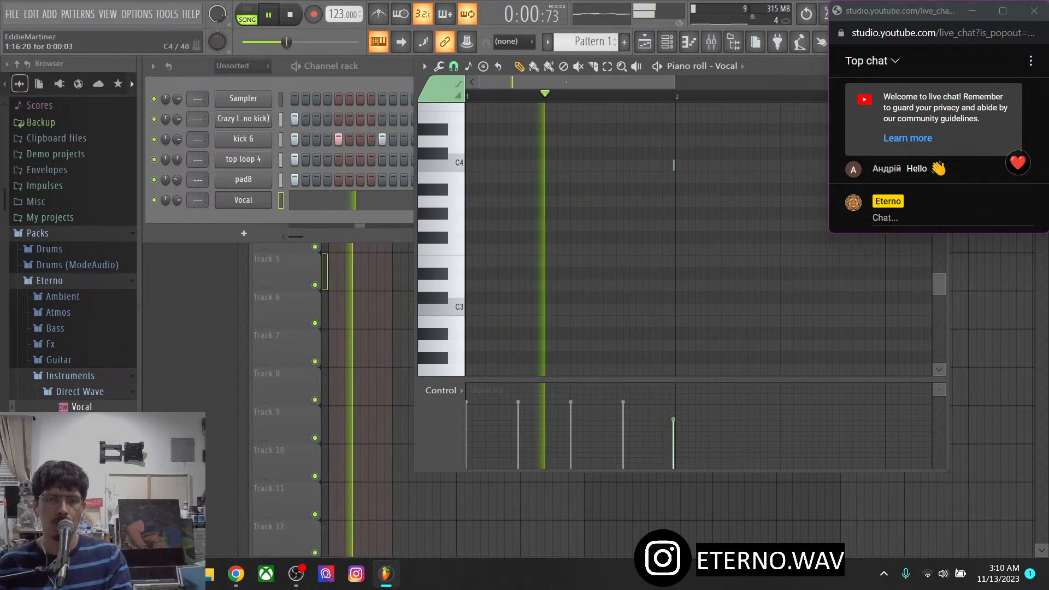
left_click_drag(674, 164, 500, 165)
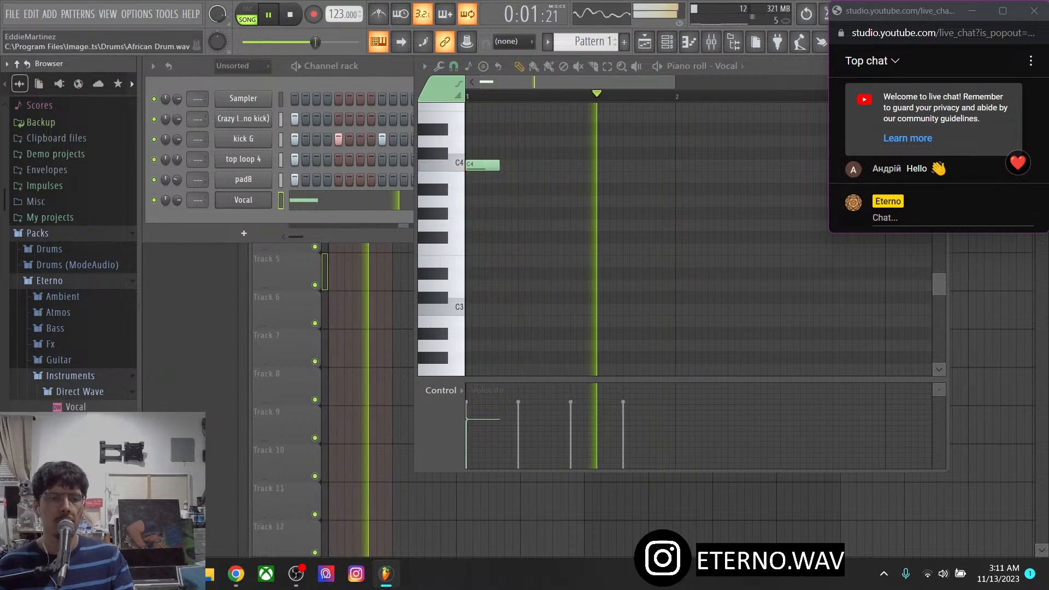
Add African Drum.wav from the Drums folder as a new channel and trim its sample start and length
left_click_drag(76, 470, 282, 237)
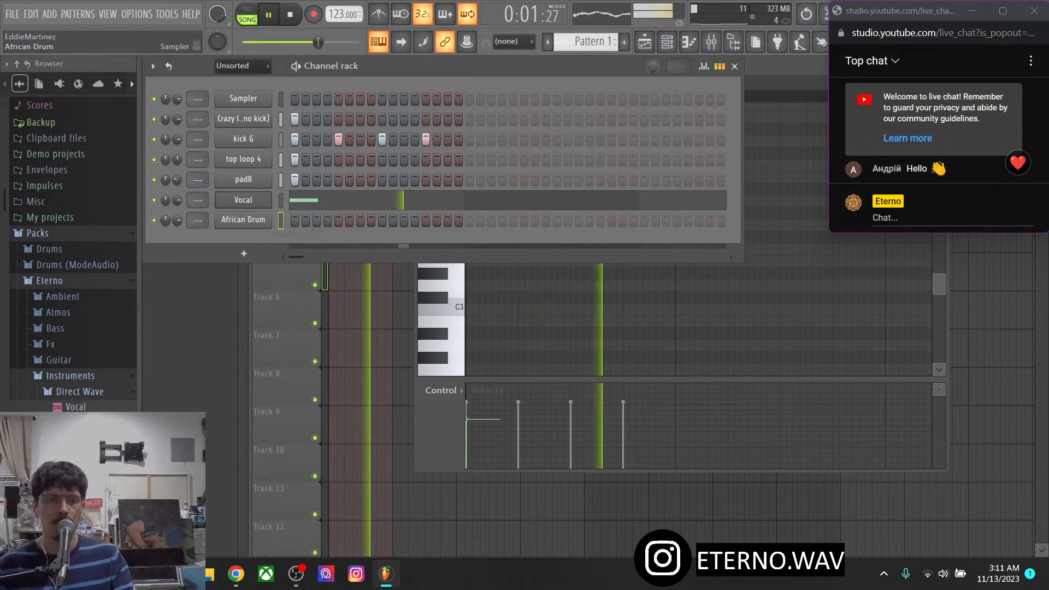
left_click(243, 220)
left_click_drag(328, 201, 445, 210)
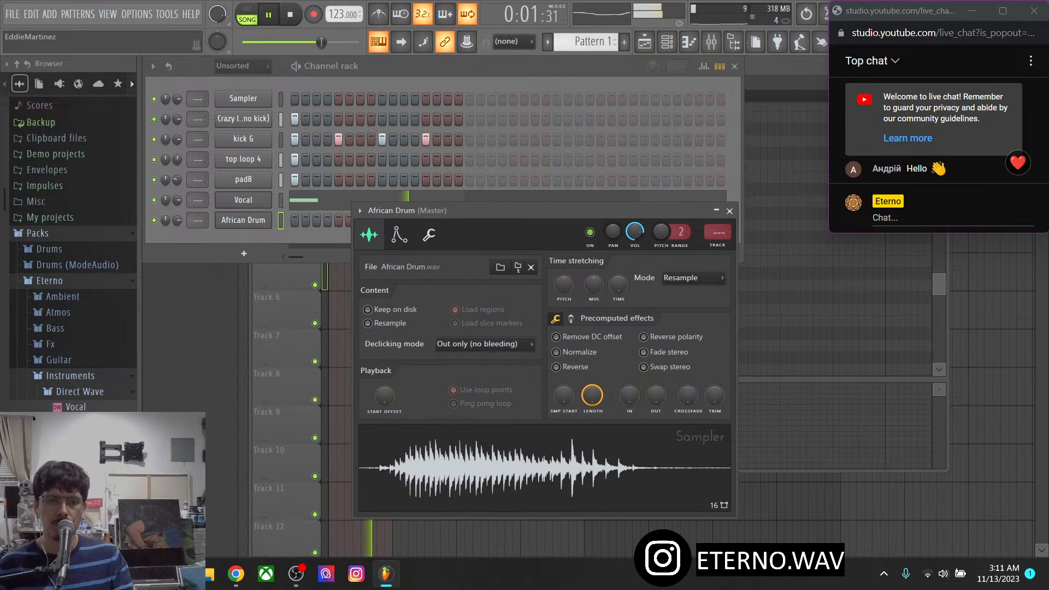
left_click_drag(563, 395, 564, 376)
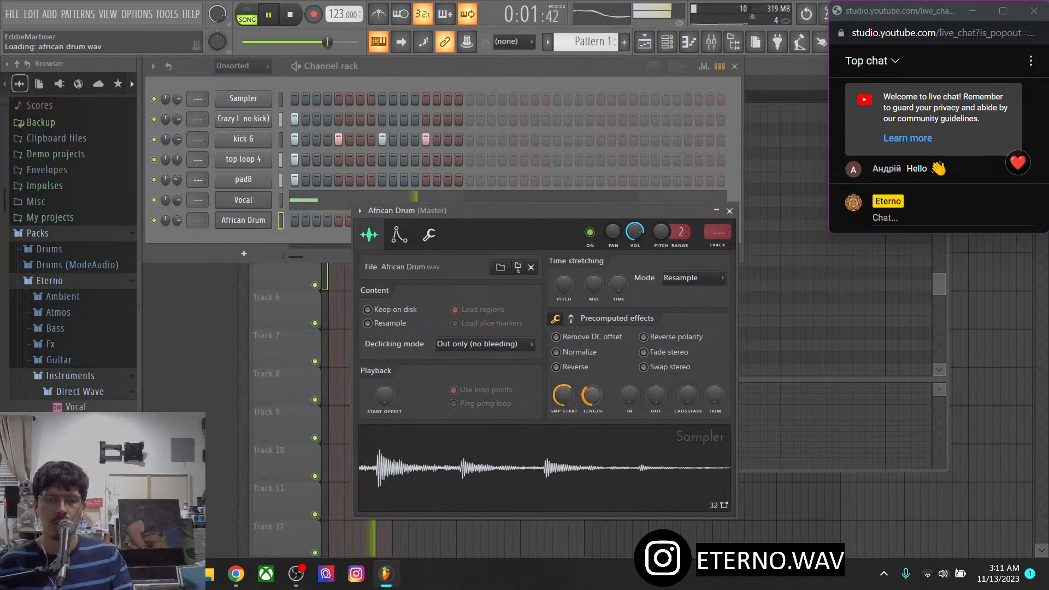
Program African Drum hits on steps 1, 4, 7, 11 and 15 of Pattern 1
left_click(243, 219)
right_click(276, 206)
left_click(299, 299)
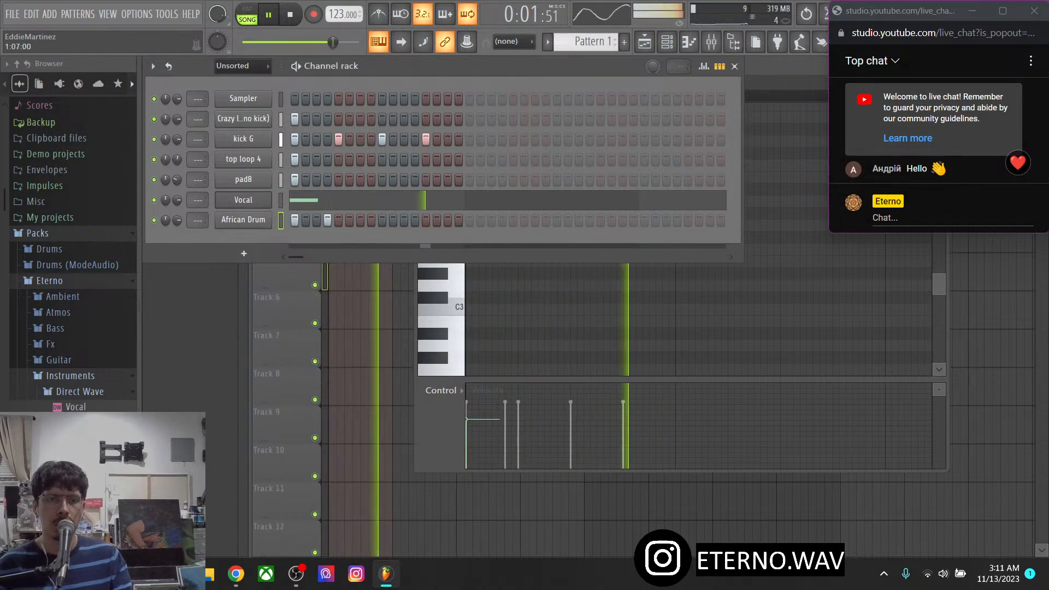
left_click(404, 220)
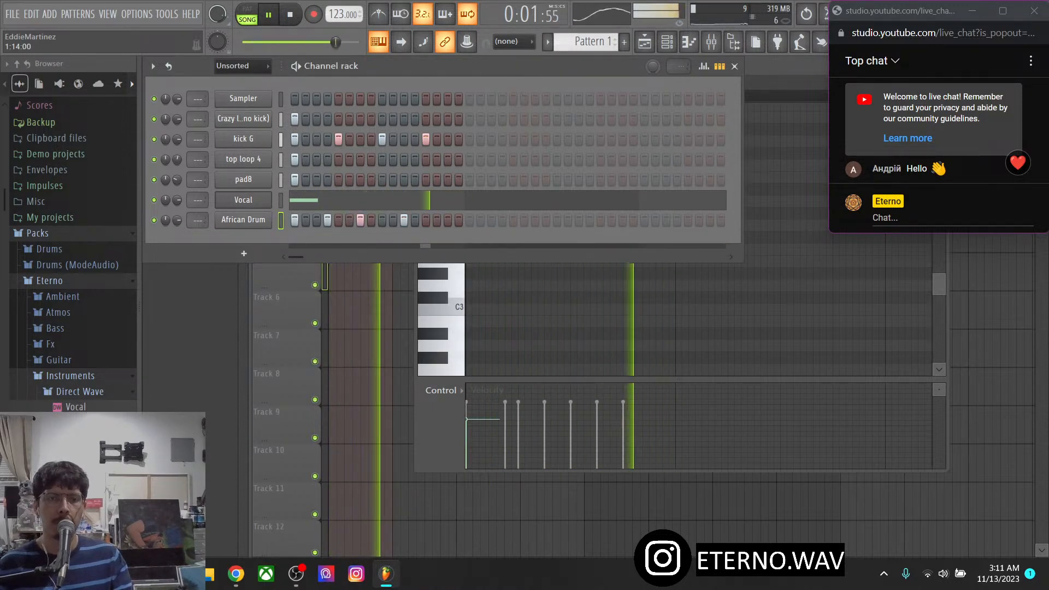
left_click(403, 219)
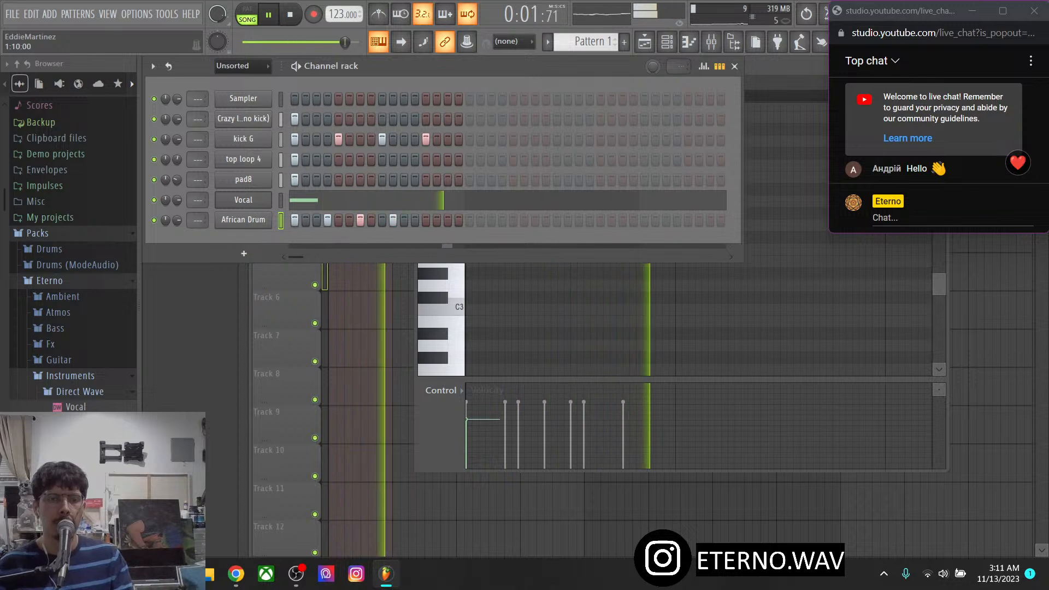
left_click(404, 220)
left_click(448, 221)
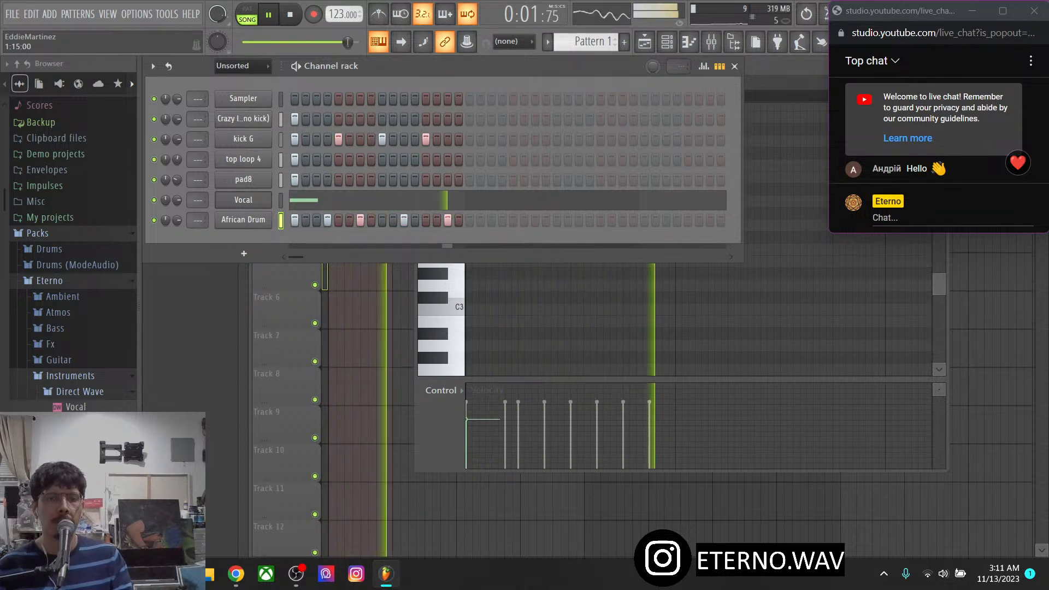
Move the African Drum's last two hits to steps 10 and 13, trying steps 14 and 15 along the way
left_click(403, 220)
left_click(392, 220)
left_click(425, 220)
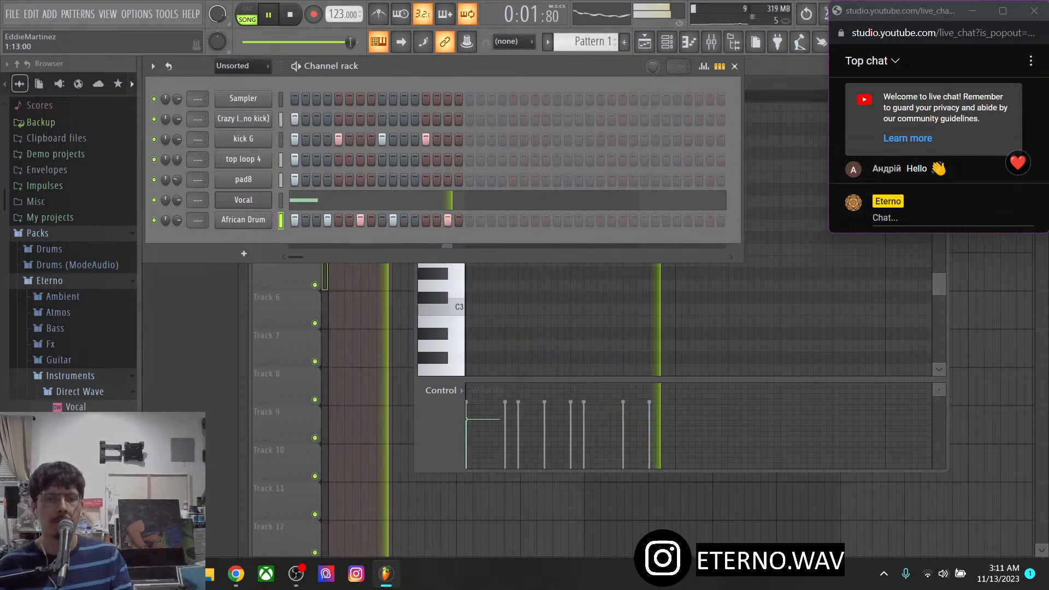
left_click(447, 220)
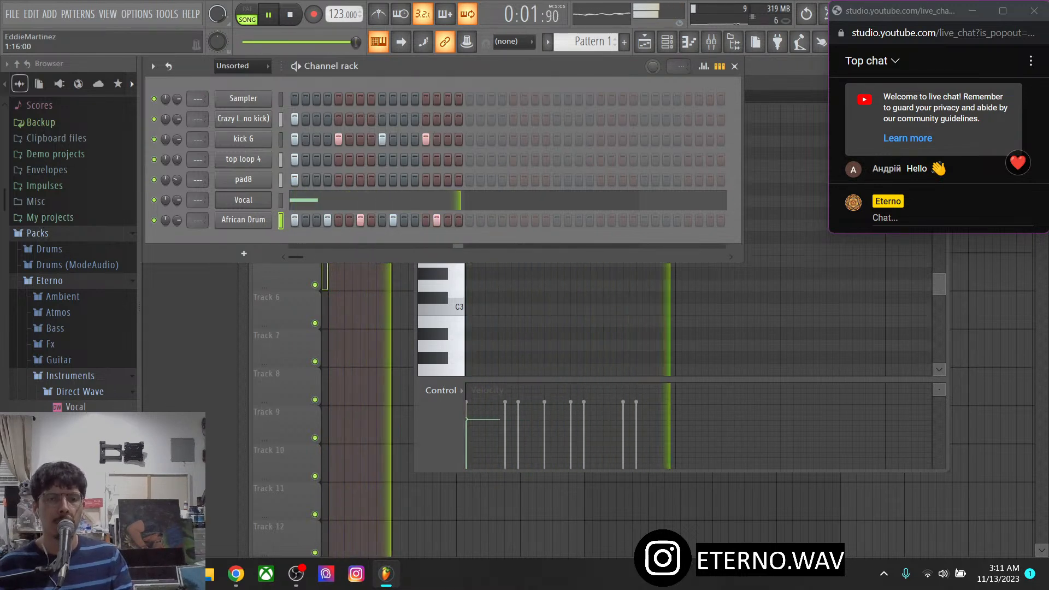
left_click(447, 220)
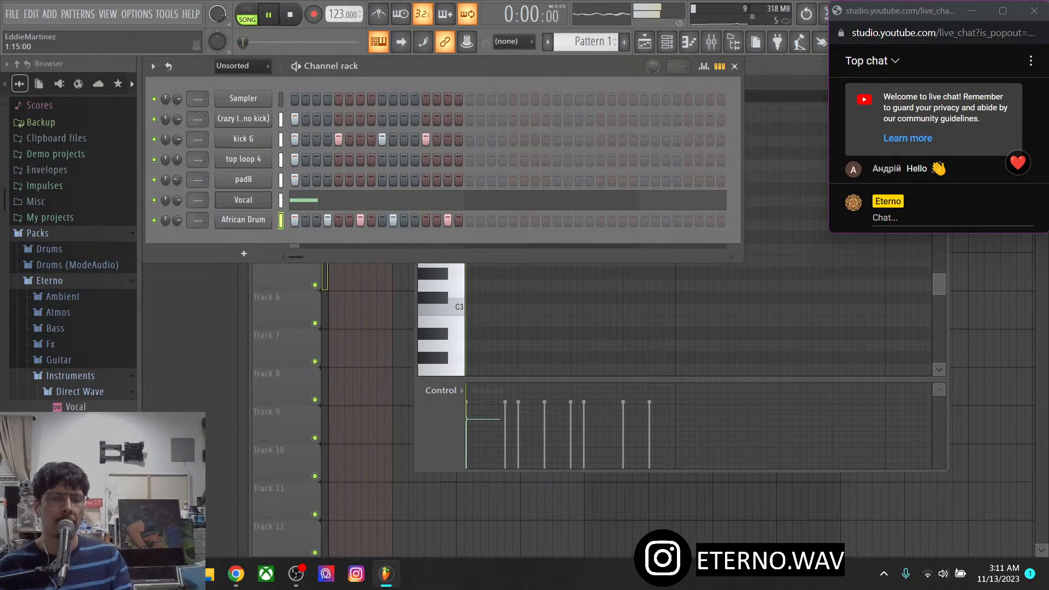
left_click(447, 220)
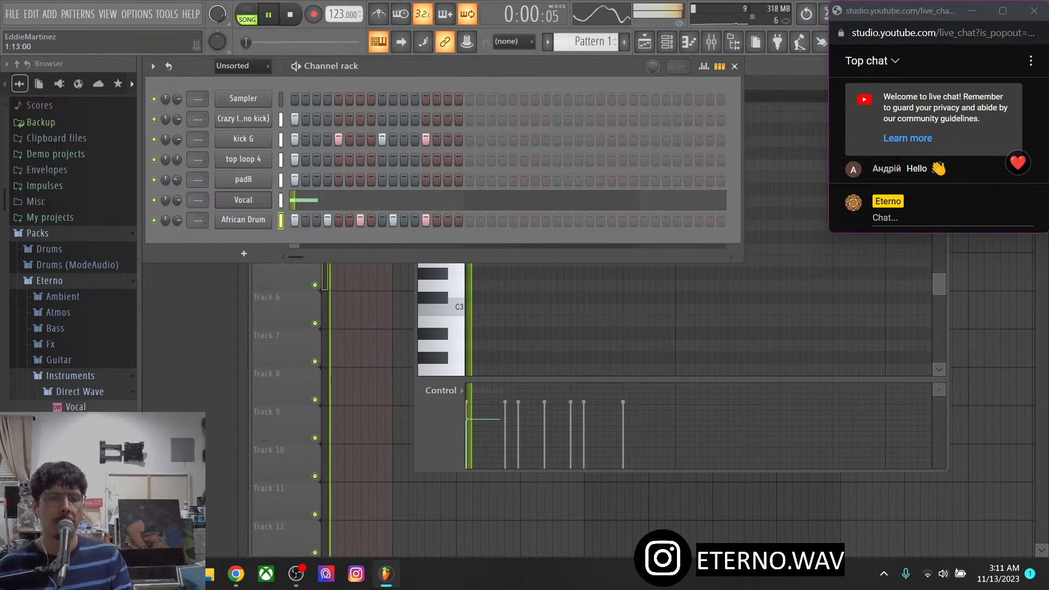
Readjust the African Drum's sample start and length in the Sampler and reset its time stretch multiplier to 100%
left_click(243, 220)
left_click_drag(563, 395, 563, 392)
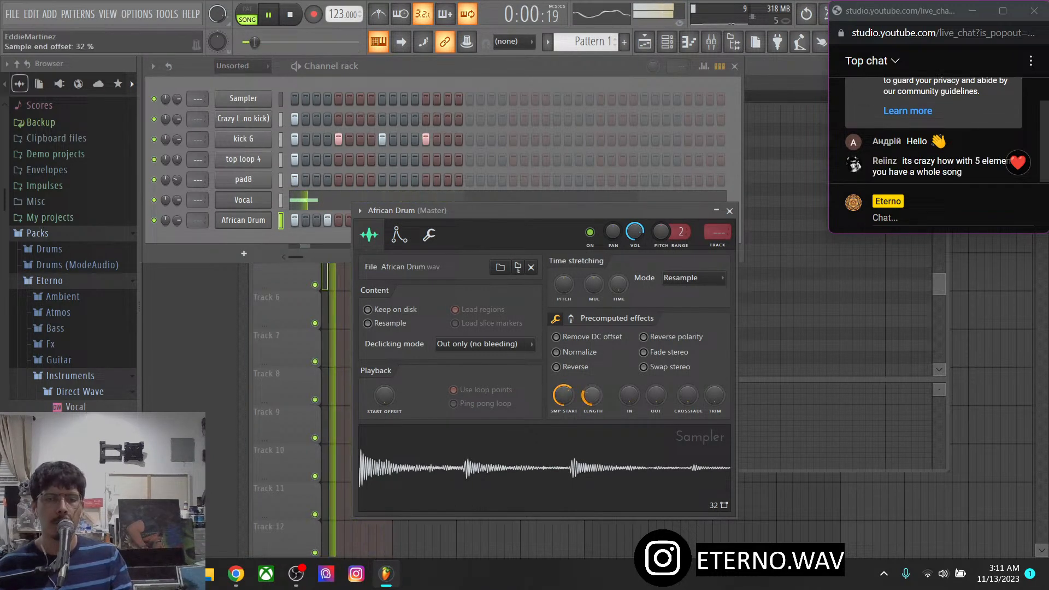
left_click_drag(592, 394, 592, 402)
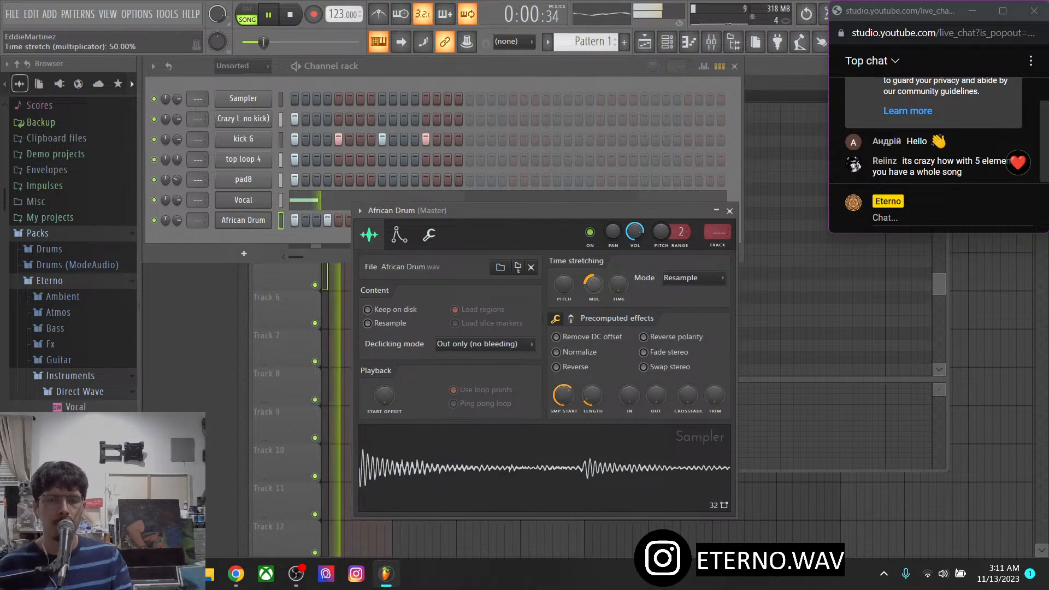
right_click(596, 284)
left_click(614, 292)
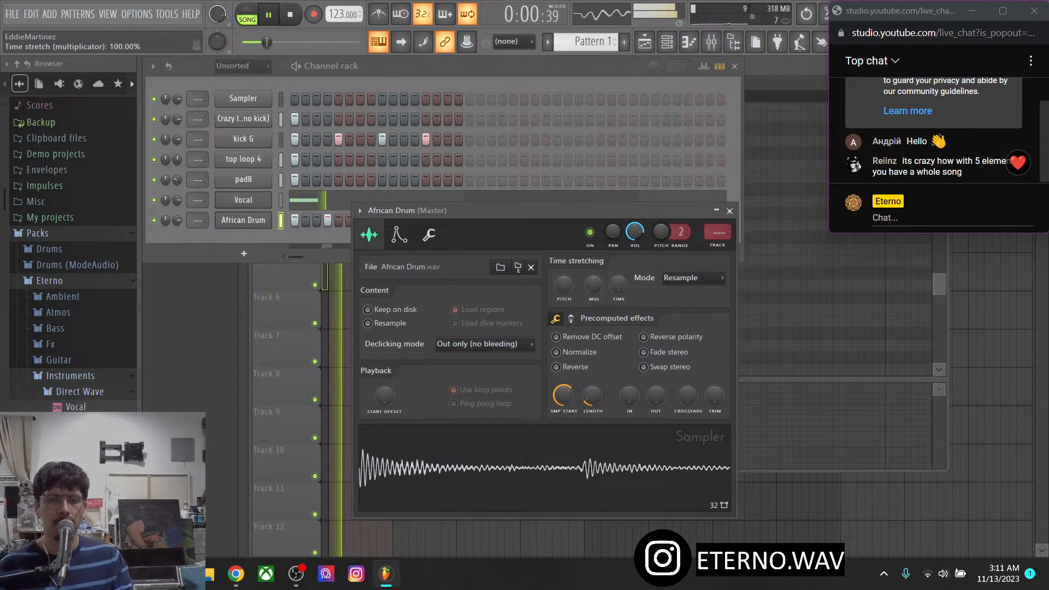
left_click_drag(563, 394, 592, 382)
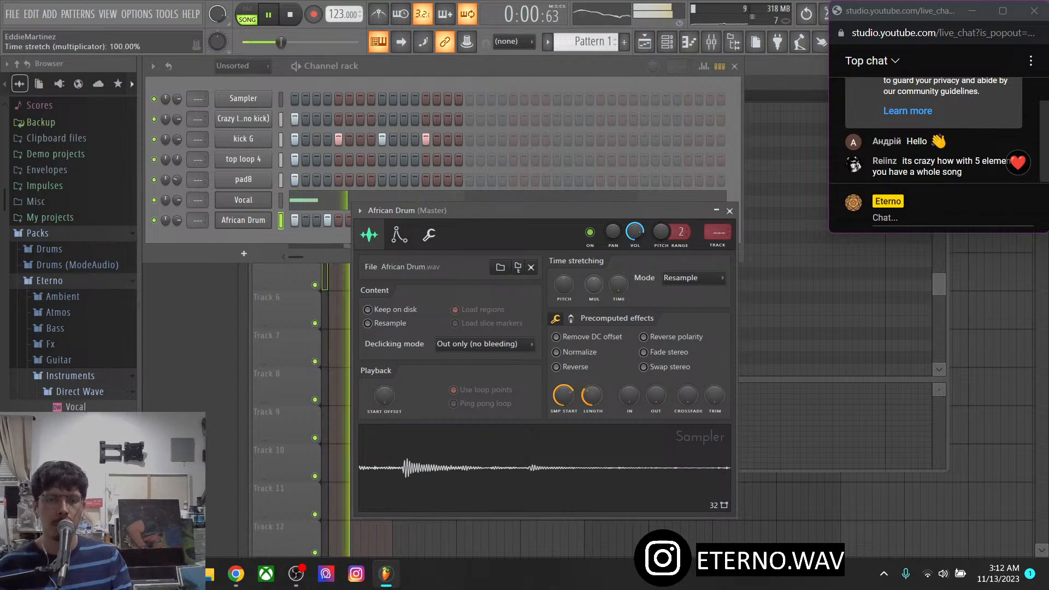
Retrim the African Drum's sample start and shorten its sample length in the Sampler
left_click_drag(563, 394, 563, 399)
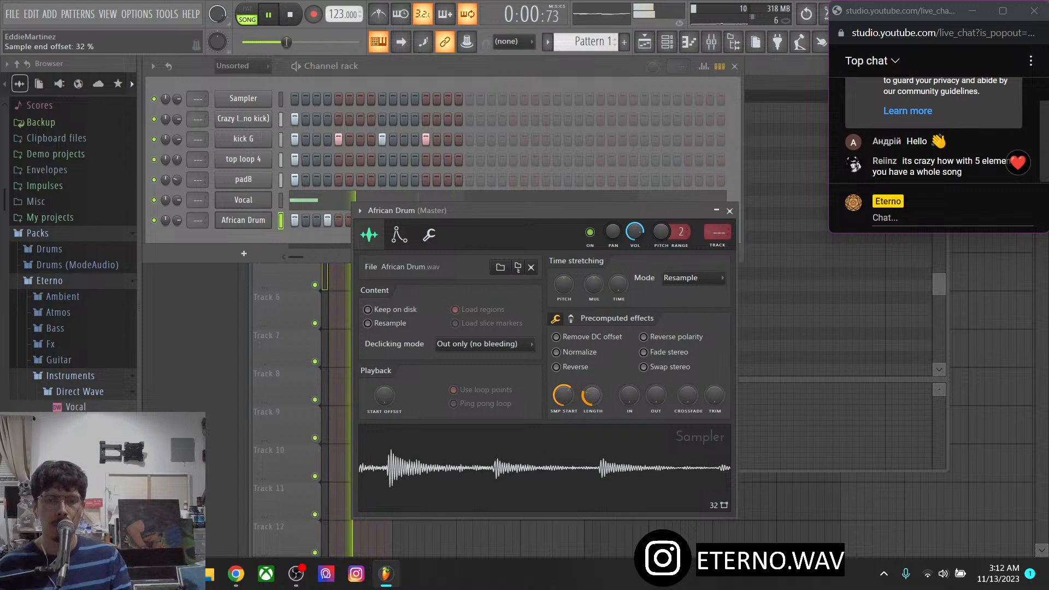
mouse_move(592, 395)
left_mouse_down()
mouse_move(563, 405)
mouse_move(592, 400)
mouse_move(563, 390)
mouse_move(592, 405)
left_mouse_up()
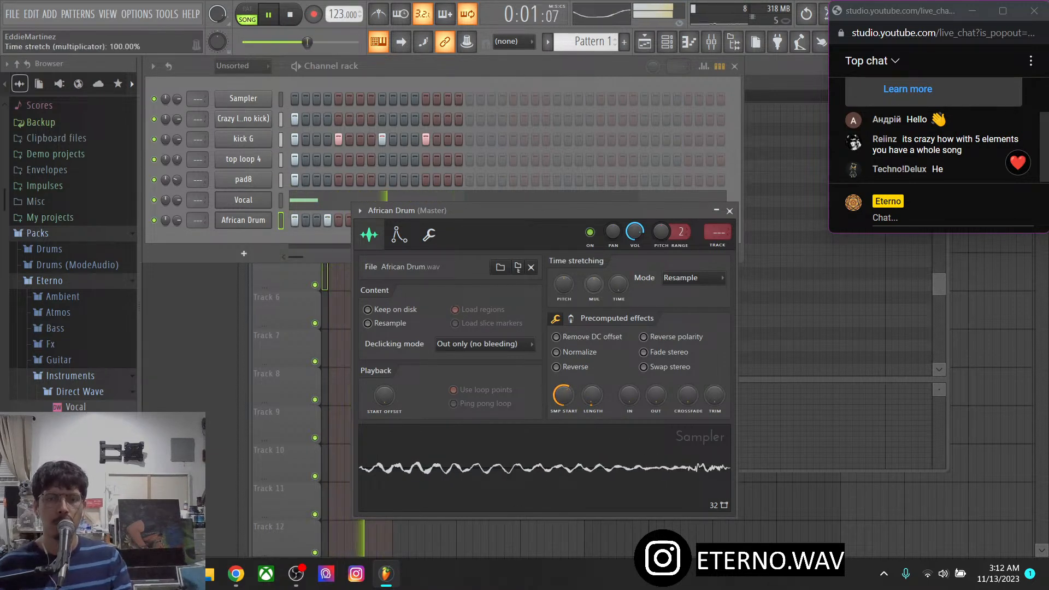
left_click(729, 210)
Give the five African Drum hits varied, reduced velocities in the Channel rack's graph editor
left_click(704, 66)
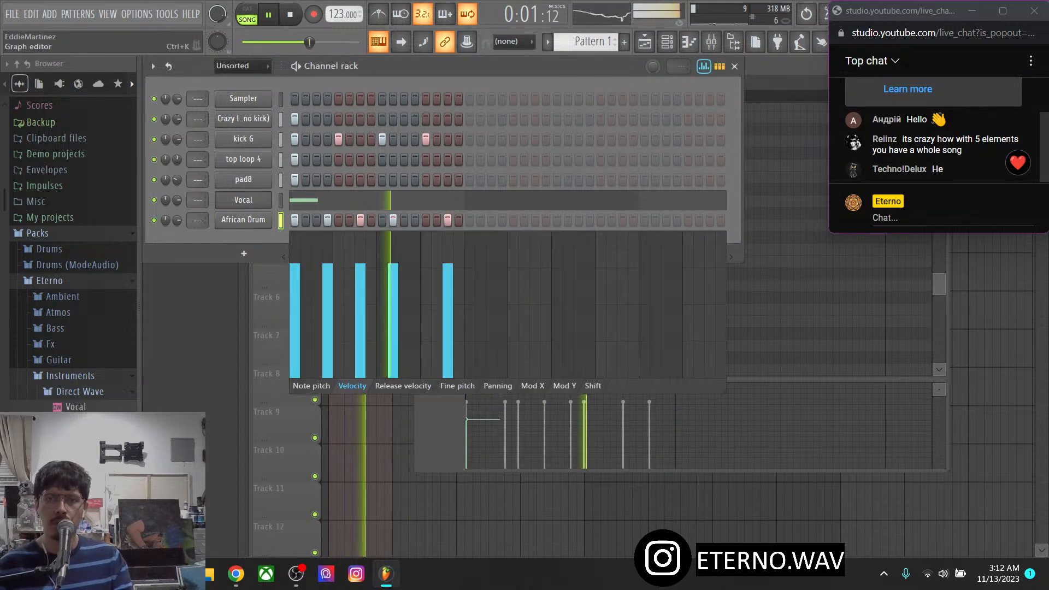
left_click(295, 282)
left_click(327, 300)
left_click(360, 273)
left_click(393, 291)
left_click(447, 280)
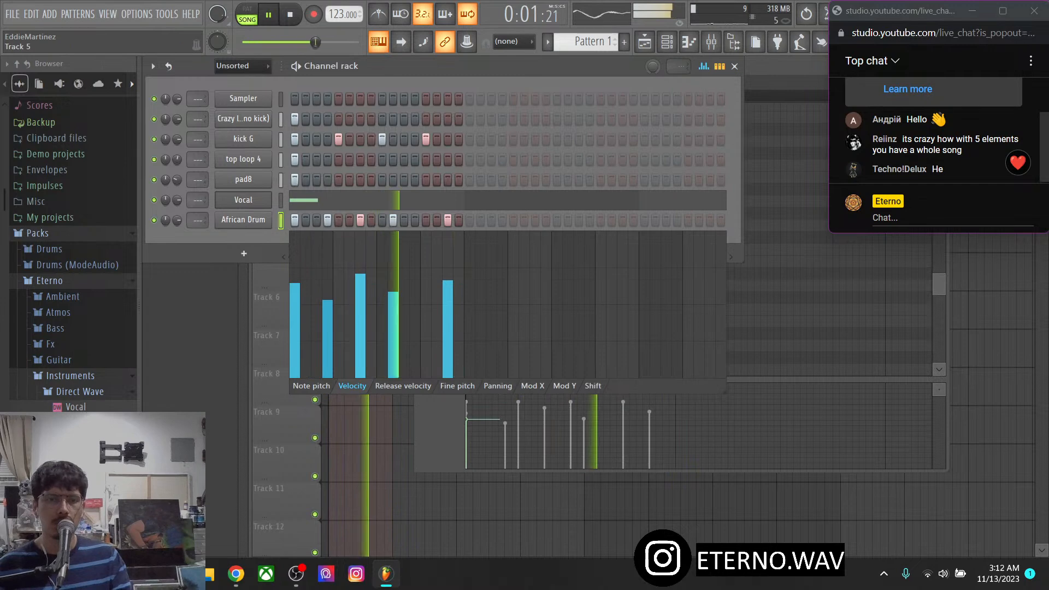
Normalize the African Drum sample and adjust its filter's Mod Y bandwidth
left_click(243, 221)
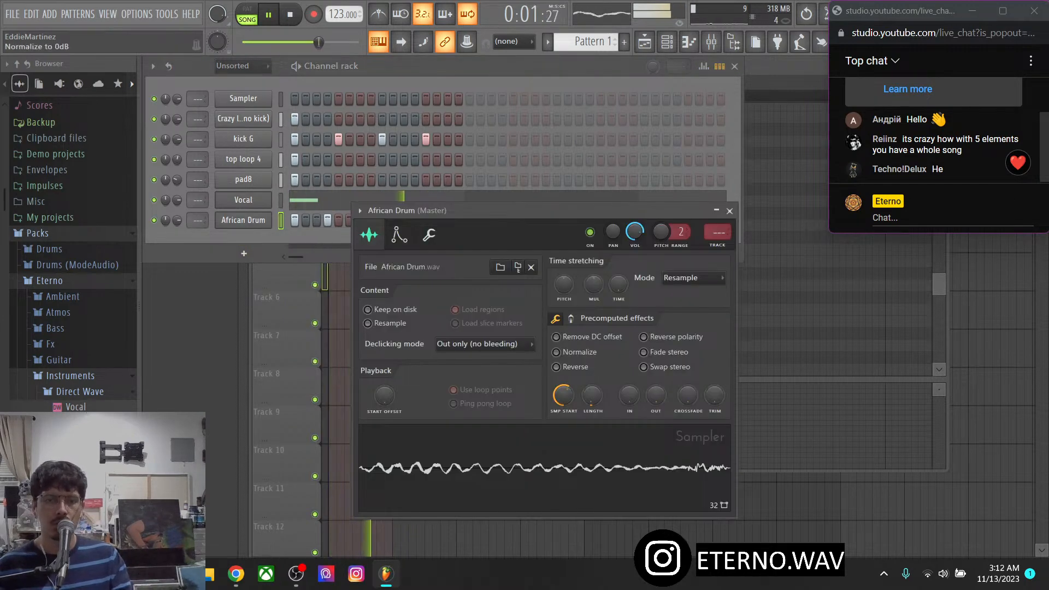
left_click(556, 352)
left_click(556, 351)
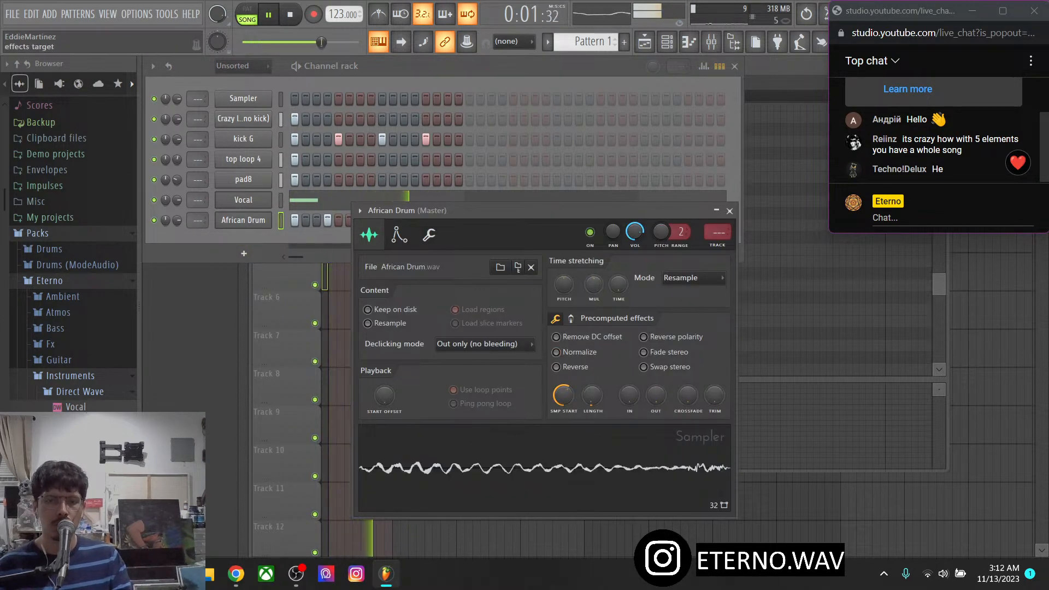
left_click(556, 352)
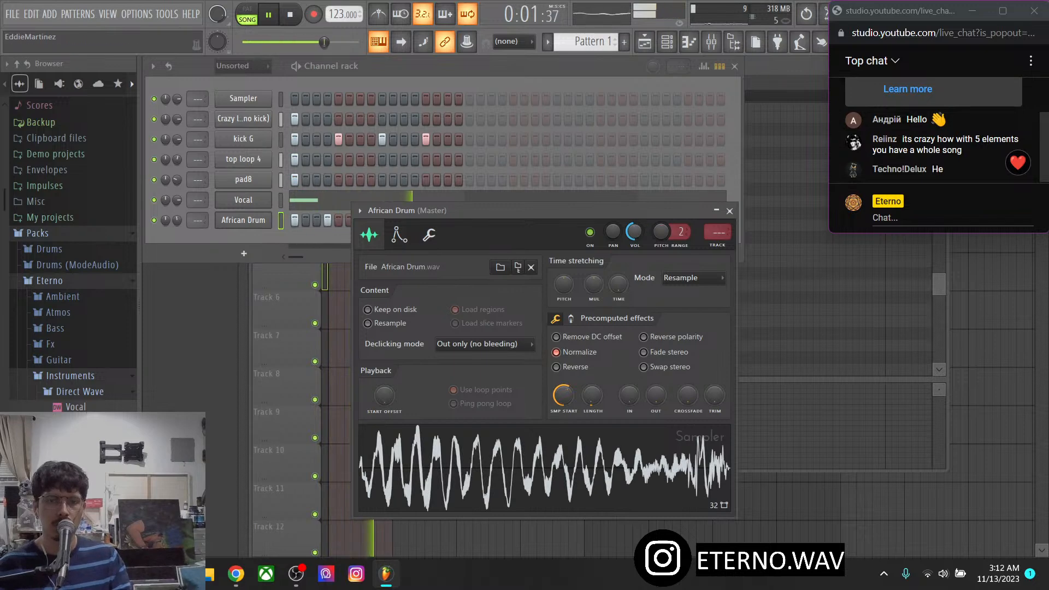
left_click(400, 235)
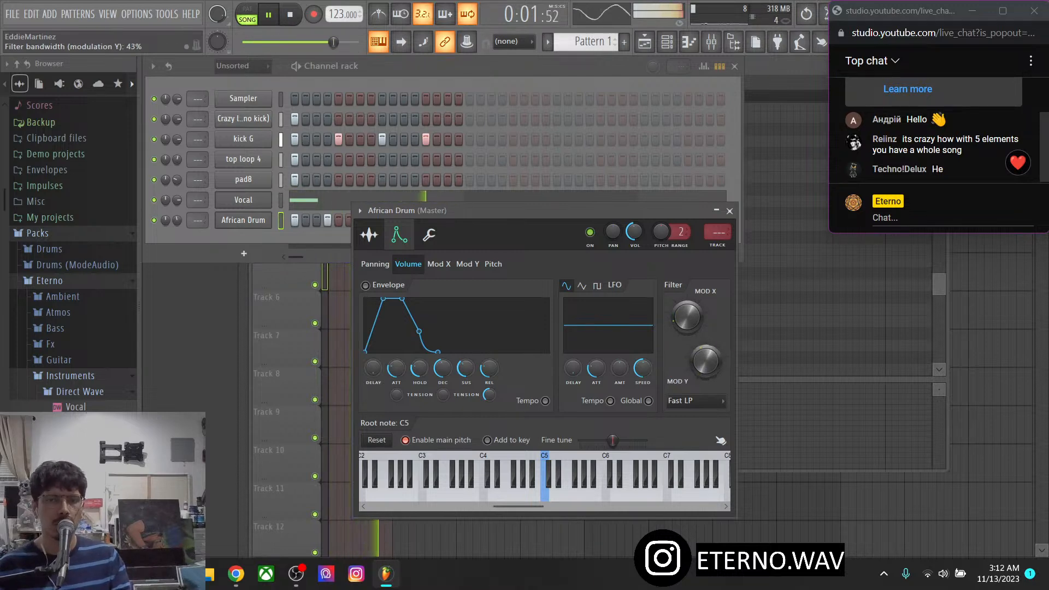
left_click(729, 210)
Vary the Mod X and Mod Y values across the five African Drum hits in the graph editor
left_click(704, 66)
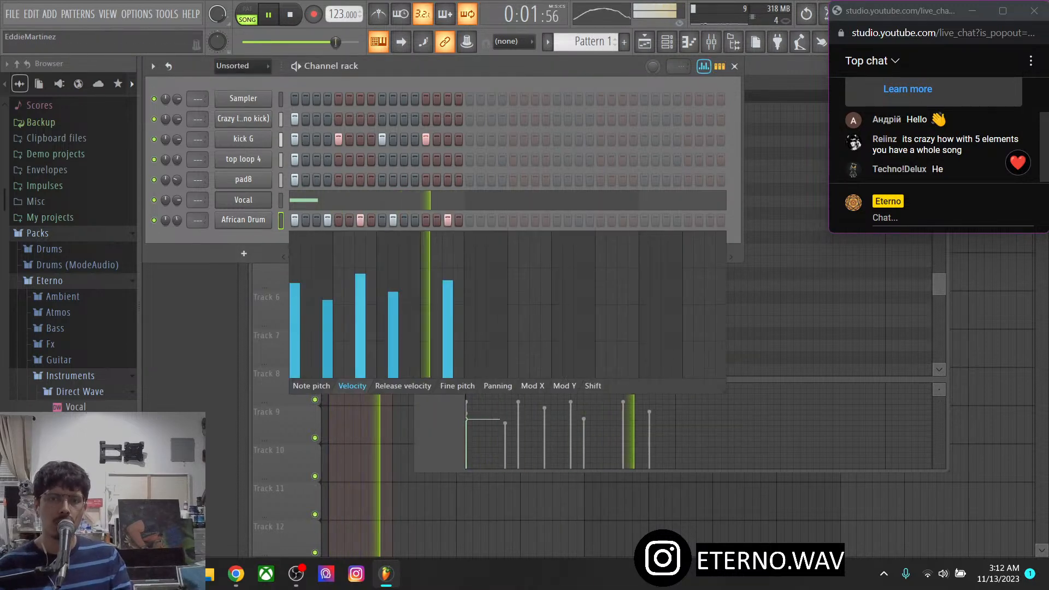
left_click(532, 386)
mouse_move(295, 324)
left_mouse_down()
mouse_move(359, 298)
mouse_move(392, 267)
mouse_move(448, 333)
left_mouse_up()
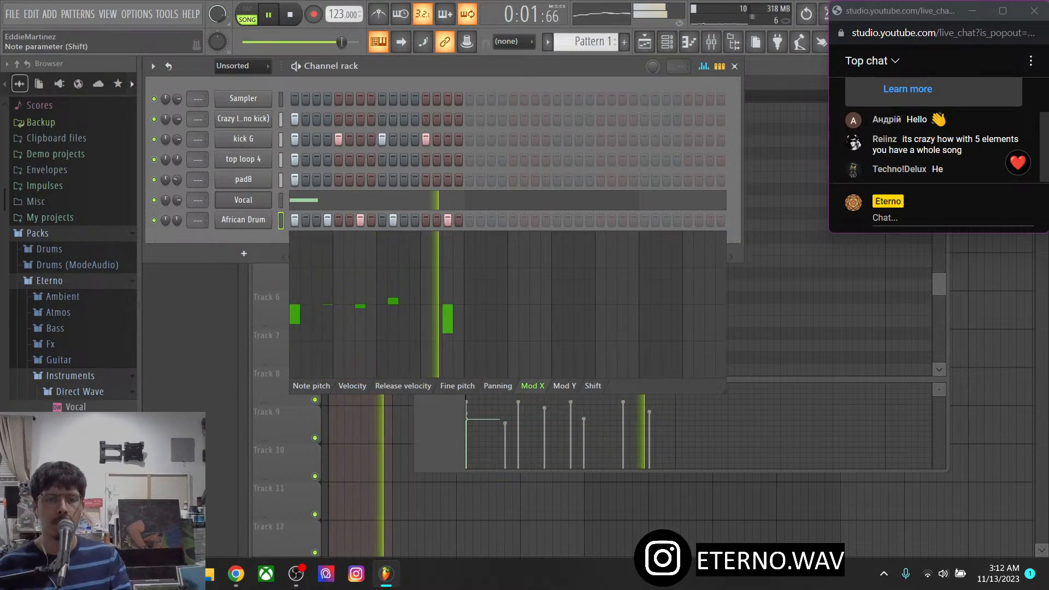
left_click(564, 386)
mouse_move(295, 295)
left_mouse_down()
mouse_move(360, 250)
mouse_move(448, 250)
mouse_move(457, 334)
left_mouse_up()
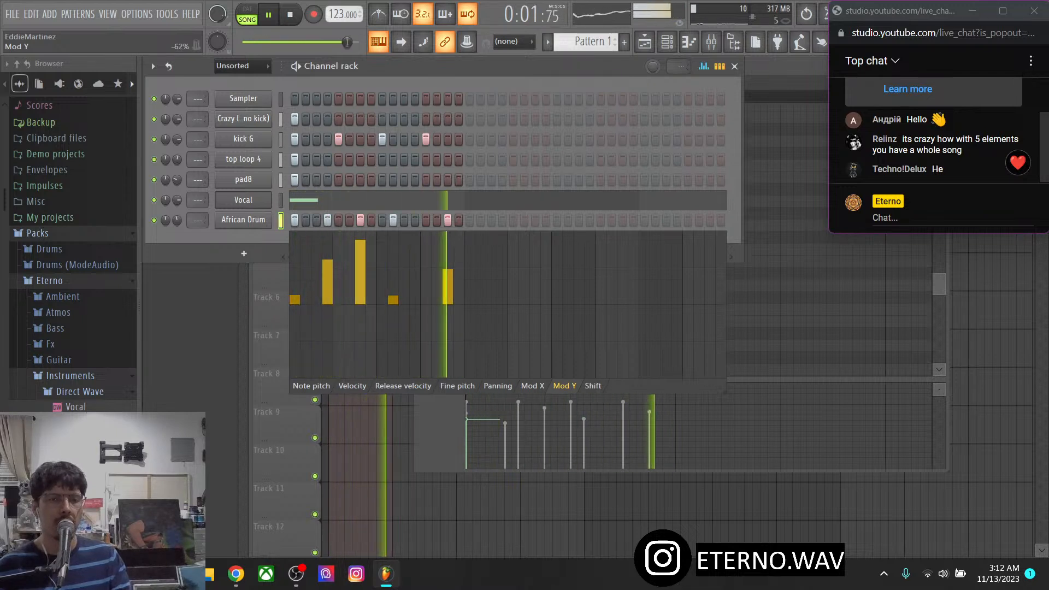
left_click(533, 386)
mouse_move(295, 287)
left_mouse_down()
mouse_move(392, 259)
mouse_move(448, 280)
mouse_move(393, 302)
left_mouse_up()
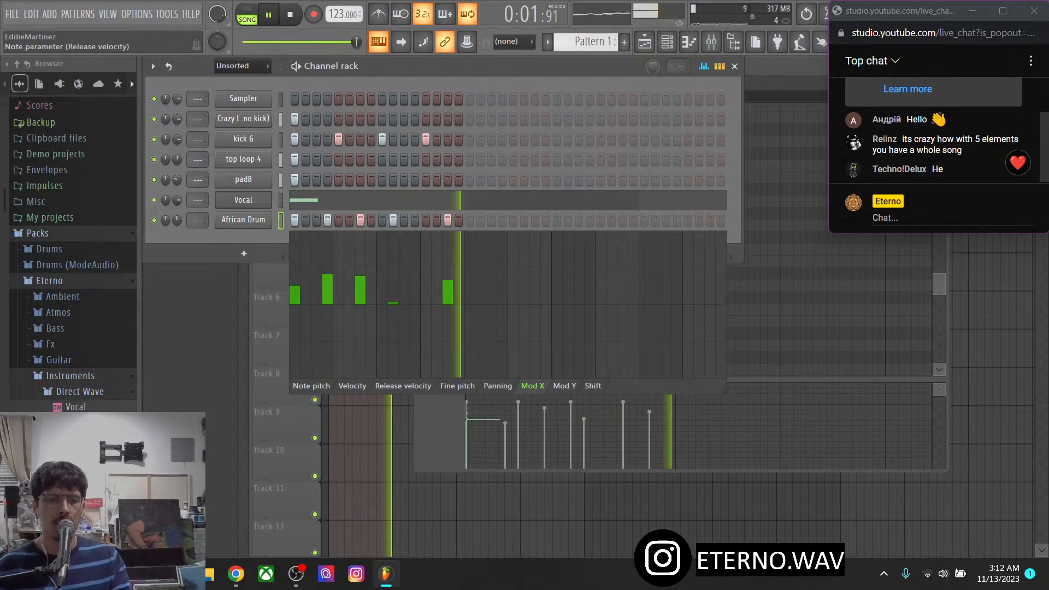
Lower the fine pitch of the five African Drum hits by differing amounts, trying raised pitches along the way
left_click(457, 386)
mouse_move(295, 306)
left_mouse_down()
mouse_move(392, 308)
mouse_move(448, 295)
left_mouse_up()
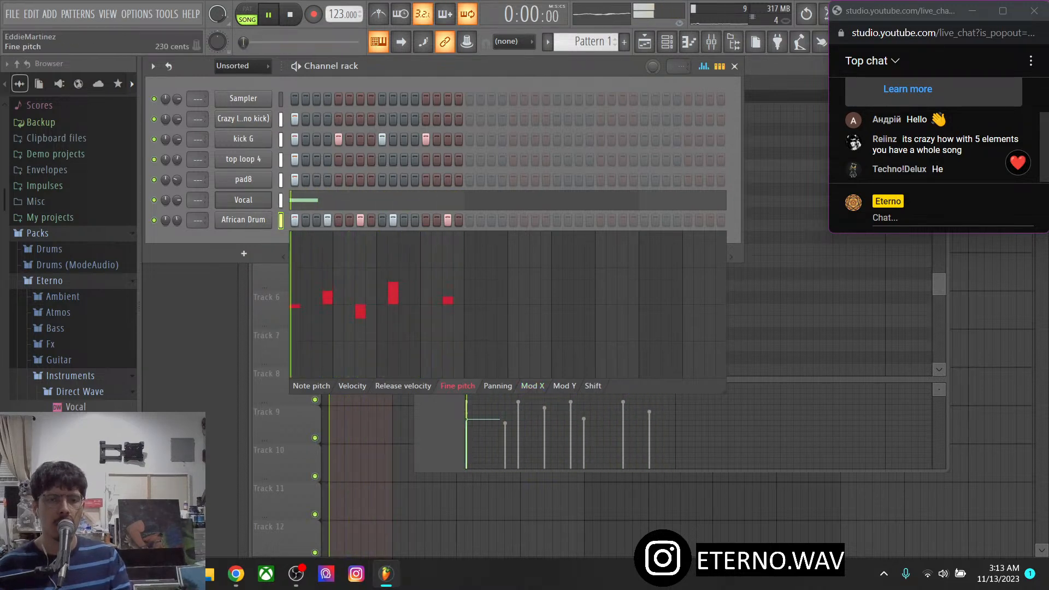
left_click_drag(295, 280, 328, 265)
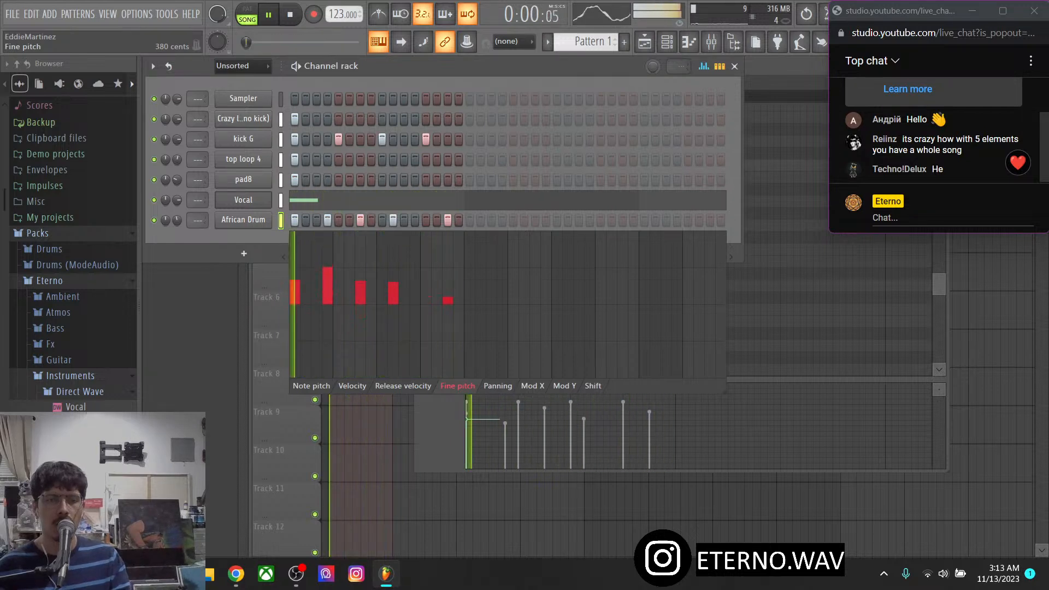
left_click_drag(361, 306, 447, 337)
left_click_drag(360, 348, 448, 327)
left_click_drag(295, 339, 393, 341)
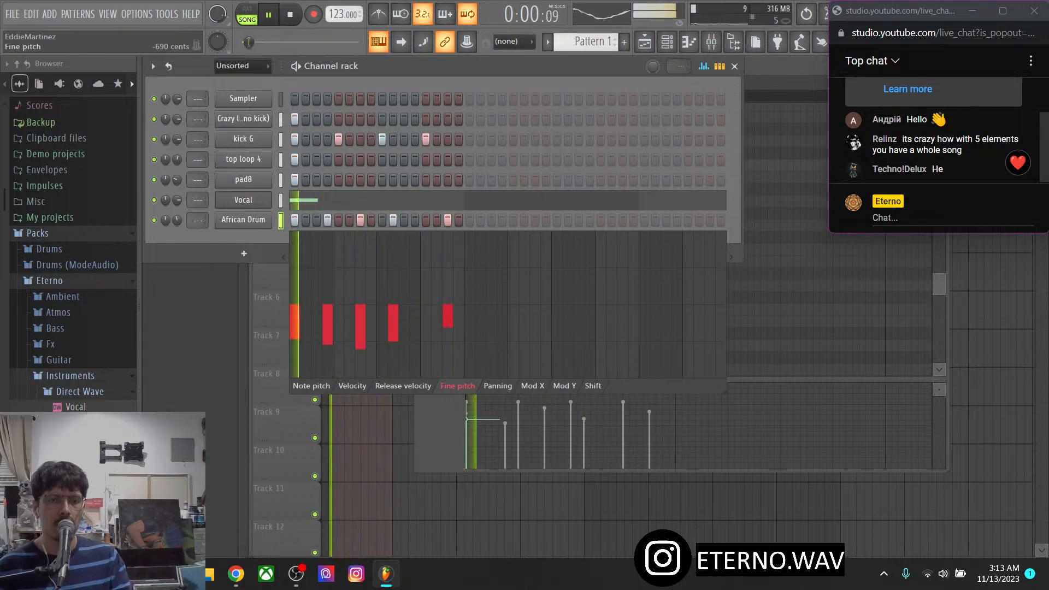
left_click_drag(328, 340, 448, 359)
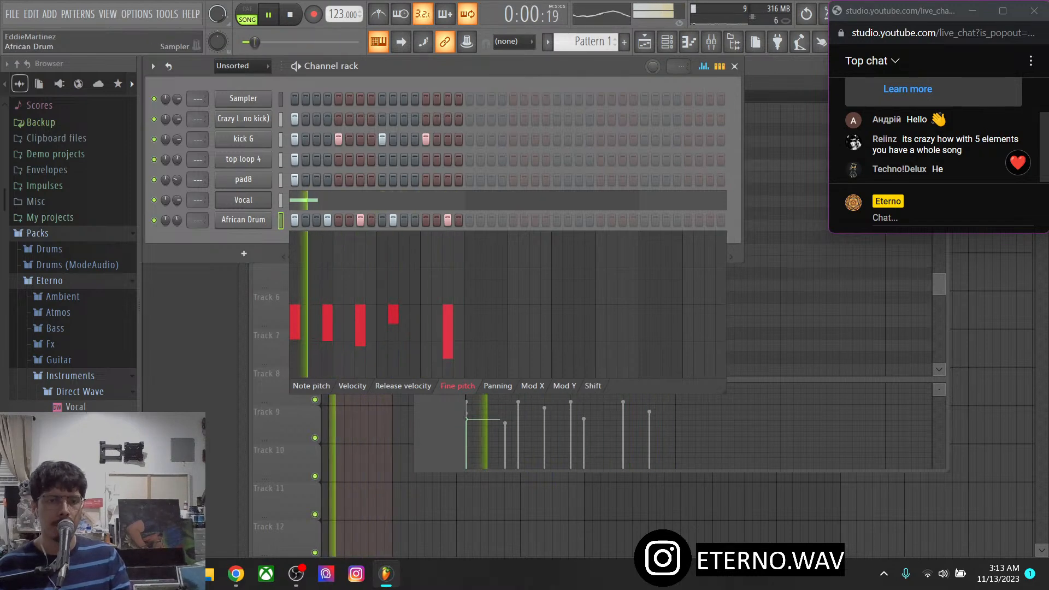
Change the African Drum's filter type to LPx2 and set its Mod Y bandwidth to 9%
left_click(243, 220)
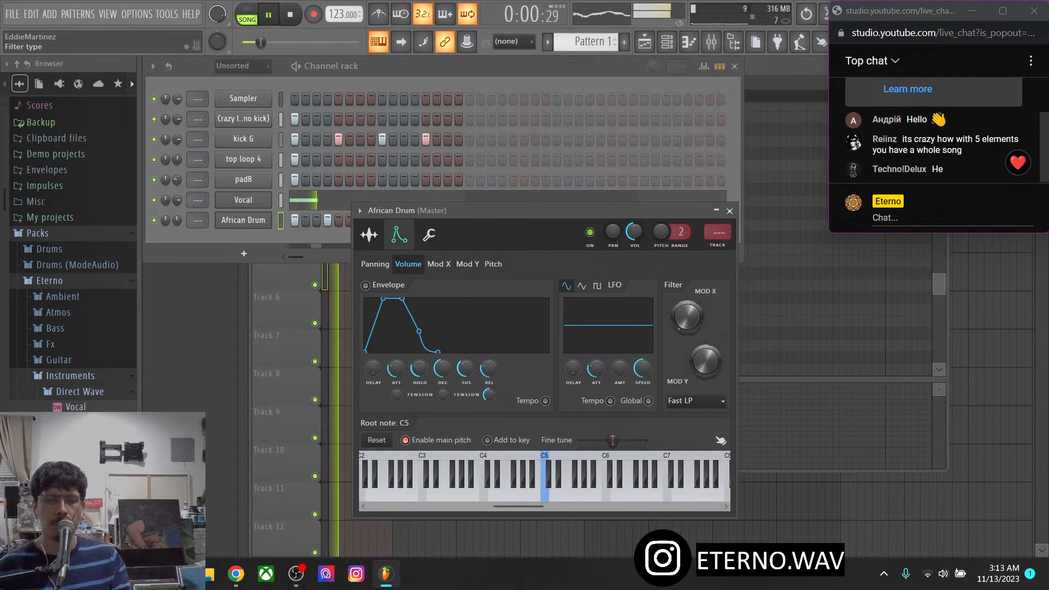
left_click(694, 401)
left_click(676, 475)
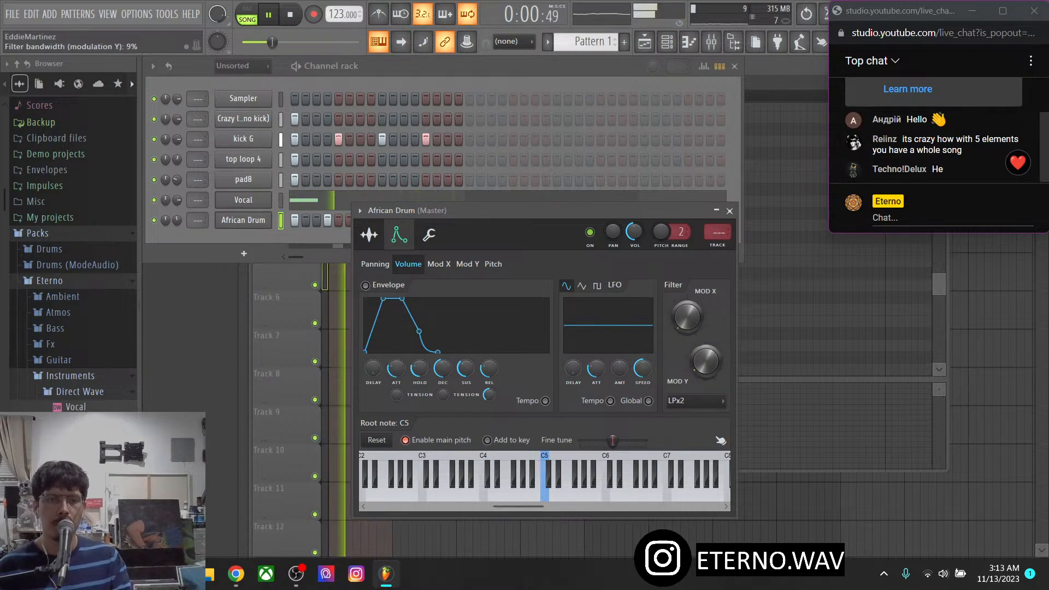
Set the African Drum's time stretching mode to Auto, trying a -300 cents pitch shift before resetting the pitch
left_click(368, 235)
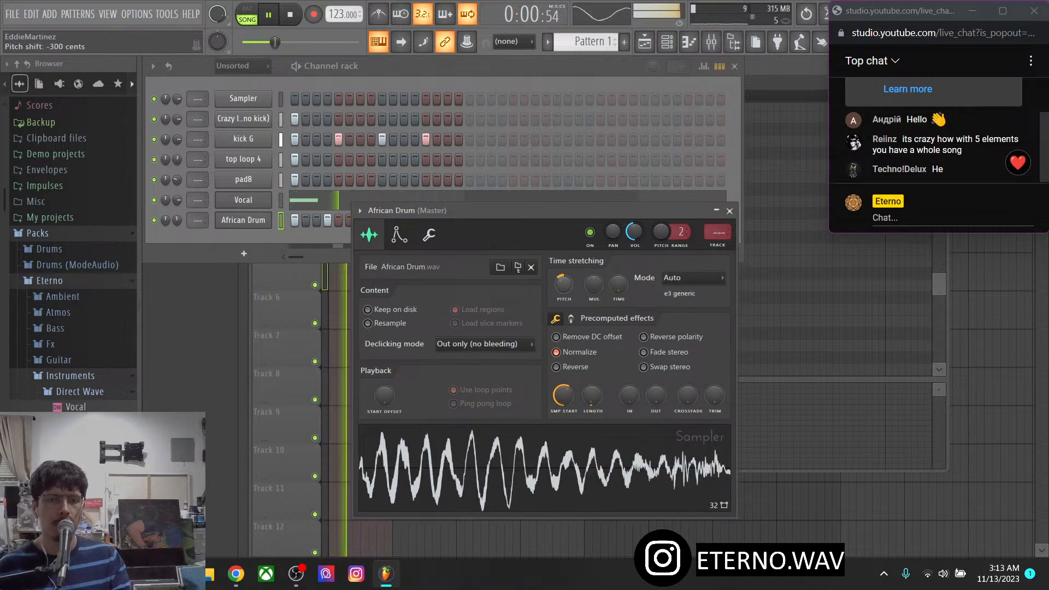
right_click(566, 283)
left_click(582, 291)
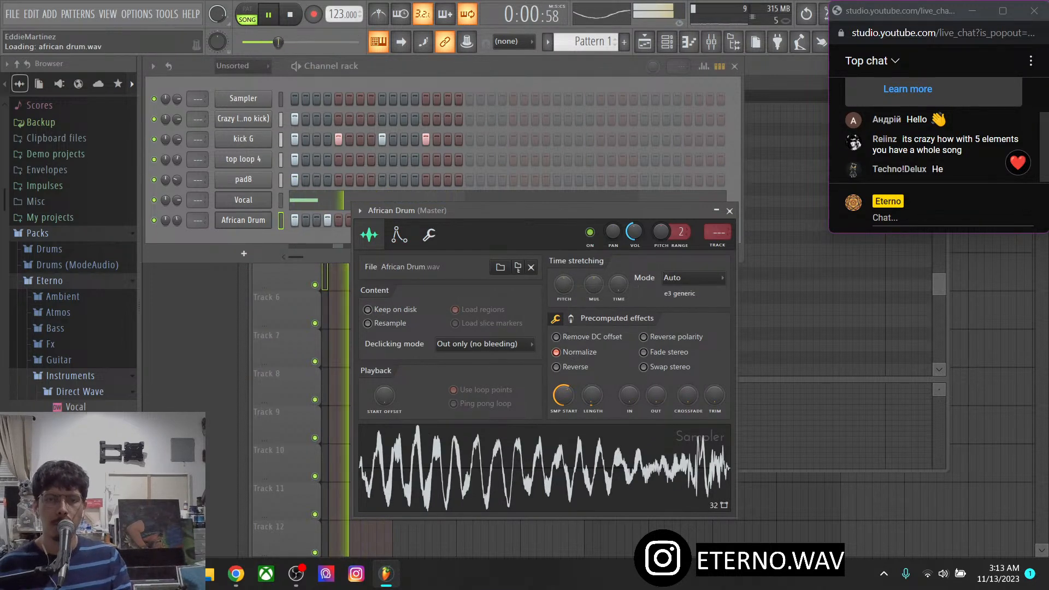
Change the African Drum's time stretch multiplier and readjust its sample start and length
left_click_drag(594, 284, 594, 306)
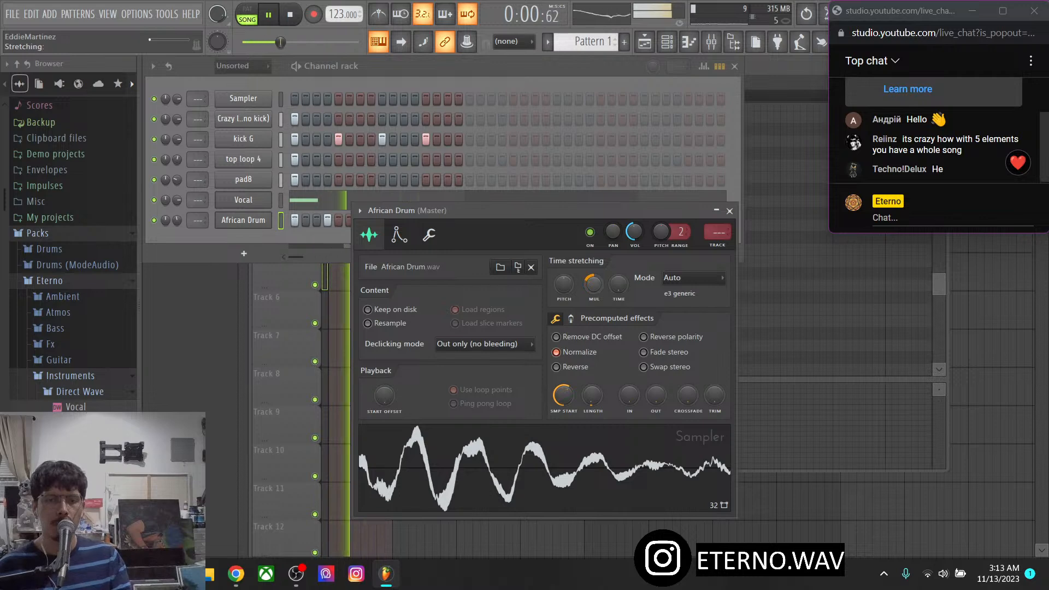
left_click_drag(563, 394, 591, 398)
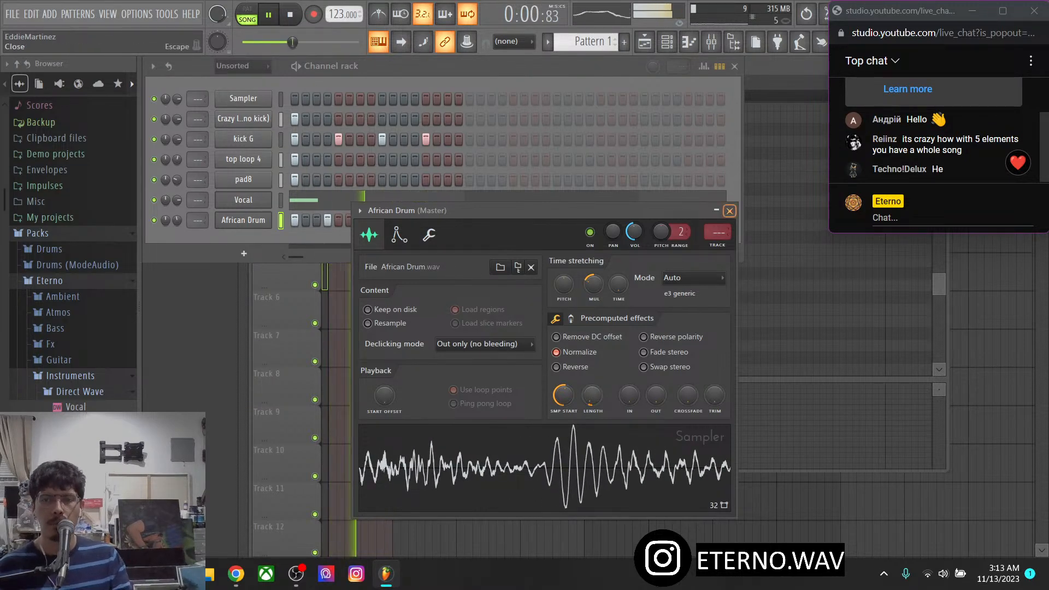
left_click(729, 211)
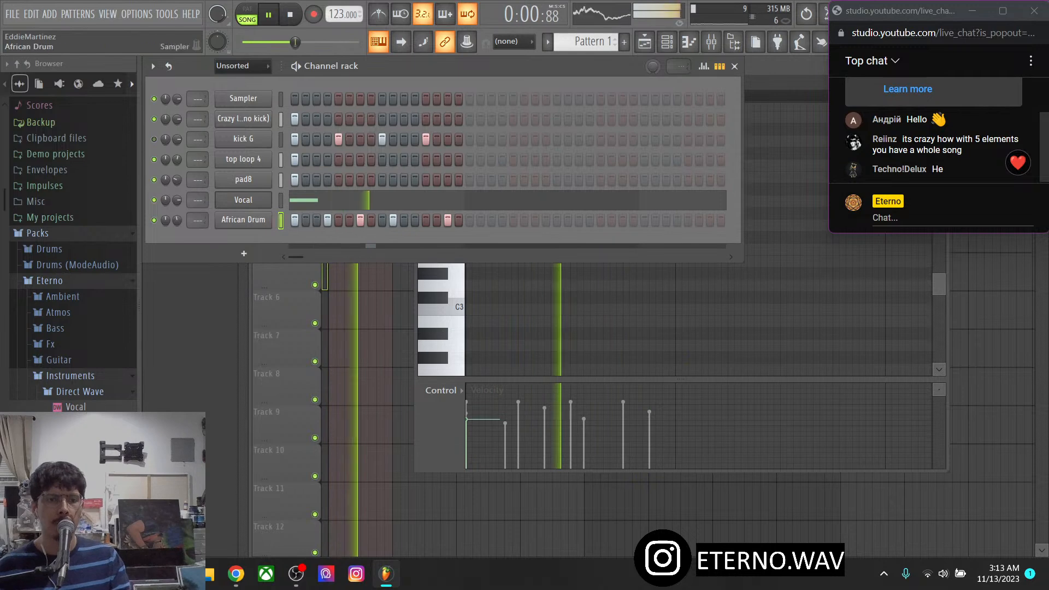
Open the crowd talking audio clip from Track 2 and check its sample and level adjustment settings
left_click(286, 280)
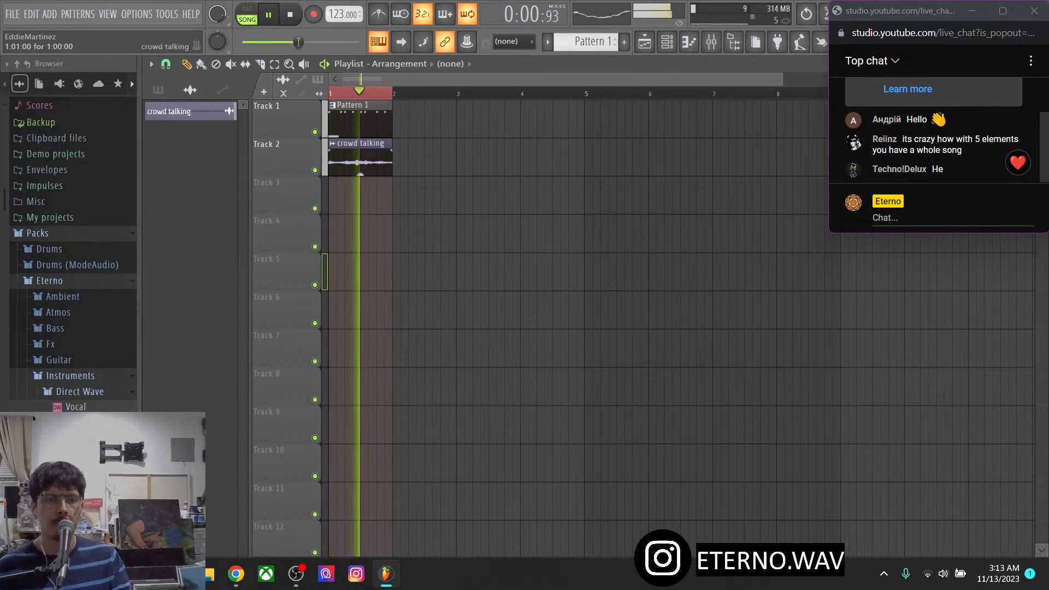
double_click(359, 157)
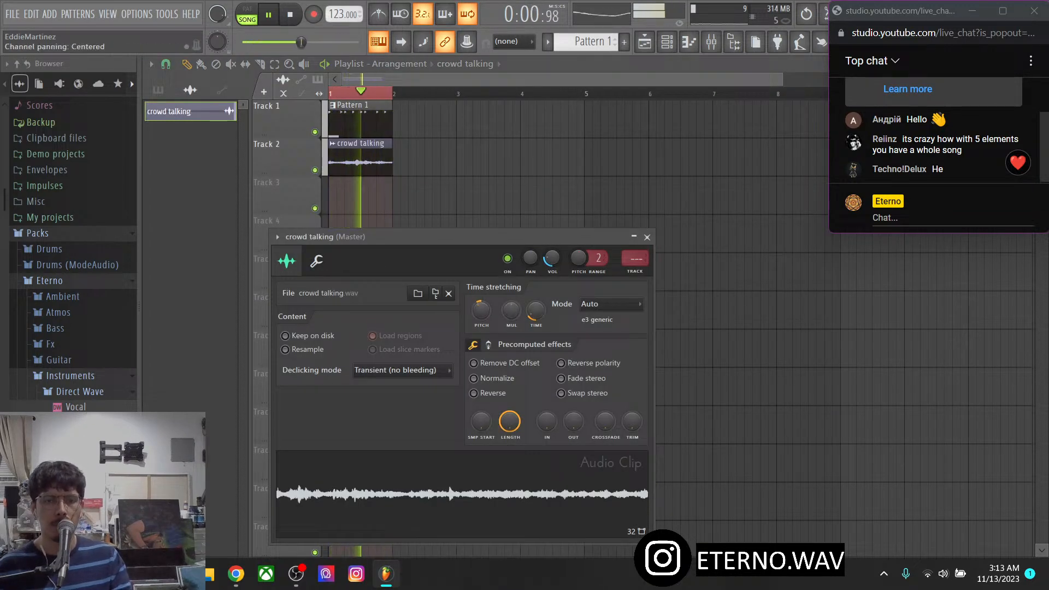
left_click(316, 261)
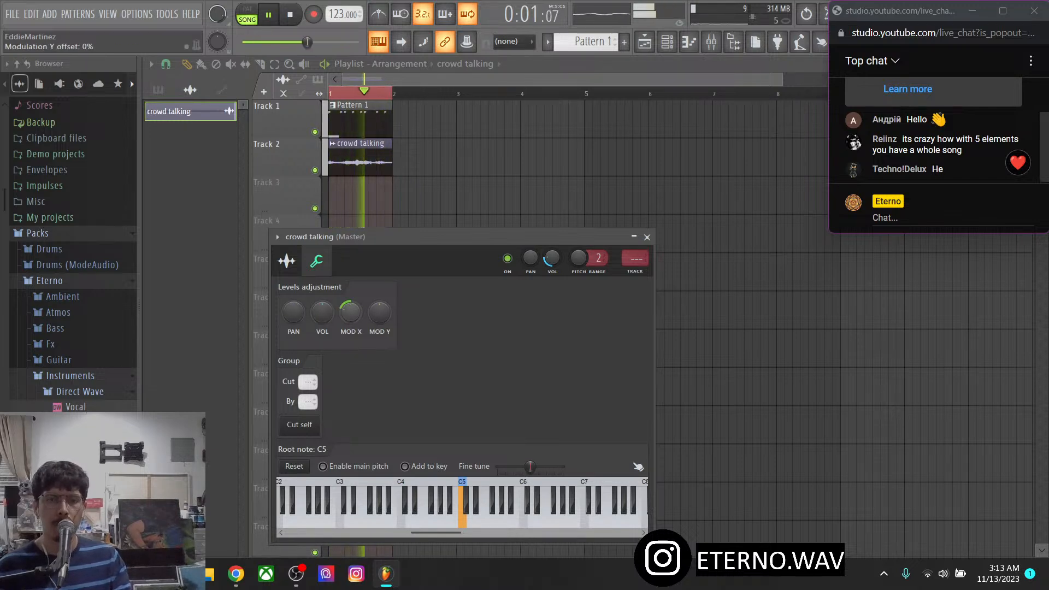
left_click(646, 237)
Bring back the Channel rack and filter it to the Unsorted channels
left_click(645, 42)
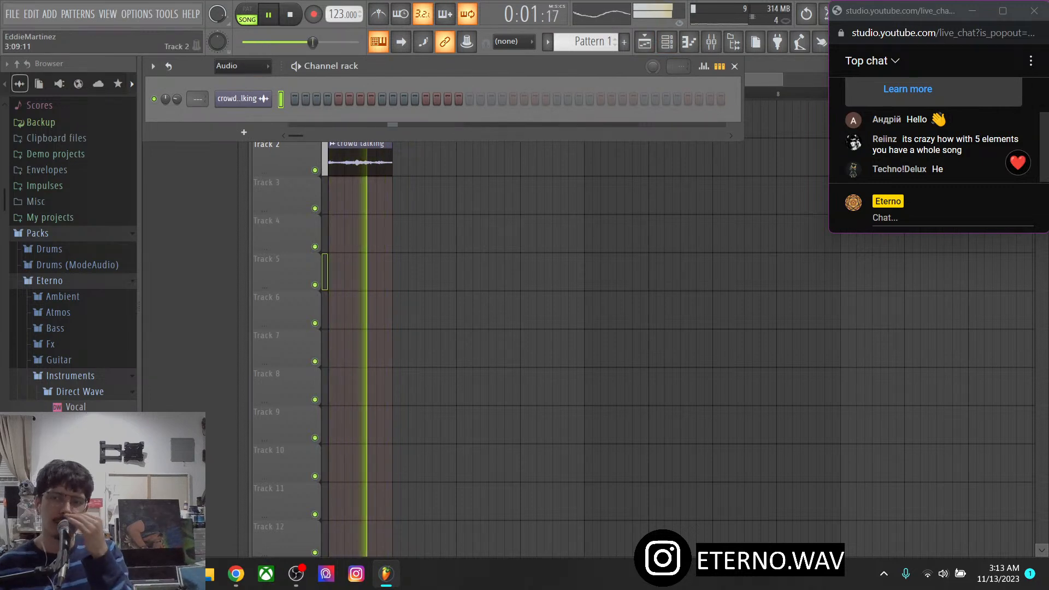
left_click(242, 65)
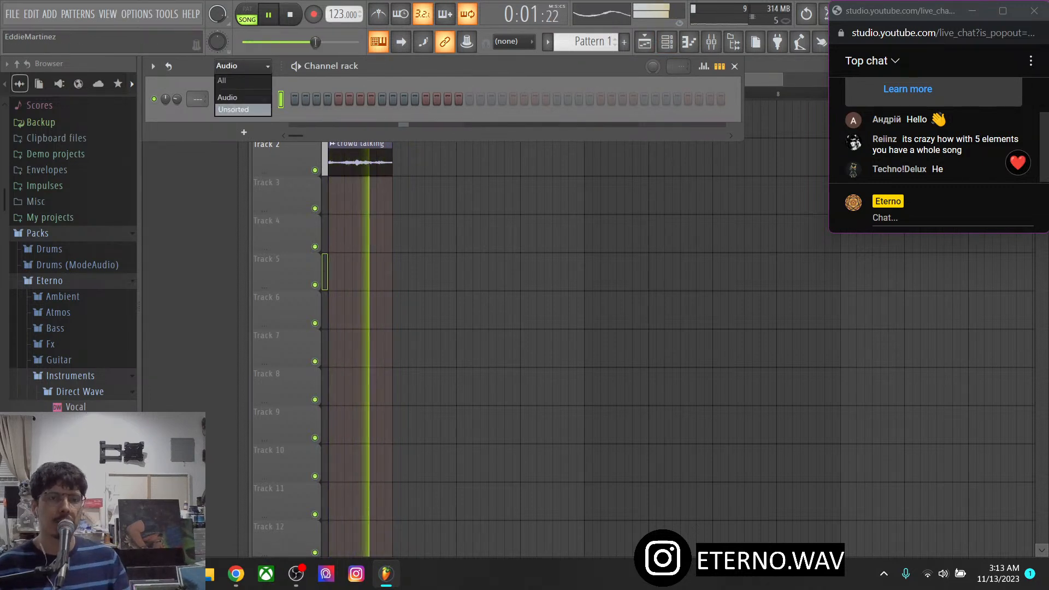
left_click(233, 109)
Browse the Eterno pack's subfolders from Ambient through Kicks, expanding and collapsing each to show its contents
left_click(50, 281)
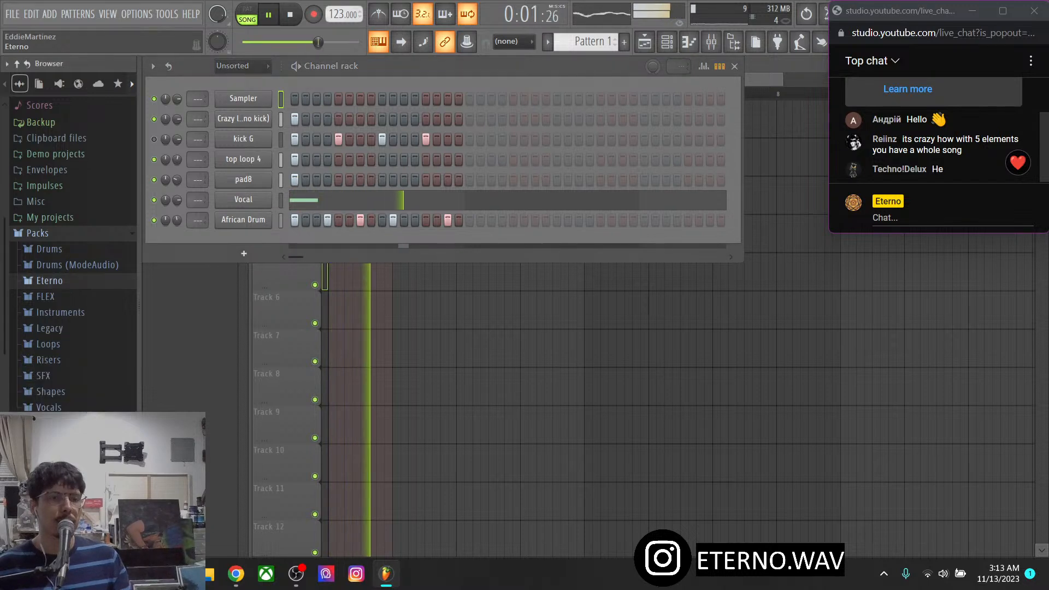
left_click(50, 281)
left_click(70, 316)
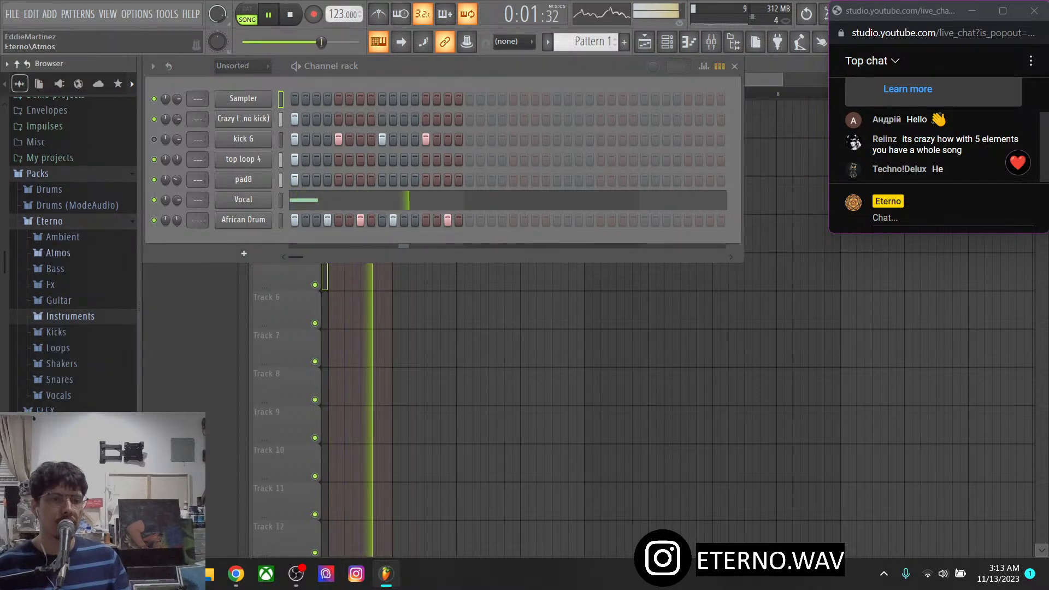
left_click(62, 236)
left_click(62, 237)
left_click(58, 252)
left_click(58, 252)
left_click(55, 269)
left_click(55, 268)
left_click(50, 284)
left_click(50, 284)
left_click(59, 300)
left_click(58, 300)
left_click(70, 316)
left_click(70, 315)
left_click(55, 332)
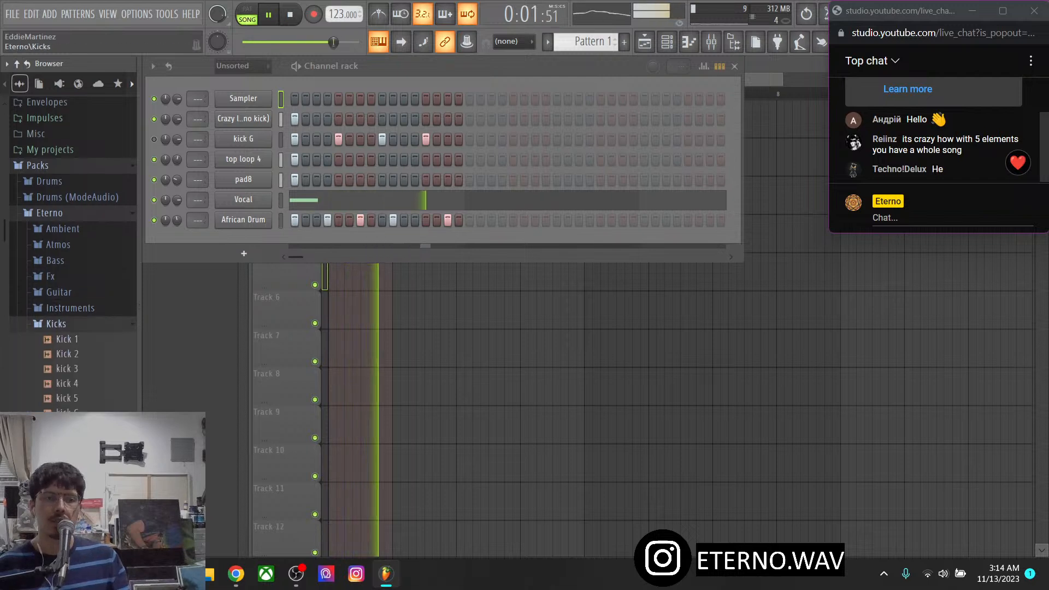
left_click(55, 323)
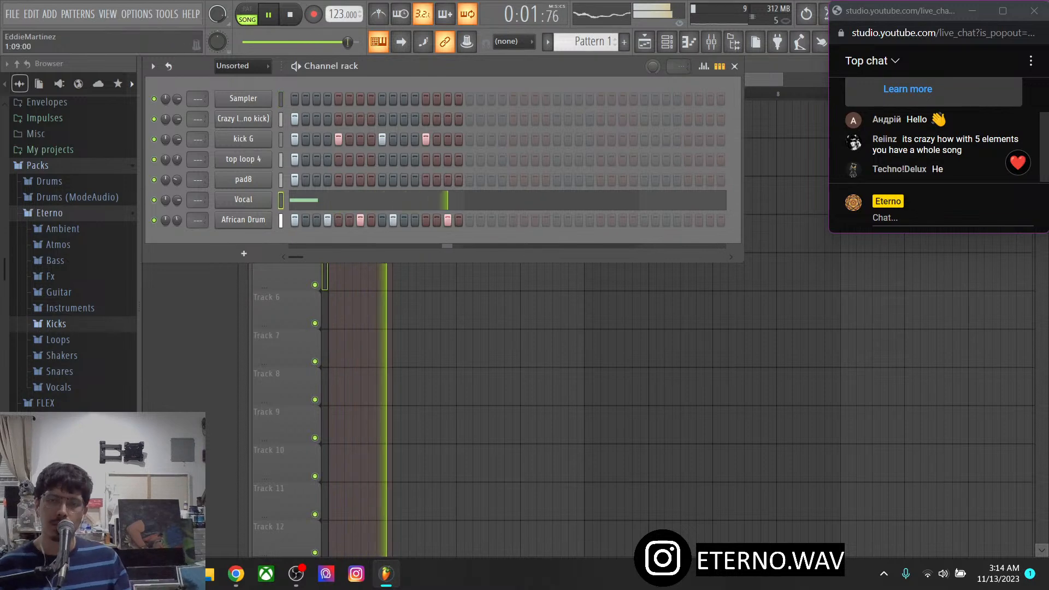
Display the mixer and select the Insert 3 track, briefly toggling the playlist
left_click(711, 42)
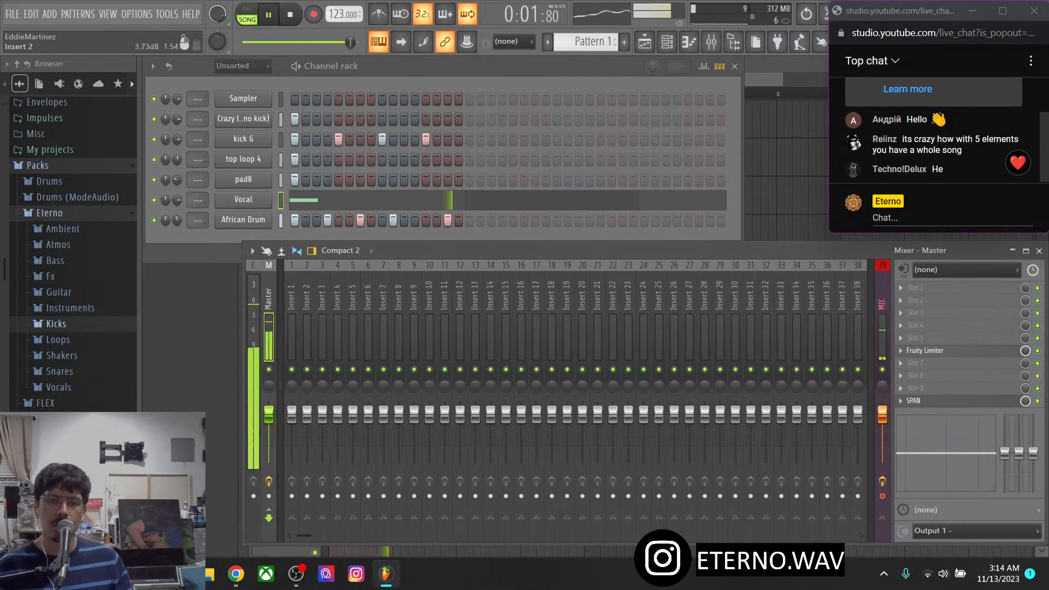
left_click(353, 325)
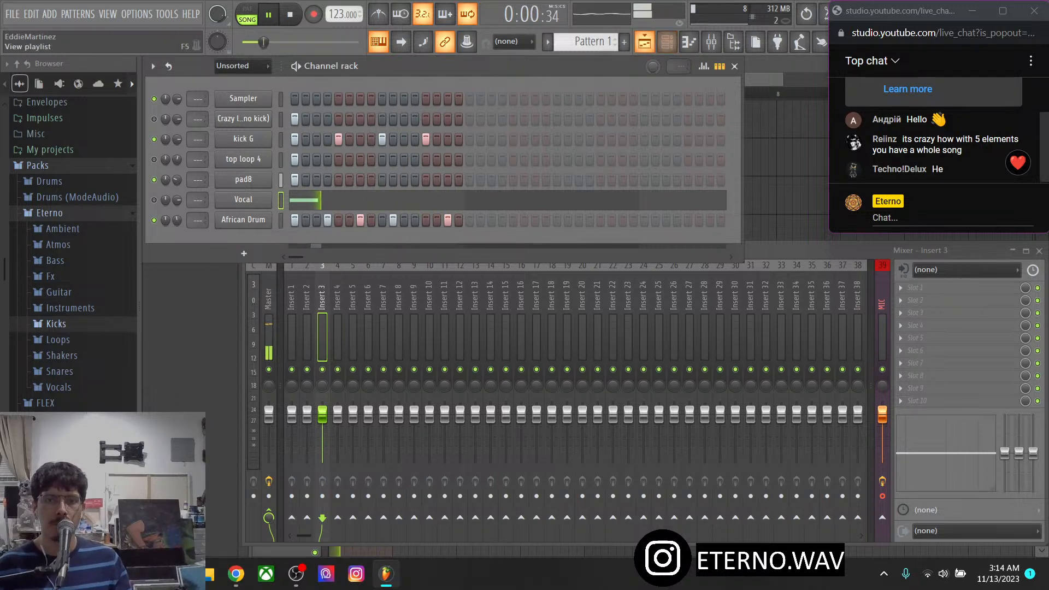
key("F5")
key("F5")
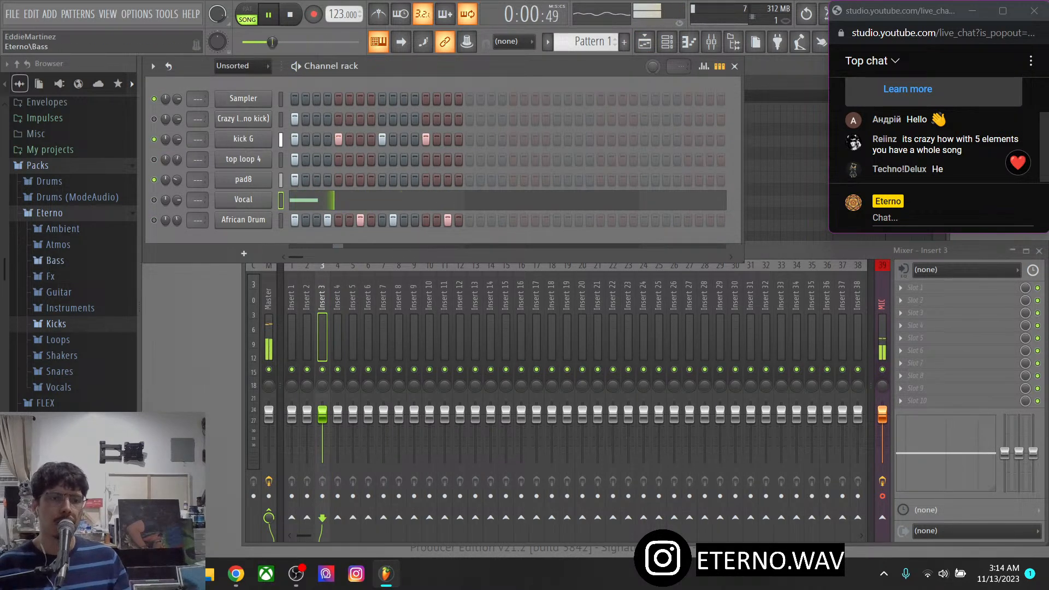
Audition the voice effect samples in the Eterno Fx folder and load voice effect_2 as a new channel
left_click(50, 276)
left_click(78, 320)
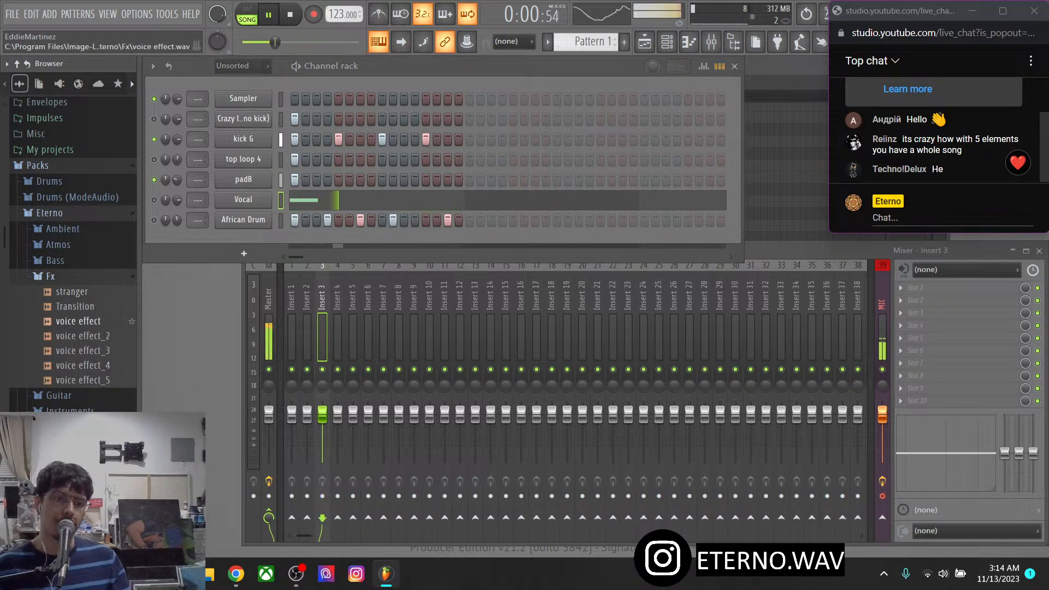
left_click(78, 321)
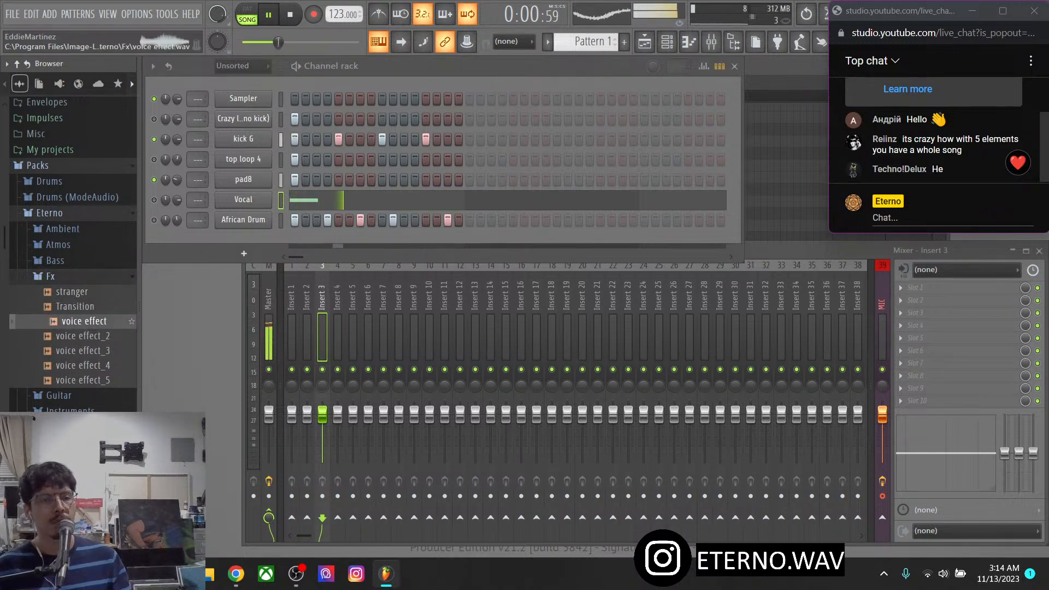
left_click(88, 336)
left_click(88, 336)
left_click_drag(88, 336, 246, 258)
left_click(259, 241)
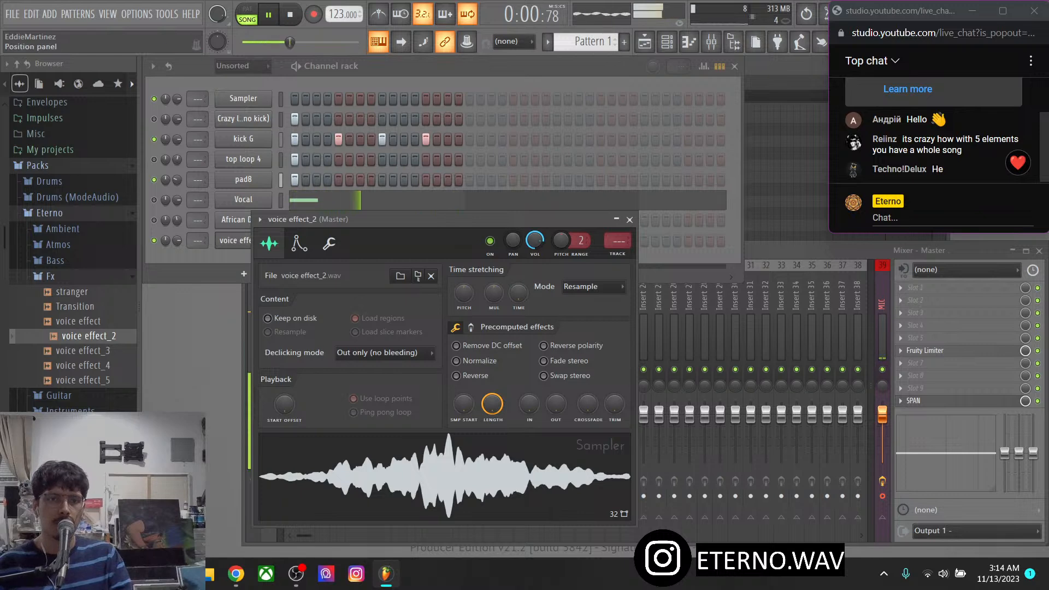
left_click(629, 219)
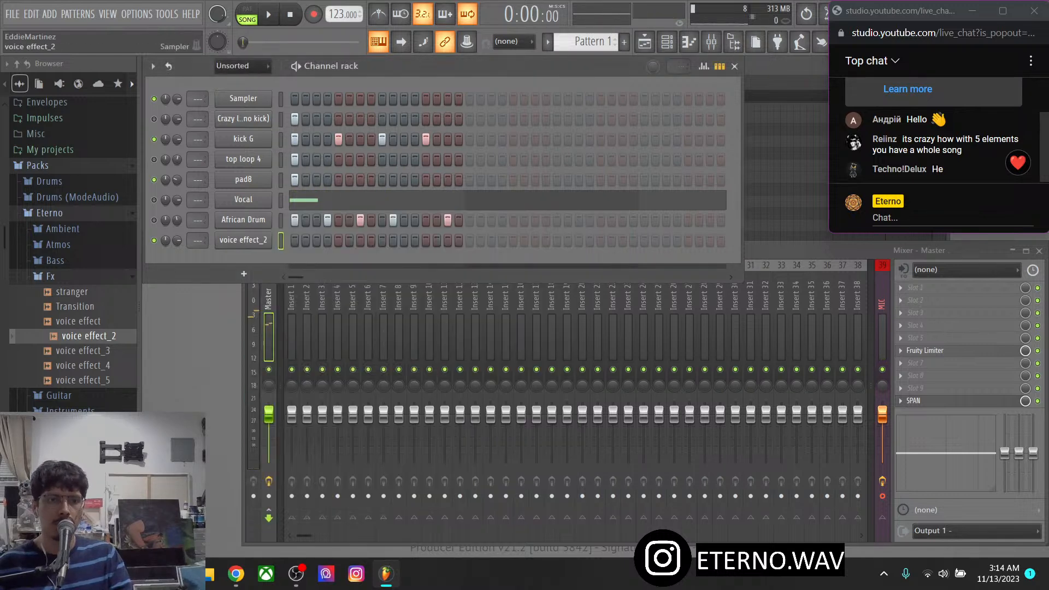
Record a sustained note across the pattern on the voice effect_2 channel during playback
right_click(243, 239)
left_click(303, 321)
key("space")
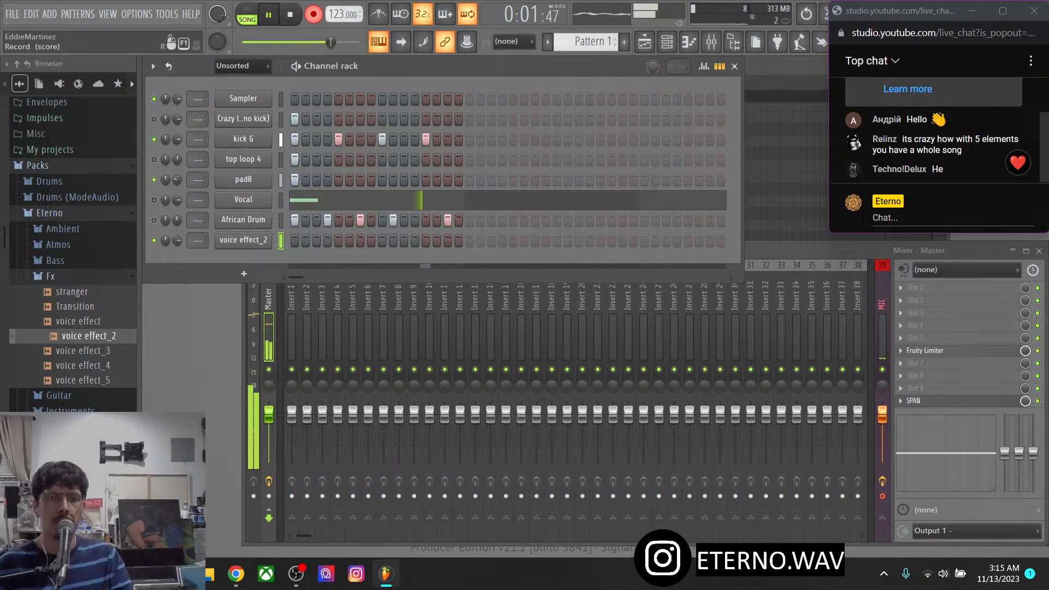
left_click(313, 14)
Set the voice effect_2 channel's volume envelope to full hold with no decay, sustain or release
left_click(243, 240)
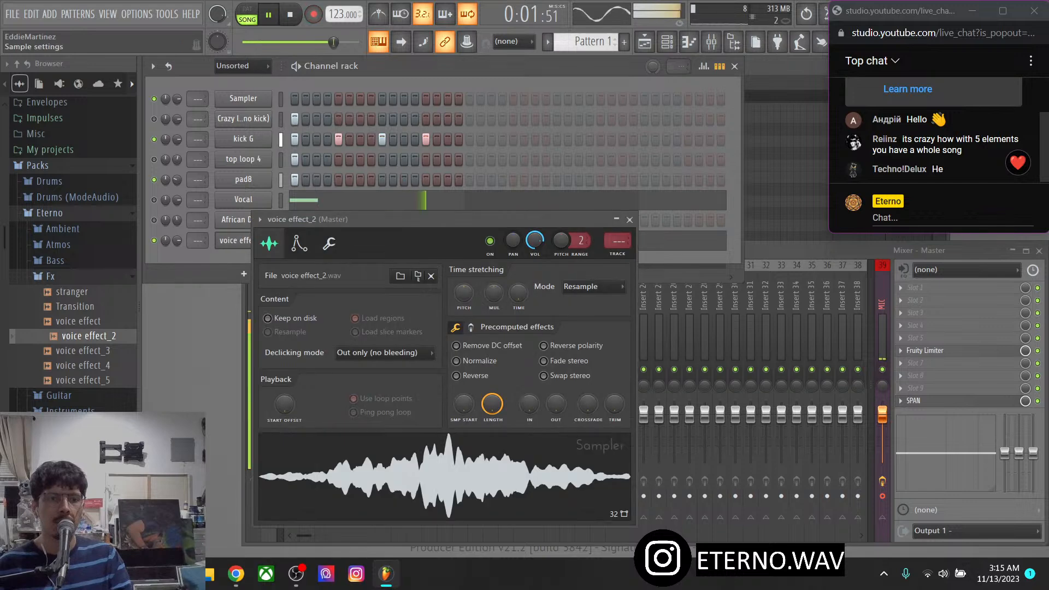
left_click(298, 243)
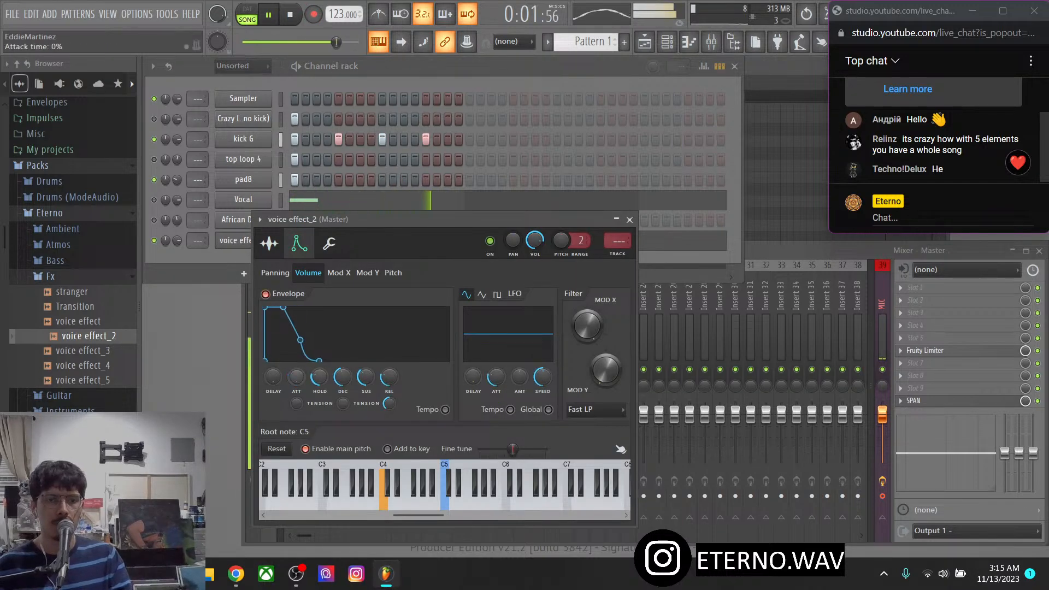
left_click_drag(319, 376, 320, 366)
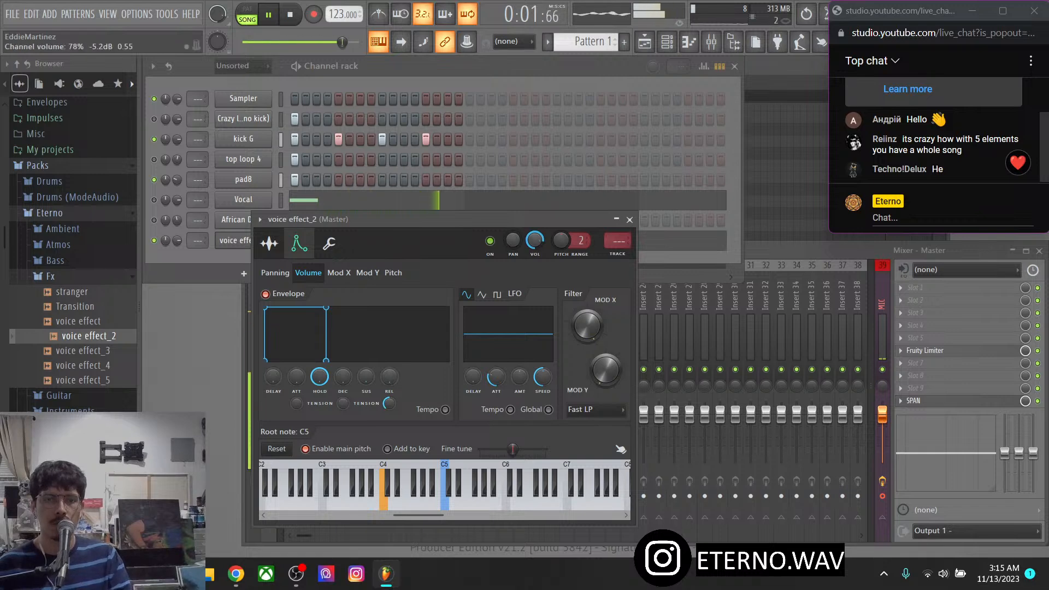
left_click(629, 219)
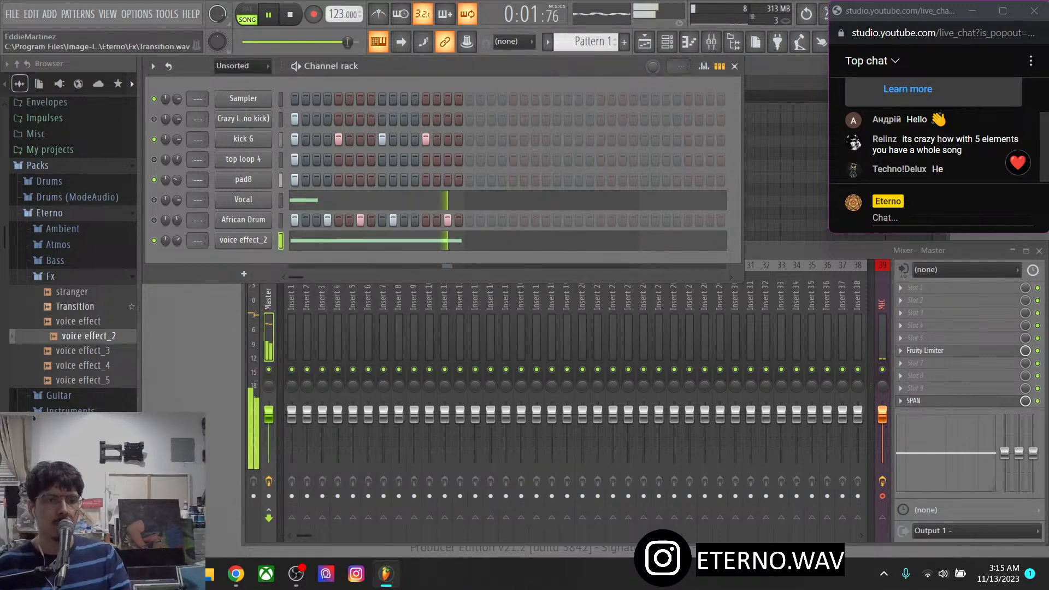
Audition voice effect_4, voice effect_5 and voice effect_2 from the Fx folder, stopping song playback to hear them
left_click(88, 366)
key("Down")
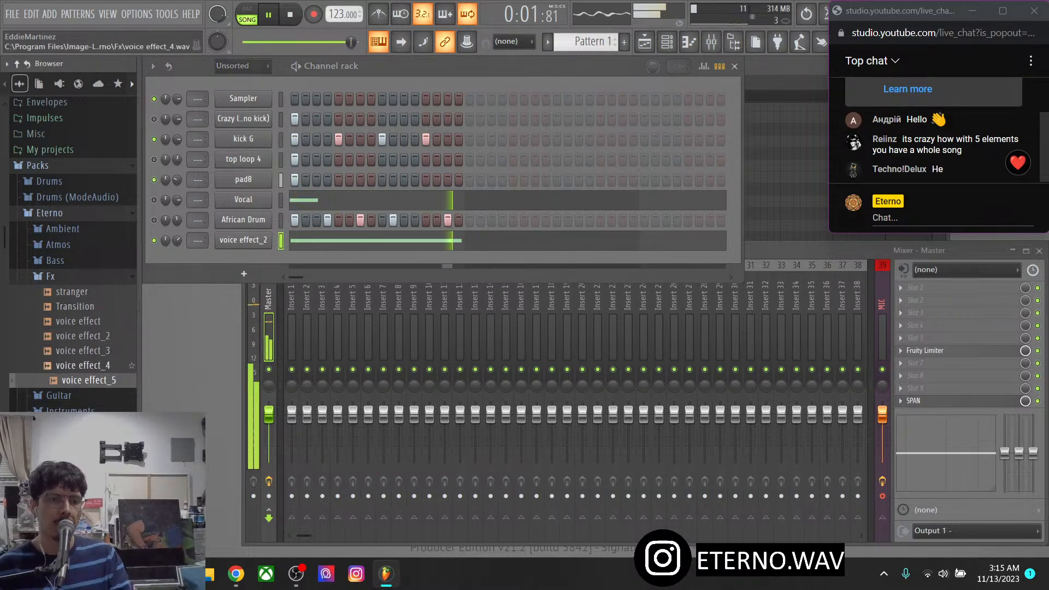
key("Up")
key("space")
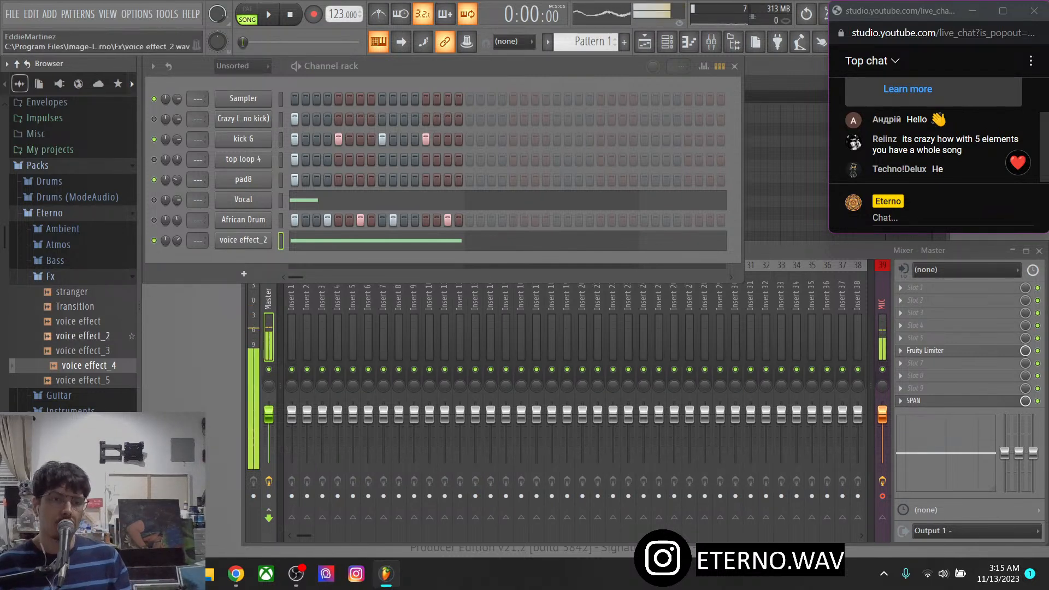
left_click(82, 335)
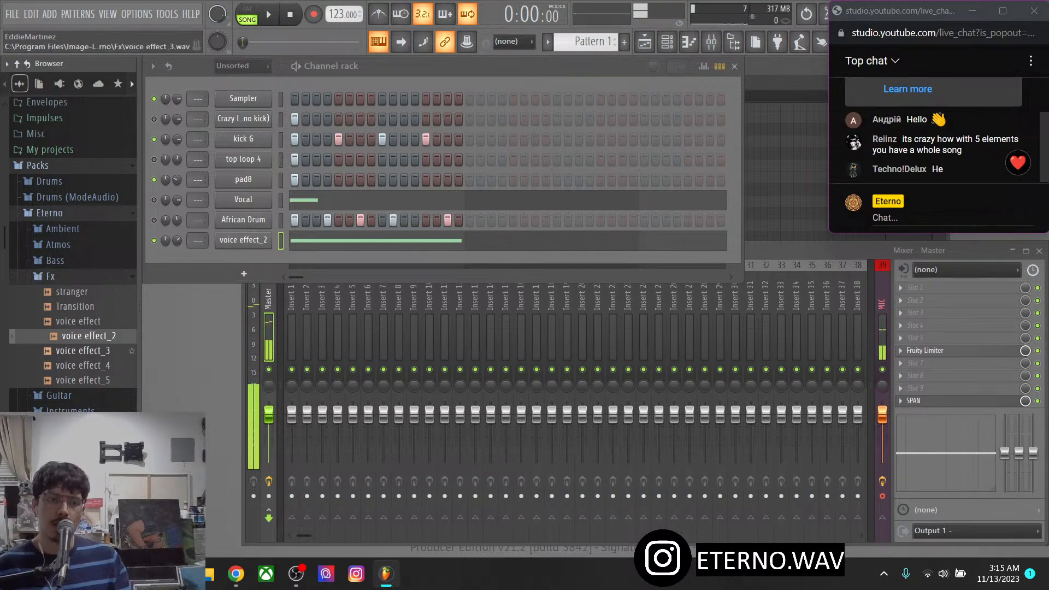
Check the voice effect_2 channel's envelope and sample settings with the song playing
left_click(243, 241)
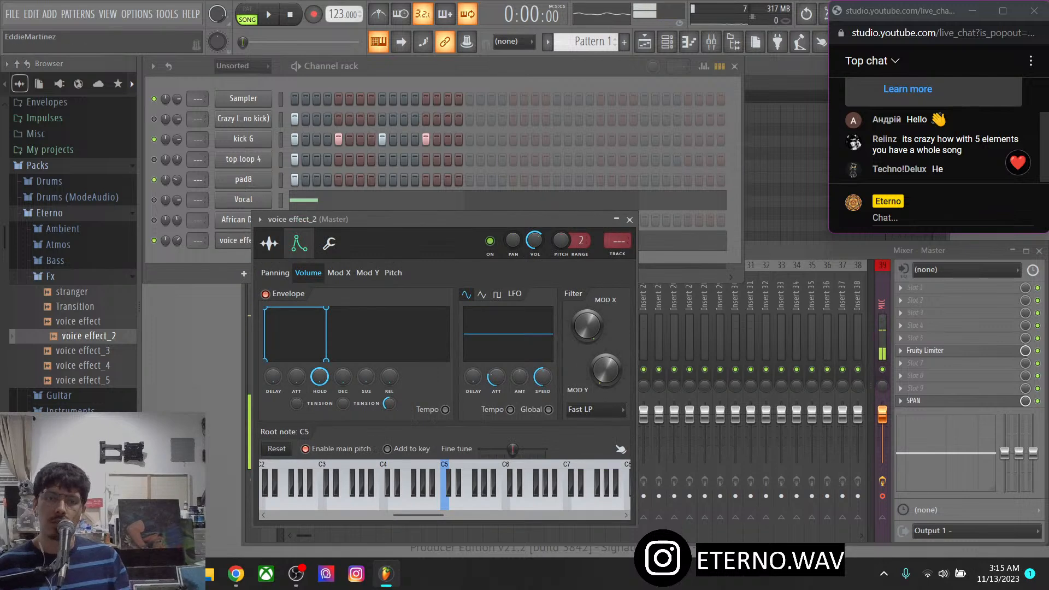
left_click(269, 243)
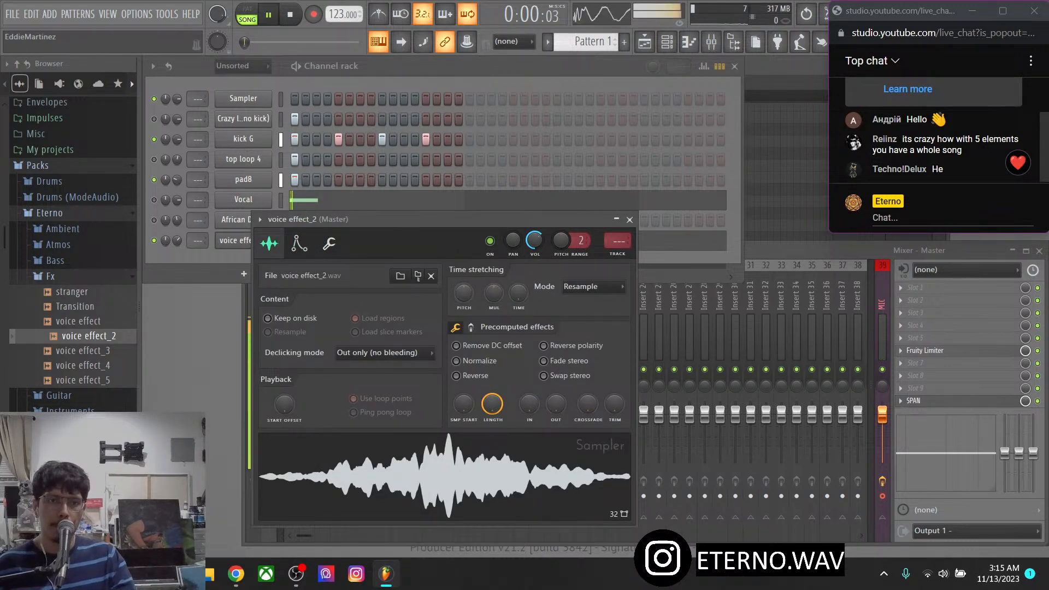
left_click(630, 220)
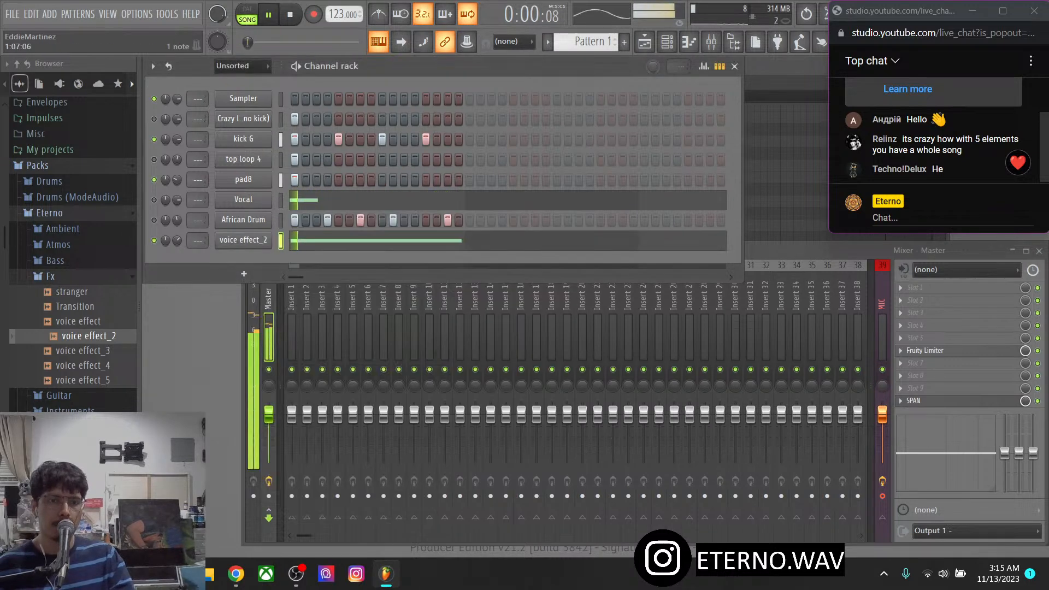
Audition the bass one-shots, bass loop and organic bass loop in the Eterno Bass folder
left_click(50, 276)
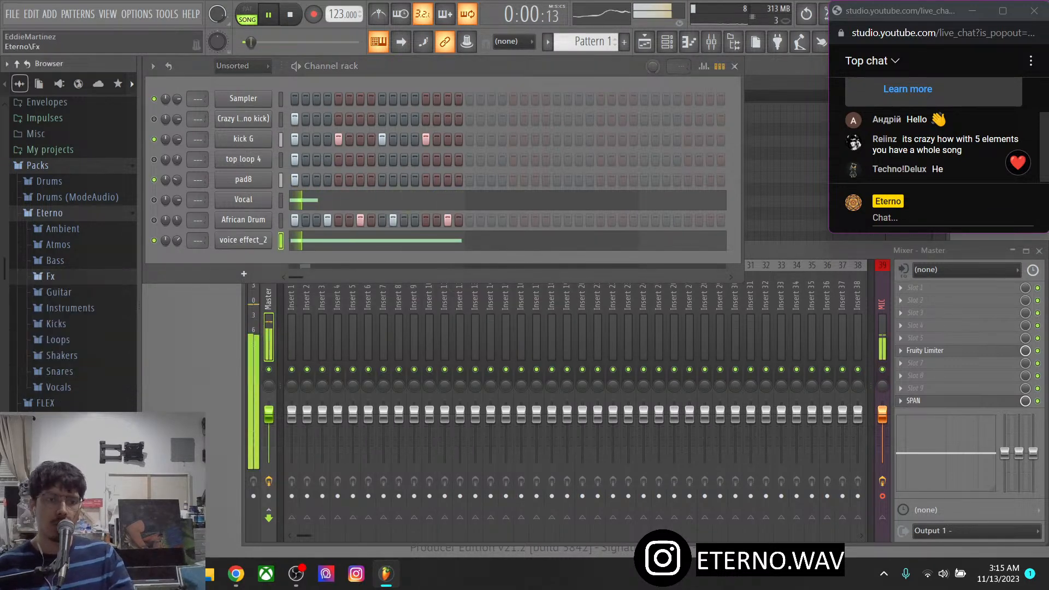
left_click(55, 260)
left_click(72, 276)
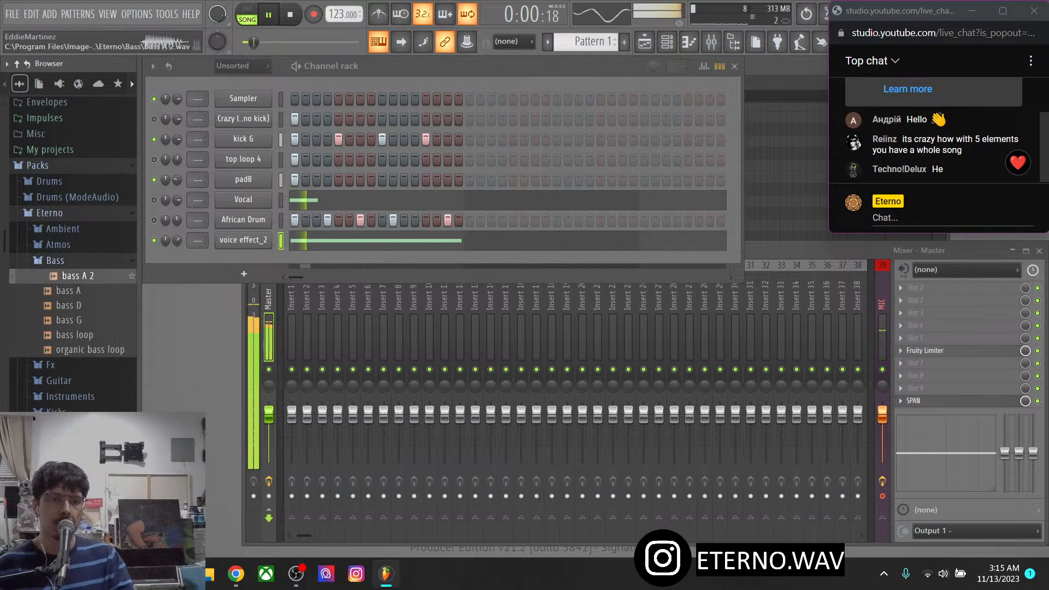
left_click(70, 290)
left_click(68, 305)
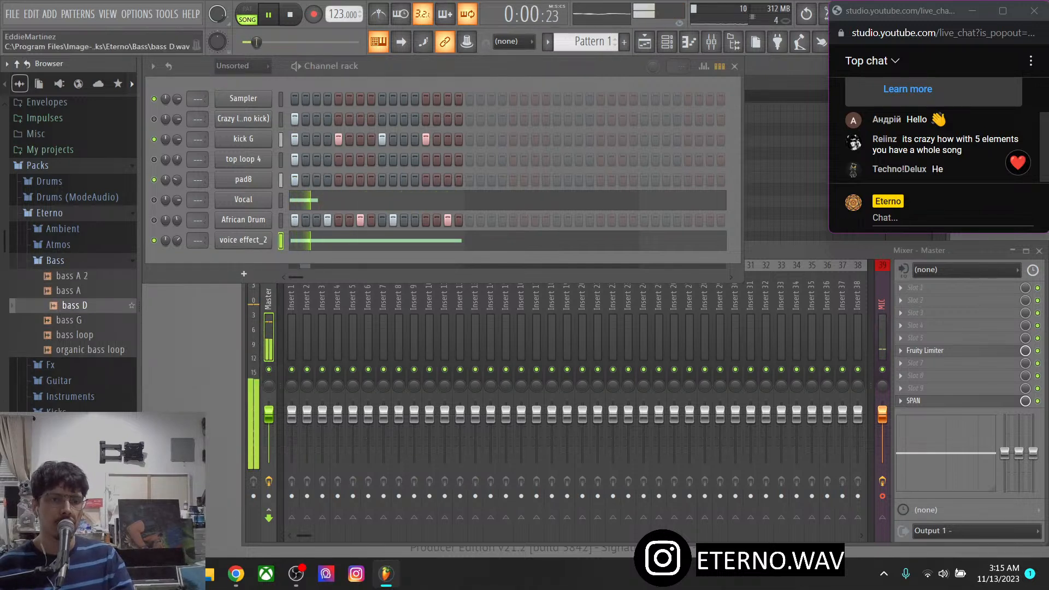
left_click(69, 320)
left_click(80, 334)
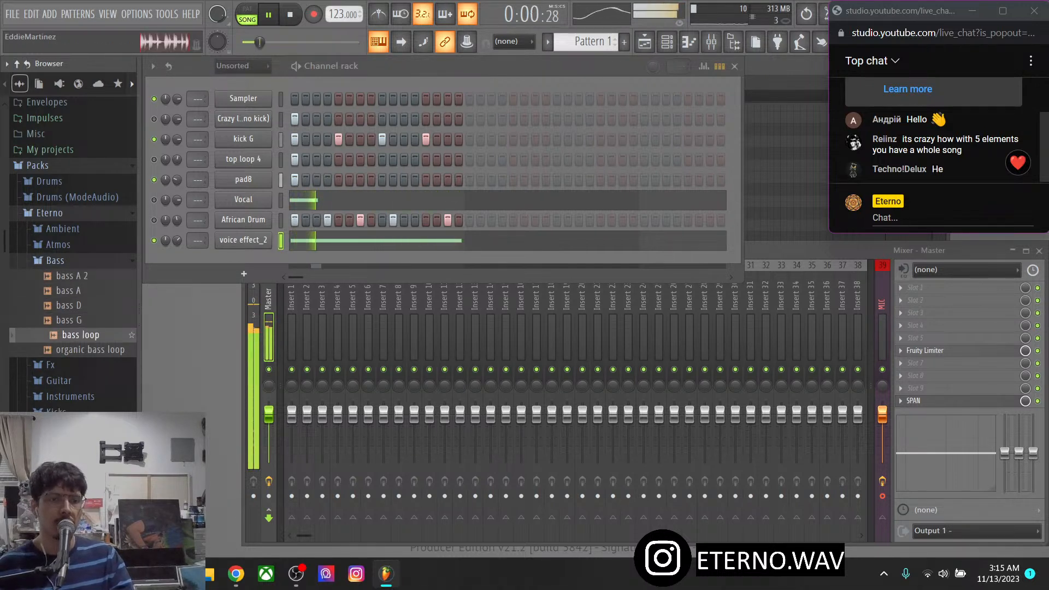
left_click(90, 350)
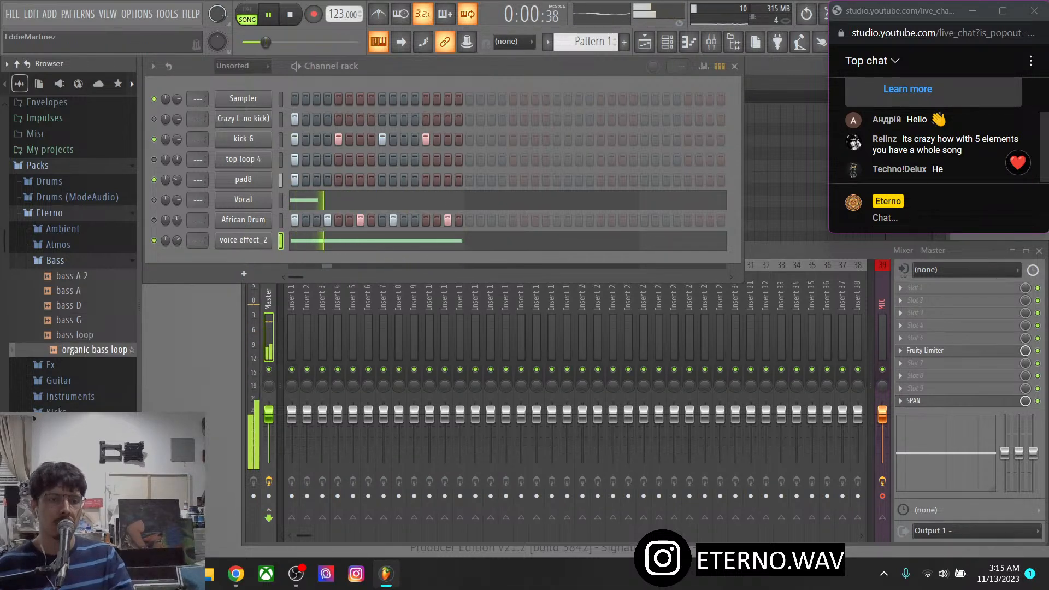
left_click(78, 276)
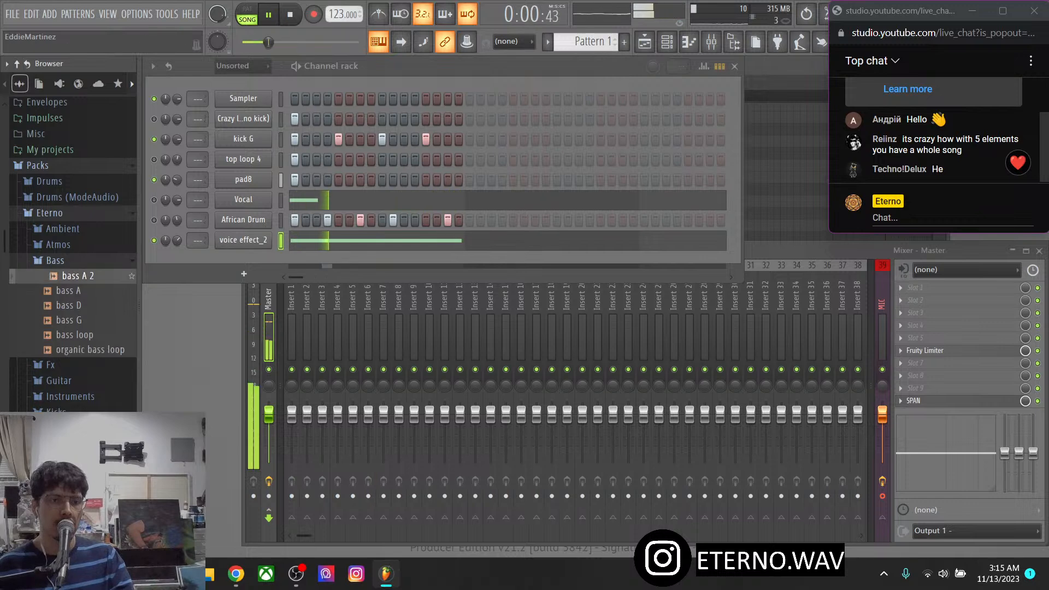
Load bass A as a new channel and set its volume envelope to full hold with no decay, sustain or release
left_click(71, 290)
left_click_drag(71, 290, 243, 290)
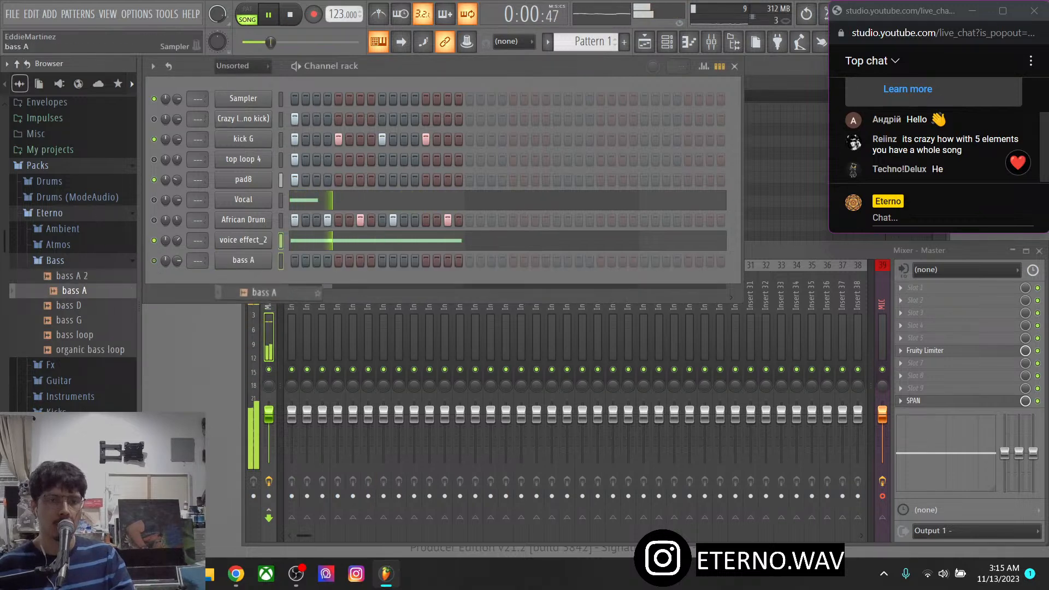
left_click(243, 261)
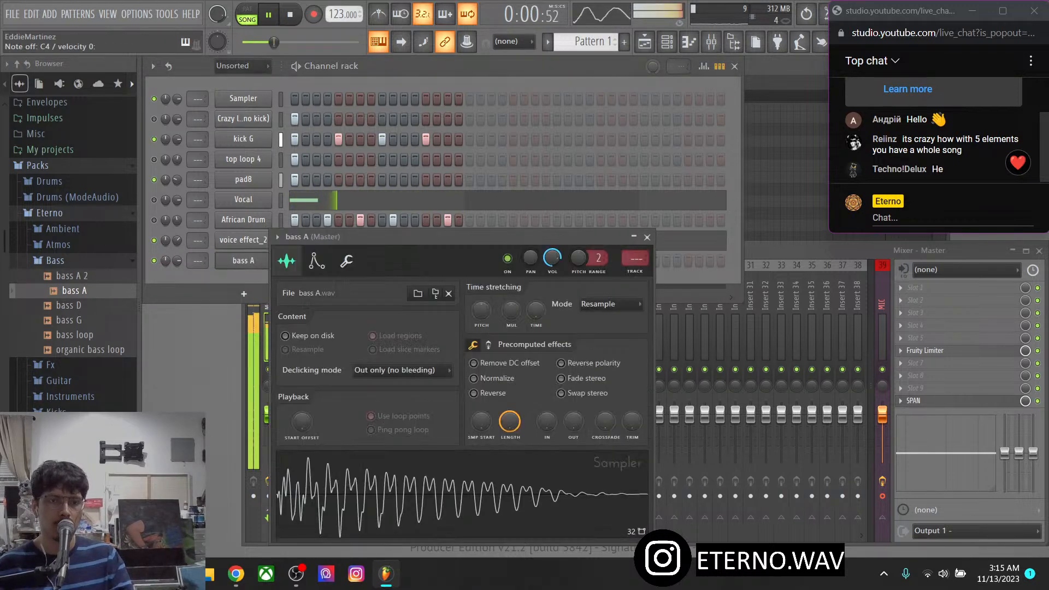
left_click(316, 260)
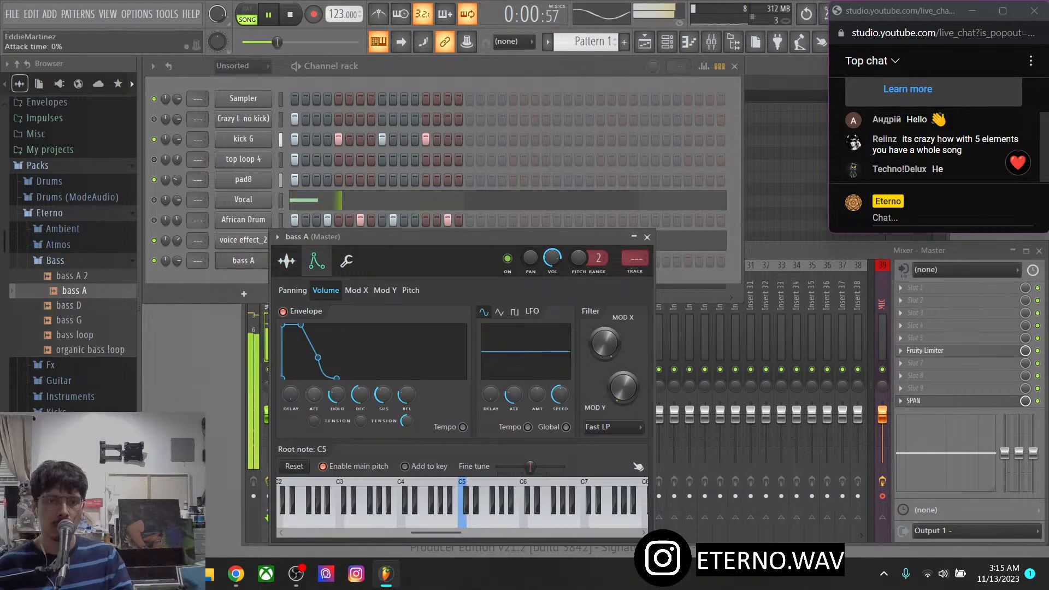
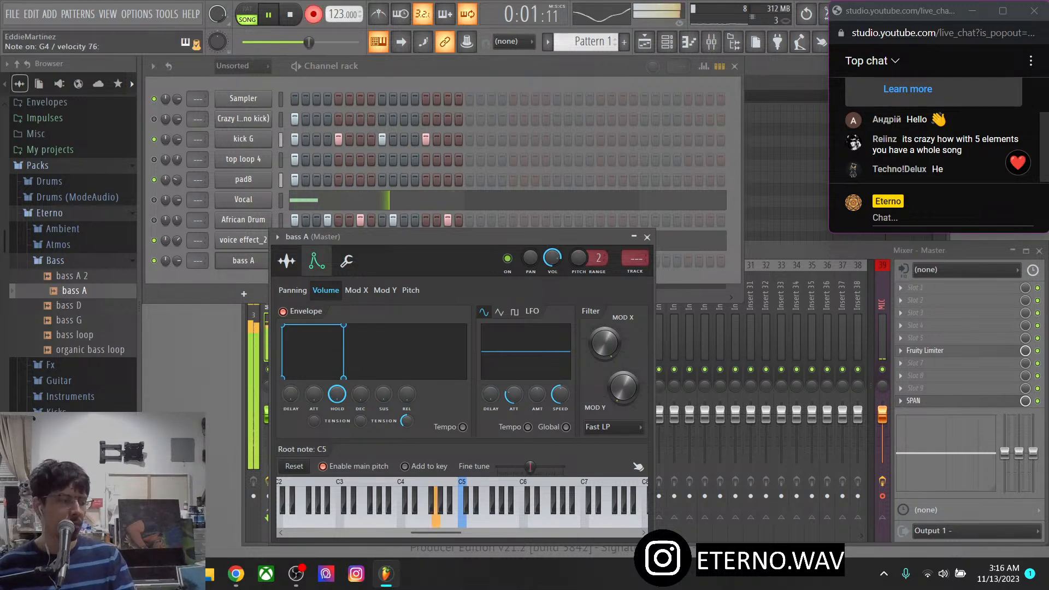
Quantize the recorded bass A notes in the piano roll with the Default template, leaving their durations
left_click(415, 66)
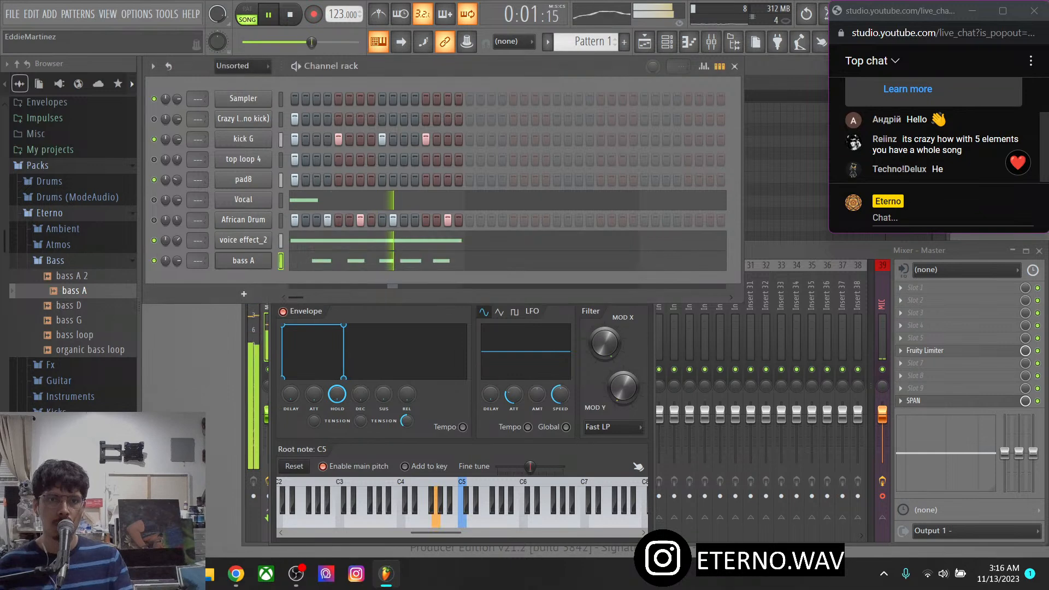
left_click(371, 260)
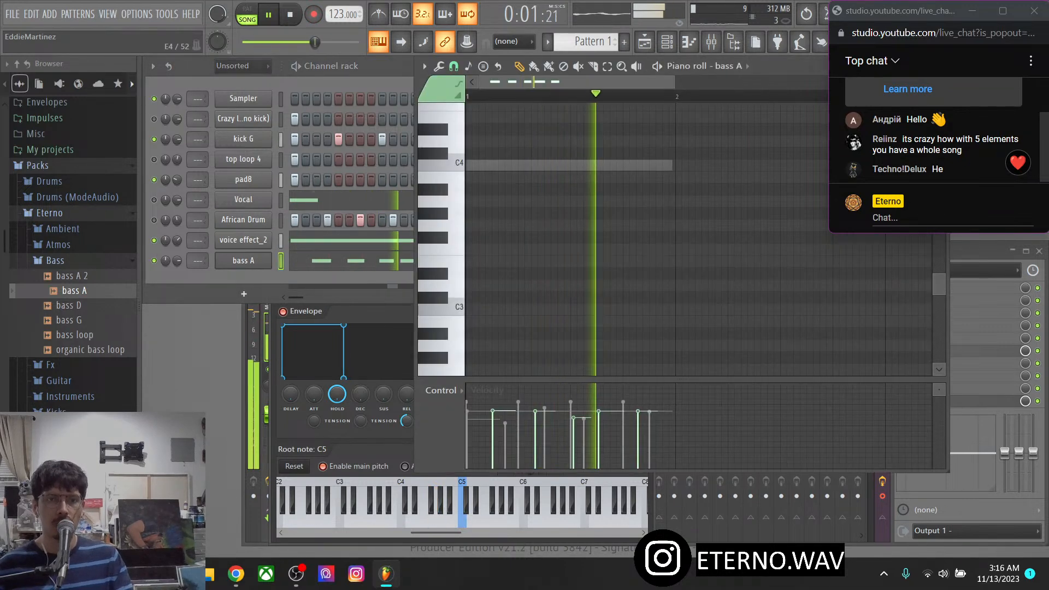
left_click(424, 66)
mouse_move(439, 66)
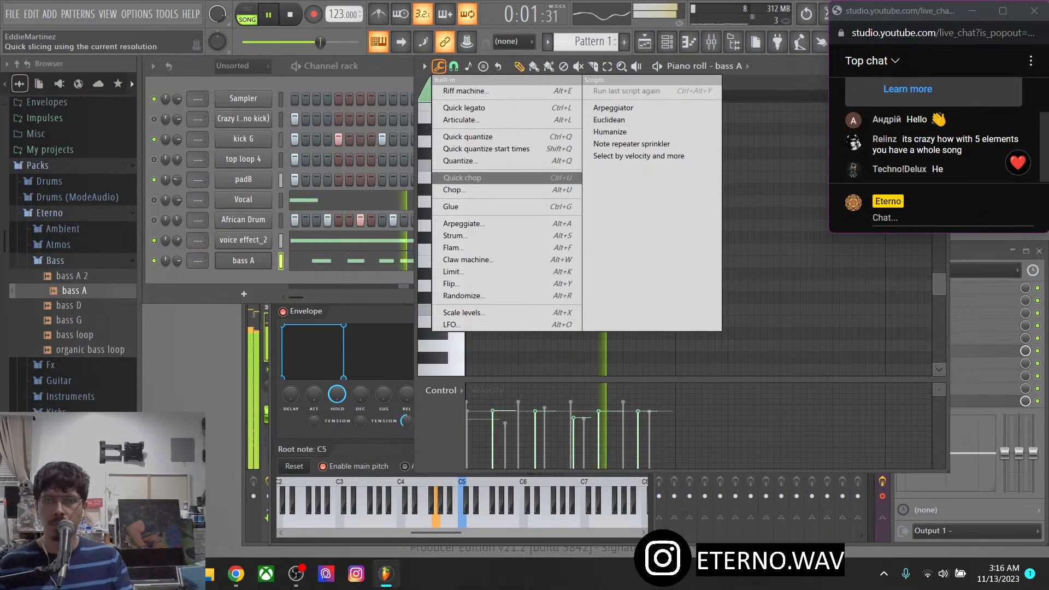
left_click(460, 161)
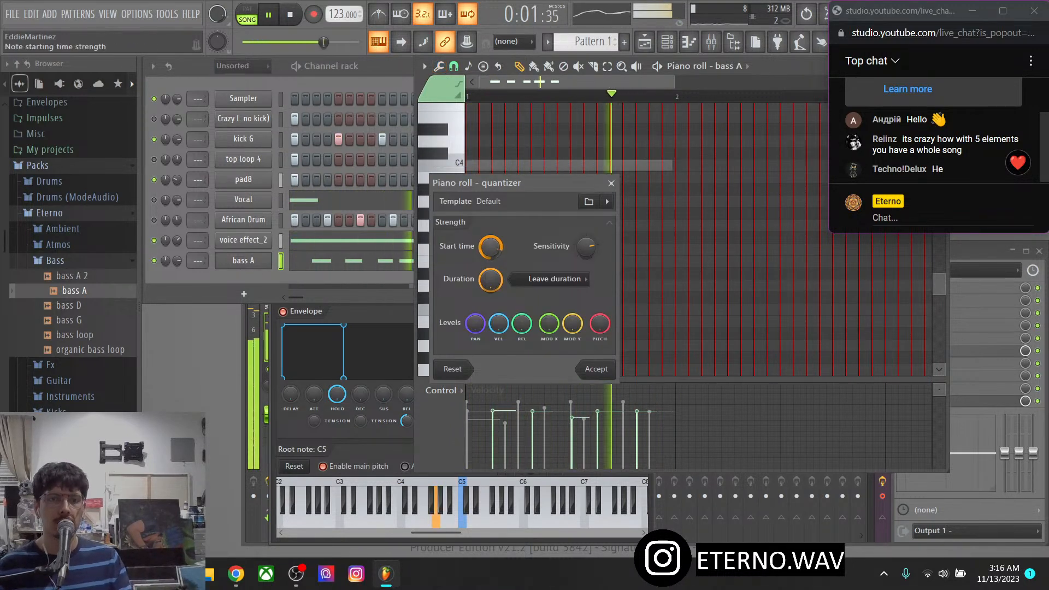
left_click(595, 369)
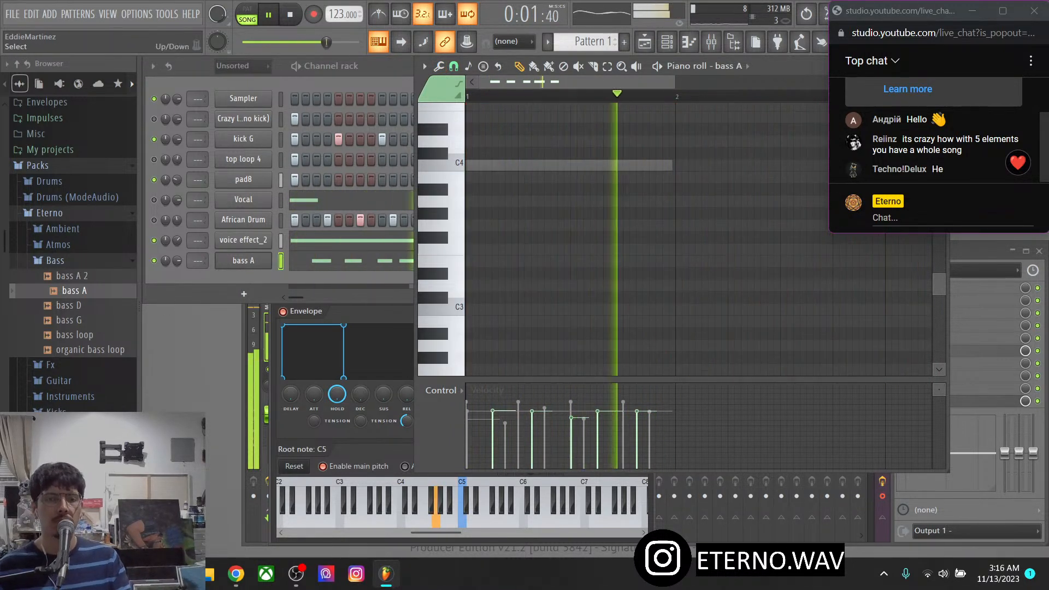
Enable every rack channel except Crazy l..no kick, and unmute Track 2 with the crowd talking clip in the playlist
left_click(154, 220)
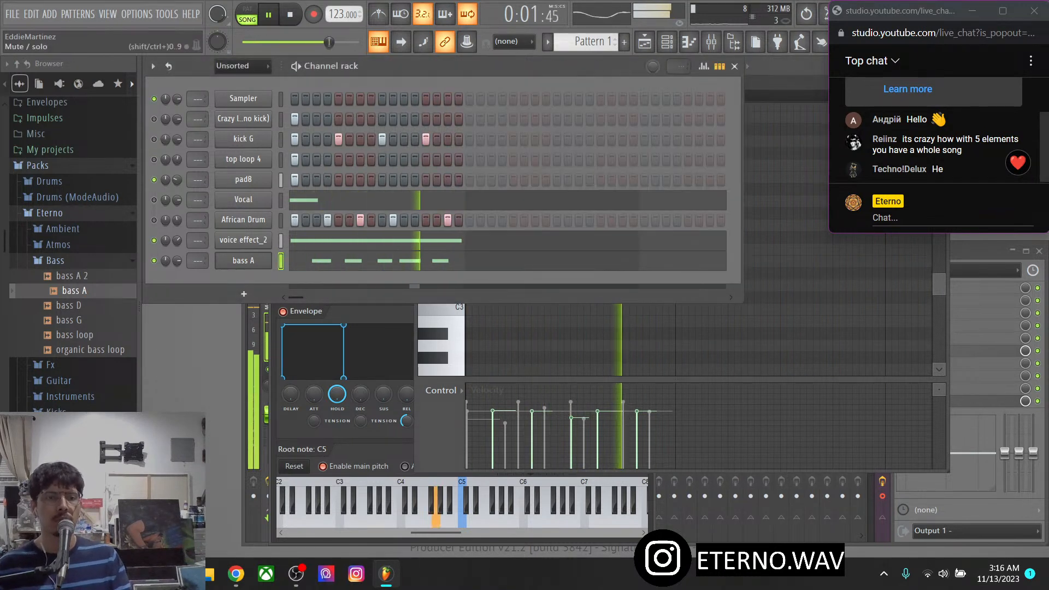
left_click(154, 160)
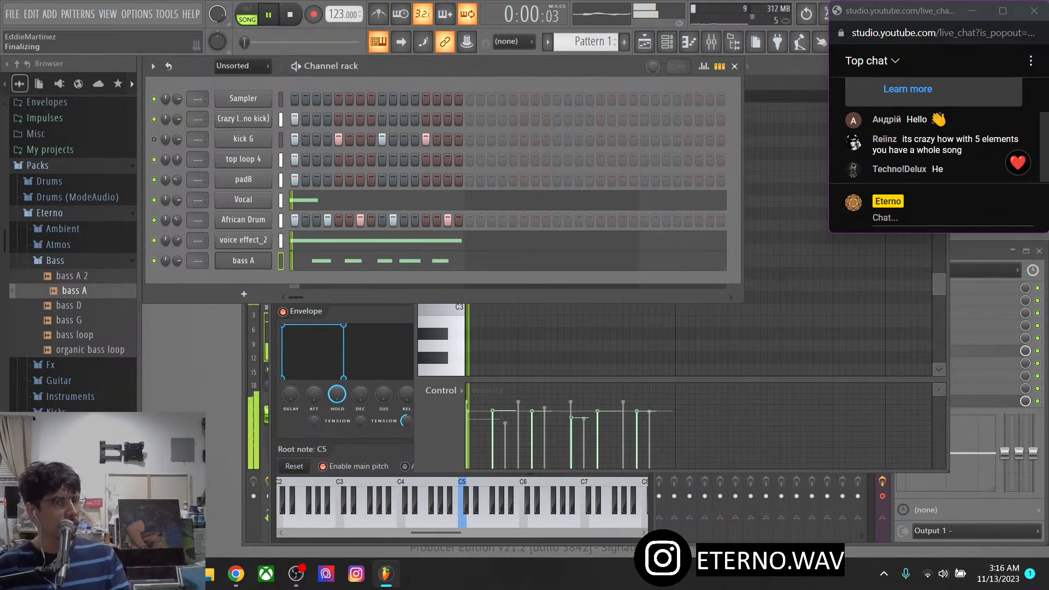
left_click(154, 119)
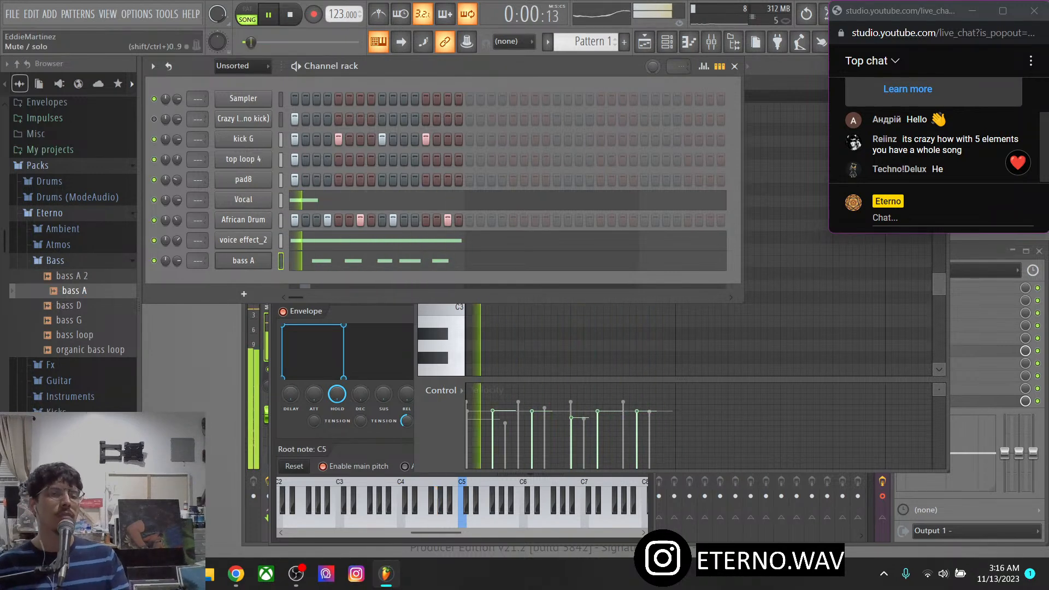
left_click(645, 42)
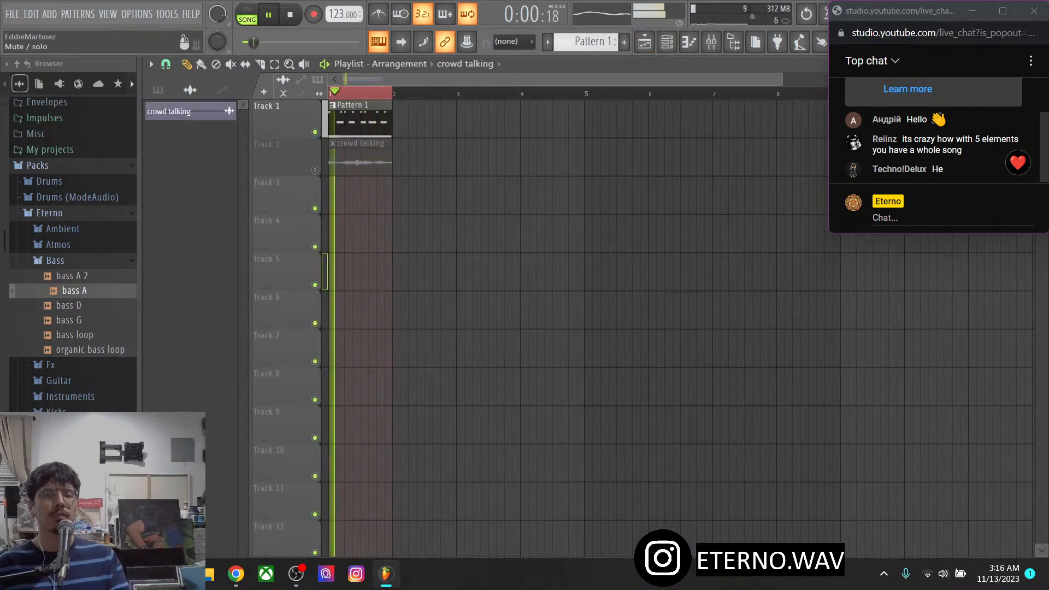
left_click(315, 170)
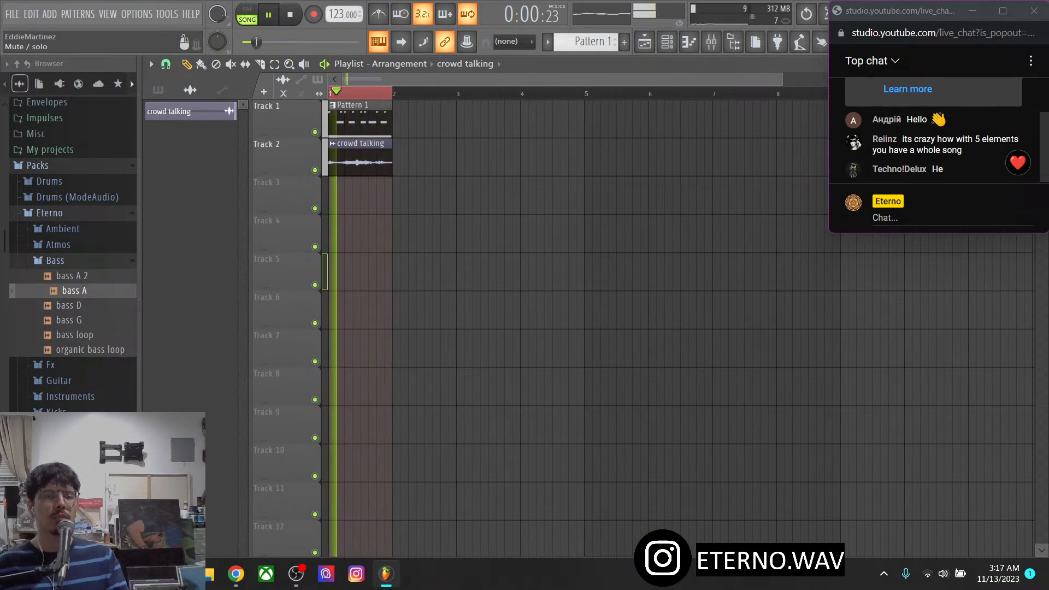
Compare the beat by muting and unmuting bass A, kick G and Crazy l..no kick in the channel rack
left_click(644, 42)
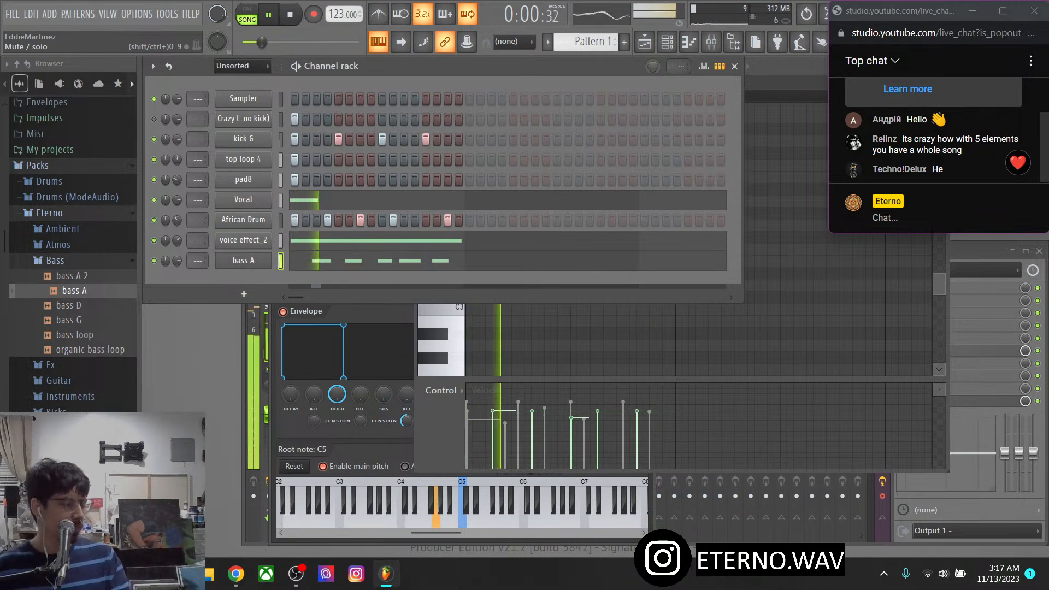
left_click(154, 261)
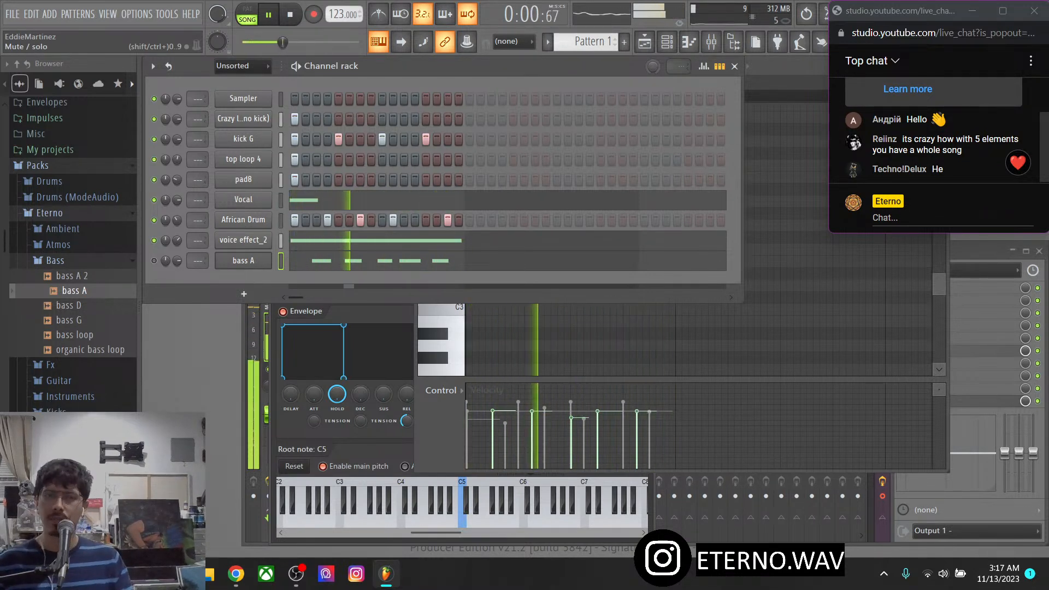
left_click(154, 119)
left_click(154, 139)
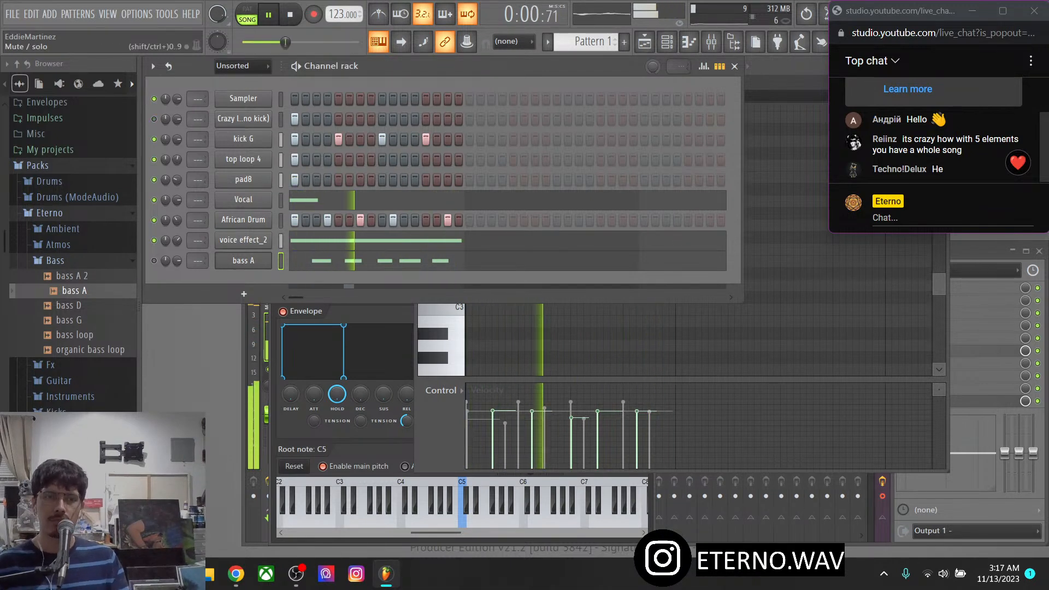
left_click(154, 261)
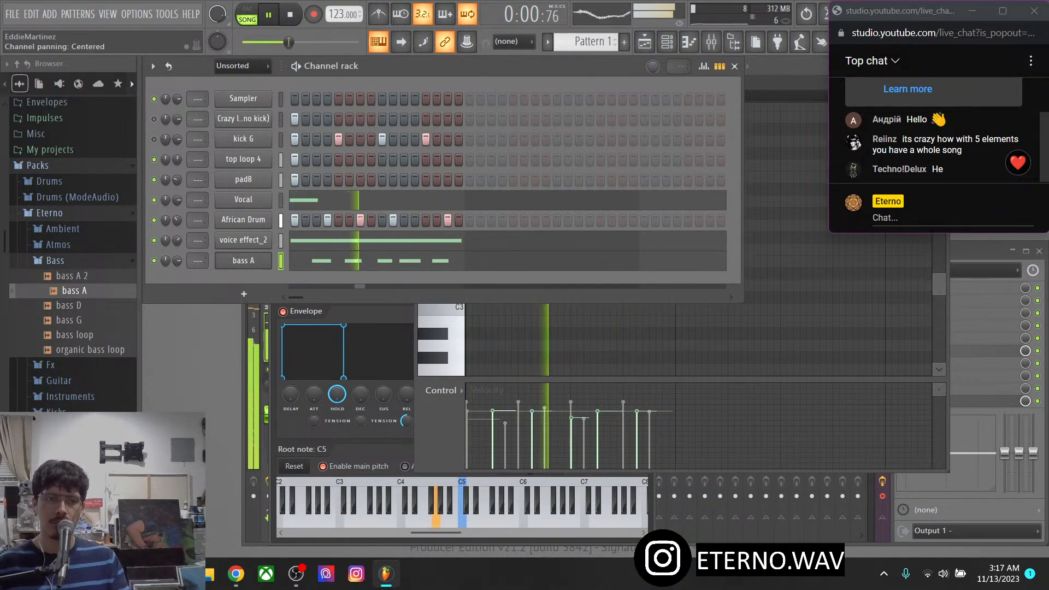
left_click(154, 119)
left_click(154, 140)
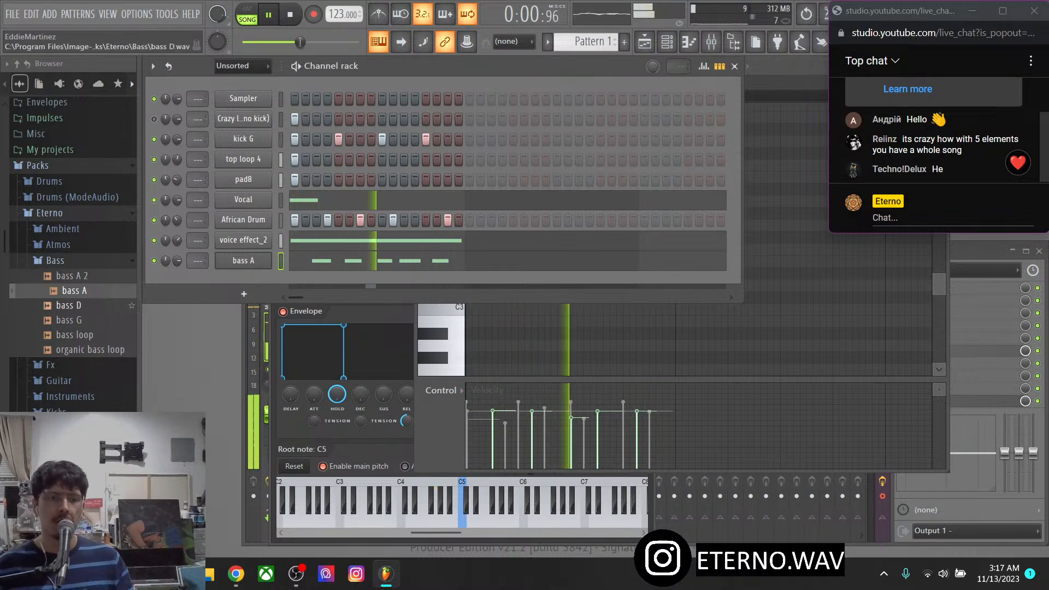
Audition the beauty chord eaacbe samples in the Eterno Guitar folder and load beauty chord eaacbe 4 as a new channel
left_click(55, 260)
left_click(59, 292)
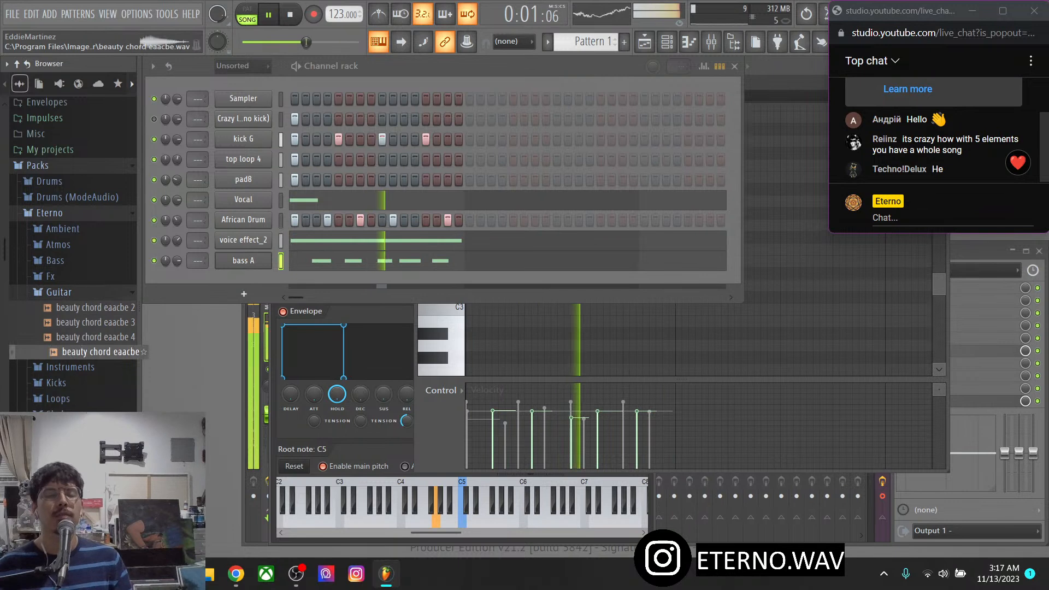
left_click_drag(93, 337, 99, 337)
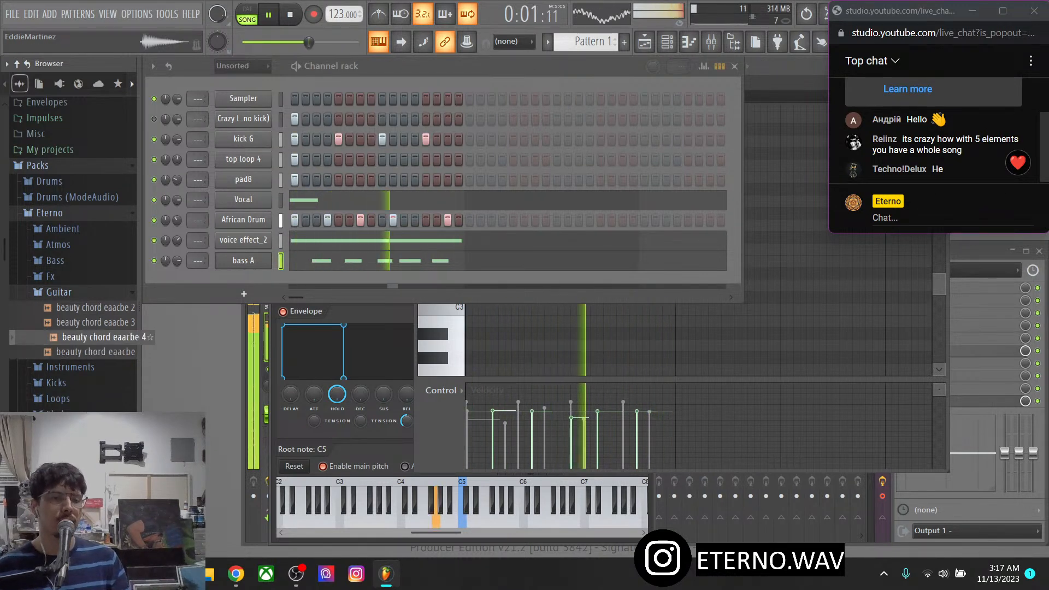
left_click(104, 322)
left_click_drag(95, 336, 243, 281)
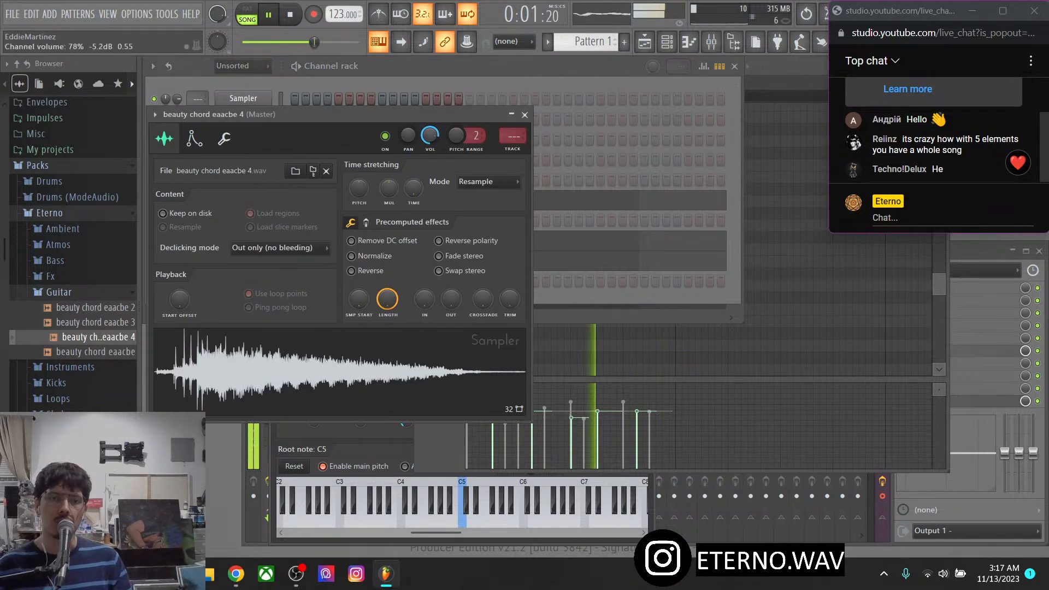
Lower the beauty chord eaacbe 4 channel's volume and make it cut itself with cut group 7
left_click_drag(430, 136, 430, 159)
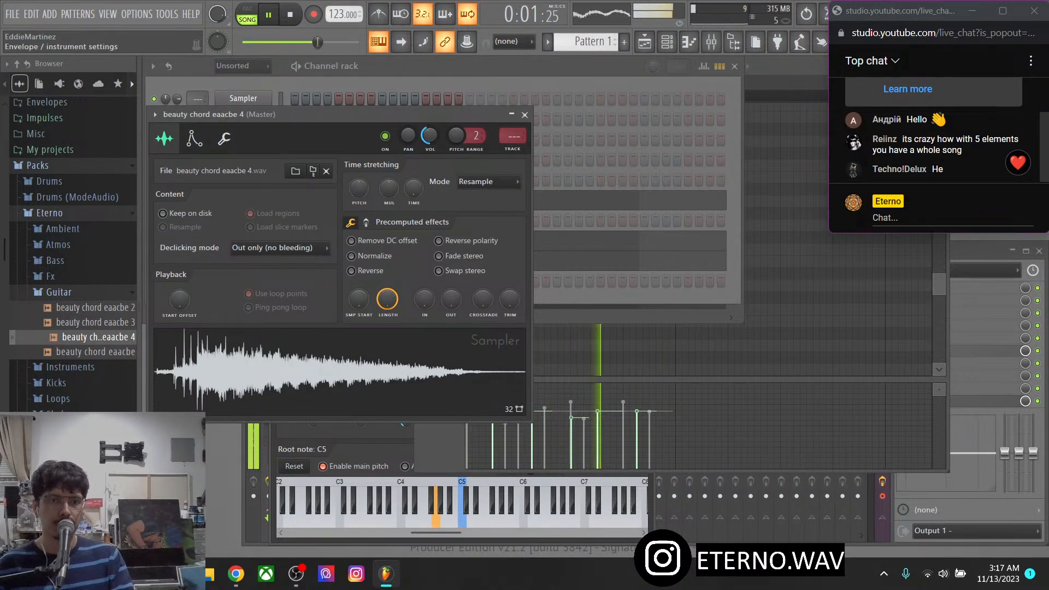
left_click(195, 138)
left_click(224, 138)
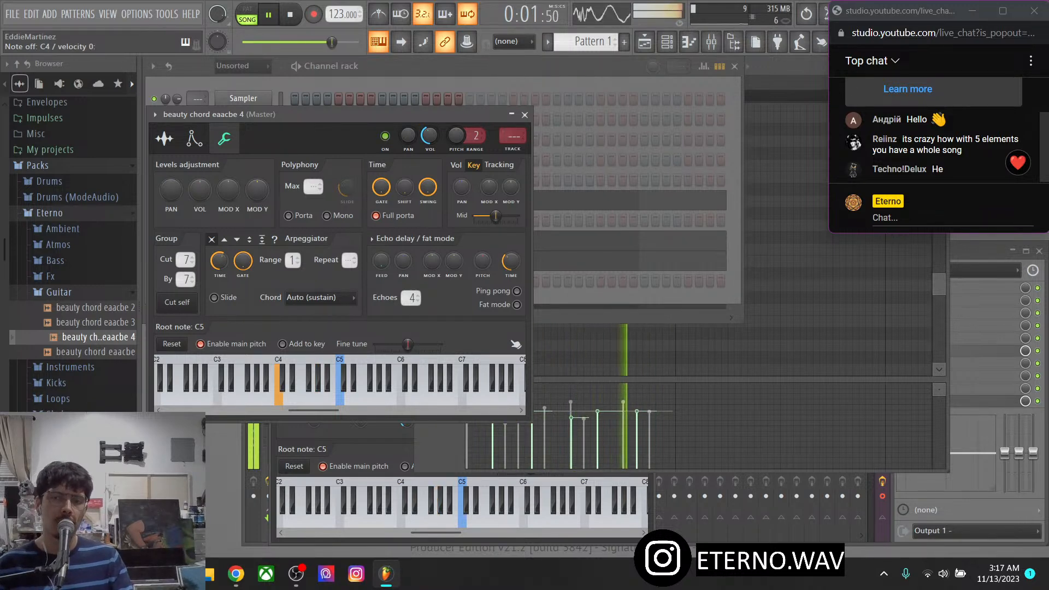
Put a C4 guitar chord note at the start of a new Pattern 2 and place that pattern on Track 3
key("F6")
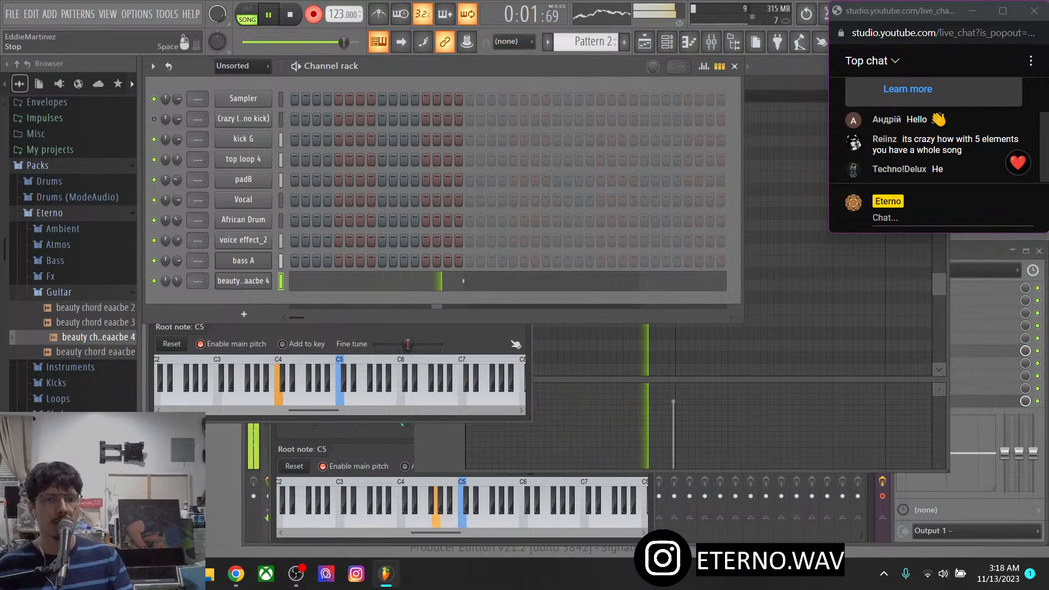
key("F7")
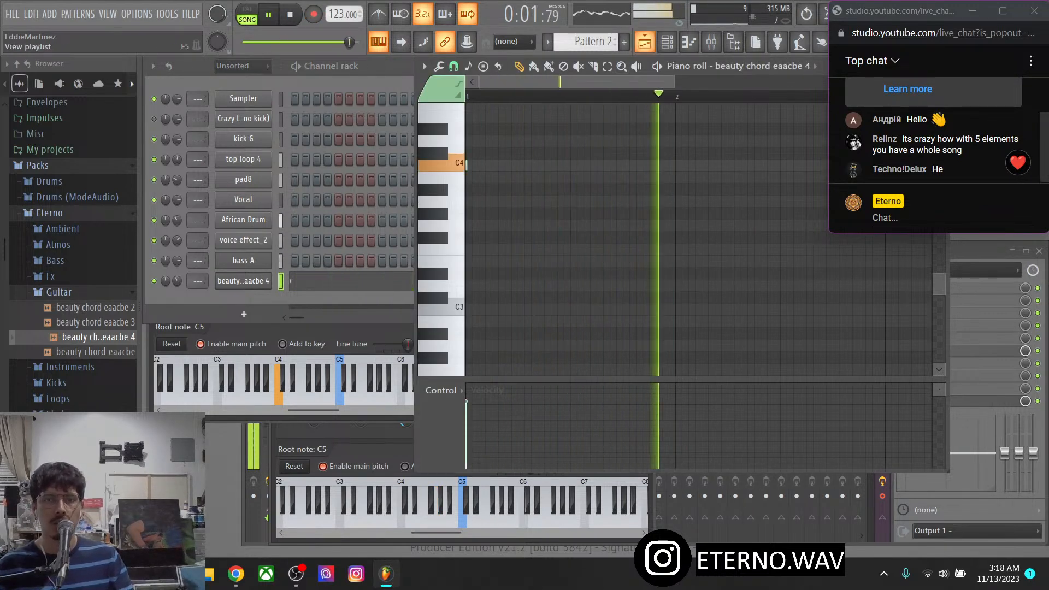
left_click(644, 41)
Set the playlist time selection to bars 1–4 and duplicate the Pattern 1 and crowd talking clips to fill it
left_click_drag(426, 93, 584, 93)
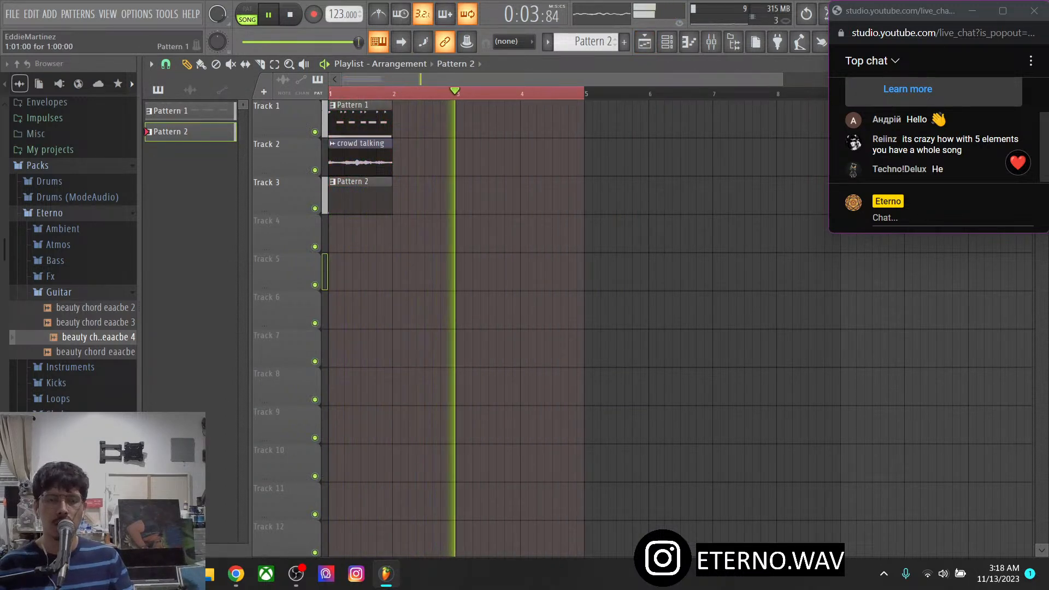
left_click(377, 118)
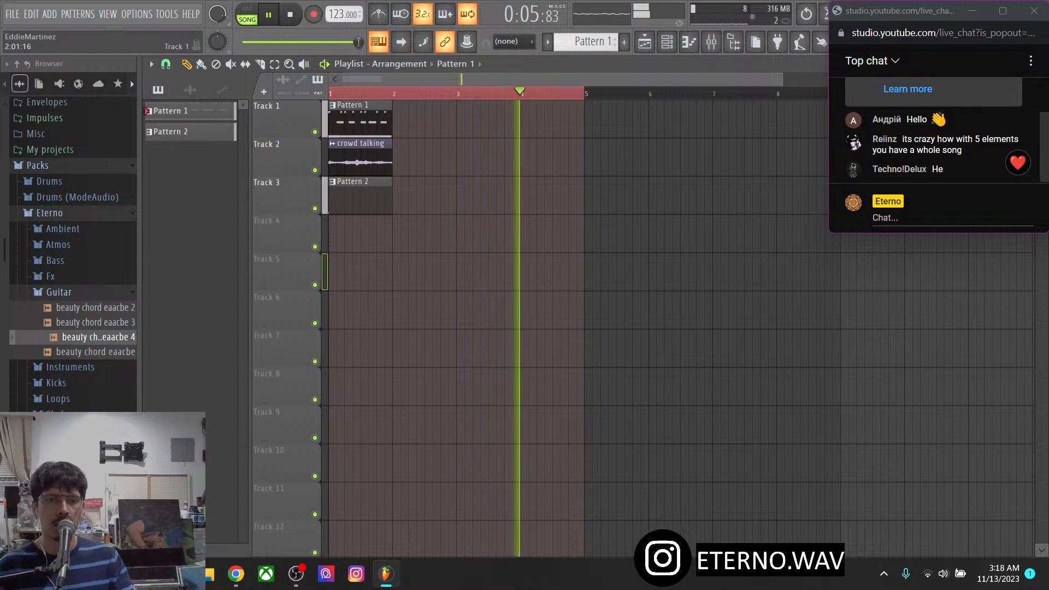
left_click_drag(393, 117, 359, 158)
key("ctrl+b")
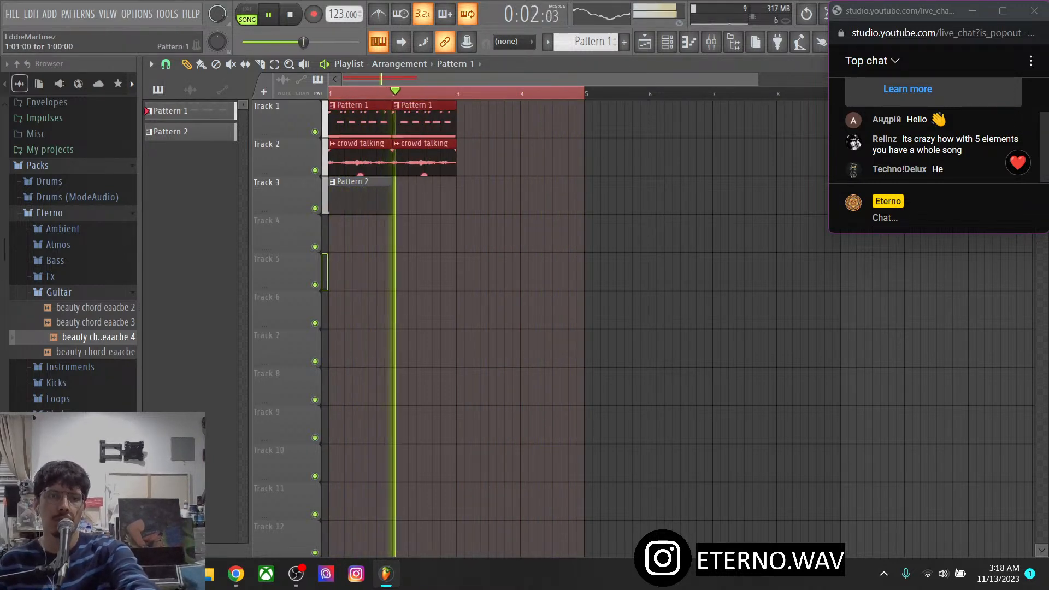
key("ctrl+b")
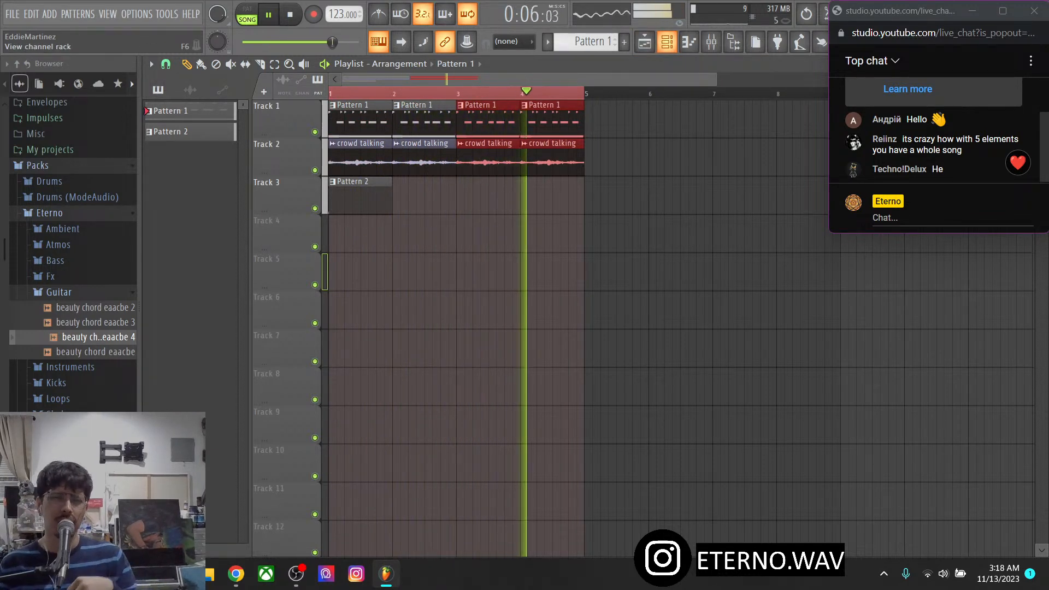
Stop playback to inspect the kick G sample in its channel settings, and resume playing the song
key("F6")
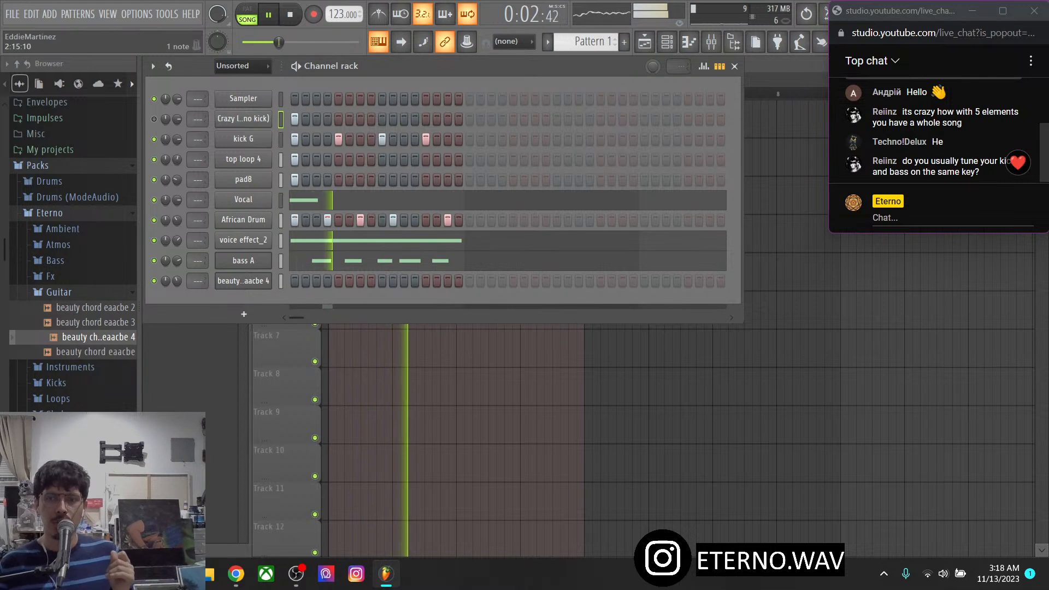
mouse_move(827, 152)
left_mouse_down()
mouse_move(810, 151)
mouse_move(822, 150)
left_mouse_up()
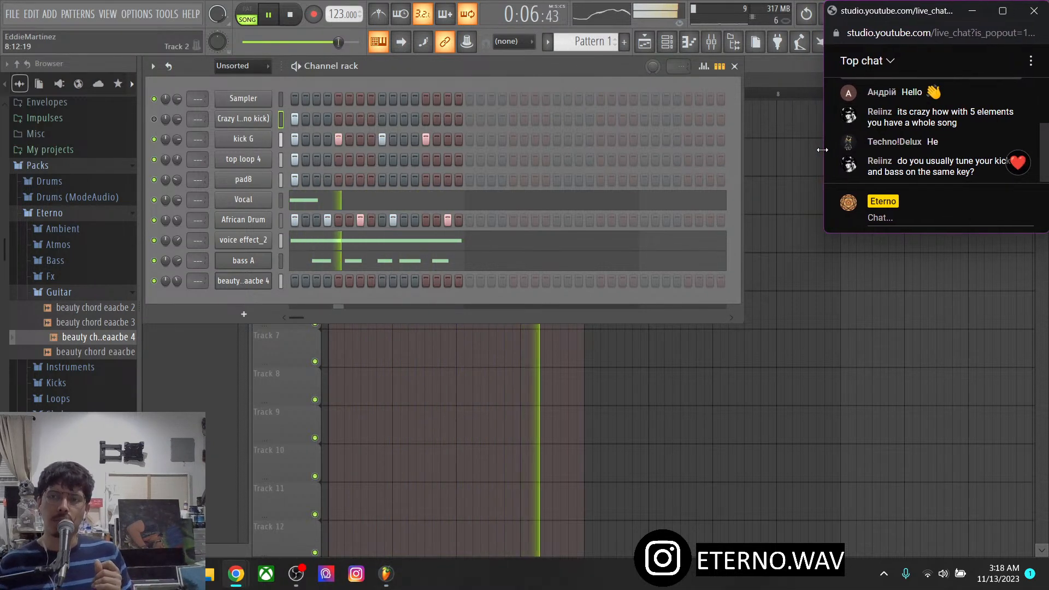
key("space")
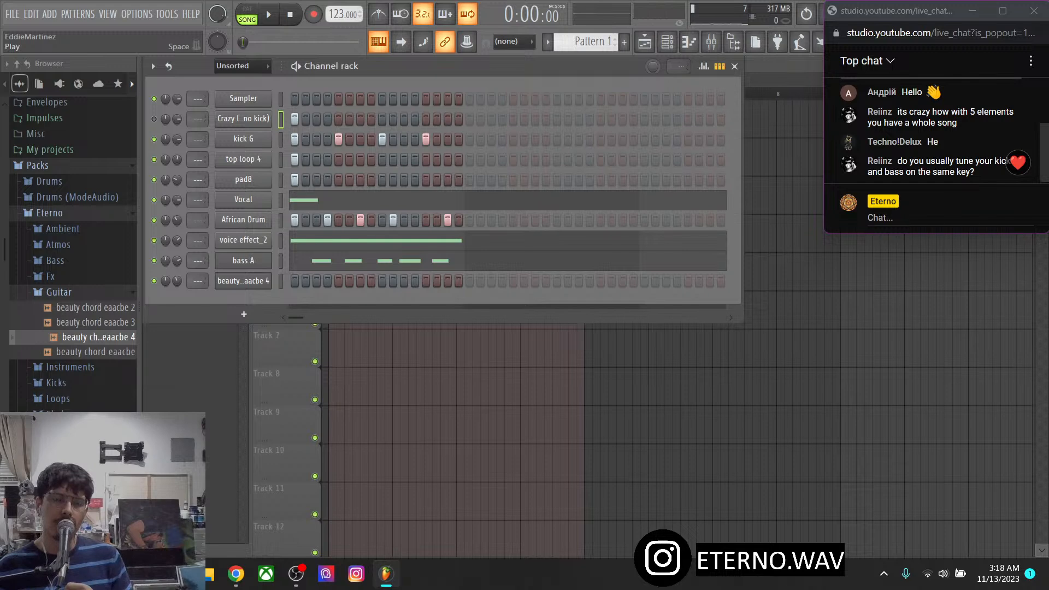
left_click(243, 139)
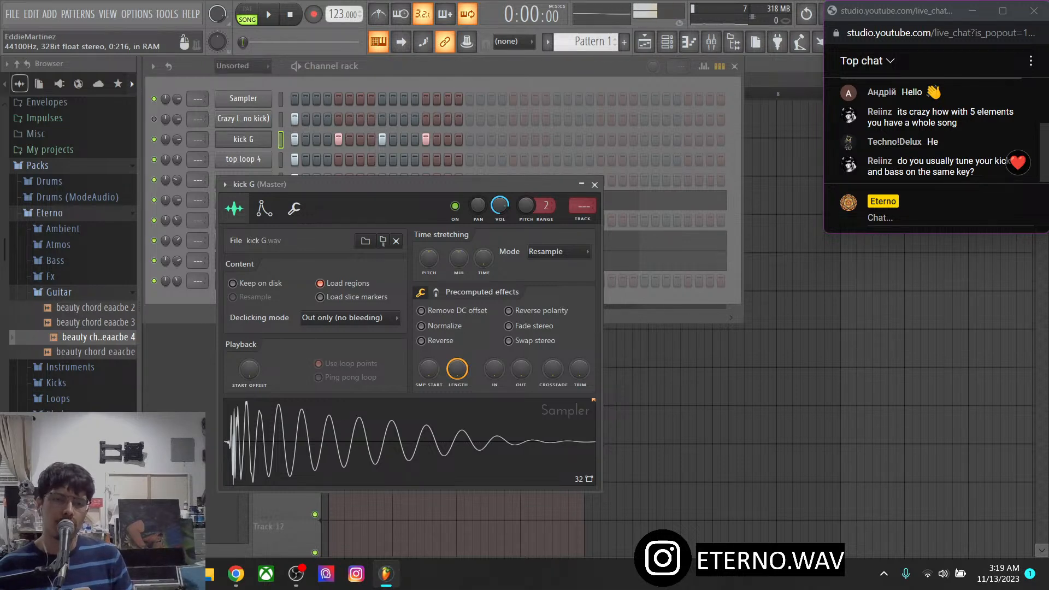
left_click(594, 185)
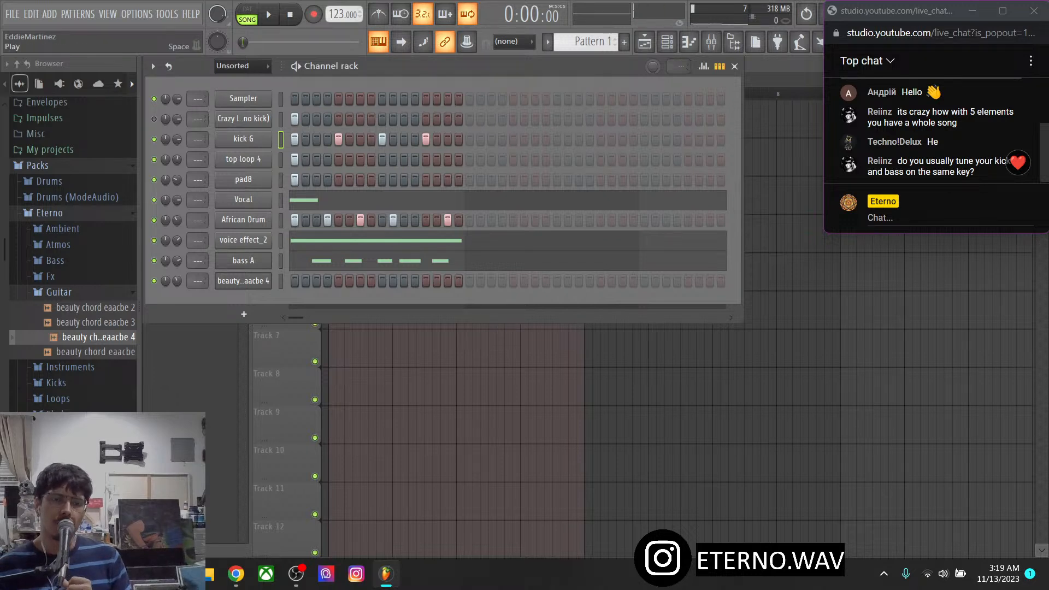
key("space")
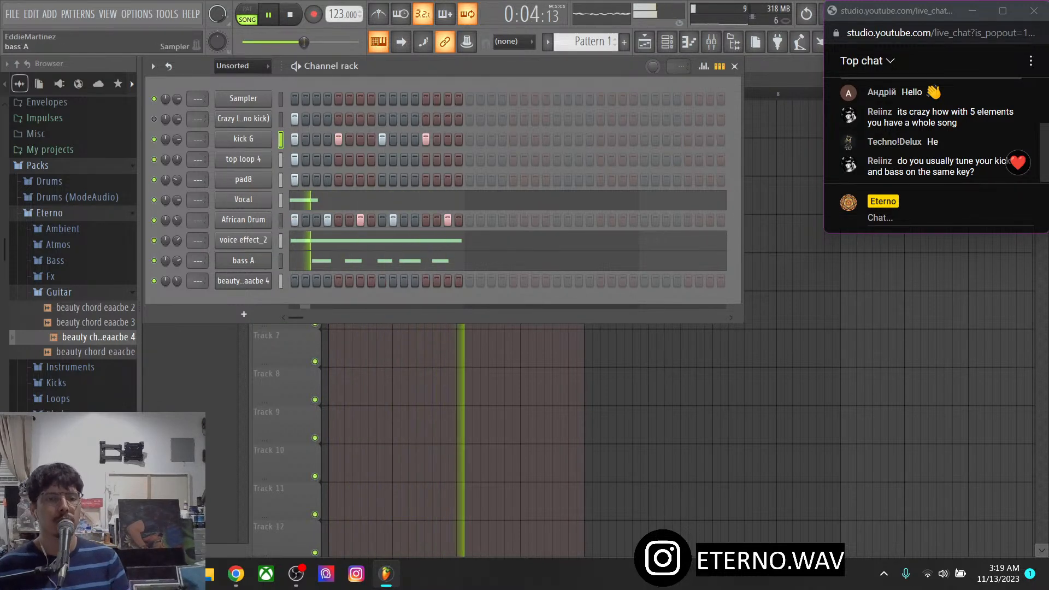
Open the bass A channel settings and review its notes in the piano roll
left_click(243, 261)
left_click_drag(350, 237, 460, 230)
left_click(281, 280)
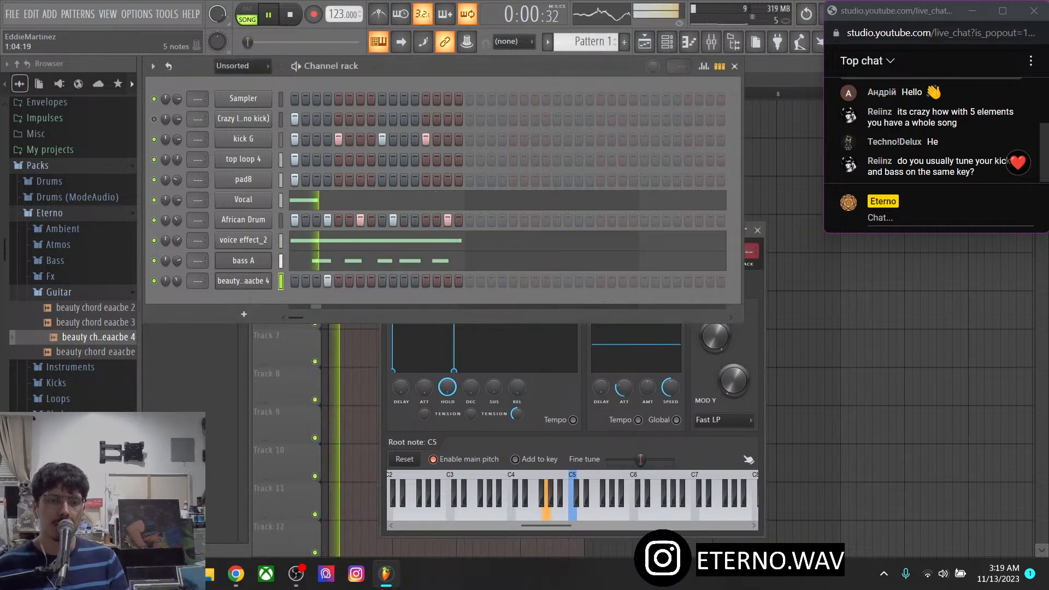
left_click(326, 261)
scroll(503, 225, "down", 5)
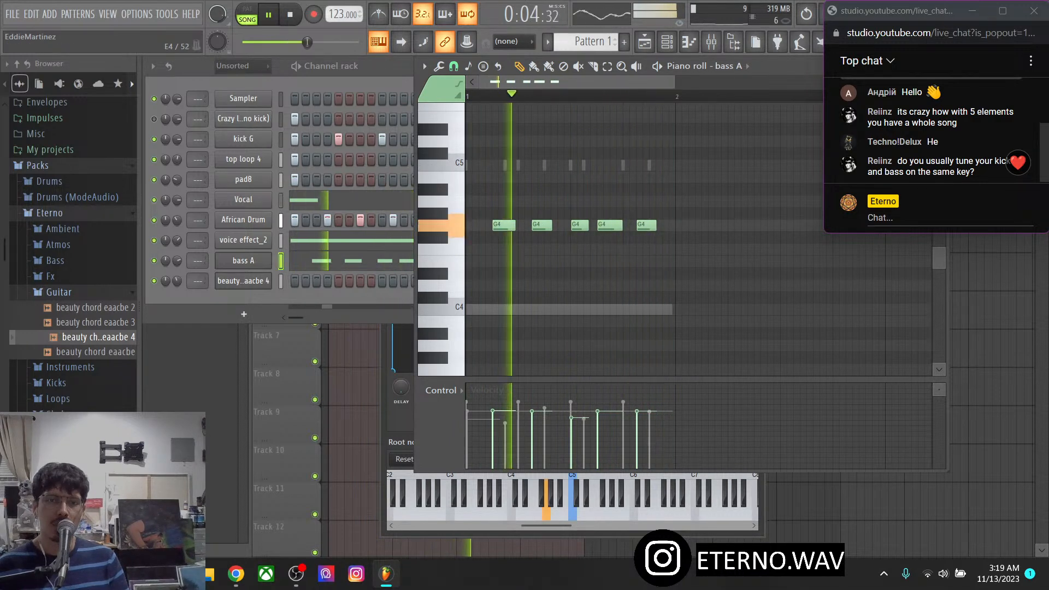
left_click(306, 261)
left_click(305, 260)
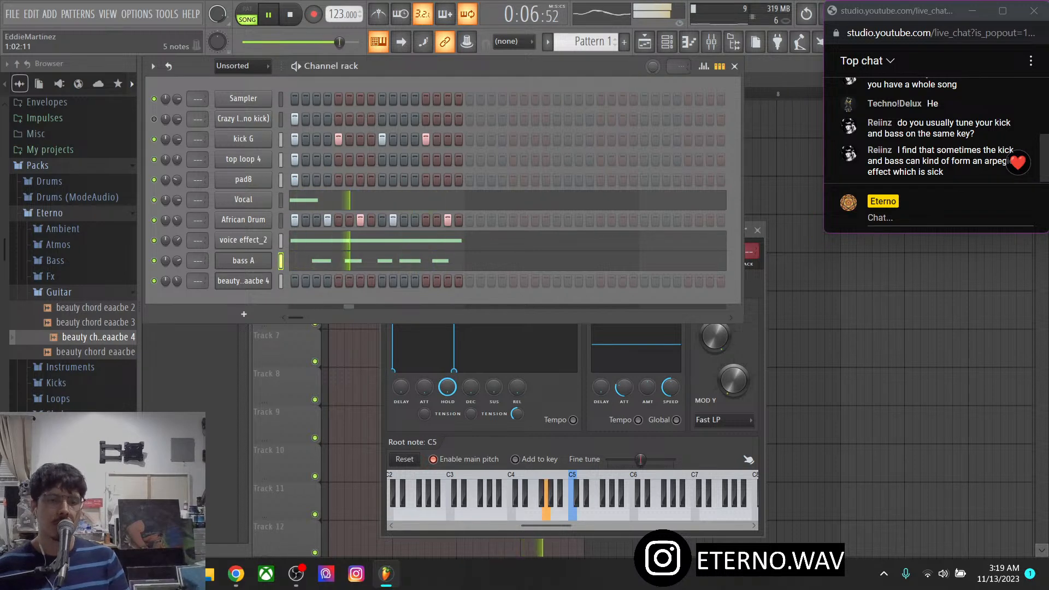
Try B4 and C#5 as the root note of the bass A channel, and restore it to C5
left_click(243, 260)
left_click(244, 260)
left_click(397, 254)
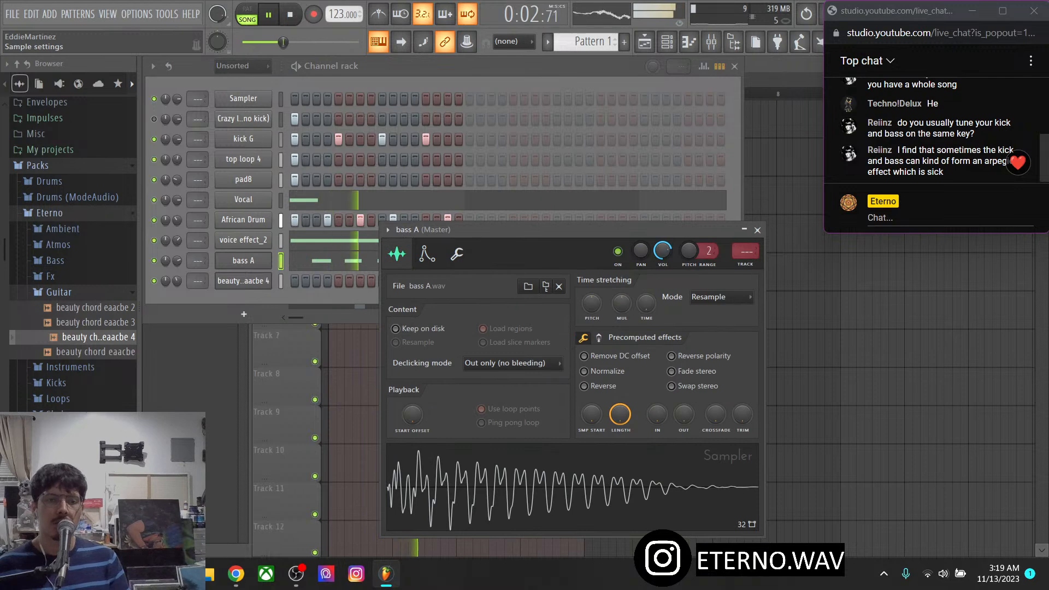
left_click(456, 253)
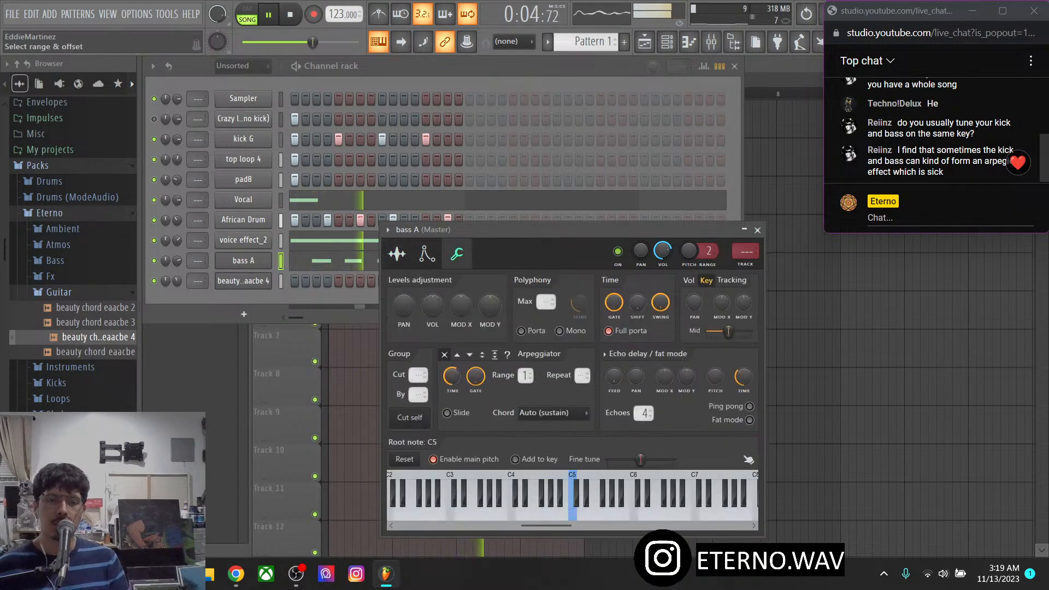
right_click(563, 474)
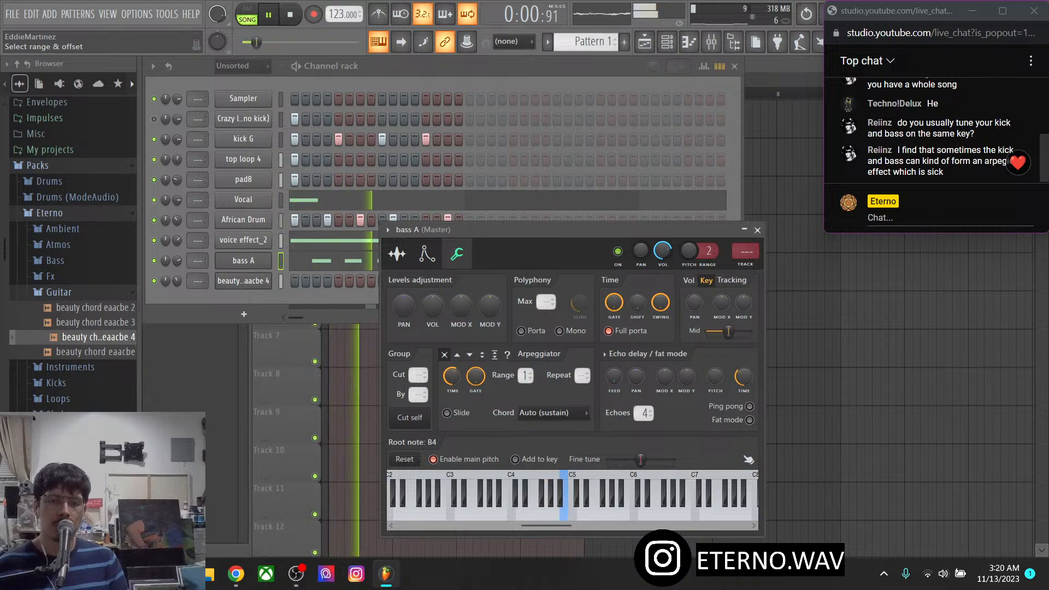
right_click(572, 475)
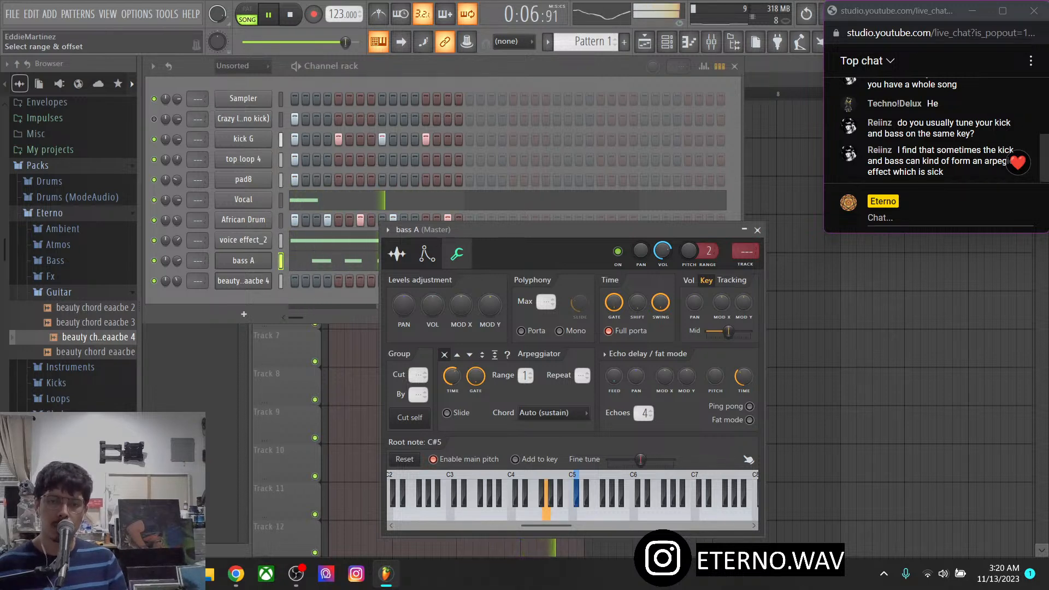
right_click(571, 475)
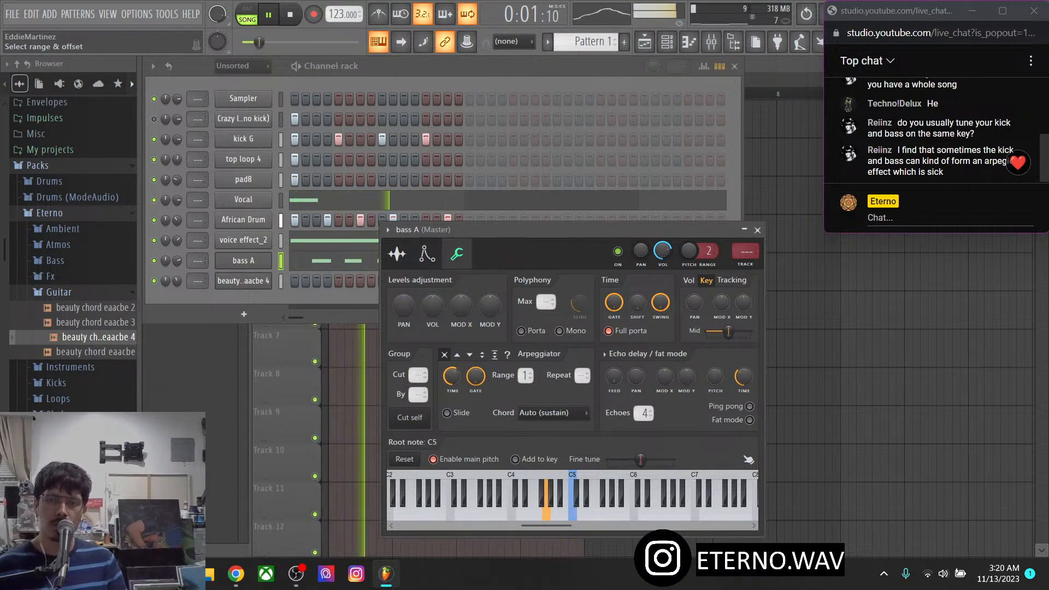
left_click(437, 67)
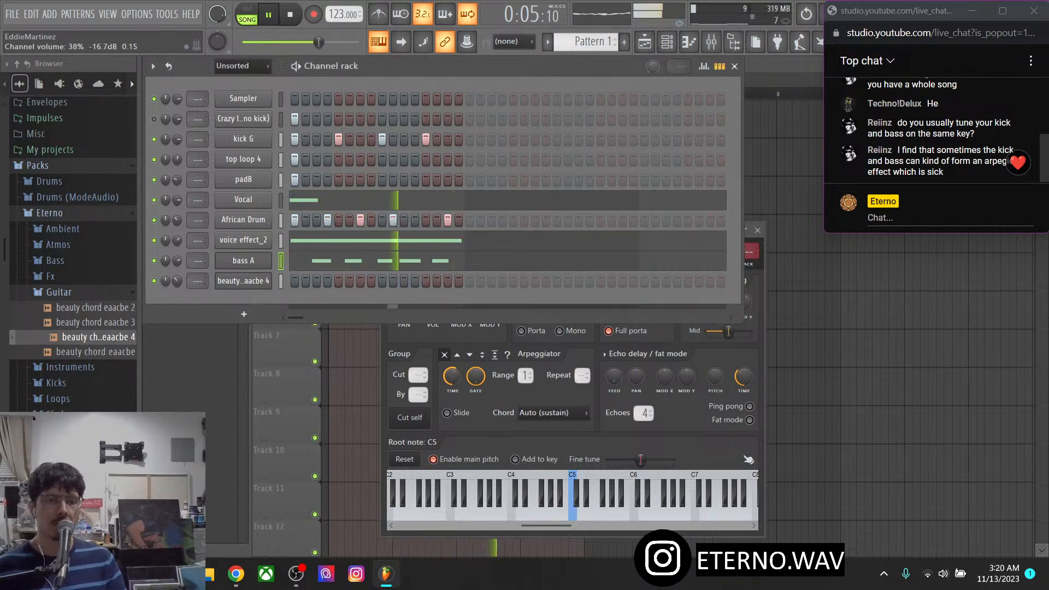
Compare the beat with and without bass A, keep Crazy l..no kick off, and mute kick G
left_click(154, 261)
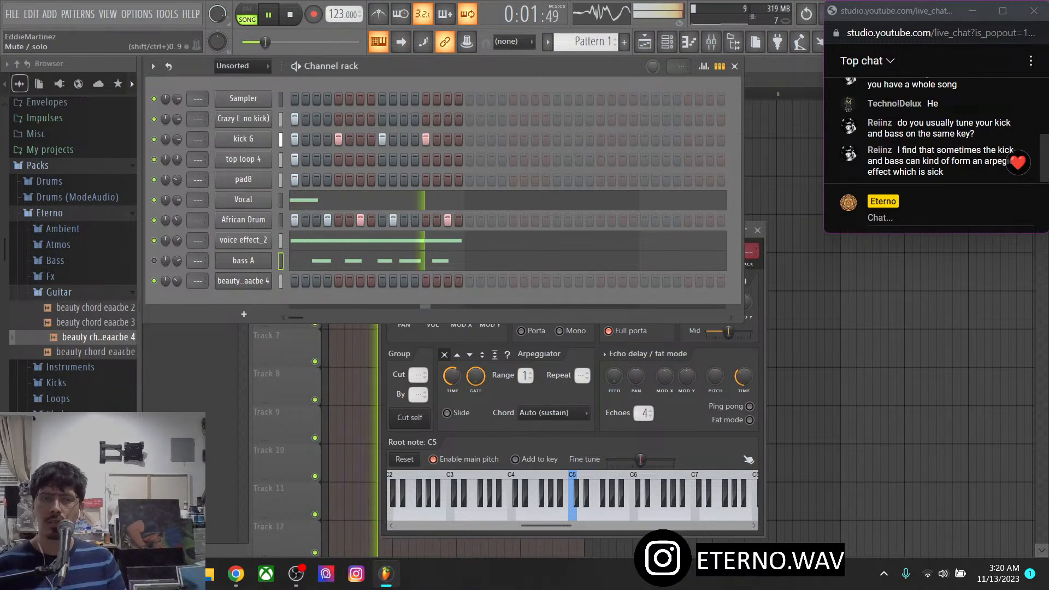
left_click(154, 260)
left_click(154, 119)
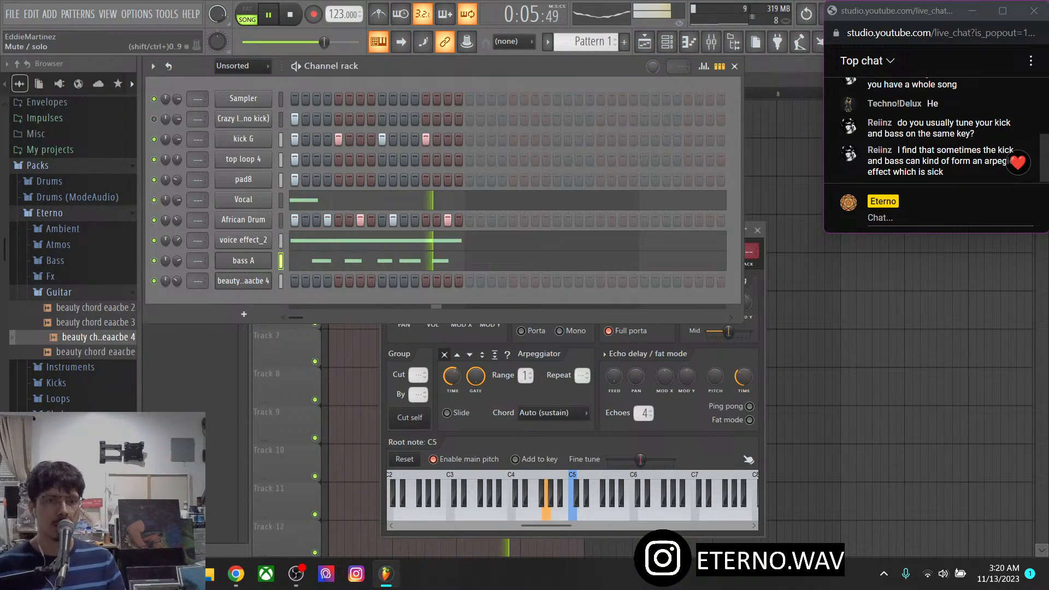
Audition the Eterno pack's loops, including organic drum loop, melo loop, Drum loop dark, tonal tribe and the Rominimal vibe loops
left_click(59, 292)
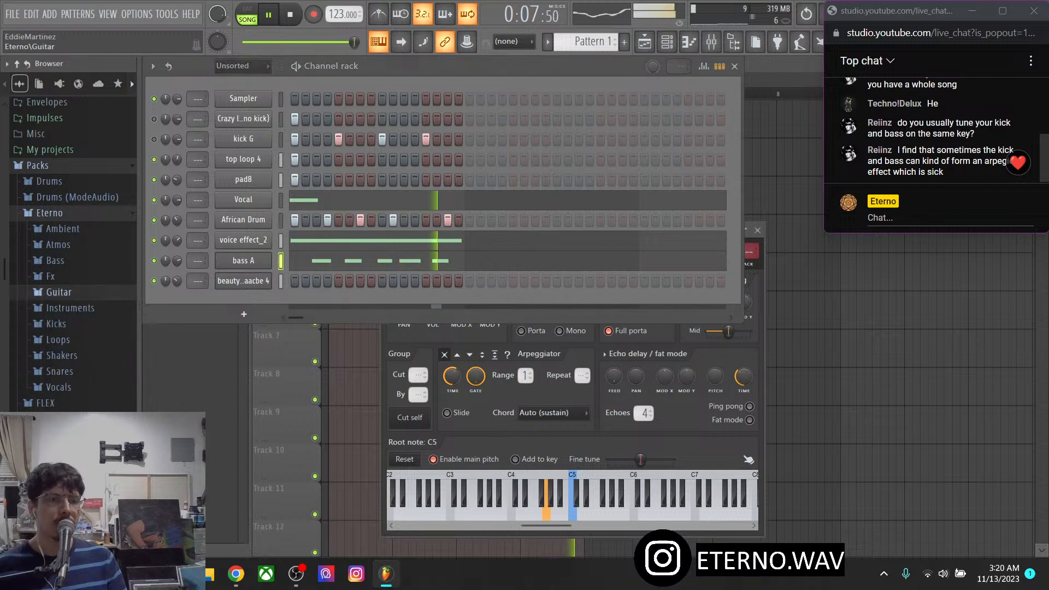
left_click(70, 308)
left_click(70, 307)
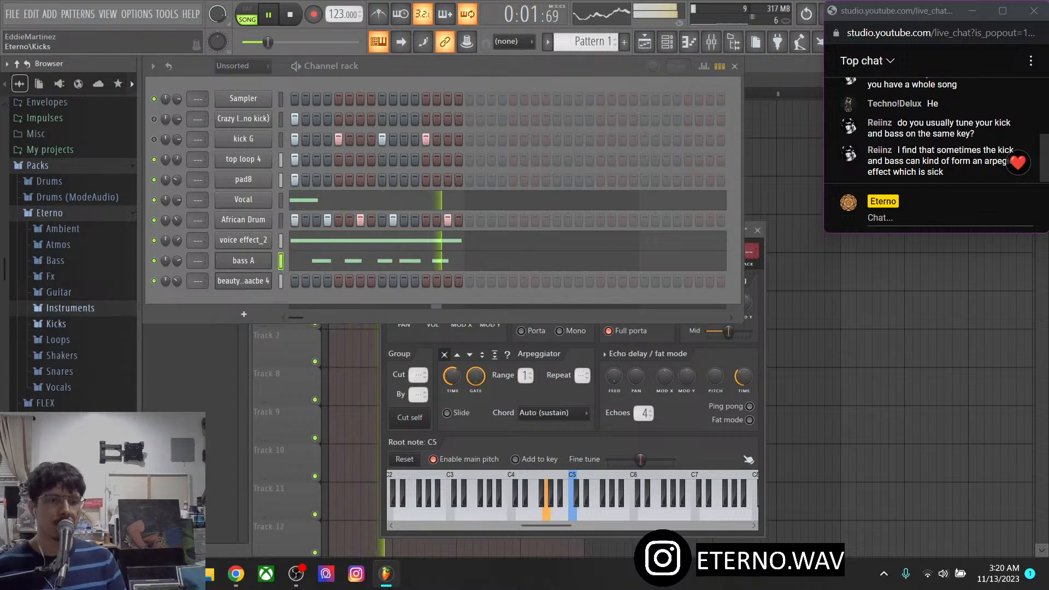
left_click(58, 339)
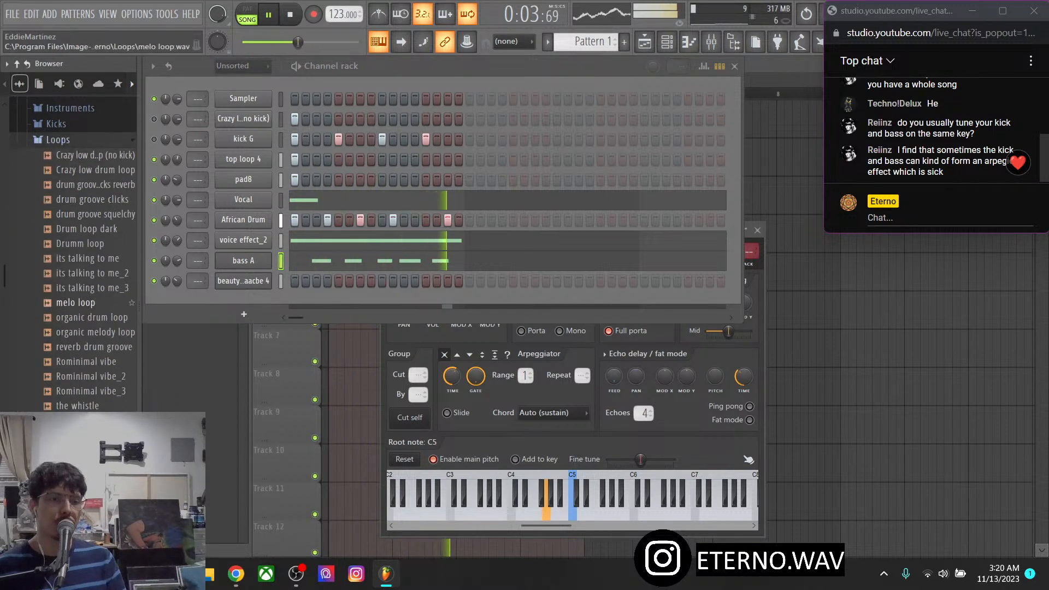
left_click(95, 245)
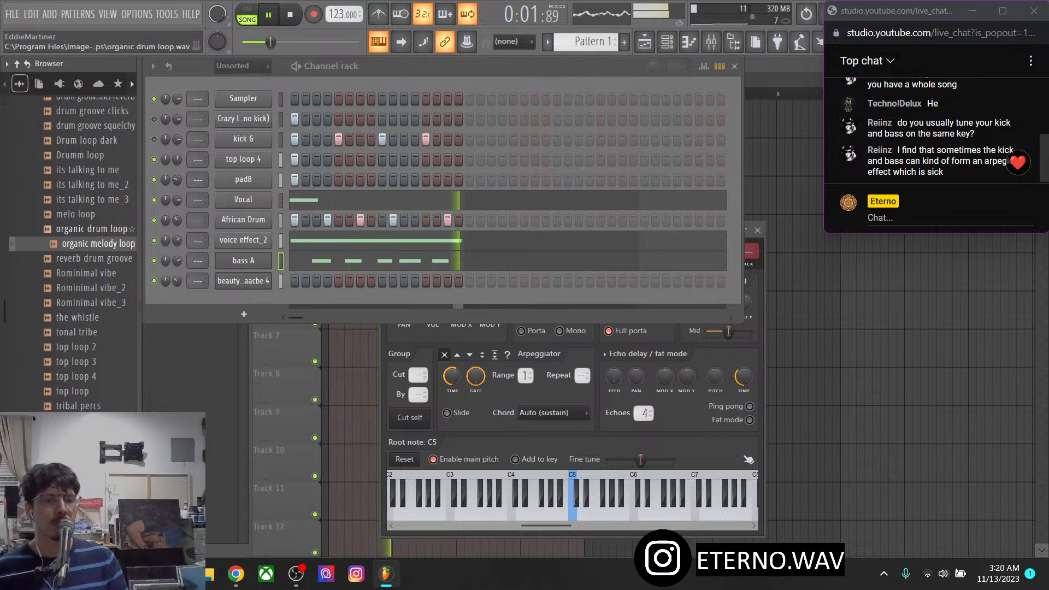
left_click(94, 229)
left_click(82, 214)
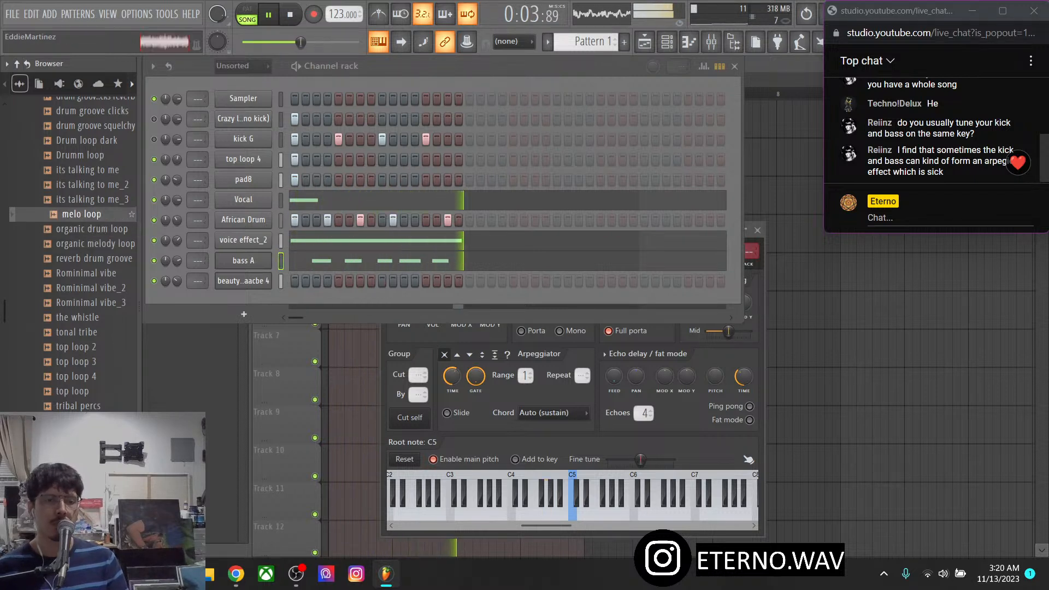
left_click(86, 140)
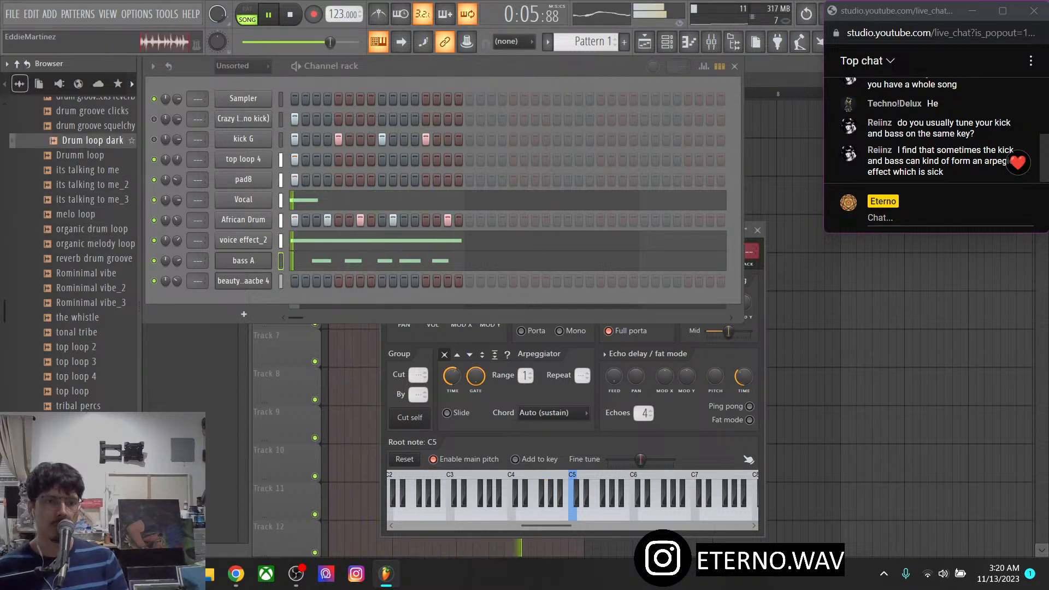
left_click(85, 155)
left_click(82, 331)
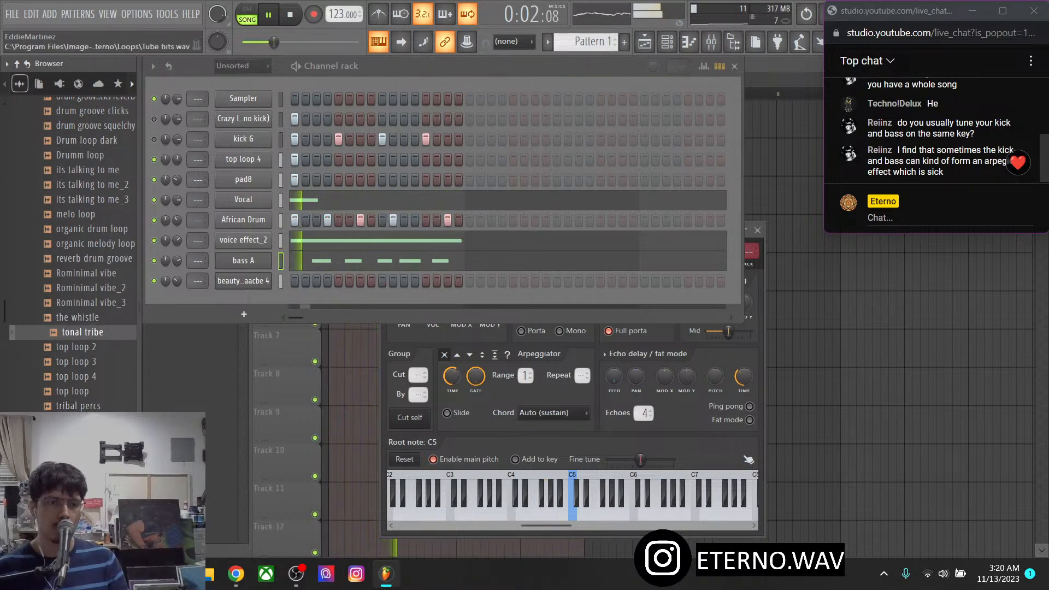
left_click(90, 288)
left_click(90, 273)
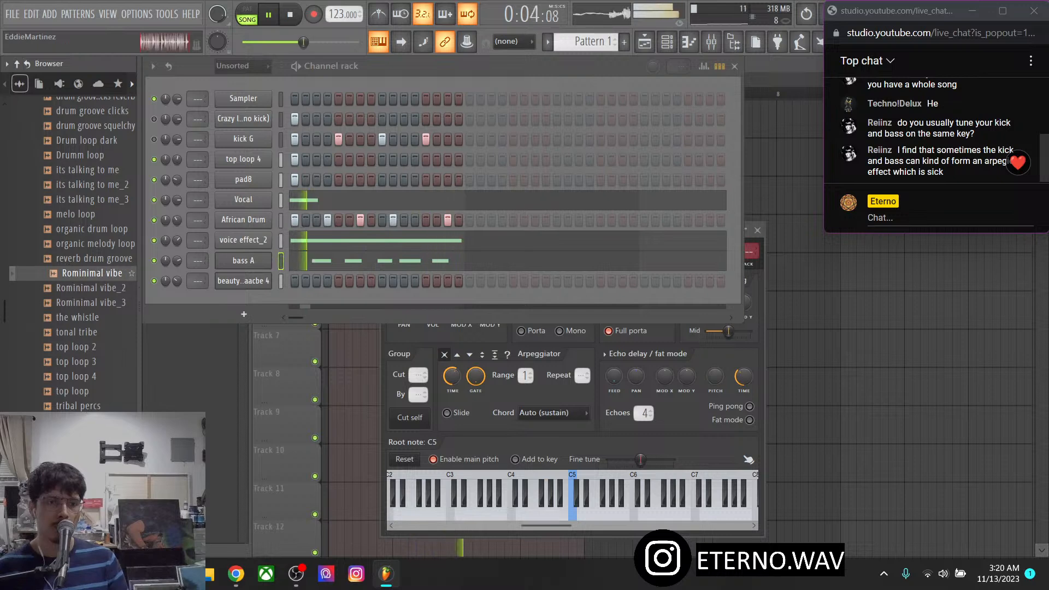
left_click(90, 303)
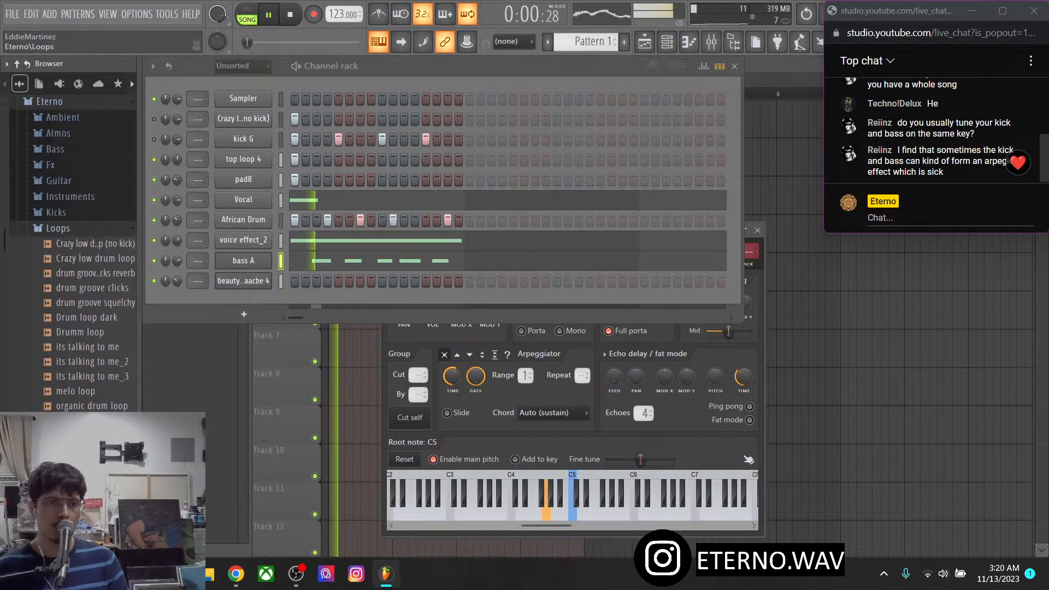
left_click(58, 228)
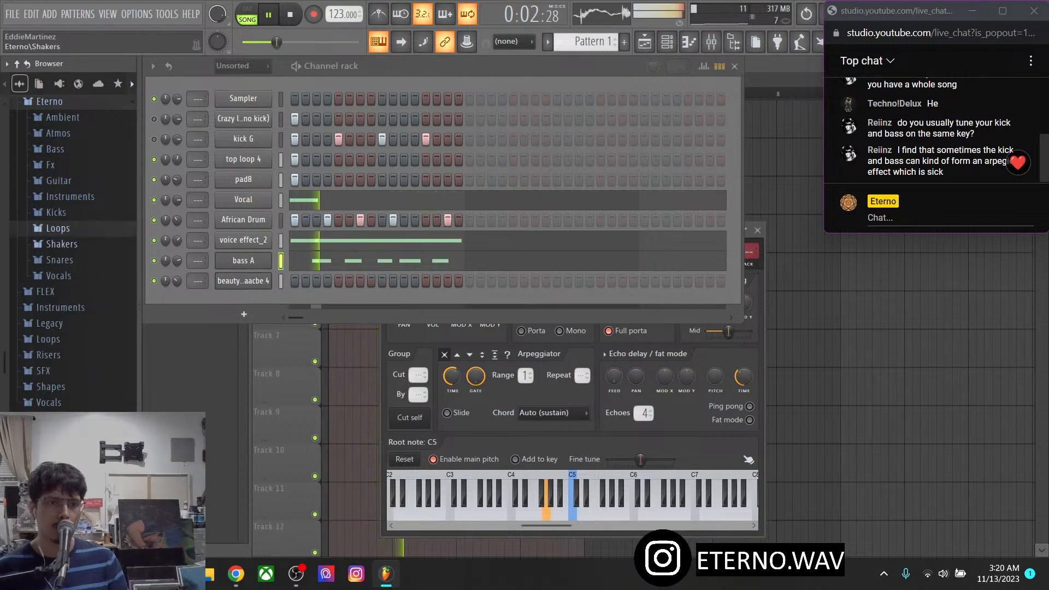
Audition the deep vox Marker #2, #4 and #5 samples in the Eterno pack's Vocals folder
left_click(58, 276)
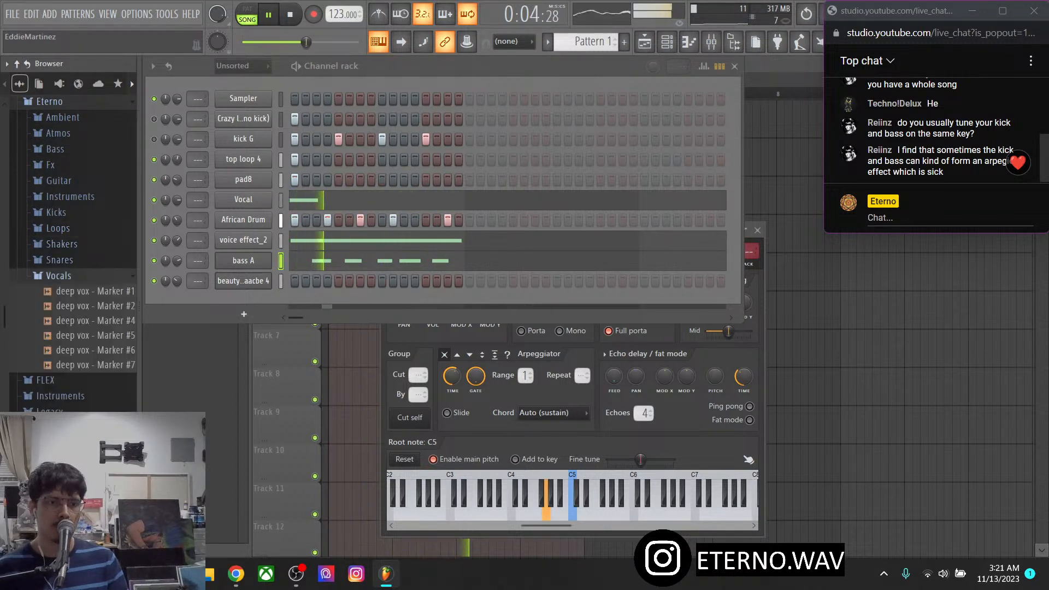
left_click(101, 305)
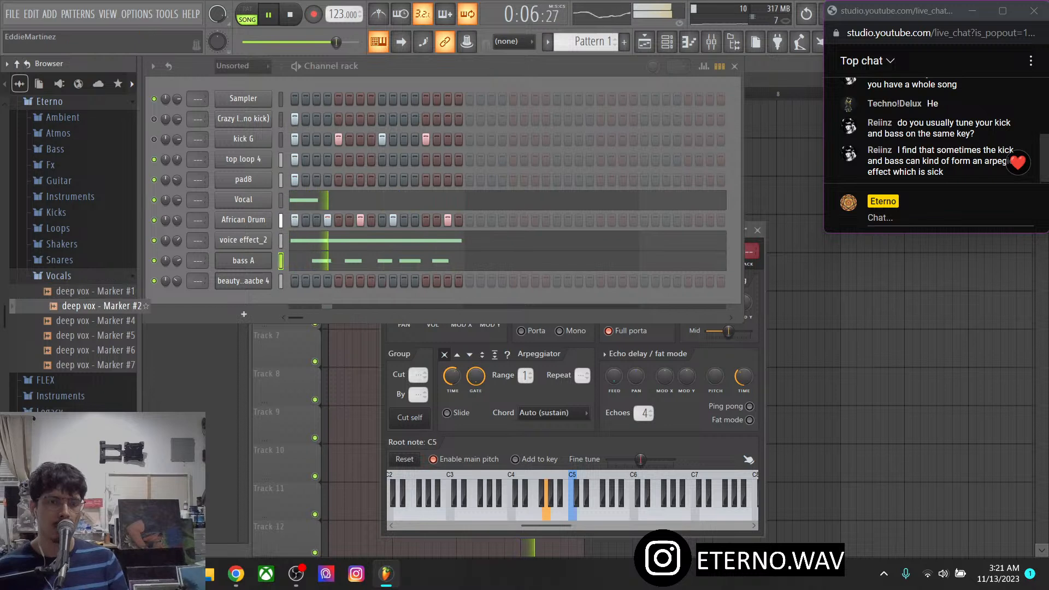
left_click(98, 320)
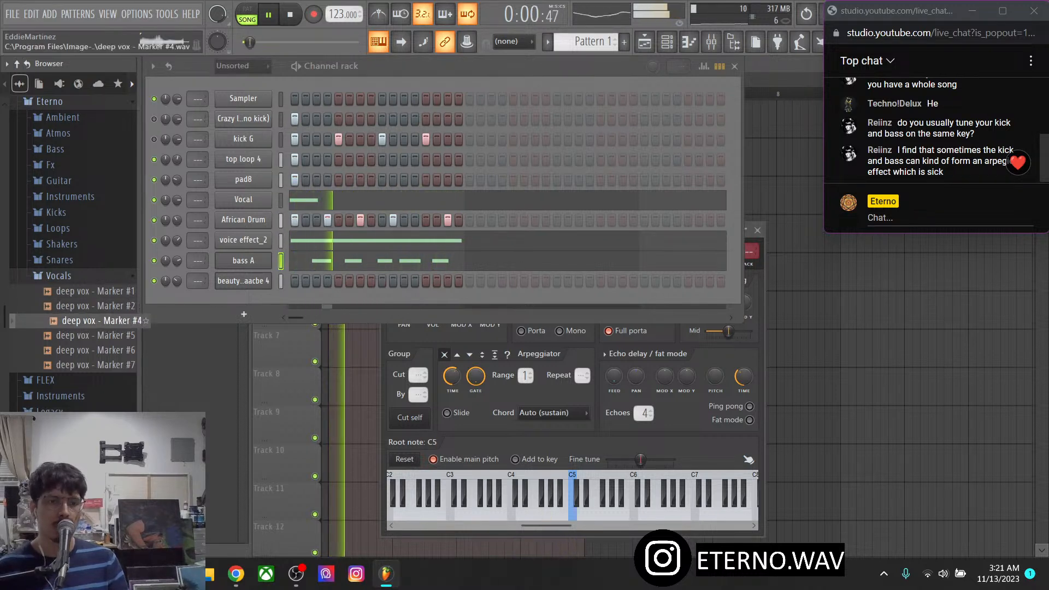
left_click(99, 335)
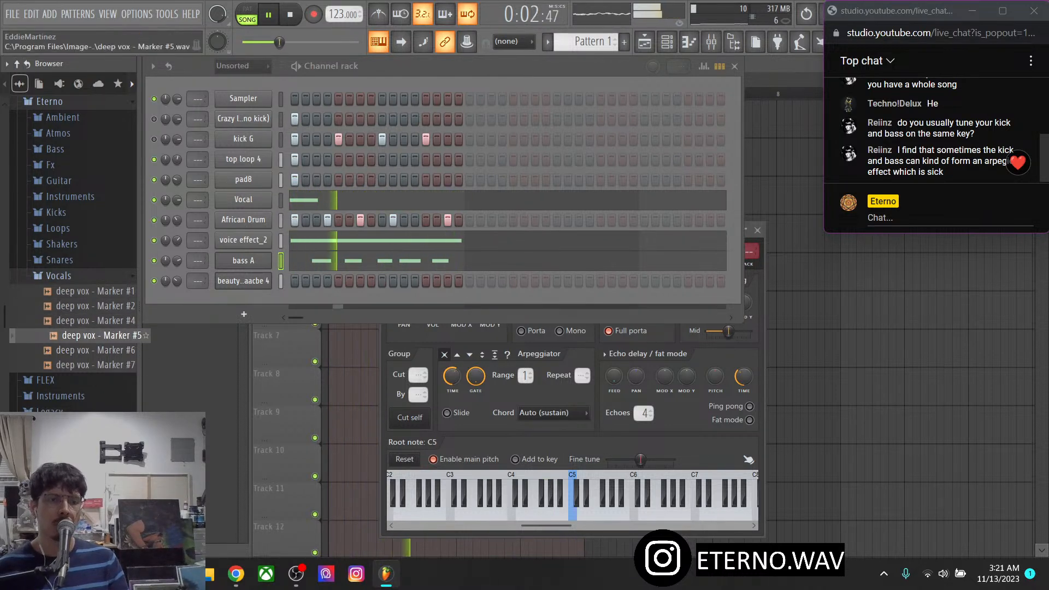
Place the deep vox - Marker #5 clip on Track 4 at bar 2, trying and removing a copy at bar 4
mouse_move(101, 336)
left_mouse_down()
mouse_move(240, 295)
mouse_move(230, 328)
mouse_move(323, 376)
mouse_move(352, 350)
mouse_move(382, 276)
mouse_move(369, 235)
mouse_move(471, 234)
left_mouse_up()
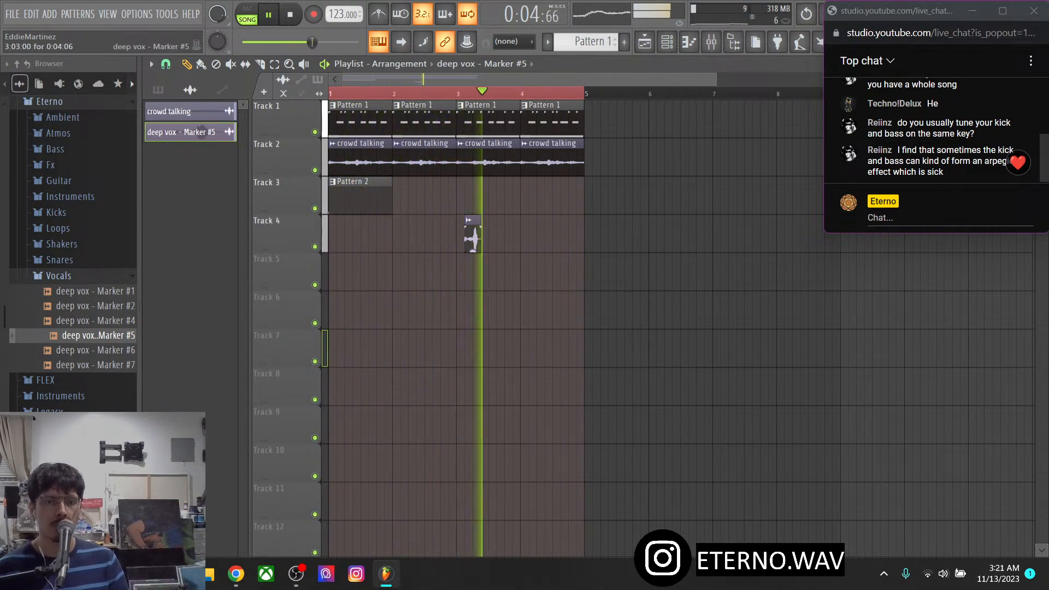
double_click(472, 234)
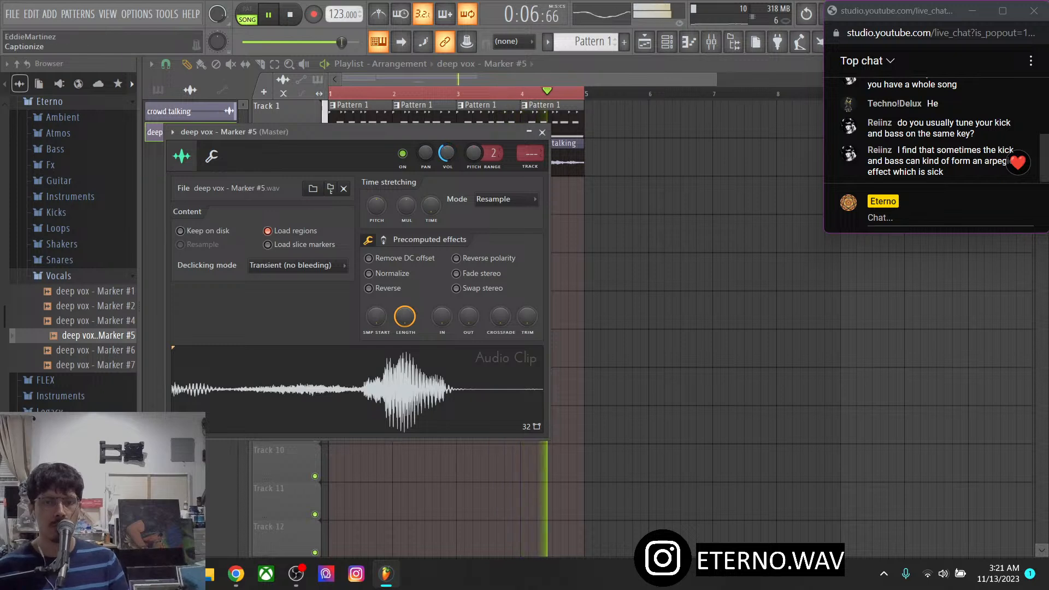
key("Escape")
left_click_drag(473, 236, 400, 238)
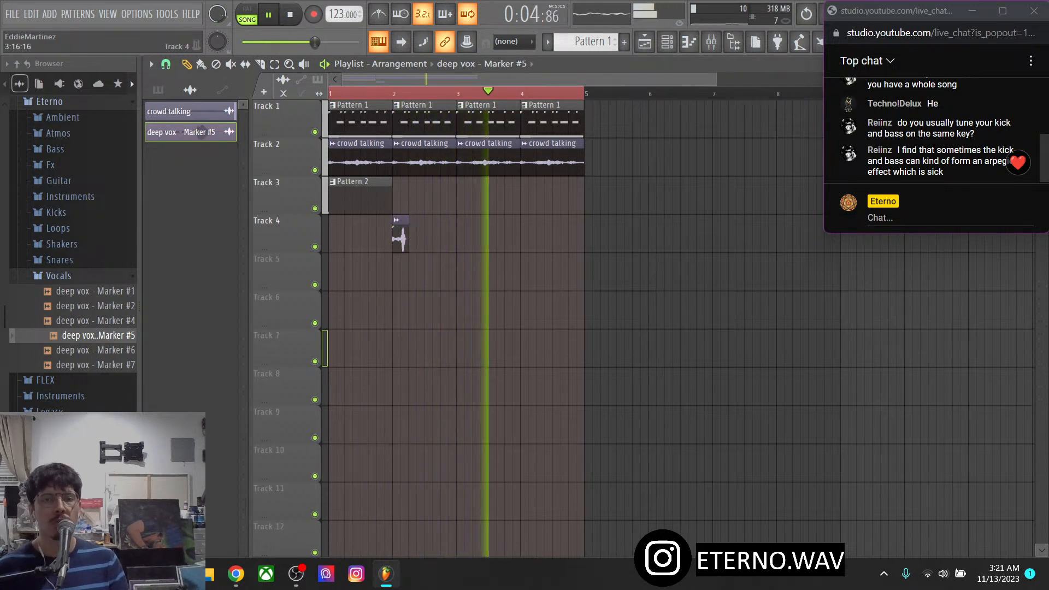
left_click(524, 235)
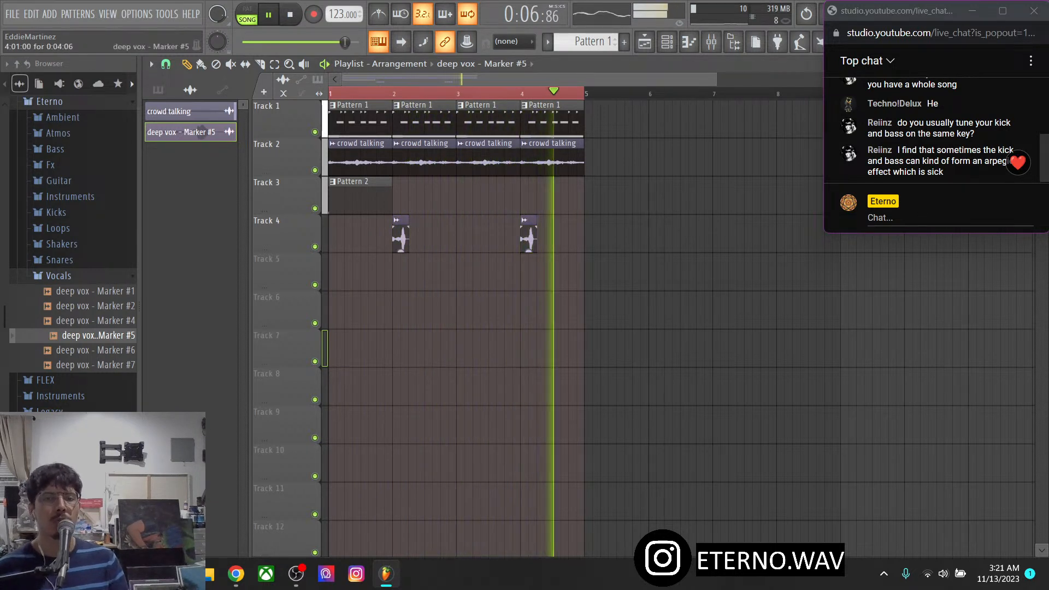
right_click(527, 236)
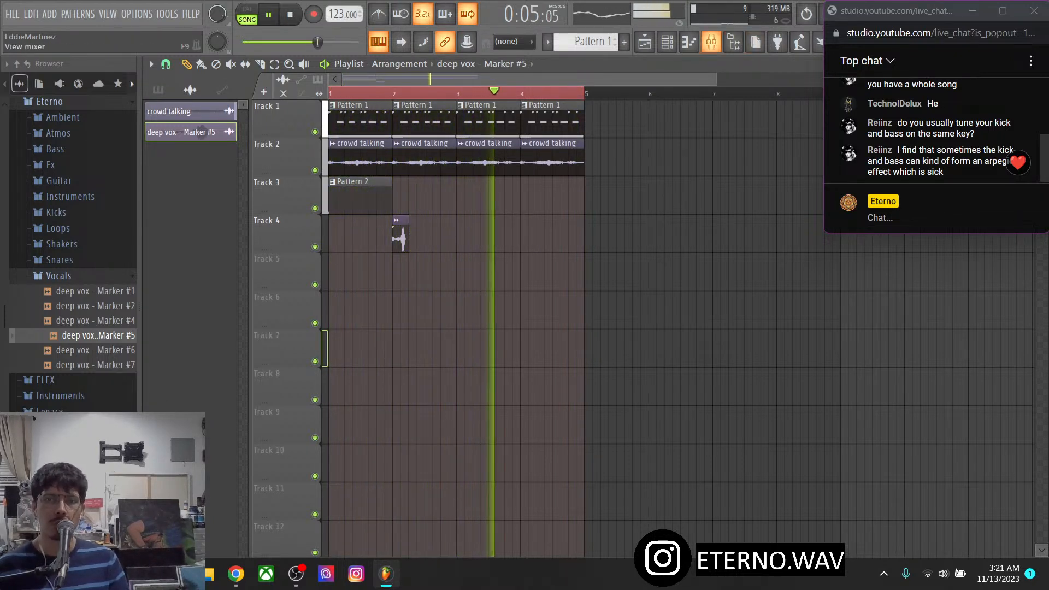
Route the deep vox - Marker #5 clip to mixer Insert 19
left_click(711, 42)
right_click(567, 295)
mouse_move(615, 319)
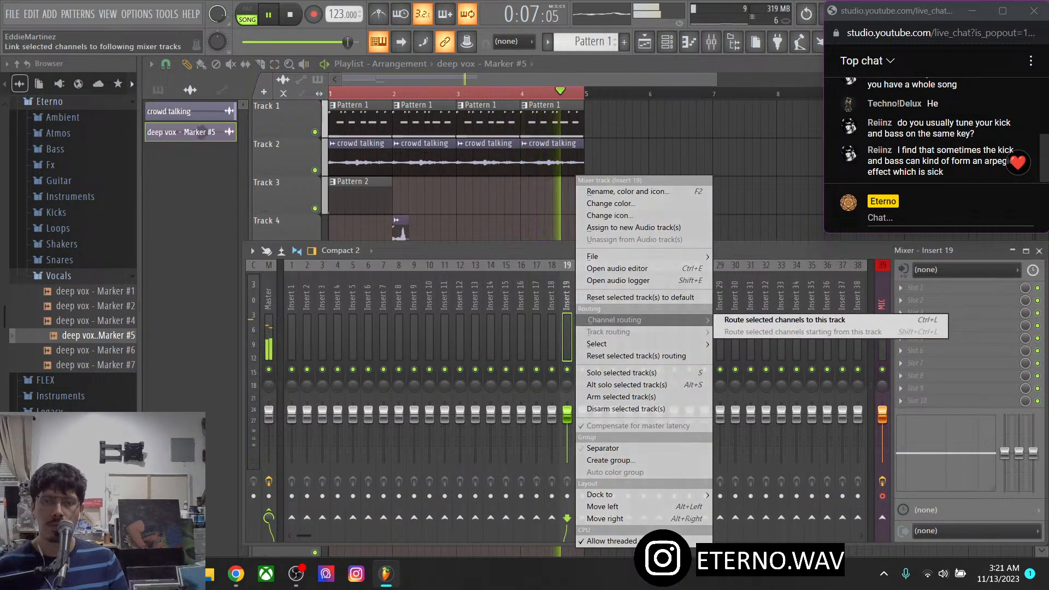
left_click(785, 319)
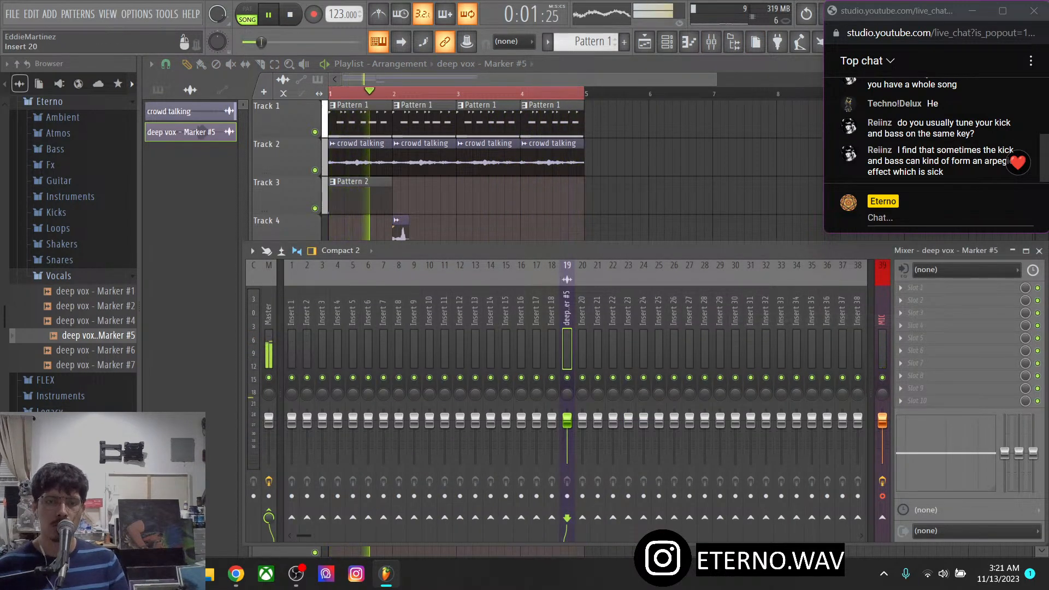
Add Fruity Delay 3 to slot 2 of the deep vox mixer track and set its delay model to Ping pong
left_click(901, 300)
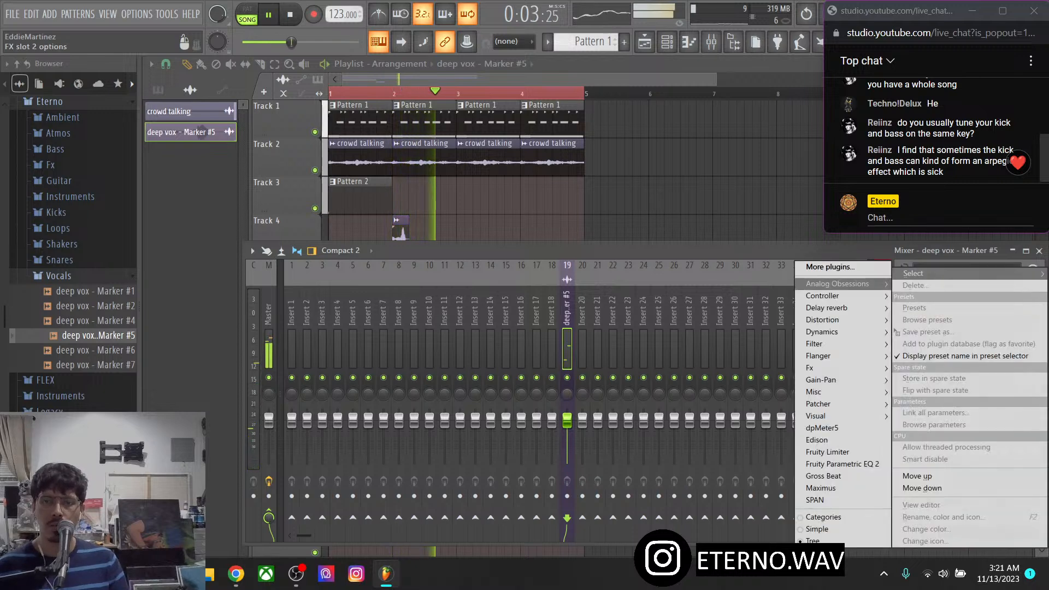
mouse_move(828, 308)
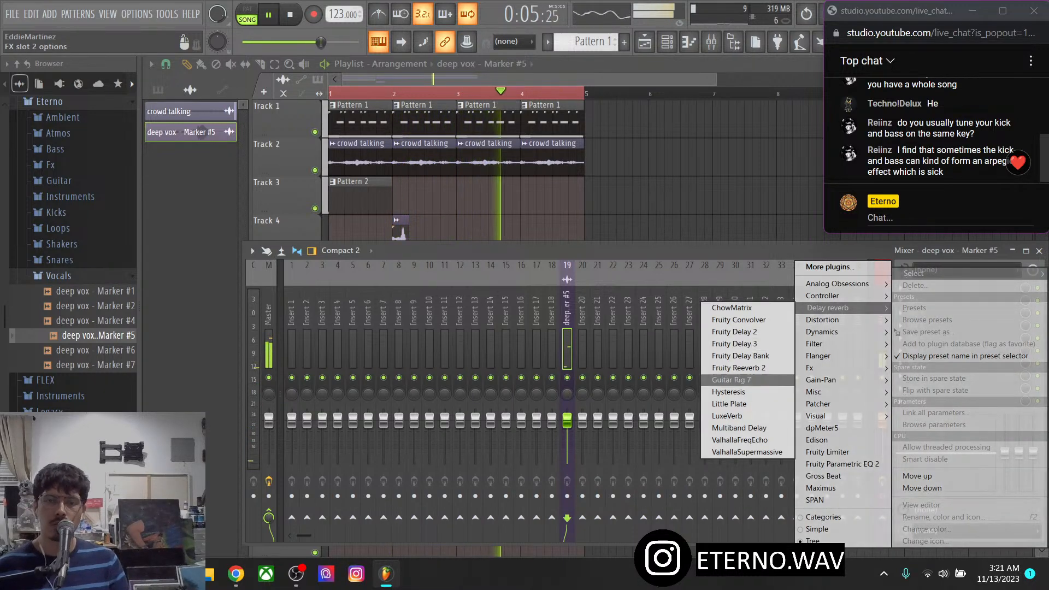
left_click(735, 343)
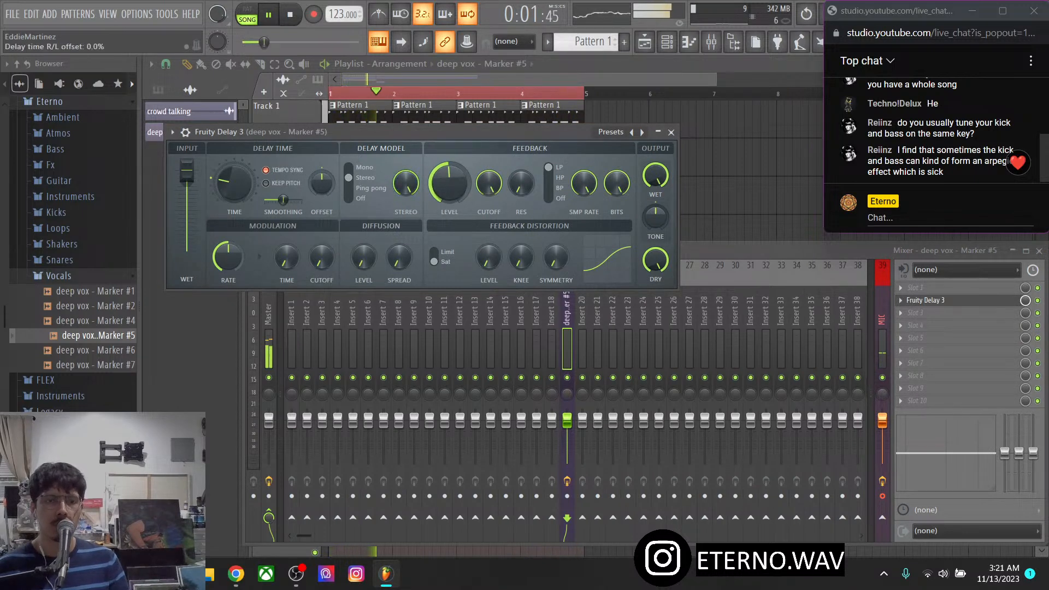
left_click_drag(348, 178, 348, 187)
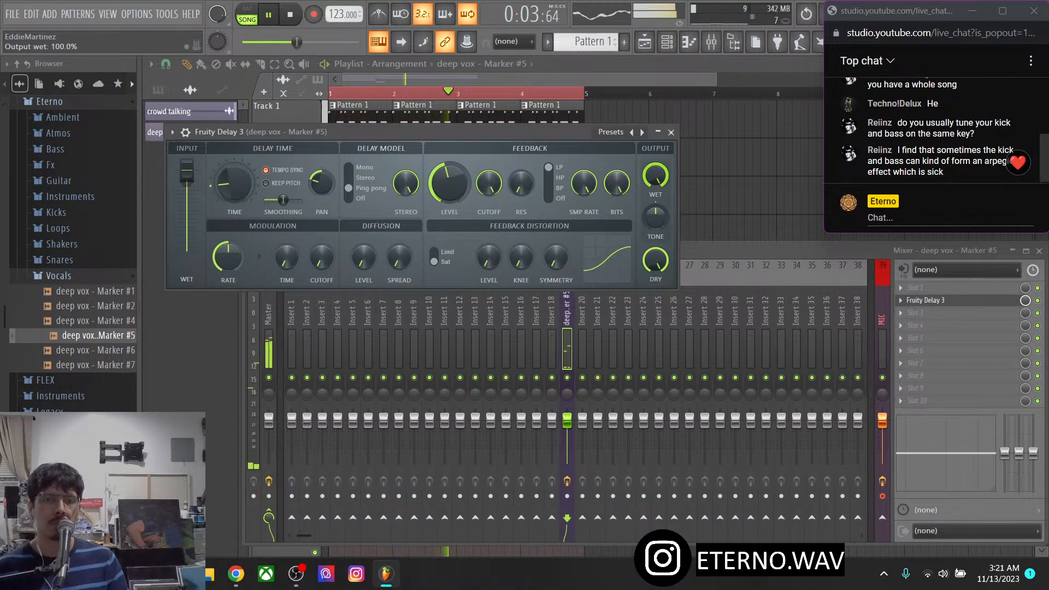
left_click(671, 132)
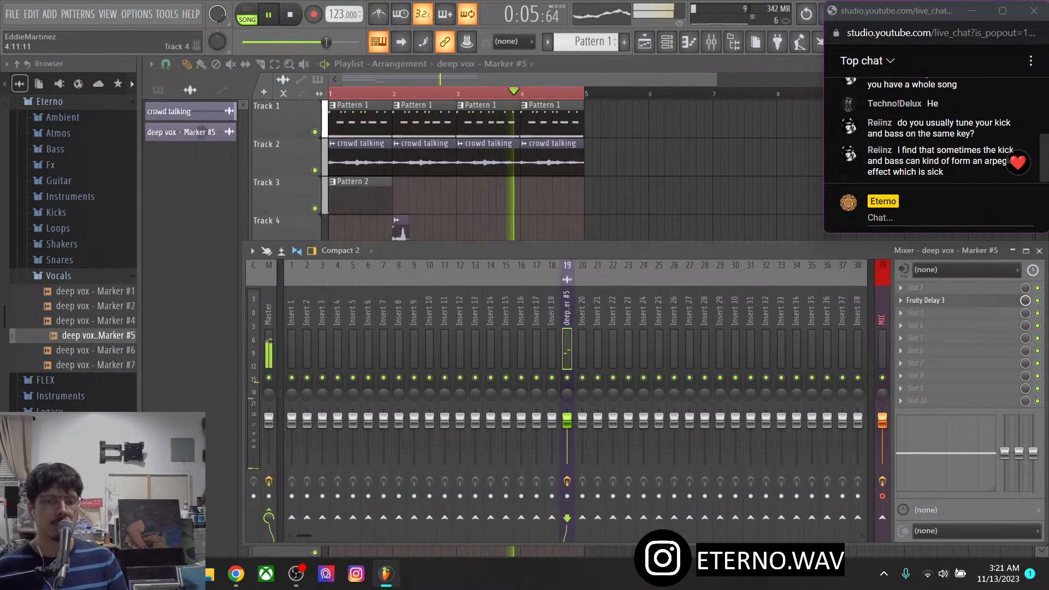
Audition snare 1 from the Eterno Snares folder and add it as a new channel in the channel rack
left_click(644, 41)
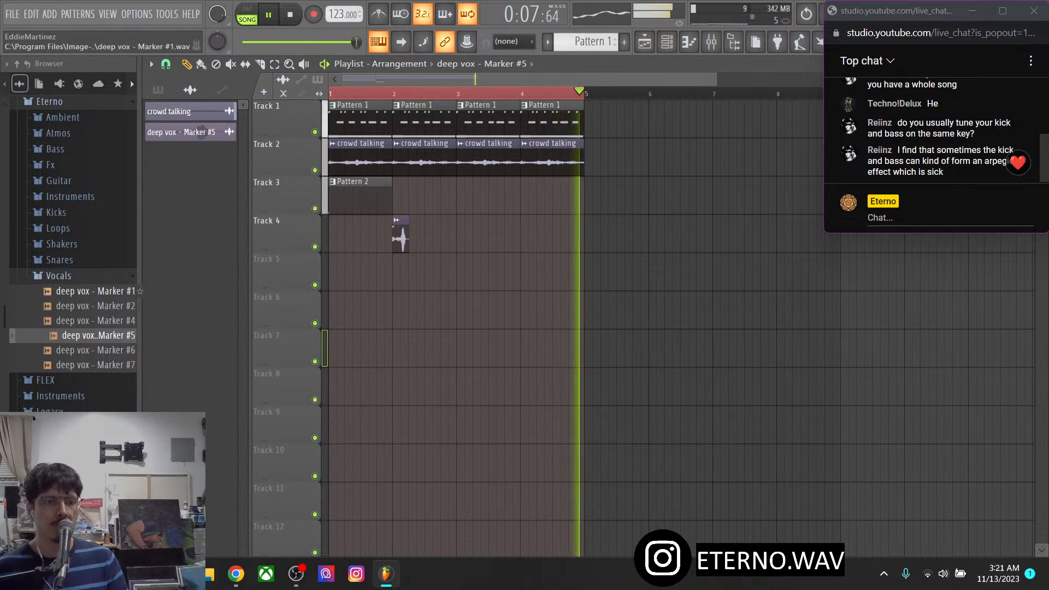
left_click(58, 276)
left_click(59, 260)
left_click(75, 275)
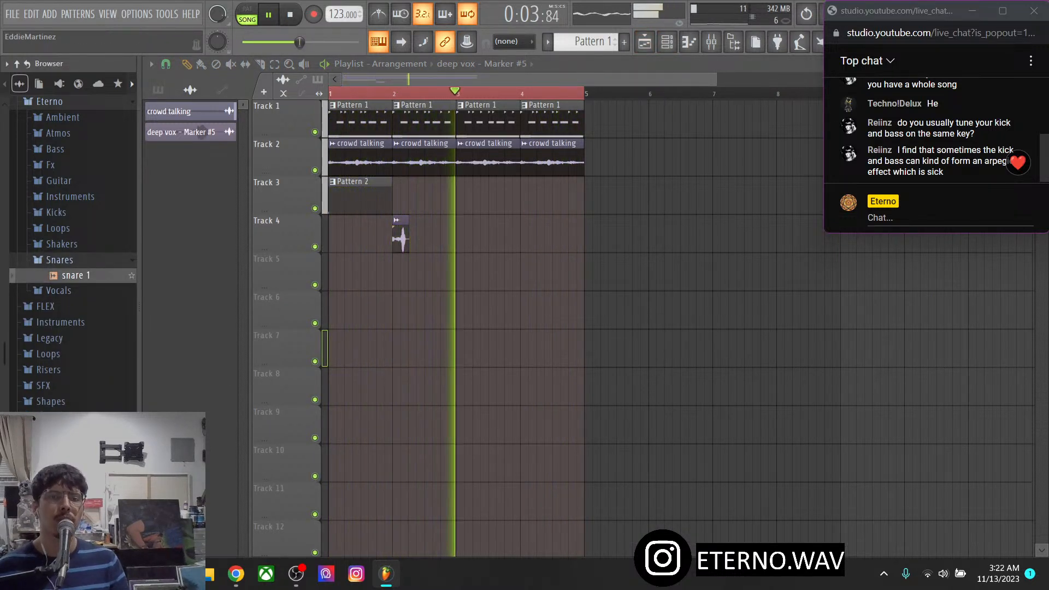
left_click_drag(75, 275, 255, 164)
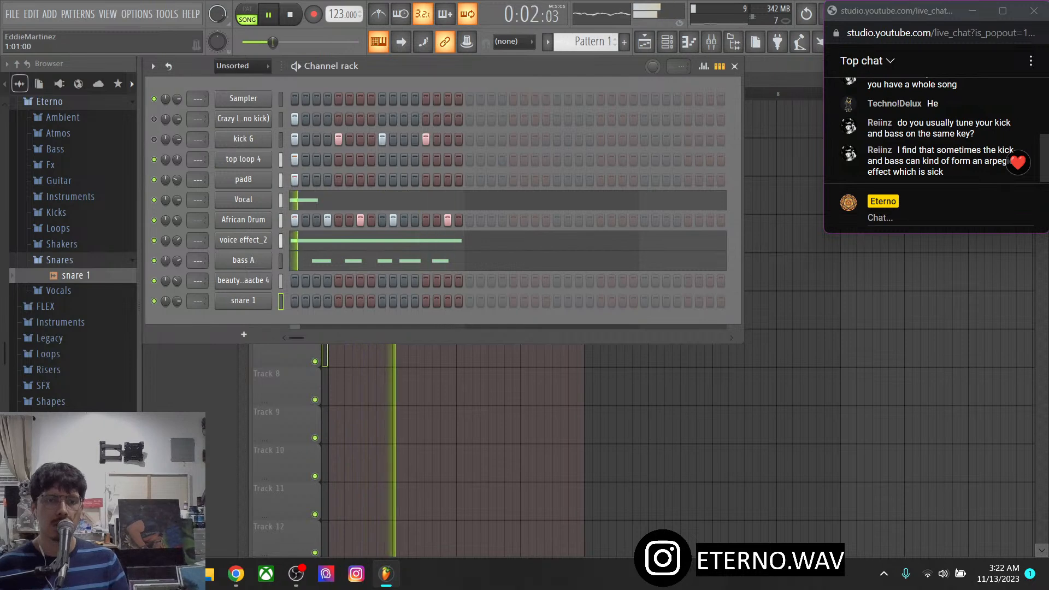
Create a new pattern with snare 1 hits on steps 1 and 3
left_click(624, 42)
key("Return")
left_click(294, 301)
left_click(317, 300)
Place the snare pattern on Track 5 at bar 1 of the playlist and reopen the channel rack
key("F6")
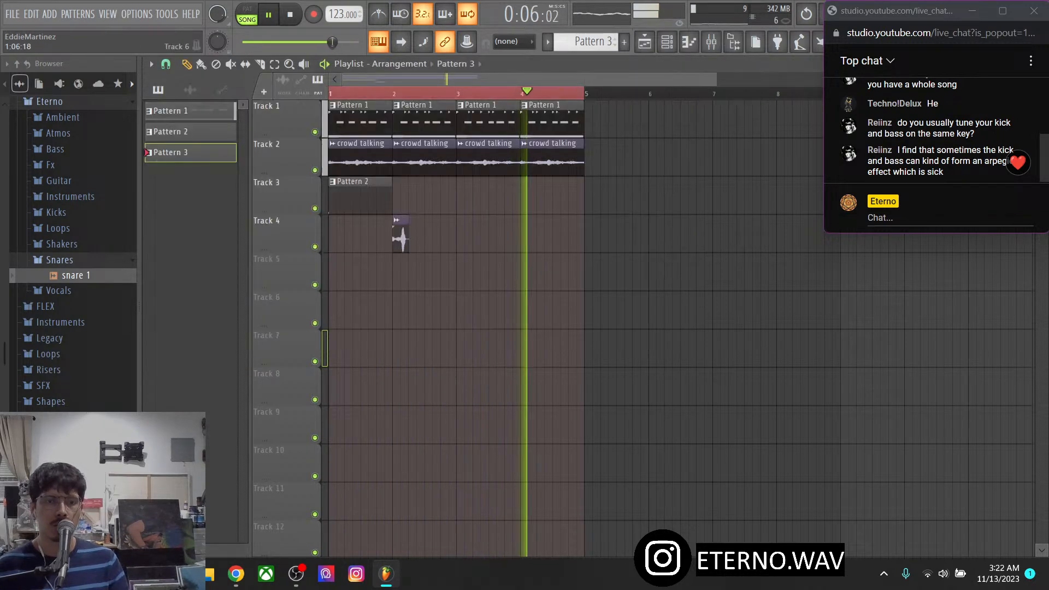
left_click(334, 273)
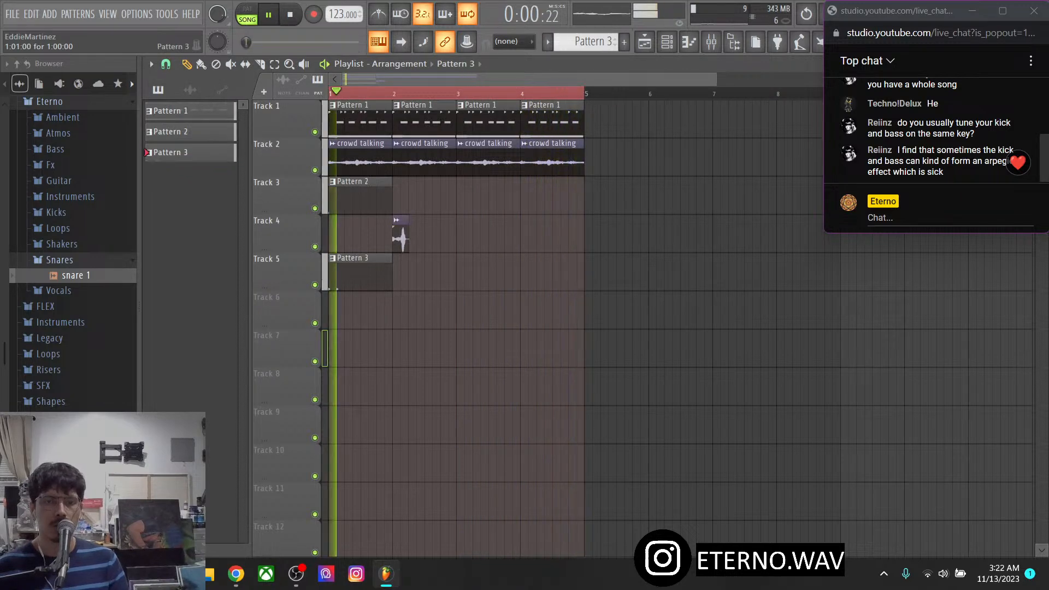
key("F6")
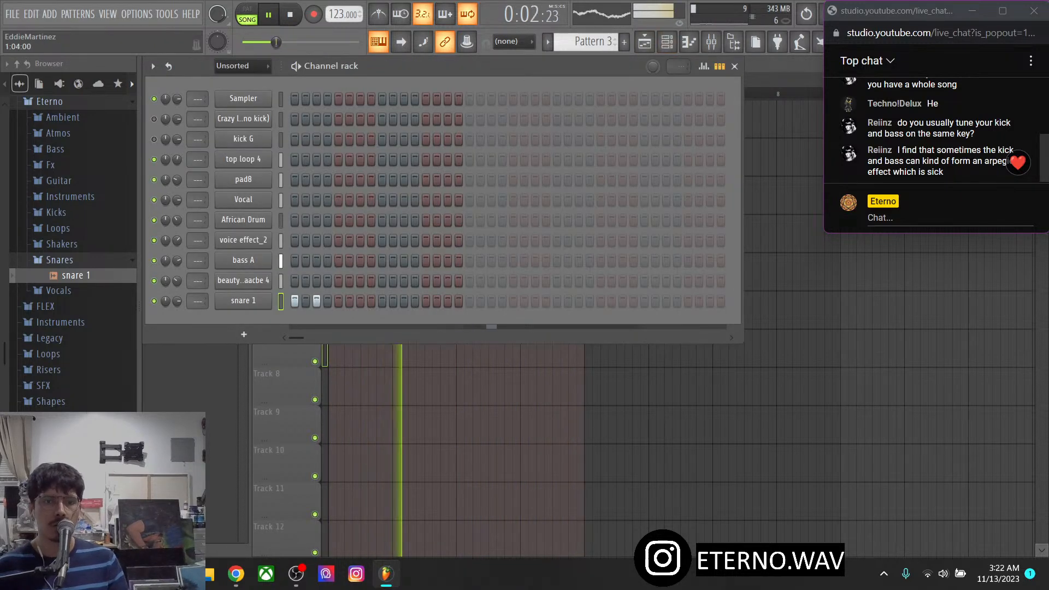
Move the second snare 1 hit in Pattern 3 to the fourth step and check it against the playlist
left_click(327, 301)
left_click(644, 42)
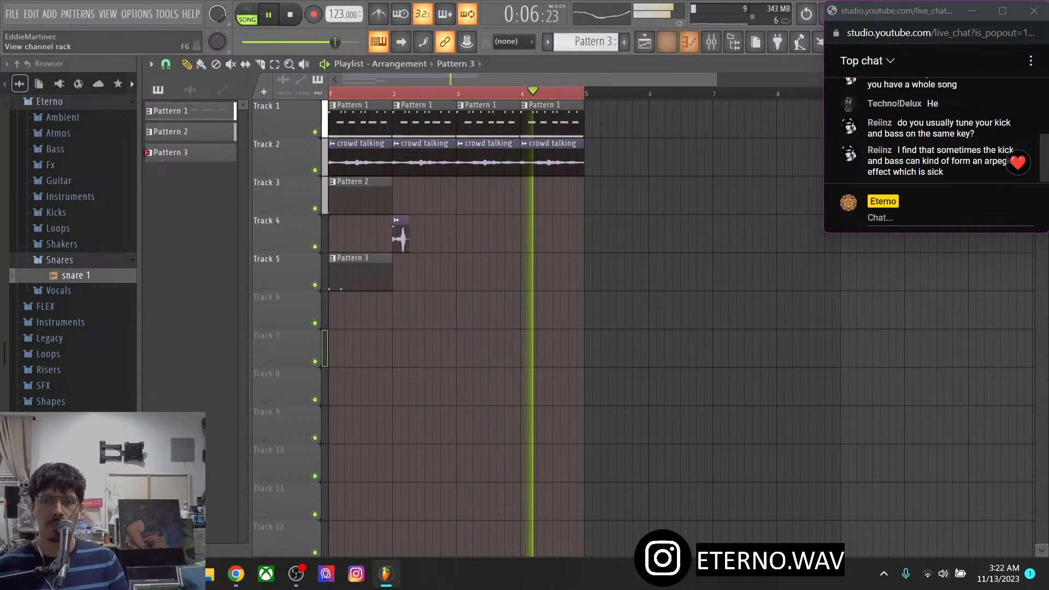
left_click(667, 43)
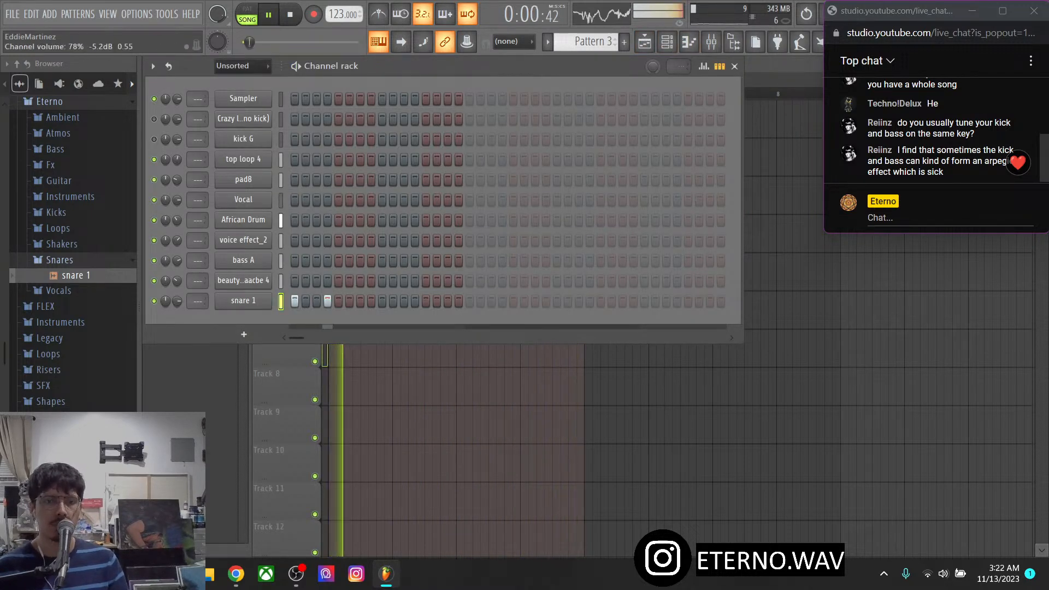
left_click_drag(255, 42, 285, 42)
Route the snare 1 channel to mixer insert 20
left_click(711, 42)
right_click(582, 317)
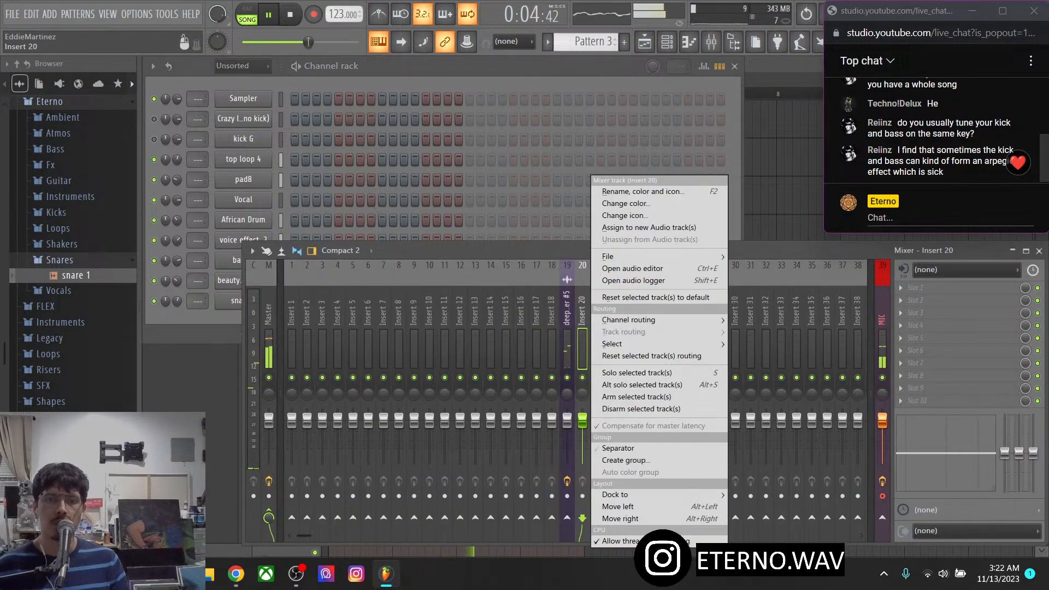
mouse_move(655, 319)
left_click(792, 319)
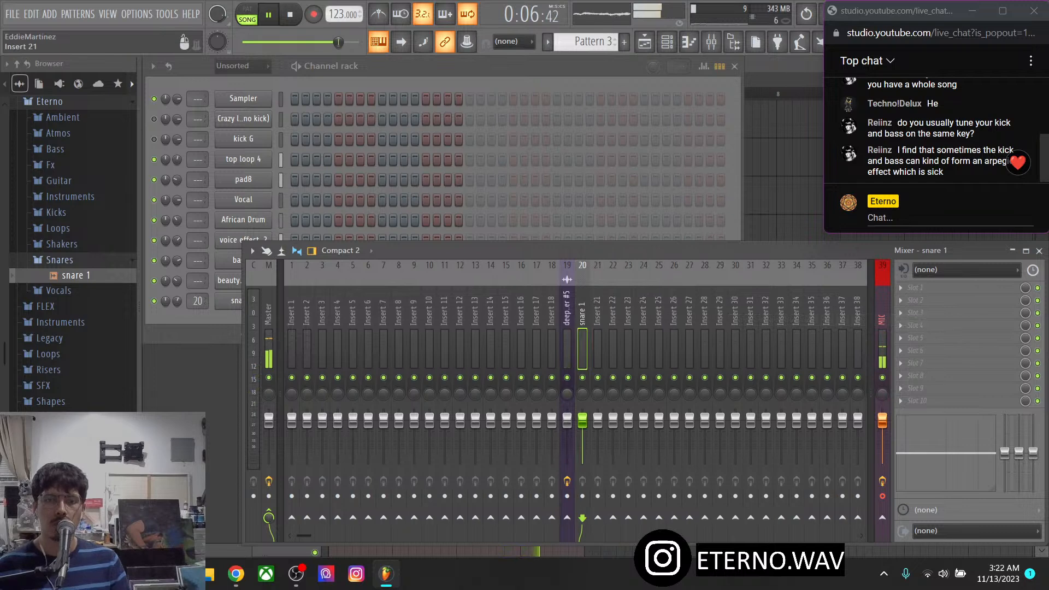
Try Fruity Delay 3 in effect slot 2 of the snare 1 mixer track and audition it in the loop
left_click(928, 300)
mouse_move(819, 320)
left_click(748, 344)
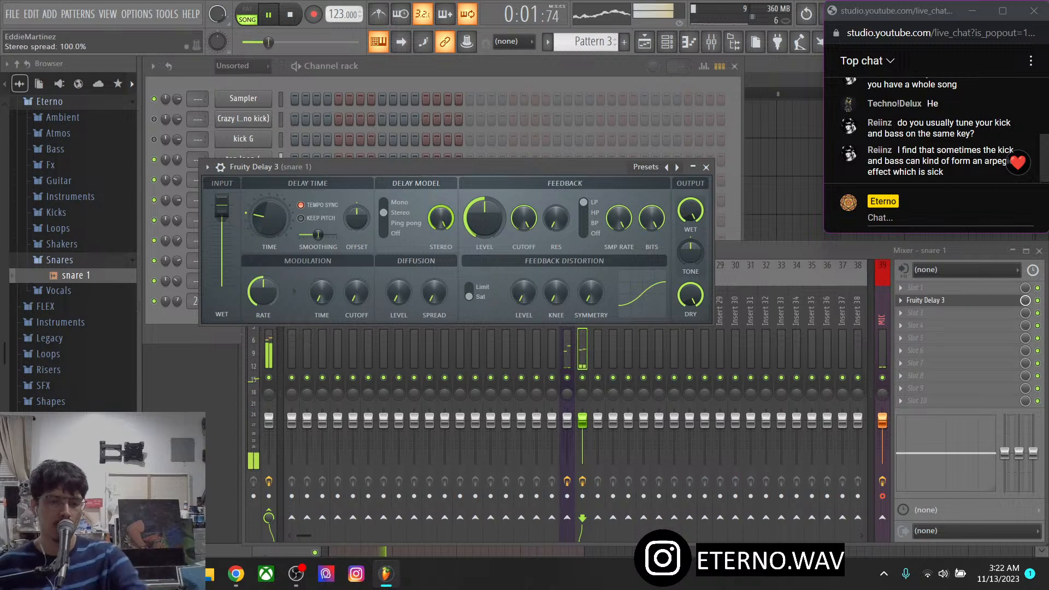
key("space")
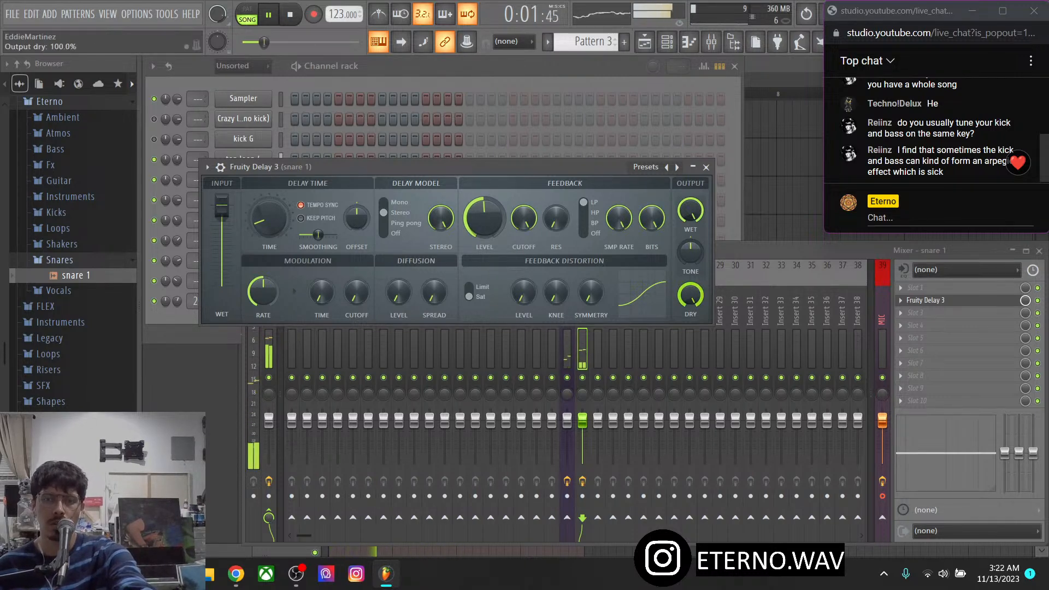
Replace Fruity Delay 3 on the snare 1 mixer track with ValhallaSupermassive
left_click(900, 300)
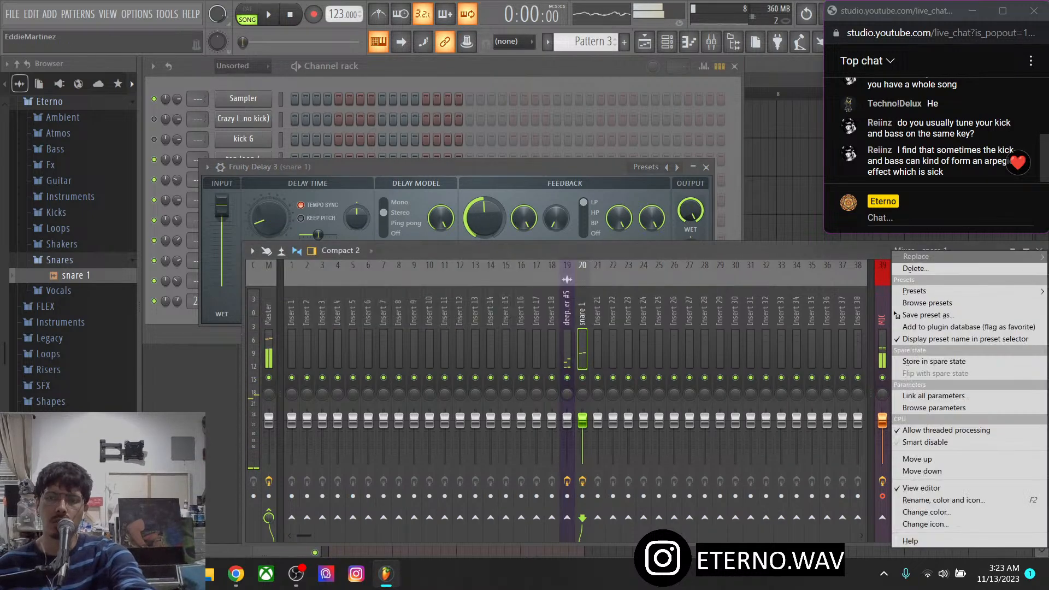
mouse_move(916, 256)
mouse_move(841, 297)
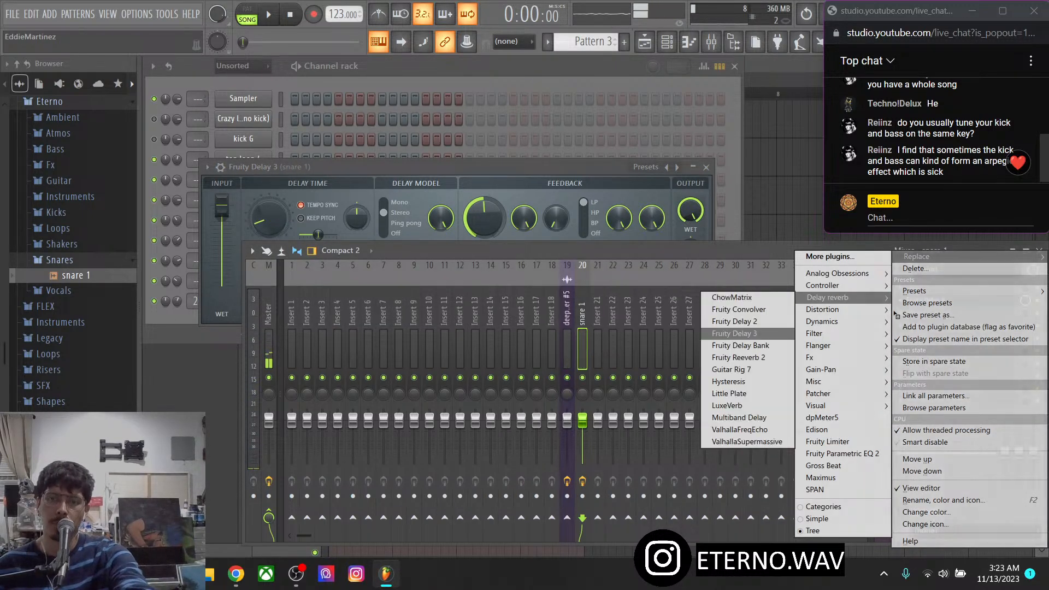
left_click(747, 442)
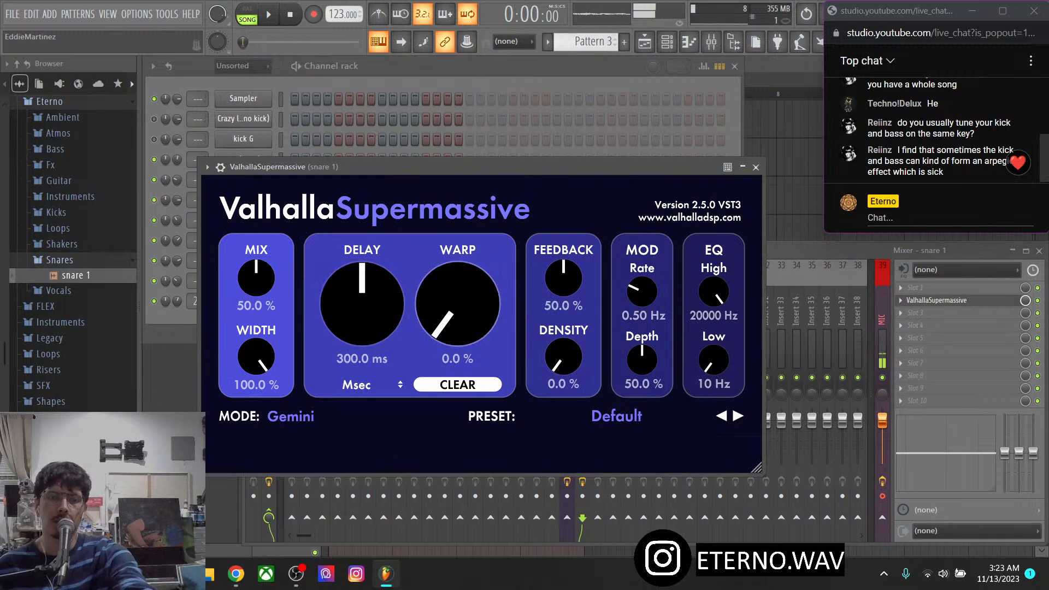
Set ValhallaSupermassive to a note-synced 1/16 delay with 5.4% warp, 56.4% feedback and a 130 Hz low cut
key("space")
left_click(356, 385)
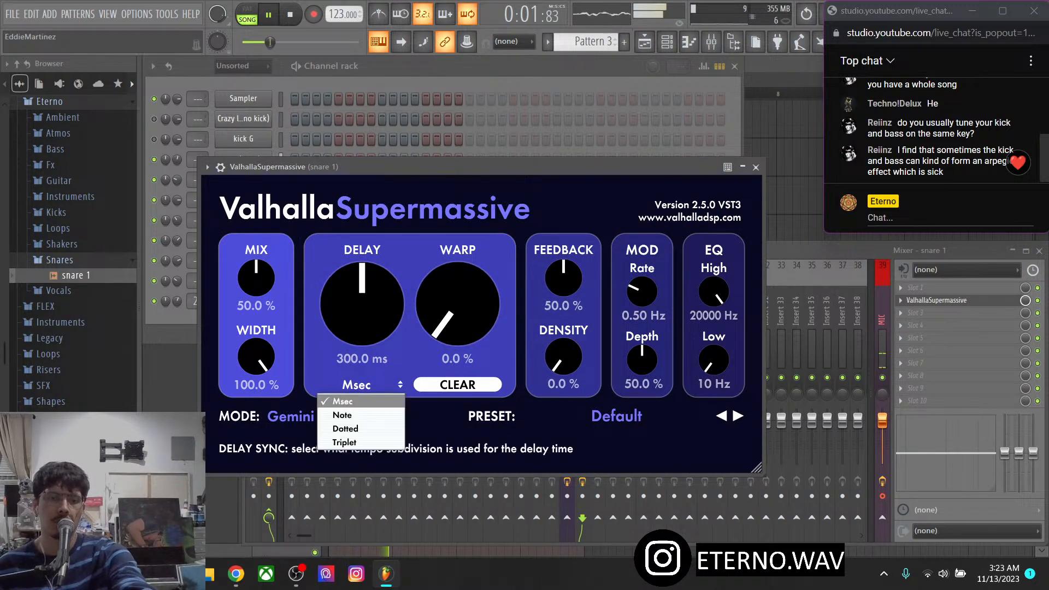
left_click(352, 416)
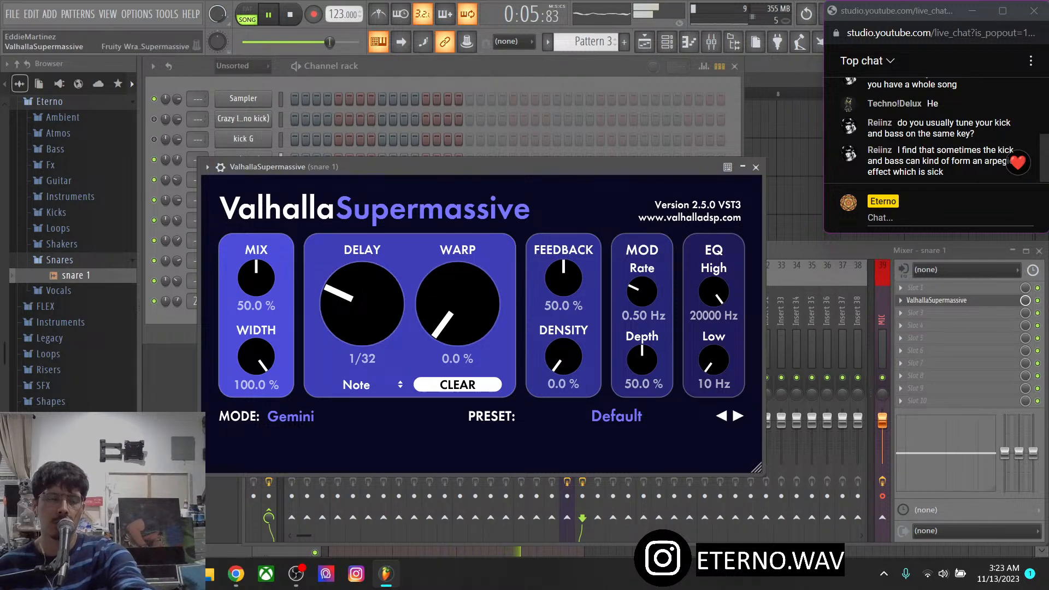
left_click_drag(457, 304, 457, 302)
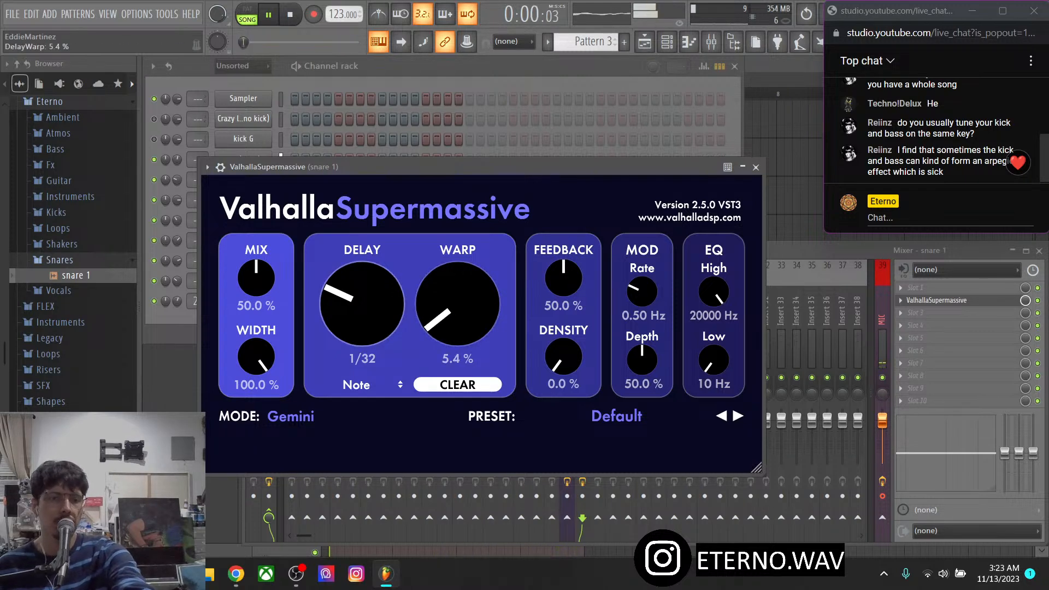
left_click_drag(563, 278, 563, 277)
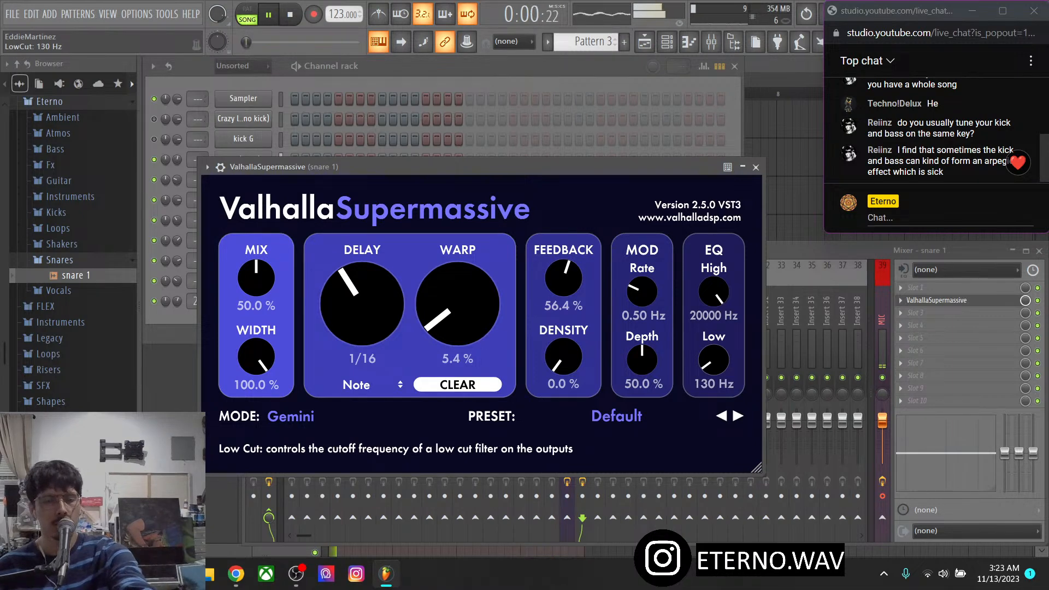
left_click(756, 167)
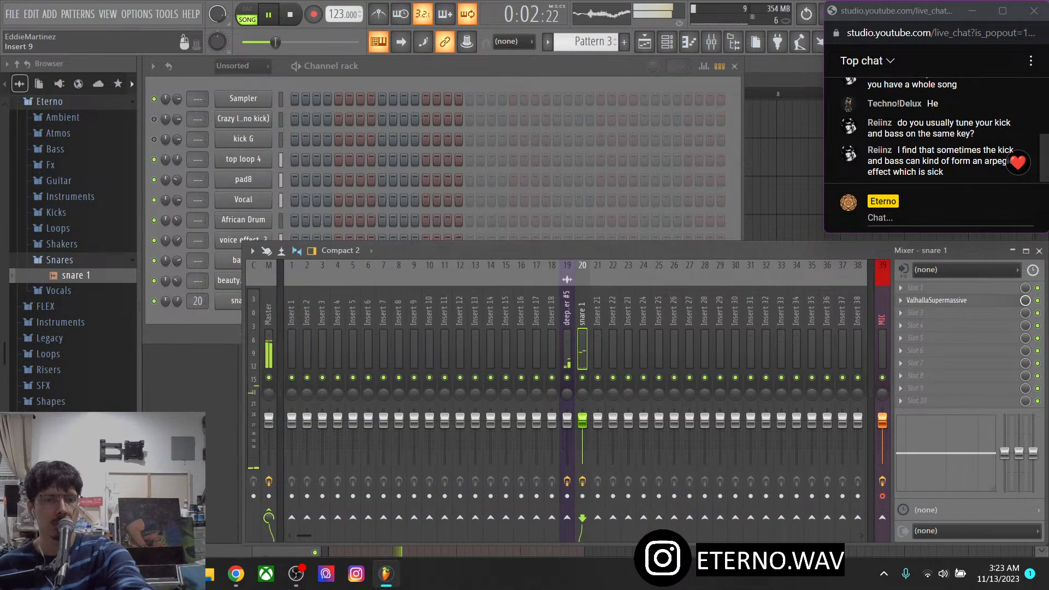
Unmute the kick G channel and move the second snare 1 hit in Pattern 3 to the second step
left_click(231, 301)
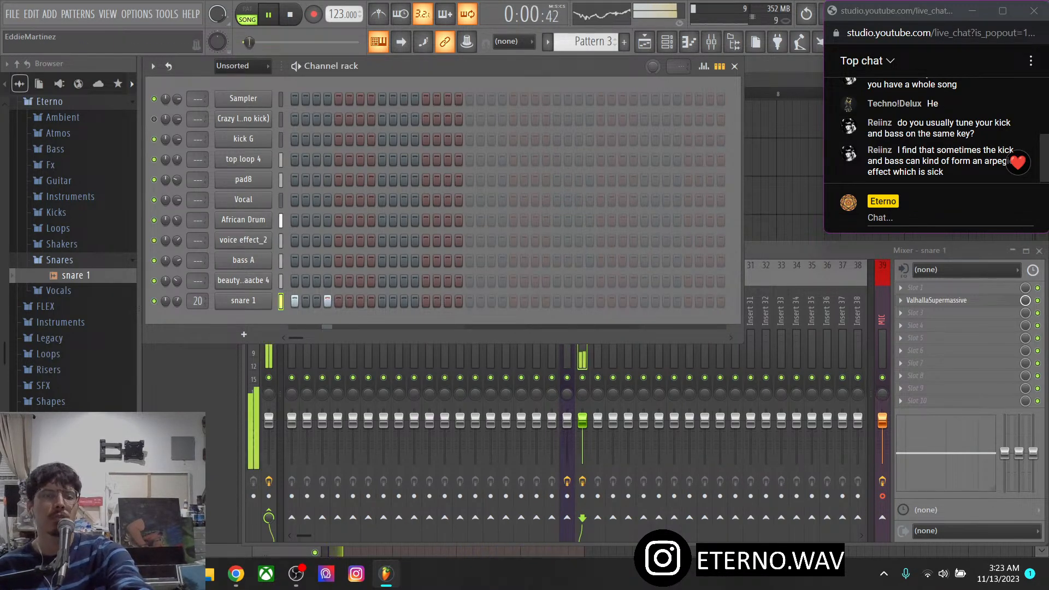
left_click(583, 358)
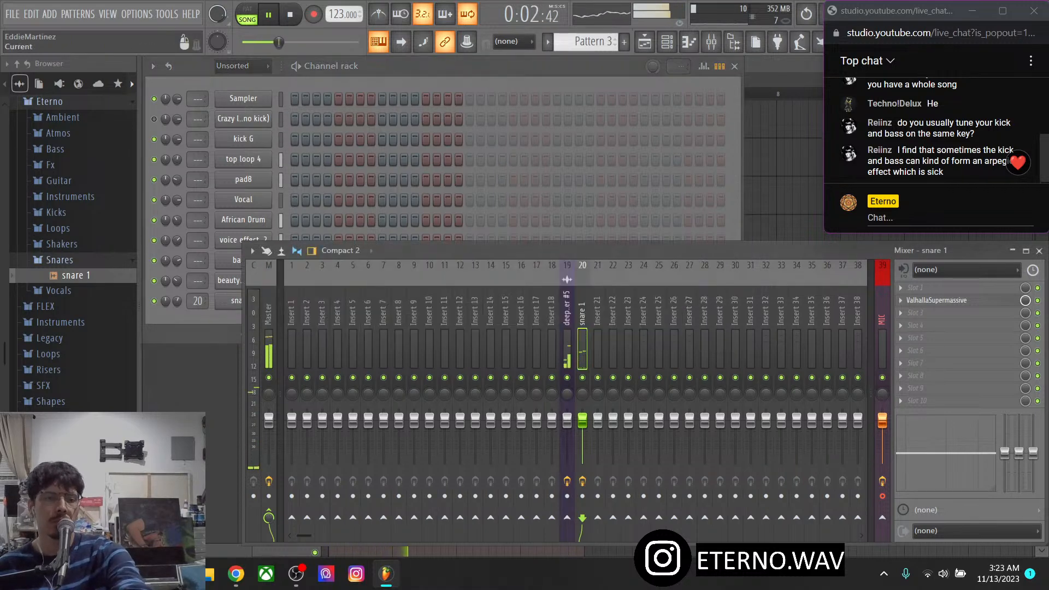
left_click(470, 67)
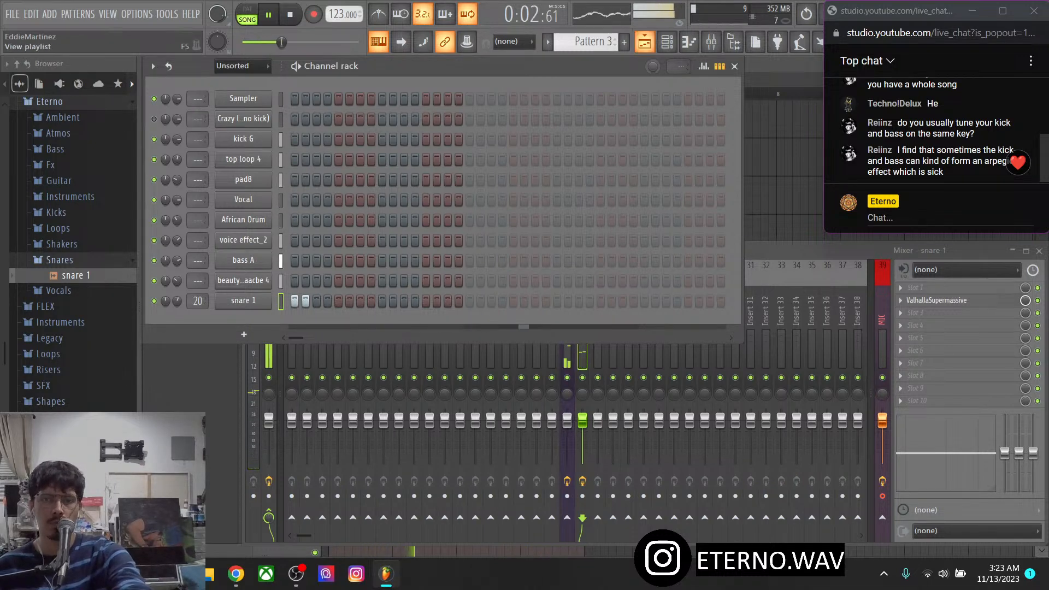
right_click(243, 301)
left_click(306, 382)
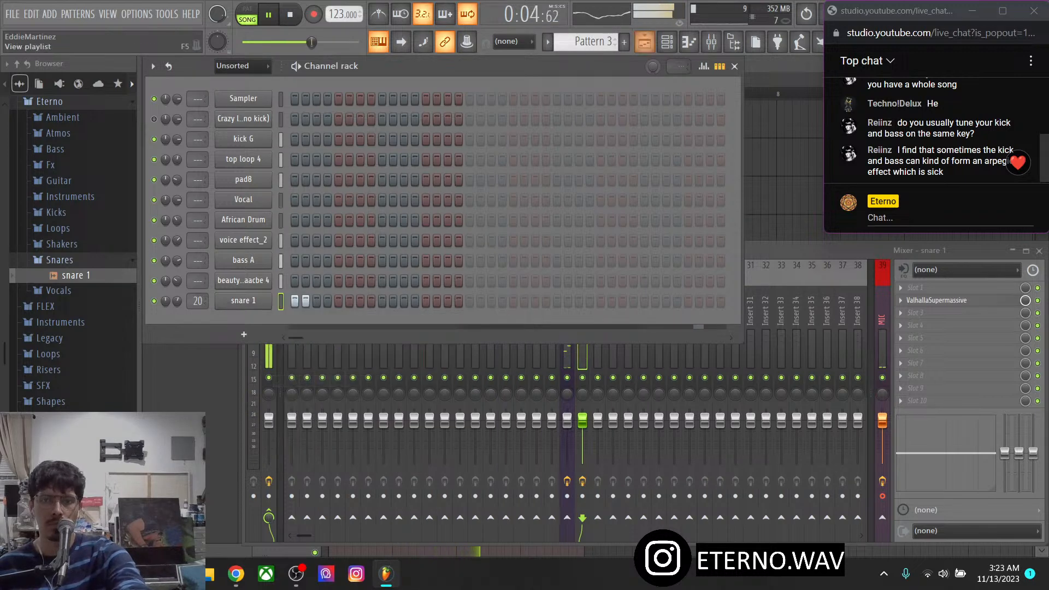
Move the Pattern 3 clip on Track 5 to start at the last beat of bar 4, and return to the channel rack
left_click(645, 42)
left_click_drag(369, 271, 608, 272)
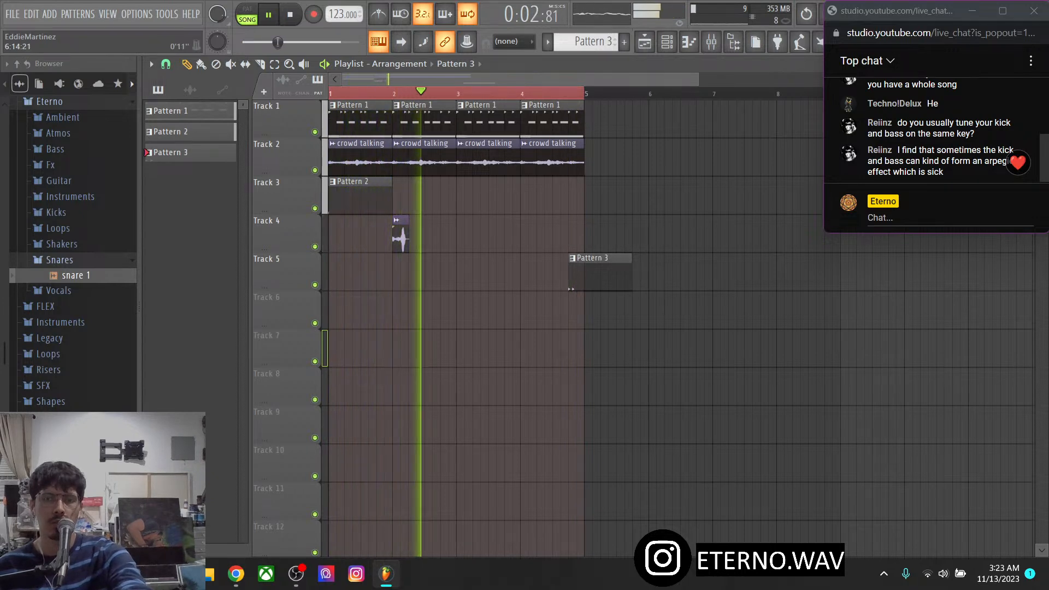
left_click(644, 42)
left_click(666, 41)
left_click(666, 41)
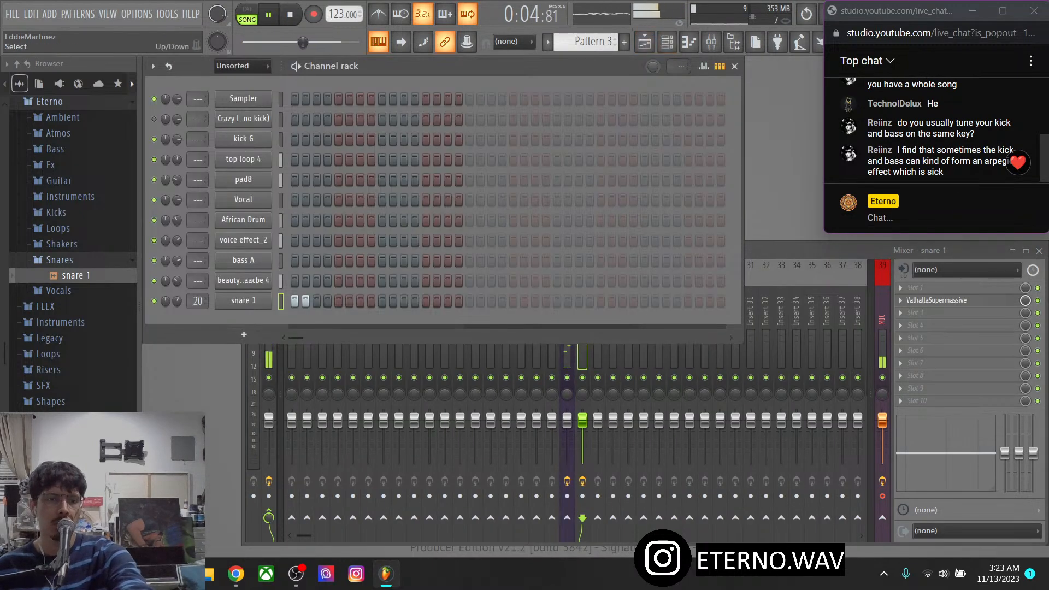
Raise the snare 1 sample's start point slightly and increase its fade-out to shorten the tail
left_click(243, 300)
left_click_drag(393, 333, 393, 321)
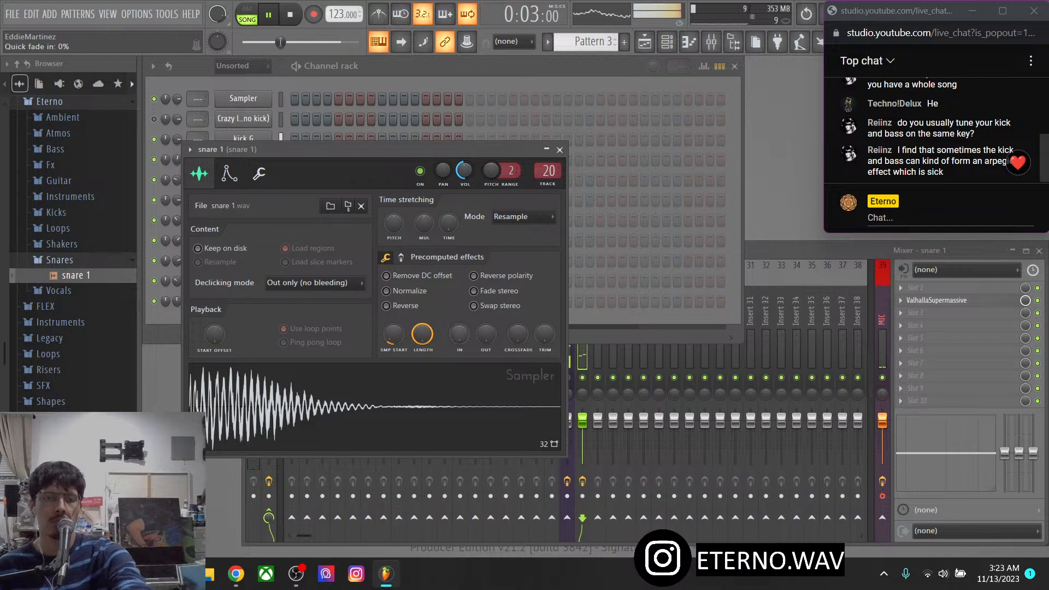
left_click_drag(485, 334, 486, 314)
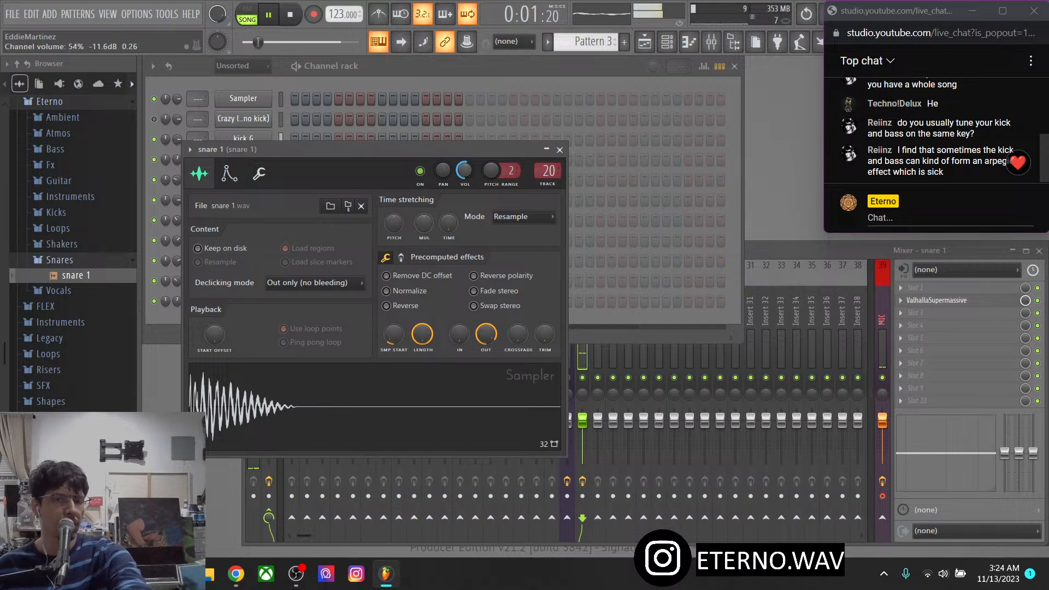
left_click(559, 150)
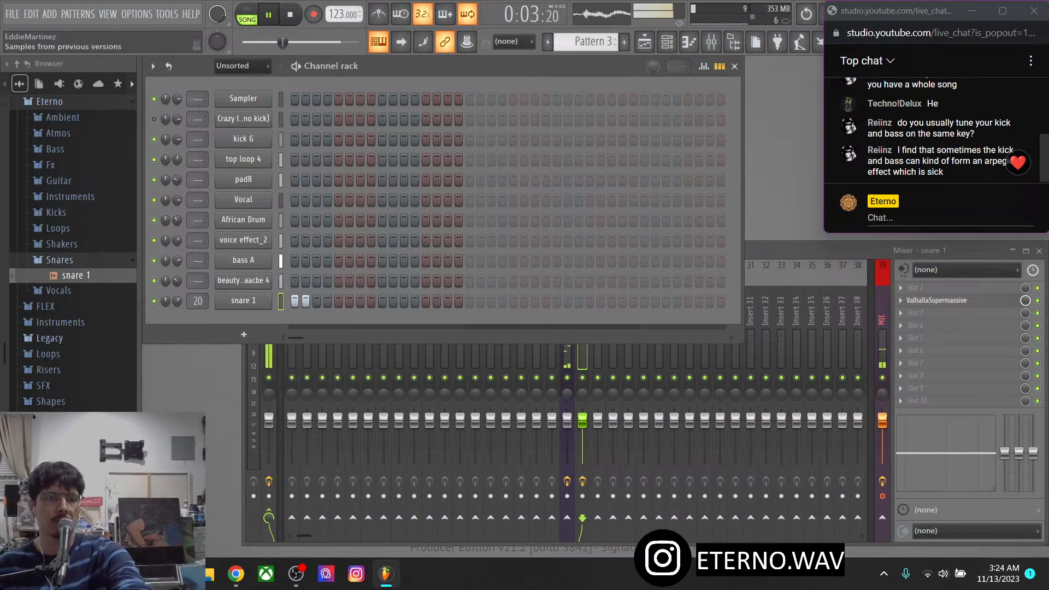
Route the beauty chord eaacbe 4 channel to mixer insert 22
left_click(243, 280)
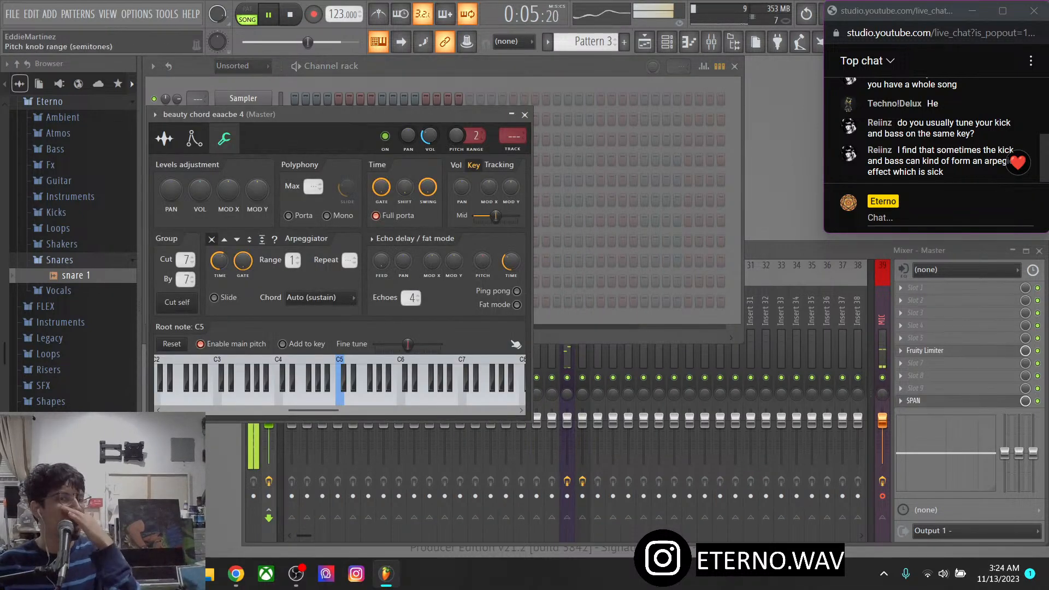
left_click(524, 115)
left_click(766, 252)
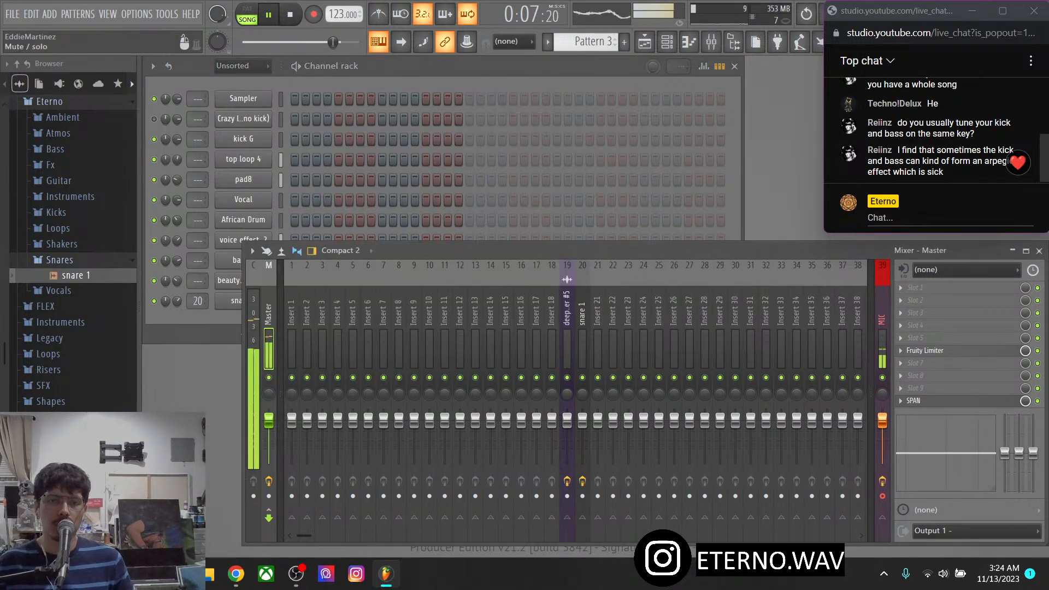
right_click(618, 339)
mouse_move(659, 320)
left_click(830, 320)
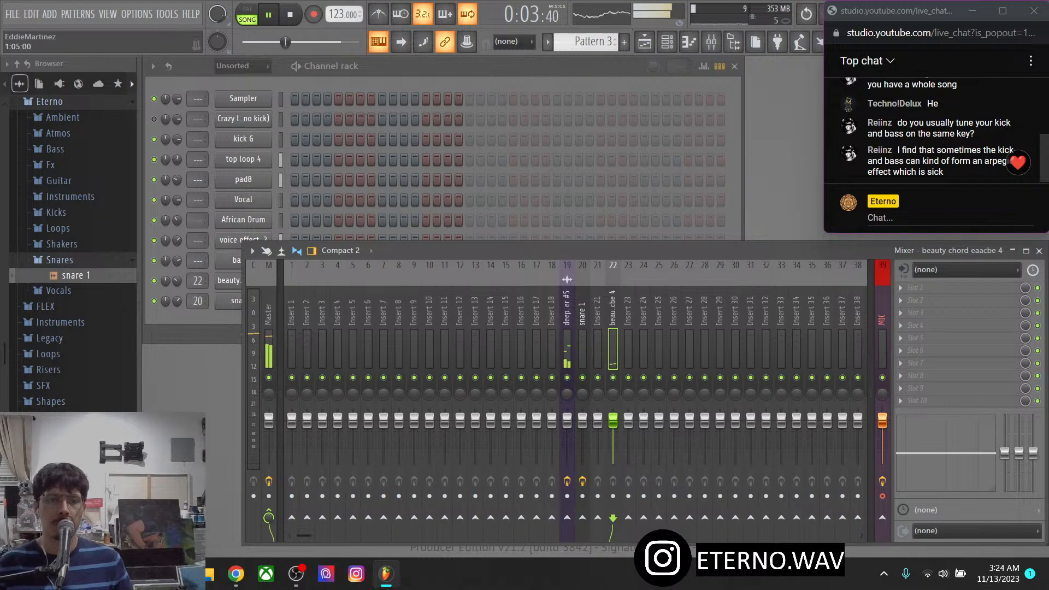
Route the kick G channel to mixer insert 1
left_click(280, 138)
right_click(292, 327)
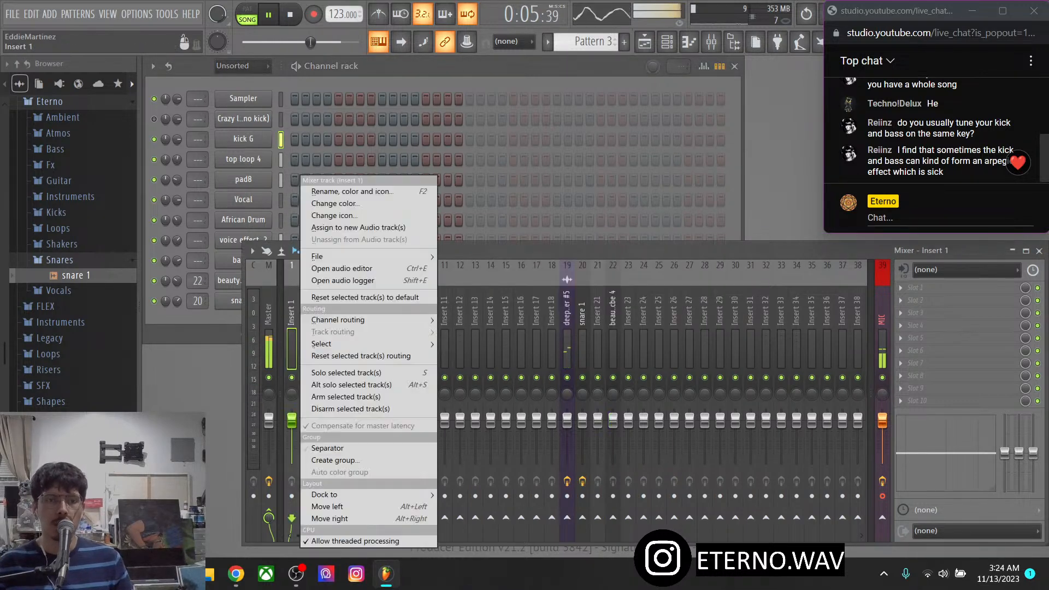
mouse_move(350, 320)
left_click(509, 320)
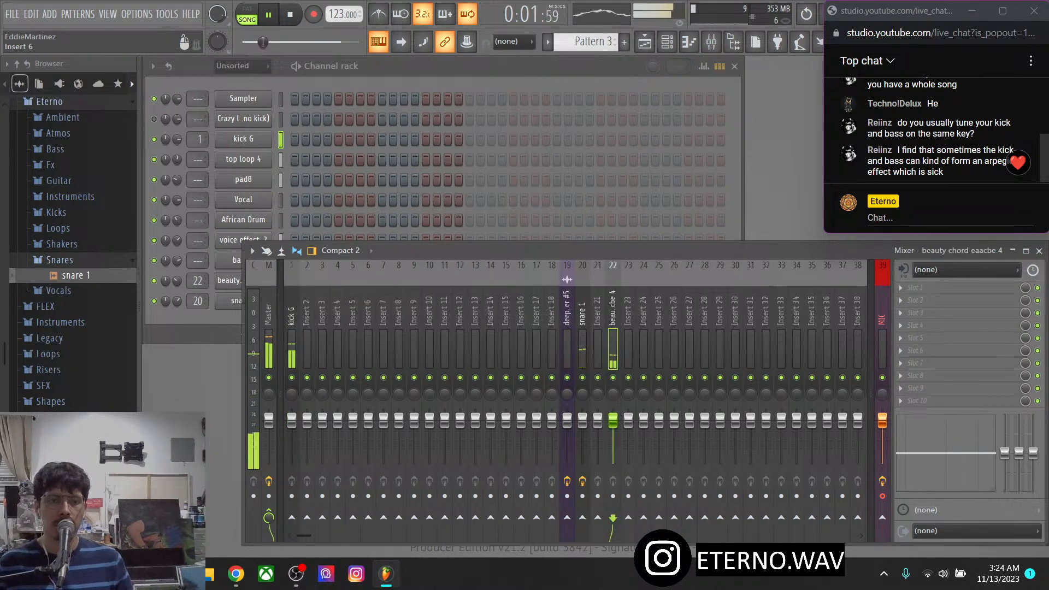
Sidechain the kick G mixer track to the beauty chord track on insert 22
left_click(292, 349)
right_click(614, 517)
left_click(663, 529)
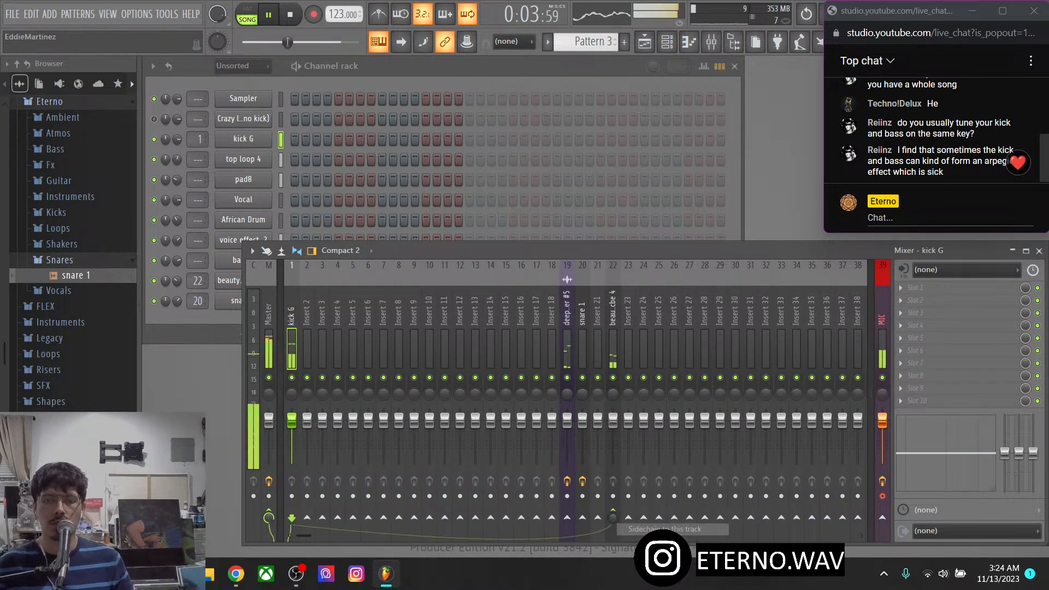
Load Fruity Limiter in slot 8 of the beauty chord mixer track and apply its Sidechain preset
left_click(612, 349)
left_click(923, 376)
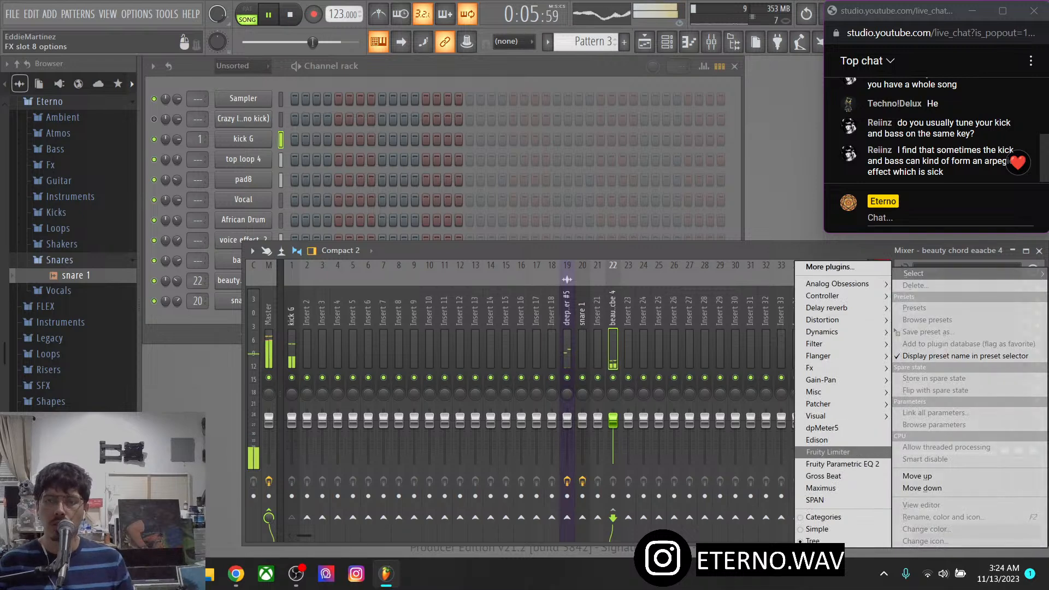
left_click(828, 451)
left_click(616, 202)
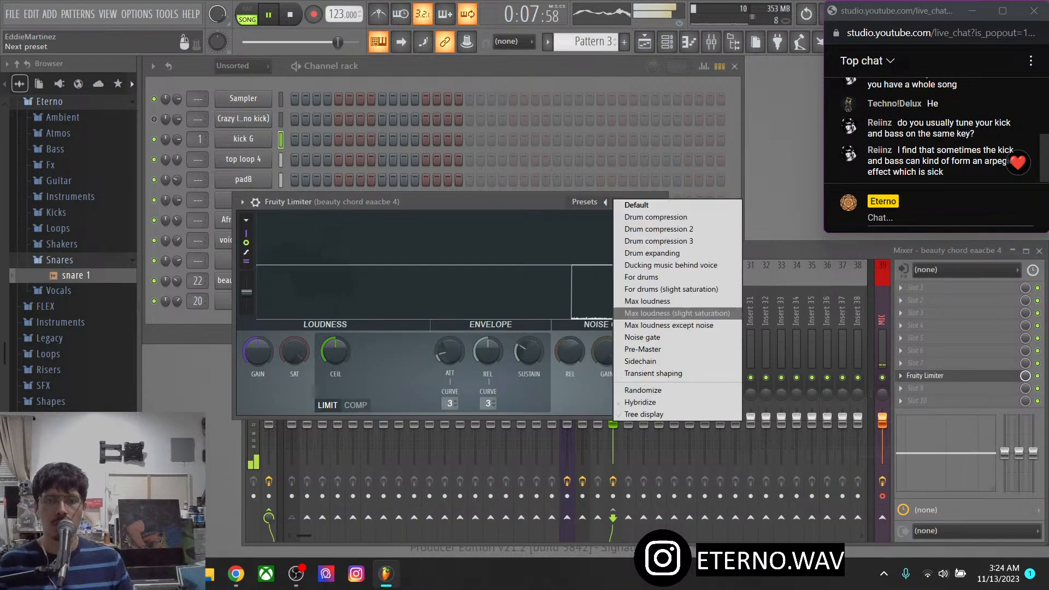
left_click(644, 362)
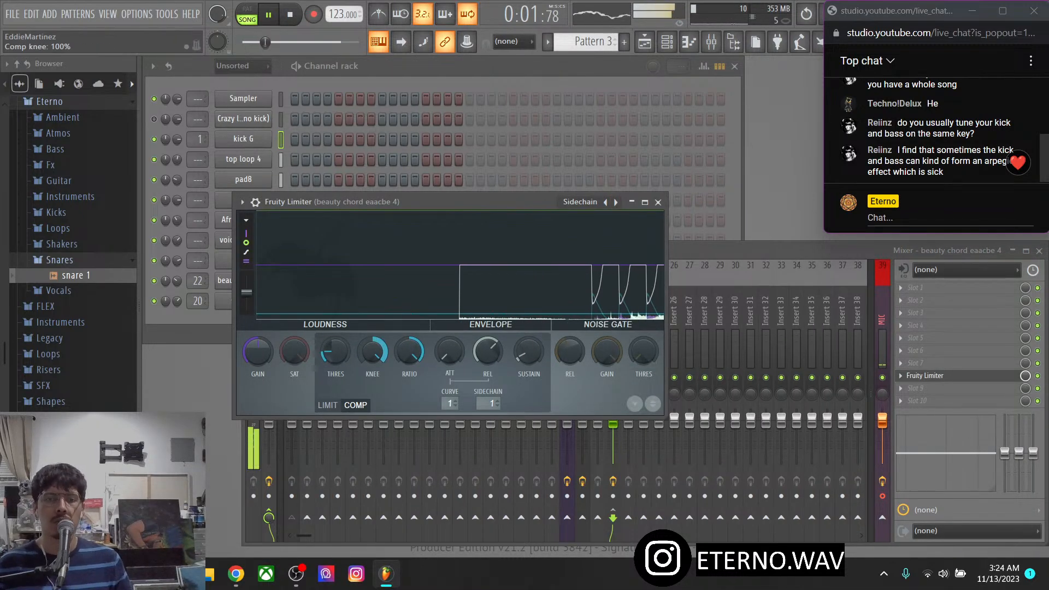
left_click(657, 201)
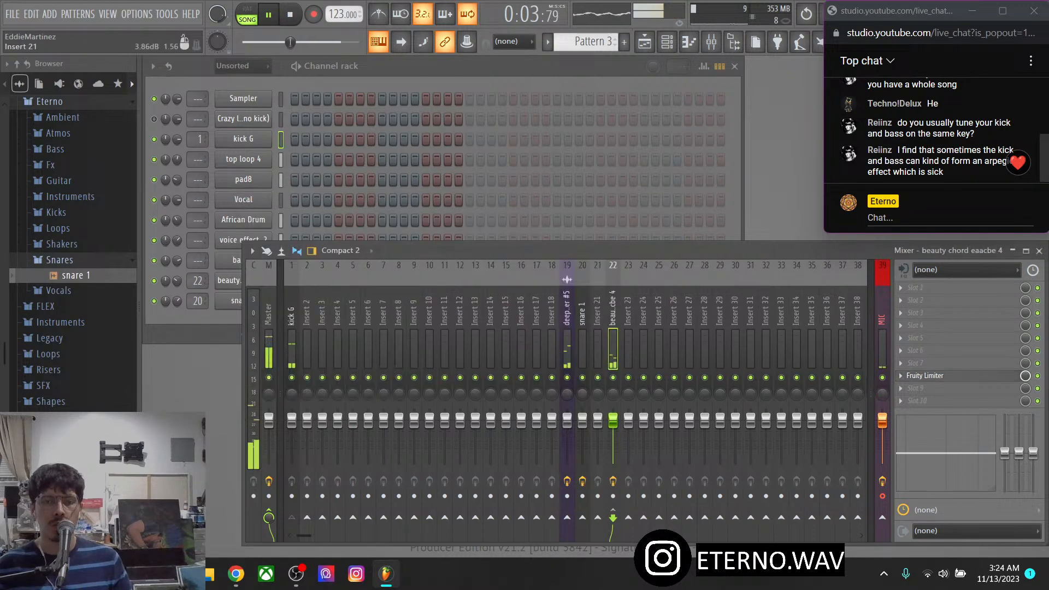
Load ValhallaFreqEcho in effect slot 2 of the beauty chord mixer track
left_click(928, 300)
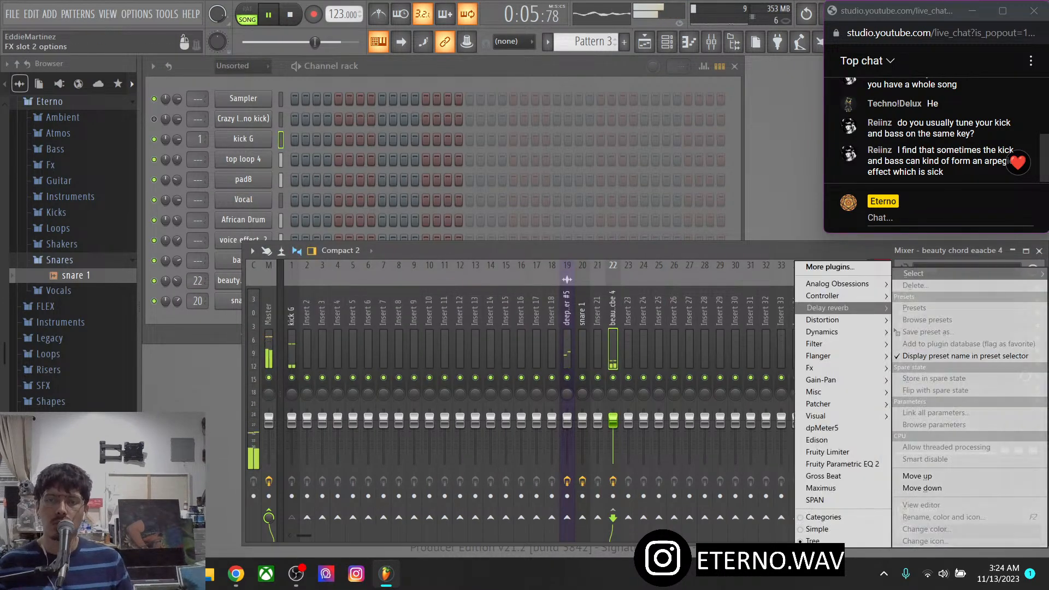
mouse_move(828, 308)
left_click(740, 439)
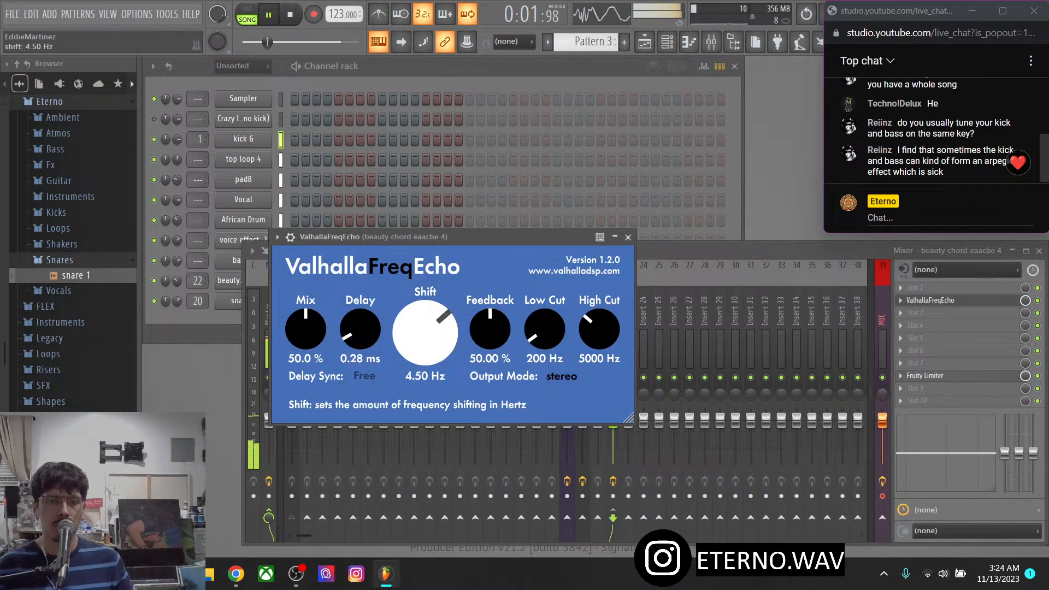
Set ValhallaFreqEcho's delay sync to 1/16 and its frequency shift to about -4.9 Hz on the beauty chord track
left_click(364, 376)
left_click(377, 128)
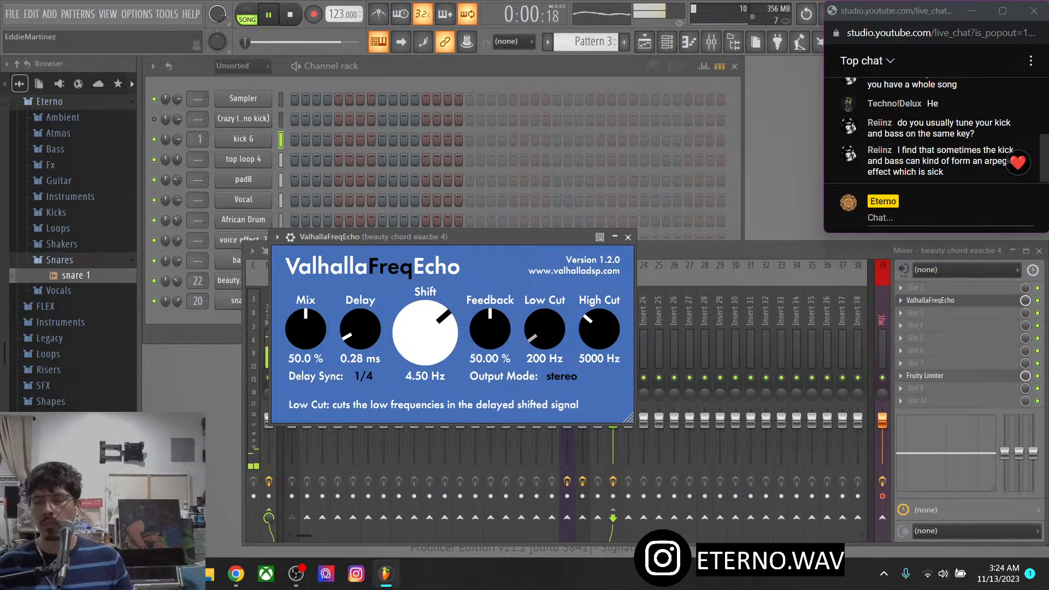
left_click(363, 375)
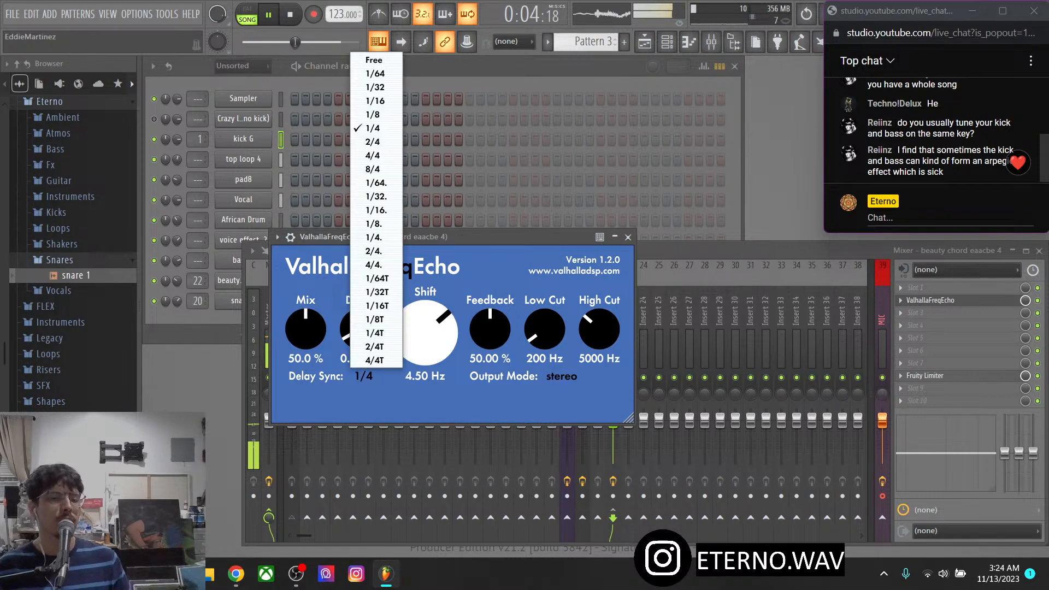
left_click(375, 100)
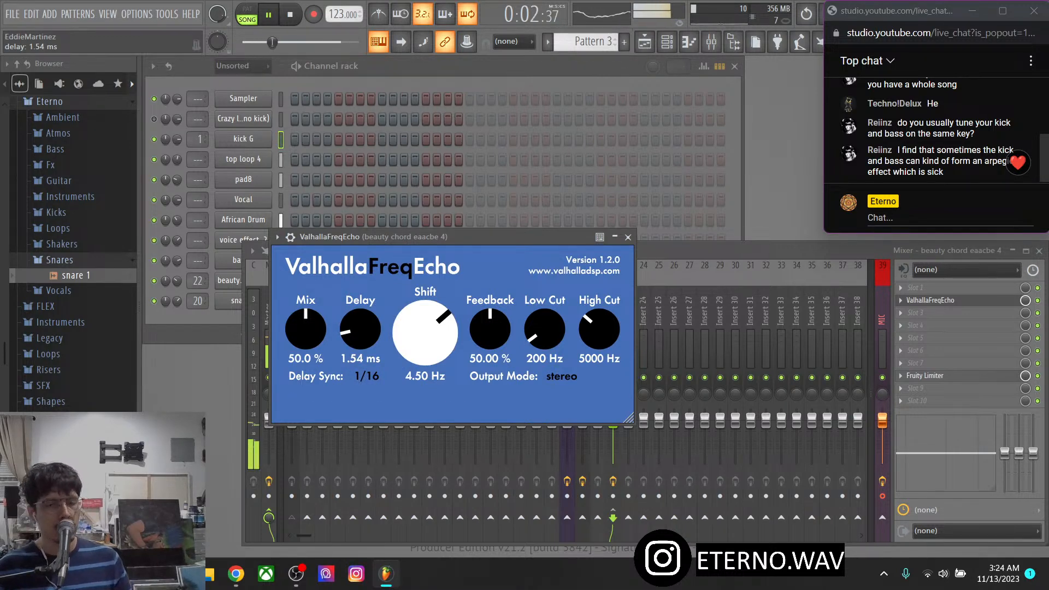
left_click_drag(425, 334, 425, 370)
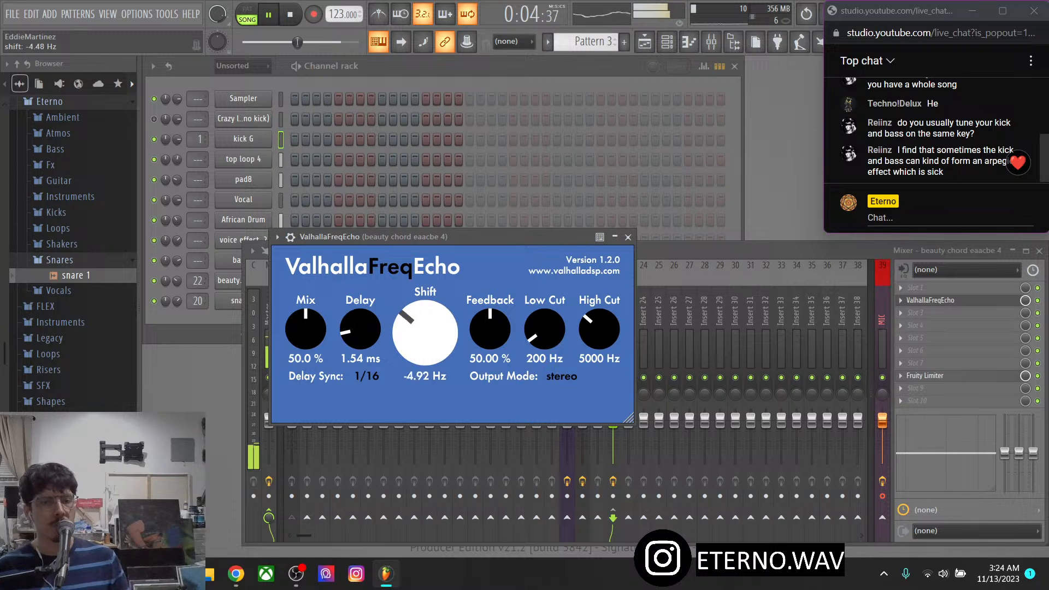
key("Escape")
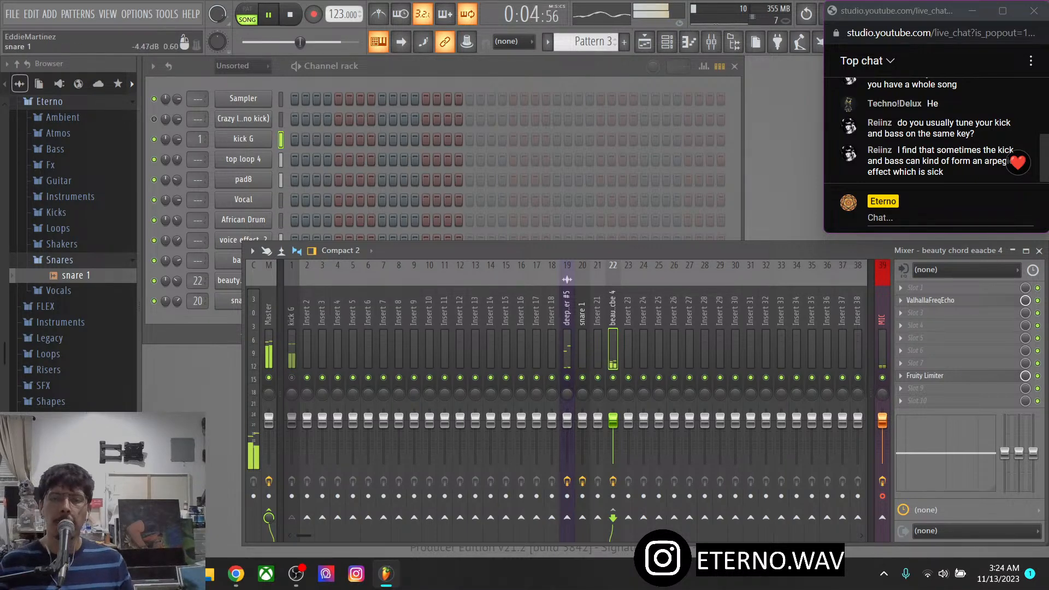
Load Hysteresis in effect slot 3 of the deep vox mixer track and randomize its settings
left_click(567, 339)
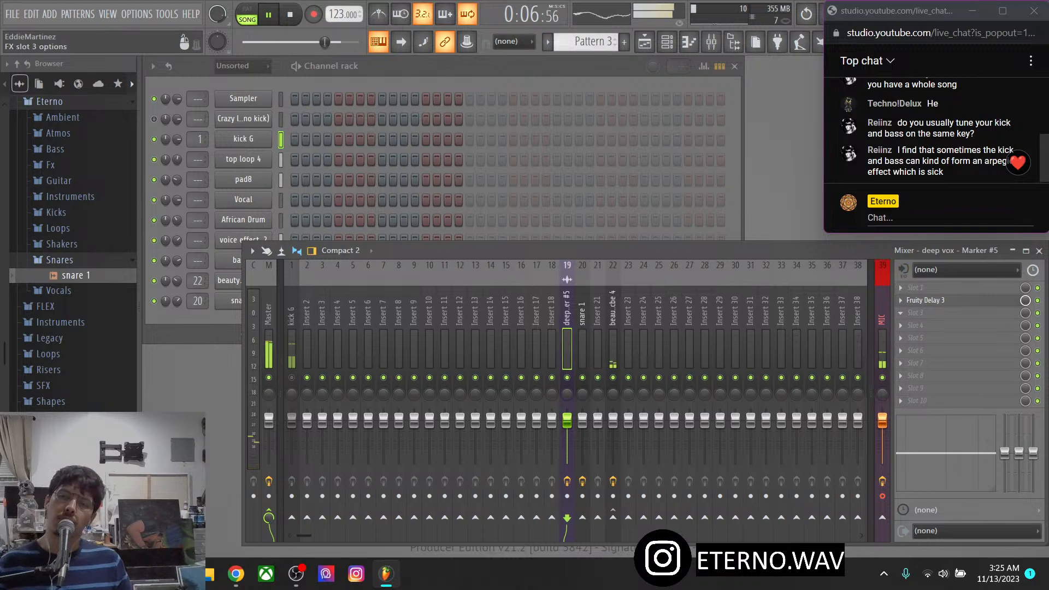
left_click(929, 312)
mouse_move(827, 307)
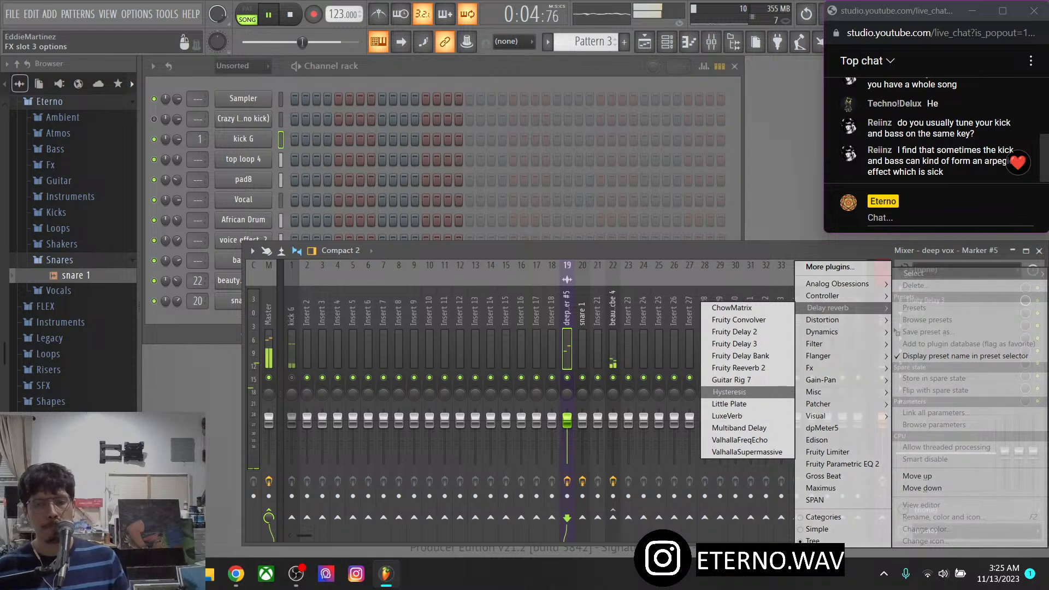
left_click(732, 392)
left_click(325, 366)
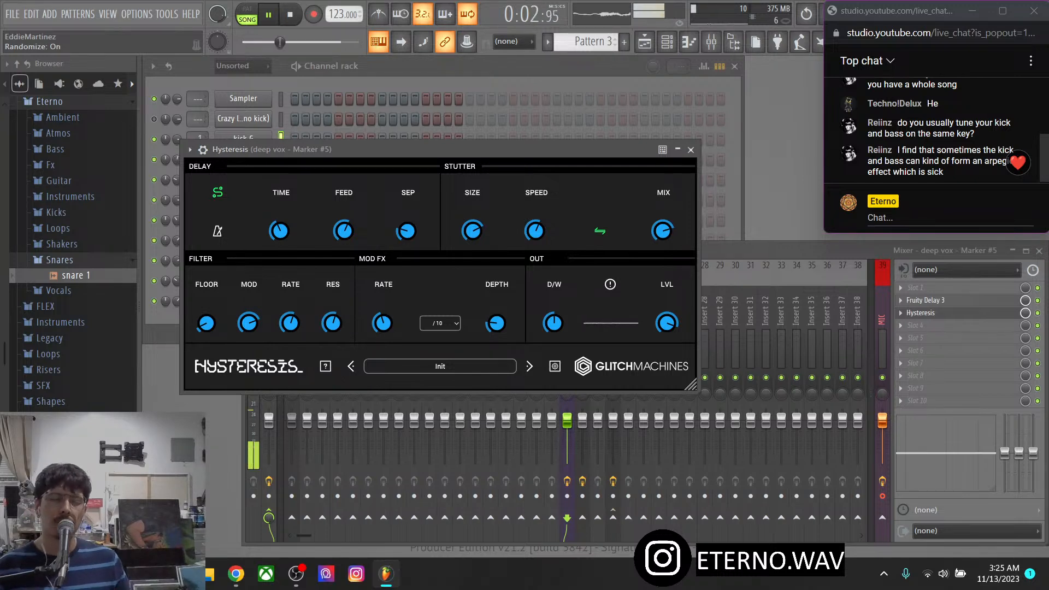
left_click(691, 150)
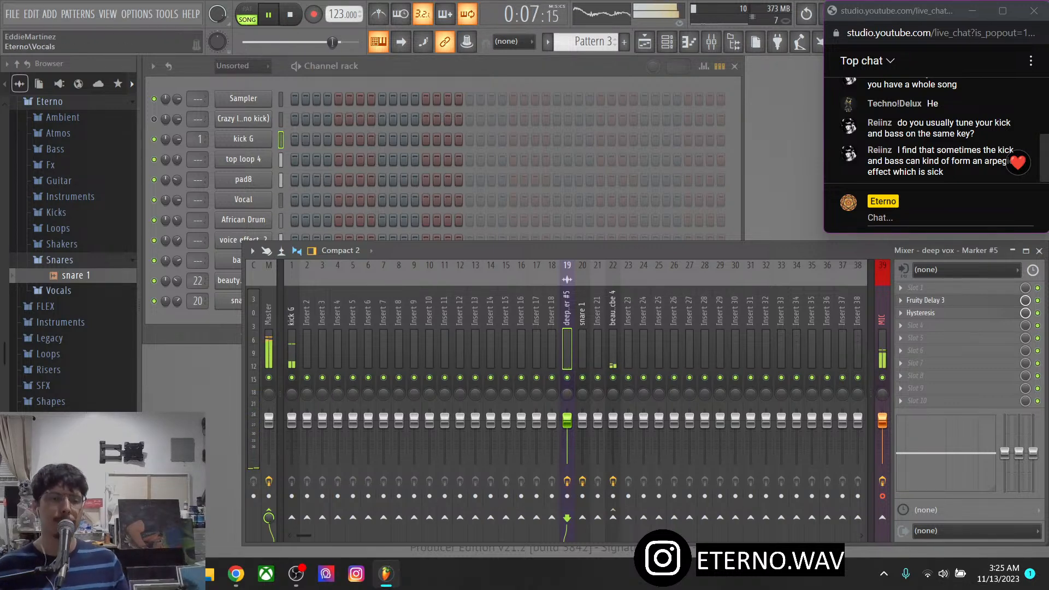
Lengthen the deep vox clip on playlist Track 4 to about half a bar
left_click(59, 260)
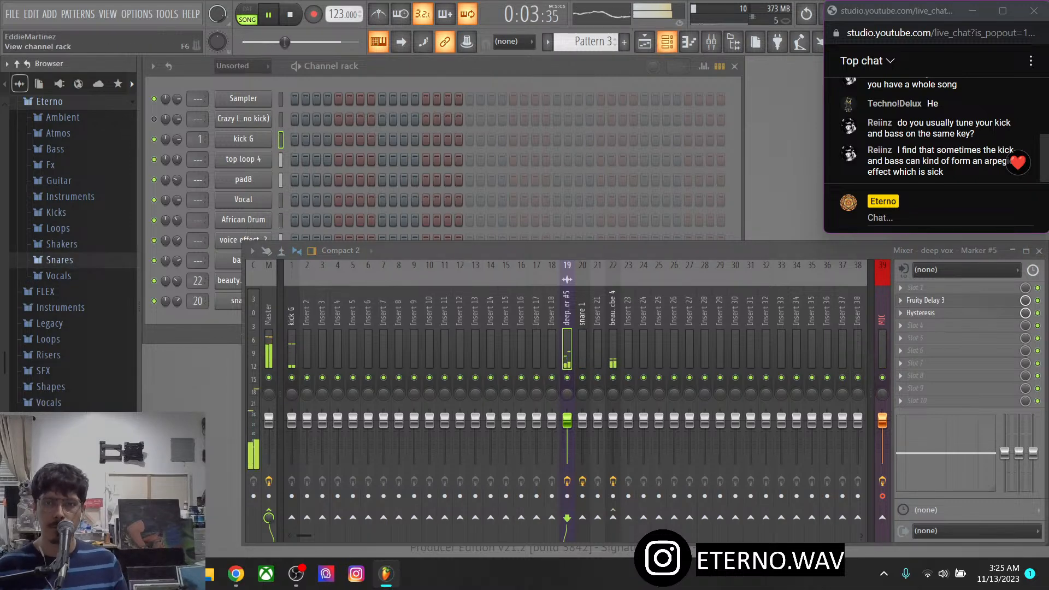
left_click(645, 41)
left_click(400, 236)
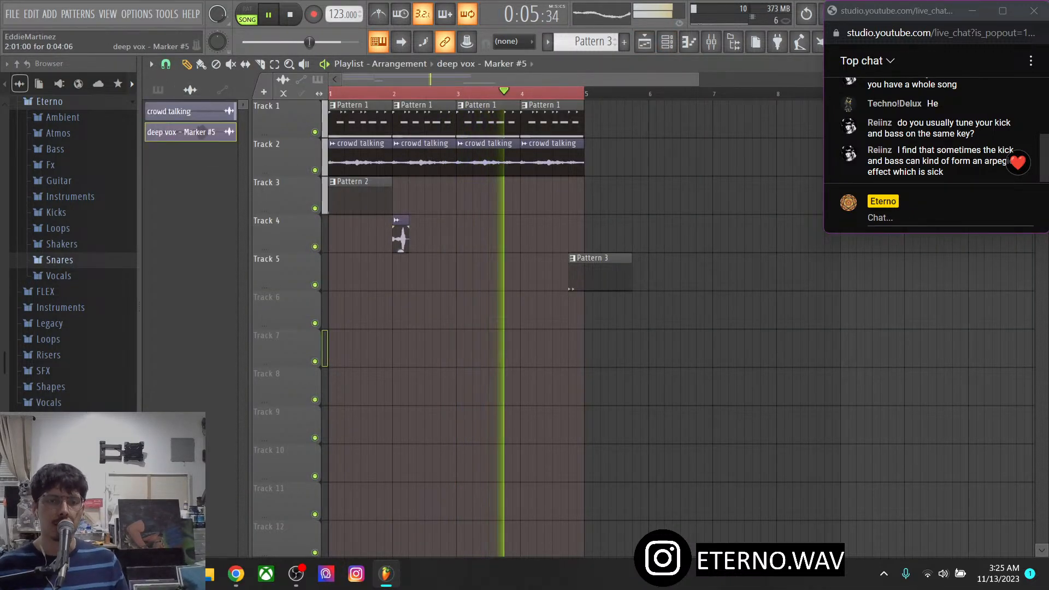
left_click_drag(408, 239, 424, 239)
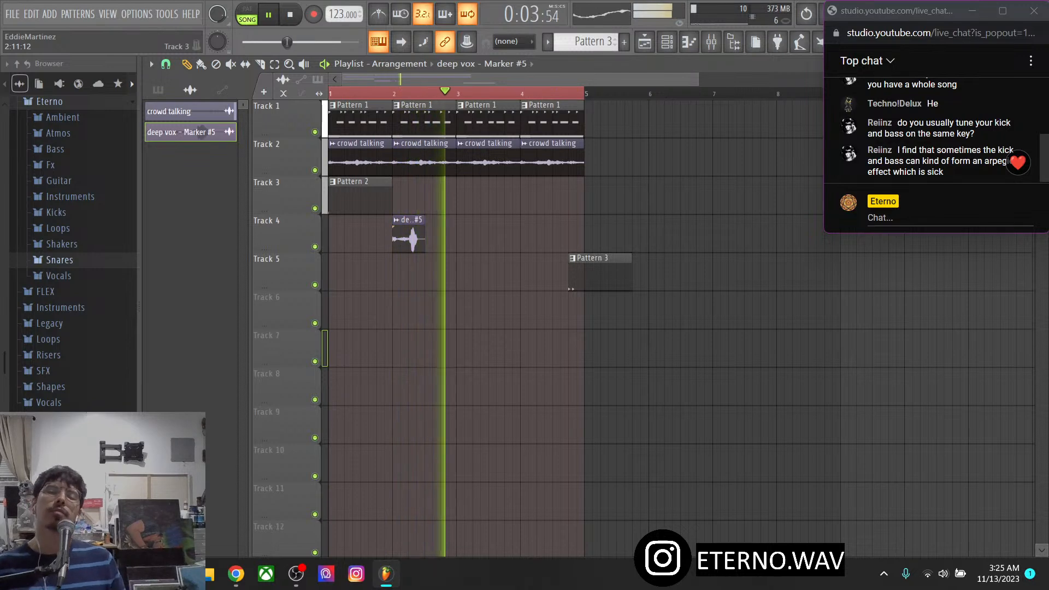
Show the channel rack filtered to the Unsorted channels
key("F6")
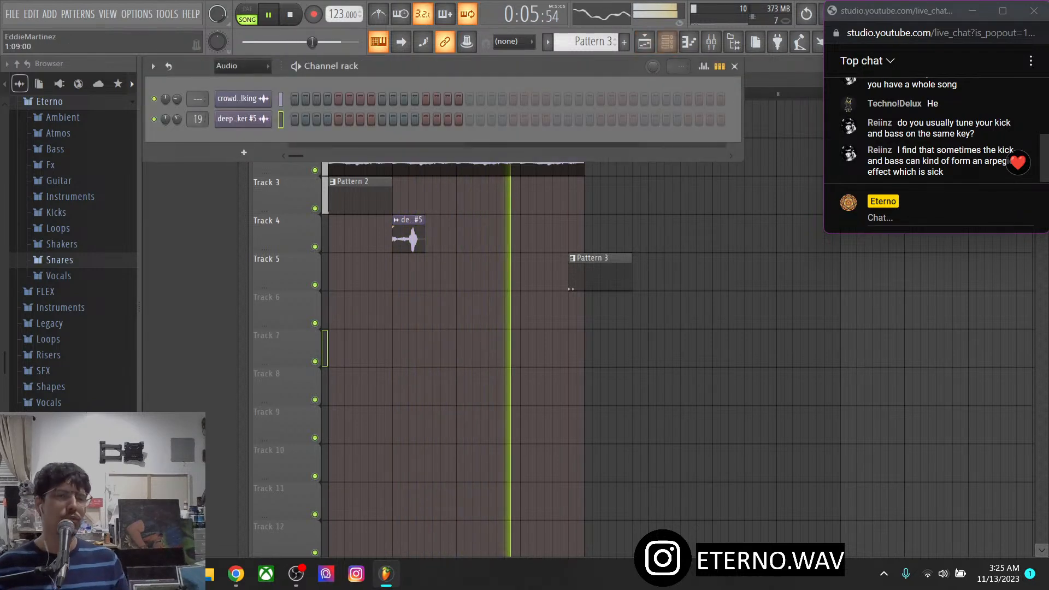
left_click(242, 66)
left_click(241, 111)
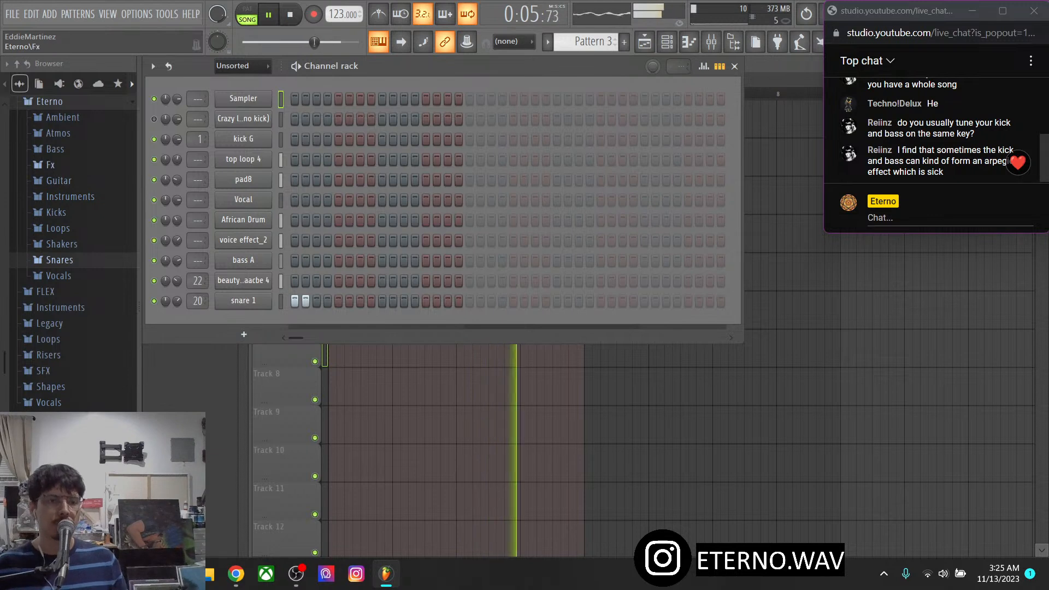
Audition the transition and voice effect samples in the Eterno pack's Fx folder
left_click(50, 165)
left_click(84, 210)
key("Down")
key("Down")
key("Down")
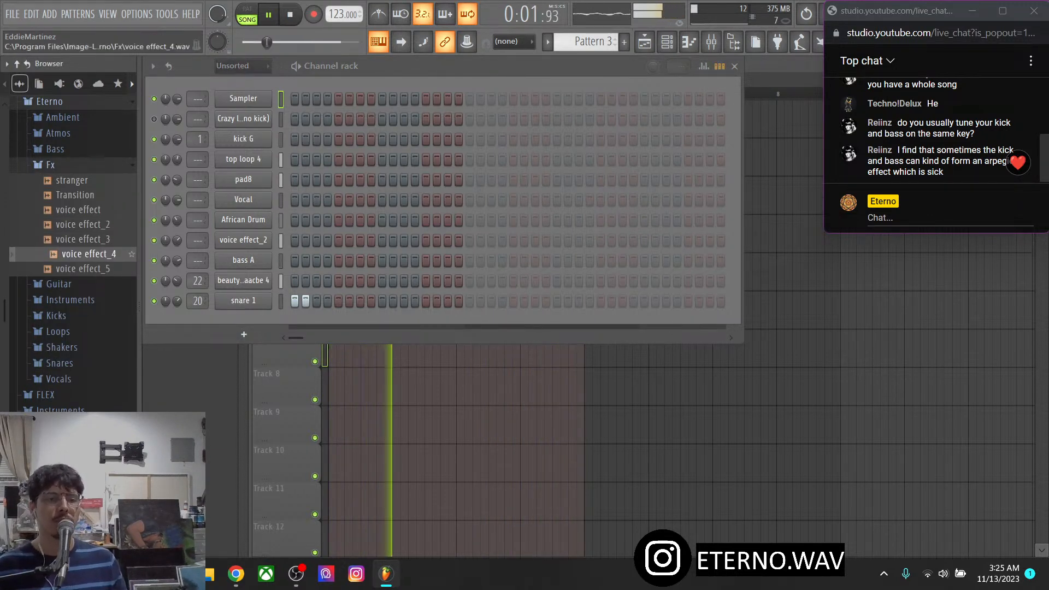
key("Down")
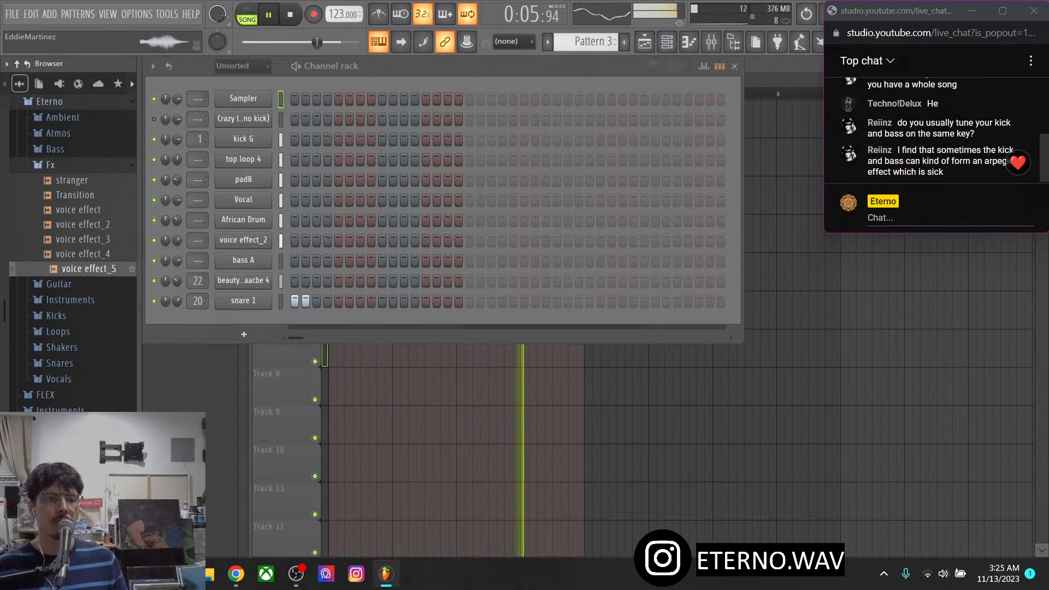
key("Up")
key("Up")
key("Up")
key("Up")
key("Up")
key("Up")
key("Down")
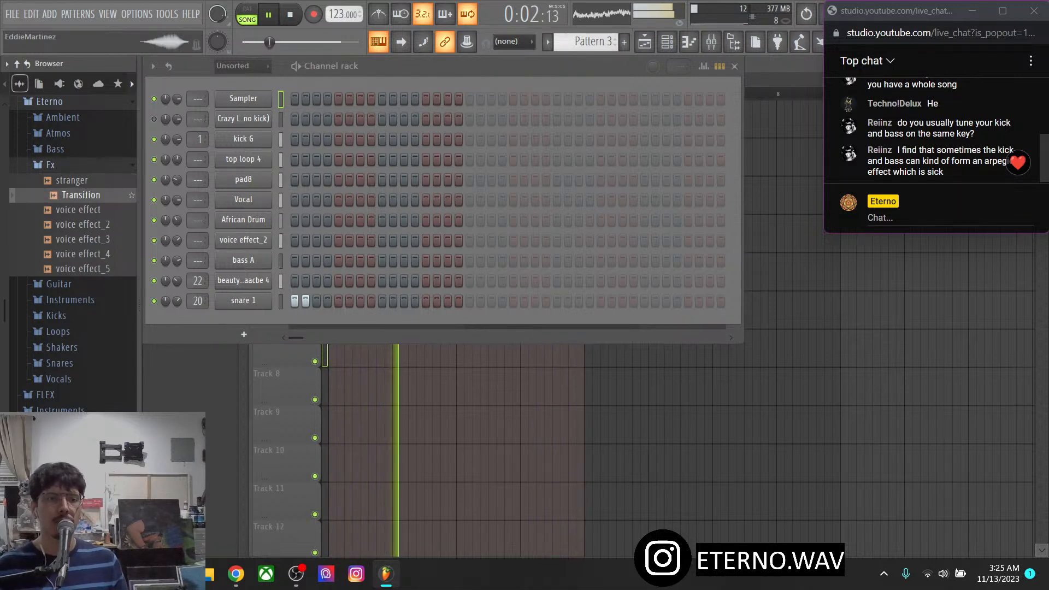
Audition the birds nature and water and crickets samples in the Eterno pack's Atmos folder
key("Left")
key("Up")
key("Up")
key("Right")
key("Down")
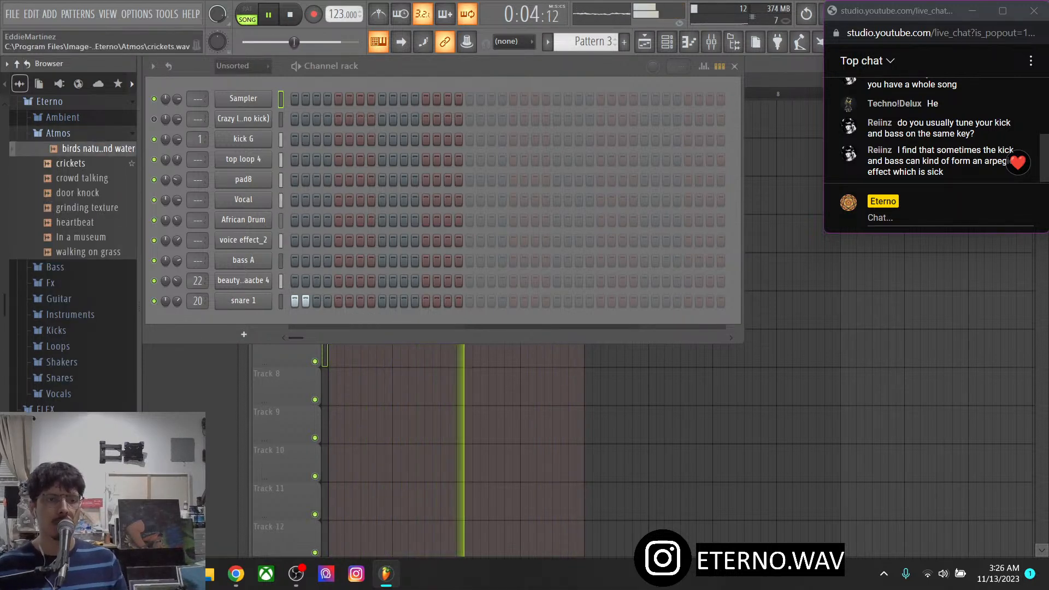
key("Down")
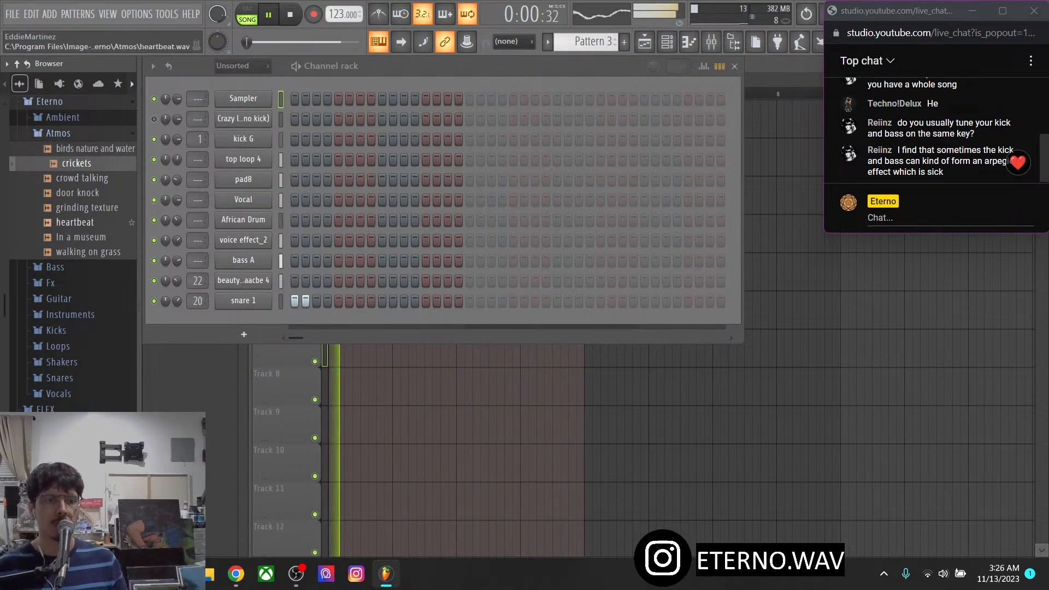
Audition pads 1 to 6 in the Eterno pack's Ambient folder
left_click(59, 133)
left_click(63, 117)
left_click(72, 163)
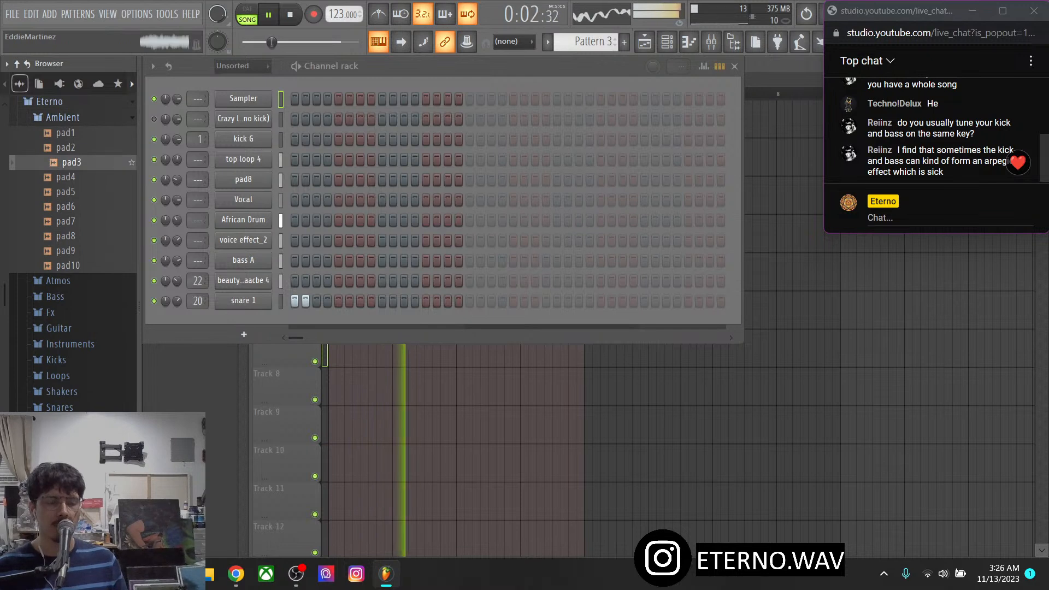
key("Down")
key("Down")
key("Down")
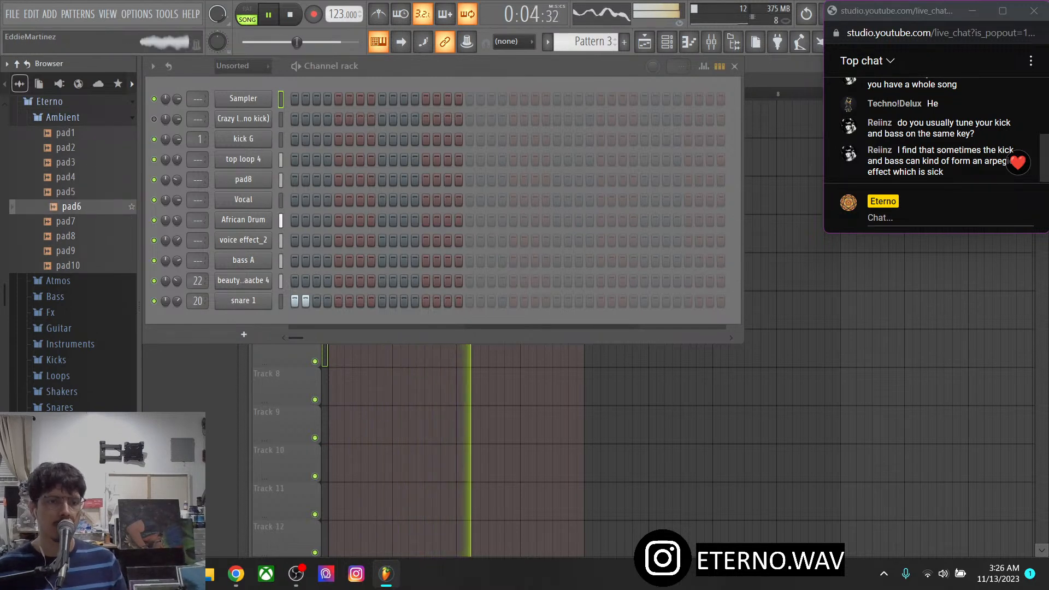
key("Up")
key("Up")
key("Up")
key("Up")
key("Up")
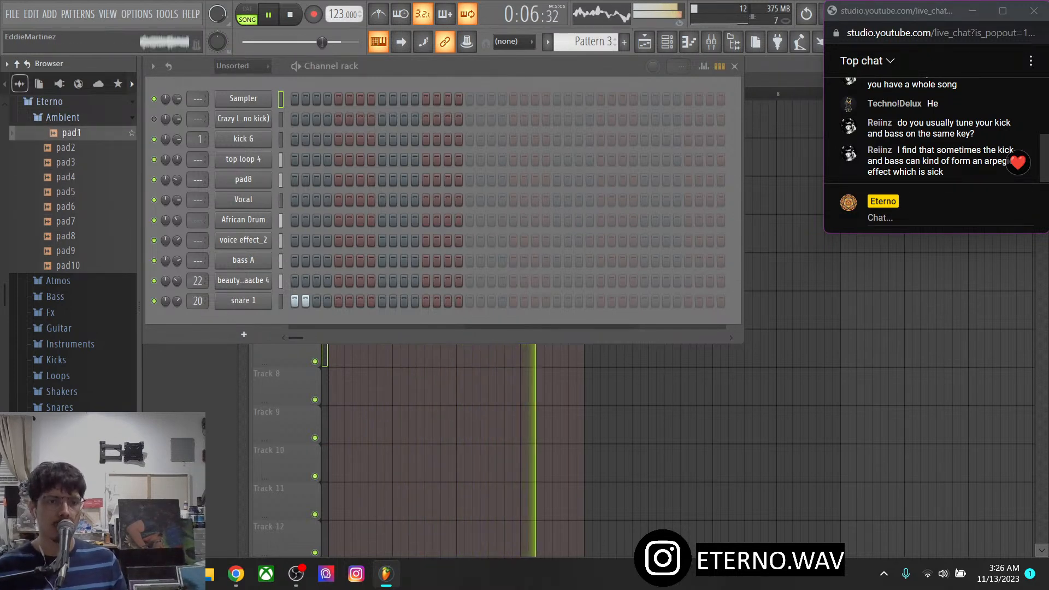
key("Left")
Mute the bass A channel and unmute the Crazy low drum loop (no kick) channel
key("space")
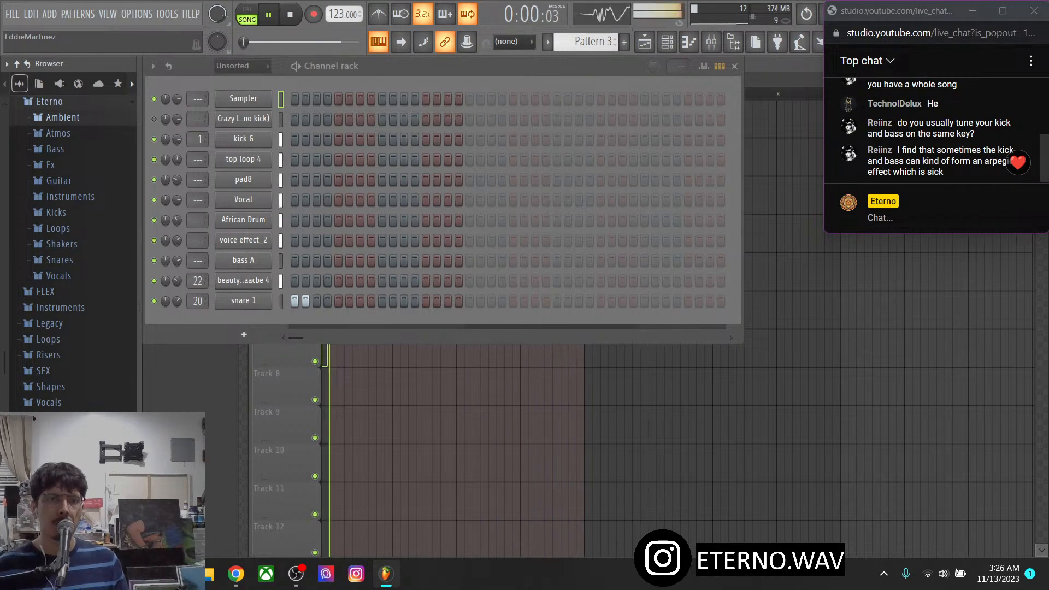
left_click(154, 261)
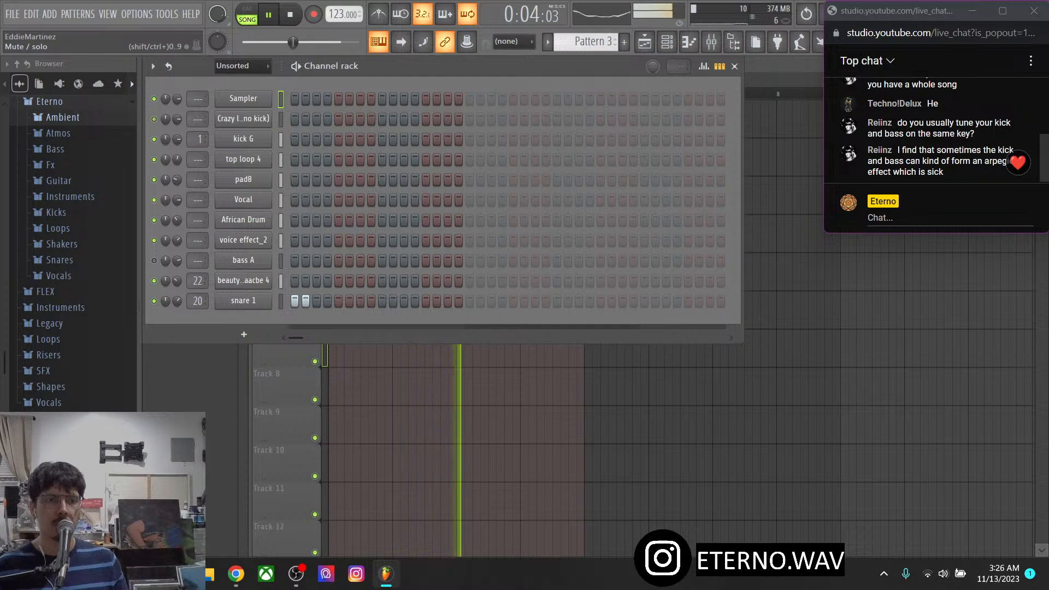
left_click(154, 119)
left_click(154, 140)
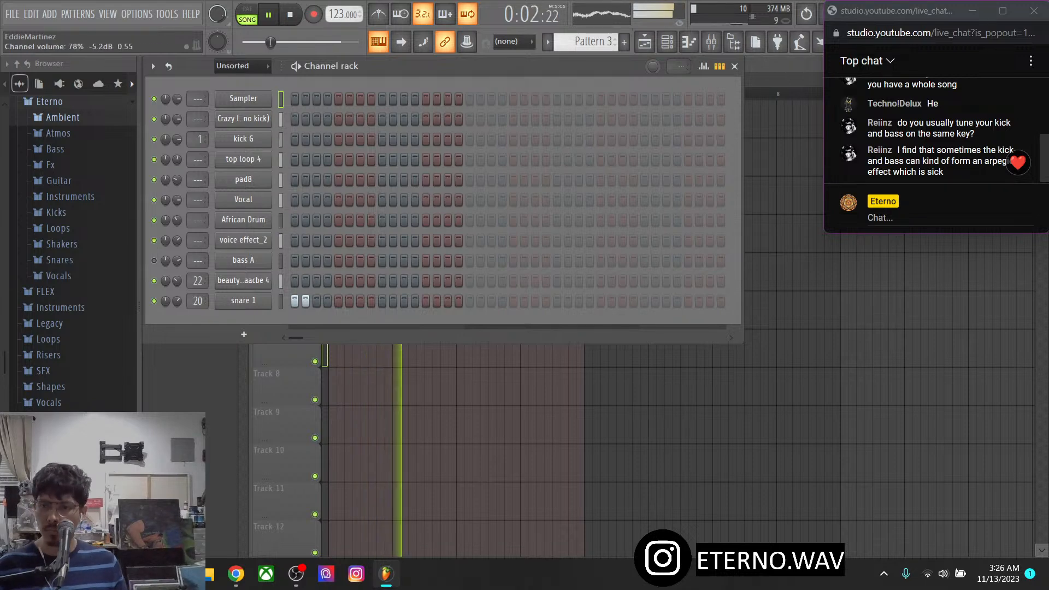
Stop playback and audition both Crazy low drum loop samples in the Eterno pack's Loops folder
left_click(644, 41)
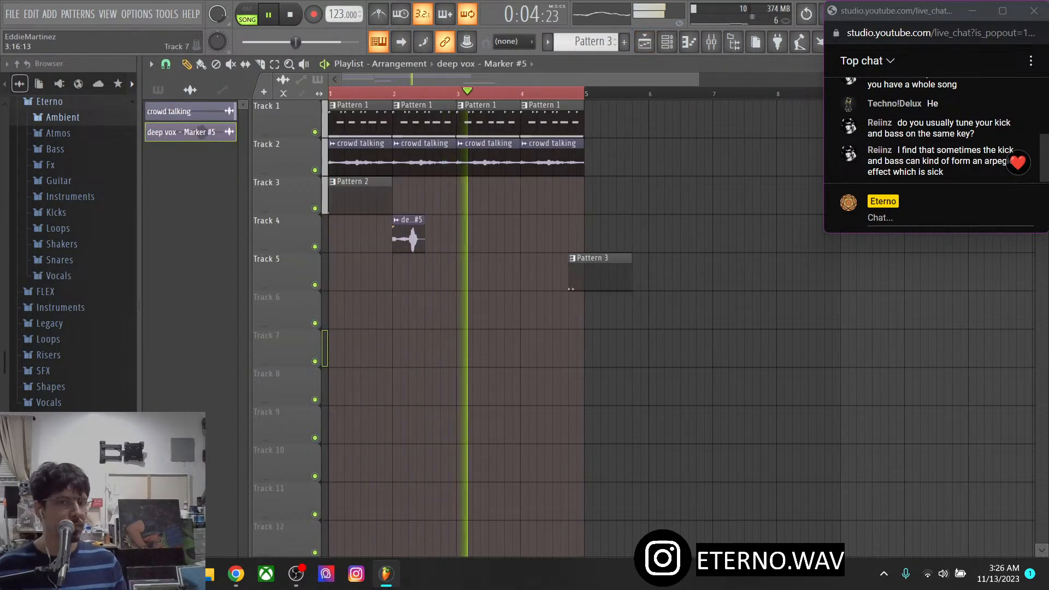
key("space")
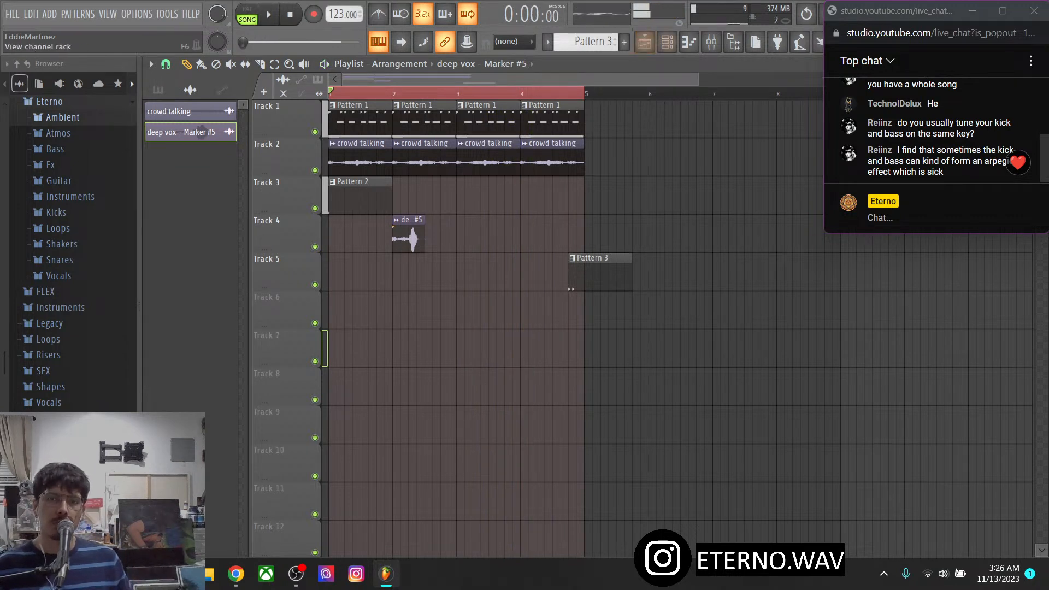
scroll(60, 278, "up", 3)
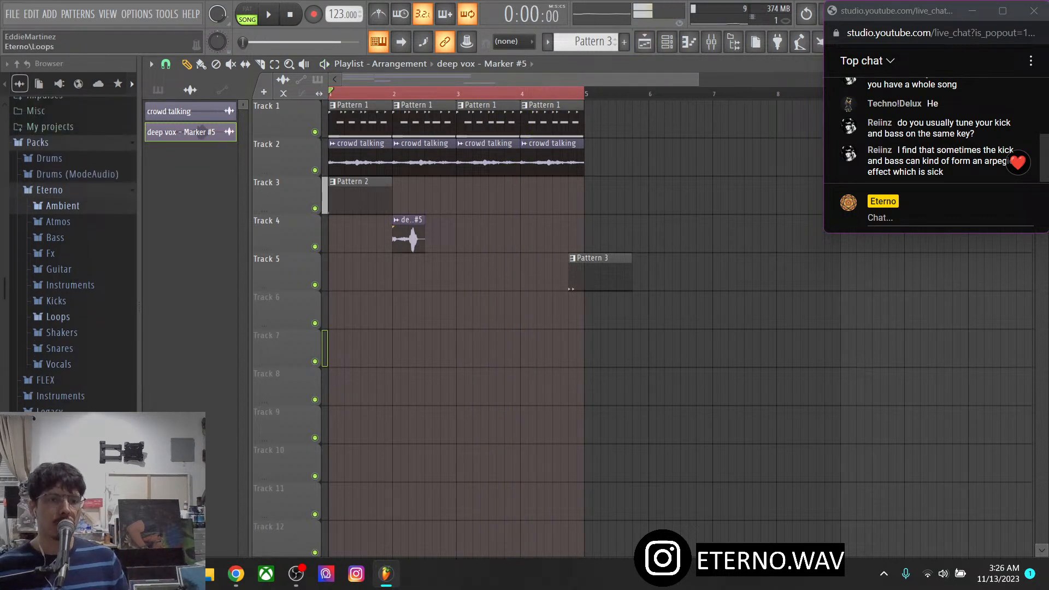
left_click(57, 317)
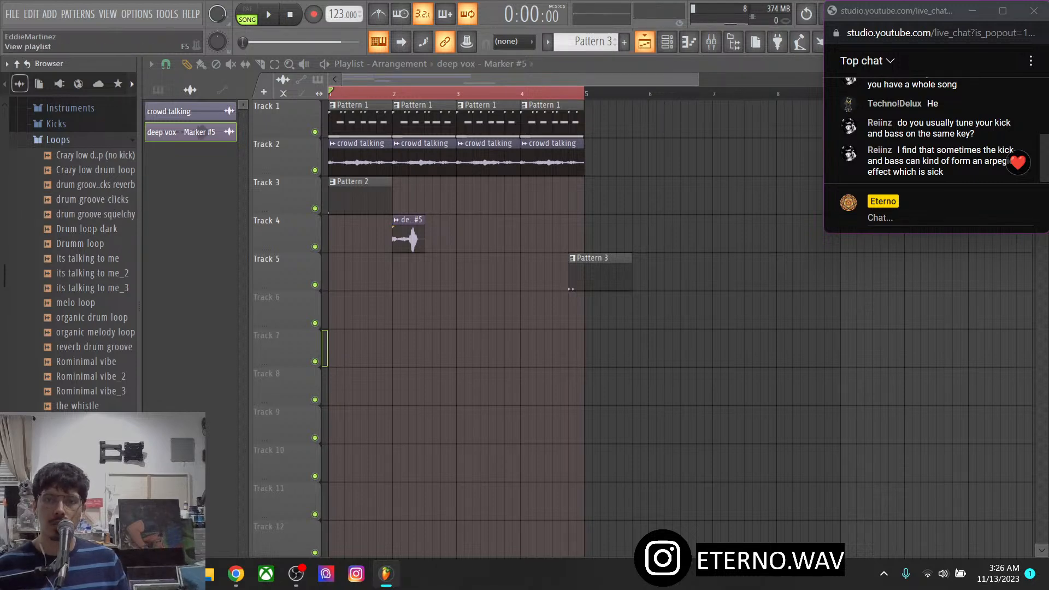
key("F6")
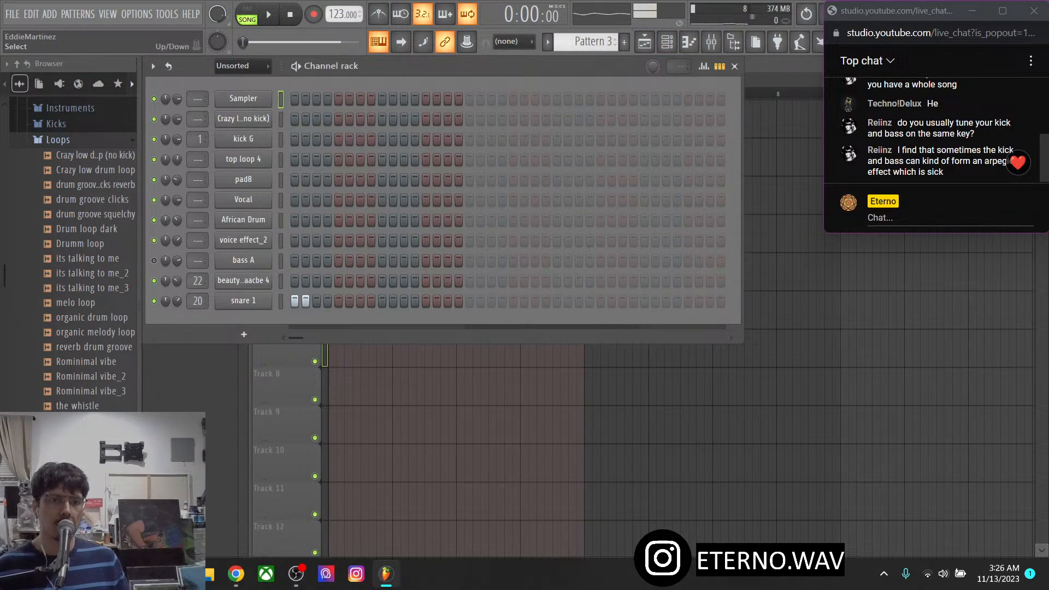
left_click(95, 170)
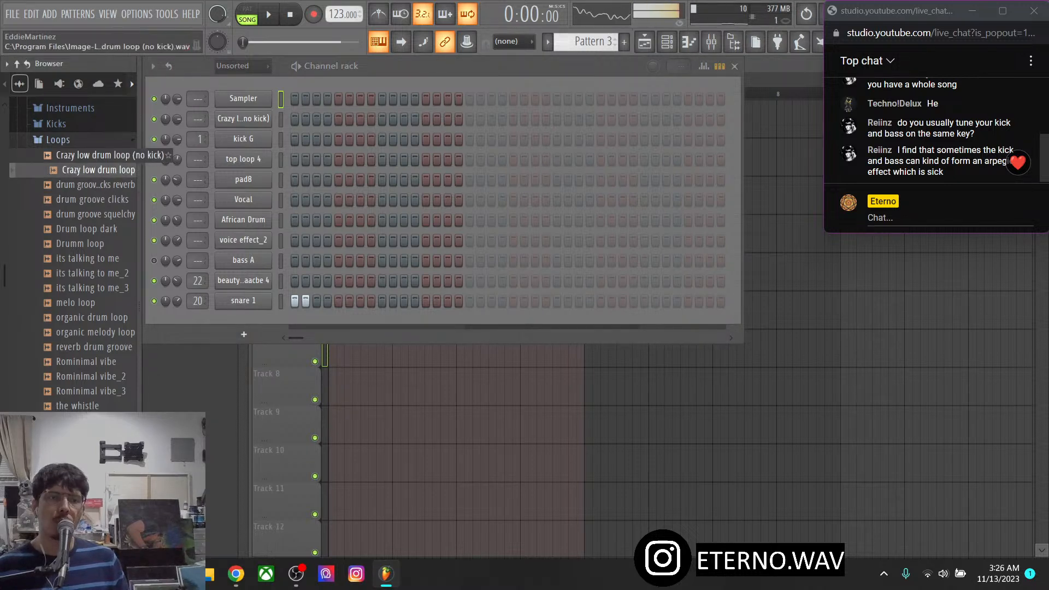
left_click(99, 155)
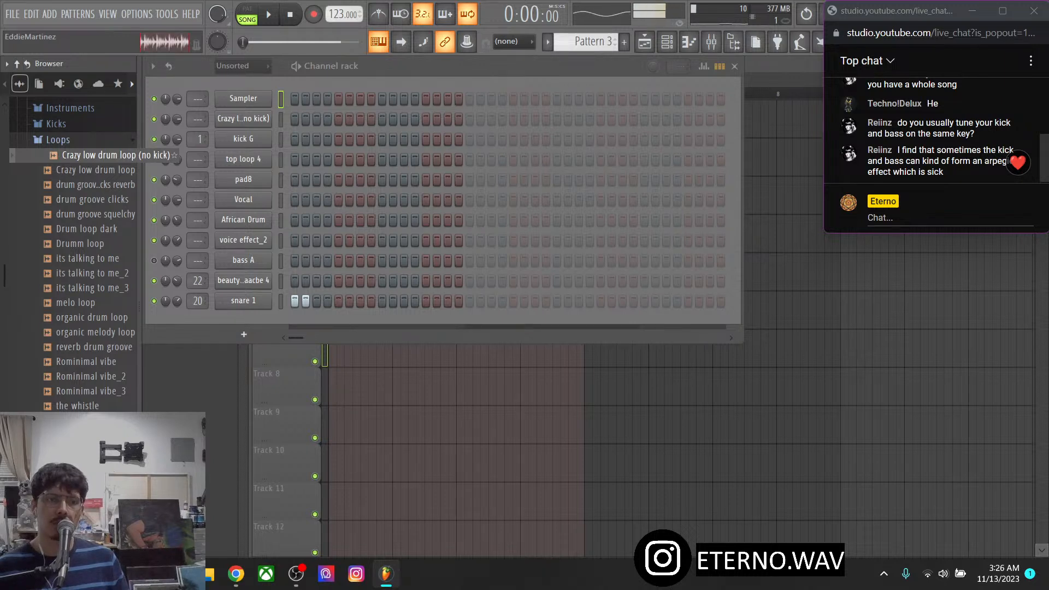
left_click(97, 170)
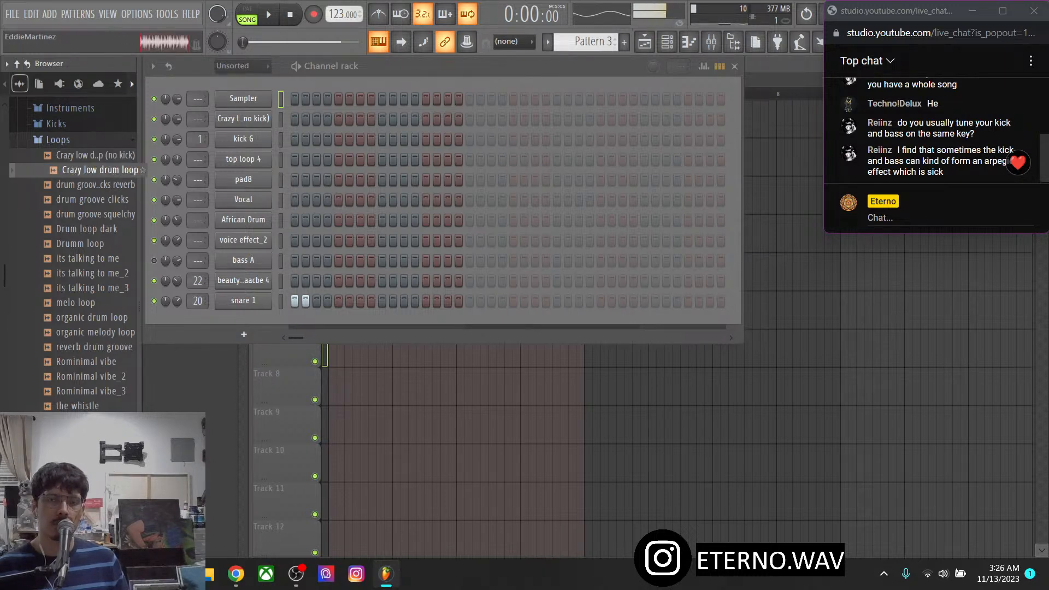
Audition the drum groove loops, Drum loop dark, Drumm loop and its talking to me in the Loops folder
left_click(99, 185)
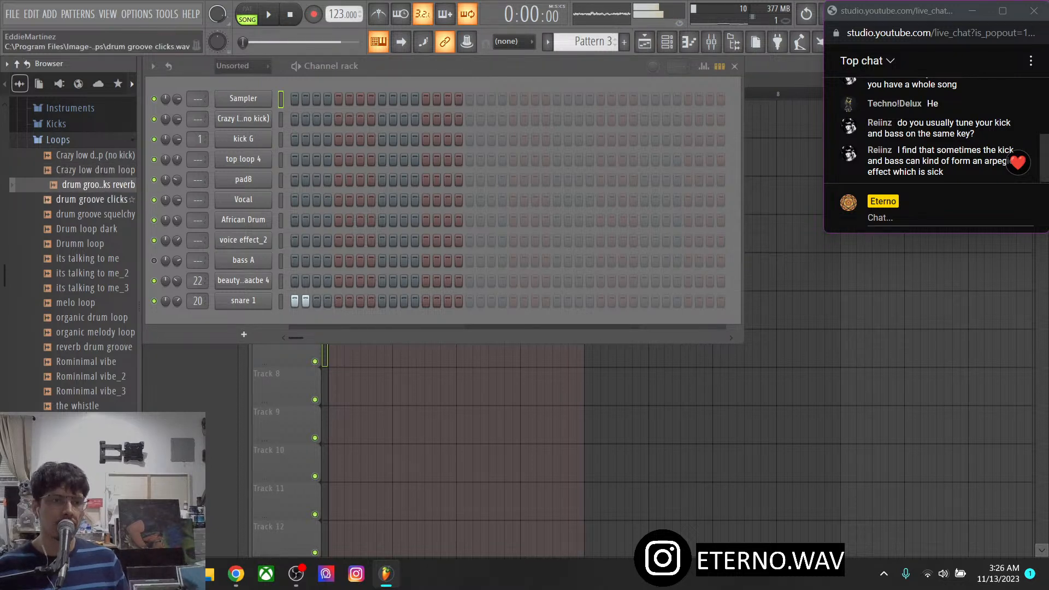
left_click(98, 199)
left_click(99, 214)
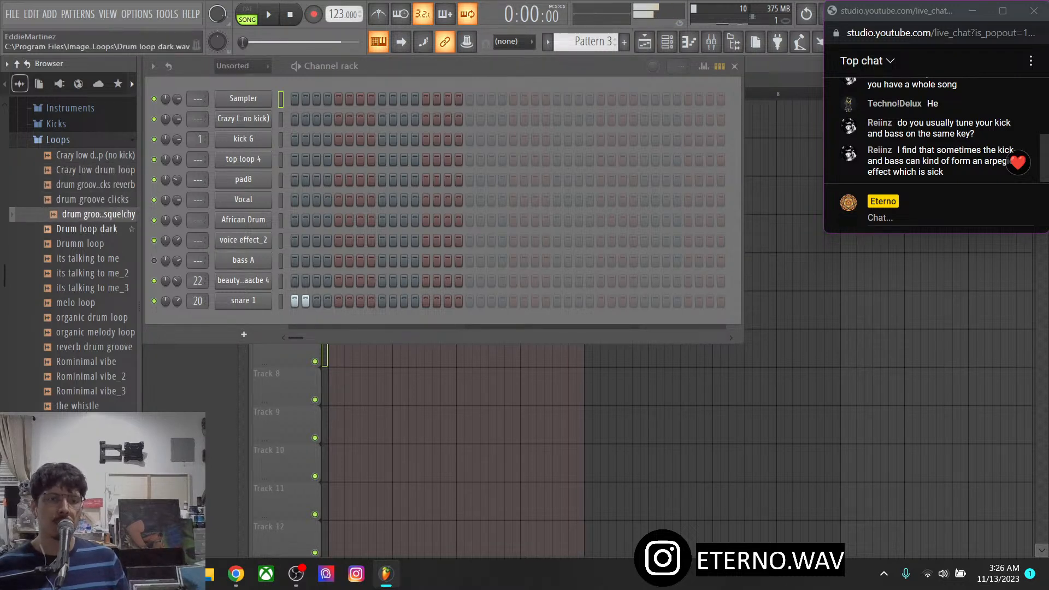
left_click(98, 229)
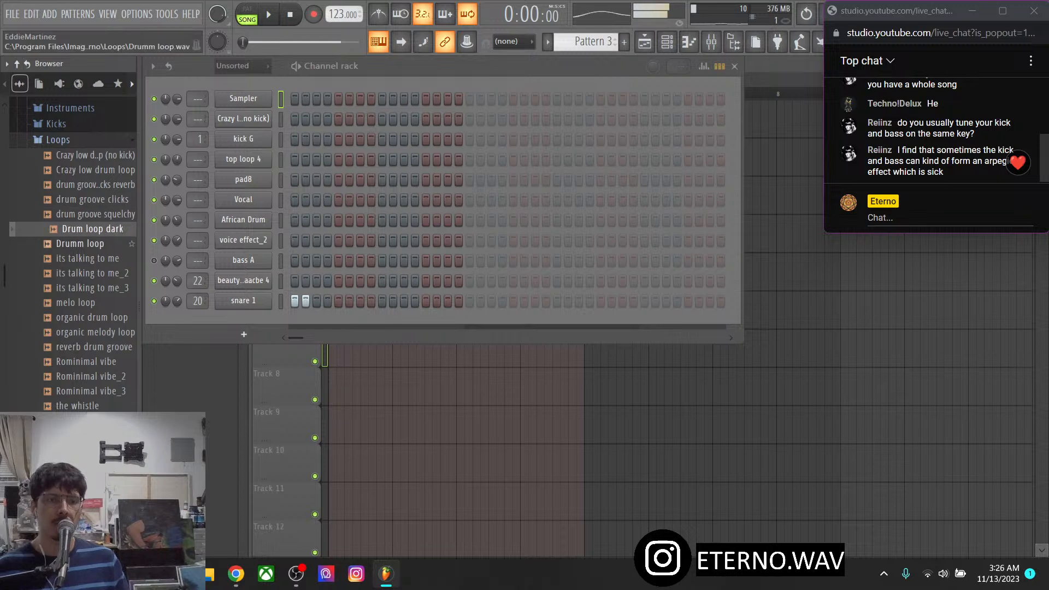
left_click(98, 243)
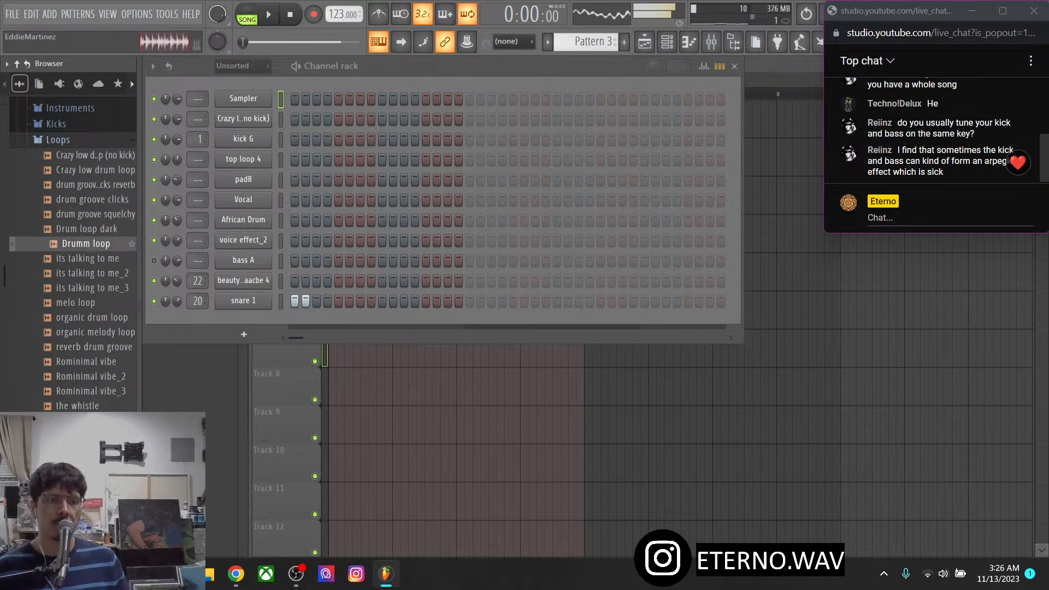
left_click(98, 259)
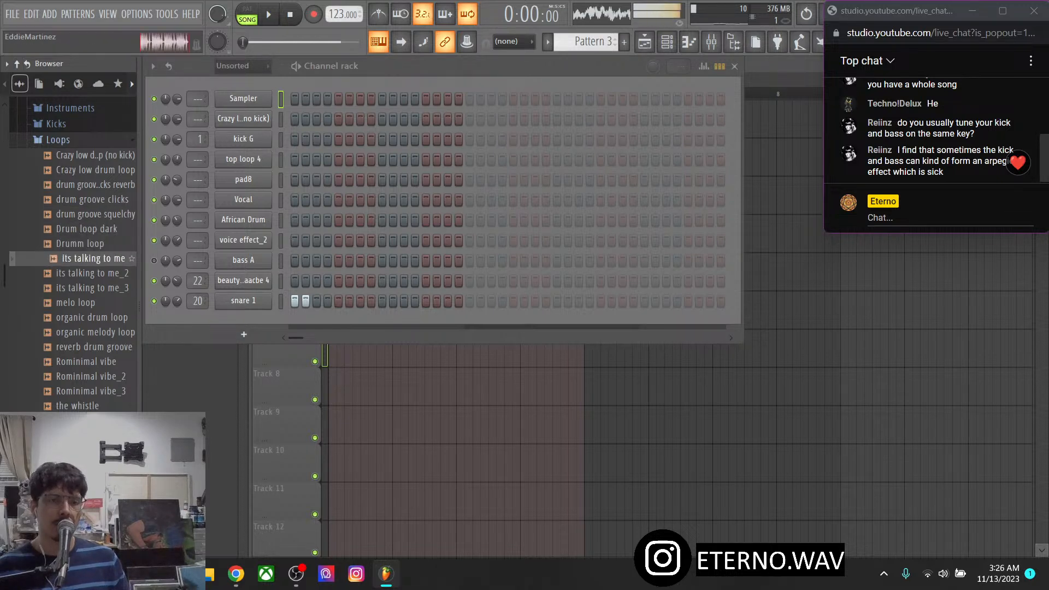
During playback, unmute the bass A channel and mute the Crazy low drum loop (no kick) channel, and stop playback
key("space")
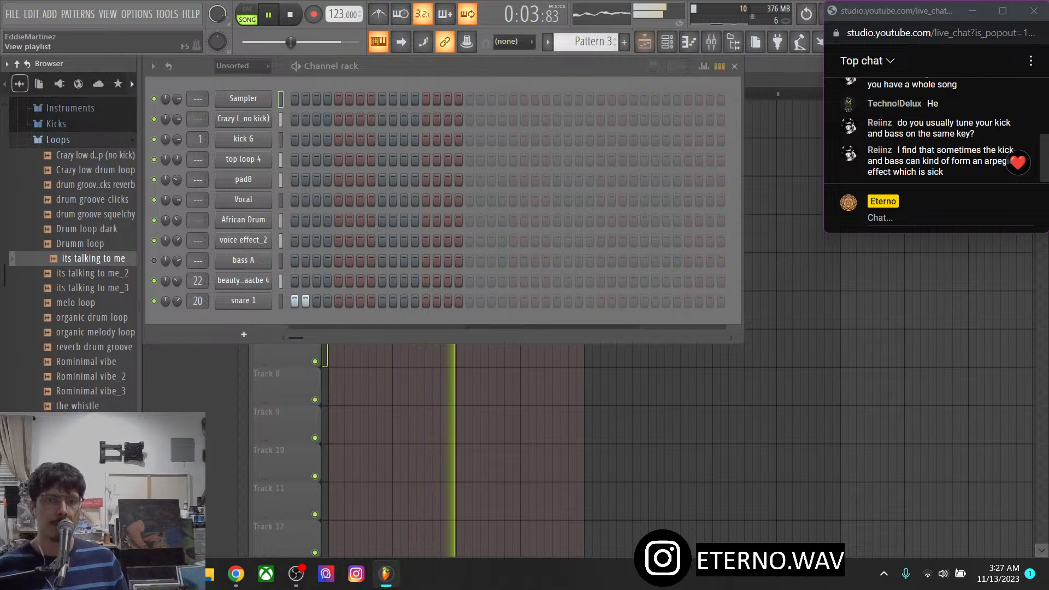
left_click(154, 260)
left_click(154, 119)
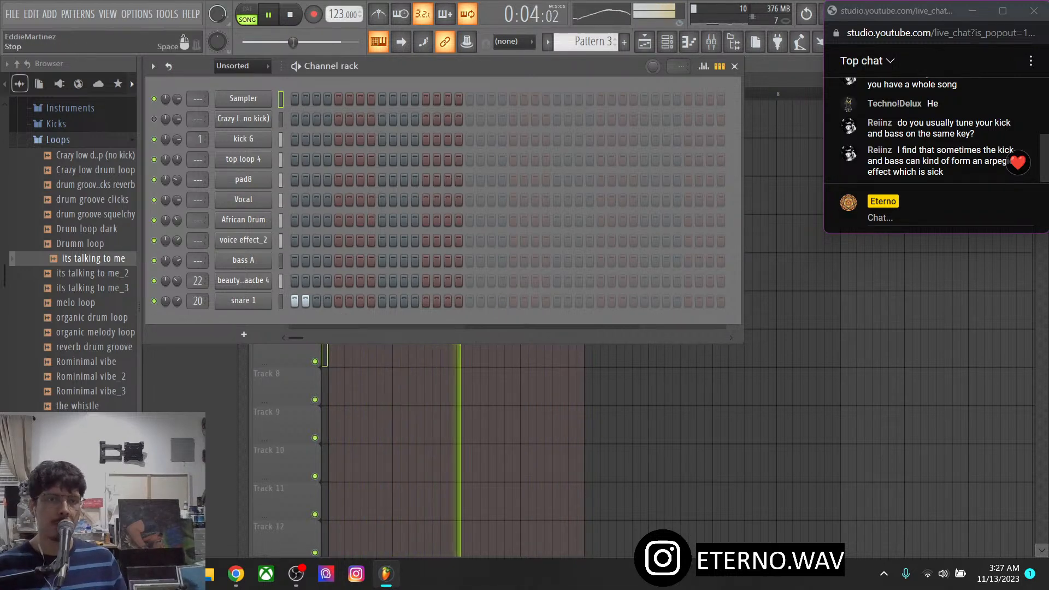
key("space")
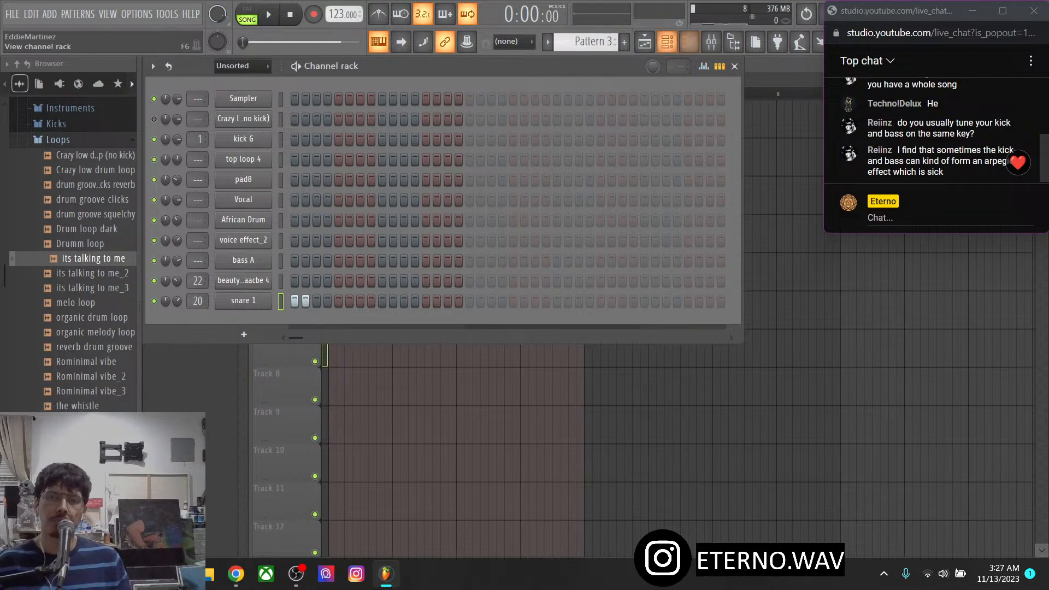
Review the ValhallaSupermassive settings on the snare 1 mixer track
key("F6")
key("F9")
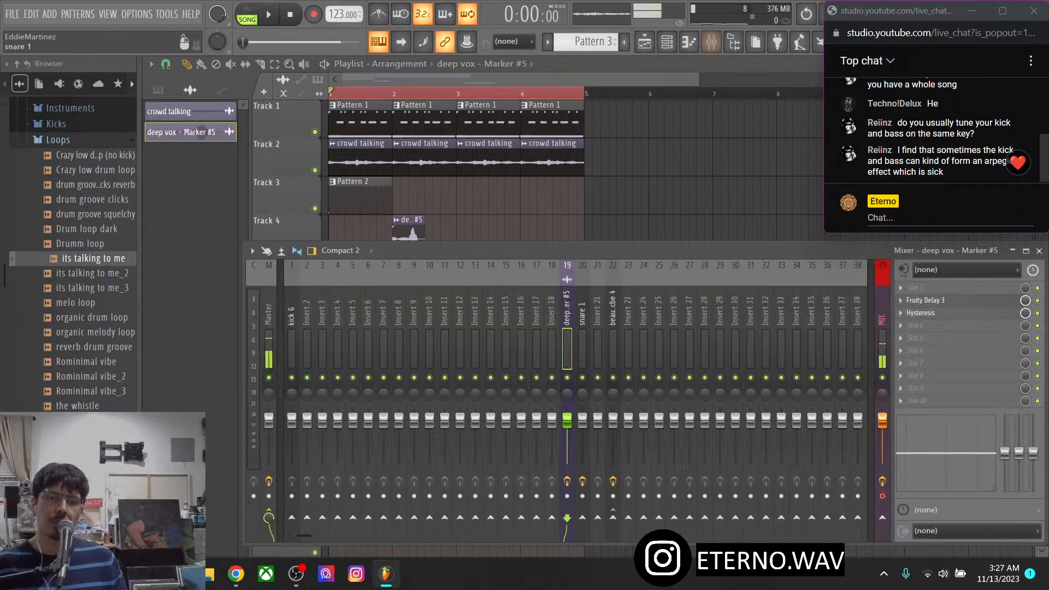
key("Right")
left_click(936, 300)
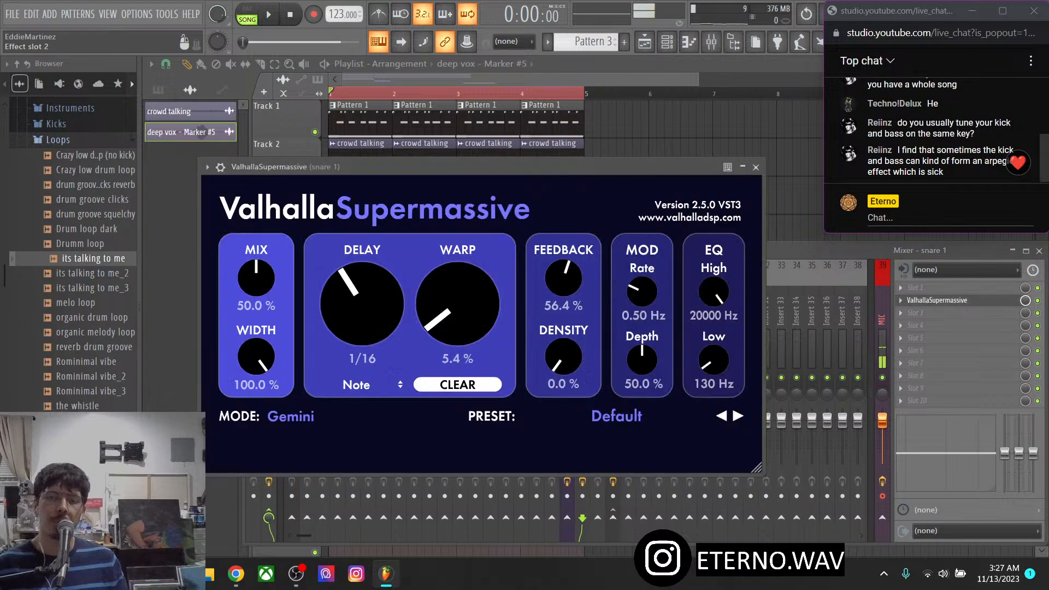
left_click(936, 300)
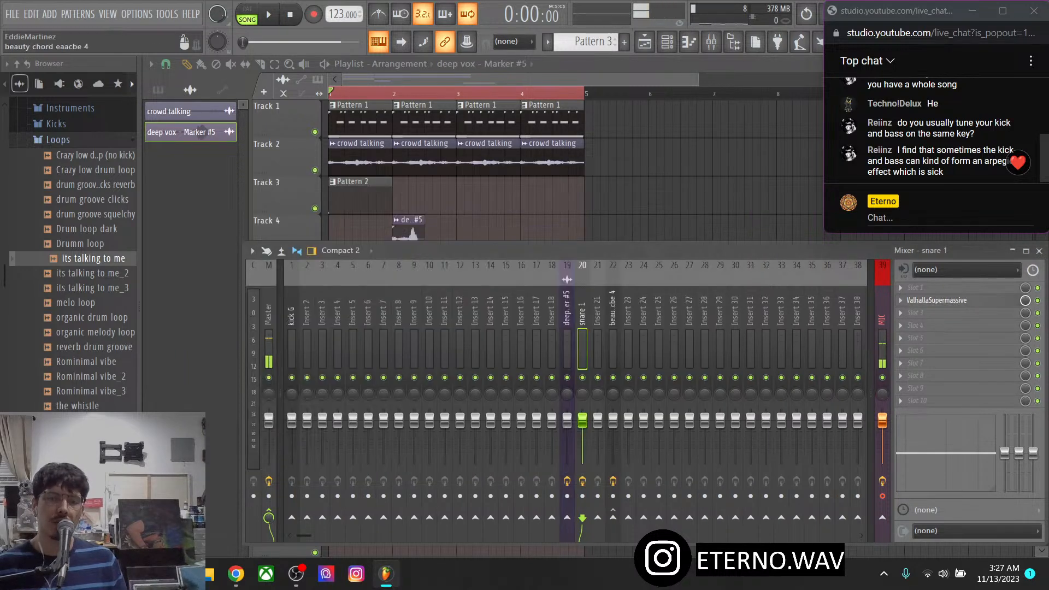
Review the Hysteresis and Fruity Delay 3 effects on the deep vox mixer track
key("Left")
left_click(936, 313)
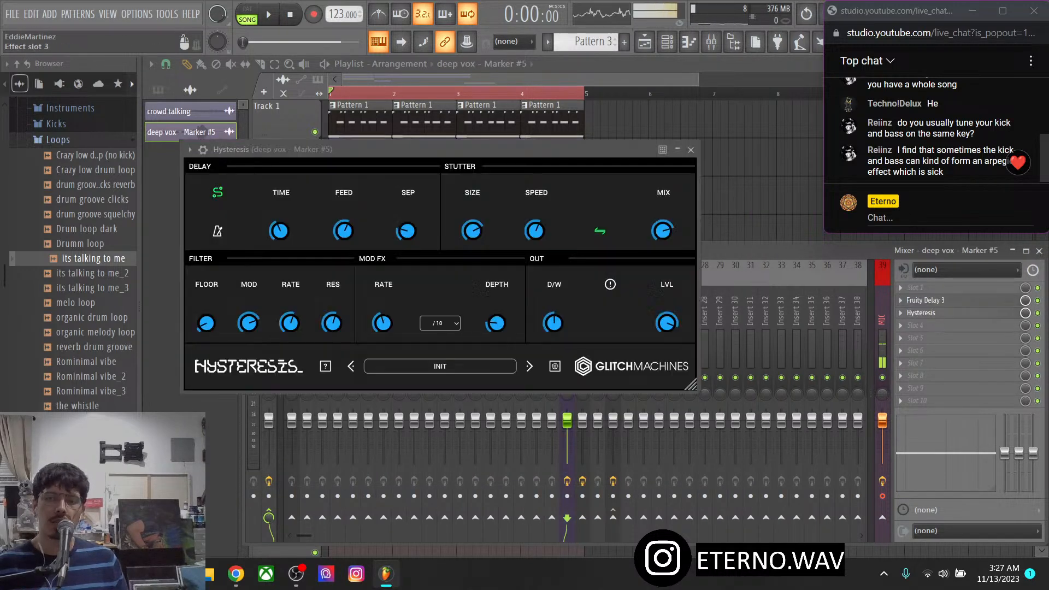
left_click(936, 300)
left_click(936, 301)
left_click(936, 300)
left_click(936, 301)
Review the ValhallaFreqEcho settings on the beauty chord eaacbe 4 mixer track
left_click(612, 298)
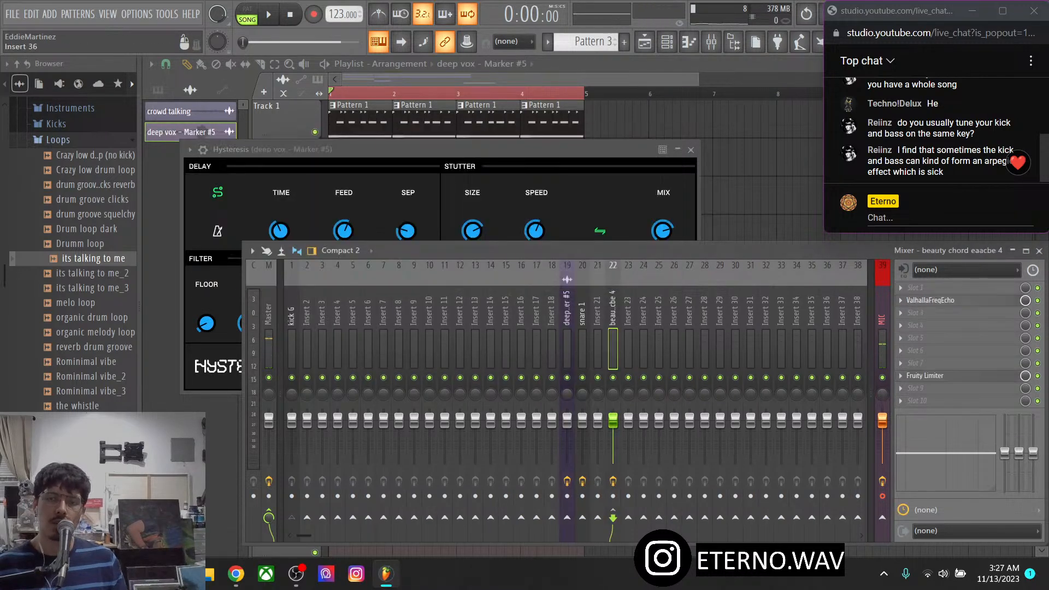
left_click(936, 300)
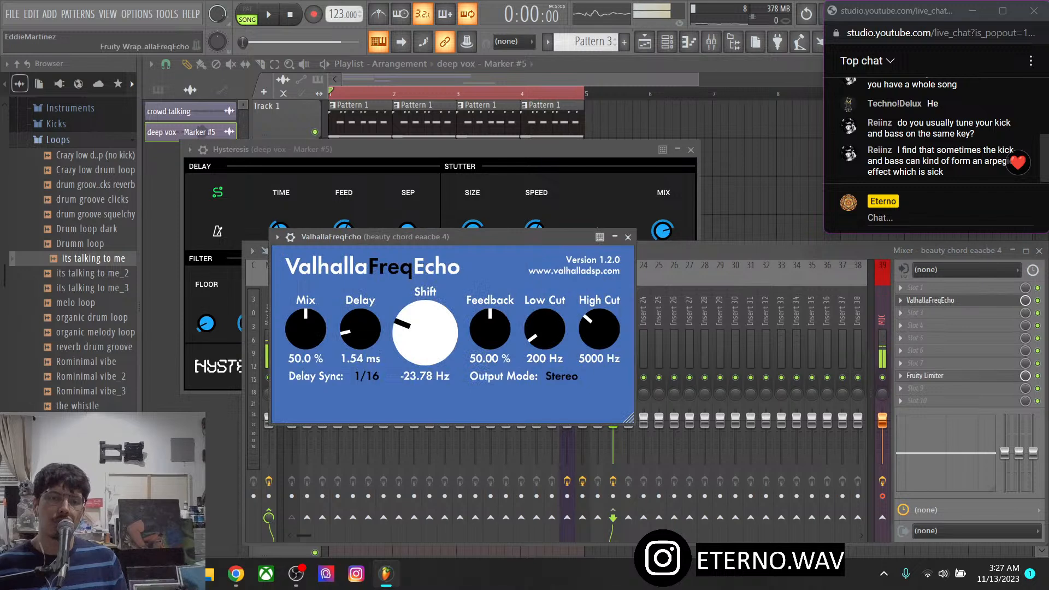
left_click(627, 237)
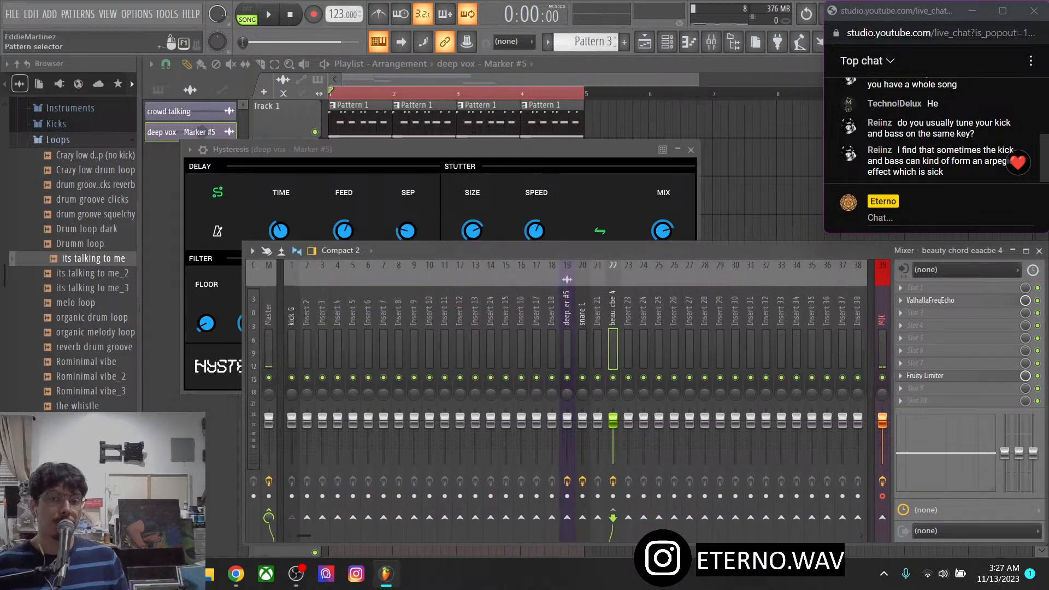
Reset the beauty chord eaacbe 4 and snare 1 mixer tracks, removing all their plugins
left_click(666, 42)
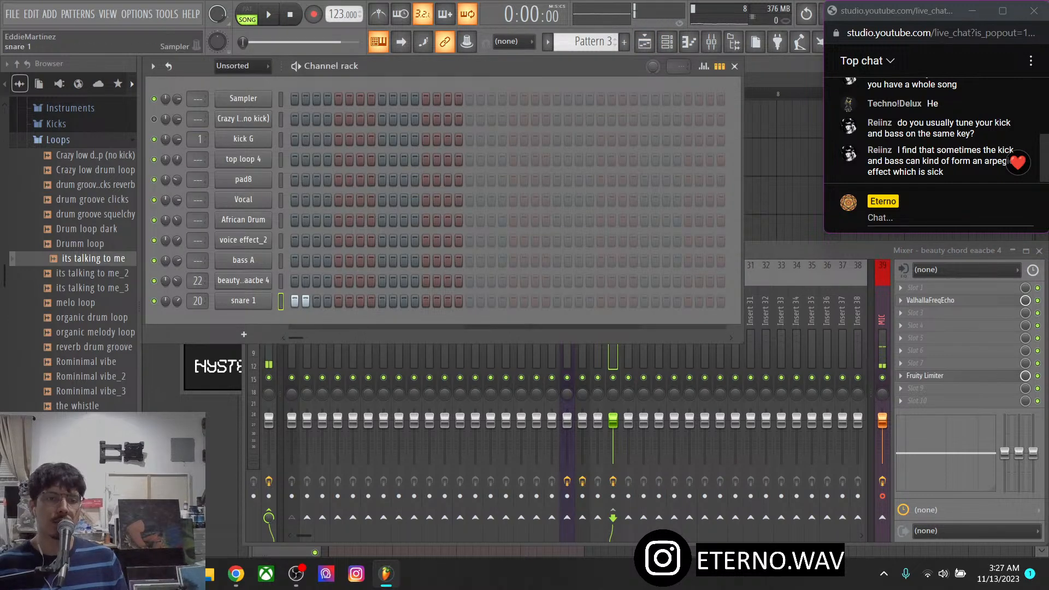
left_click(767, 250)
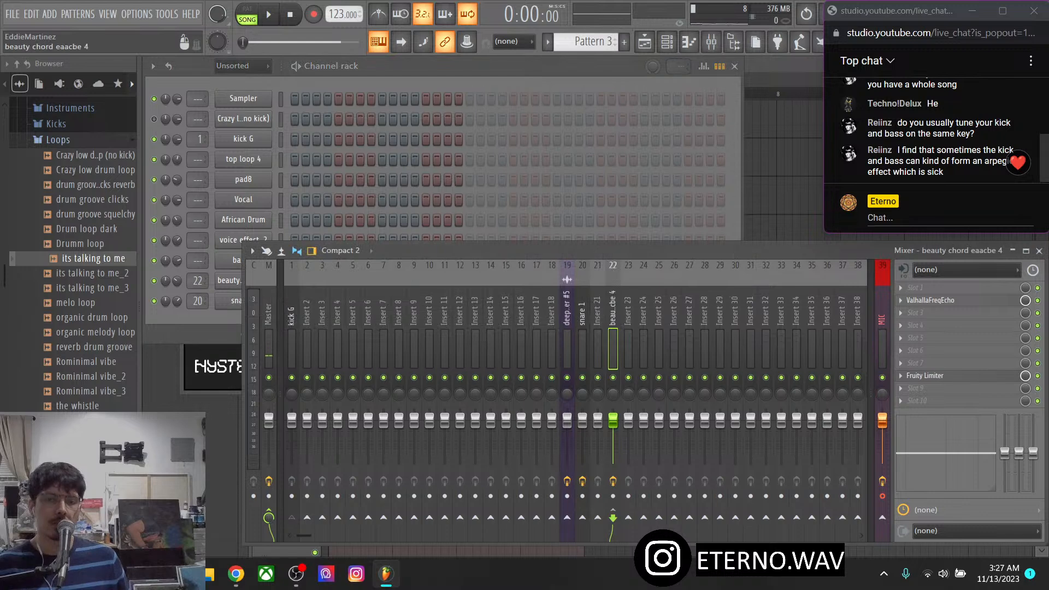
right_click(612, 309)
left_click(677, 299)
left_click(607, 320)
right_click(582, 309)
left_click(628, 298)
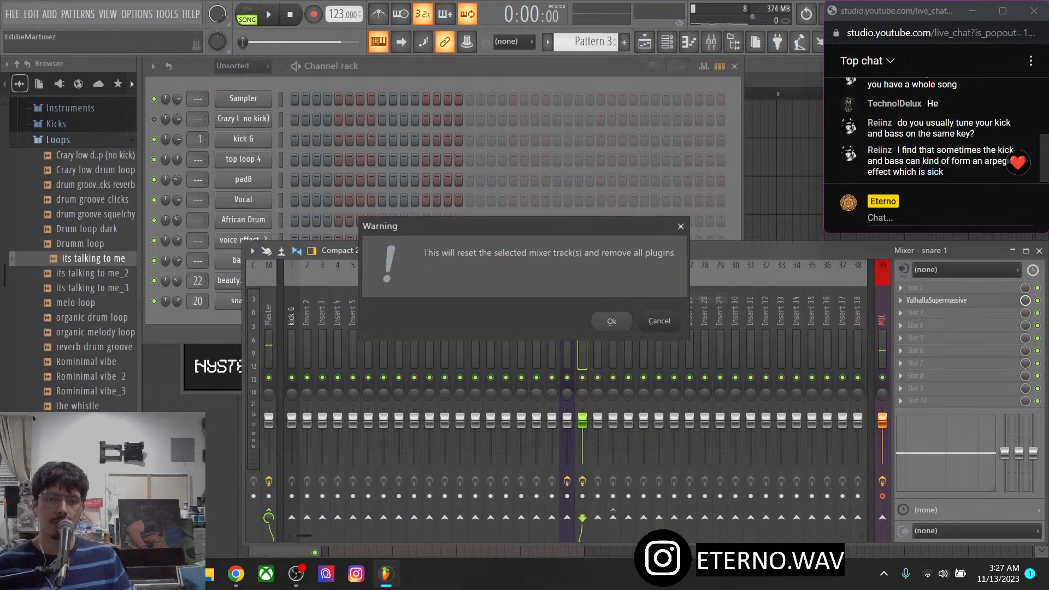
left_click(611, 321)
Reset the deep vox and kick G mixer tracks to their defaults, removing all their plugins
right_click(567, 308)
left_click(628, 298)
left_click(608, 320)
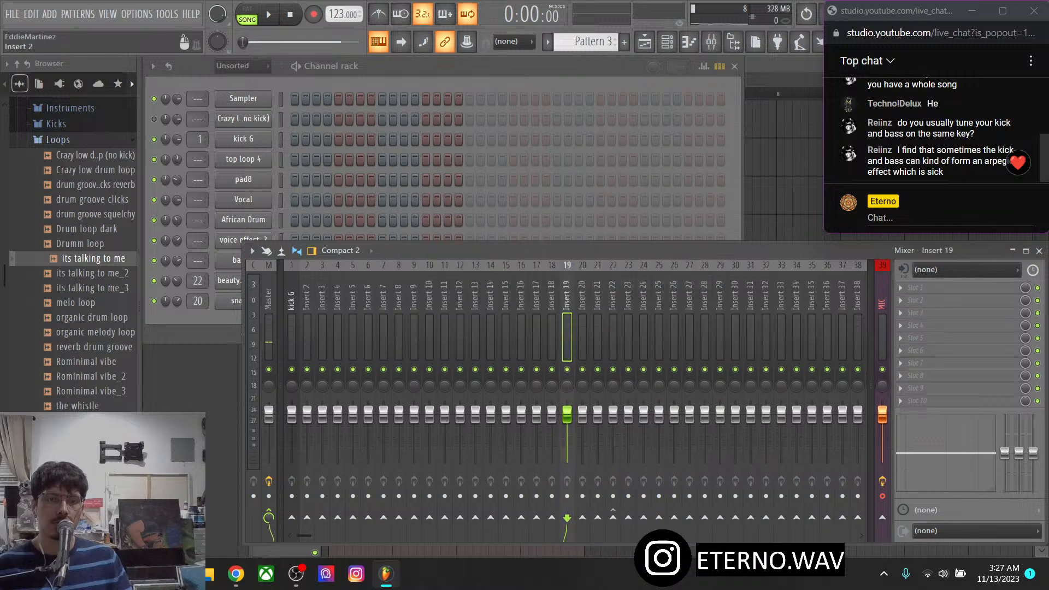
right_click(291, 309)
left_click(350, 297)
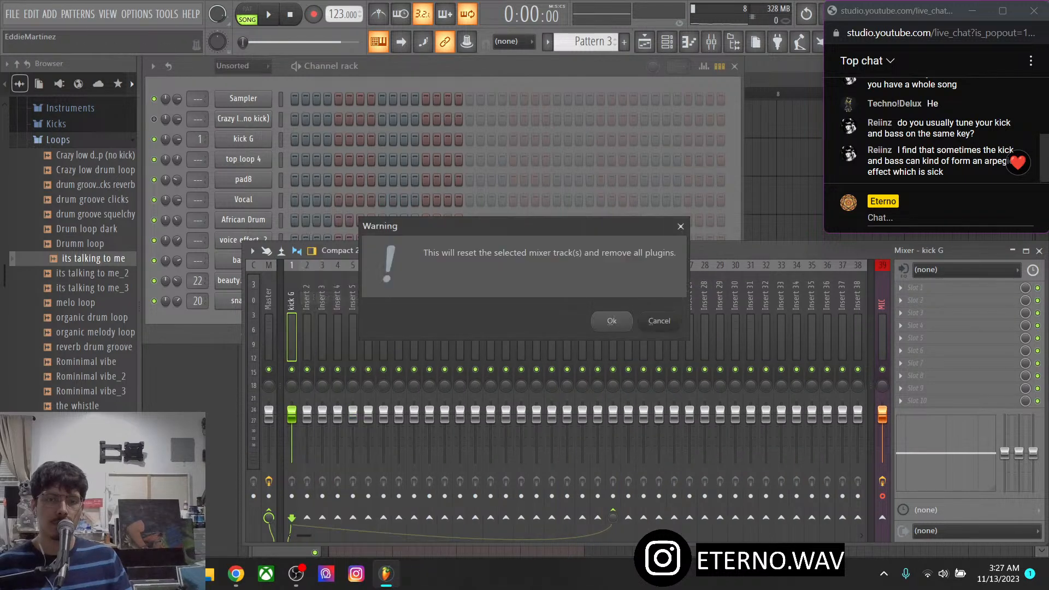
key("Return")
Delete the snare 1, beauty chord eaacbe 4, bass A, voice effect_2, African Drum and Vocal channels
key("F6")
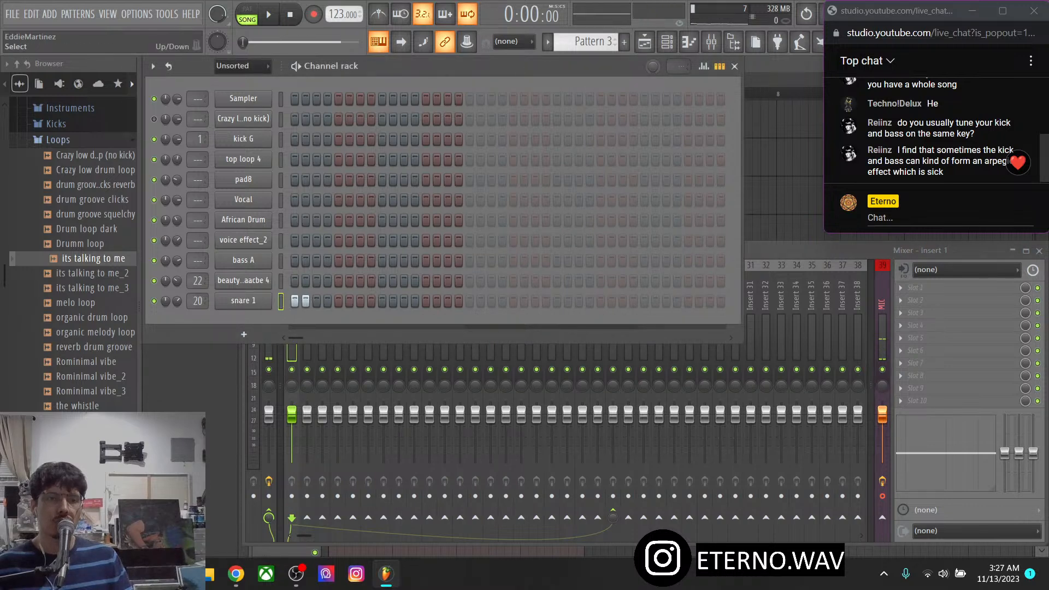
right_click(271, 295)
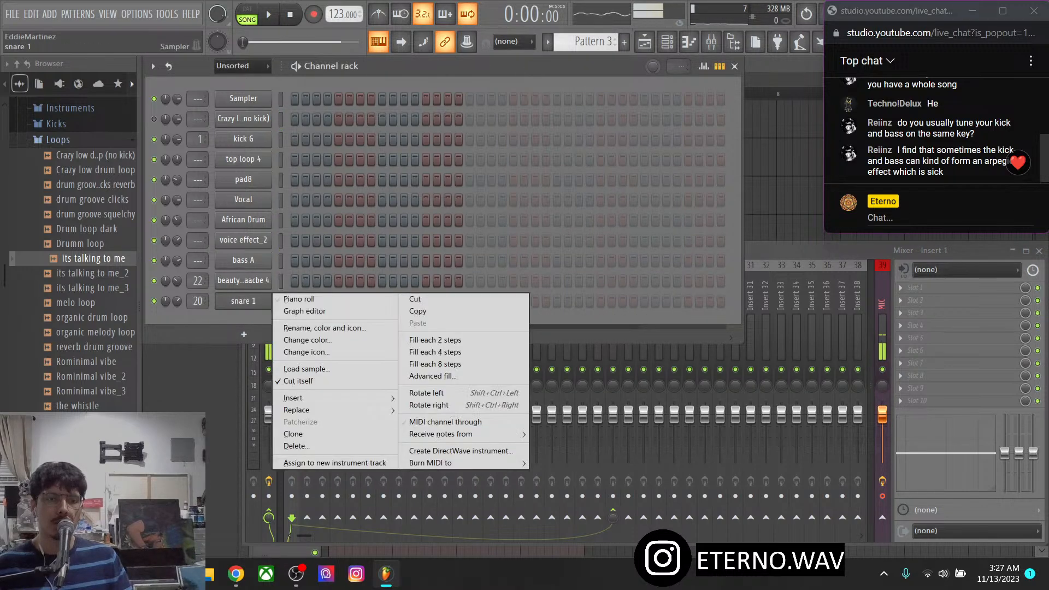
left_click(295, 446)
right_click(269, 280)
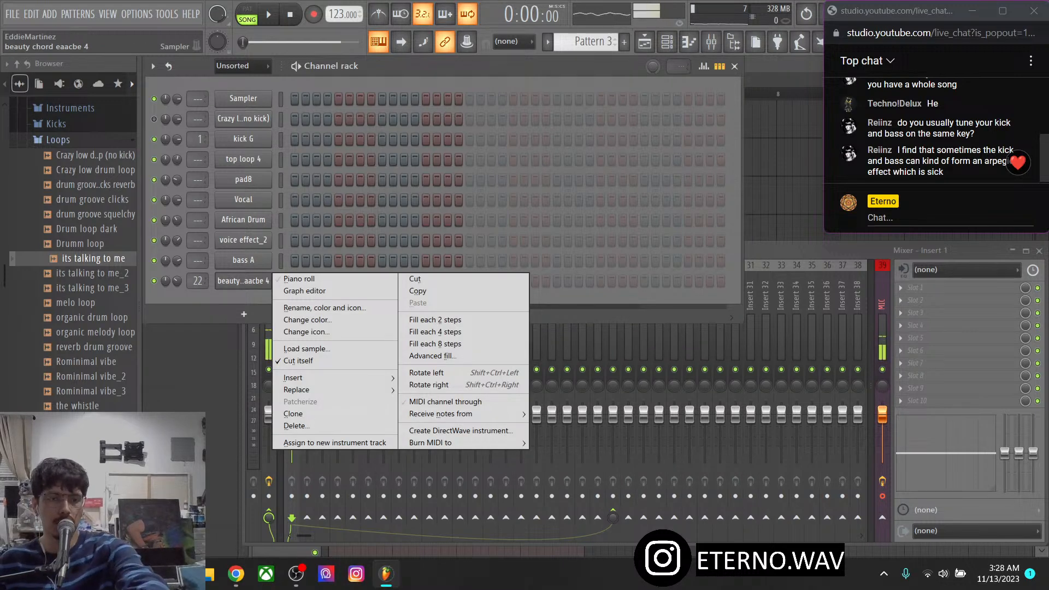
left_click(295, 426)
right_click(268, 260)
left_click(295, 405)
left_click(295, 385)
right_click(269, 220)
left_click(295, 366)
right_click(268, 191)
left_click(295, 332)
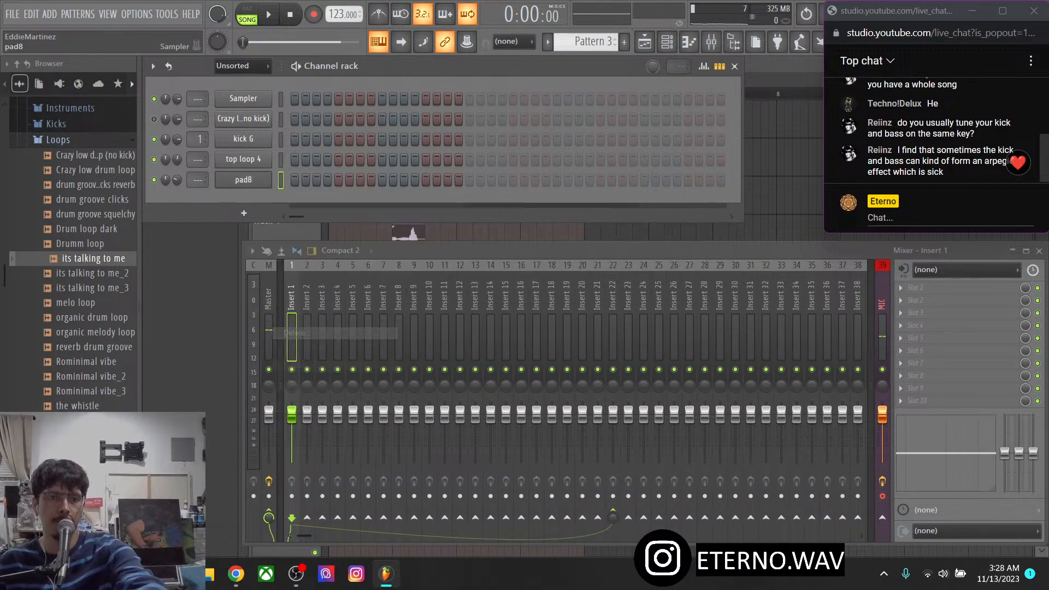
Delete the pad8, top loop 4, kick G and Crazy low drum loop (no kick) channels, keeping only Sampler
right_click(268, 179)
left_click(295, 323)
right_click(268, 159)
left_click(295, 302)
right_click(269, 138)
left_click(295, 284)
right_click(269, 119)
left_click(295, 264)
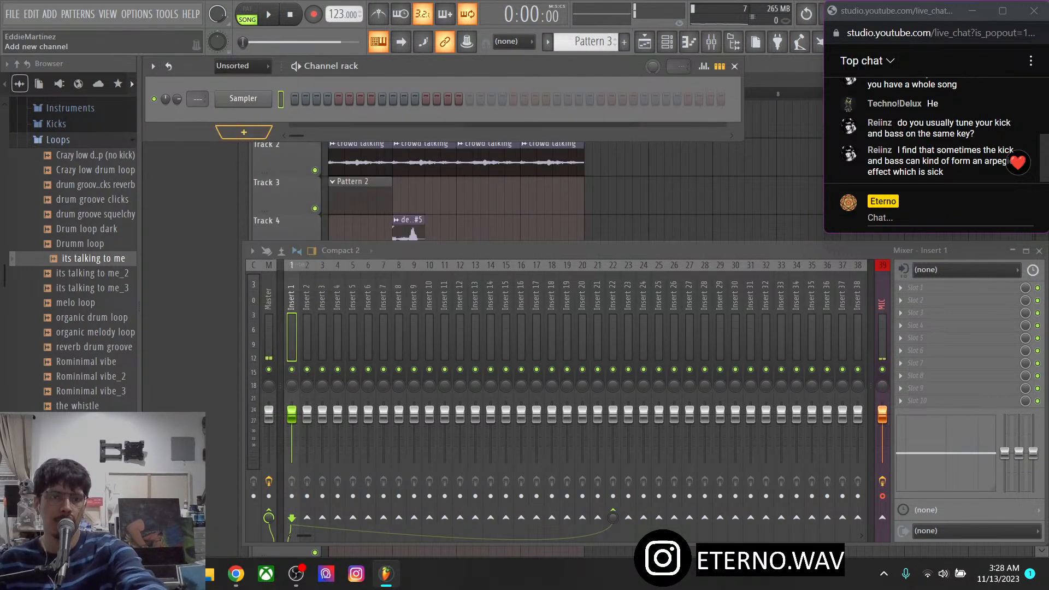
Audition the melodic, vocal and drum samples in the Loops folder, including the Crazy low drum loops and the drum groove loops
left_click(93, 347)
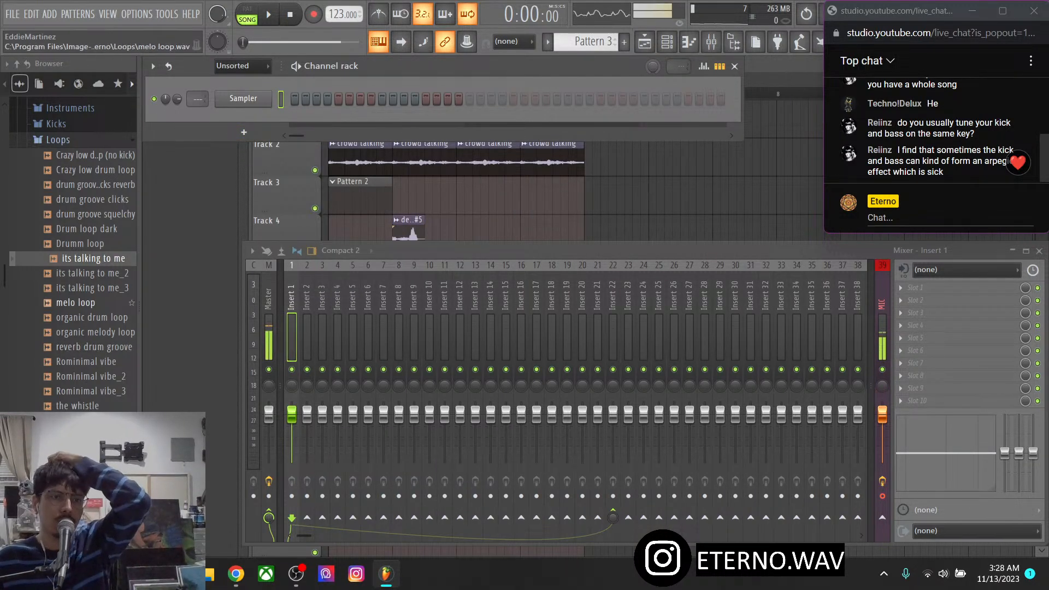
left_click(93, 229)
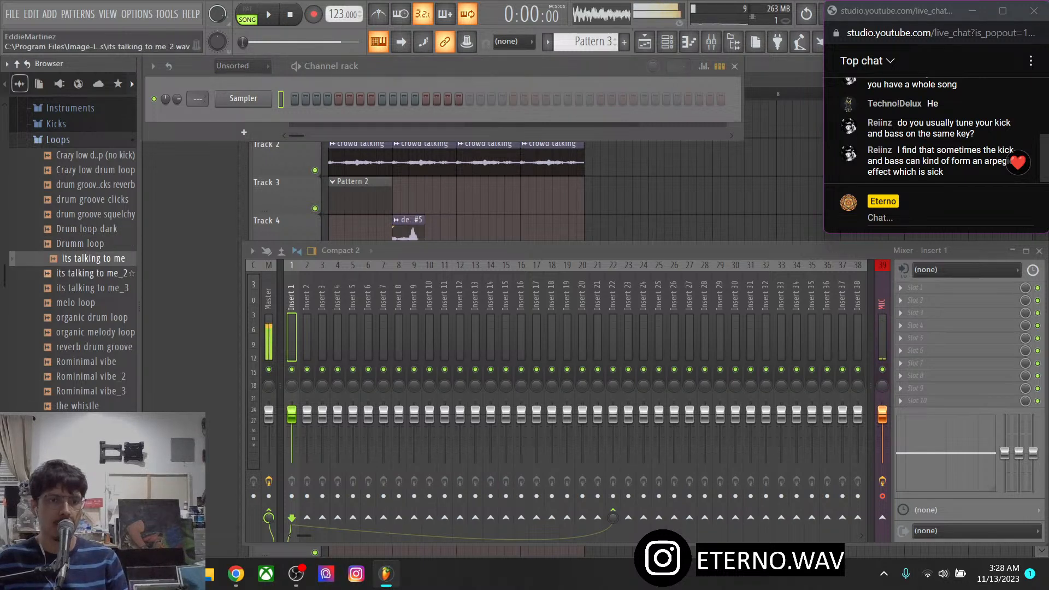
left_click(92, 288)
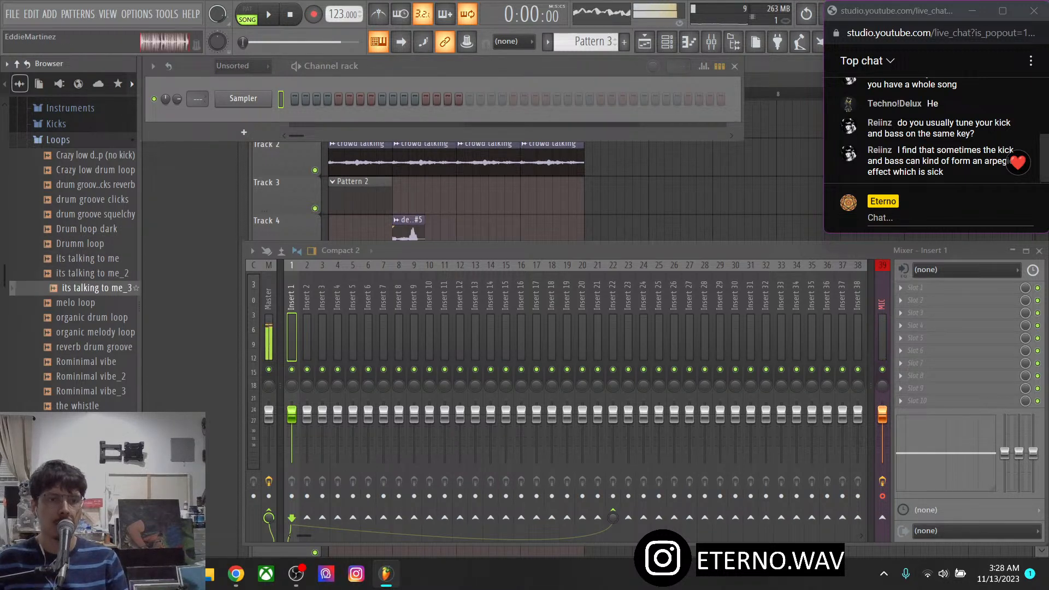
left_click(93, 318)
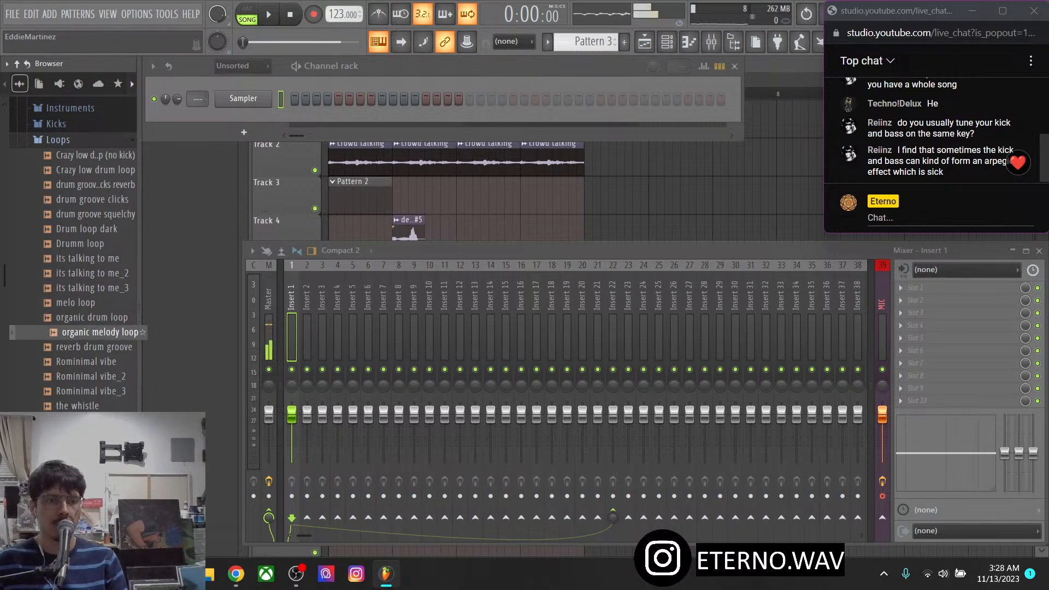
left_click(92, 302)
left_click(90, 229)
left_click(91, 244)
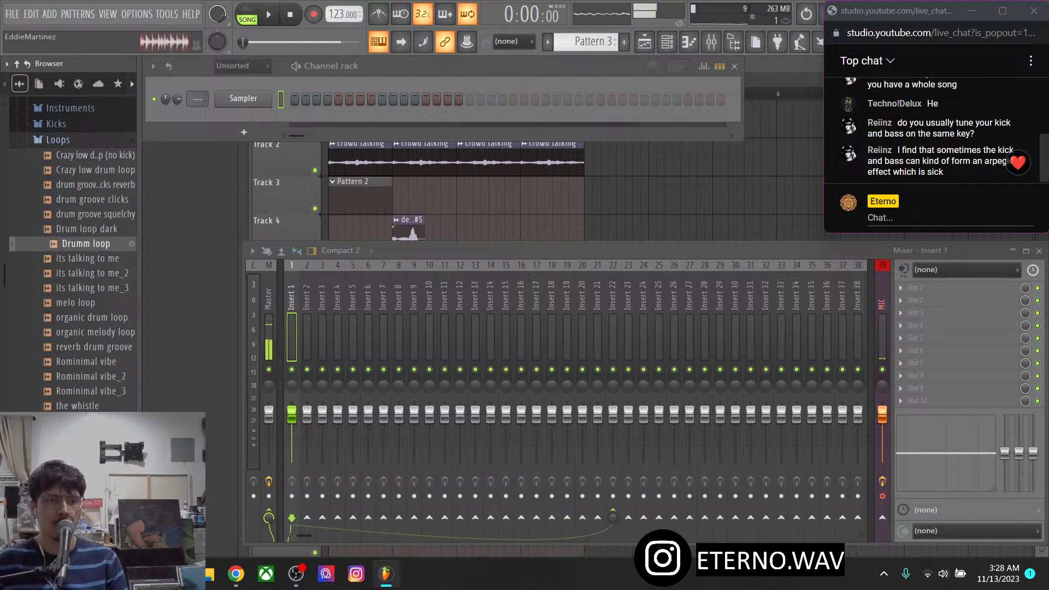
left_click(90, 214)
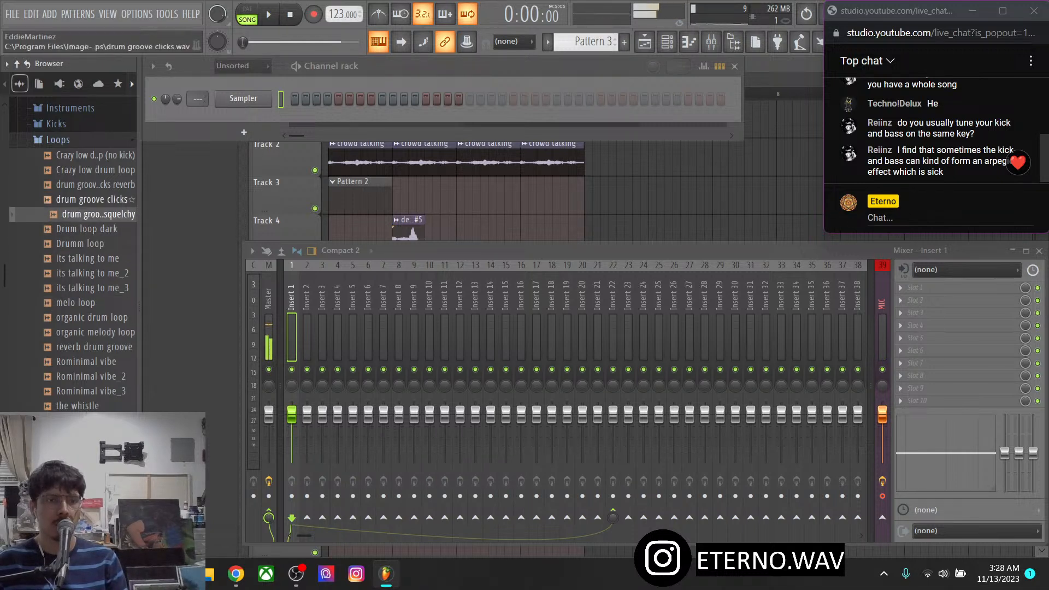
left_click(93, 170)
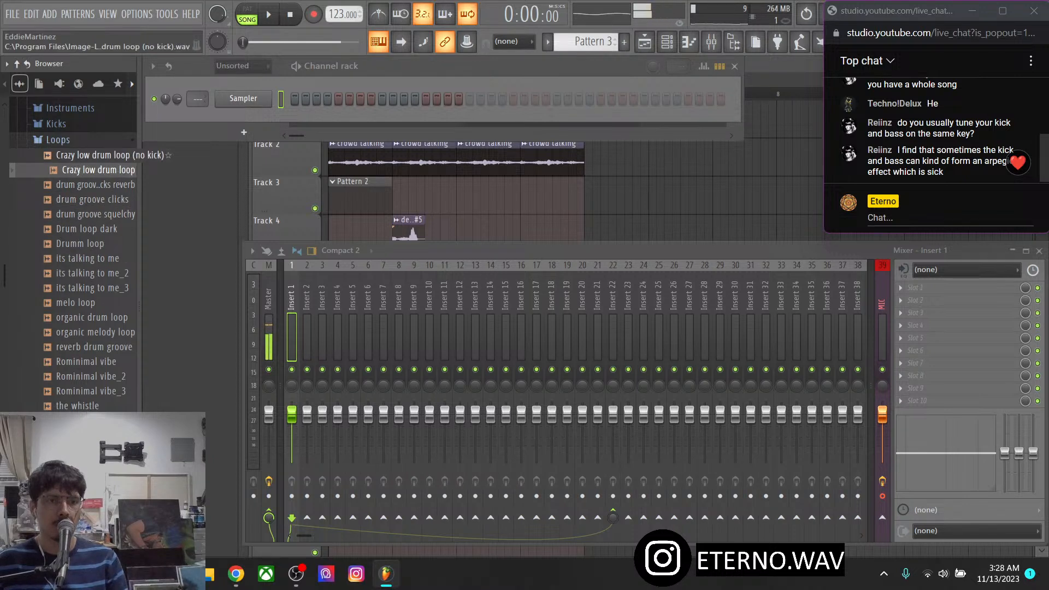
left_click(104, 155)
left_click(93, 199)
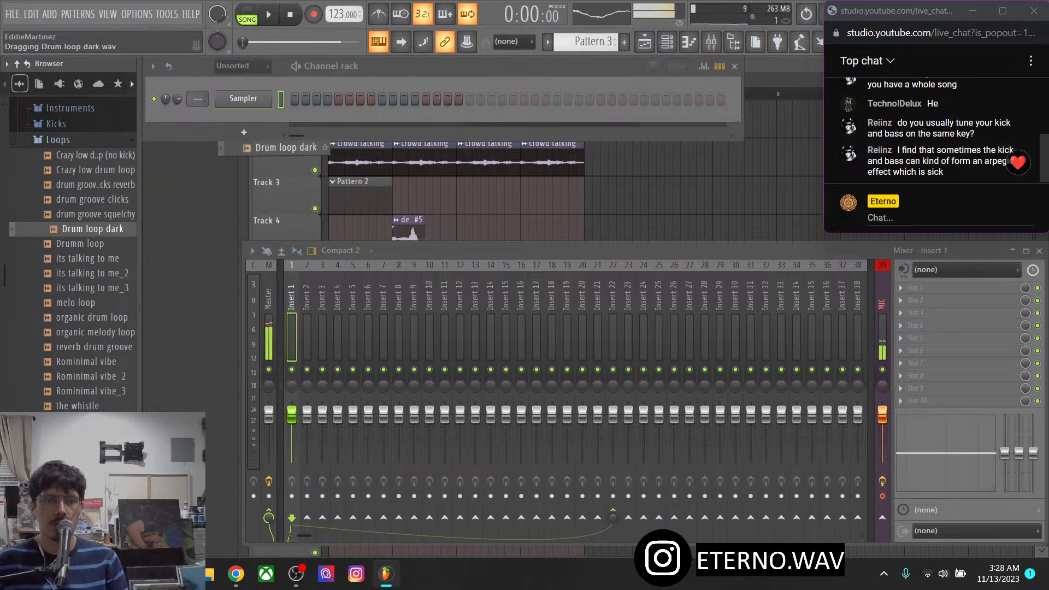
Add Drum loop dark as a new channel triggered on the first step, and view its miscellaneous channel settings
left_click_drag(232, 152, 240, 134)
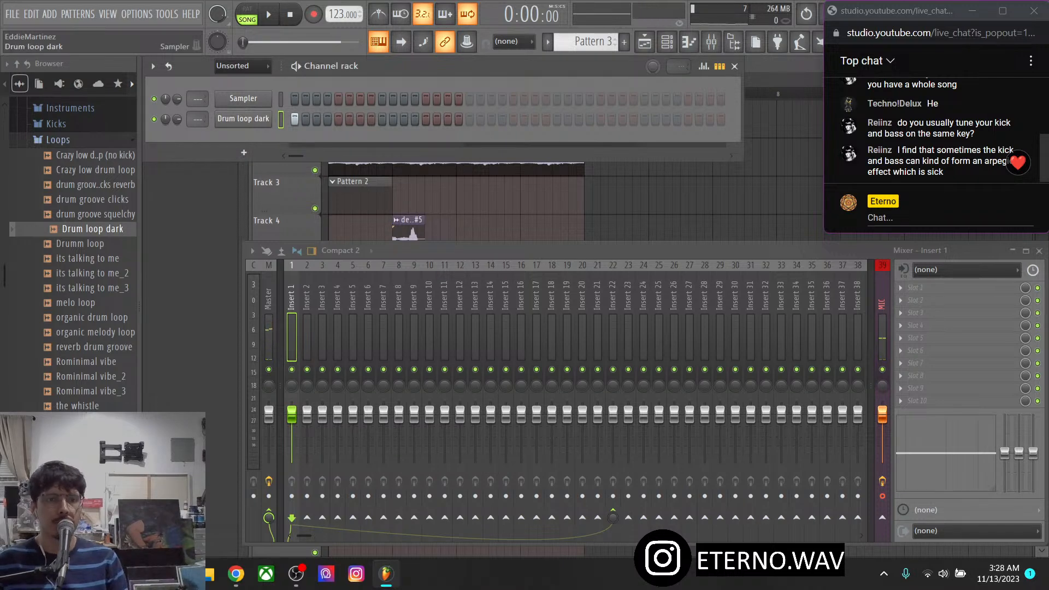
left_click(243, 119)
left_click(276, 191)
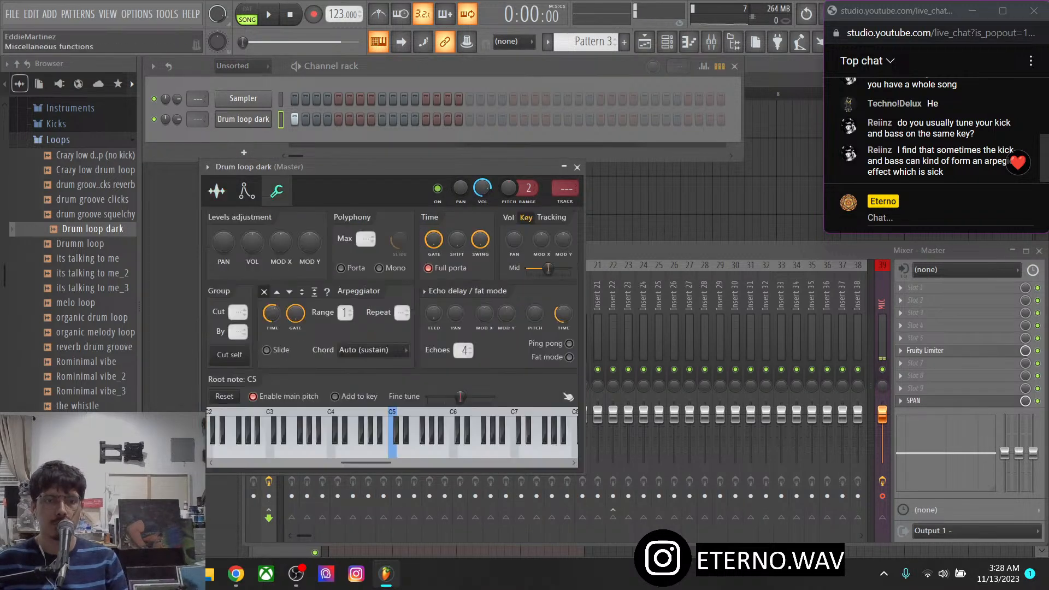
left_click(577, 166)
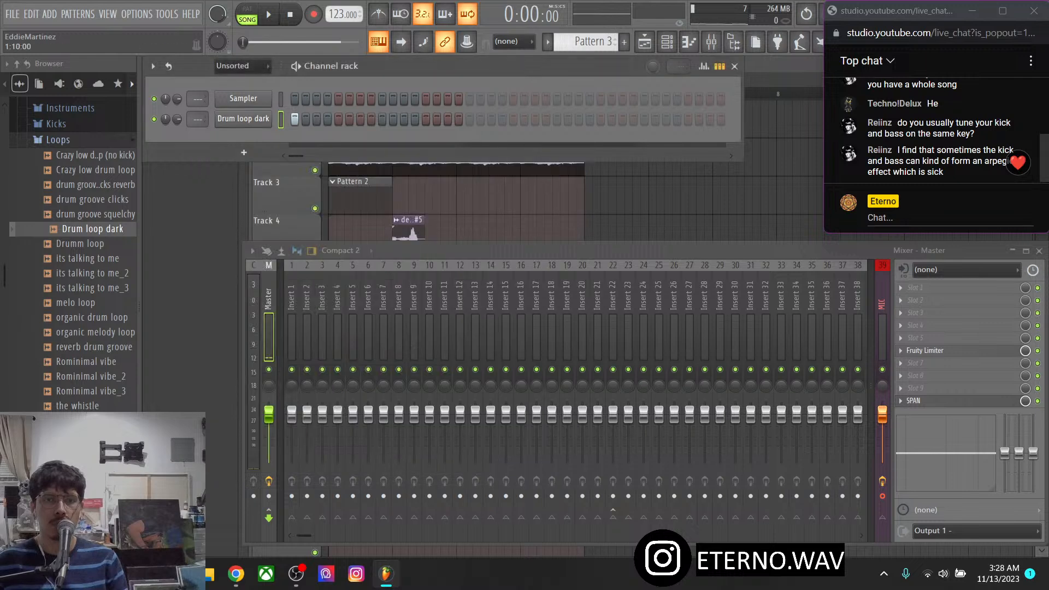
Clear the playlist's old clips, delete the crowd talking and deep vox audio clips, and place Pattern 3 at bar 1 of Track 1
left_click(297, 195)
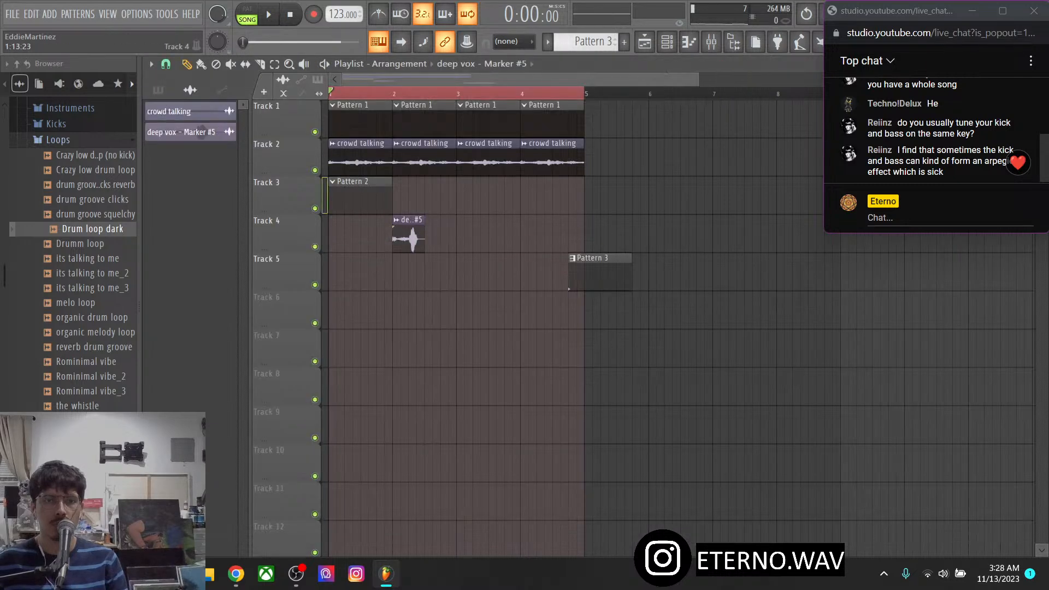
right_click(377, 198)
right_click(188, 114)
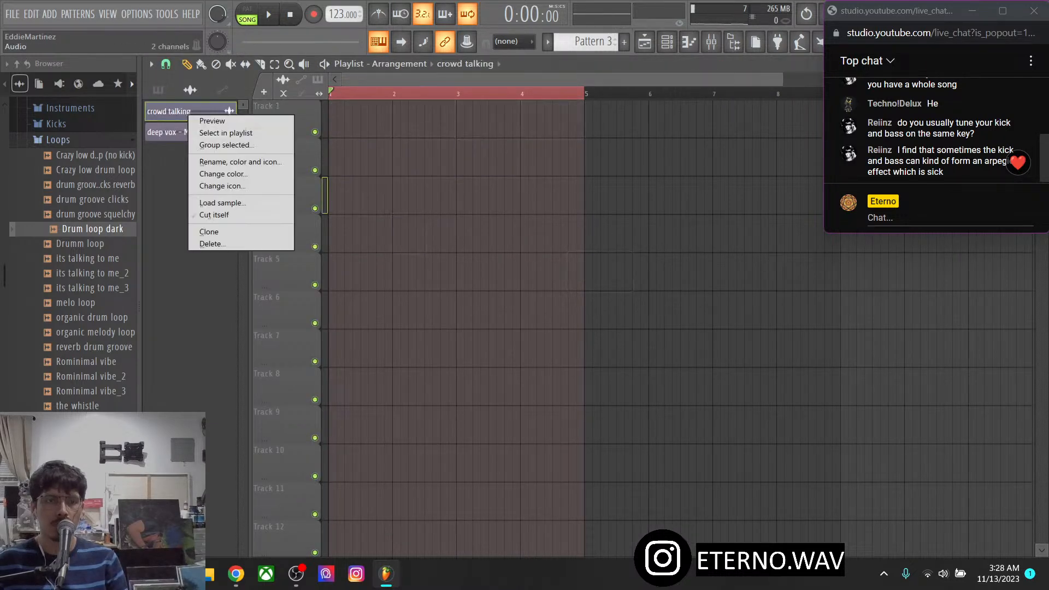
left_click(212, 244)
right_click(185, 122)
left_click(211, 250)
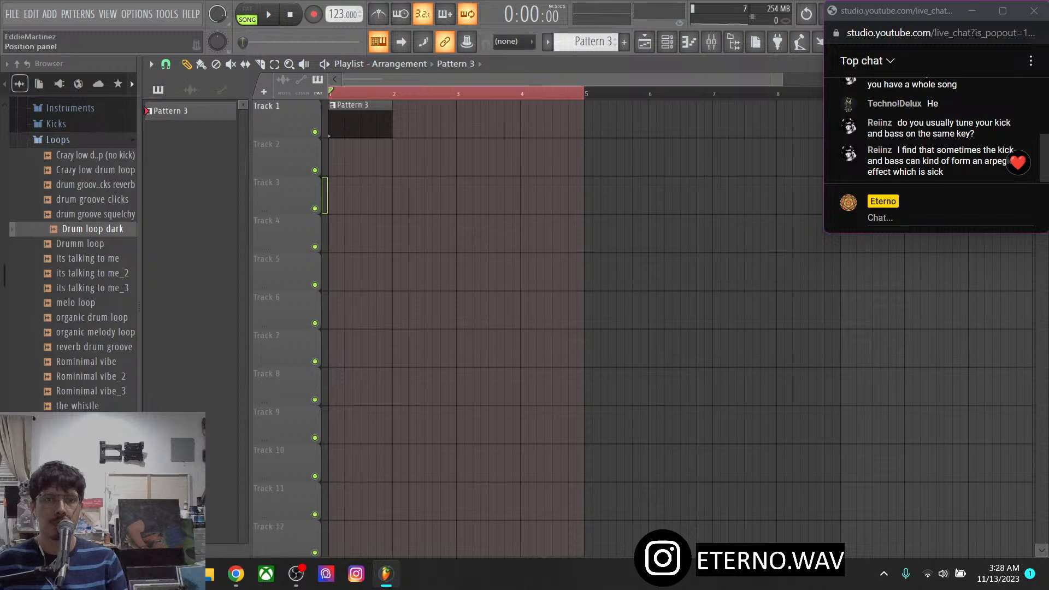
Play the arrangement in song mode and check the Drum loop dark channel
left_click(268, 14)
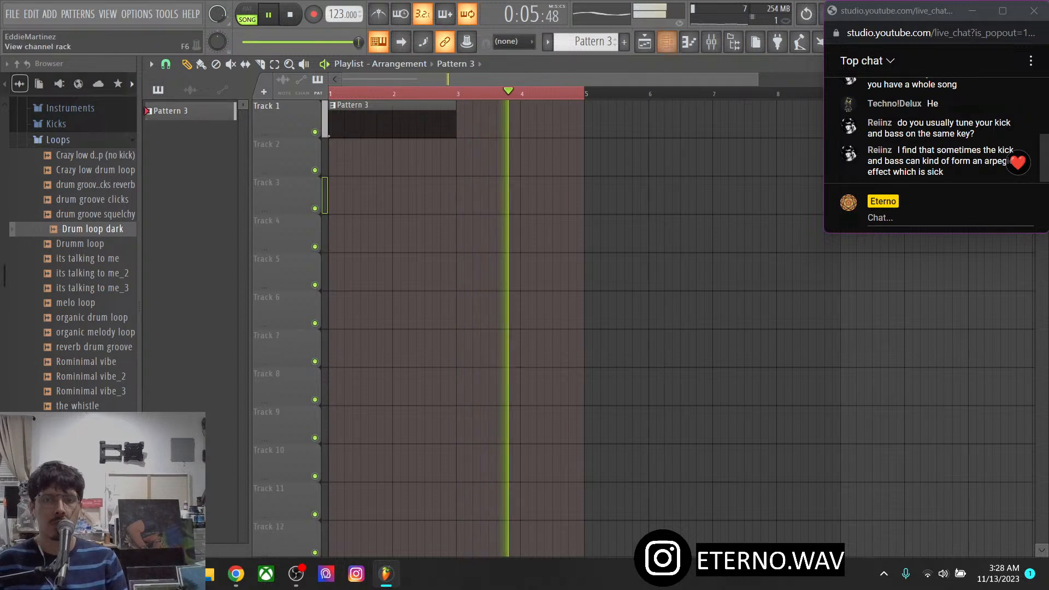
left_click(667, 42)
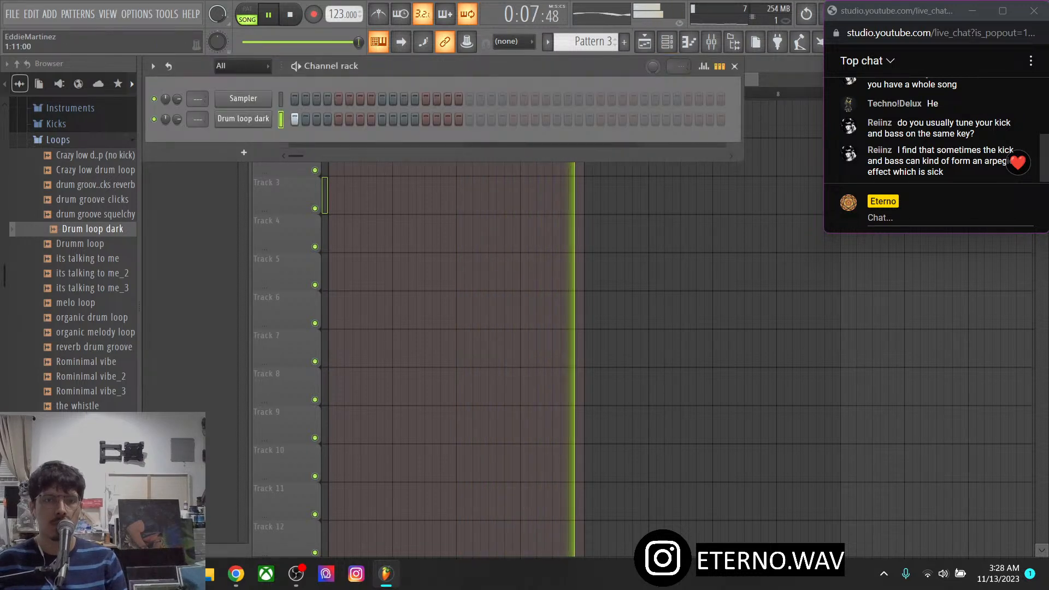
key("F6")
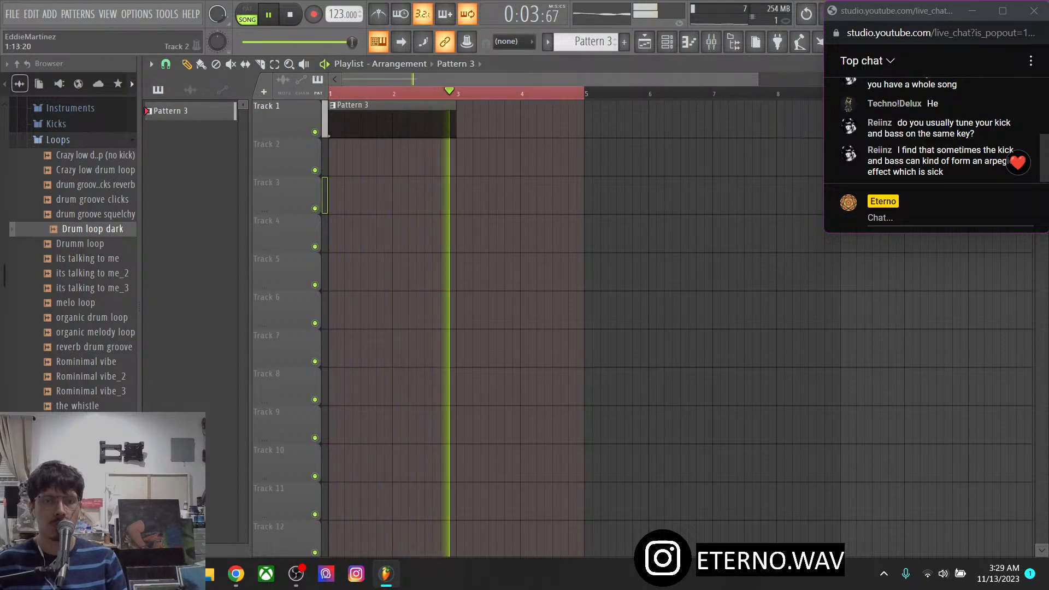
left_click(666, 41)
left_click(243, 119)
left_click(243, 119)
Browse the Eterno pack's folders and expand the Ambient folder
scroll(82, 243, "up", 4)
left_click(58, 317)
left_click(57, 316)
left_click(58, 222)
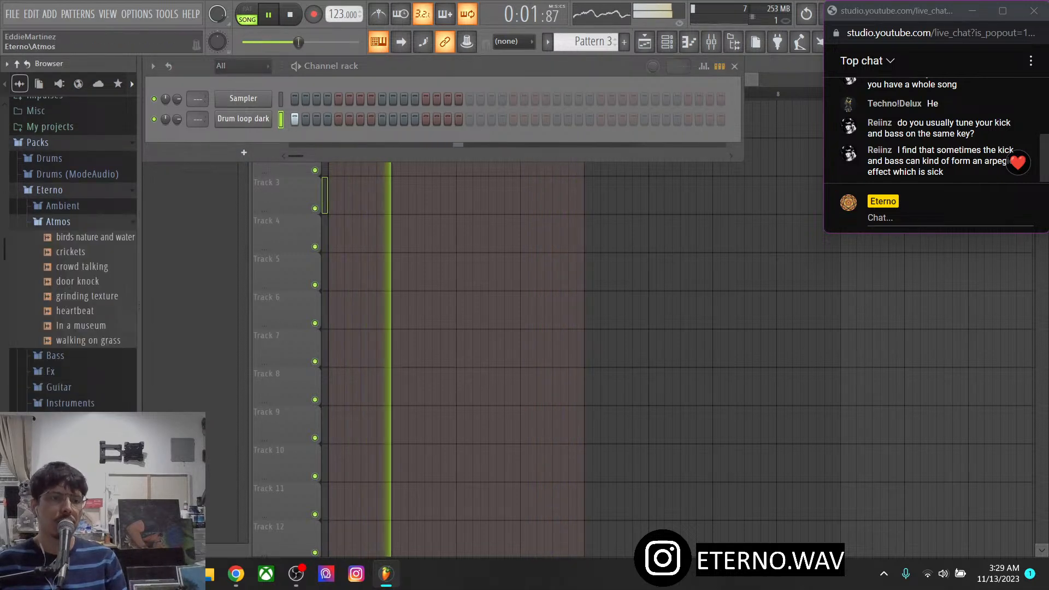
left_click(58, 222)
left_click(60, 206)
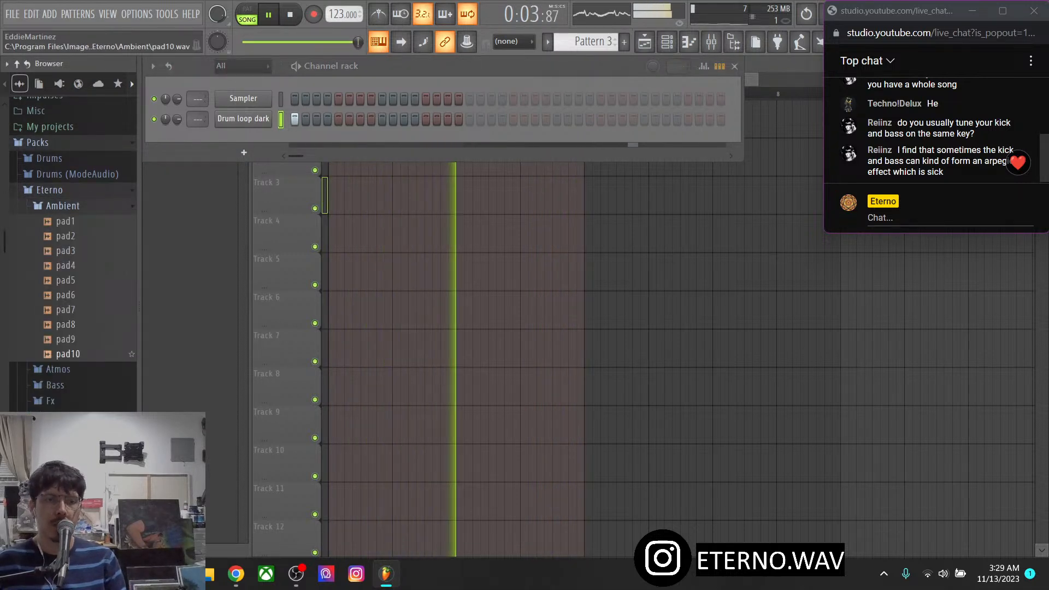
Audition the pad samples from pad10 down to pad2 against the playing drum loop, replaying pad5, pad4 and pad9
left_click(67, 354)
left_click(65, 339)
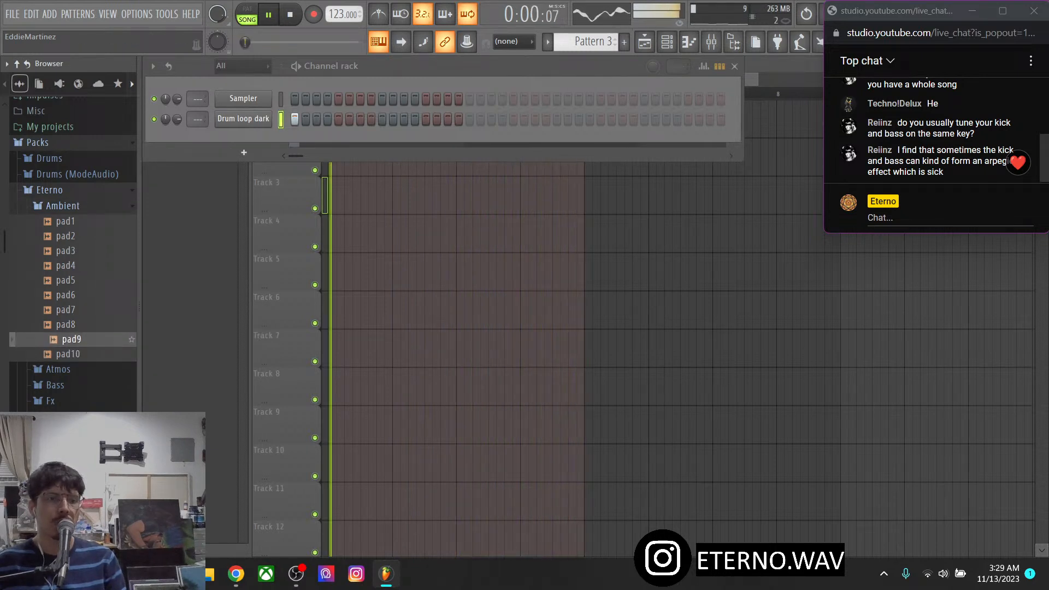
left_click(66, 324)
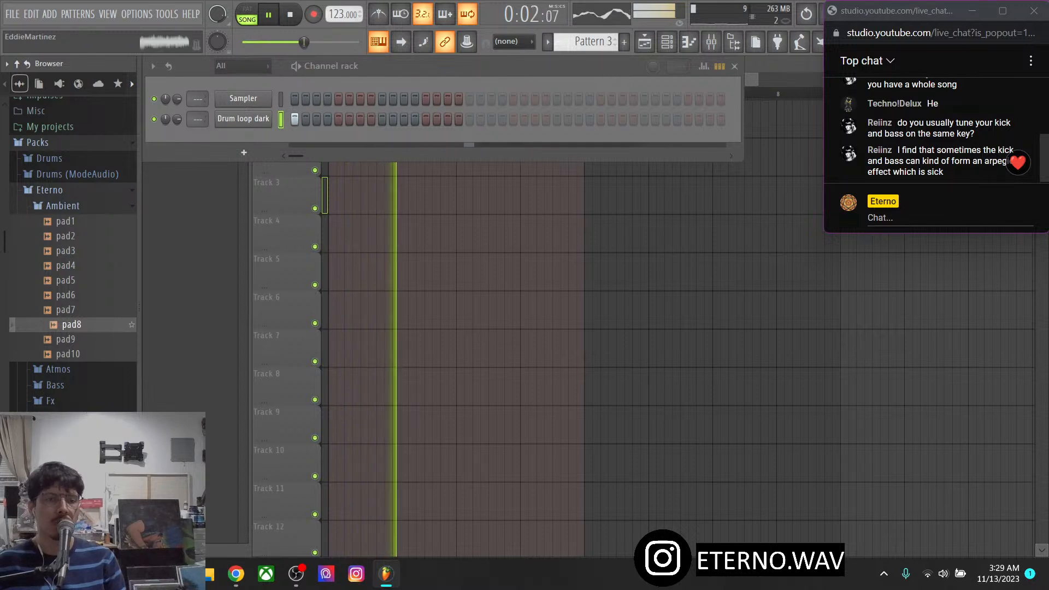
left_click(66, 310)
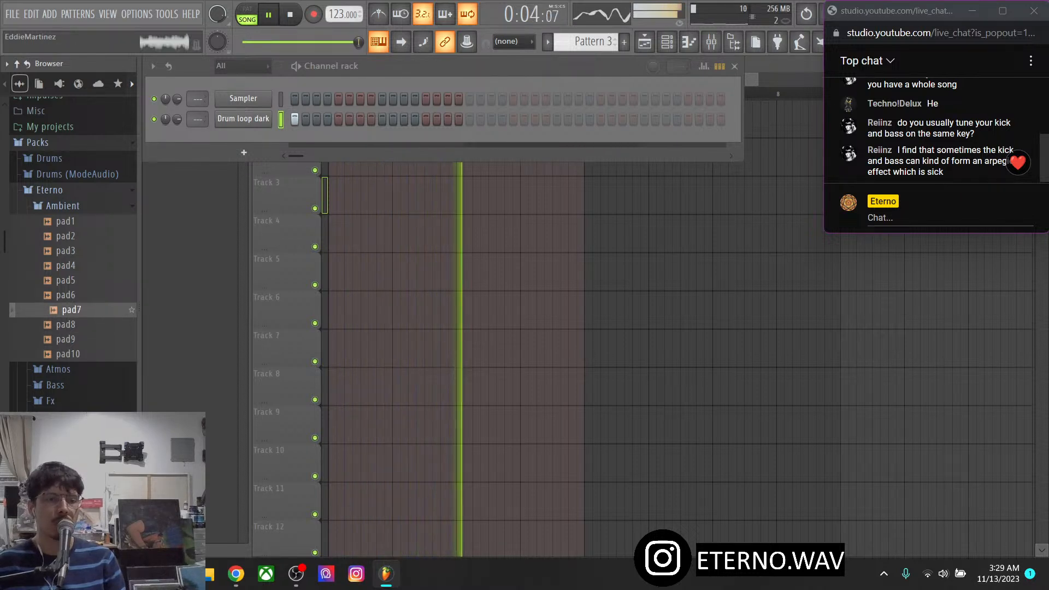
left_click(65, 294)
left_click(66, 280)
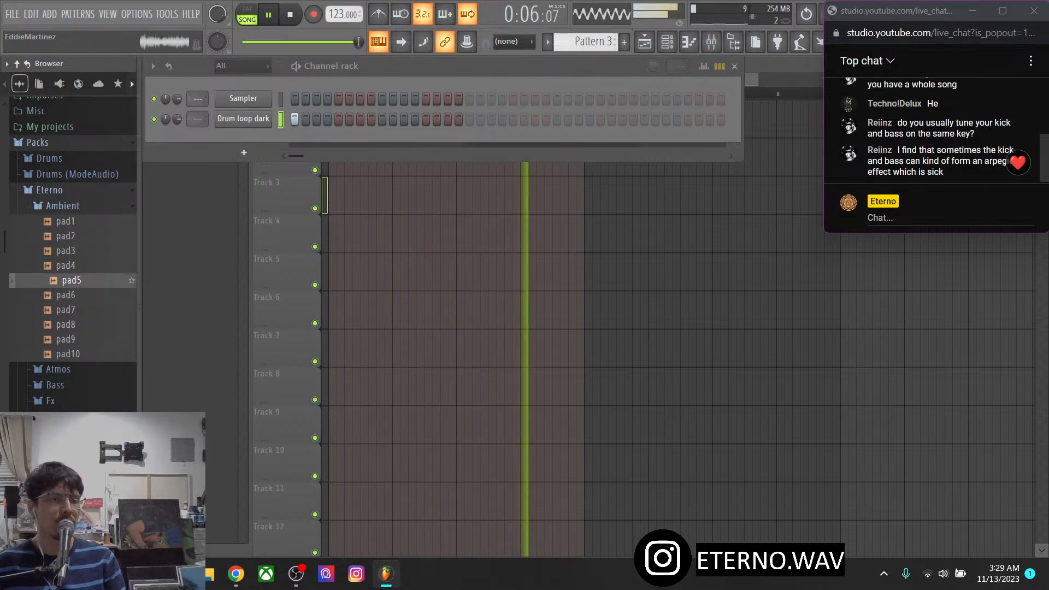
left_click(66, 265)
left_click(66, 250)
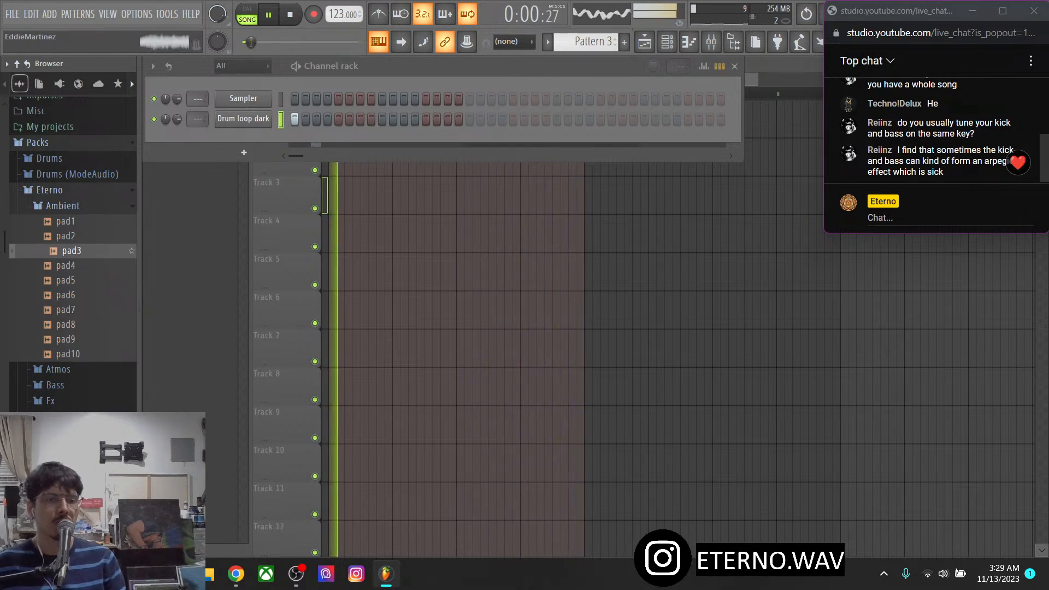
left_click(65, 236)
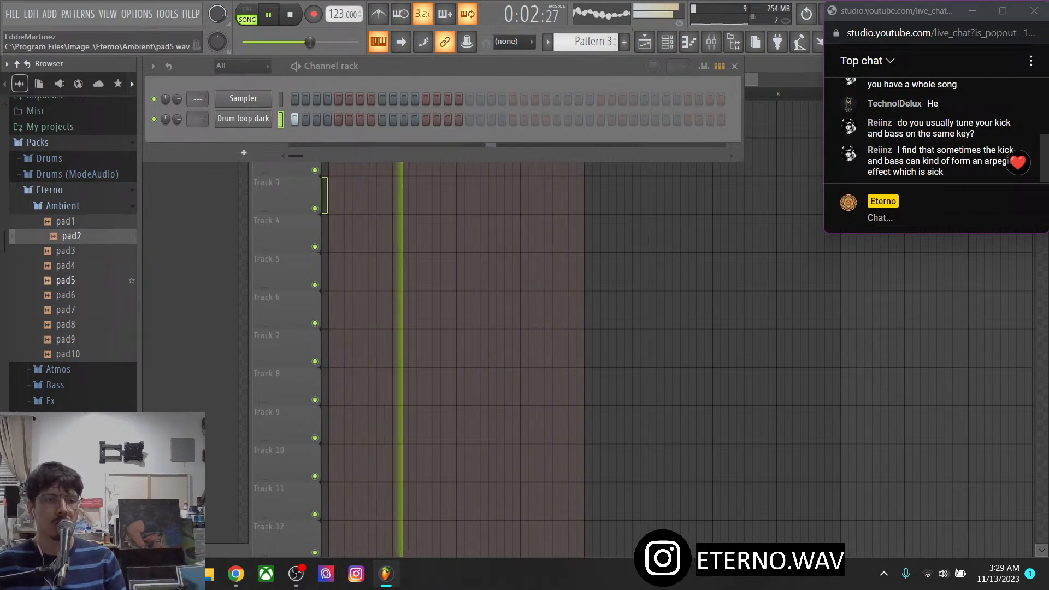
left_click(65, 280)
left_click(66, 265)
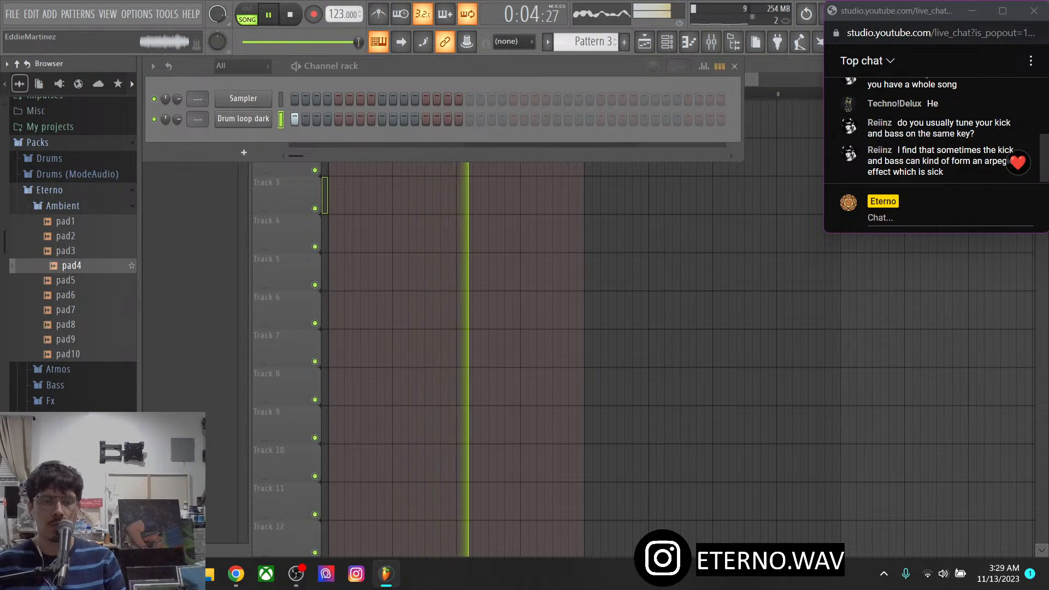
left_click(65, 339)
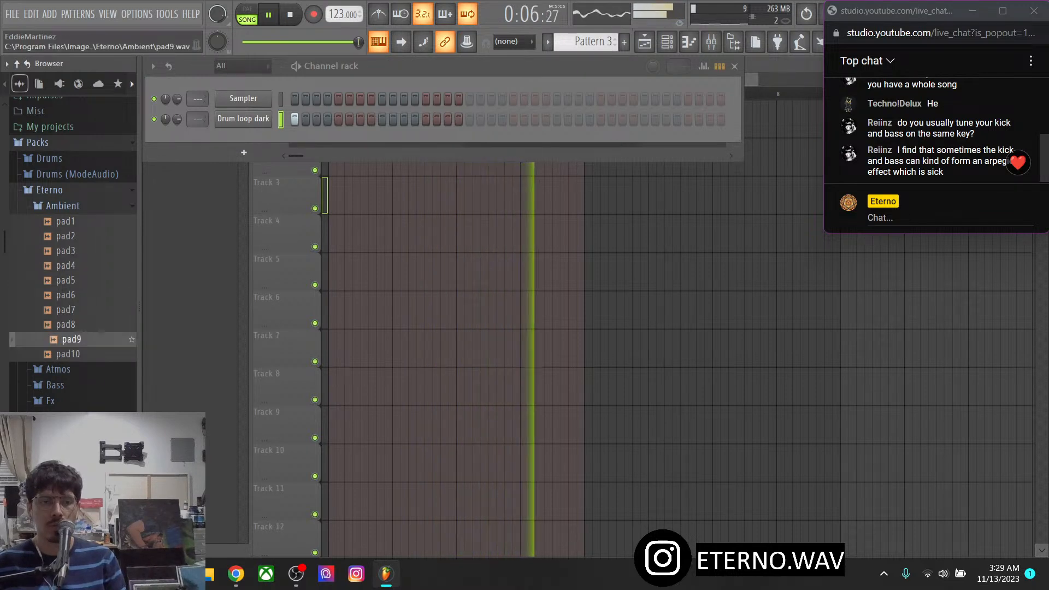
Place pad9 at the start of Track 2 and lower its channel volume to 22%
left_click_drag(65, 339, 334, 158)
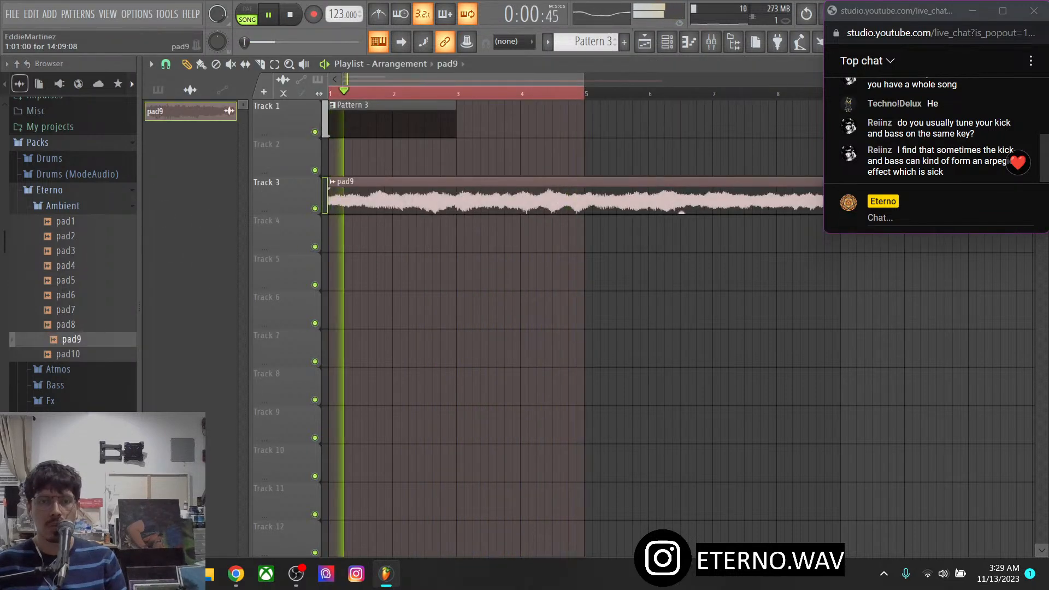
double_click(348, 144)
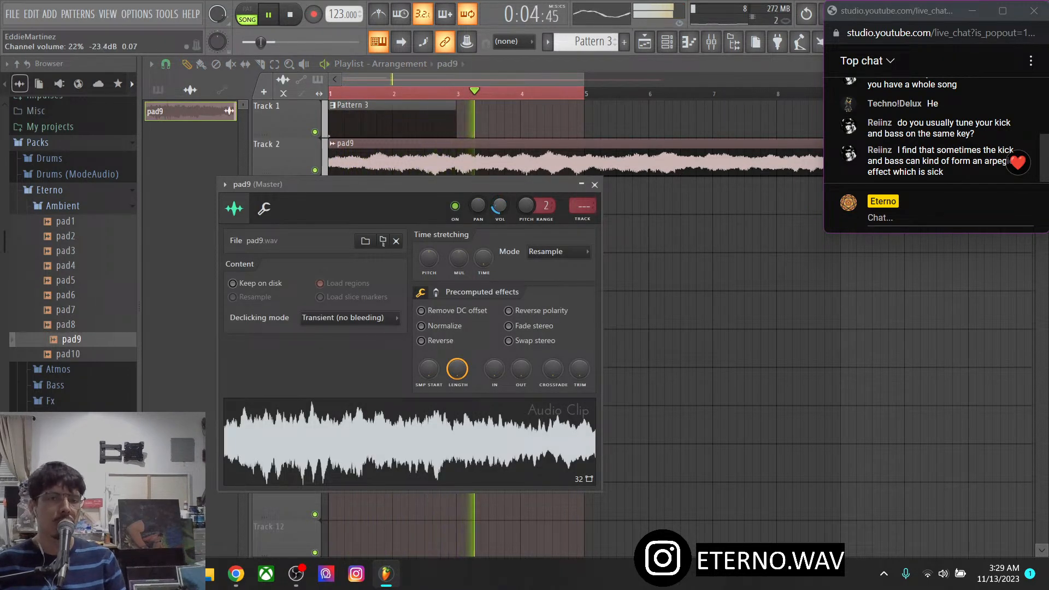
left_click(594, 184)
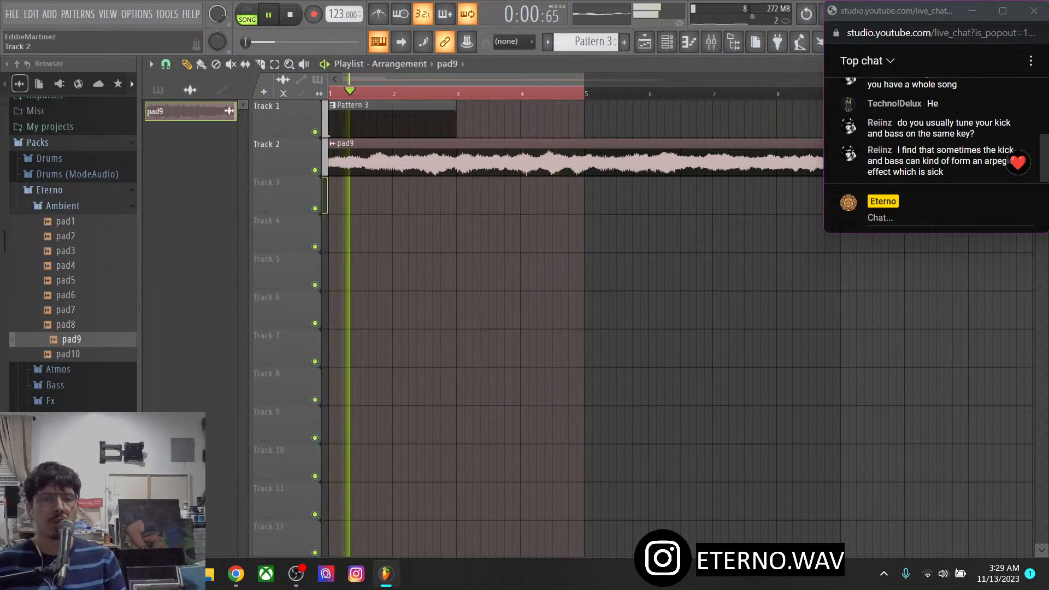
Repeat Pattern 3 on Track 1 at bars 5 and 9, and set the playback loop region from bar 1 to bar 13
scroll(376, 161, "down", 3)
left_click(369, 119)
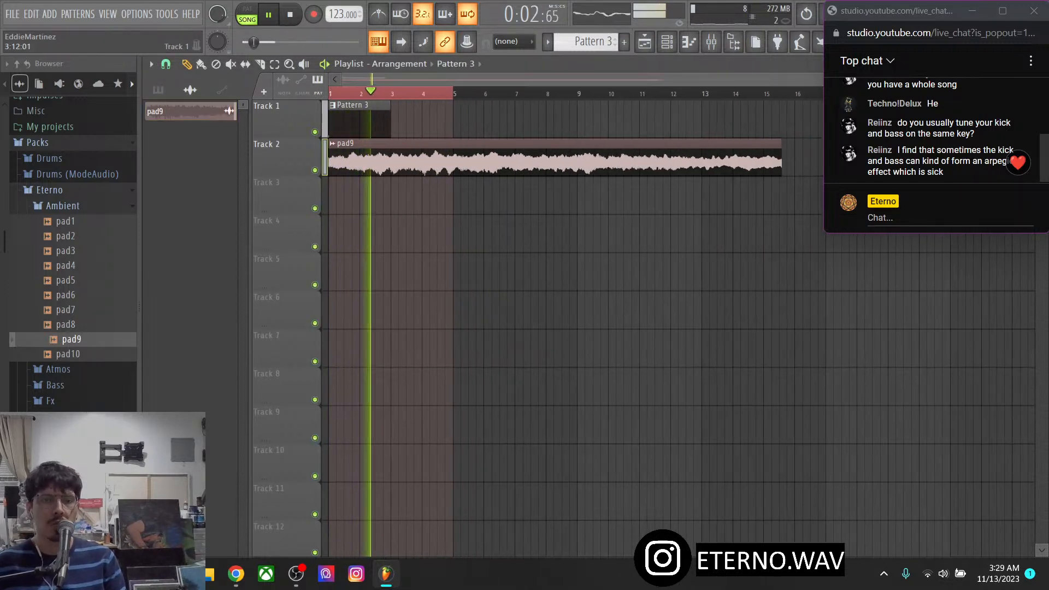
left_click(457, 119)
left_click(580, 119)
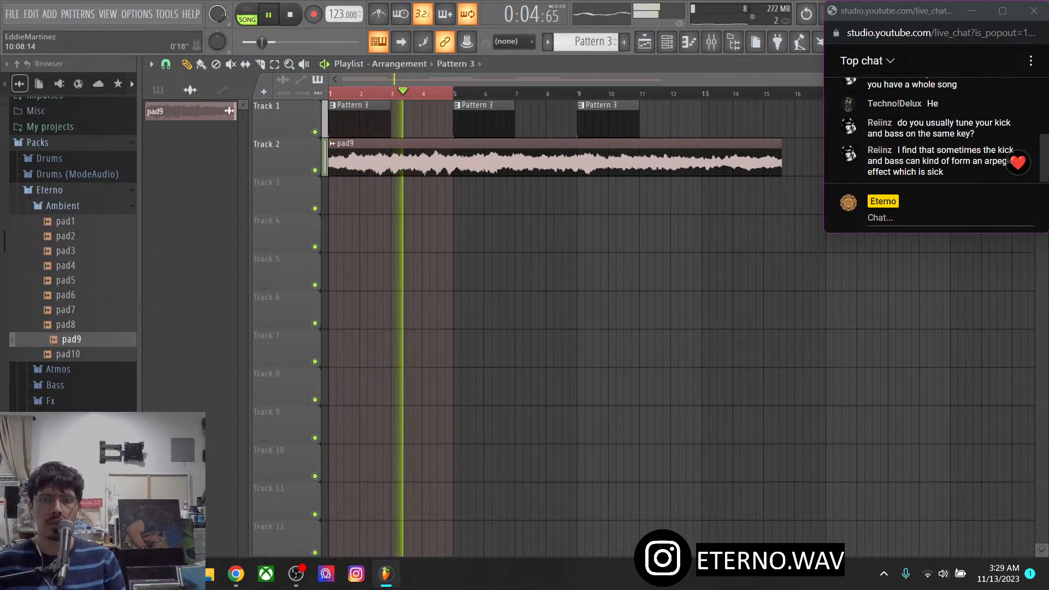
left_click_drag(331, 94, 701, 94)
left_click(635, 233, "ctrl")
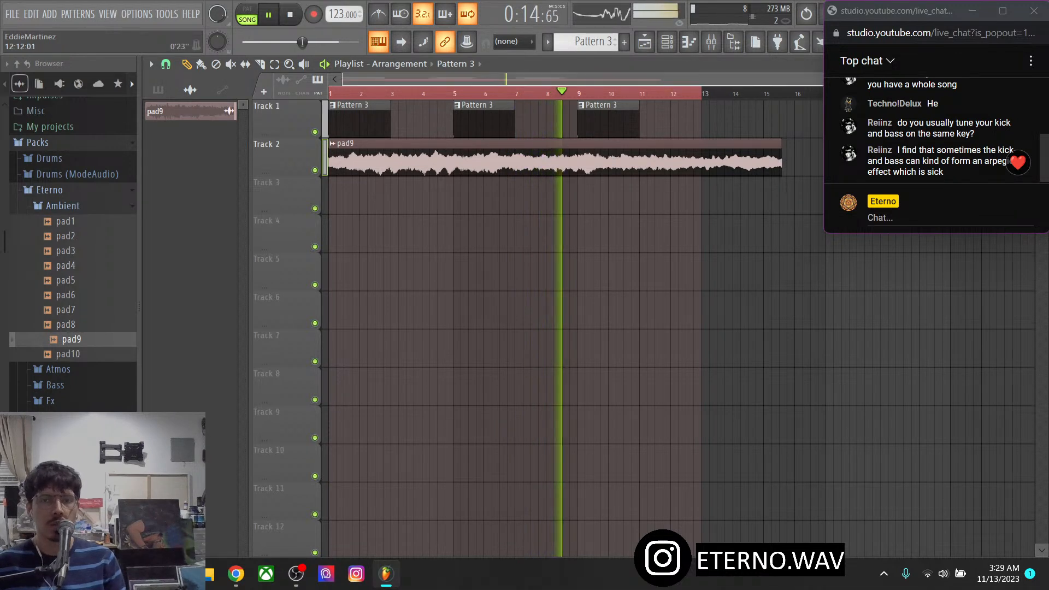
Slice the pad9 clip on Track 2 at bar 9 and return to the Draw tool
scroll(708, 93, "down", 3)
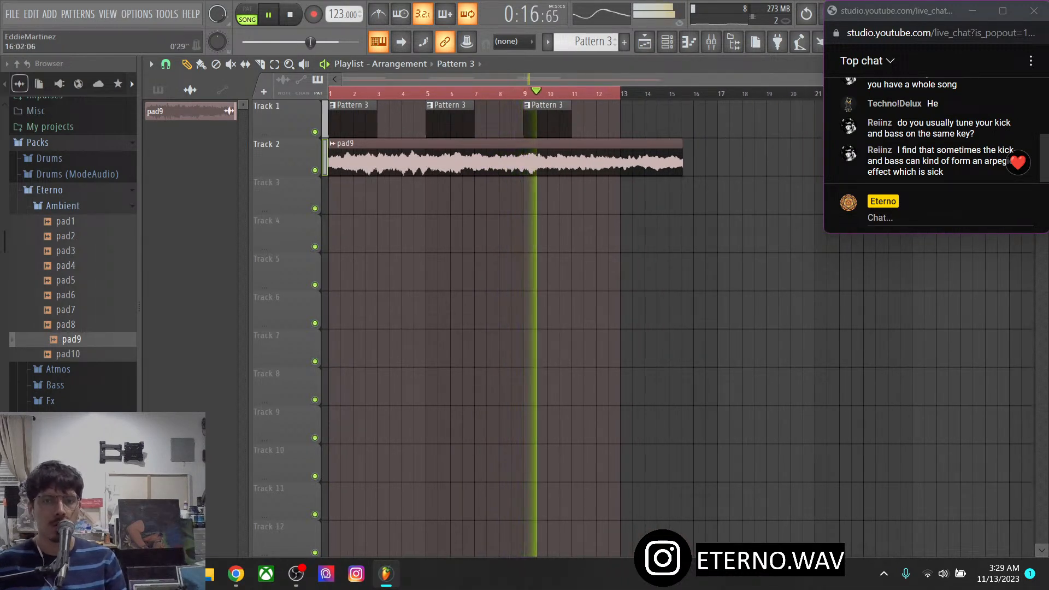
left_click(260, 65)
left_click_drag(522, 148, 523, 182)
key("p")
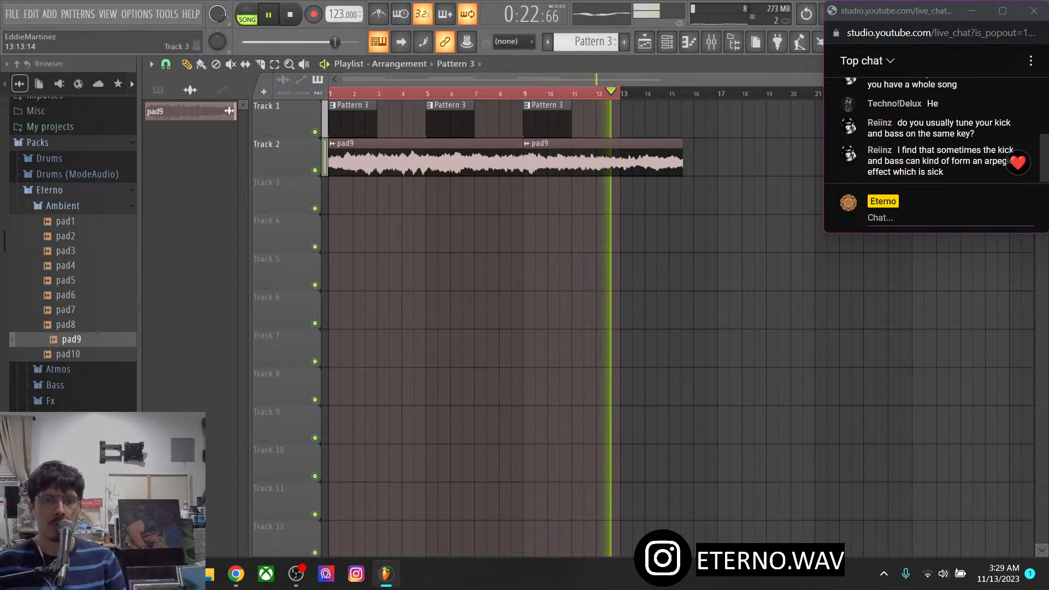
Delete the pad9 slice and the Pattern 3 clip at bar 9, and shorten the playback loop to bars 1 to 9
right_click(611, 160)
right_click(546, 119)
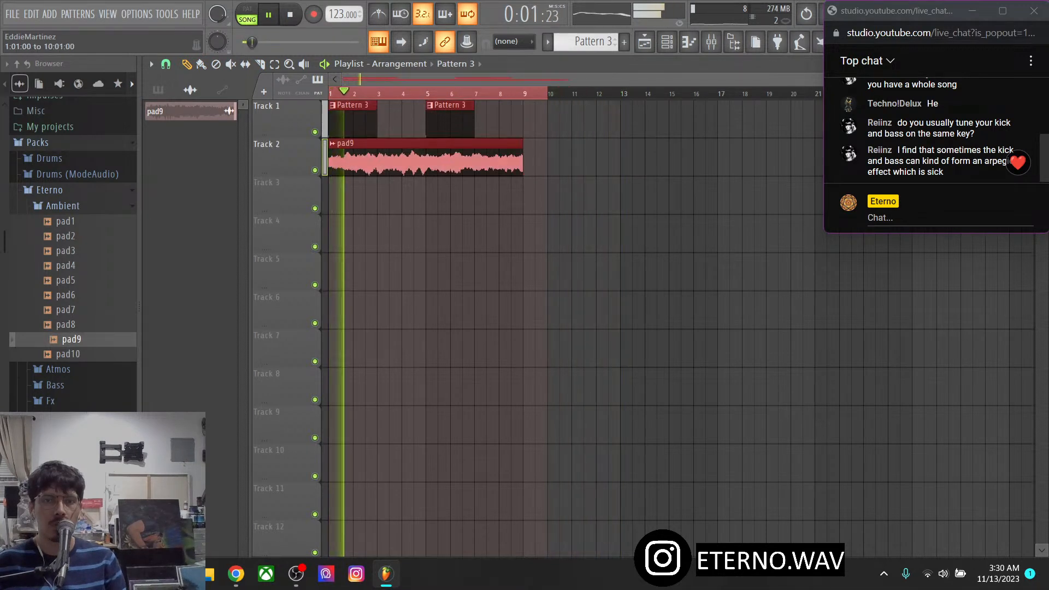
Audition top loop 2, top loop 3, top loop 4 and top loop from the Loops samples against the playing arrangement
key("F6")
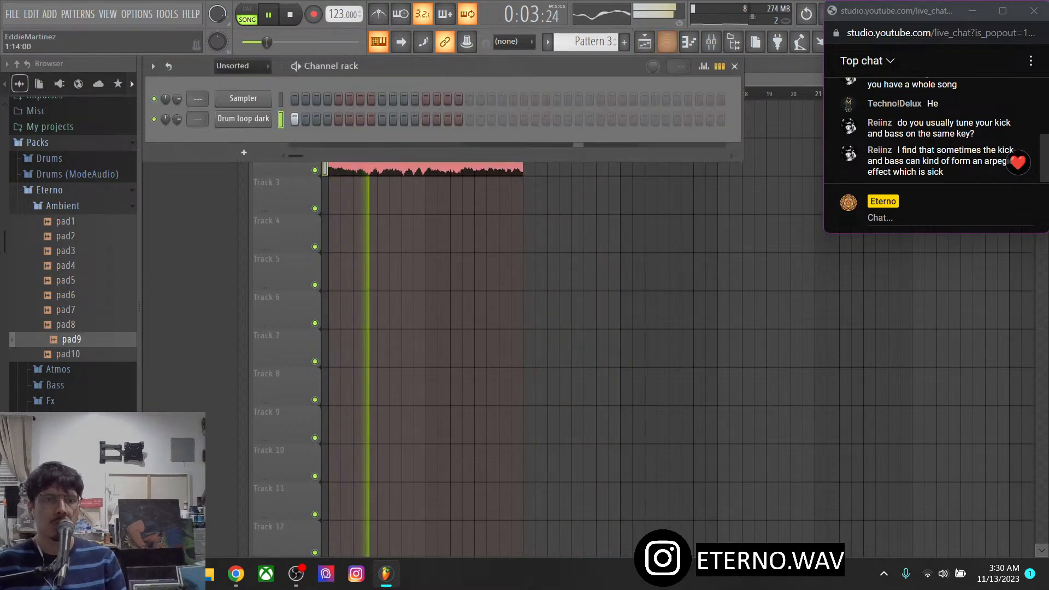
left_click(63, 206)
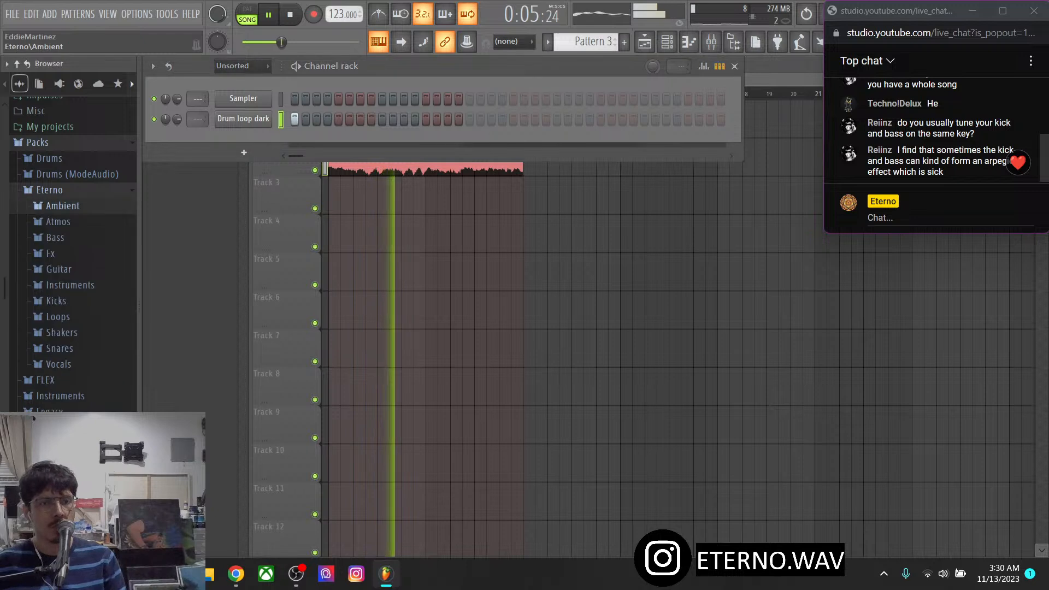
left_click(58, 317)
scroll(61, 313, "down", 4)
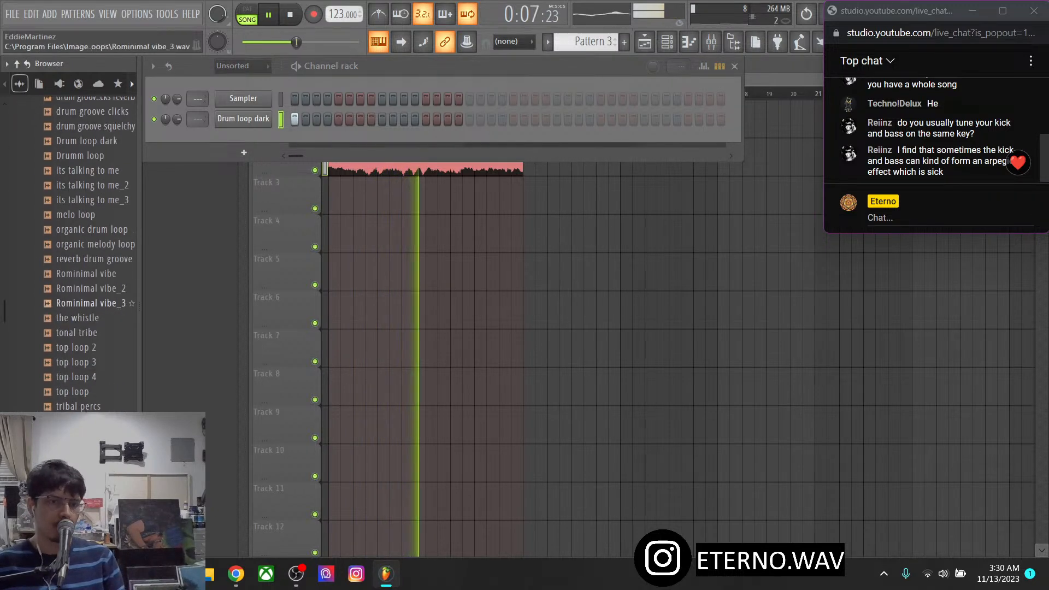
left_click(81, 347)
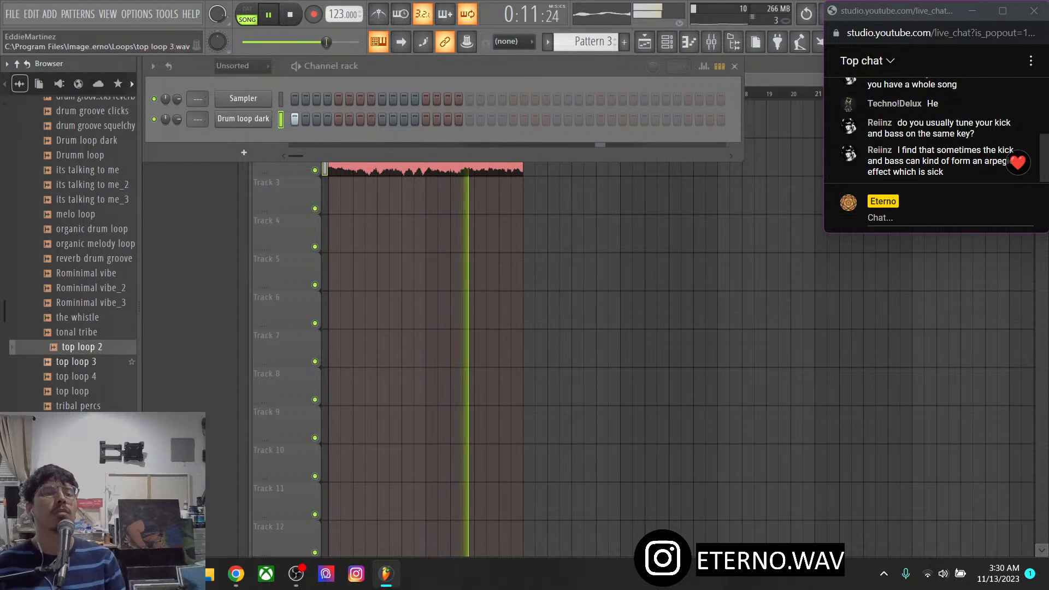
left_click(82, 361)
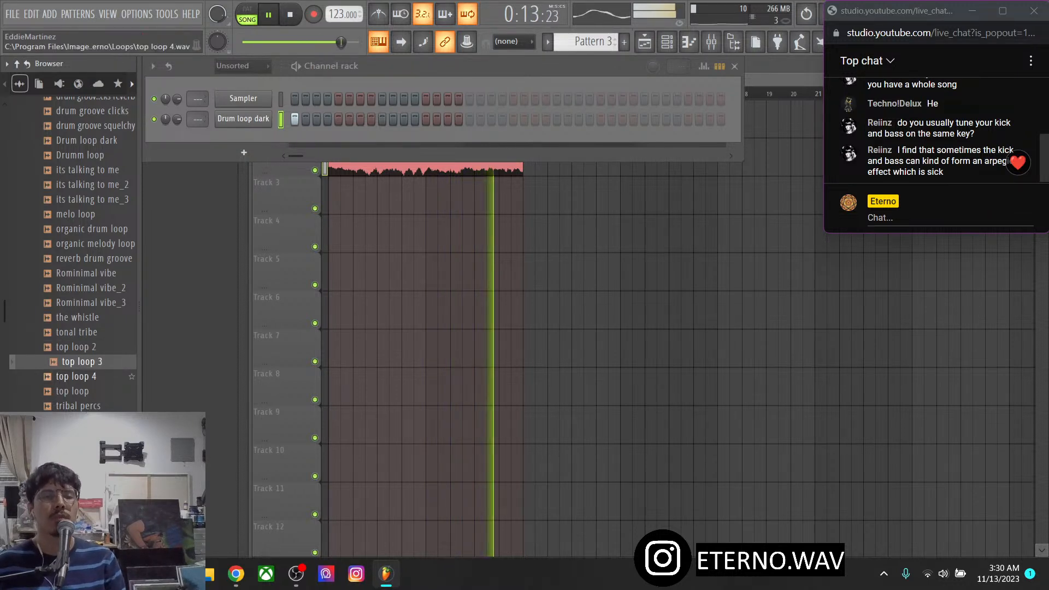
left_click(81, 377)
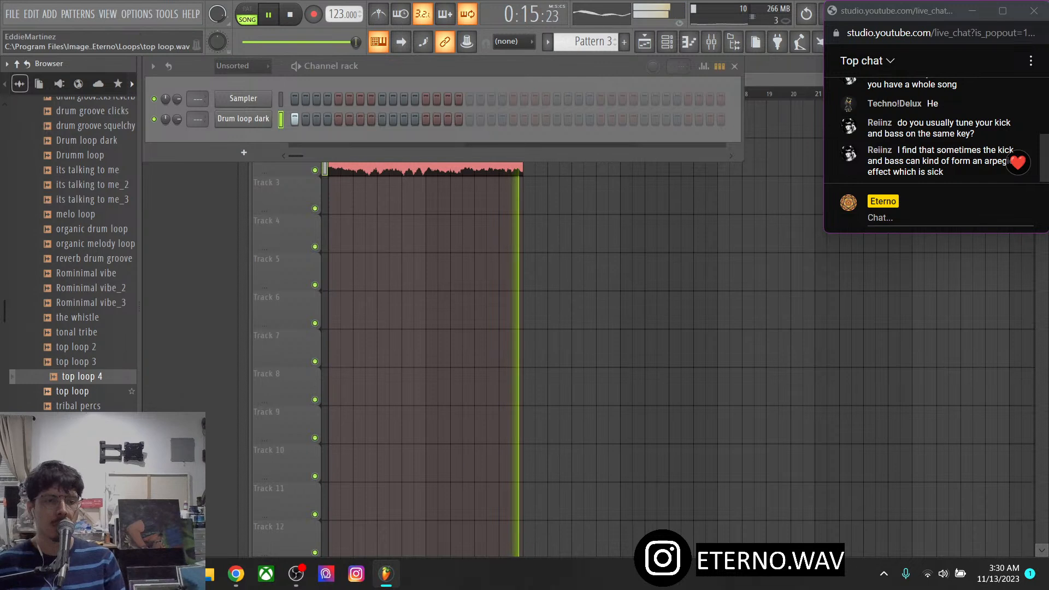
left_click(78, 391)
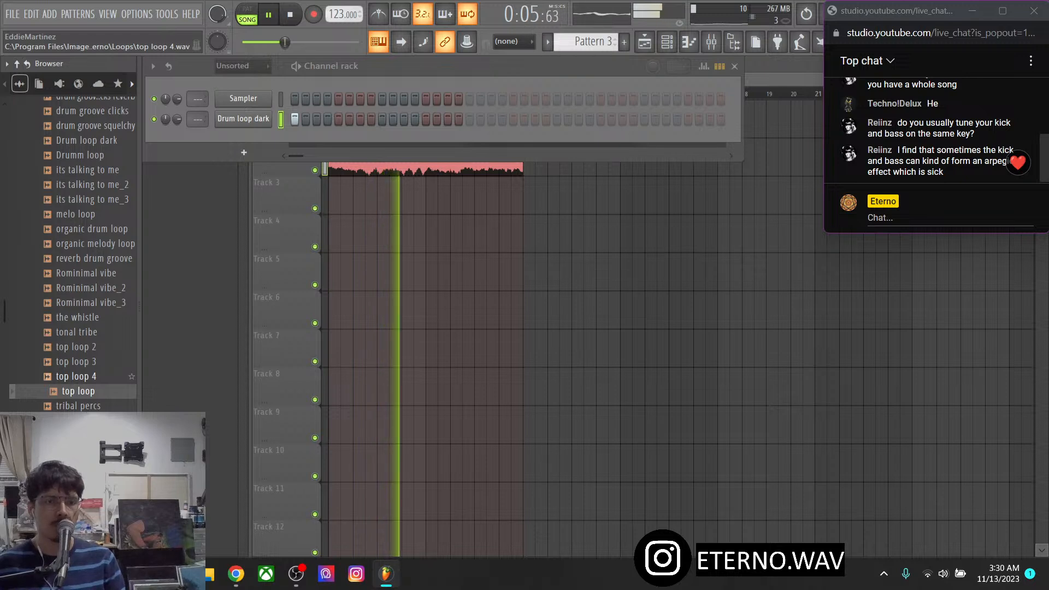
left_click(82, 376)
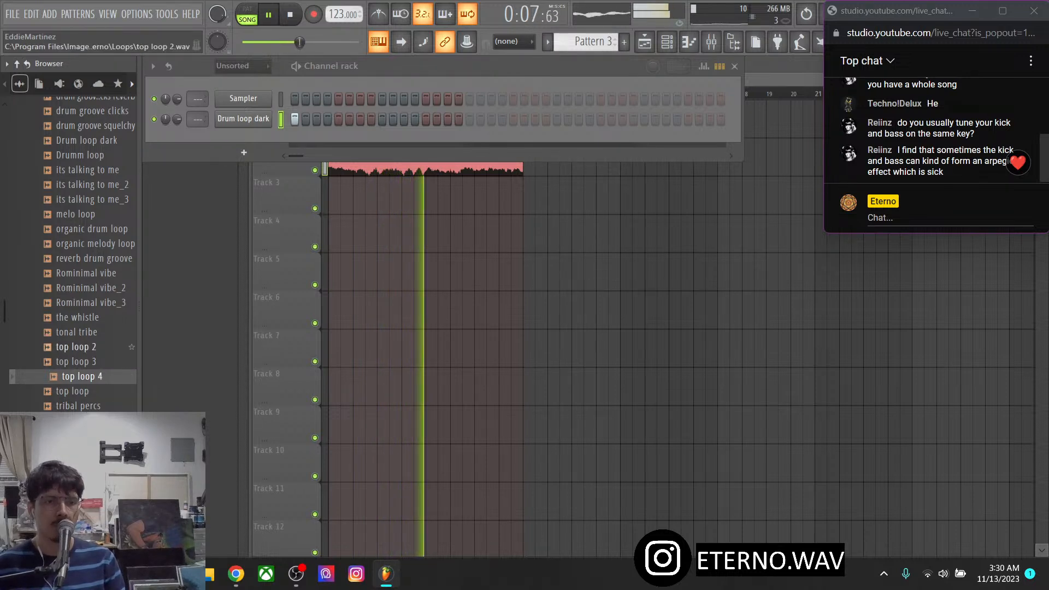
left_click(82, 347)
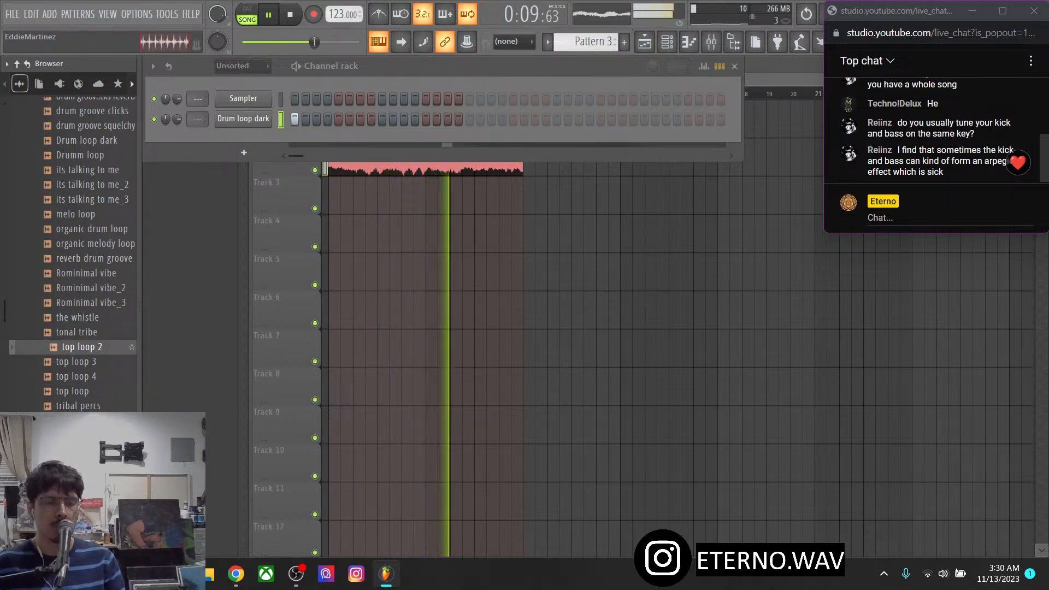
scroll(81, 328, "up", 4)
left_click(87, 244)
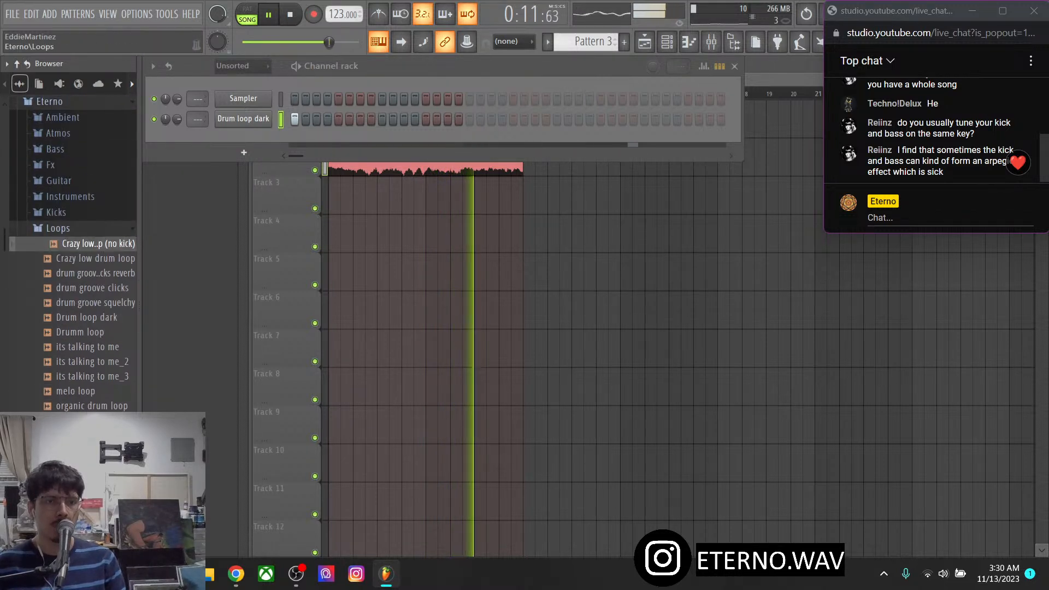
Preview the samples in the Shakers folder and add shaker loop as a new channel below Drum loop dark
key("Left")
key("Down")
key("Right")
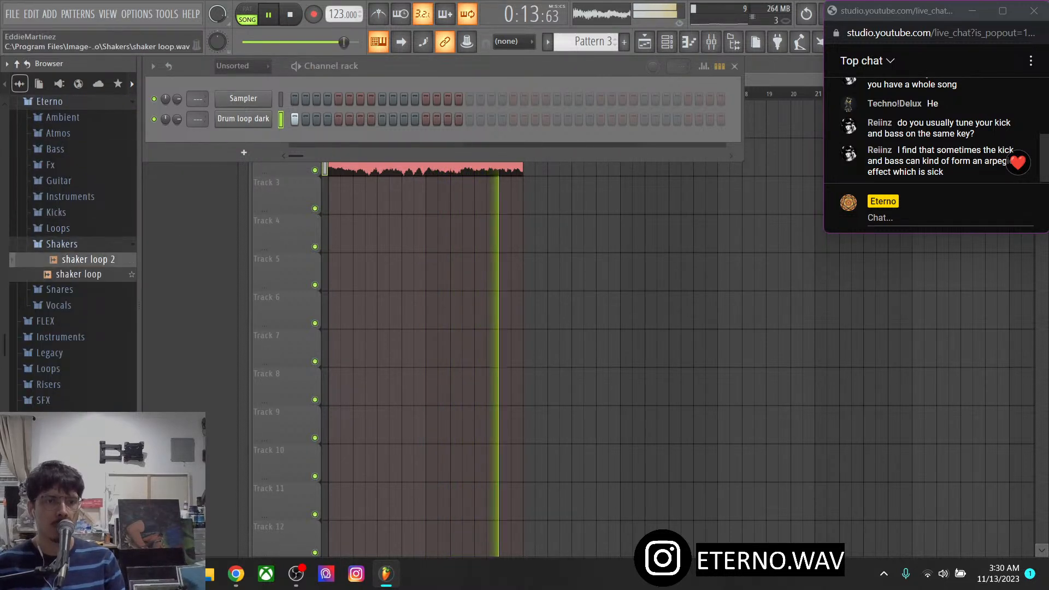
key("Down")
left_click_drag(84, 274, 229, 145)
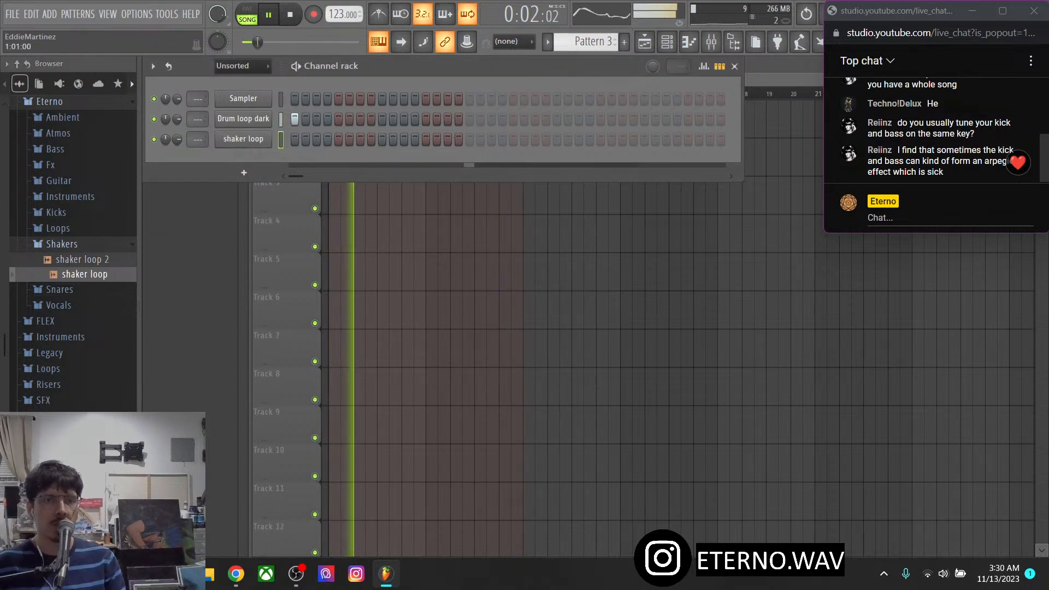
Program shaker loop on steps 1, 17, 33 and 49 of Pattern 3, widening the channel rack to reach the last one
right_click(243, 140)
left_click(330, 219)
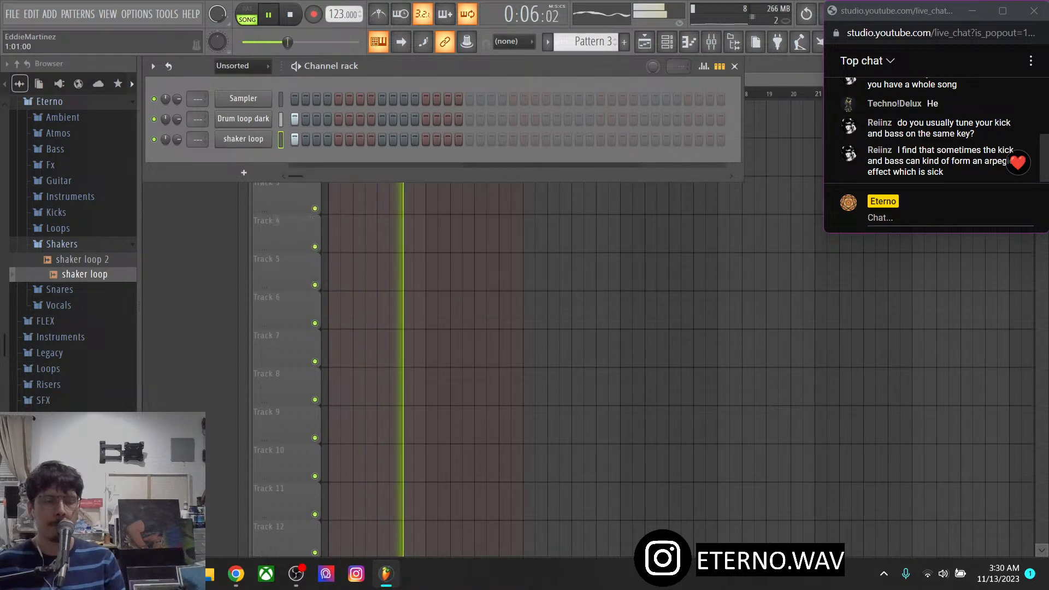
key("F6")
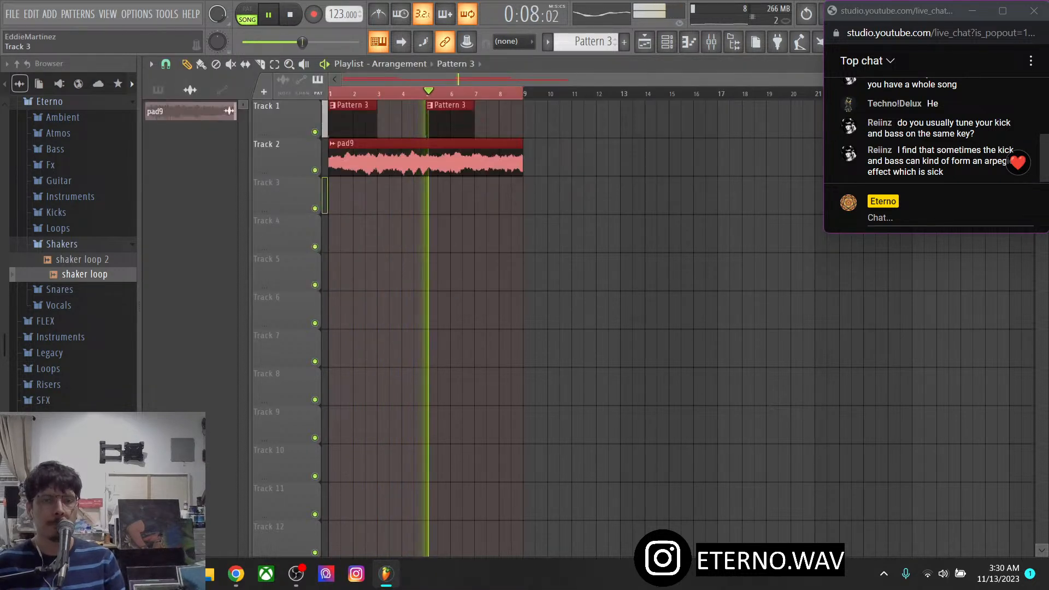
key("F6")
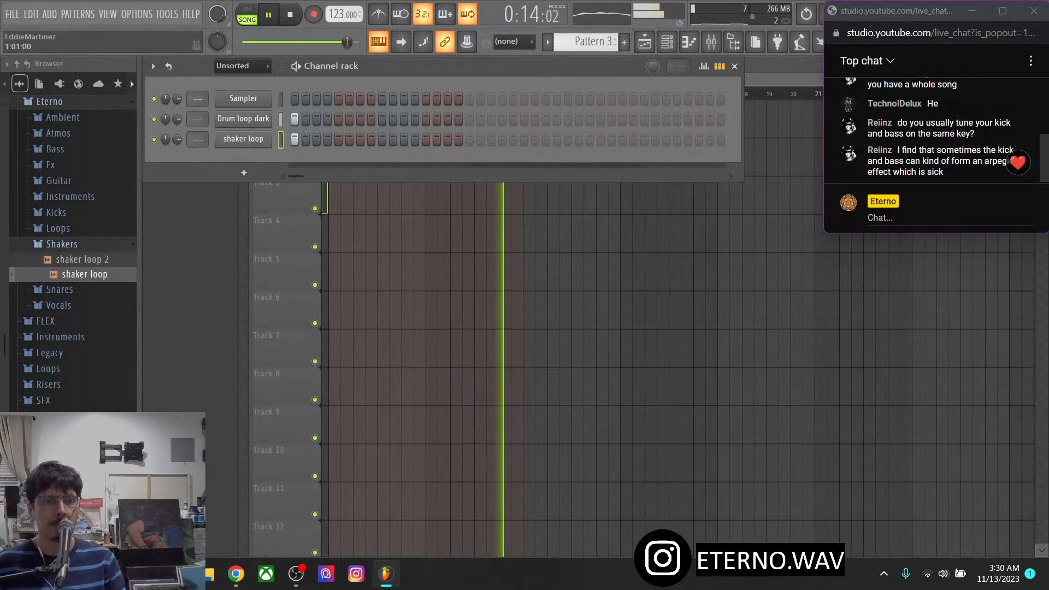
left_click(469, 139)
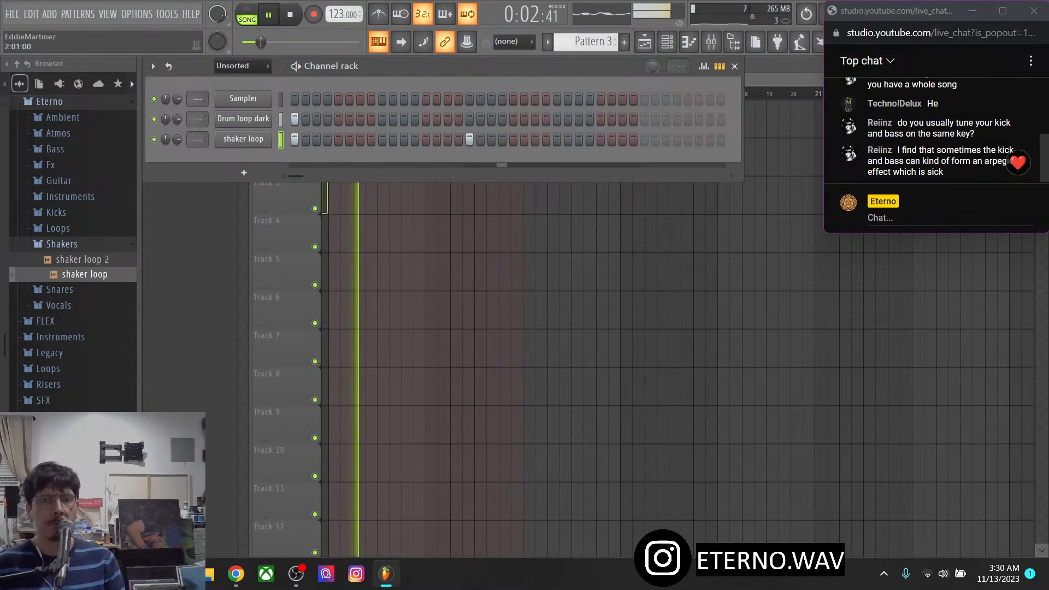
left_click(644, 139)
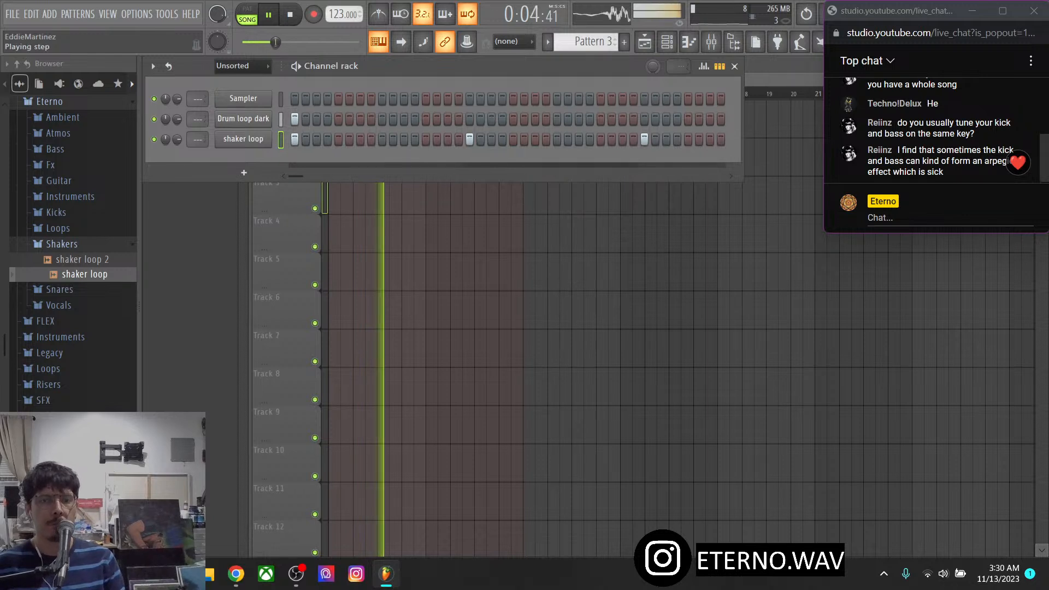
left_click_drag(743, 177, 876, 175)
left_click(819, 139)
left_click_drag(901, 11, 893, 220)
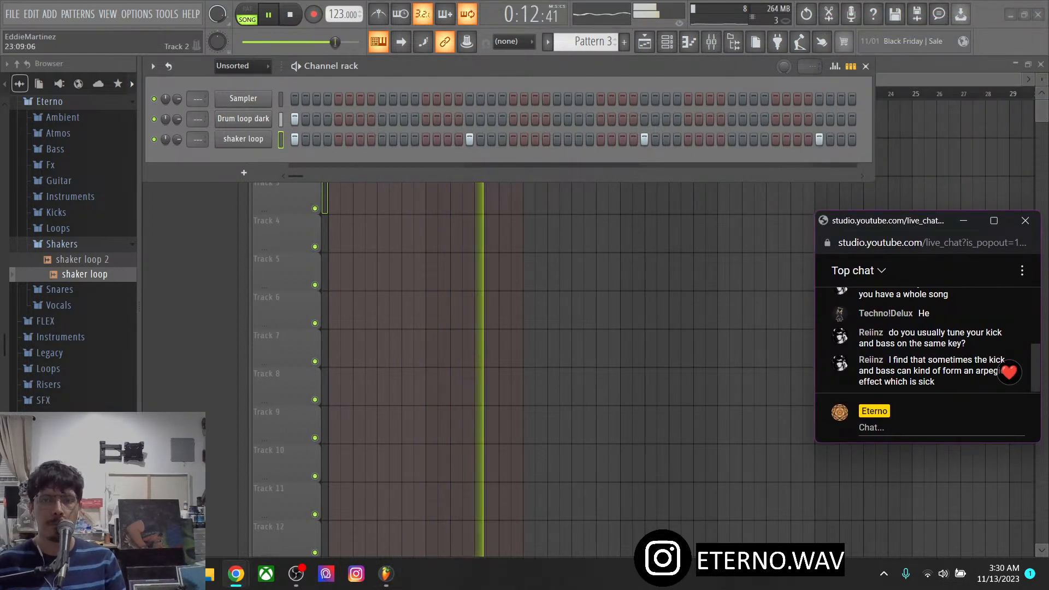
left_click(865, 66)
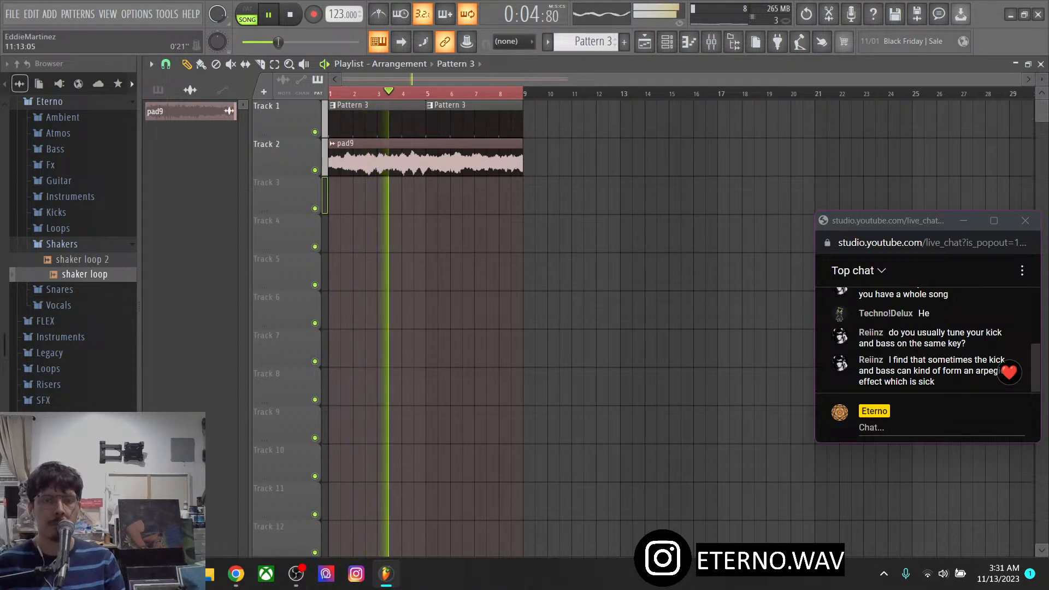
Set the shaker loop sampler's length (sample end offset) to 99%
left_click(667, 42)
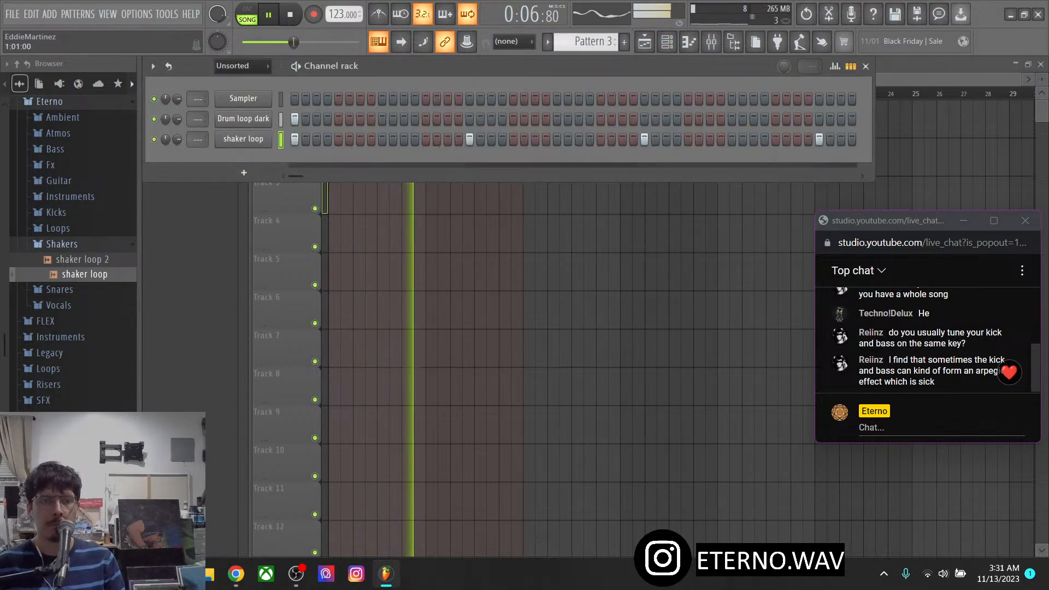
left_click(243, 138)
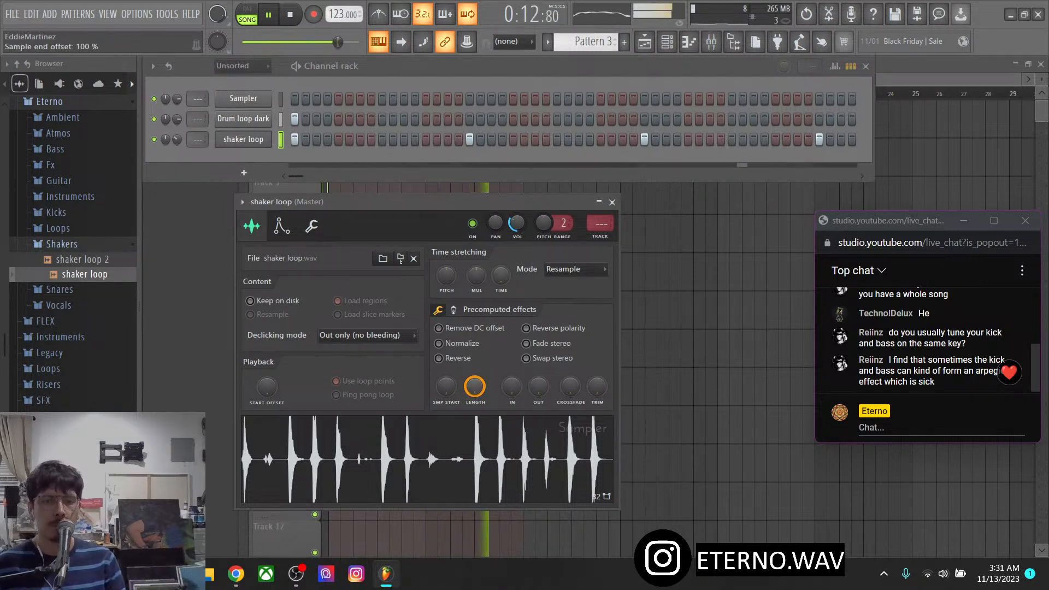
left_click_drag(475, 387, 475, 390)
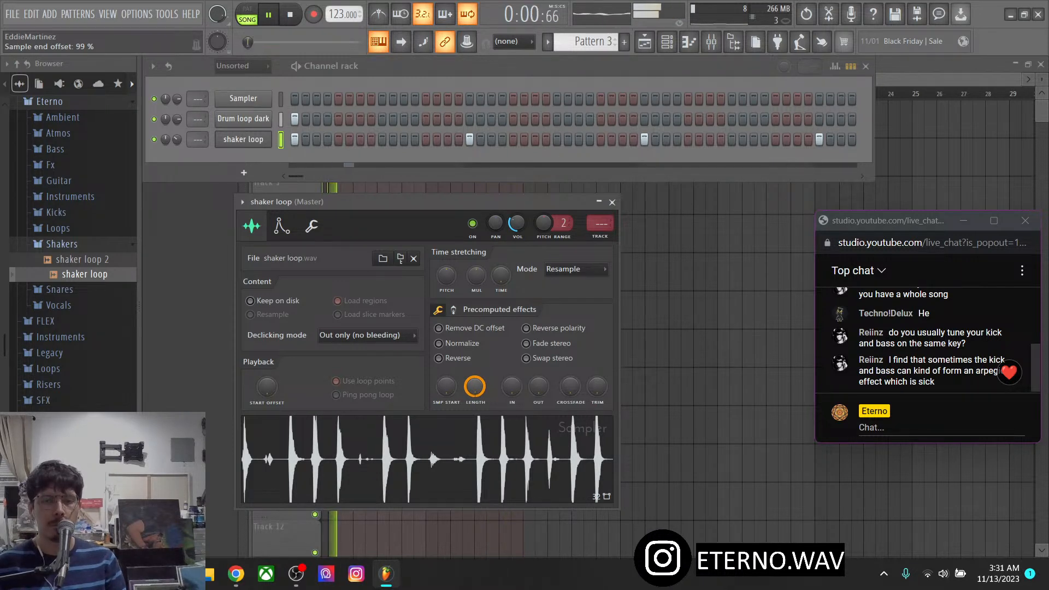
left_click_drag(475, 389, 475, 392)
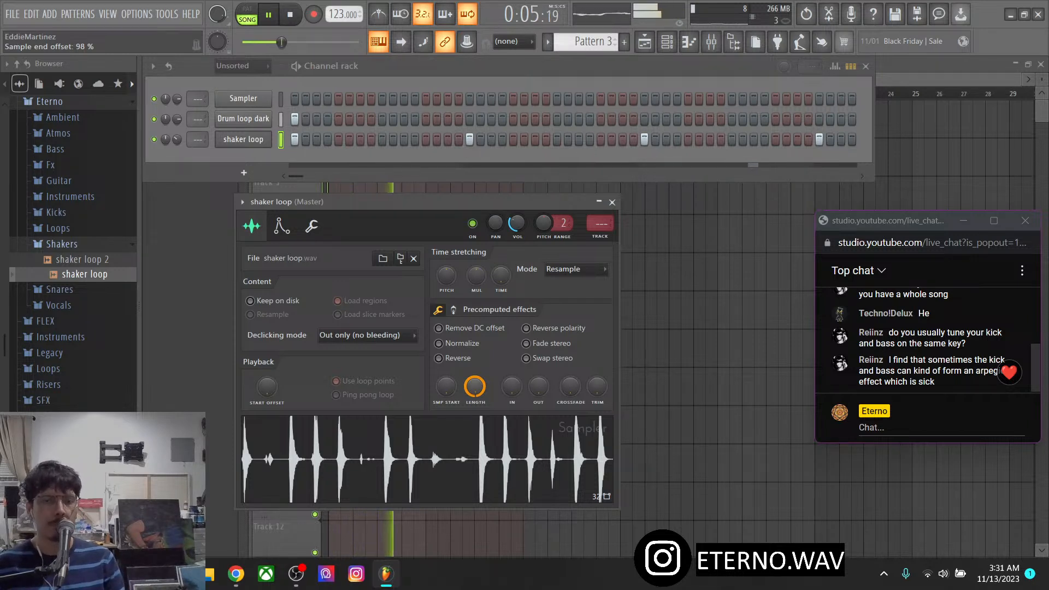
left_click_drag(475, 392, 475, 389)
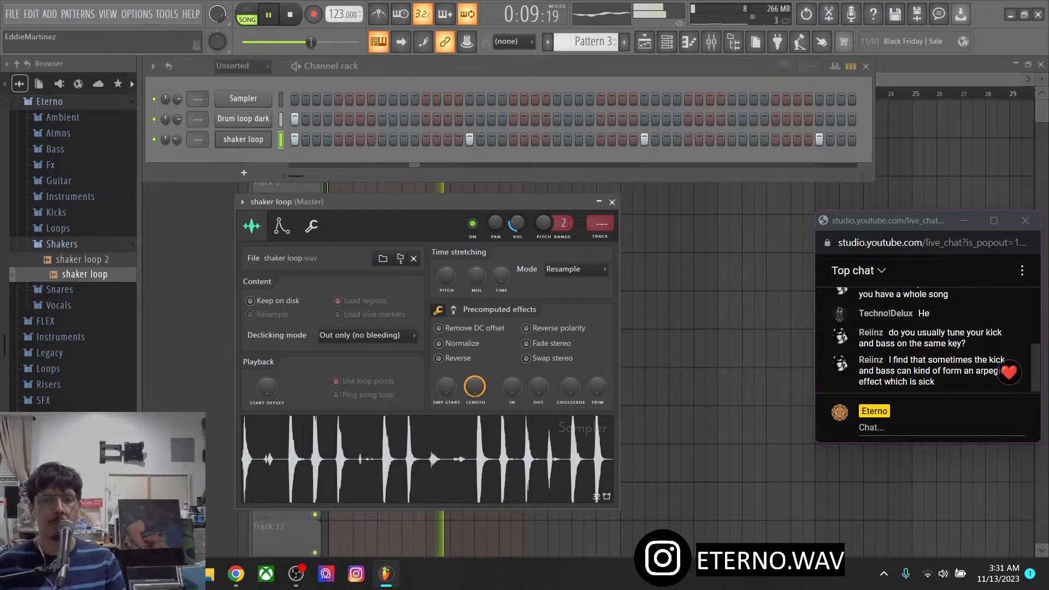
left_click(612, 202)
Add the Direct Wave Vocal instrument from the Eterno pack's Instruments folder as a new channel below shaker loop
left_click(59, 290)
left_click(76, 304)
left_click(58, 320)
left_click(68, 335)
scroll(59, 319, "up", 2)
left_click(70, 285)
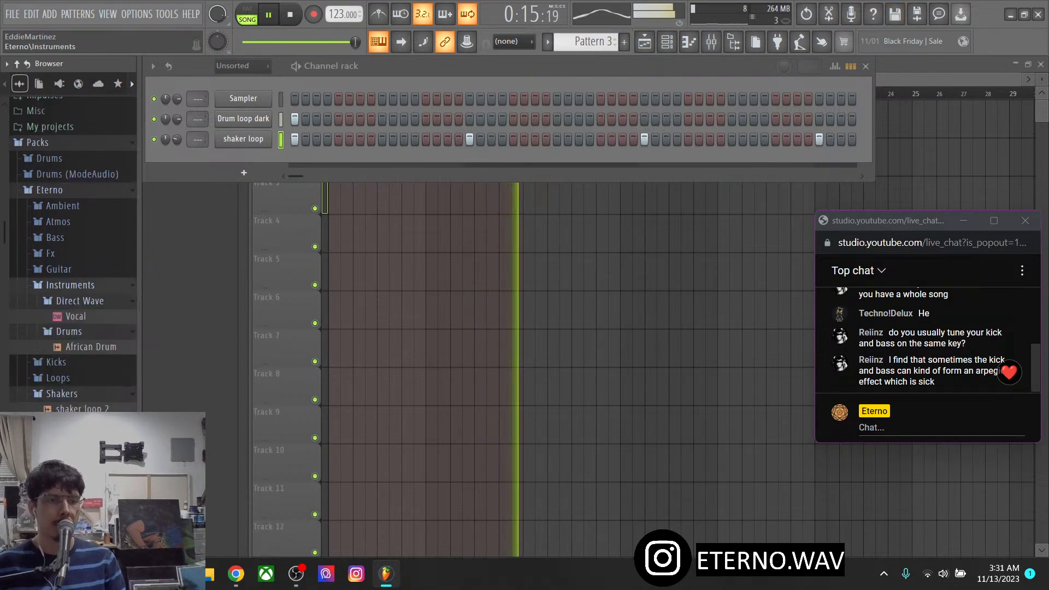
left_click(80, 301)
left_click(80, 301)
left_click_drag(81, 315, 240, 178)
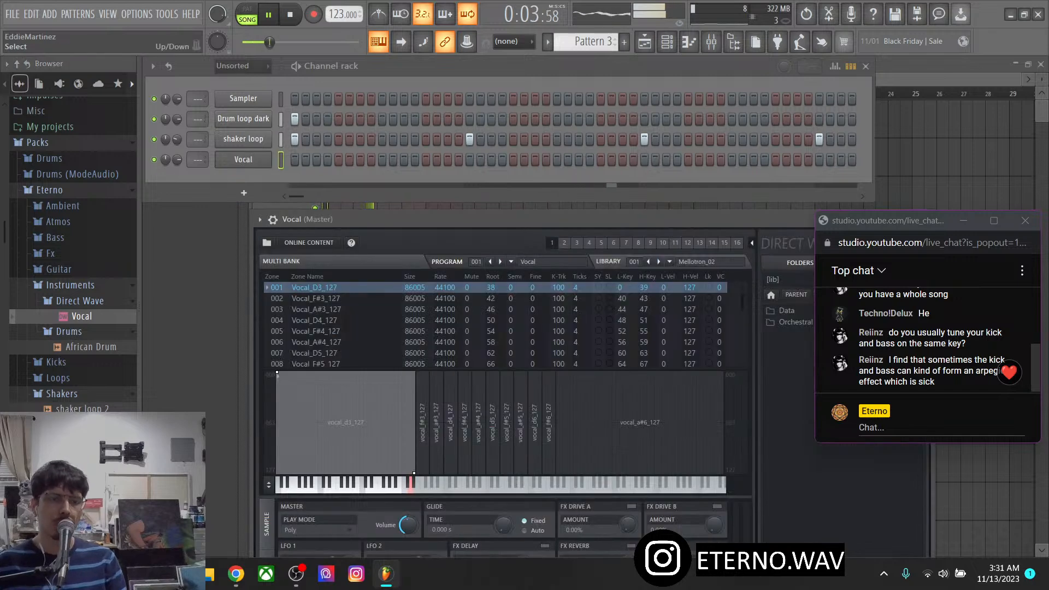
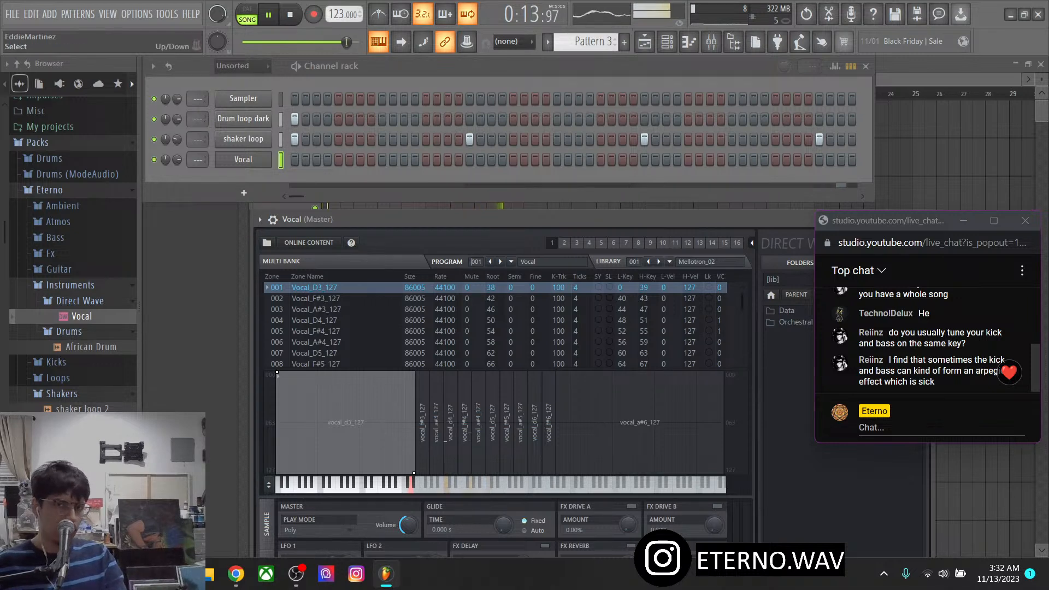
Record held C4 and G4 notes on the Vocal channel and fill bar 1 of its piano roll with the same chord
left_click(313, 14)
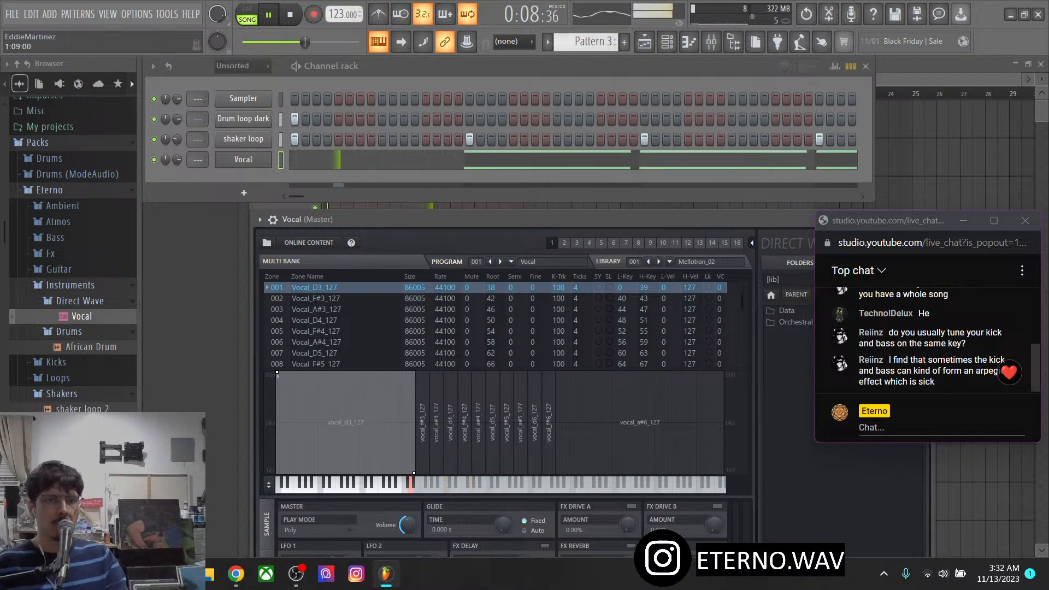
left_click(448, 160)
scroll(487, 97, "down", 5)
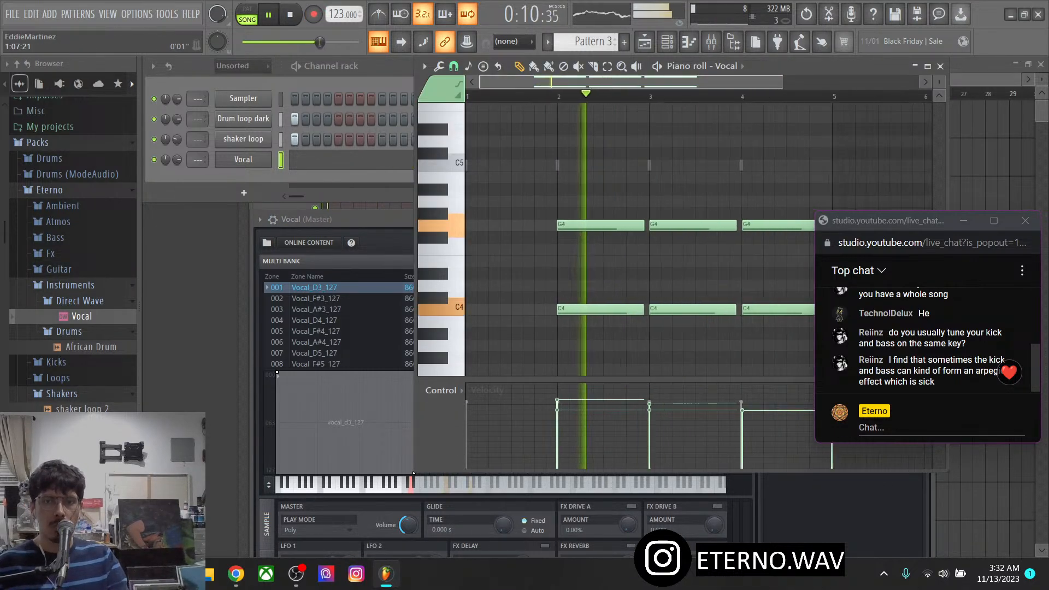
scroll(672, 240, "down", 3)
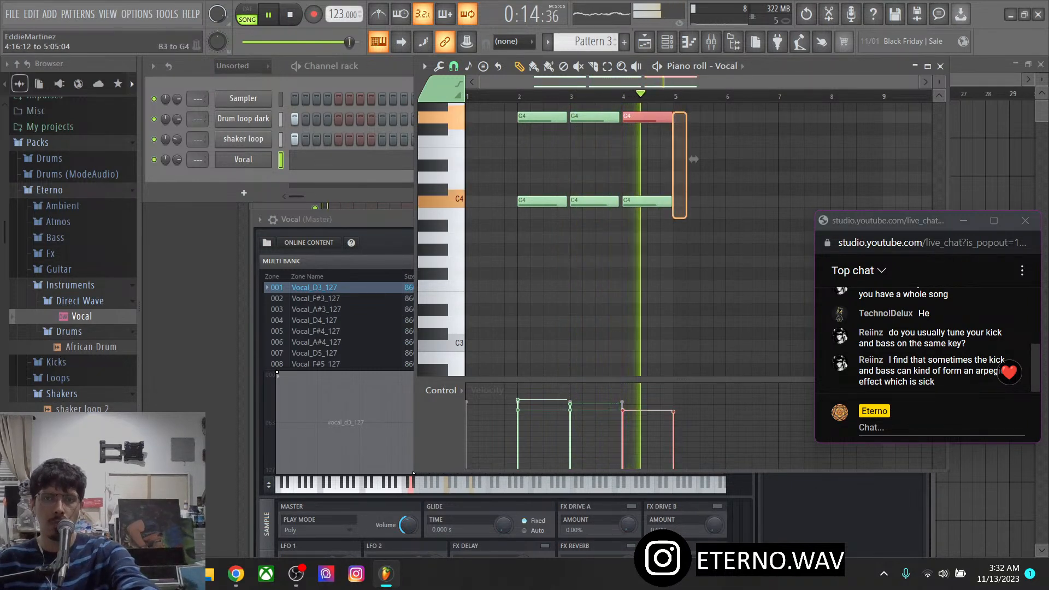
scroll(741, 159, "up", 3)
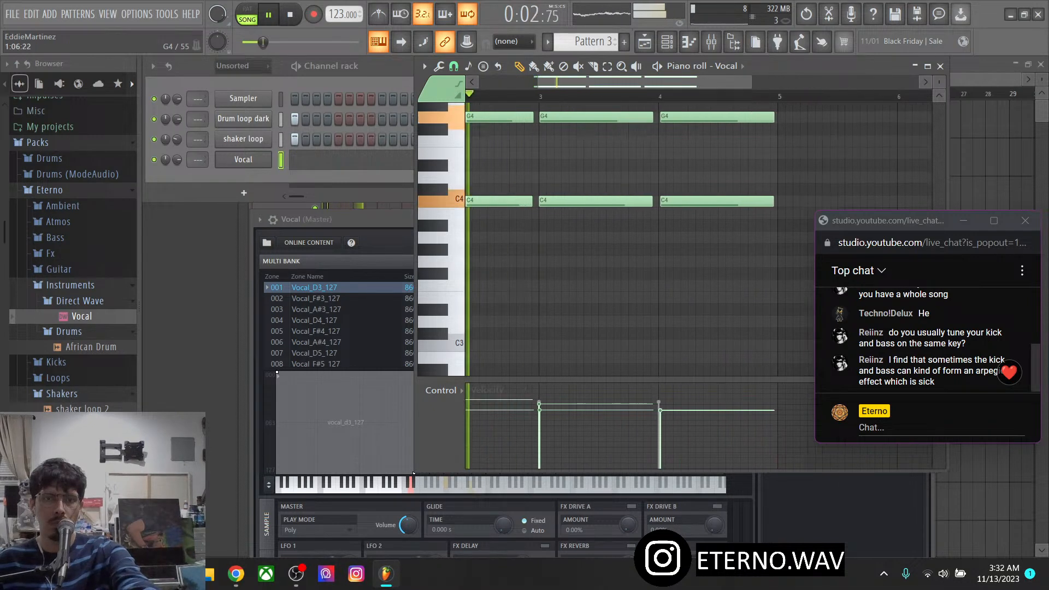
left_click_drag(486, 159, 601, 159)
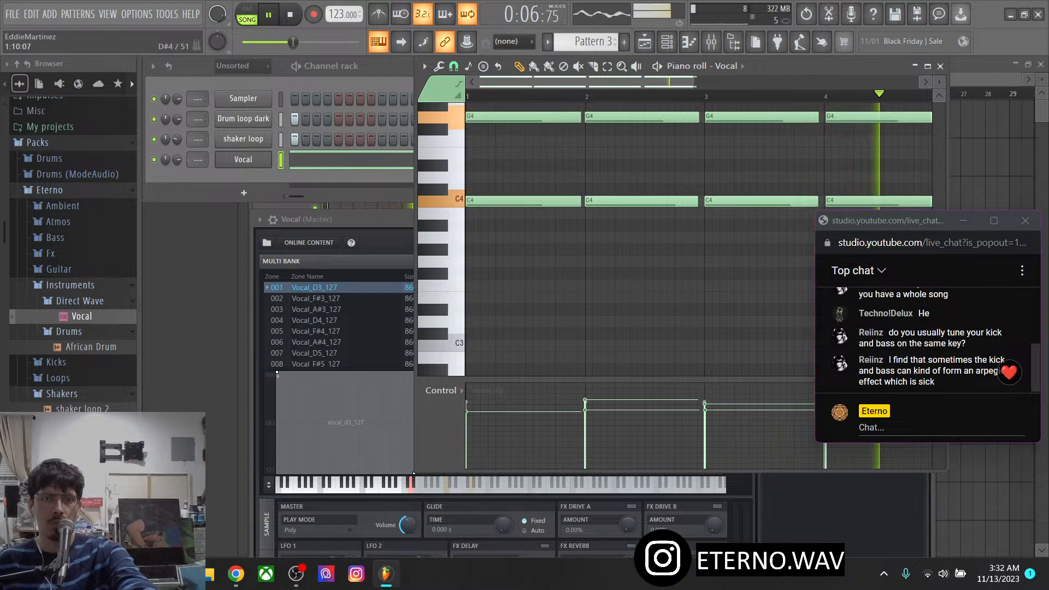
Quantize the Vocal notes in the piano roll using the Quantize end time duration option
left_click(439, 65)
left_click(458, 160)
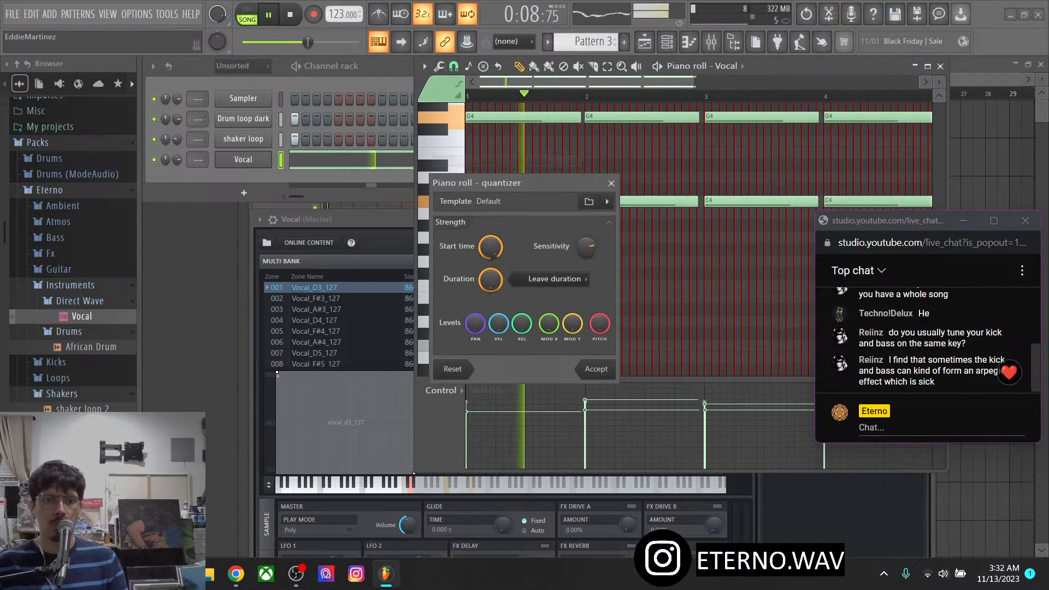
left_click(554, 279)
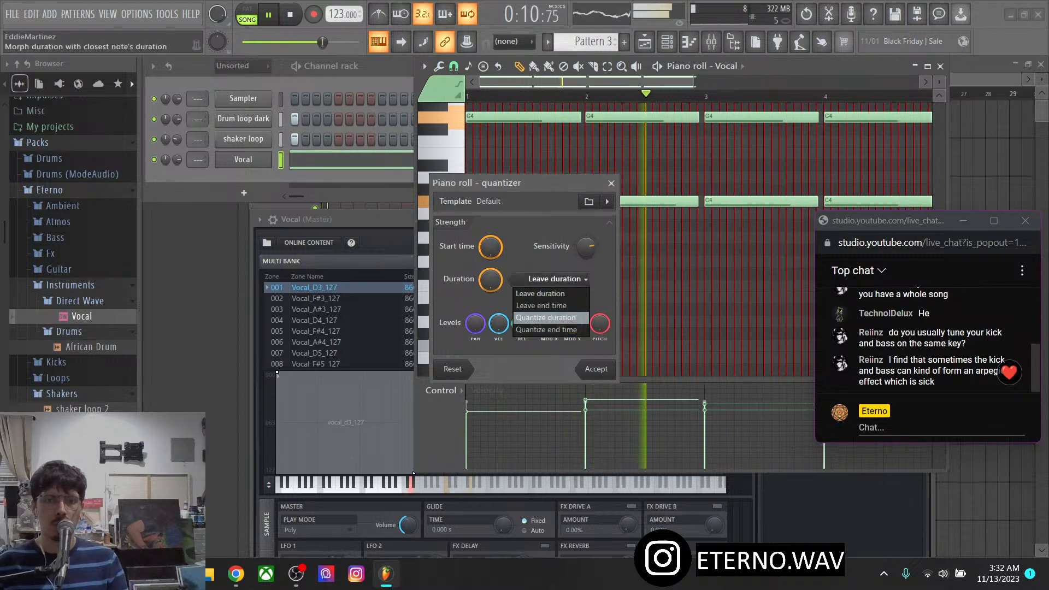
left_click(546, 304)
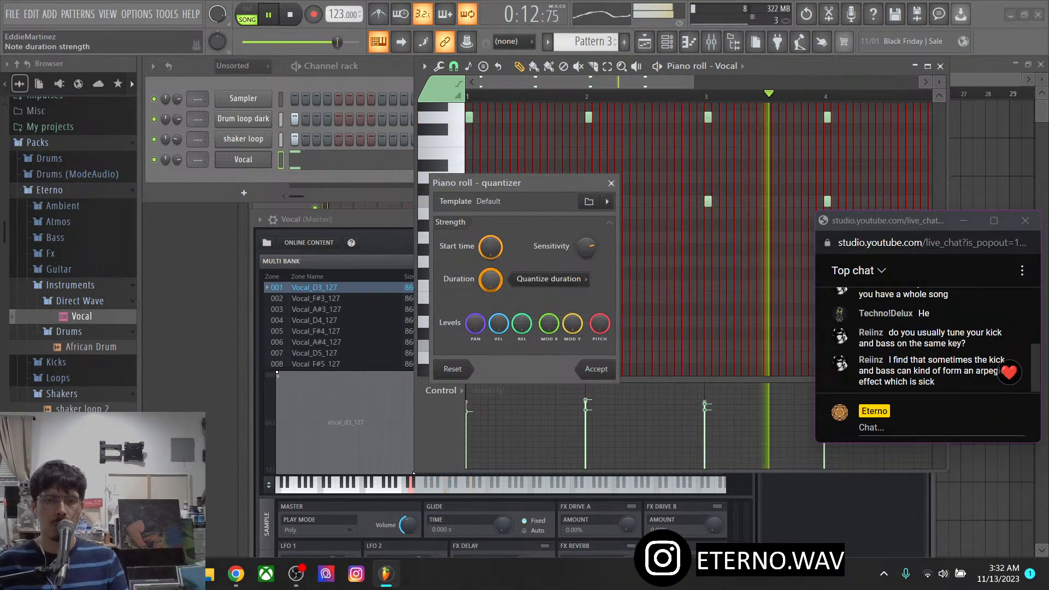
left_click_drag(490, 280, 491, 339)
left_click_drag(490, 280, 490, 221)
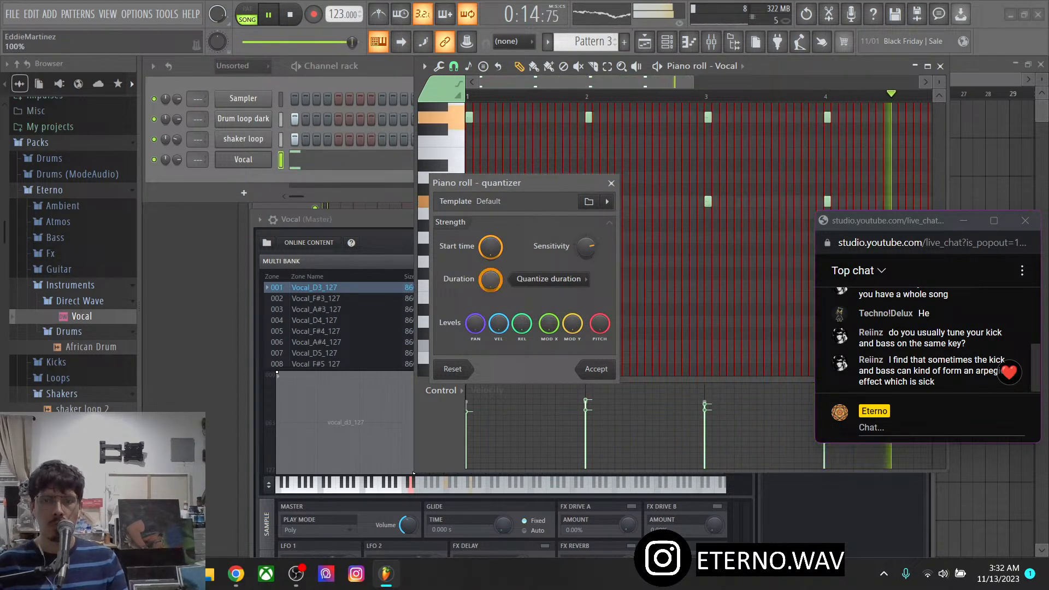
left_click(549, 280)
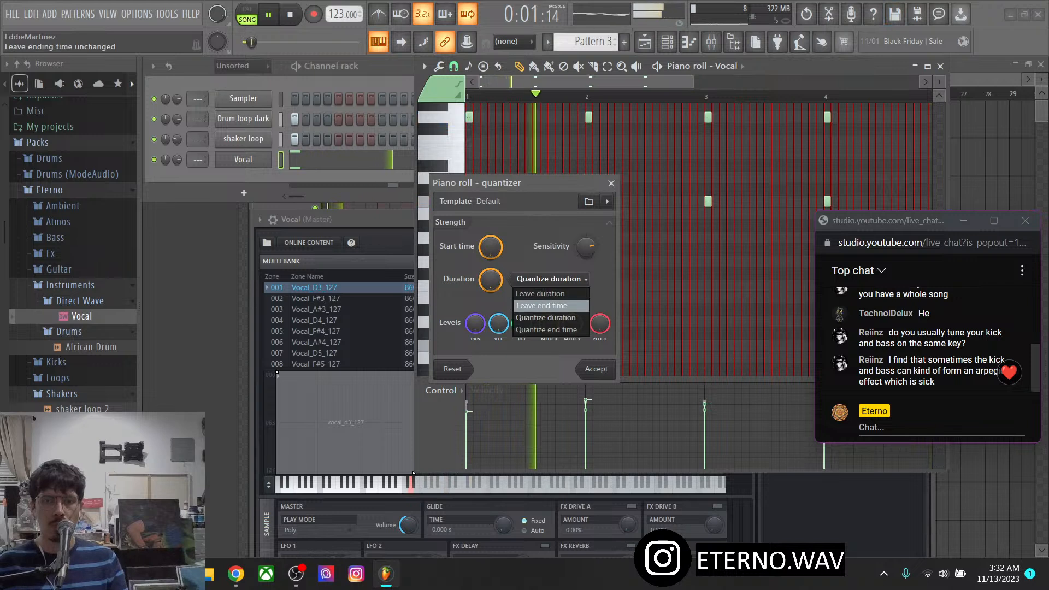
left_click(547, 329)
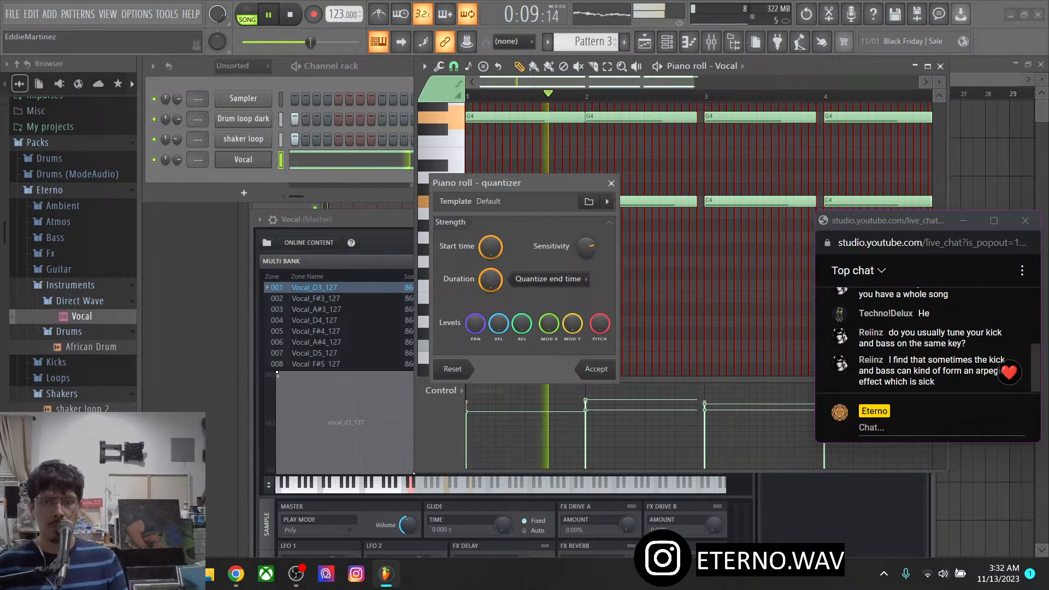
left_click(596, 369)
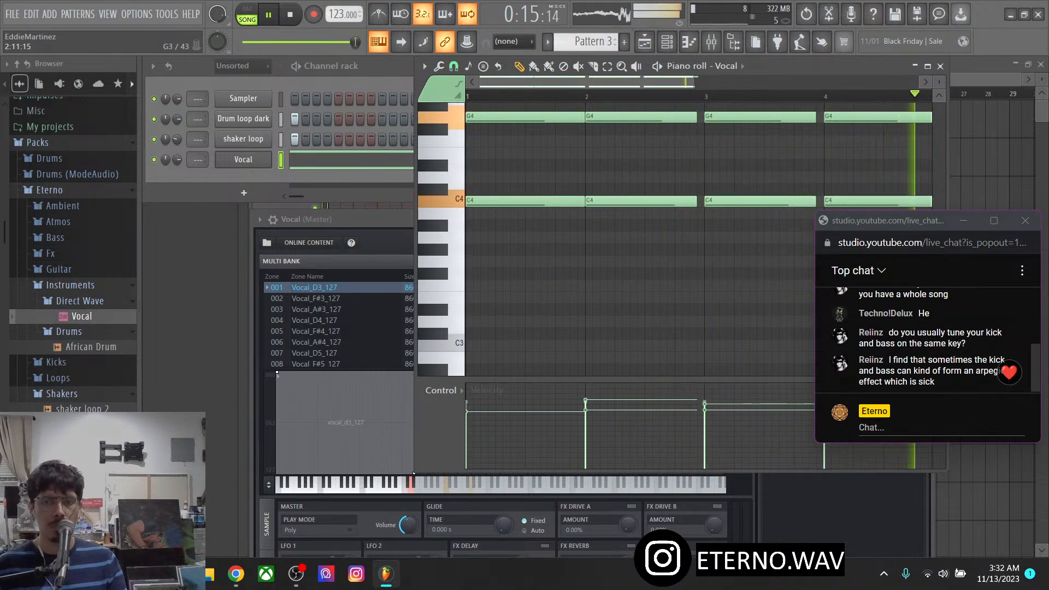
Turn down the Vocal channel's volume and route the channel to mixer insert 21 under the name Vocal
left_click_drag(177, 159, 177, 173)
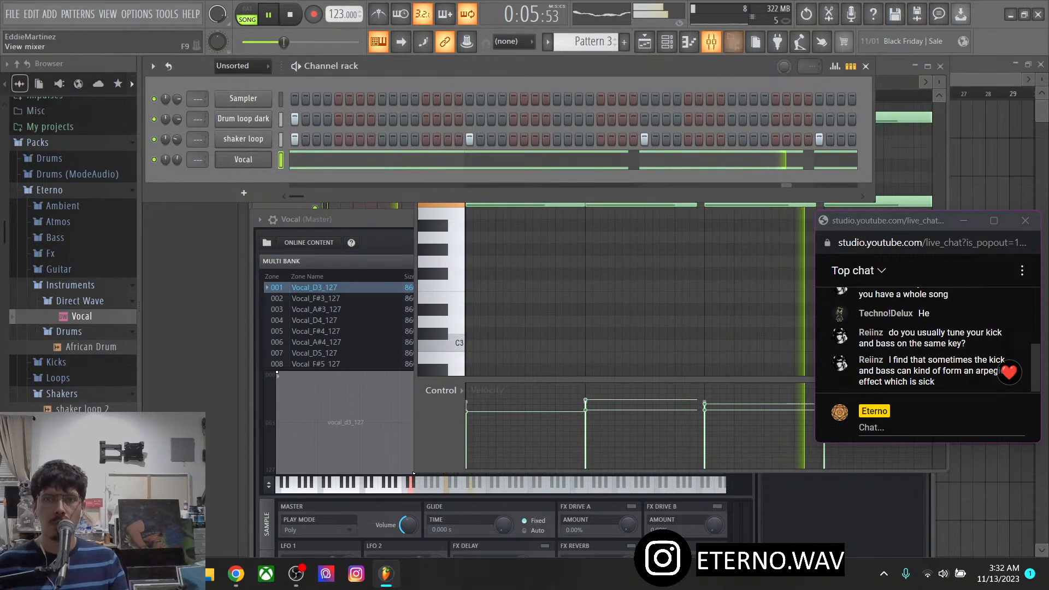
left_click(711, 41)
right_click(602, 287)
mouse_move(644, 320)
left_click(781, 320)
Load ValhallaSupermassive into effect slot 3 of the Vocal mixer track, moving the chat window clear of the slots
left_click_drag(628, 250, 610, 230)
left_click_drag(874, 223, 882, 14)
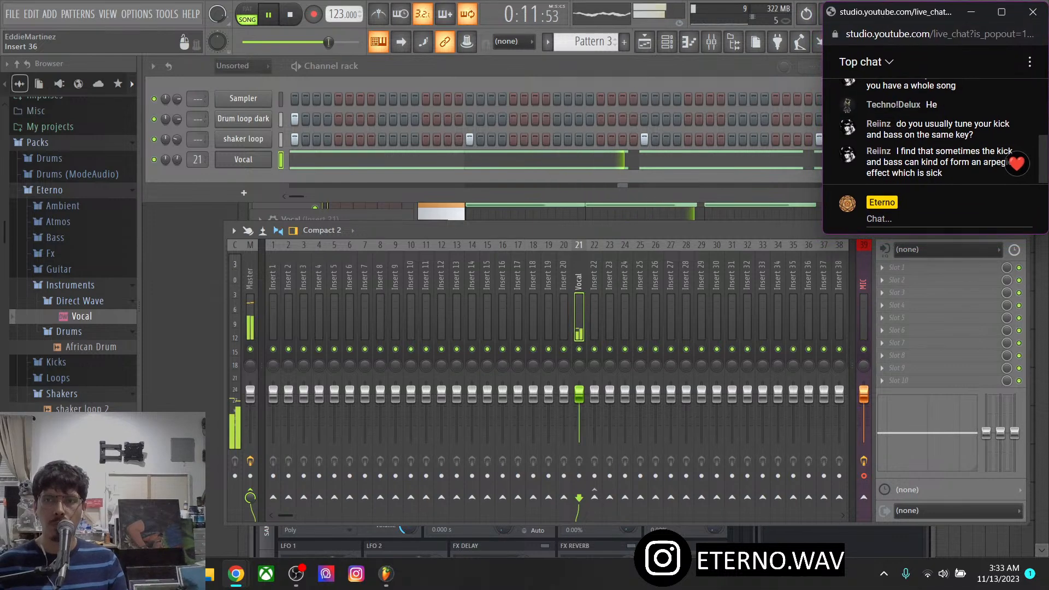
left_click_drag(820, 82, 861, 82)
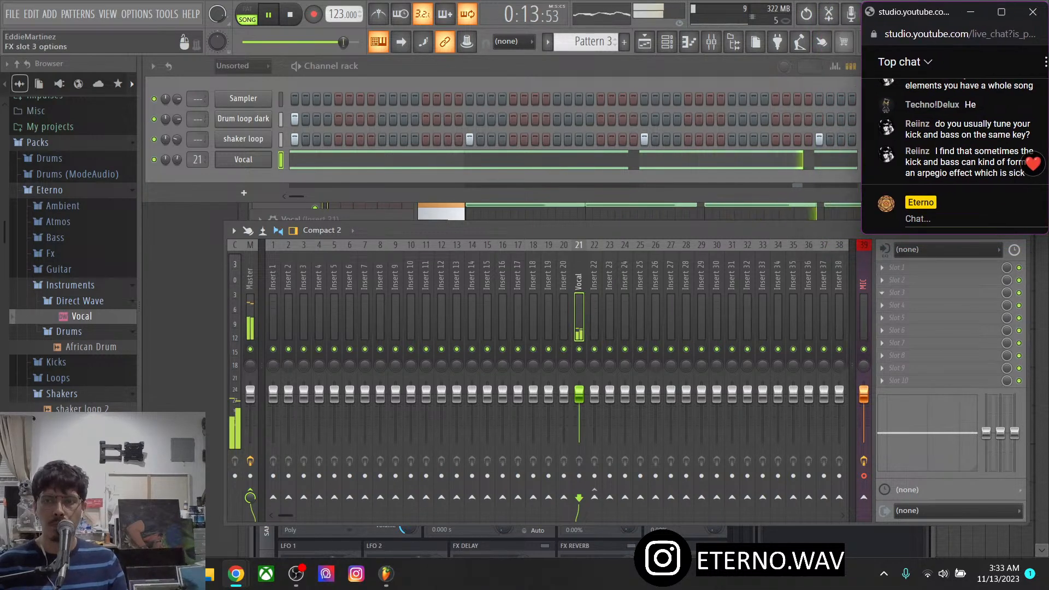
left_click(896, 292)
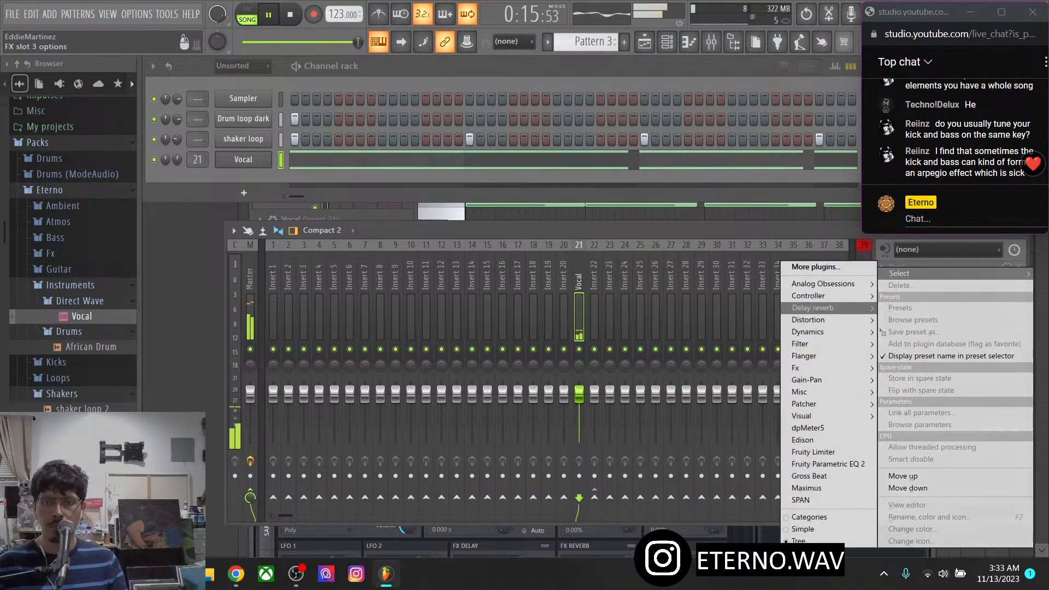
mouse_move(819, 307)
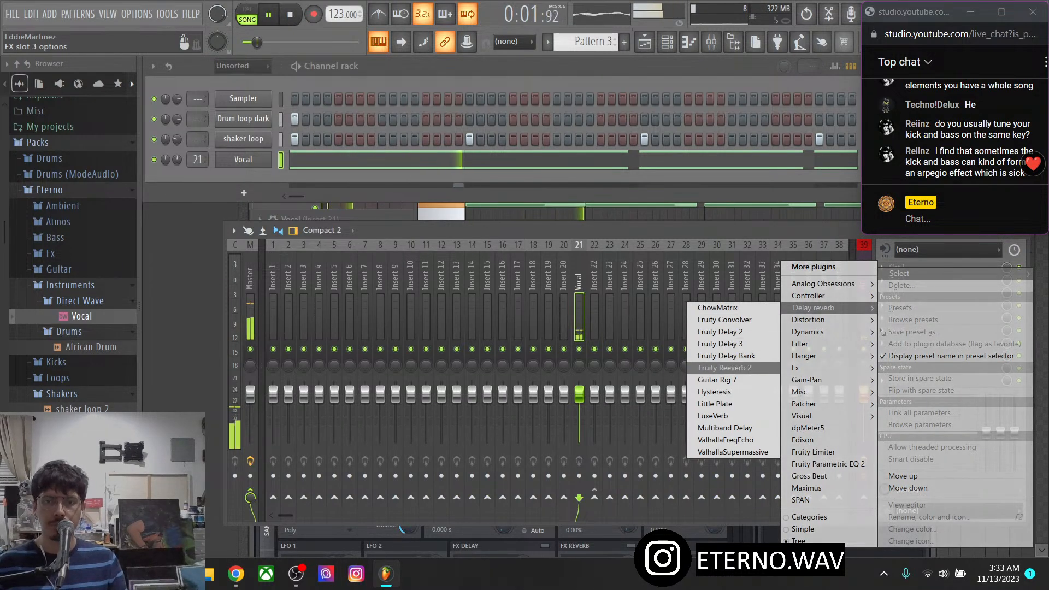
left_click(733, 452)
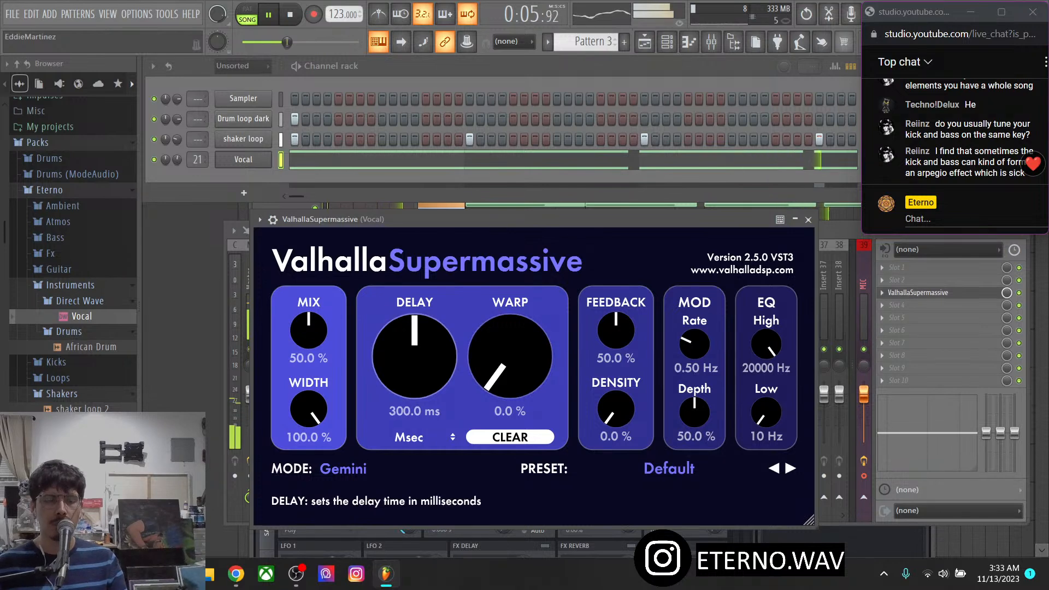
Set ValhallaSupermassive's delay to 513.5 ms and its warp to 12.2% for the Vocal track
left_click_drag(415, 352, 416, 347)
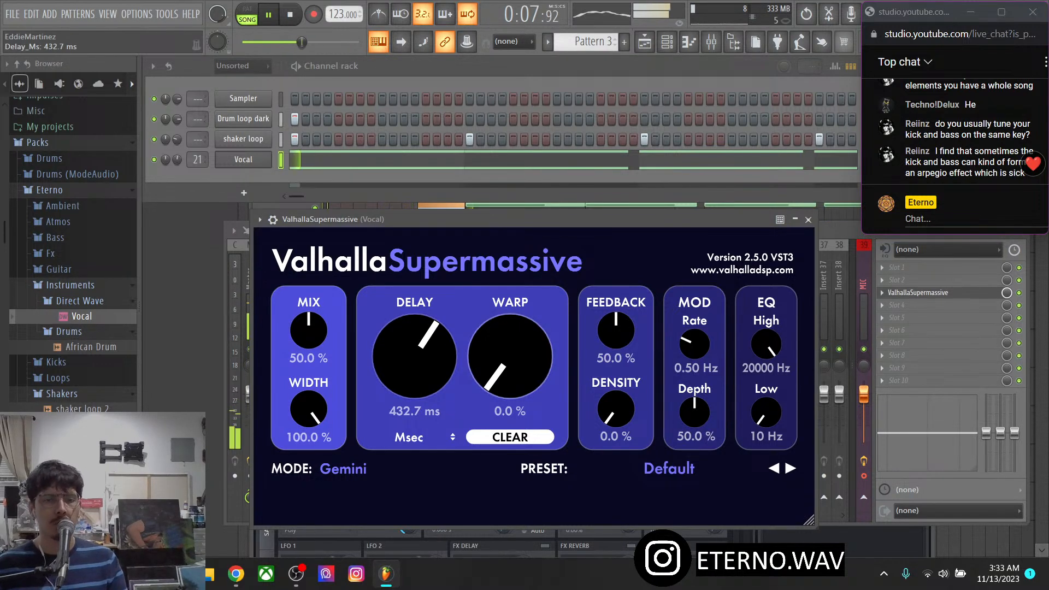
left_click_drag(510, 356, 510, 343)
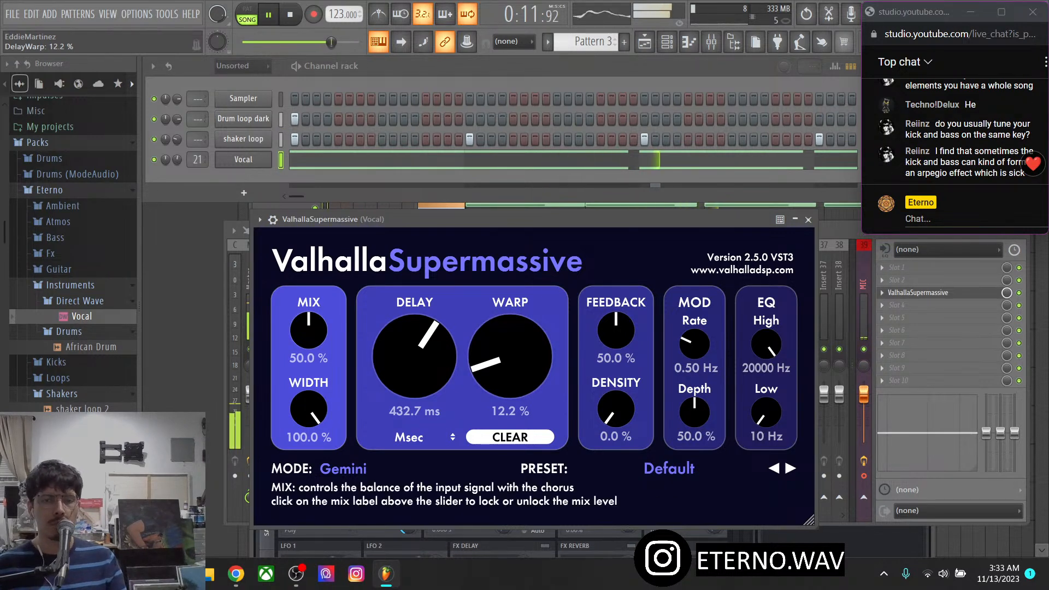
left_click_drag(414, 356, 415, 347)
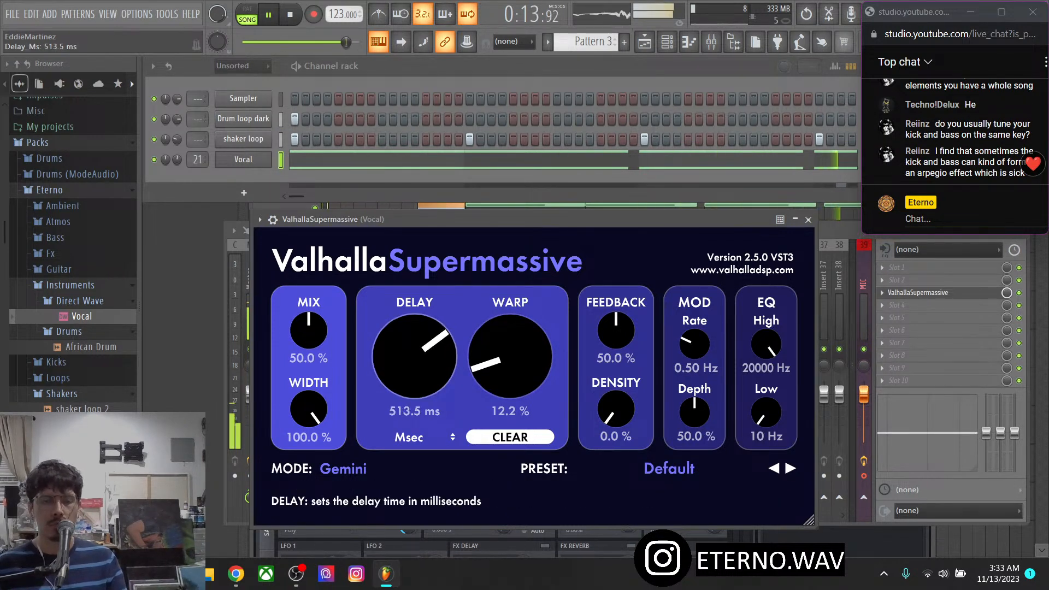
Add Fruity Parametric EQ 2 in slot 1, cutting the high shelf to -13.9 dB at 2310 Hz and boosting band 5
left_click(882, 267)
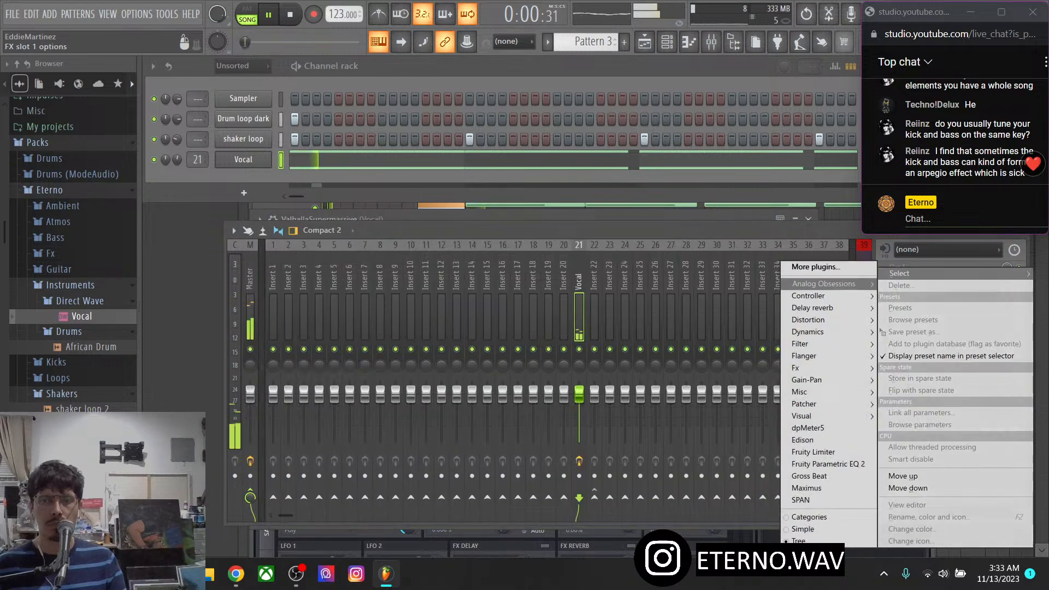
left_click(827, 464)
left_click_drag(508, 299, 458, 364)
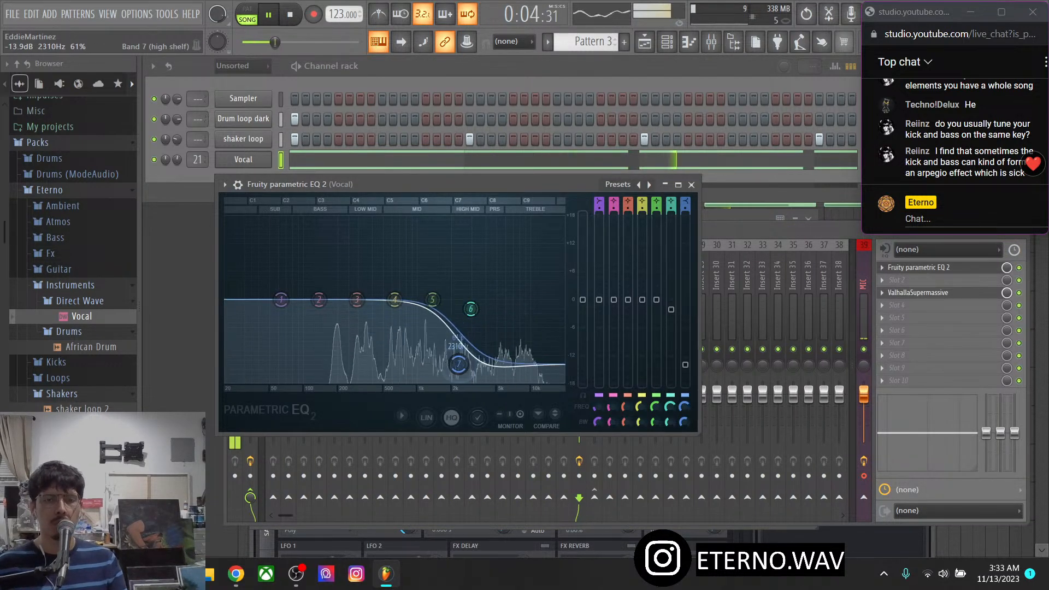
mouse_move(432, 300)
left_mouse_down()
mouse_move(437, 257)
mouse_move(430, 279)
left_mouse_up()
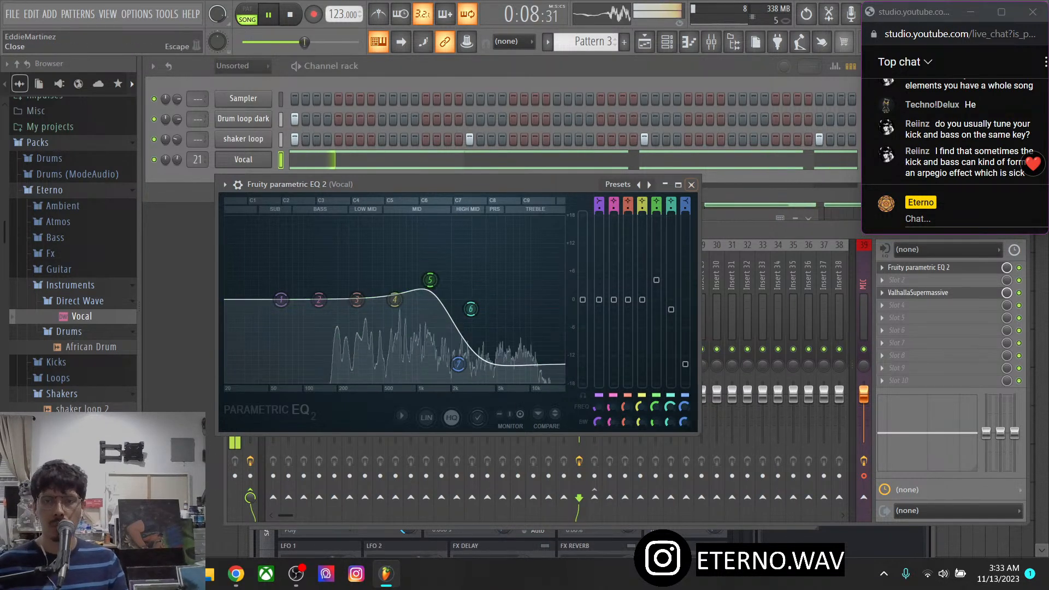
left_click(691, 184)
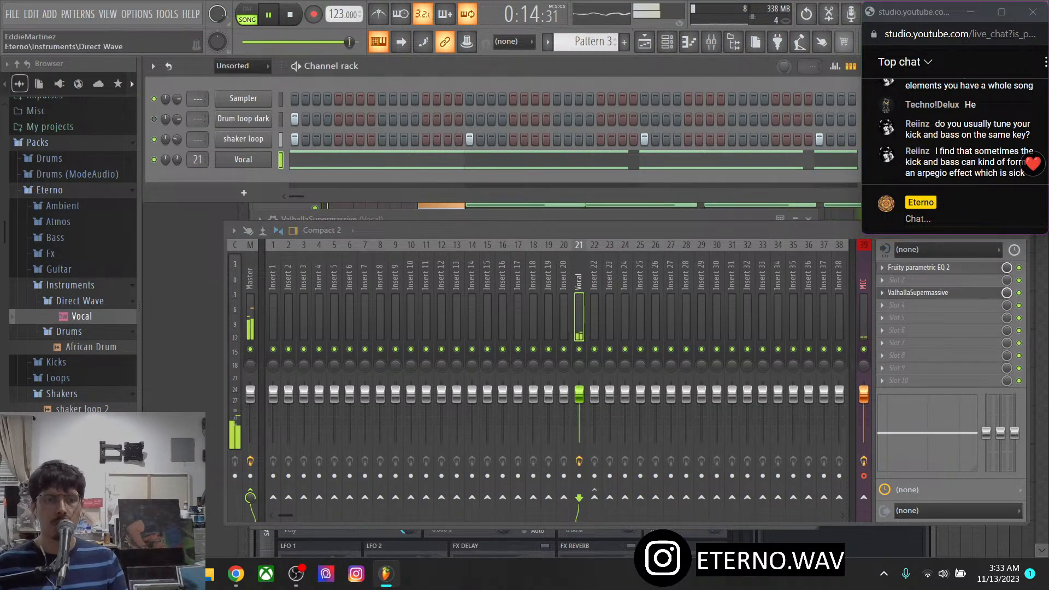
Look through the Eterno pack's Bass folder and unmute the Drum loop dark channel
left_click(70, 285)
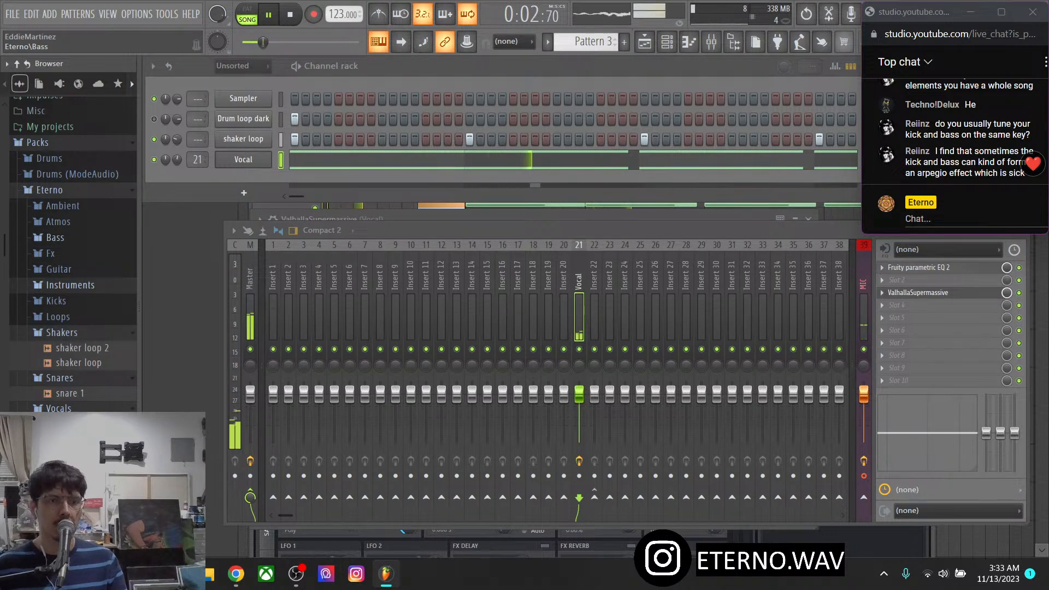
left_click(55, 237)
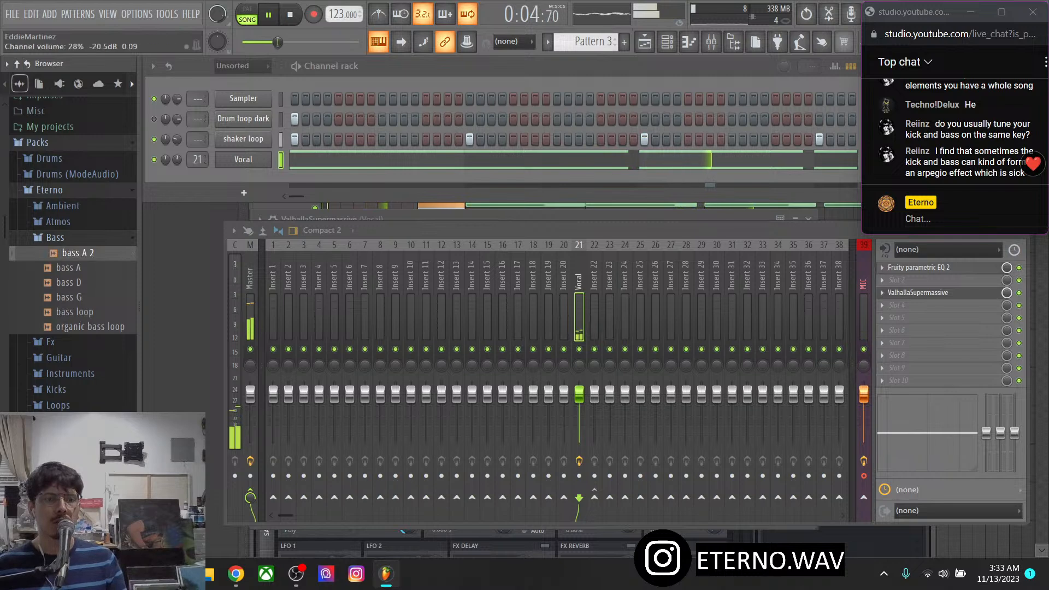
left_click(154, 119)
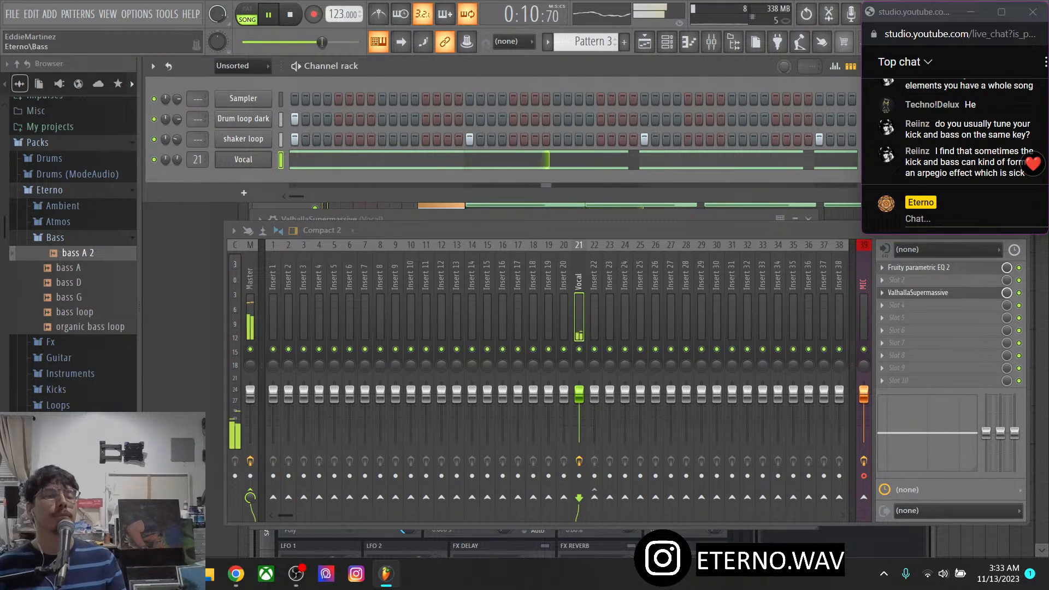
left_click(54, 237)
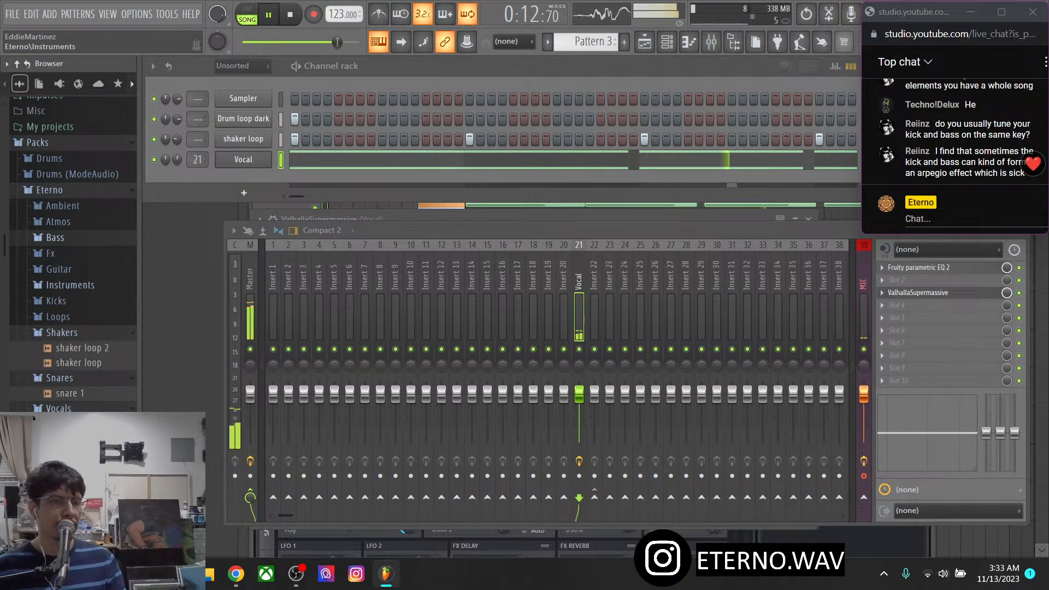
Audition the Eterno pack's Guitar samples and add beauty chord eaacbe 2 as a new channel below Vocal
left_click(59, 269)
left_click(96, 299)
left_click(96, 285)
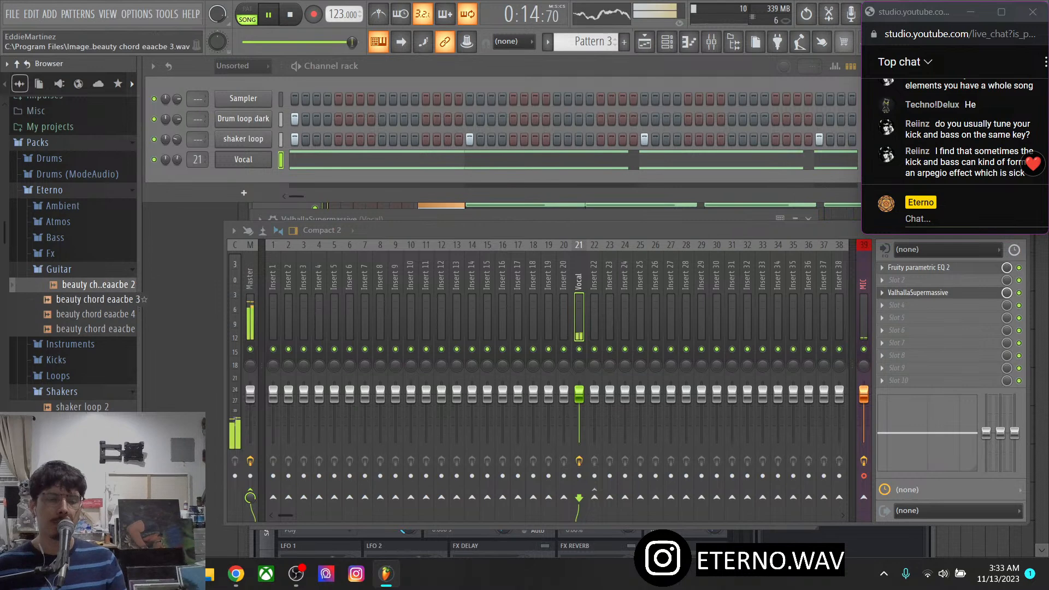
left_click_drag(96, 284, 246, 186)
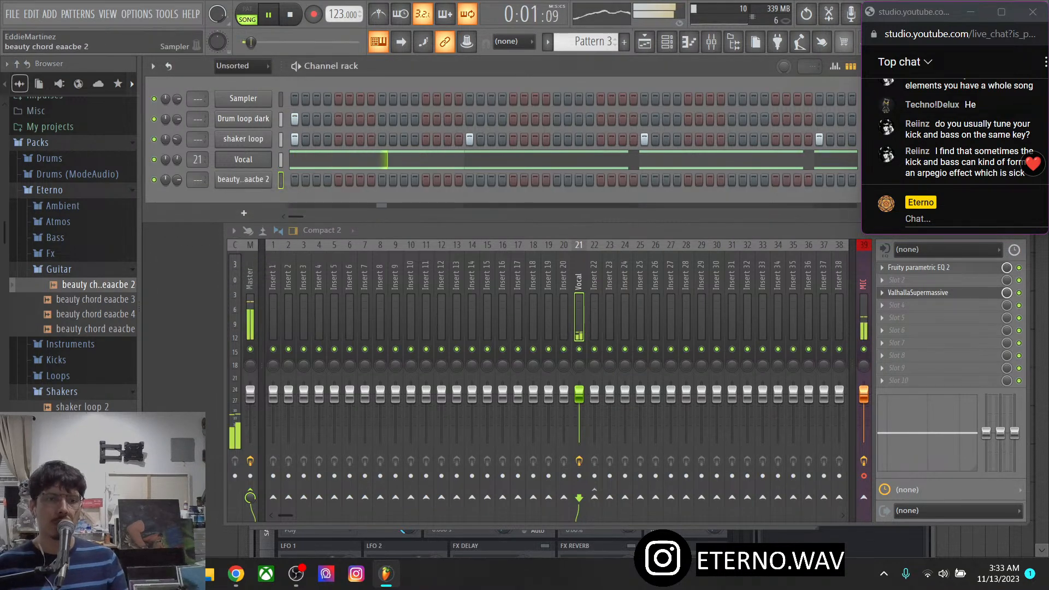
Shape the beauty chord eaacbe 2 volume envelope with maximum hold and zero decay and sustain
left_click(243, 180)
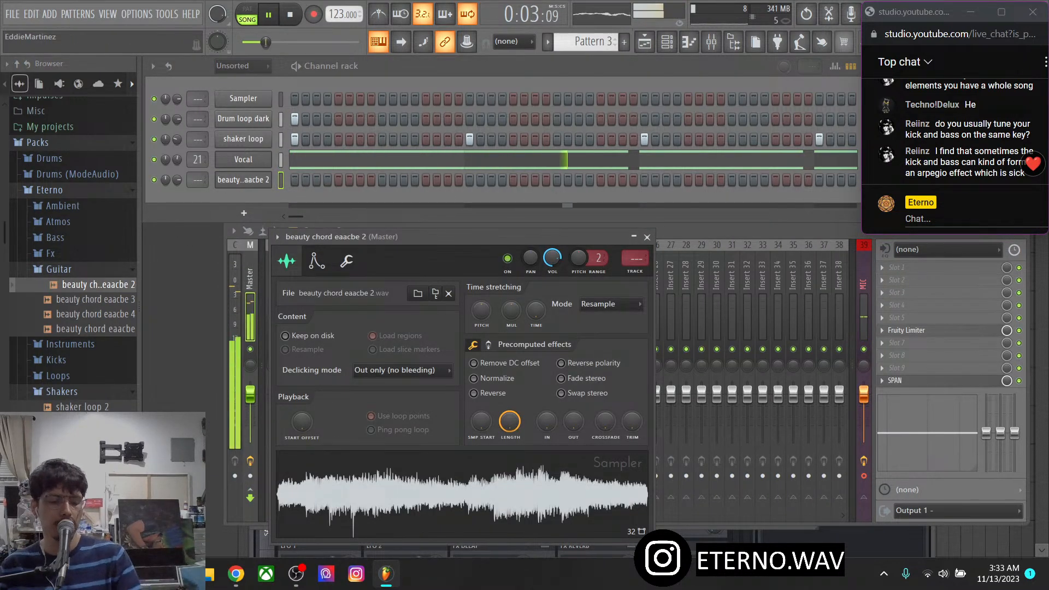
left_click(317, 261)
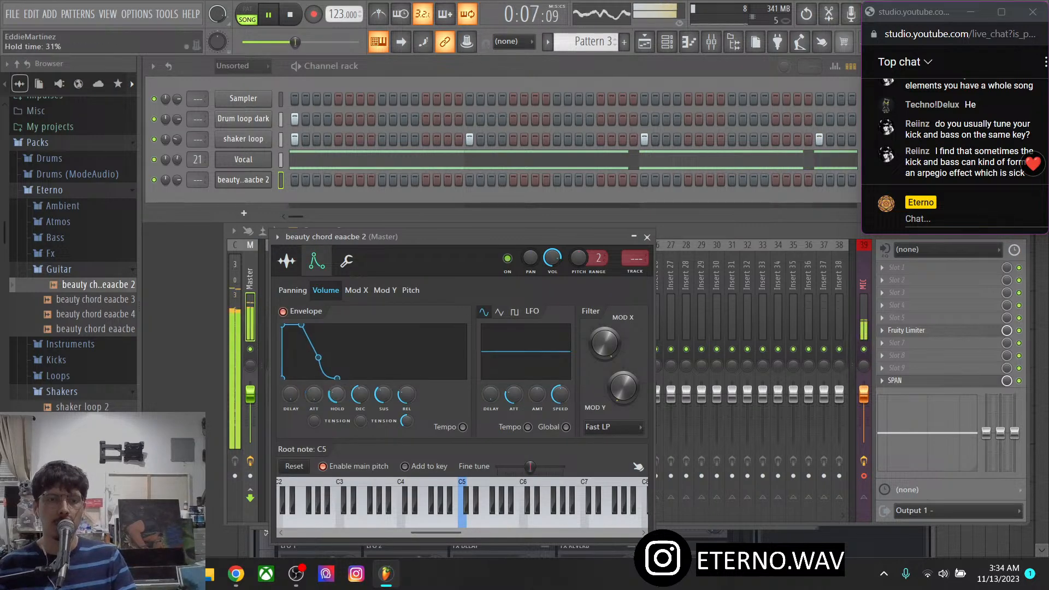
left_click_drag(360, 394, 359, 431)
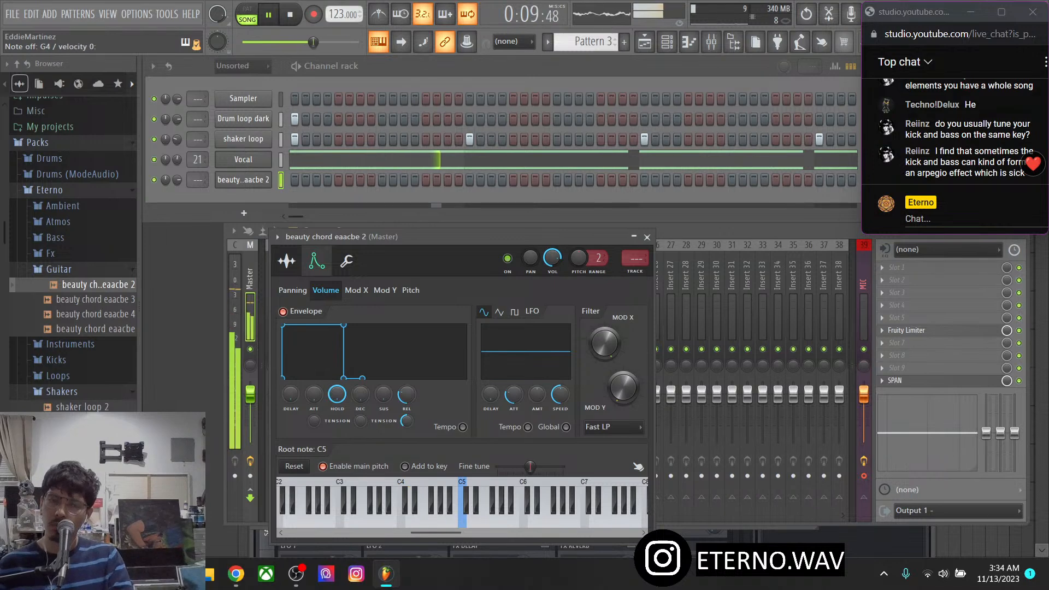
Set the beauty chord sample's time stretch to 15:13:08 and reverse the sample
left_click(286, 261)
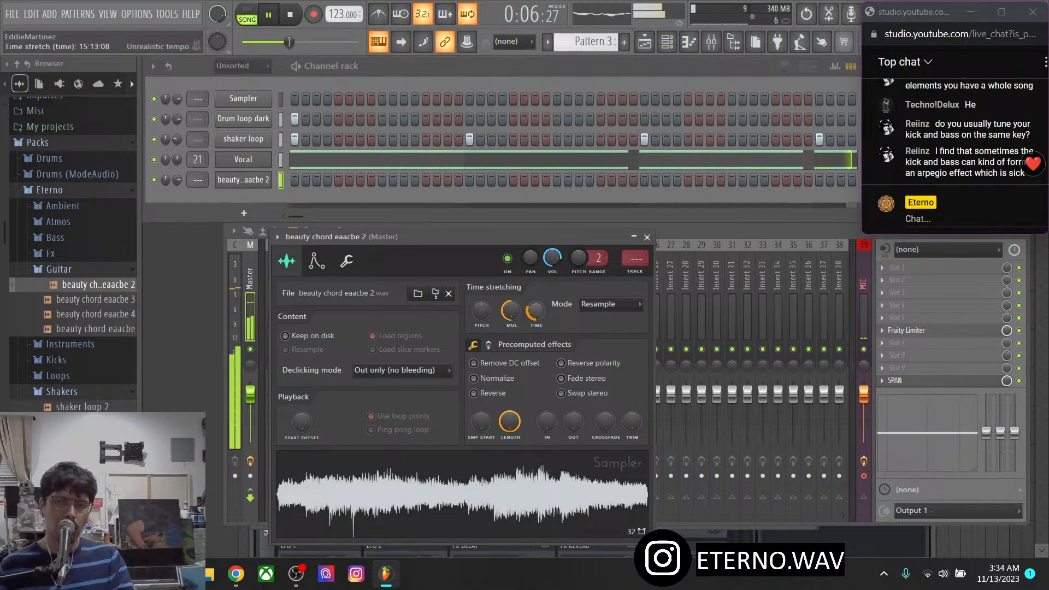
left_click(473, 393)
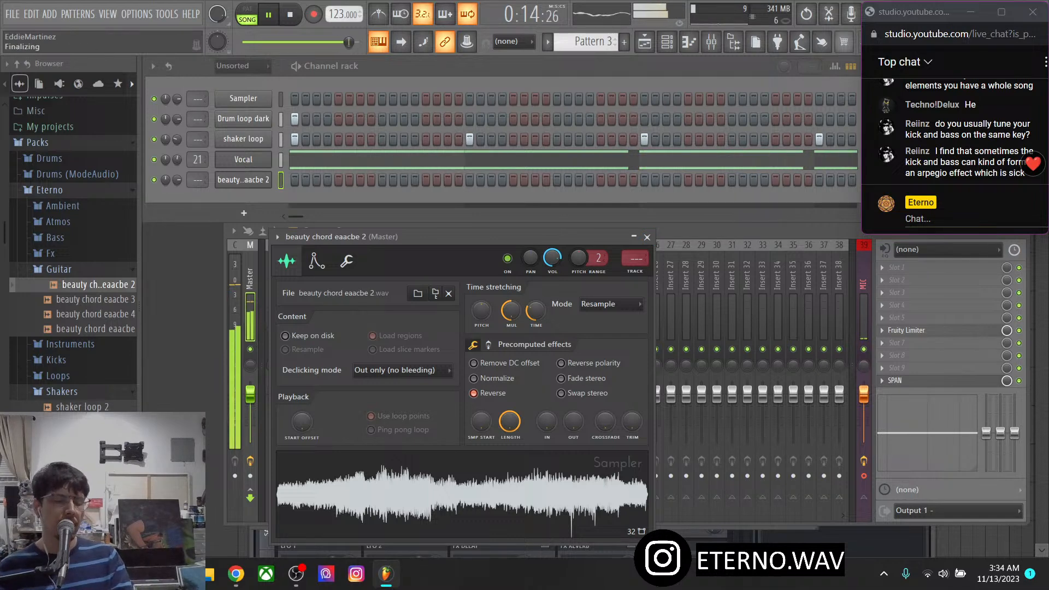
Record G3 notes for beauty chord eaacbe 2 at bars 1 and 3, and lengthen the first to about one bar
left_click(313, 14)
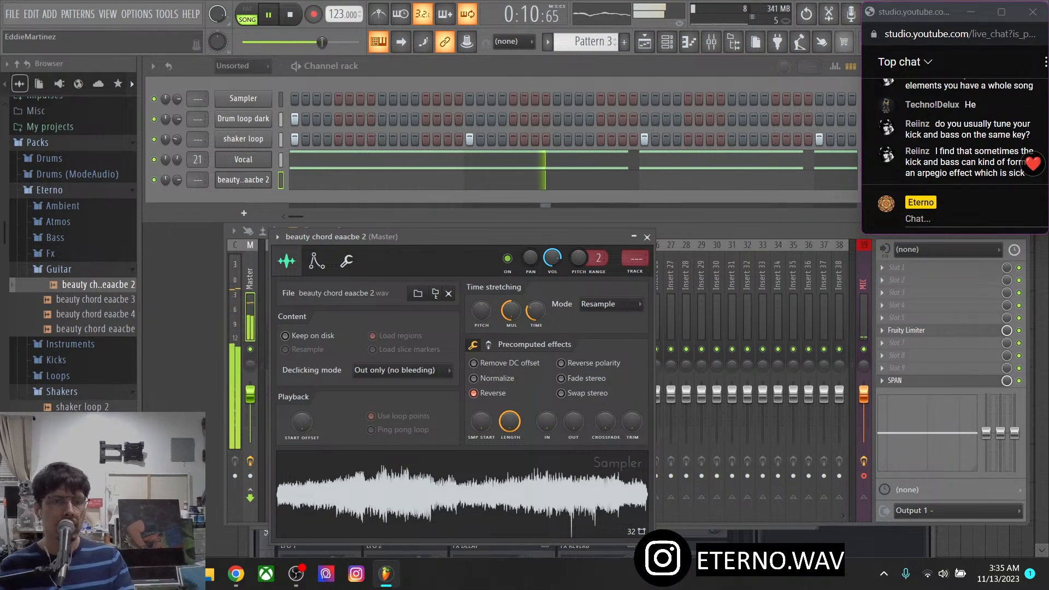
key("F7")
scroll(732, 309, "down", 2)
scroll(731, 309, "down", 2)
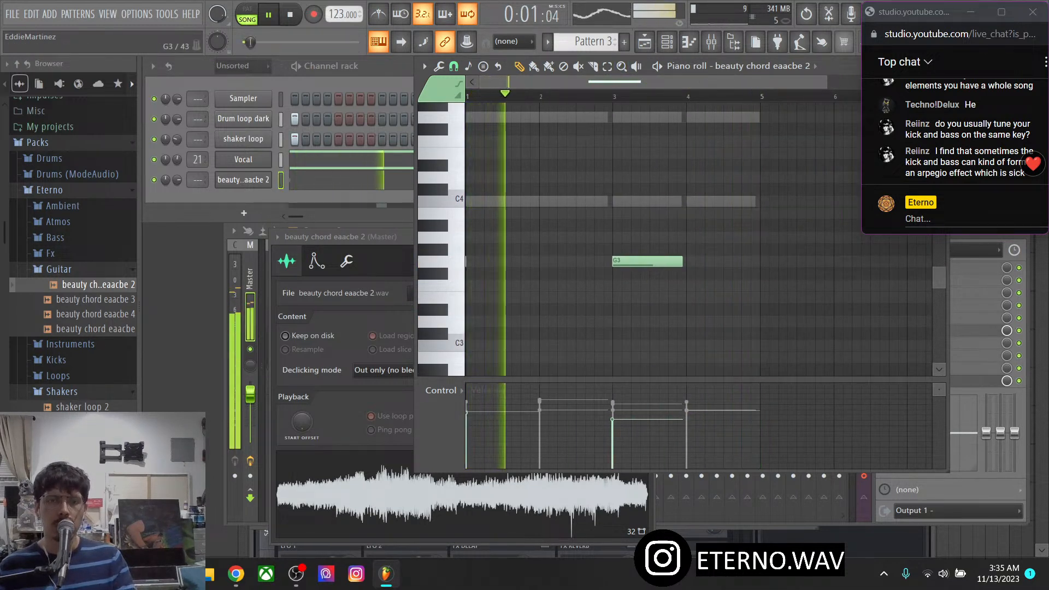
left_click(467, 261)
left_click_drag(554, 261, 536, 261)
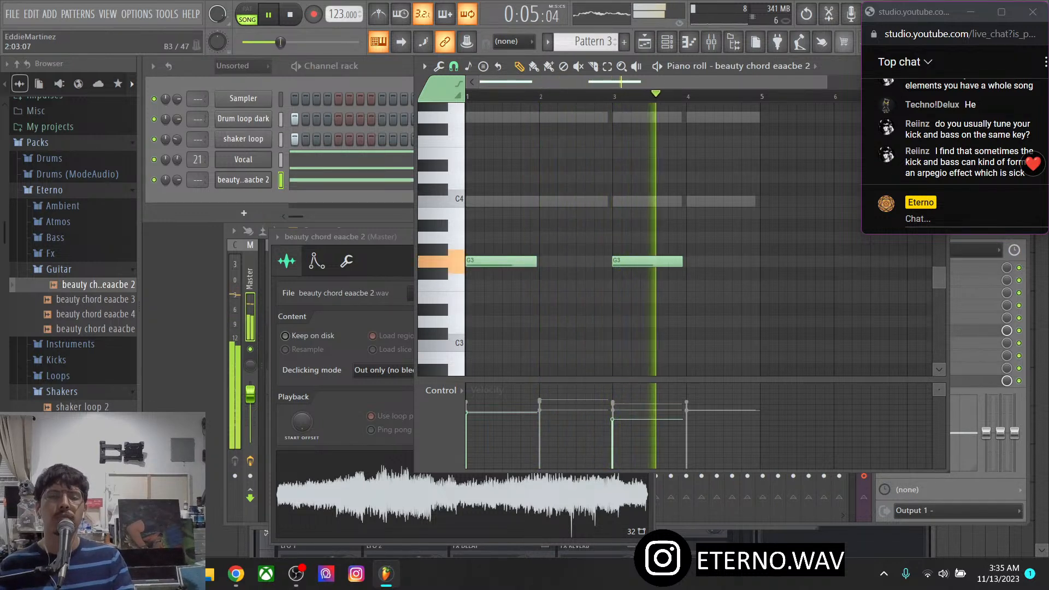
left_click(355, 66)
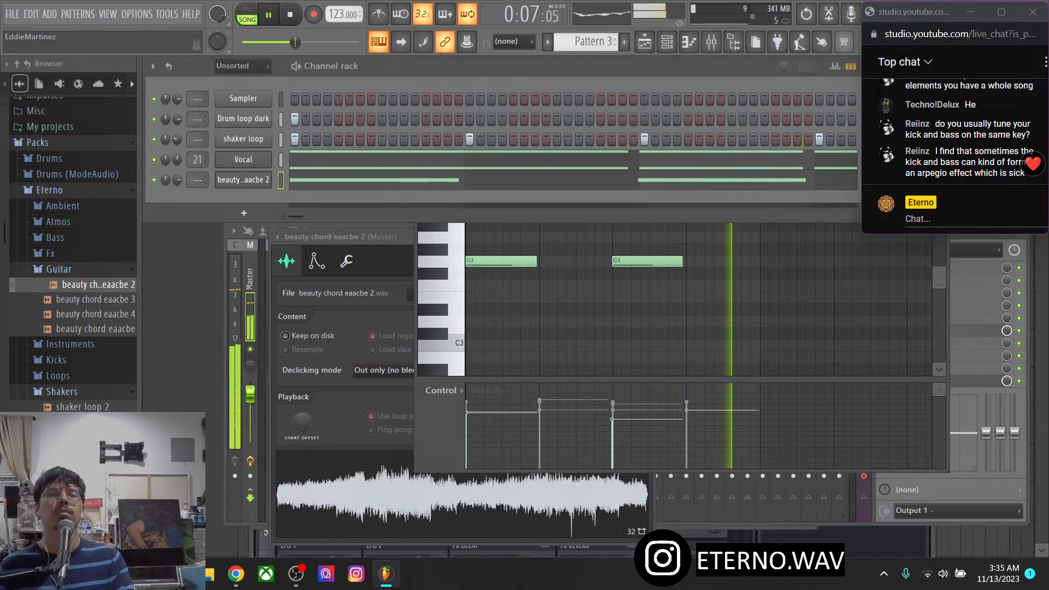
Route beauty chord eaacbe 2 to mixer track 22 and insert ValhallaFreqEcho on that track
left_click(711, 42)
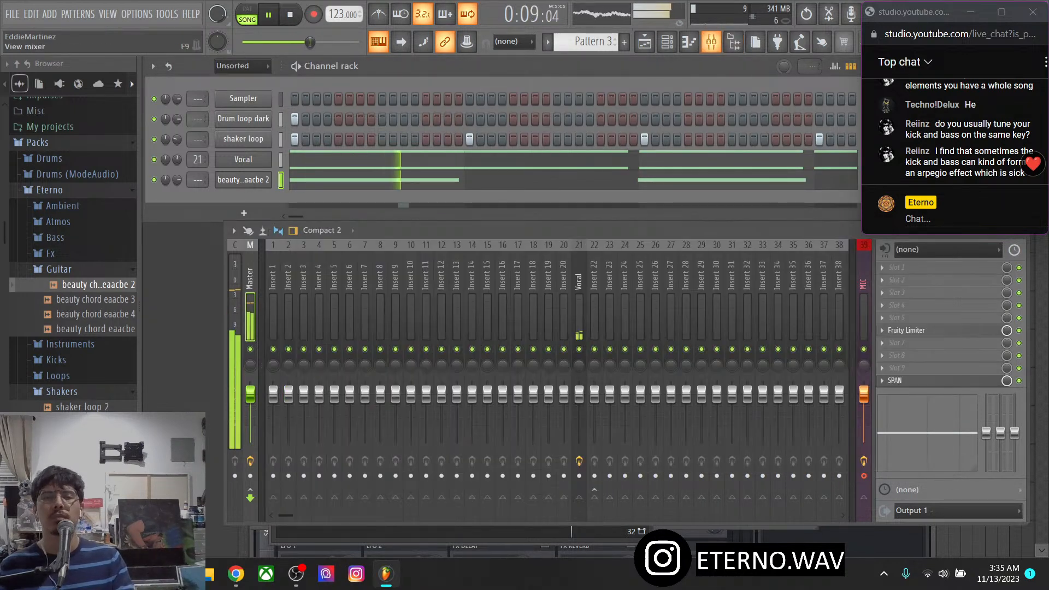
right_click(600, 317)
mouse_move(636, 320)
left_click(770, 320)
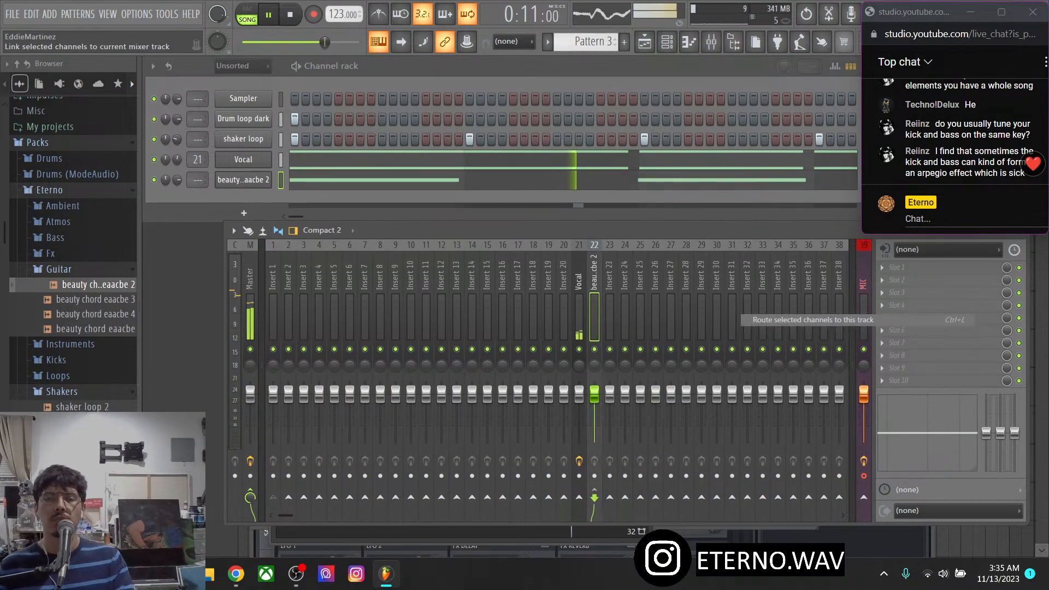
left_click(895, 280)
mouse_move(817, 307)
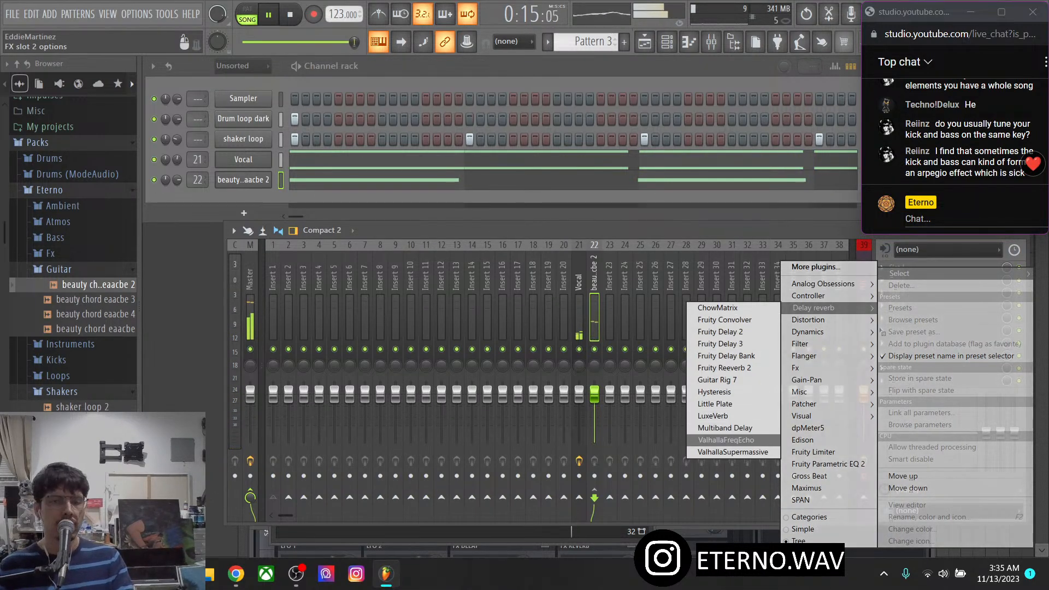
left_click(732, 439)
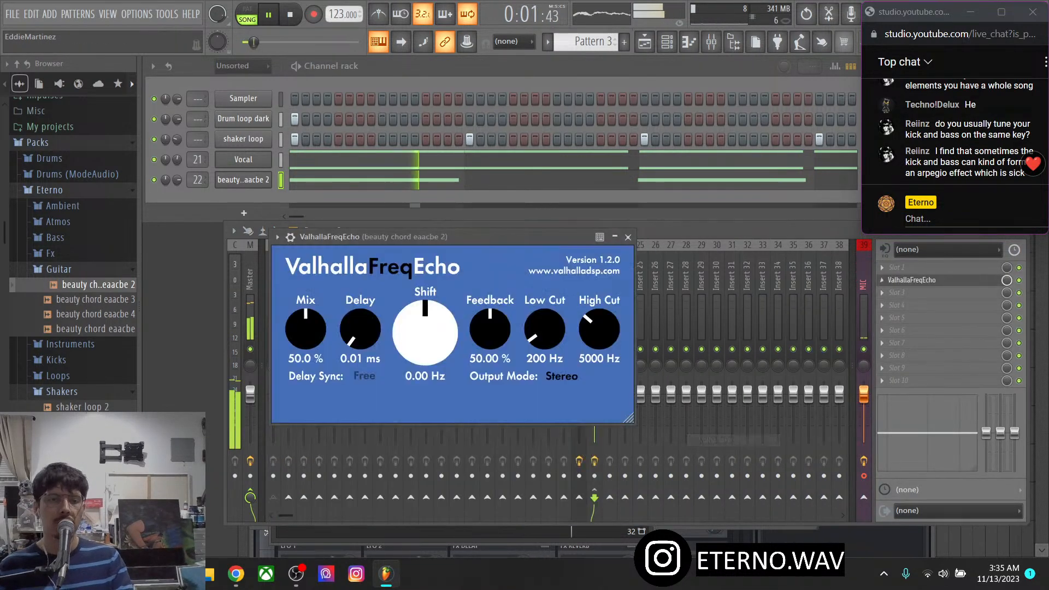
Set ValhallaFreqEcho's delay sync to 1/4, delay to 14.41 ms, shift to 0.85 Hz and mix to 33.7 %
left_click(364, 375)
left_click(377, 141)
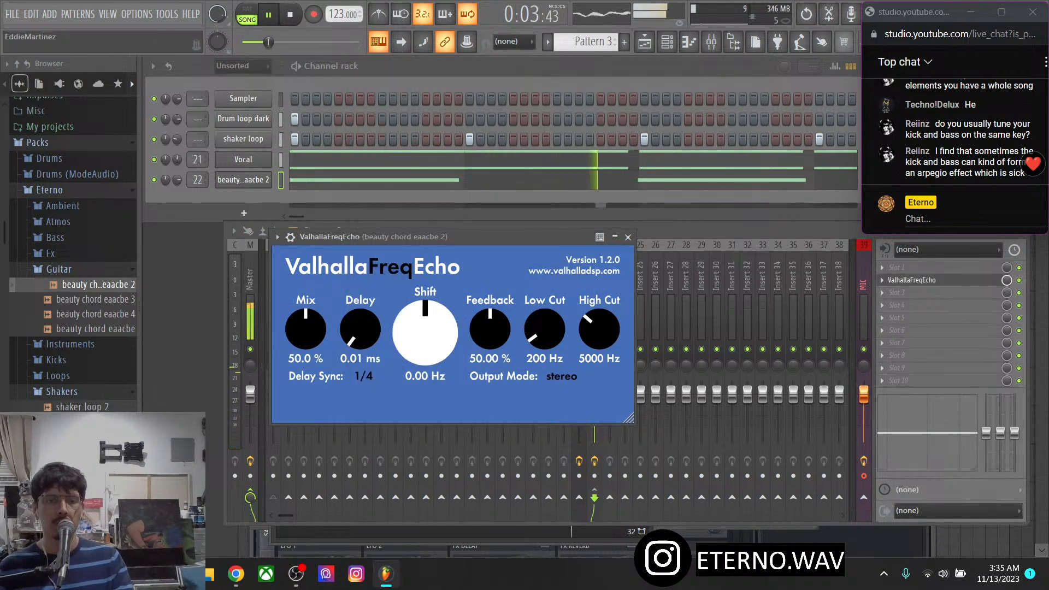
mouse_move(425, 311)
left_mouse_down()
mouse_move(426, 298)
mouse_move(425, 311)
left_mouse_up()
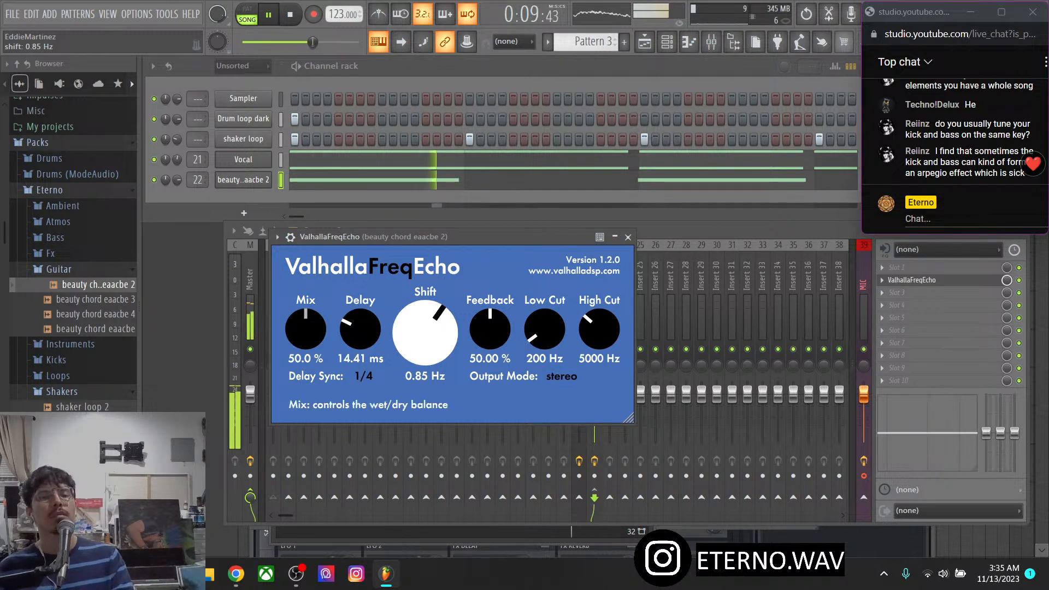
left_click_drag(305, 328, 305, 334)
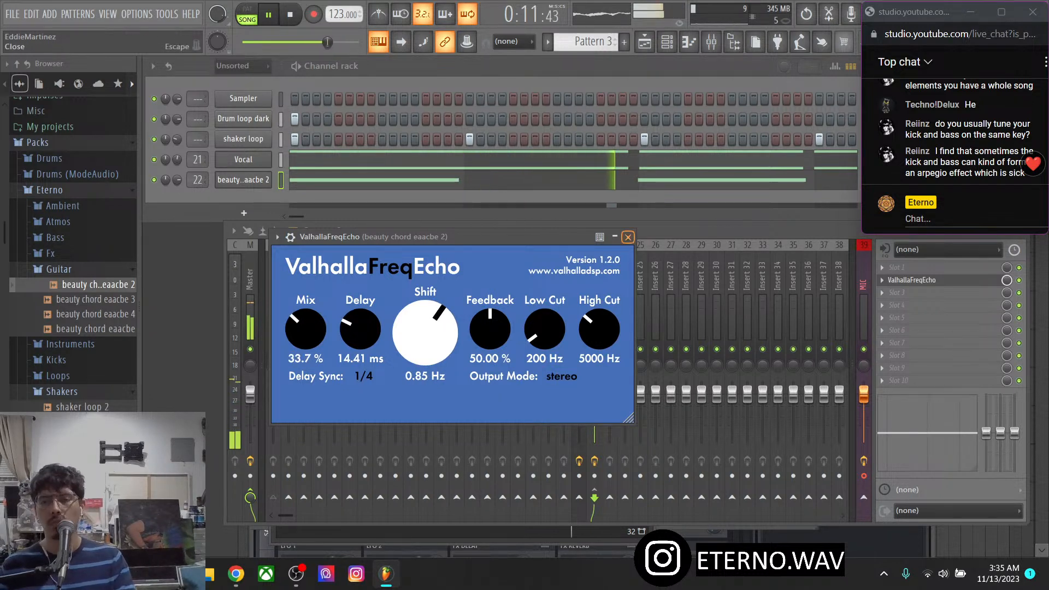
left_click(627, 237)
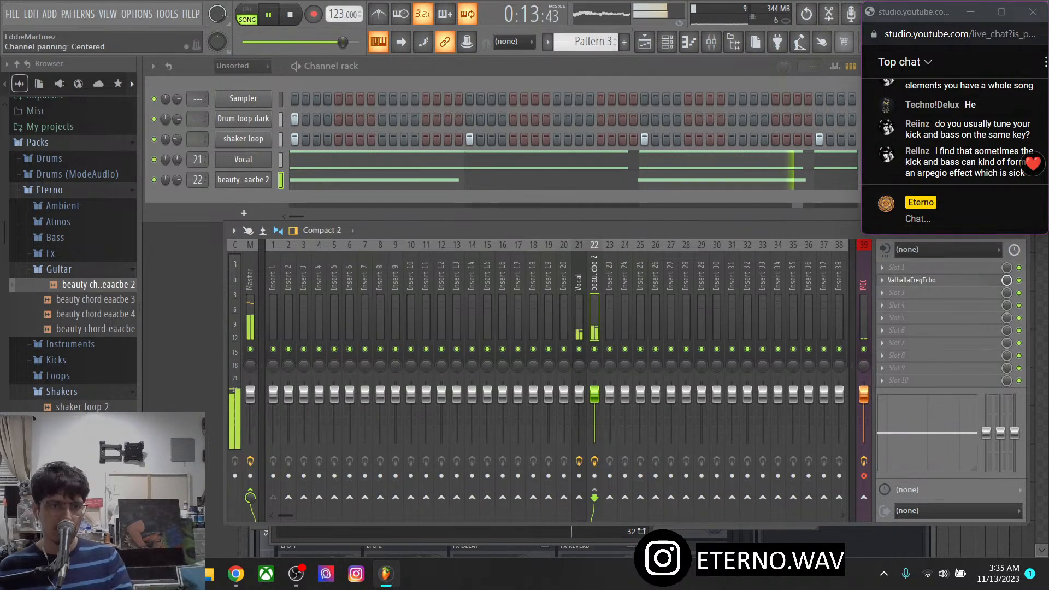
Set the Drum loop dark channel's volume to 100%
left_click(243, 119)
left_click(216, 191)
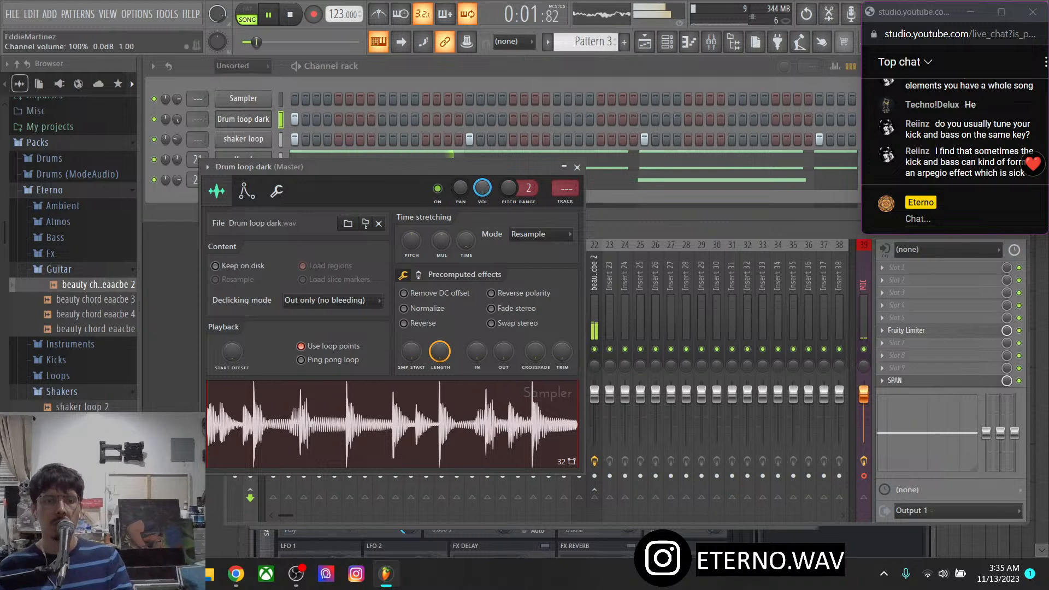
left_click(576, 166)
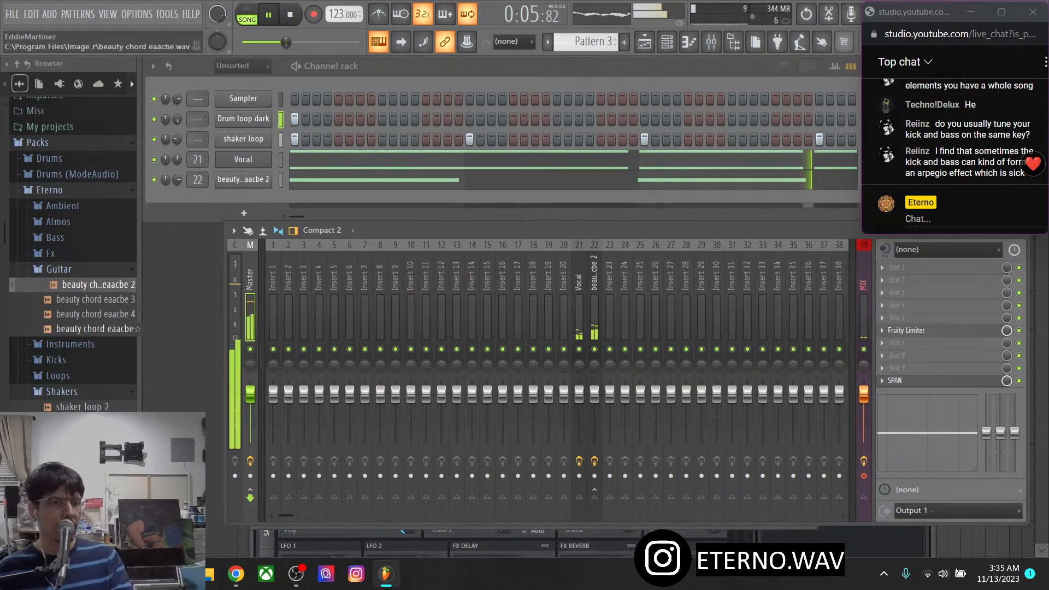
Audition the shaker loops and the Fx samples in the Eterno pack, including voice effect and Transition
left_click(59, 270)
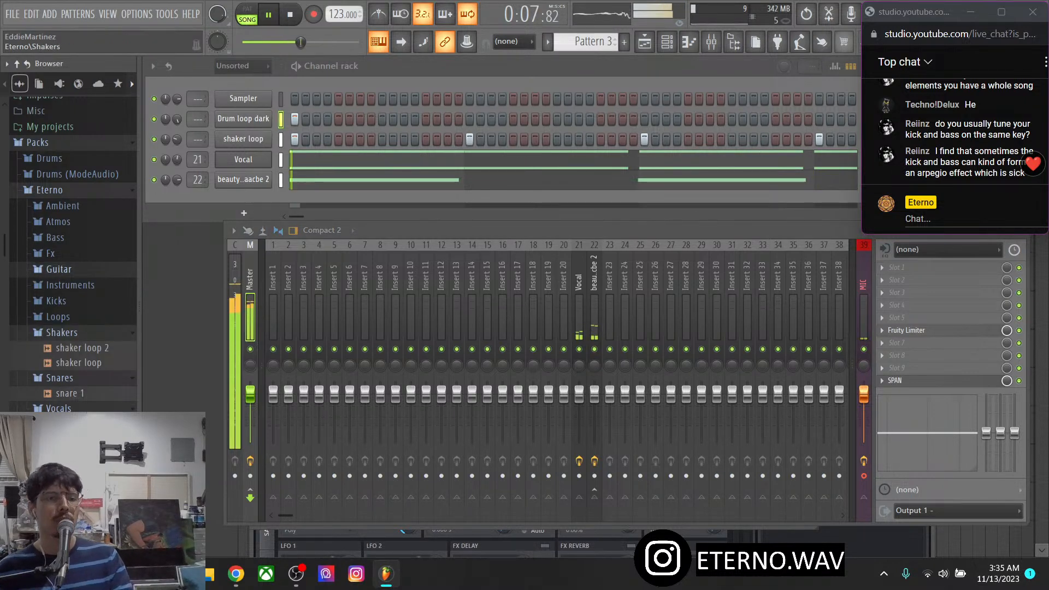
left_click(82, 348)
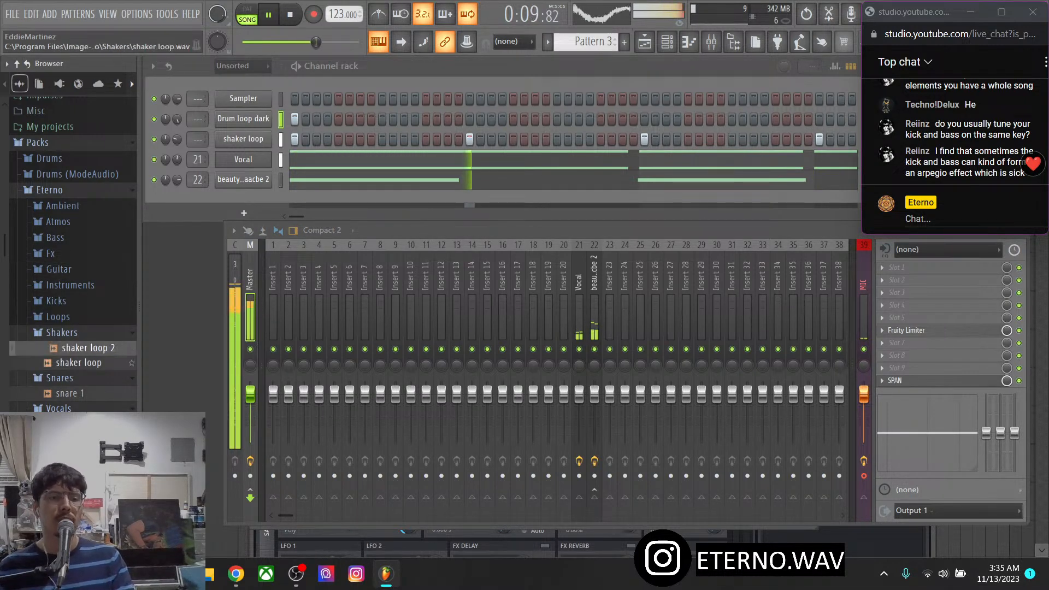
left_click(79, 362)
left_click(82, 348)
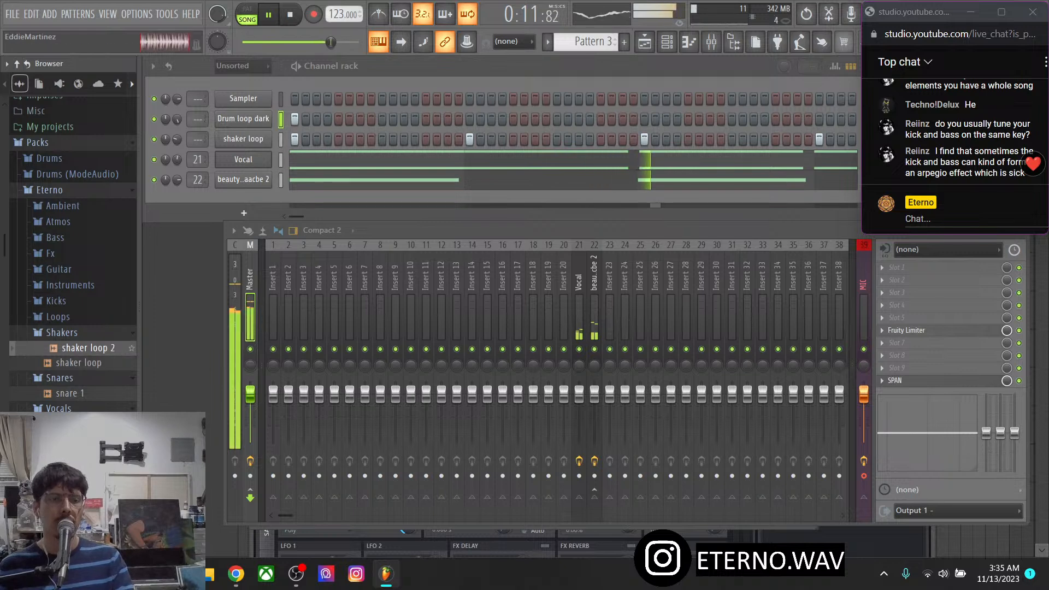
left_click(62, 332)
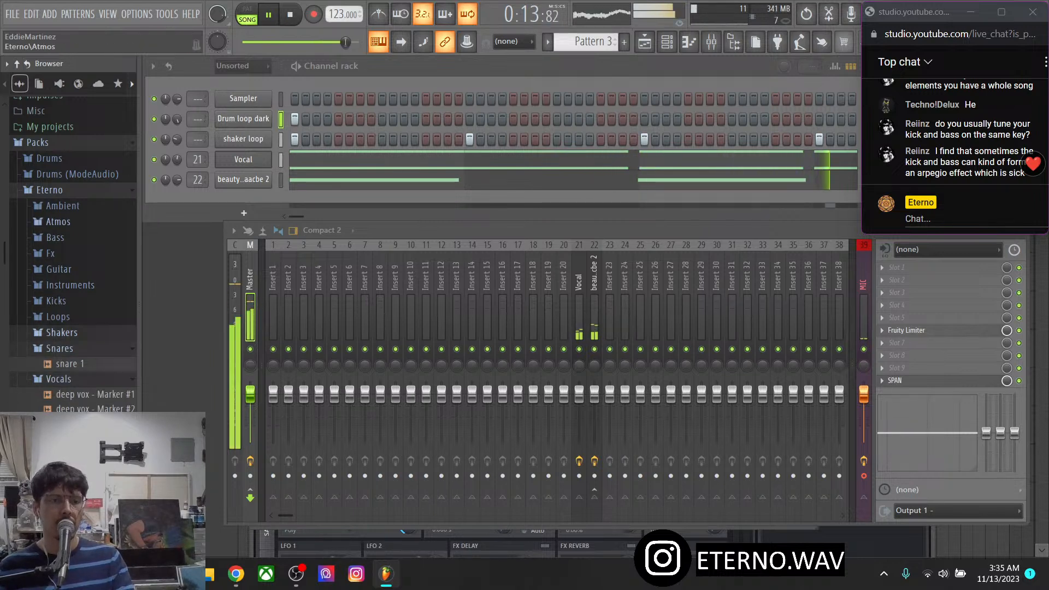
left_click(51, 254)
left_click(83, 298)
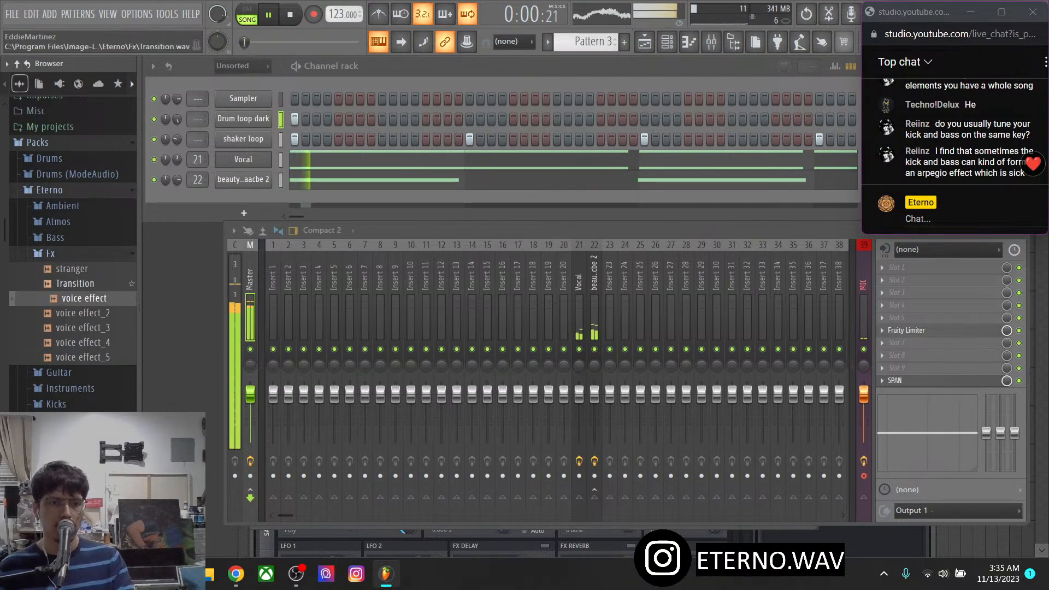
left_click(81, 283)
Add the Transition sample to playlist Track 3 before bar 8, slice it at bar 9 and delete the part beyond
left_click_drag(81, 284, 561, 199)
key("c")
left_click_drag(523, 178, 525, 222)
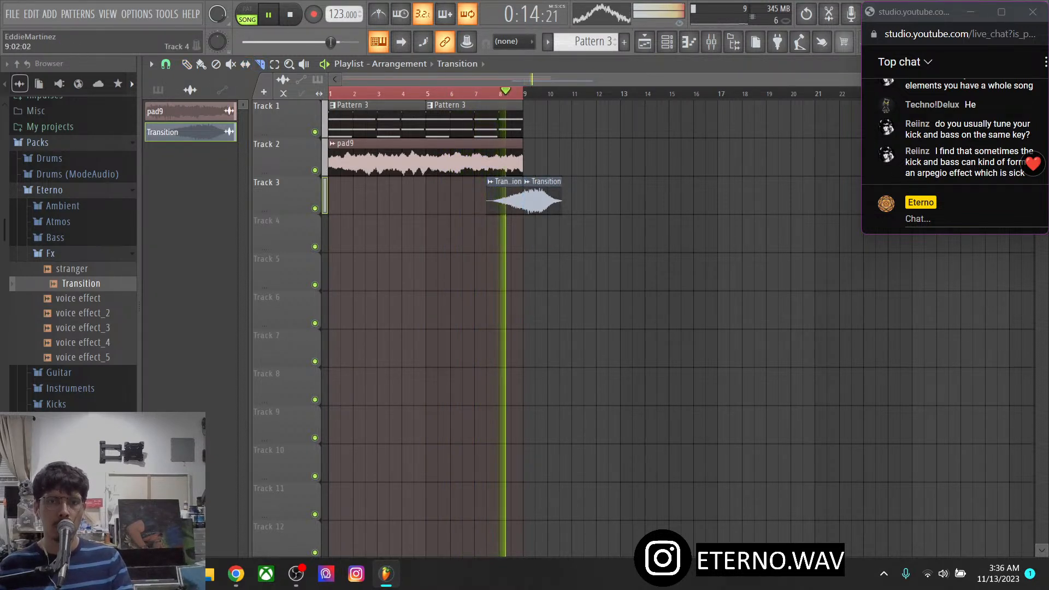
key("p")
right_click(538, 199)
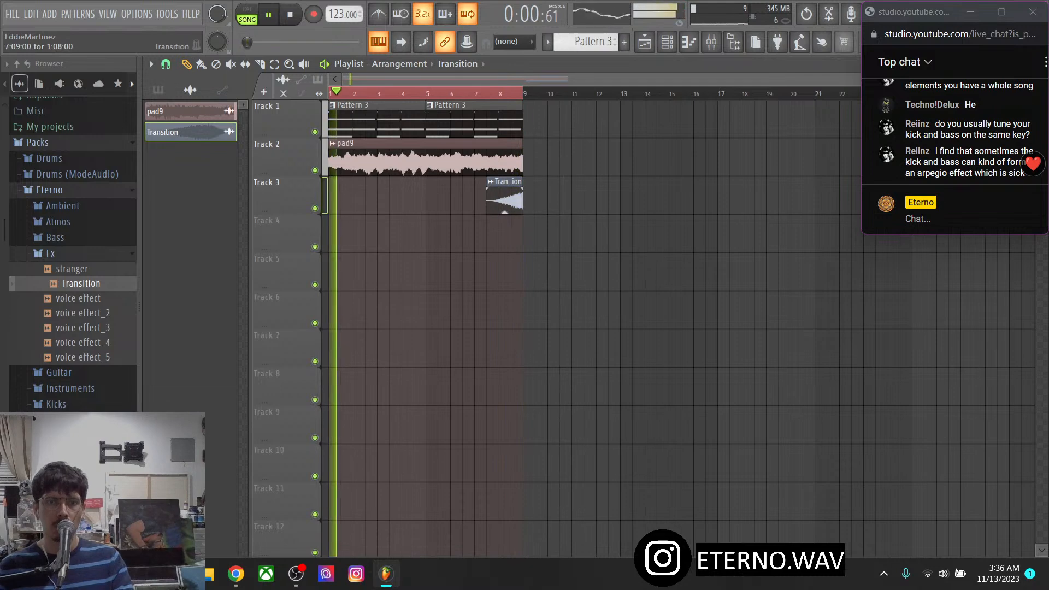
Route the Transition audio channel to mixer track 23 and insert ValhallaSupermassive on it
double_click(504, 210)
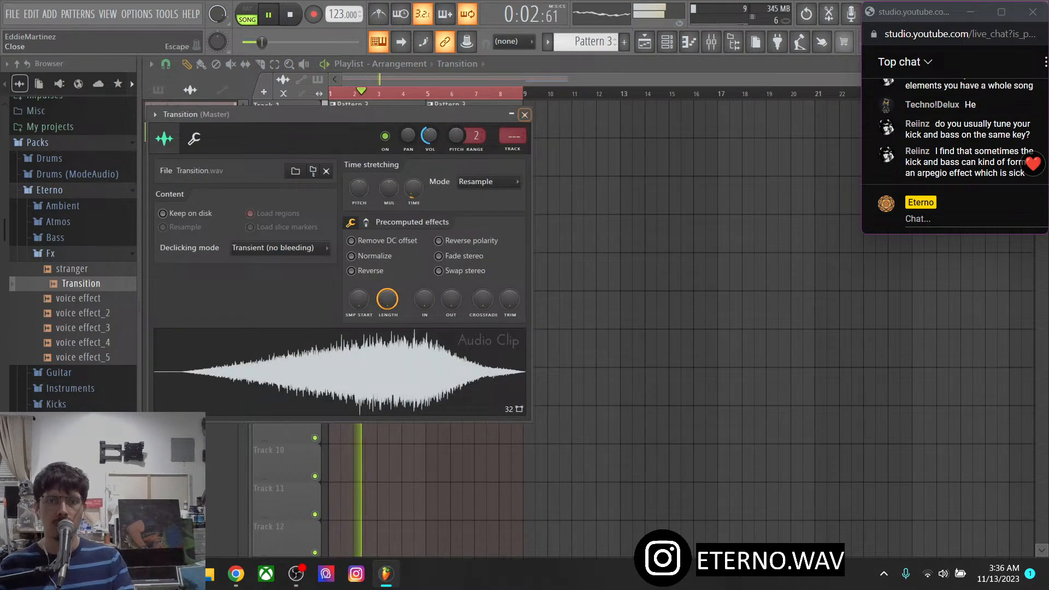
left_click(524, 115)
left_click(666, 42)
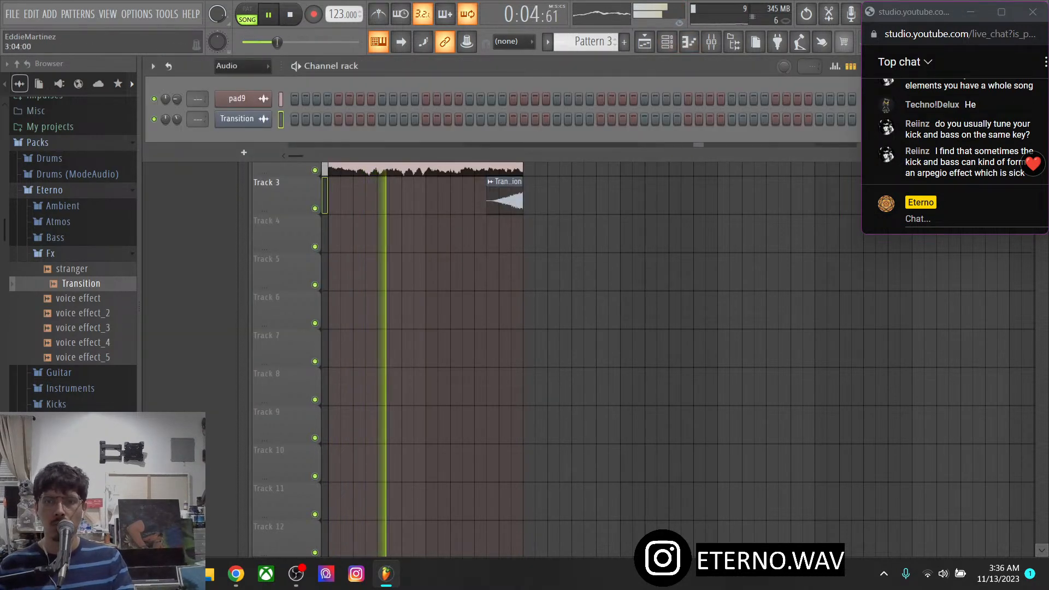
left_click(710, 42)
right_click(612, 273)
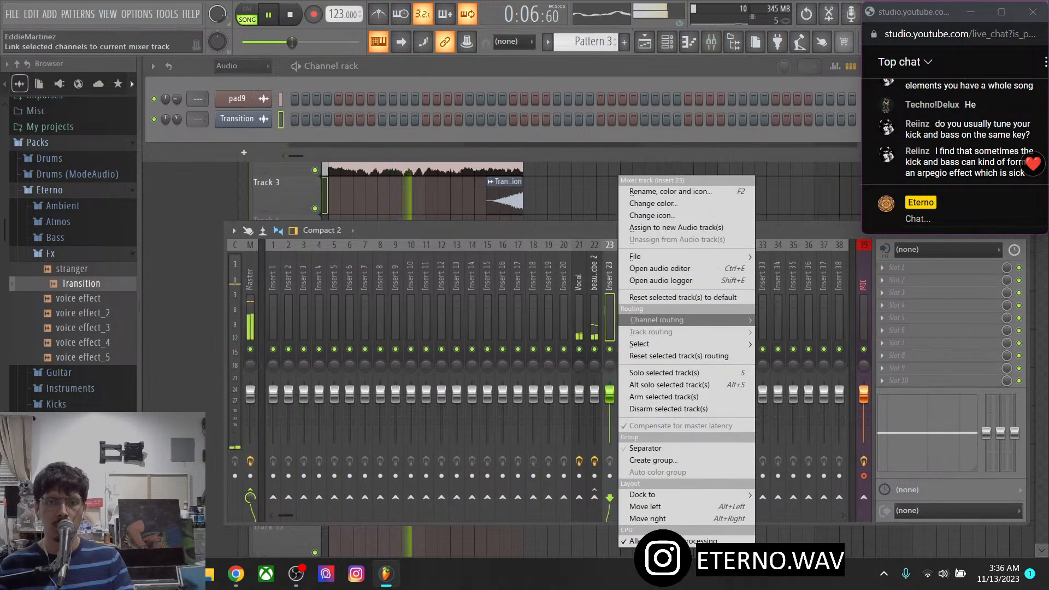
left_click(808, 319)
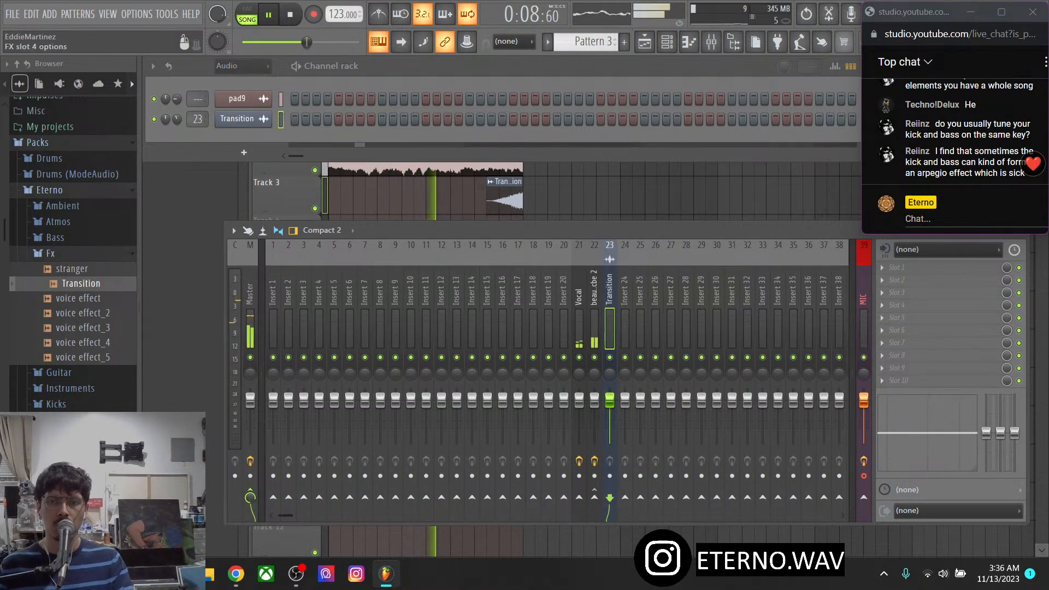
left_click(881, 293)
mouse_move(813, 307)
left_click(732, 452)
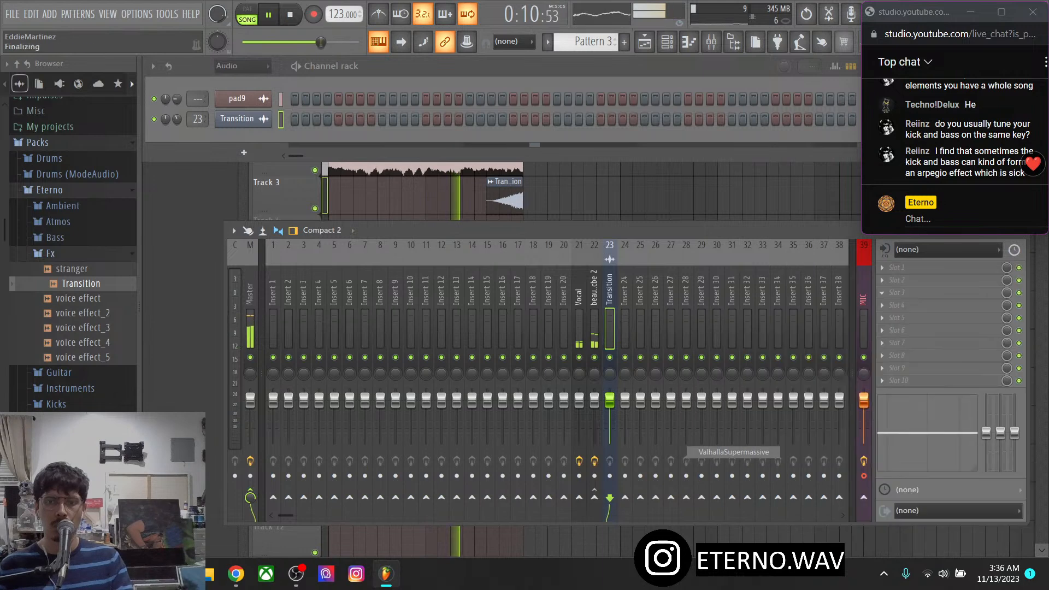
Set ValhallaSupermassive's delay to 415.4 ms and its warp to 17.3 %
left_click_drag(354, 289, 356, 253)
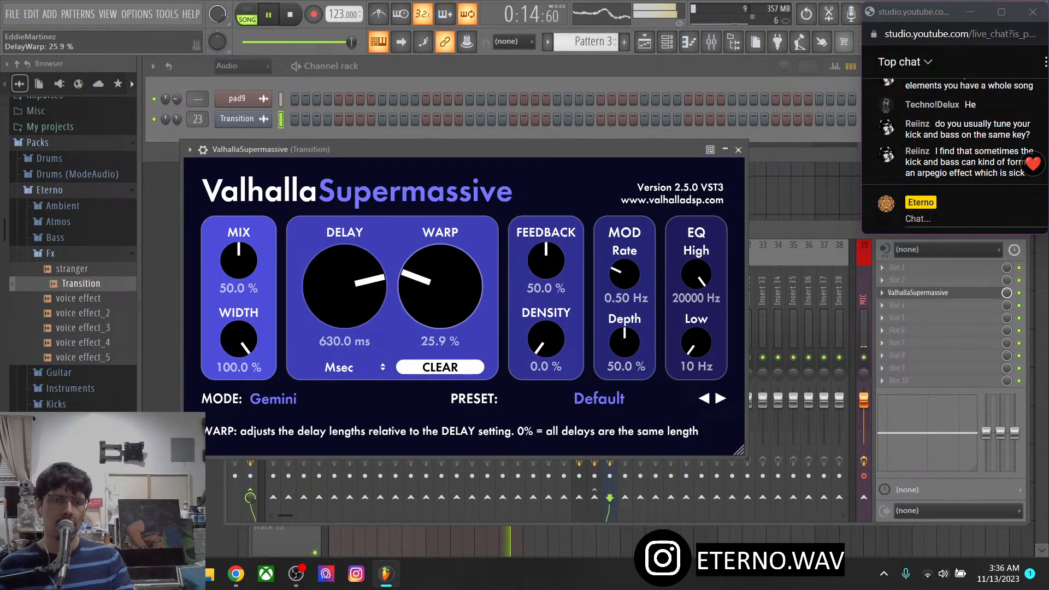
left_click_drag(440, 262, 441, 267)
left_click(646, 132)
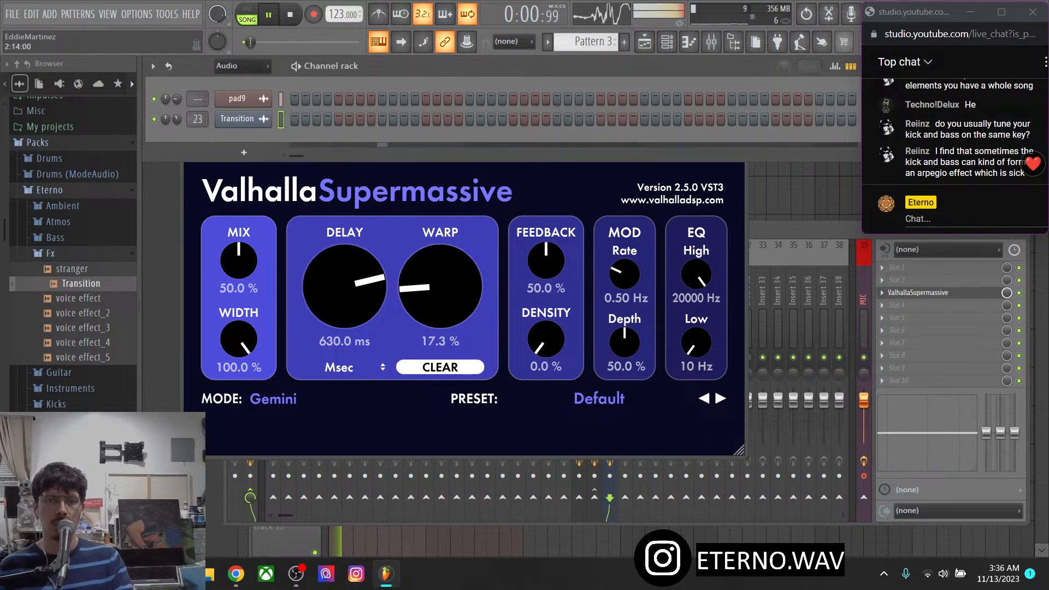
left_click_drag(344, 287, 345, 298)
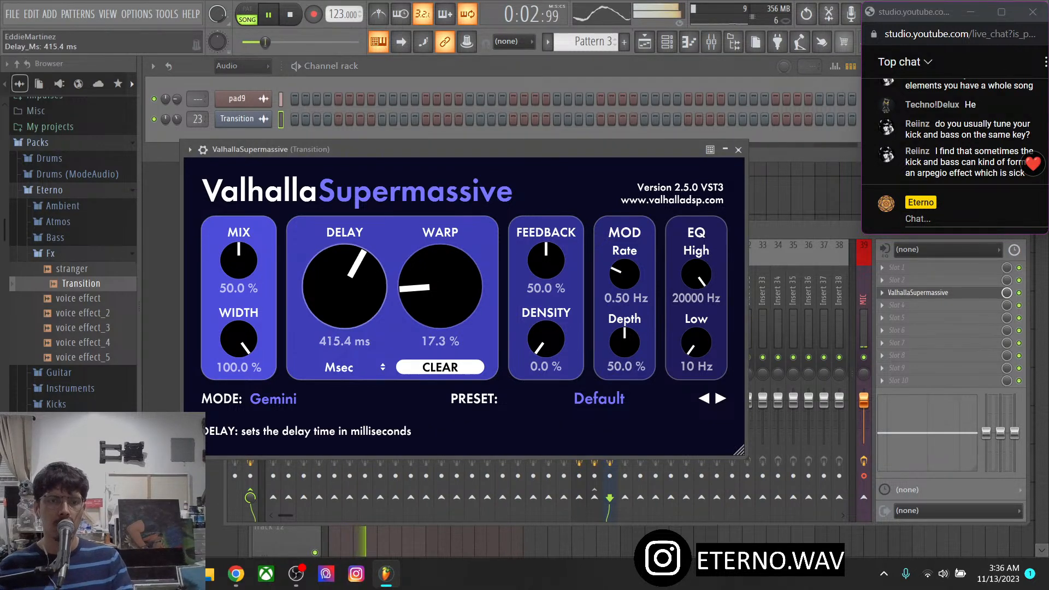
Stretch the Transition clip on Track 3 to about bar 11, slice it at bar 9 and delete the part beyond
left_click(237, 119)
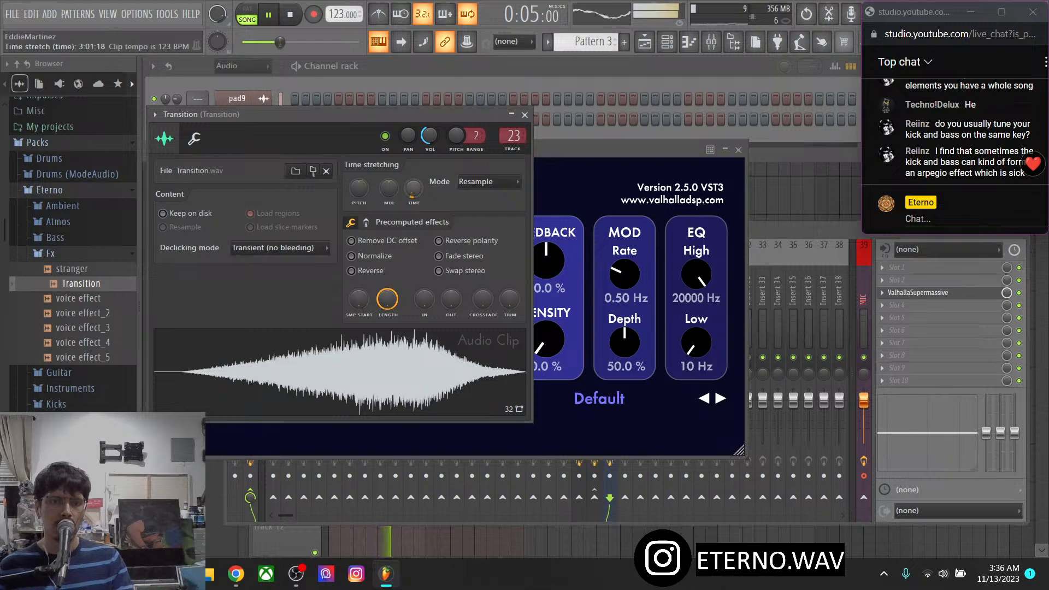
left_click(644, 42)
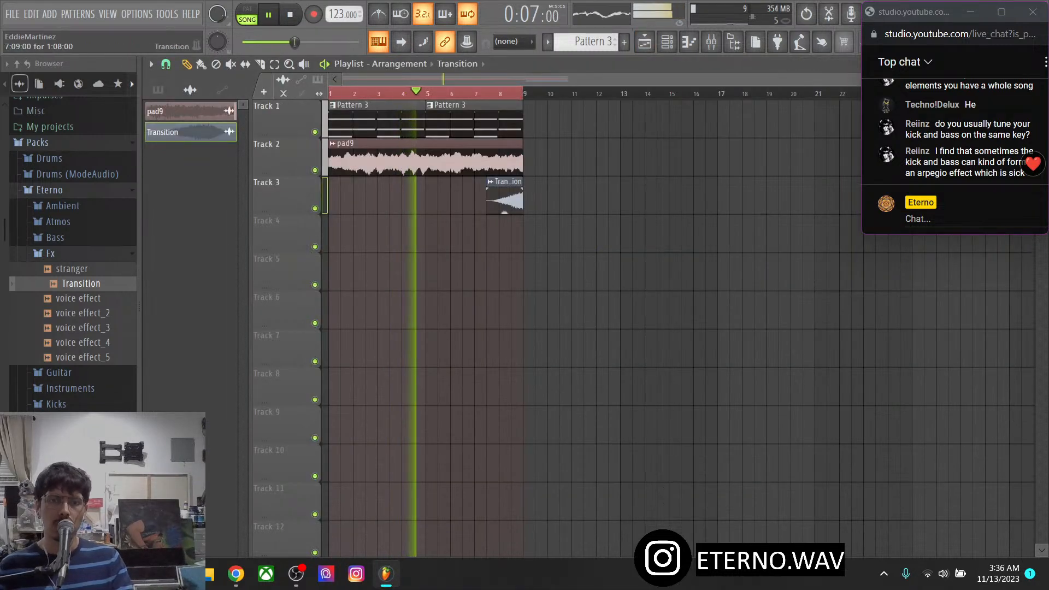
left_click_drag(522, 201, 570, 201)
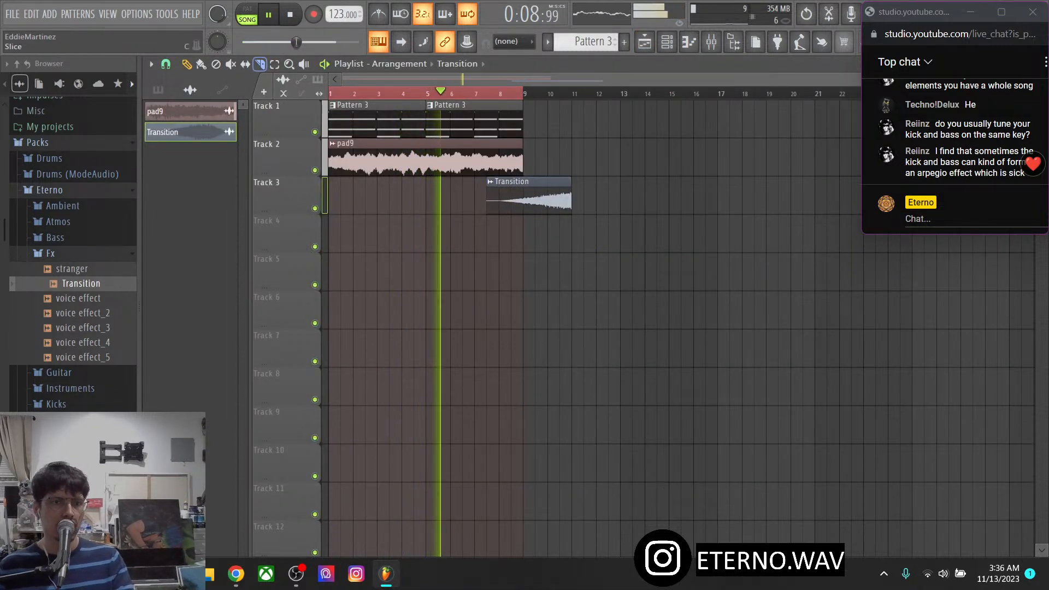
left_click_drag(523, 214, 524, 178)
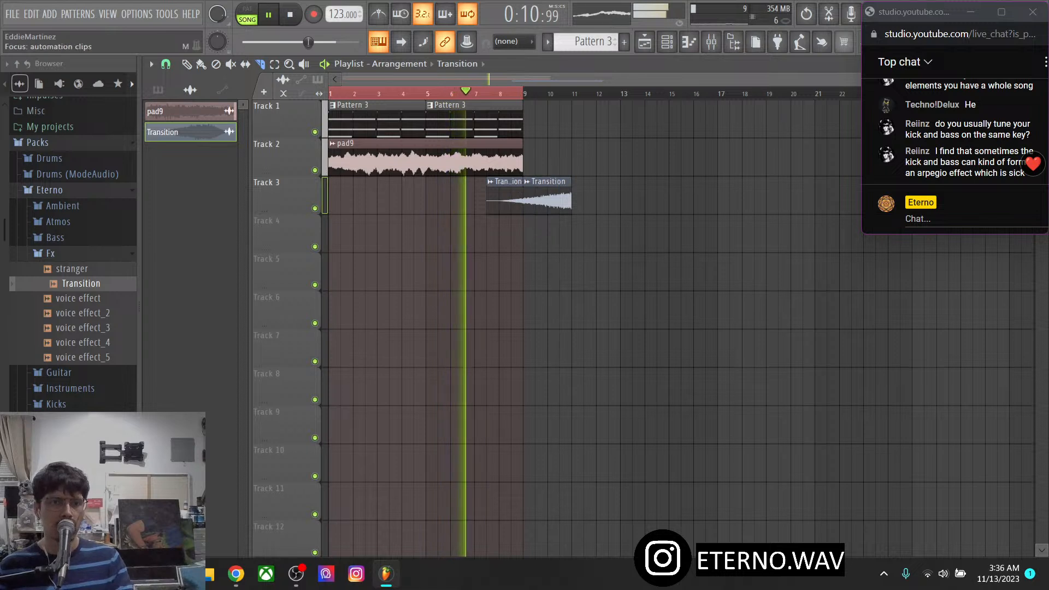
left_click(187, 65)
right_click(547, 199)
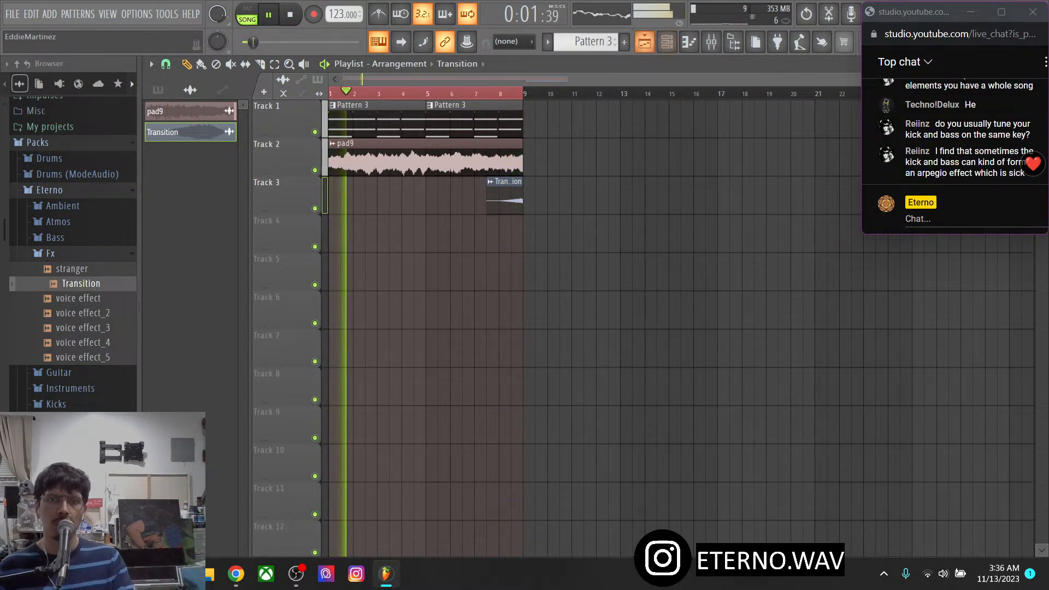
Filter the channel rack to the Unsorted channels and mute Drum loop dark
left_click(666, 42)
left_click(243, 66)
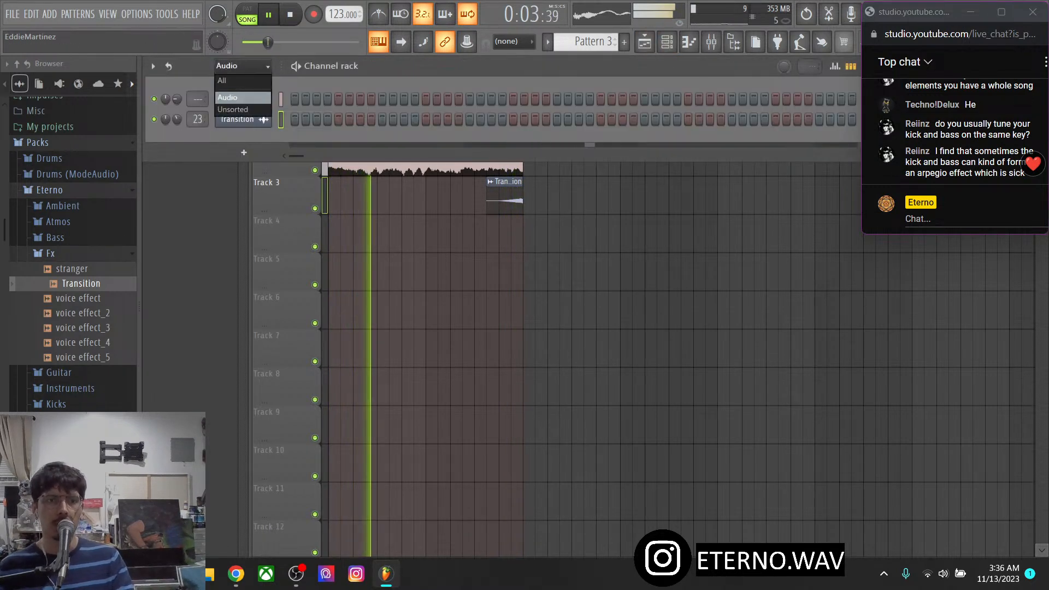
left_click(235, 109)
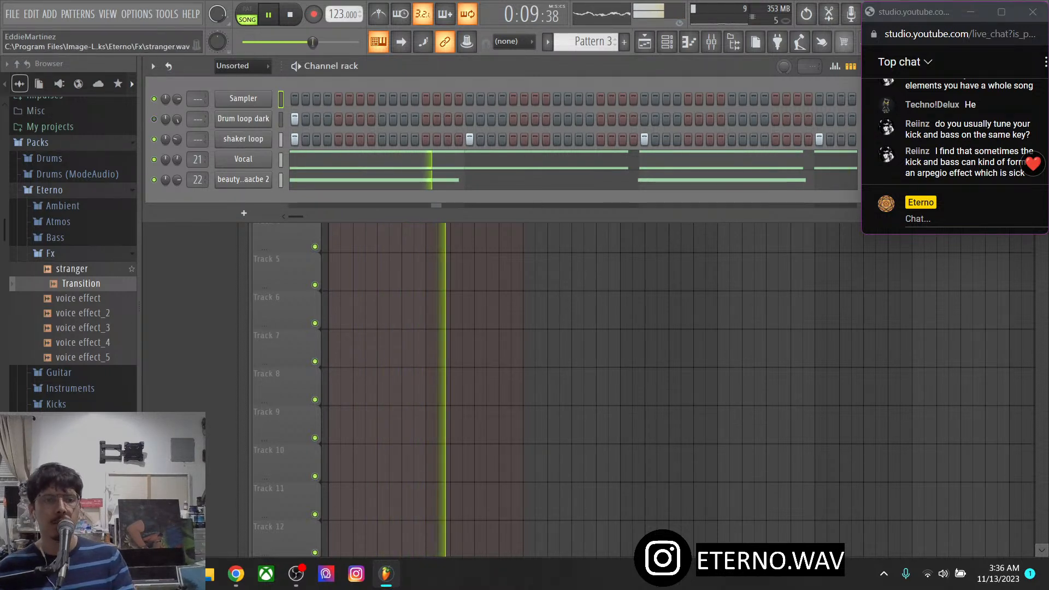
Audition the deep vox samples in the Eterno Vocals folder and add deep vox - Marker #7 as a new channel
left_click(51, 253)
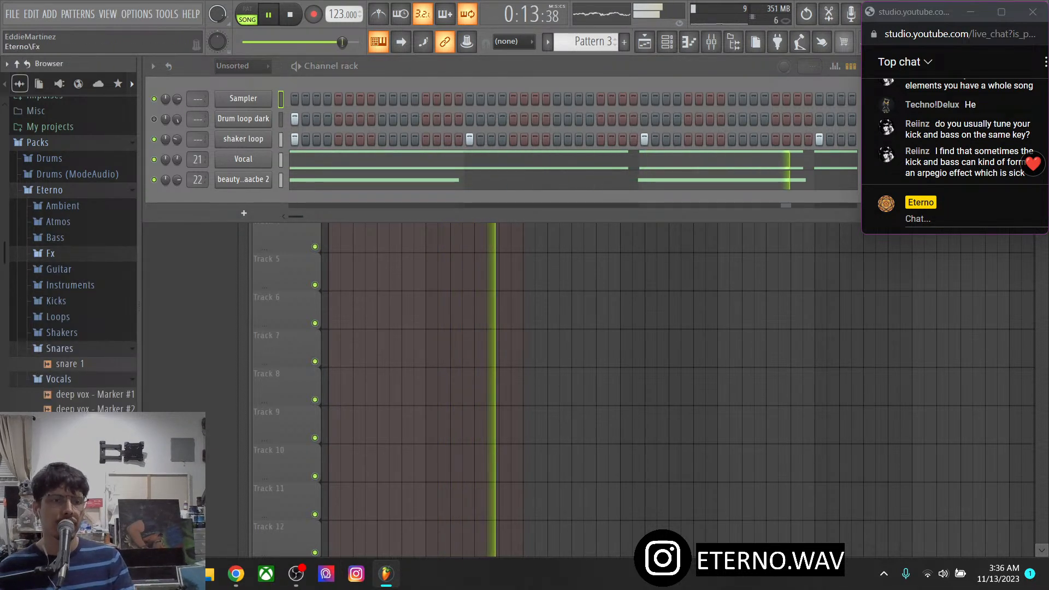
scroll(71, 273, "down", 2)
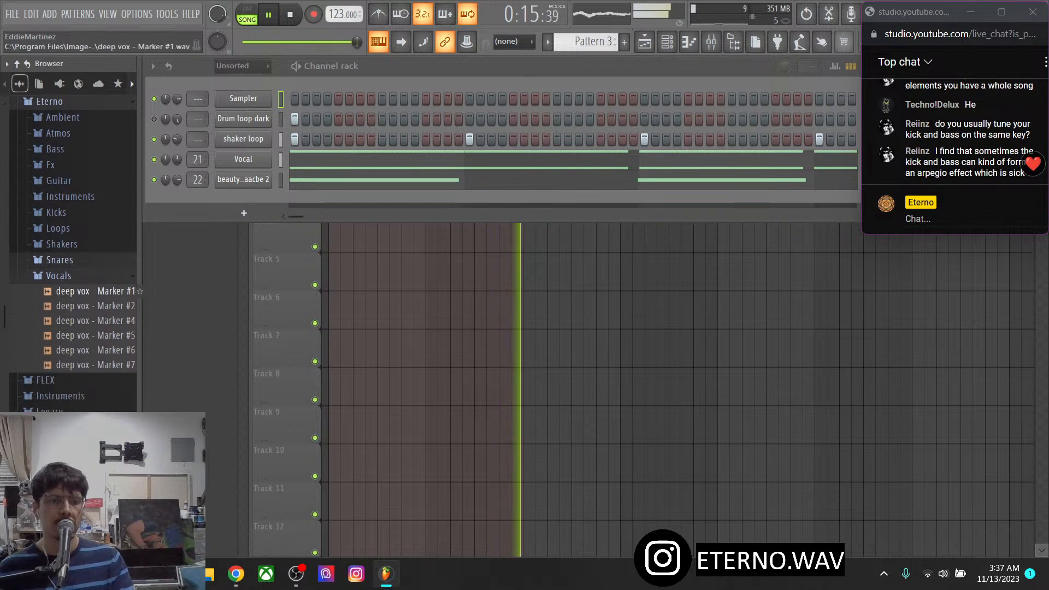
left_click(98, 306)
left_click(96, 321)
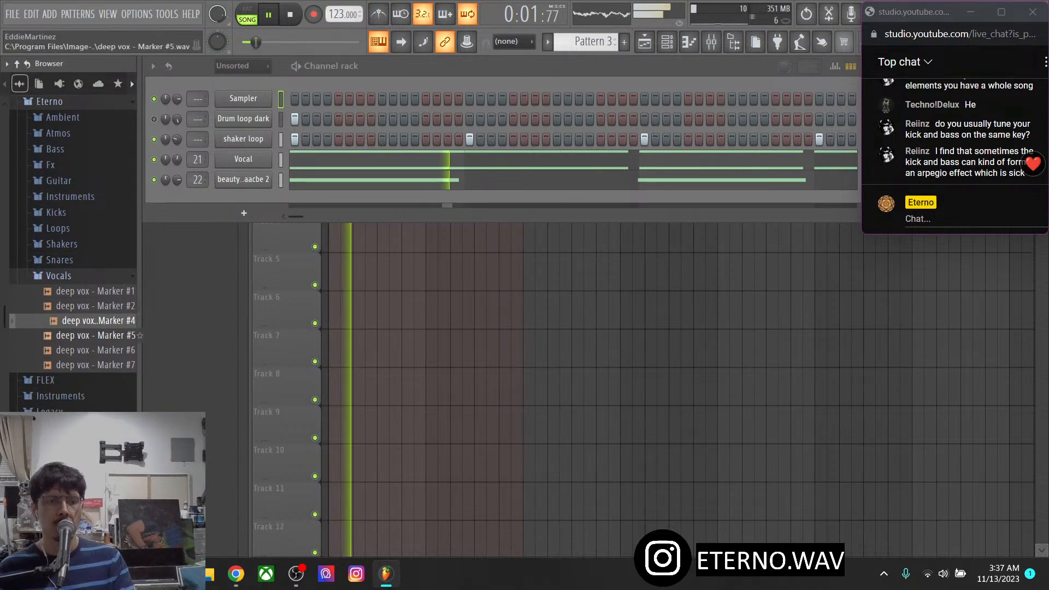
left_click(98, 335)
left_click(98, 350)
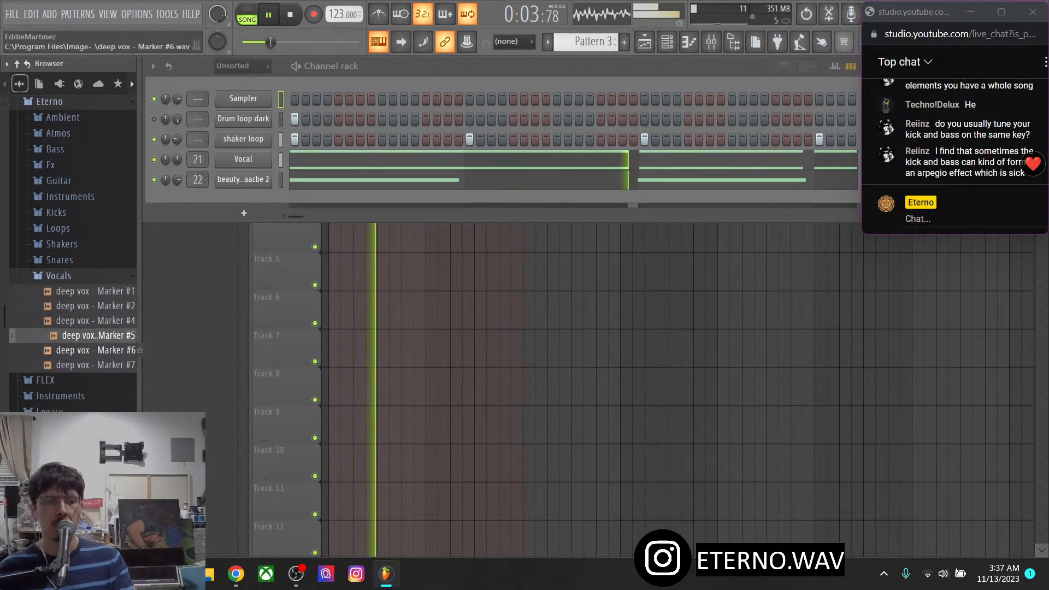
mouse_move(96, 364)
left_mouse_down()
mouse_move(218, 262)
mouse_move(243, 218)
left_mouse_up()
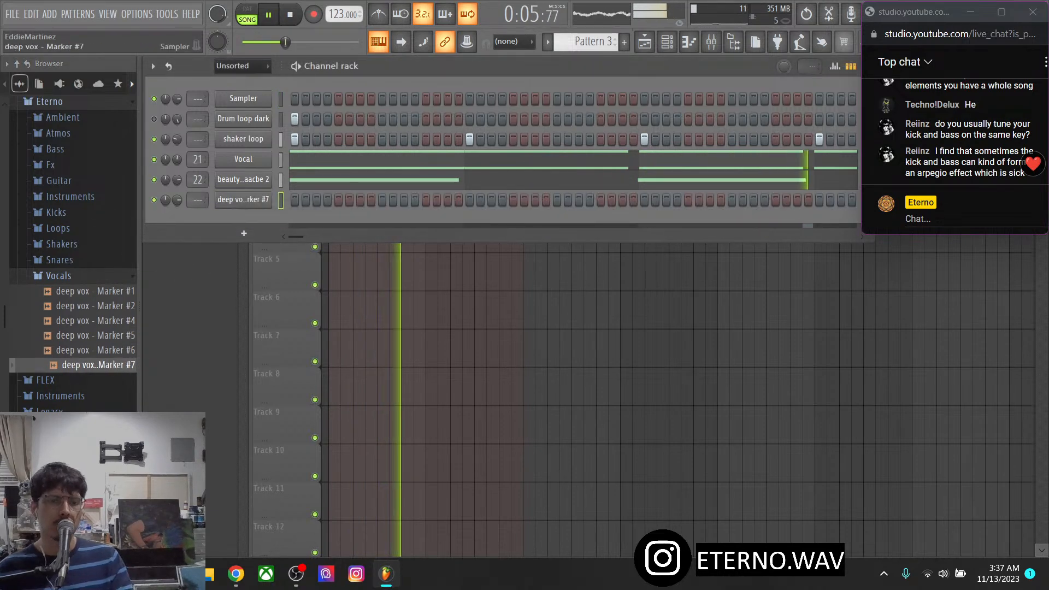
Shape the deep vox - Marker #7 volume envelope with minimum attack, decay and sustain and a raised hold
left_click(243, 200)
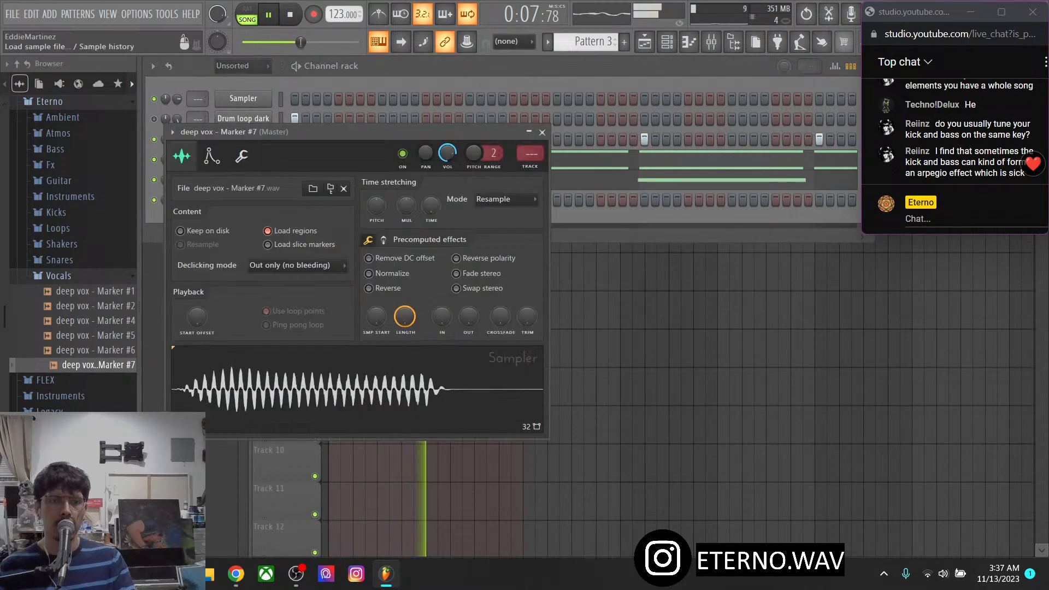
left_click(212, 156)
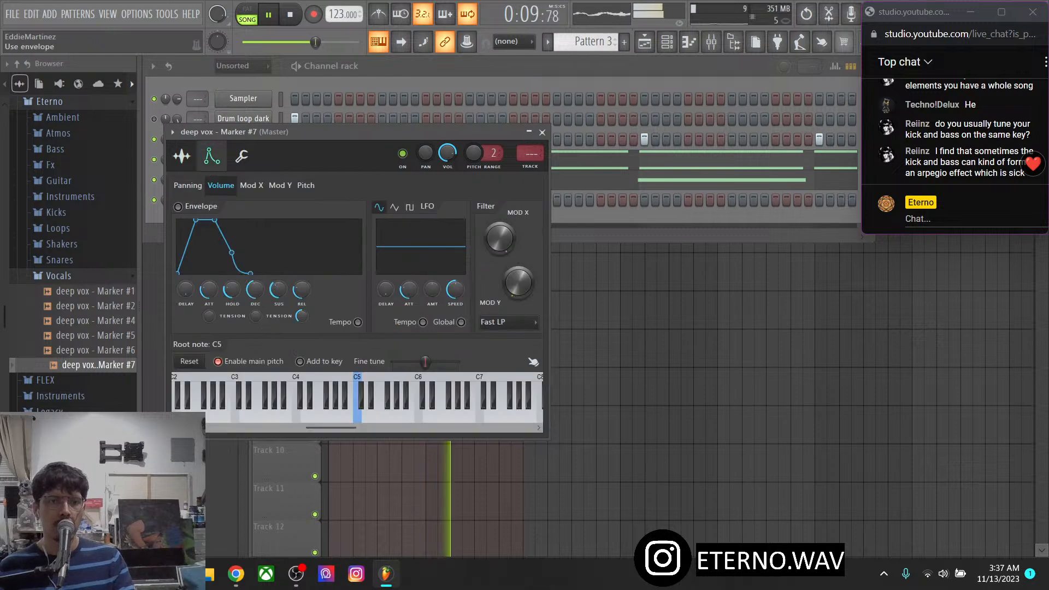
left_click_drag(208, 290, 208, 333)
left_click_drag(232, 290, 255, 333)
left_click_drag(278, 289, 278, 328)
Record a four-bar melody of short C5, G5, D#5 and D5 notes on deep vox - Marker #7 and review it in the piano roll
key("z")
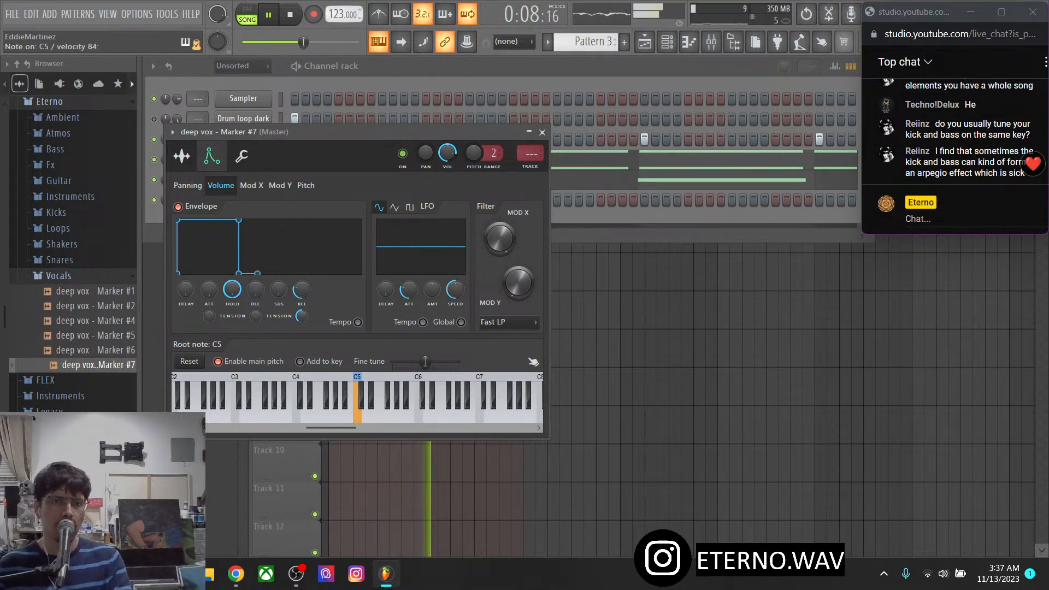
key("F6")
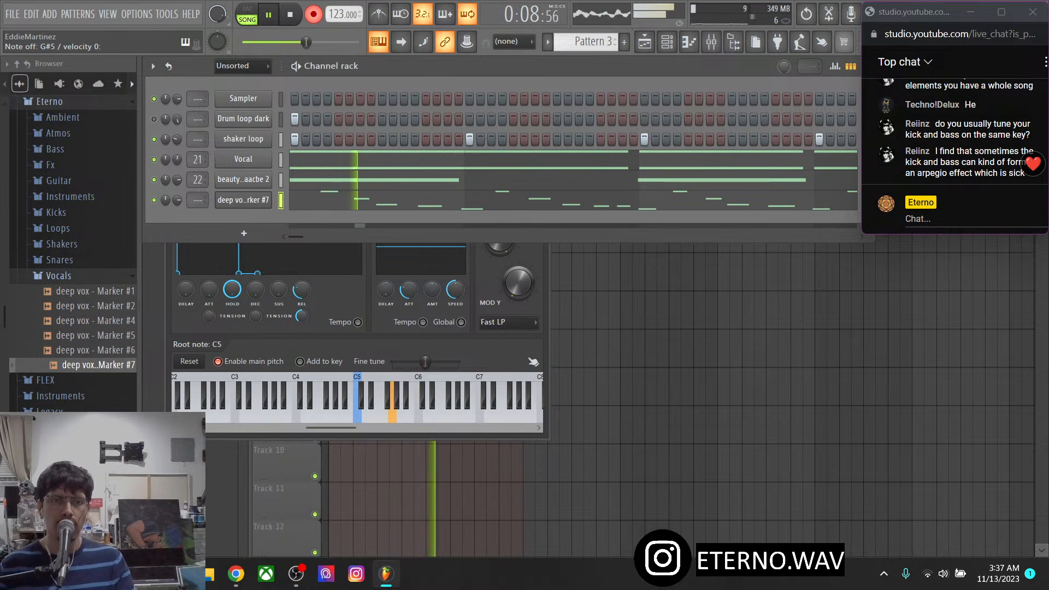
left_click(317, 200)
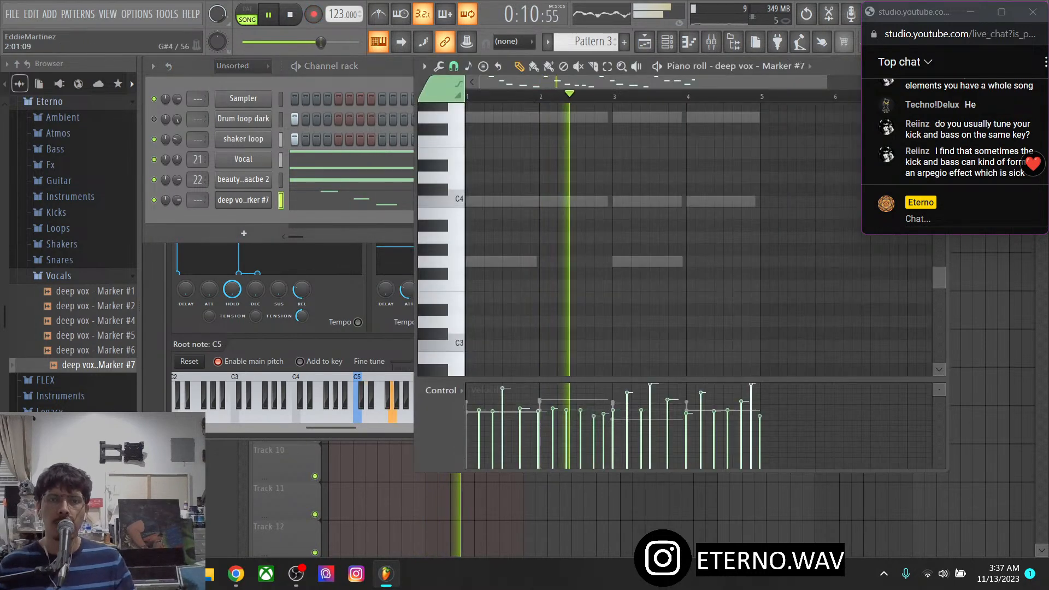
scroll(501, 96, "down", 3)
scroll(535, 240, "up", 4)
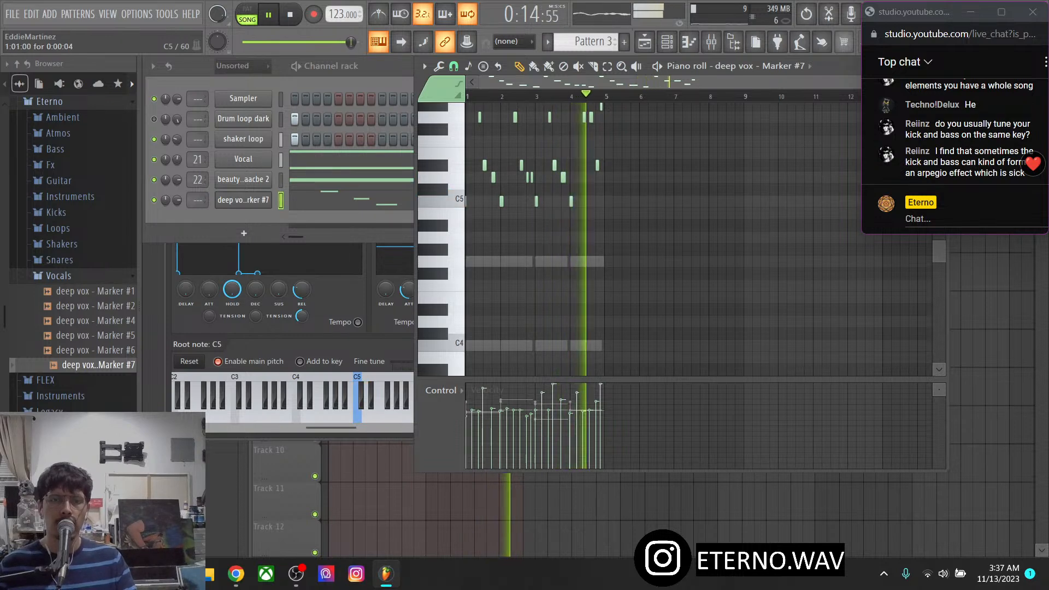
scroll(501, 96, "up", 3)
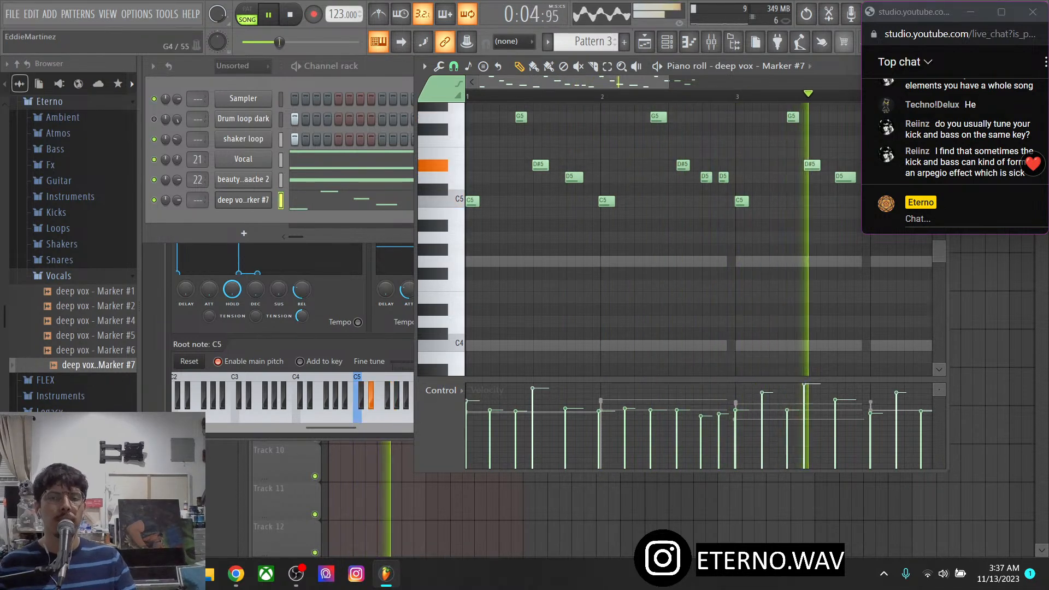
Route the deep vox - Marker #7 channel to mixer track 25
left_click(350, 66)
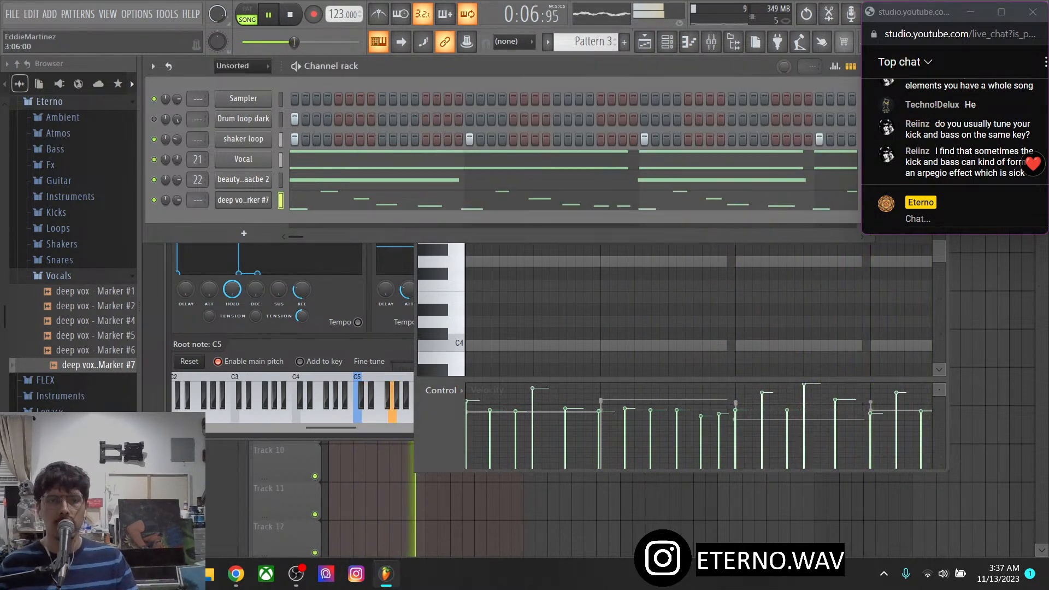
left_click(710, 42)
right_click(640, 305)
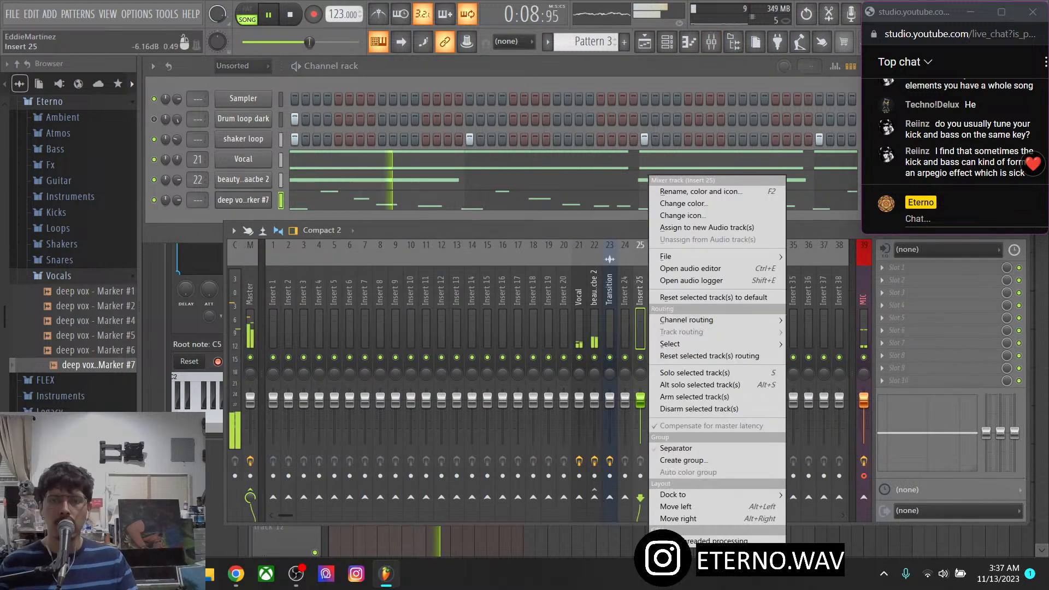
mouse_move(710, 319)
left_click(859, 319)
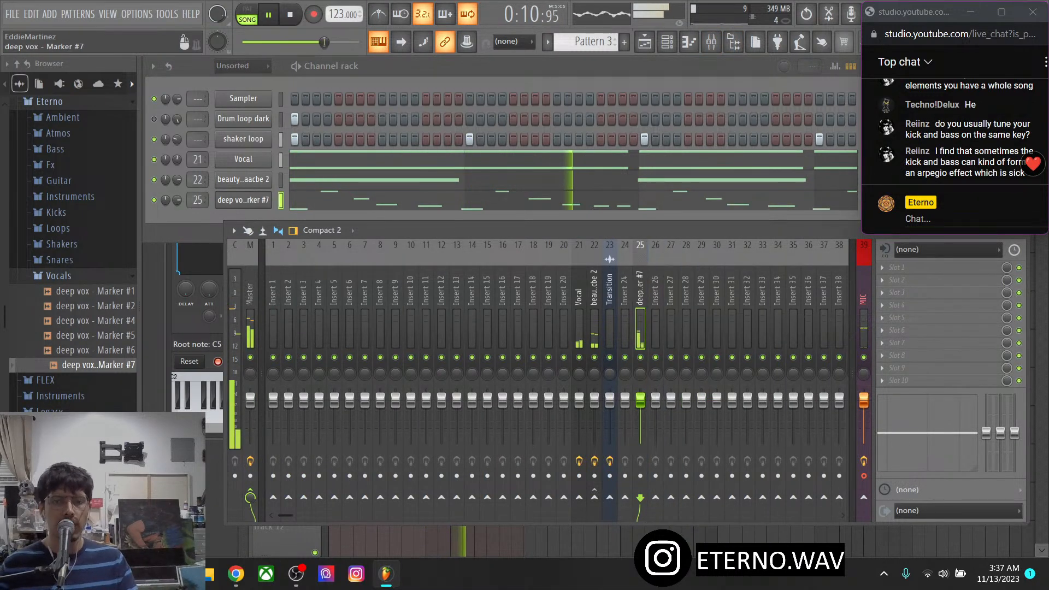
Insert Fruity Delay 3 in slot 2 of the deep vox mixer track and lower its feedback level
left_click(881, 279)
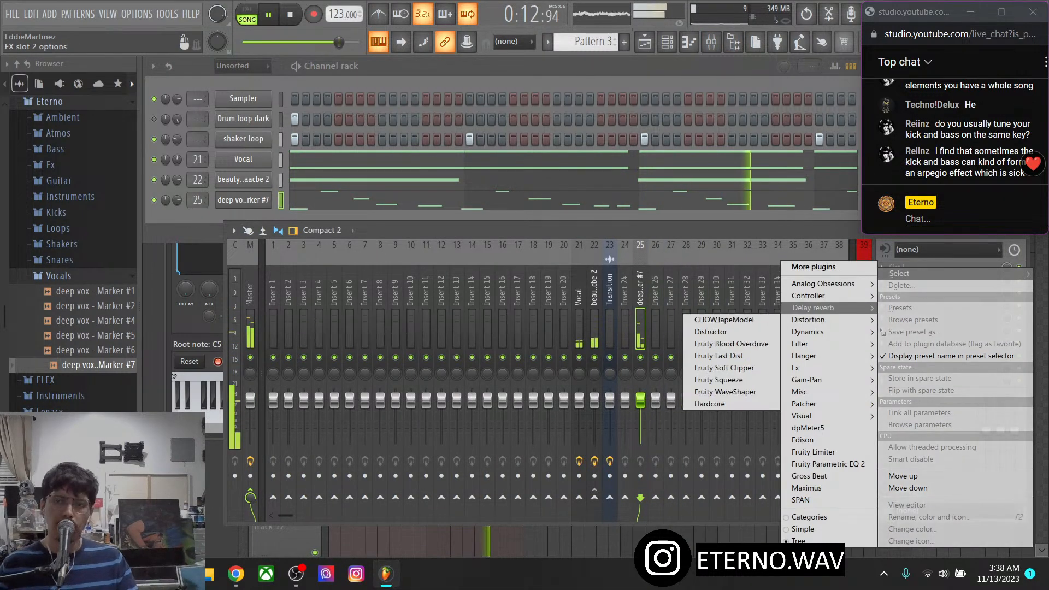
left_click(721, 344)
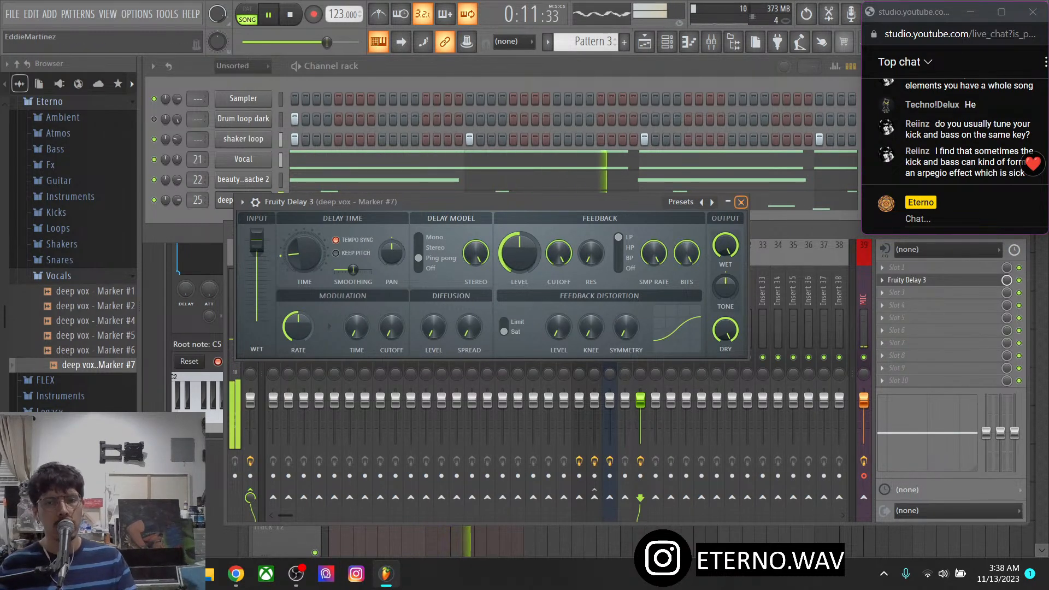
left_click_drag(519, 259, 519, 269)
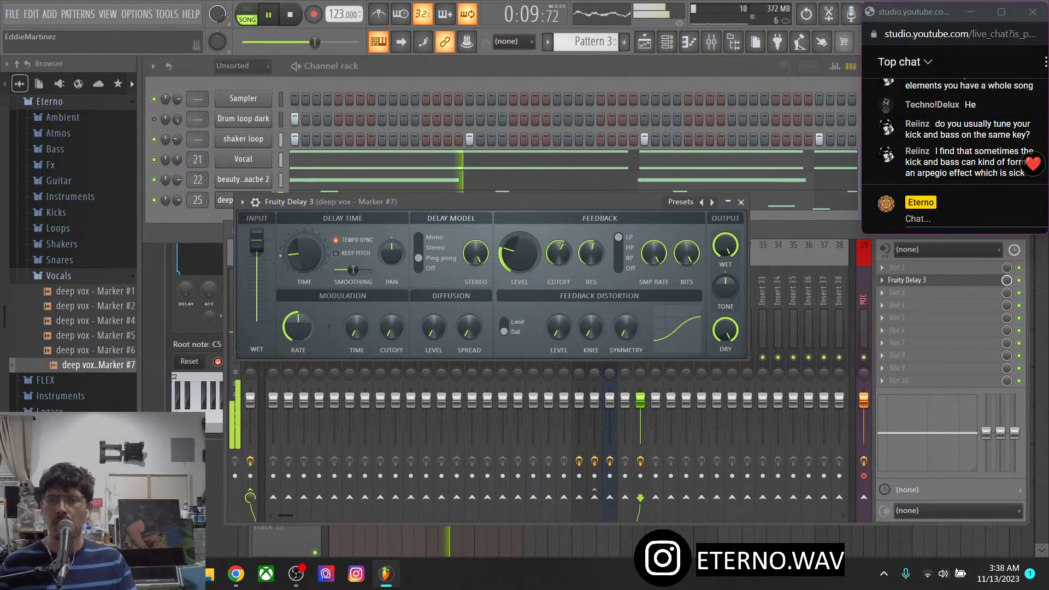
left_click(740, 202)
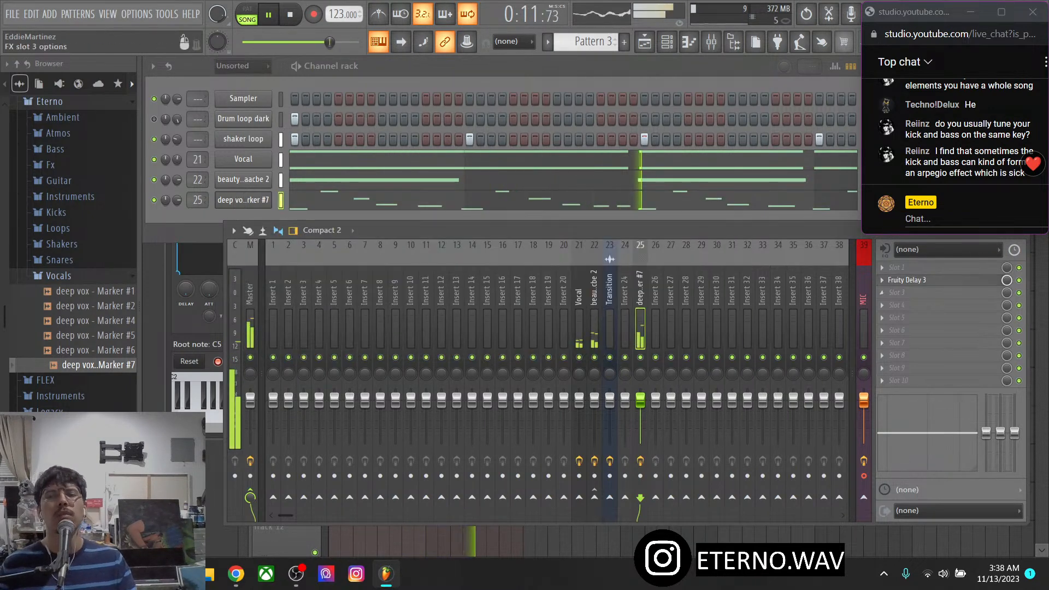
Try Hyper Chorus in slot 3 of the deep vox mixer track, auditioning its presets up to Mild chorus
left_click(899, 293)
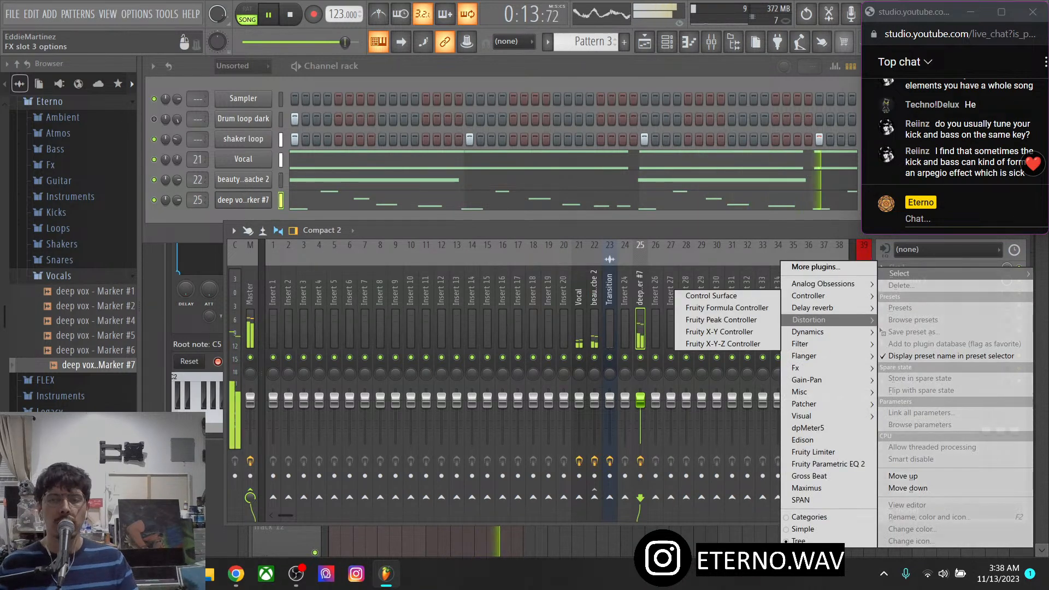
mouse_move(805, 355)
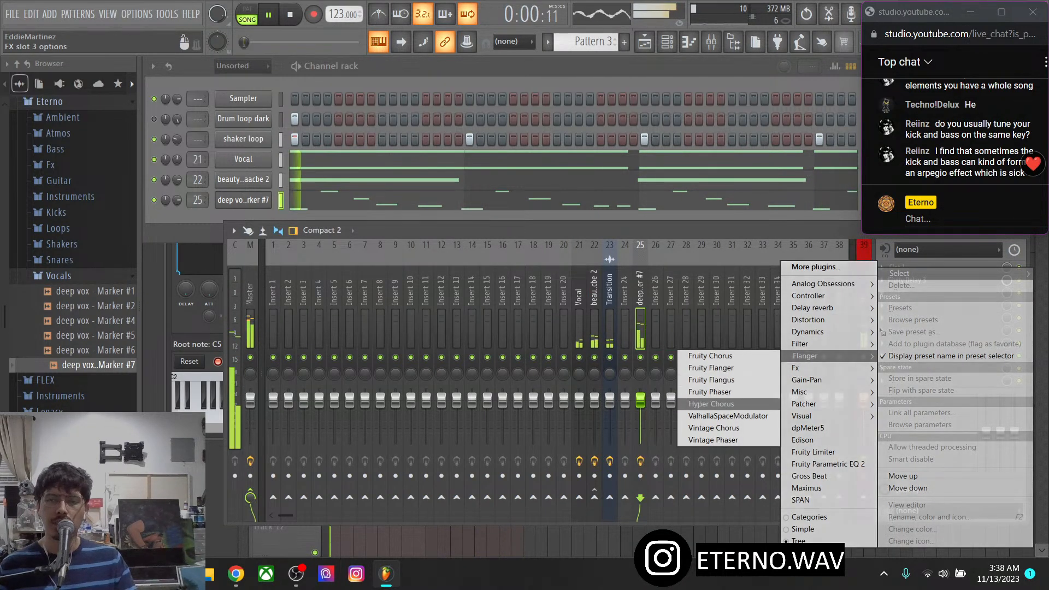
left_click(710, 404)
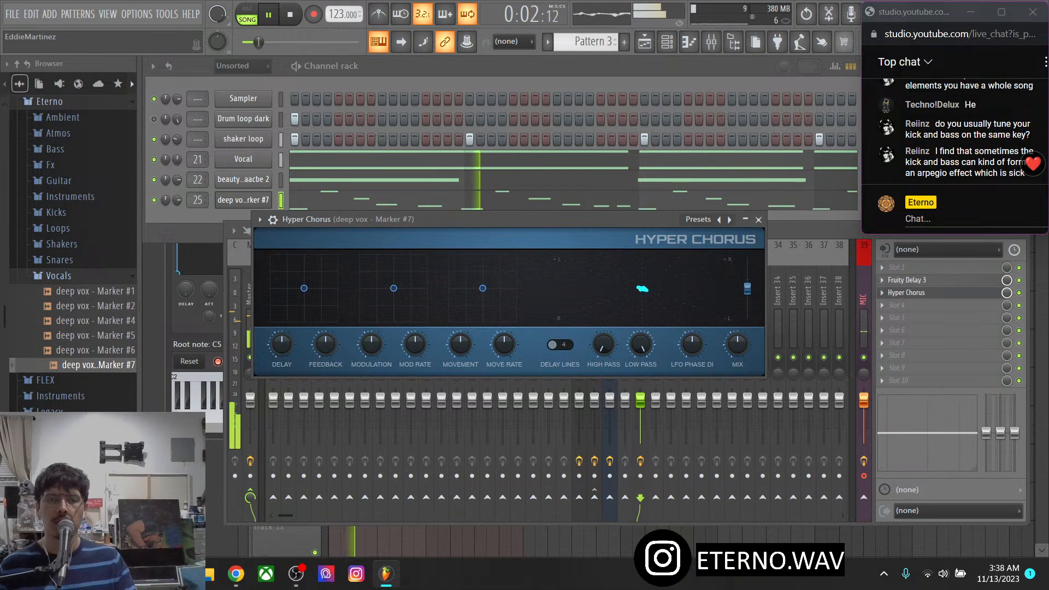
left_click(729, 219)
left_click(729, 220)
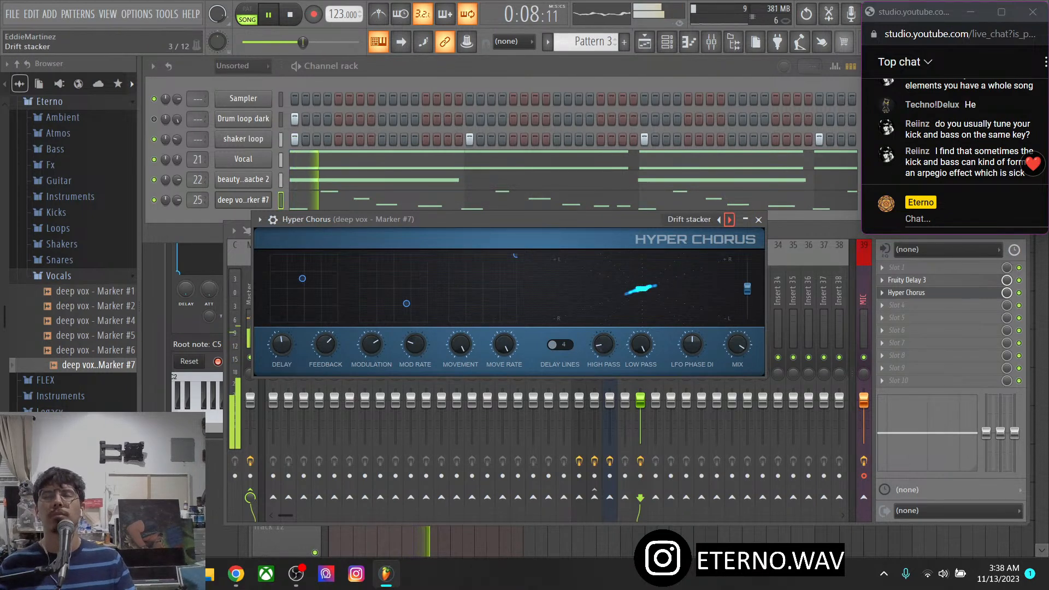
left_click(729, 220)
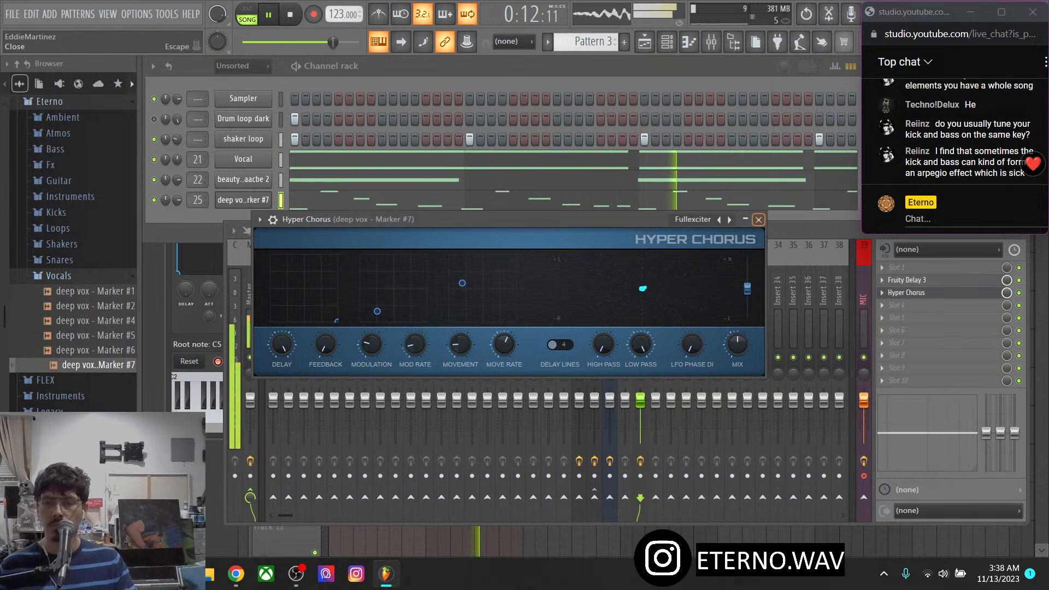
left_click(729, 219)
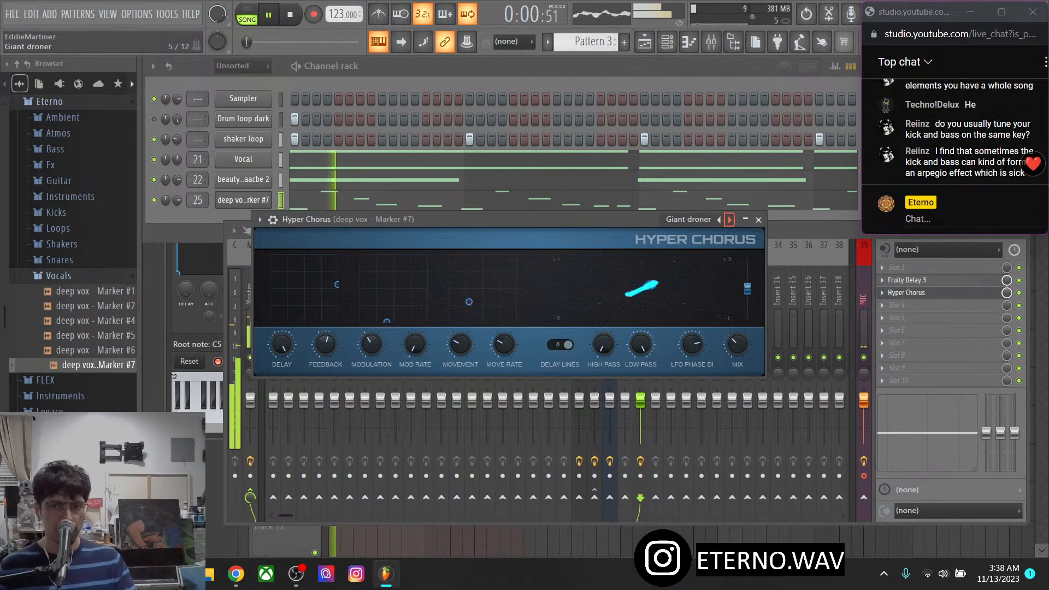
left_click(730, 220)
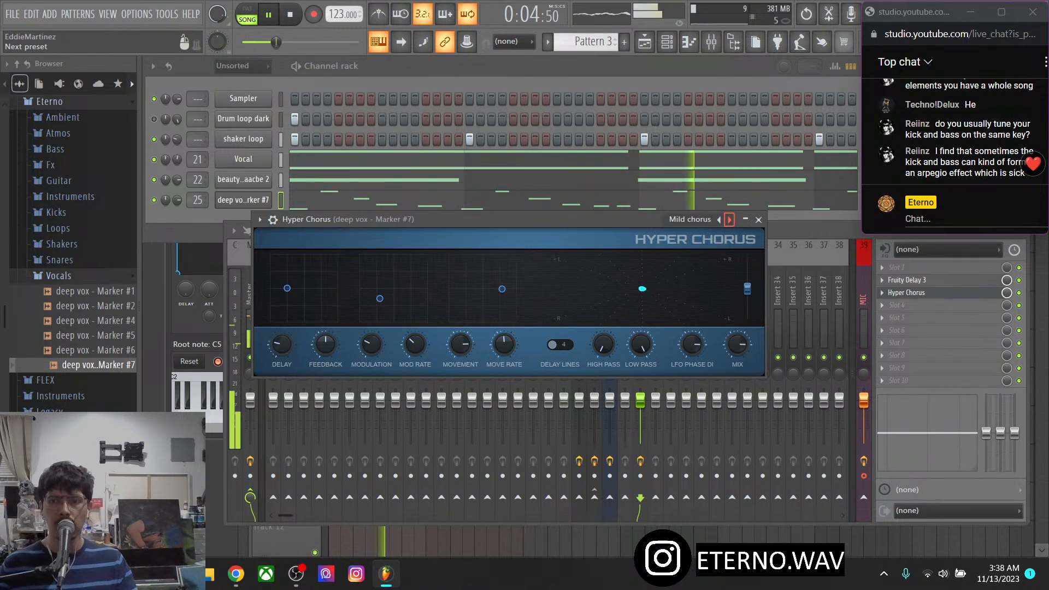
left_click(758, 219)
Replace the Hyper Chorus in slot 3 with Vintage Phaser and choose its Deep cycle preset
left_click(881, 292)
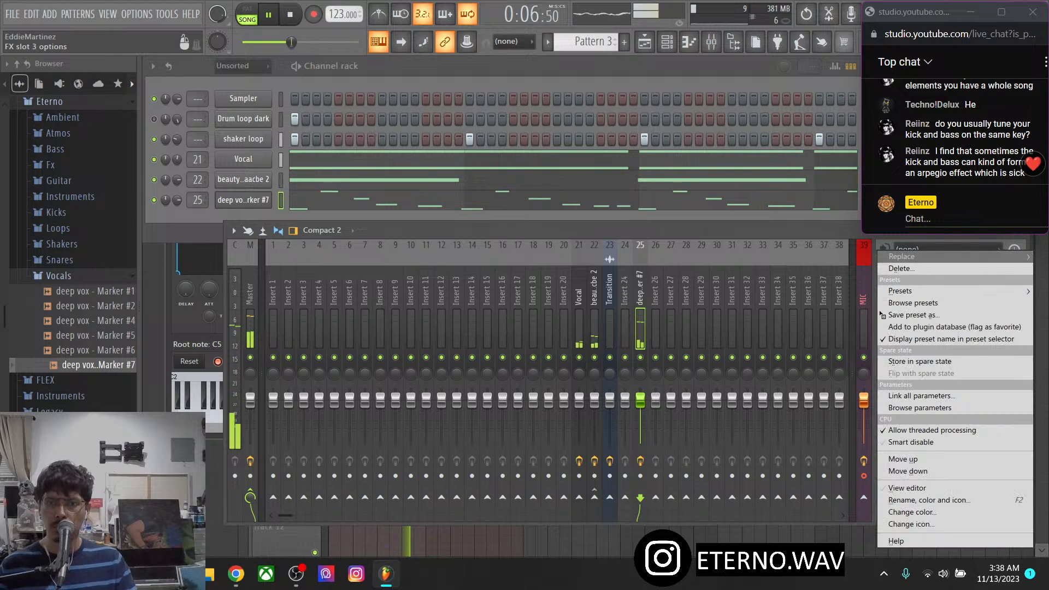
mouse_move(901, 257)
mouse_move(805, 346)
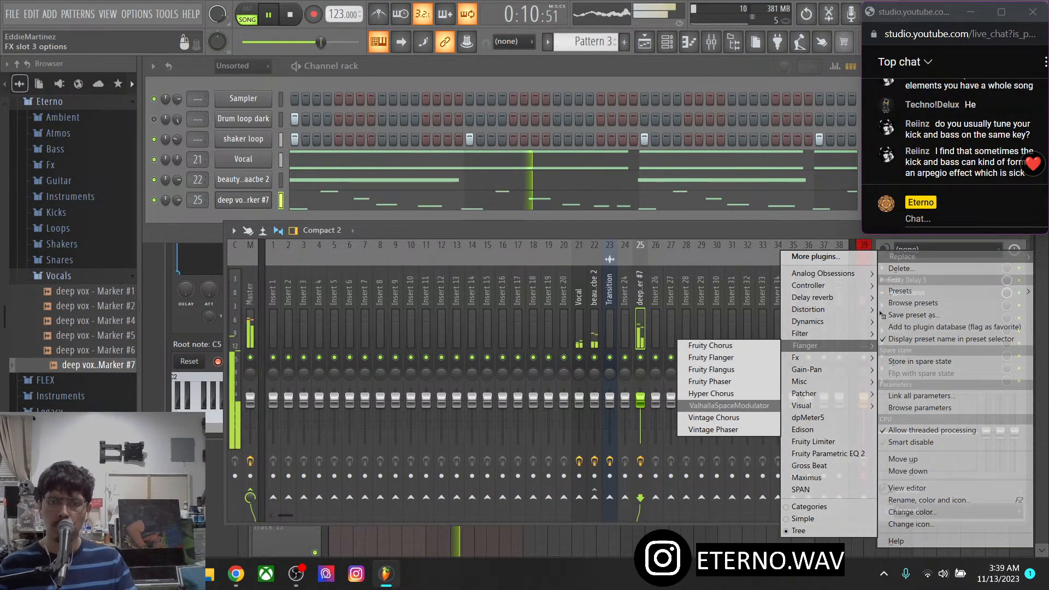
left_click(713, 429)
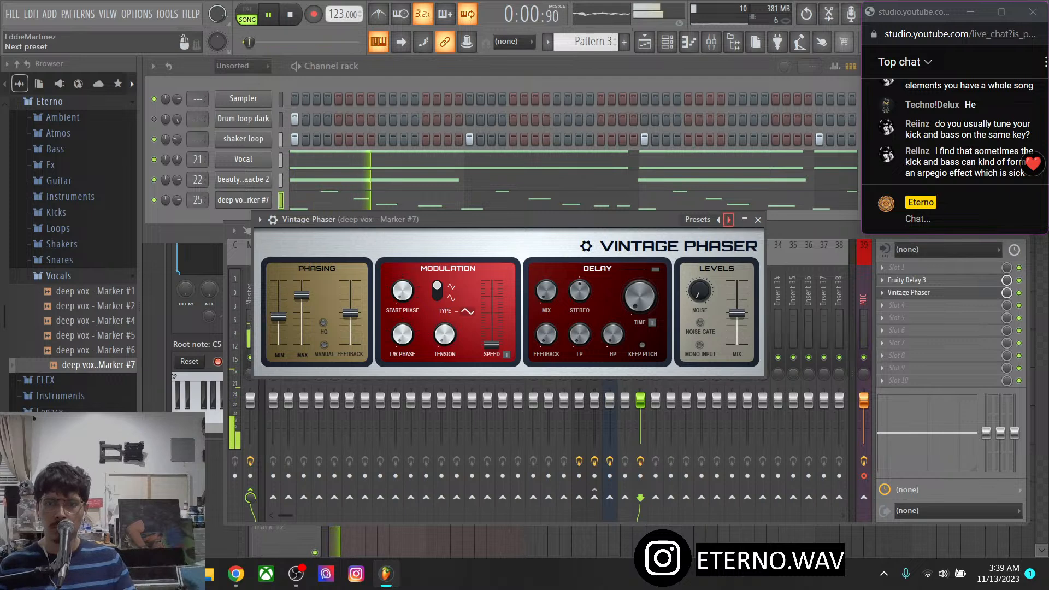
left_click(728, 219)
left_click(728, 219)
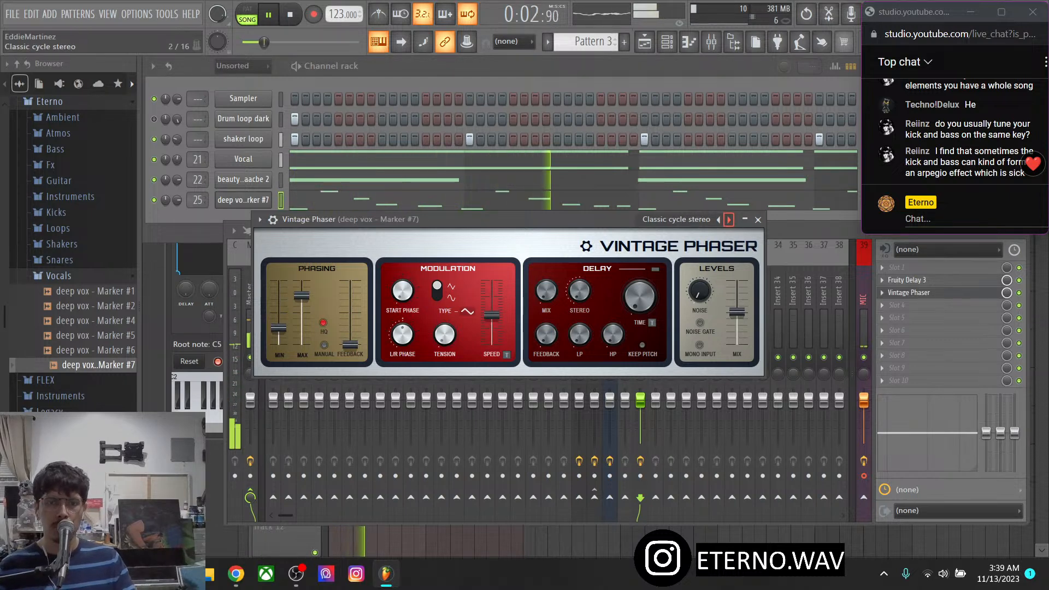
left_click(729, 219)
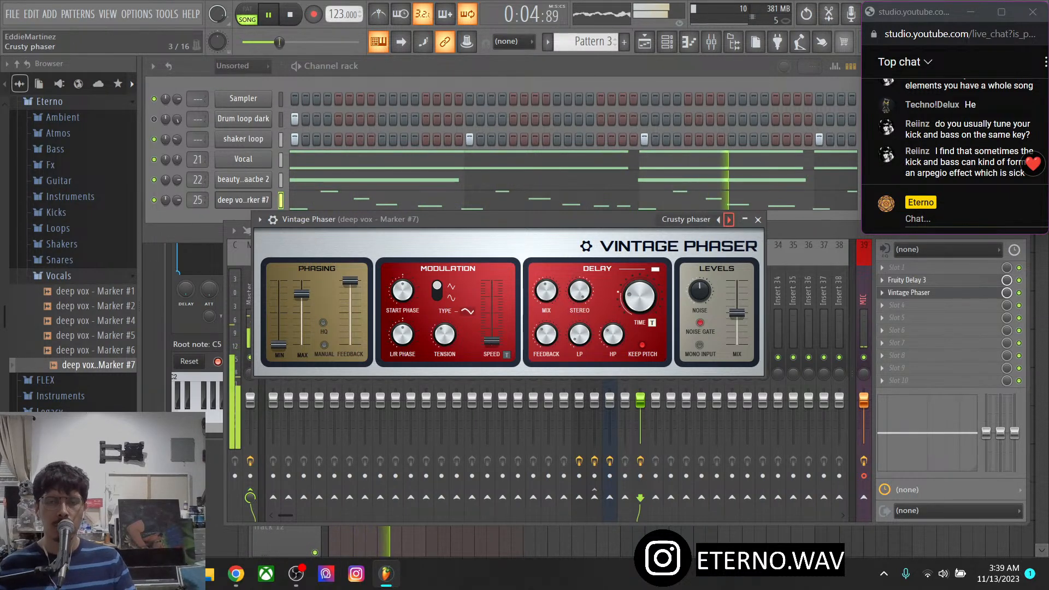
left_click(729, 219)
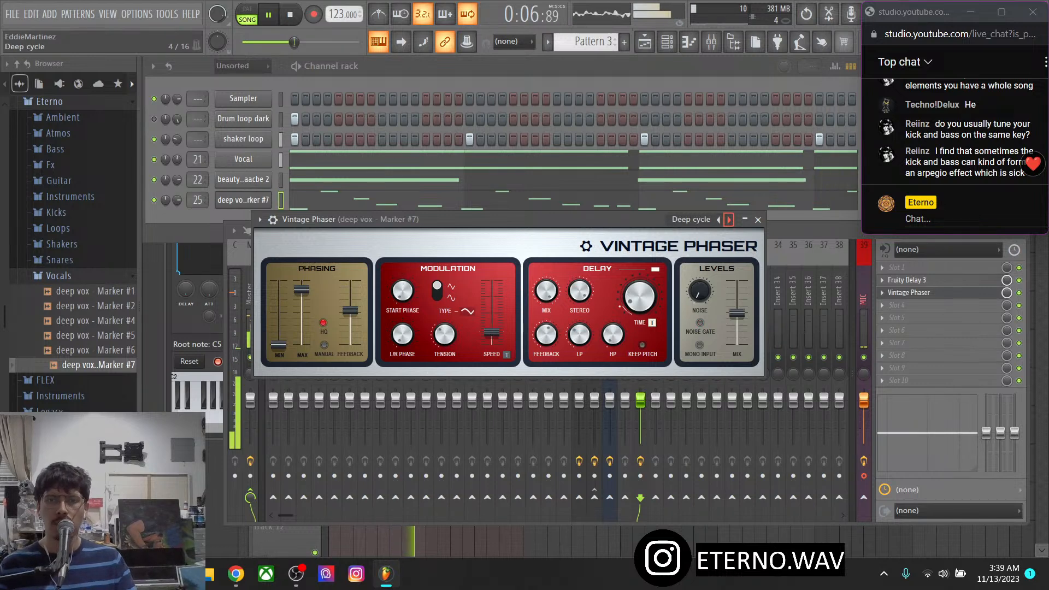
left_click(757, 219)
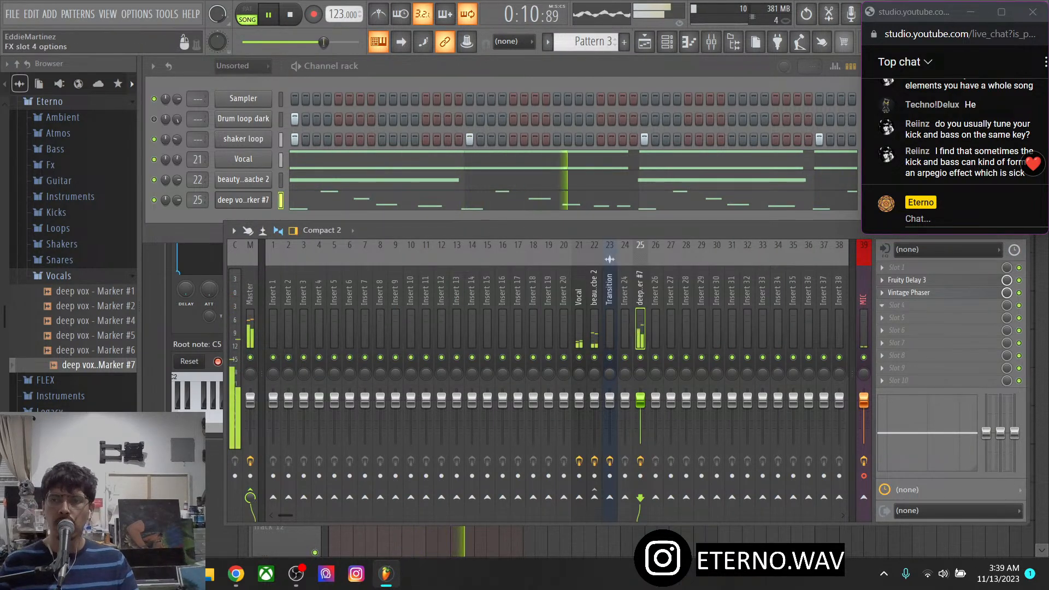
Insert the Analog Obsession LALA plugin in slot 4 of the deep vox mixer track
left_click(881, 305)
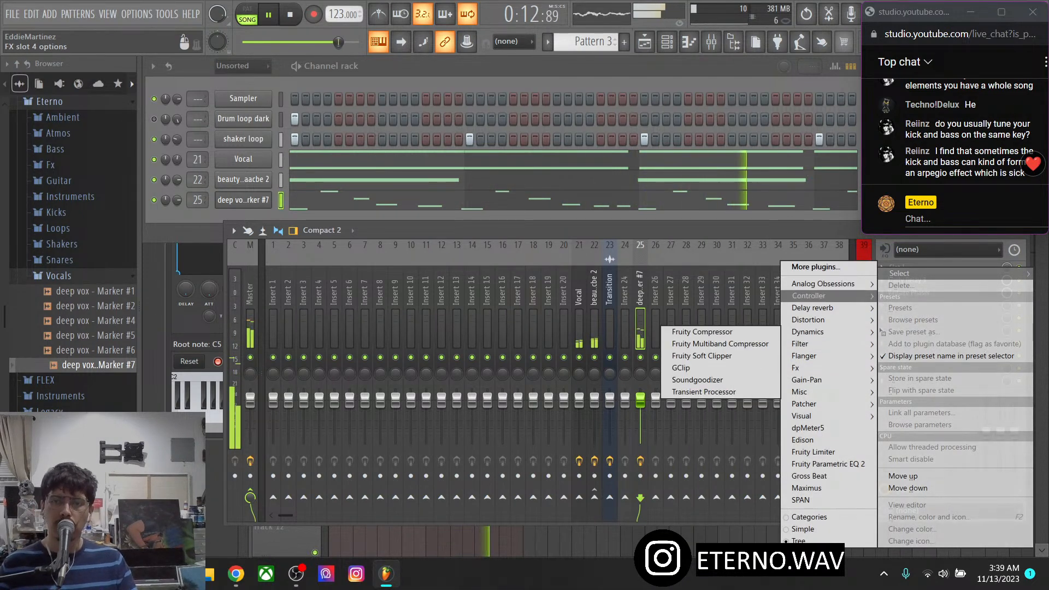
mouse_move(825, 283)
left_click(744, 380)
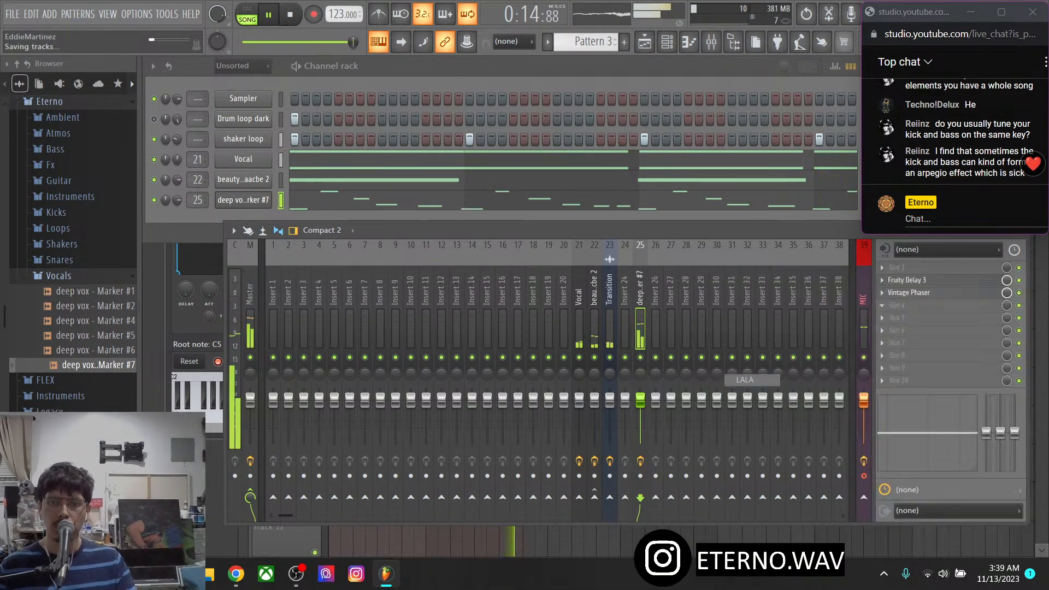
Set the LALA compressor on the deep vox track to 49% peak reduction and 38% gain
left_click_drag(789, 391, 789, 360)
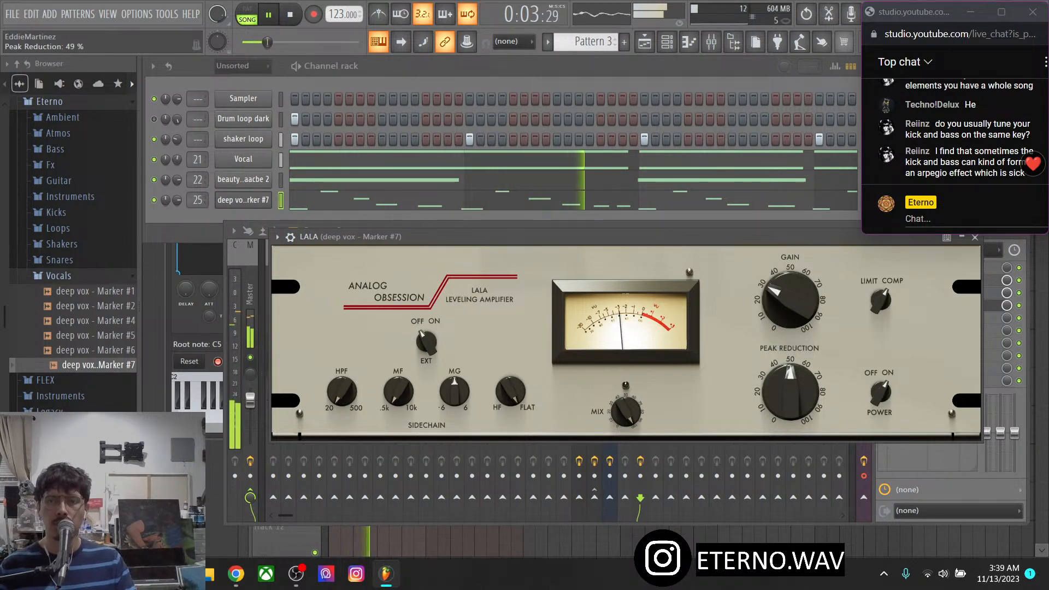
left_click_drag(790, 301, 789, 292)
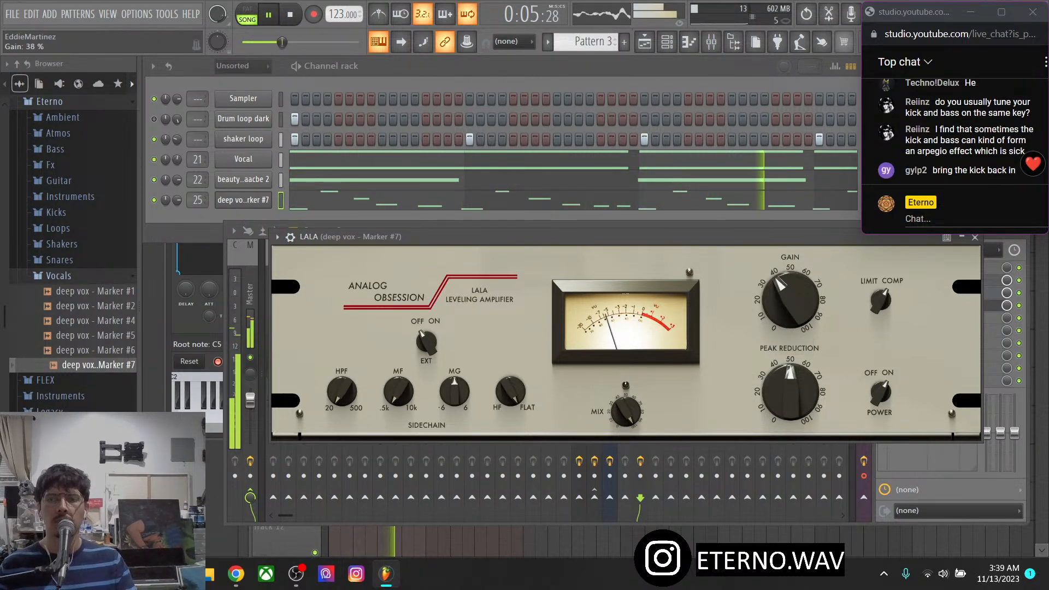
left_click(974, 237)
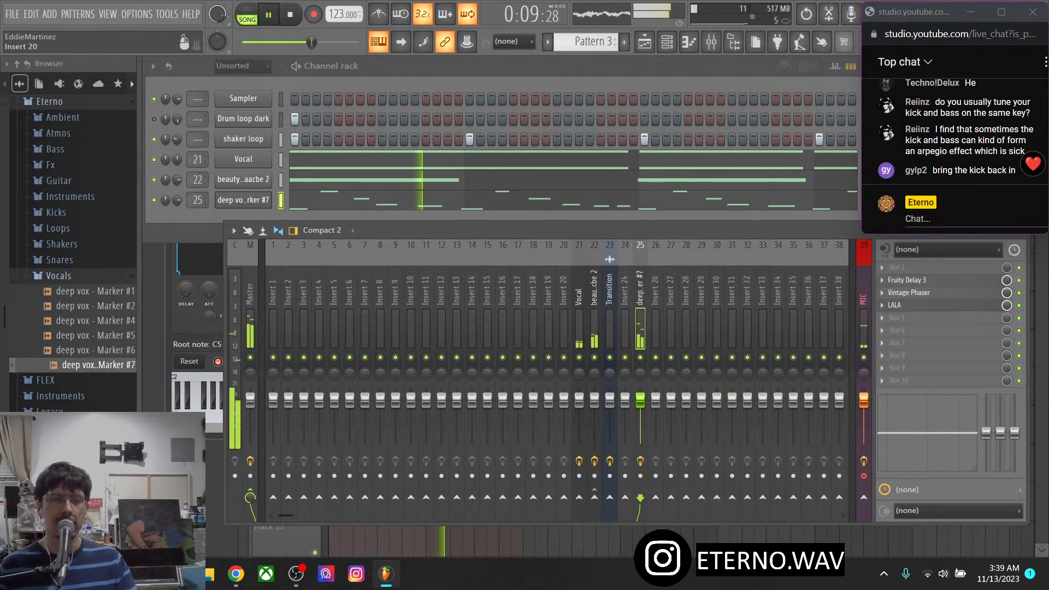
Add the kick G 2 sample from the Kicks folder as a new channel below the deep vox channel
left_click(383, 66)
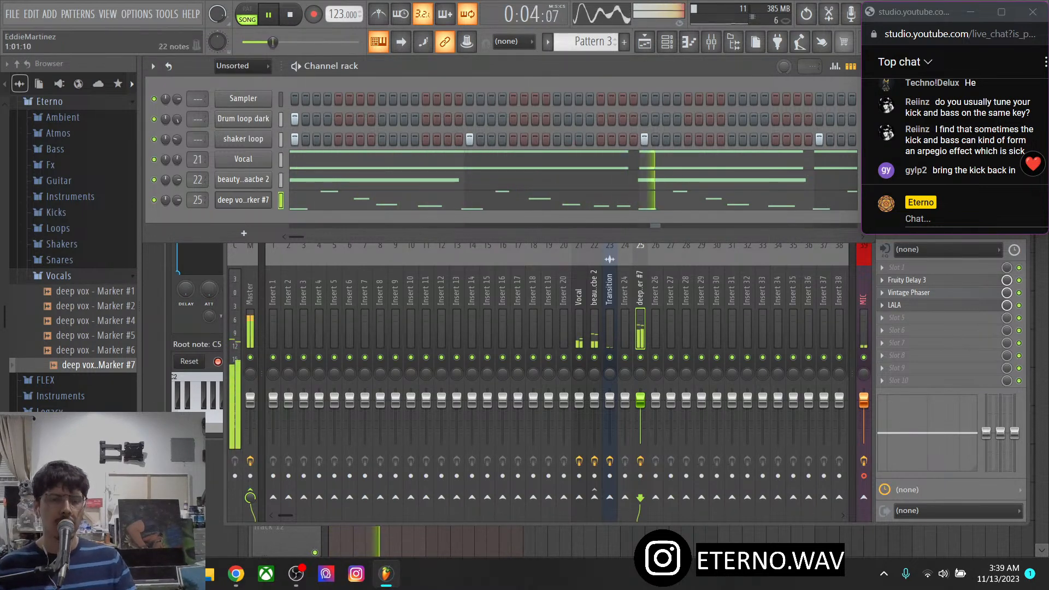
left_click(58, 276)
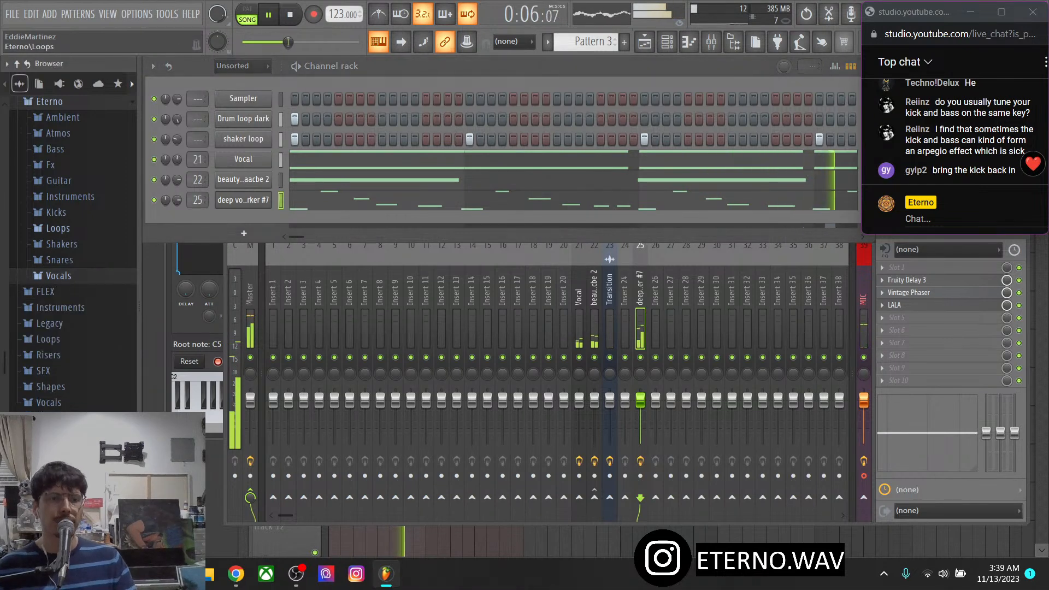
left_click(56, 212)
left_click_drag(71, 316, 239, 223)
left_click(242, 220)
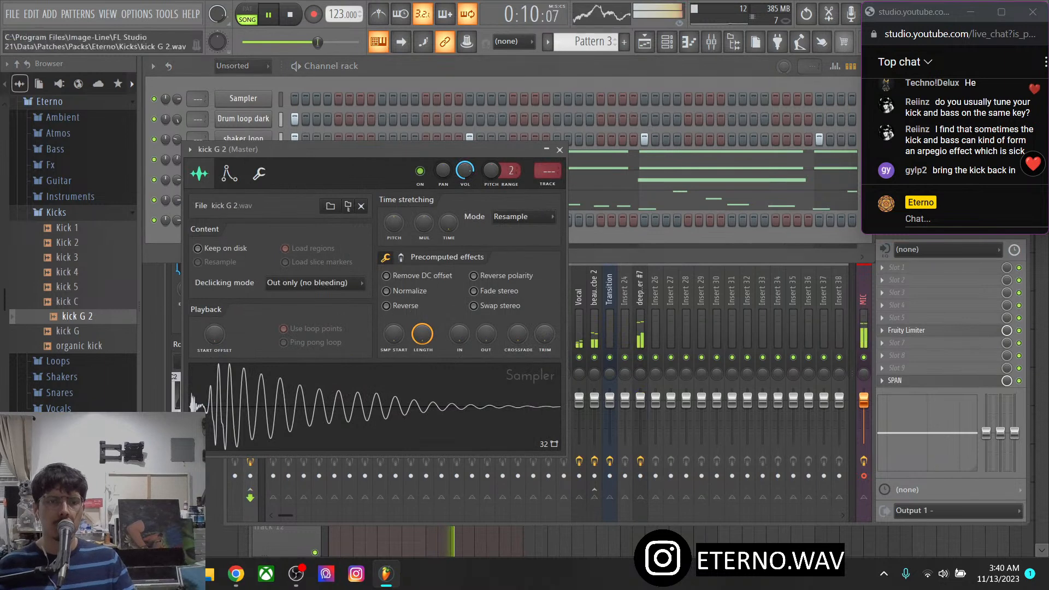
Route the kick G 2 channel to mixer track 1 and close its channel settings
left_click(559, 150)
right_click(278, 306)
mouse_move(320, 320)
left_click(491, 320)
left_click(243, 218)
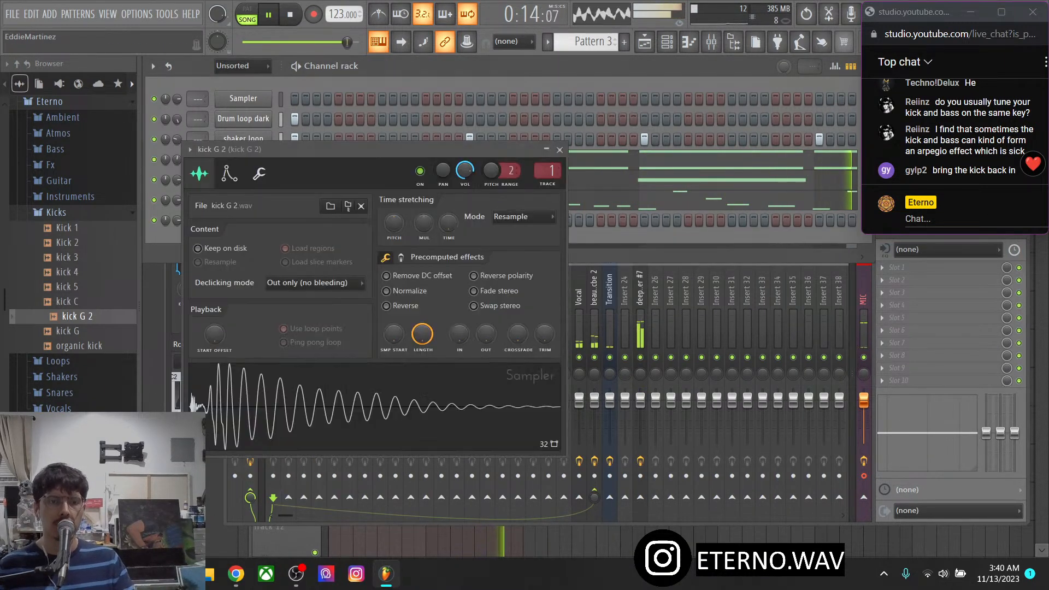
left_click_drag(316, 149, 412, 161)
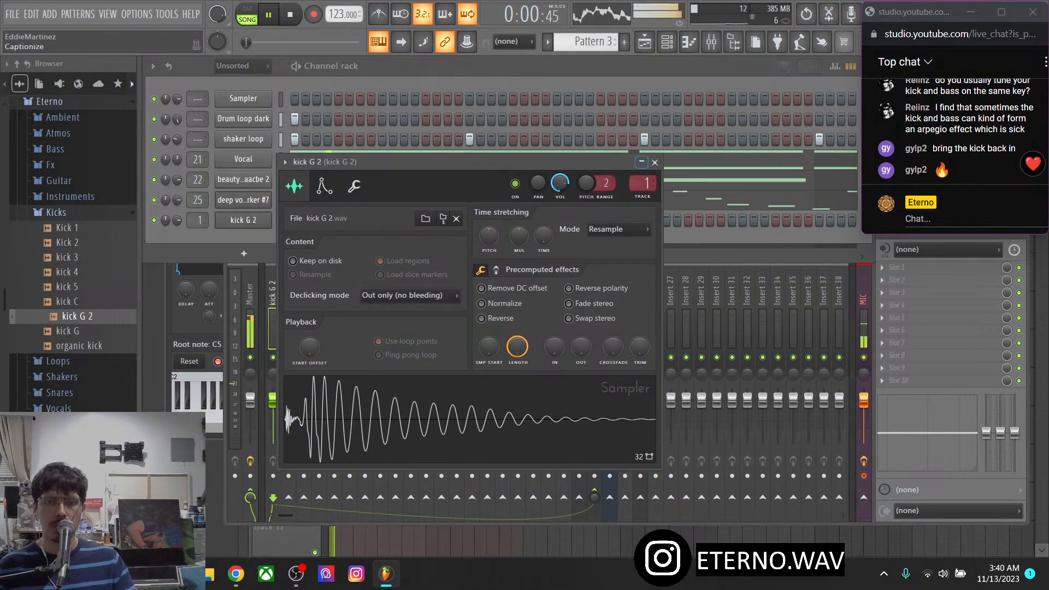
left_click(654, 162)
Sidechain the kick G 2 mixer track to the deep vox track and insert Fruity Limiter in slot 8 of the deep vox track
left_click(610, 259)
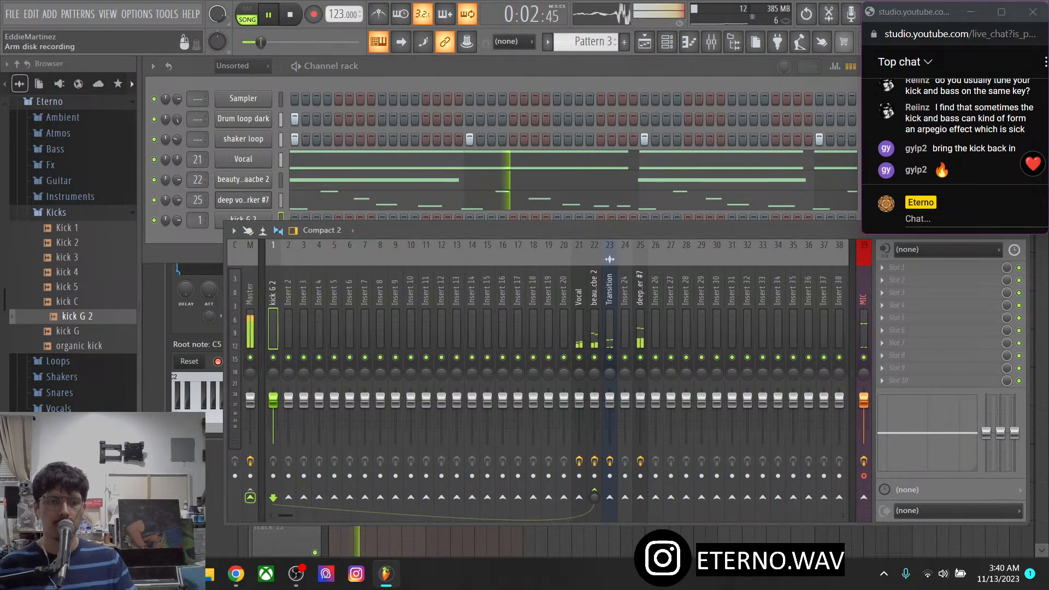
right_click(640, 497)
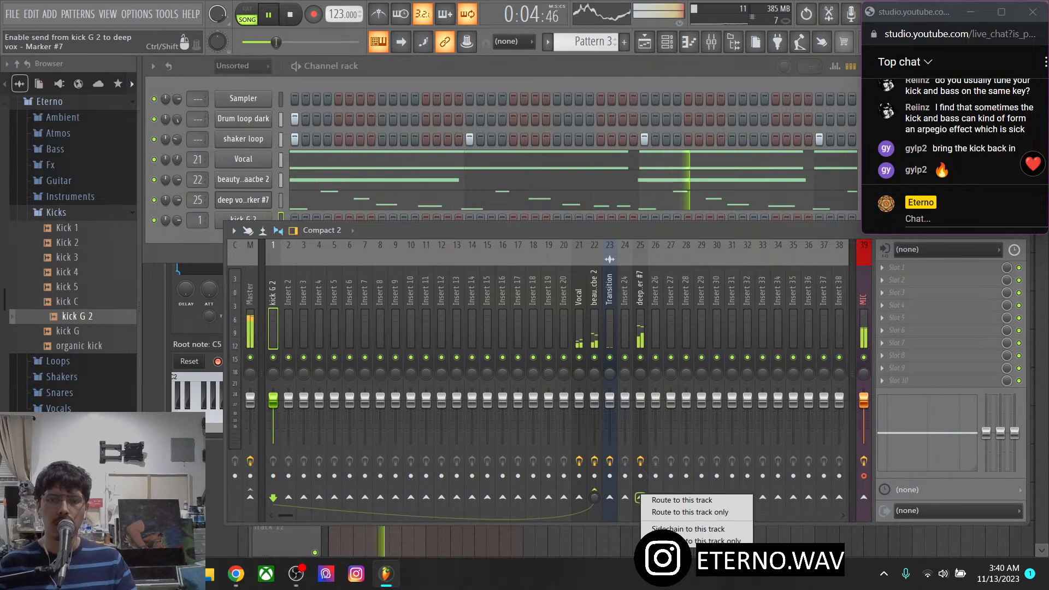
left_click(677, 529)
left_click(640, 333)
left_click(881, 355)
left_click(814, 453)
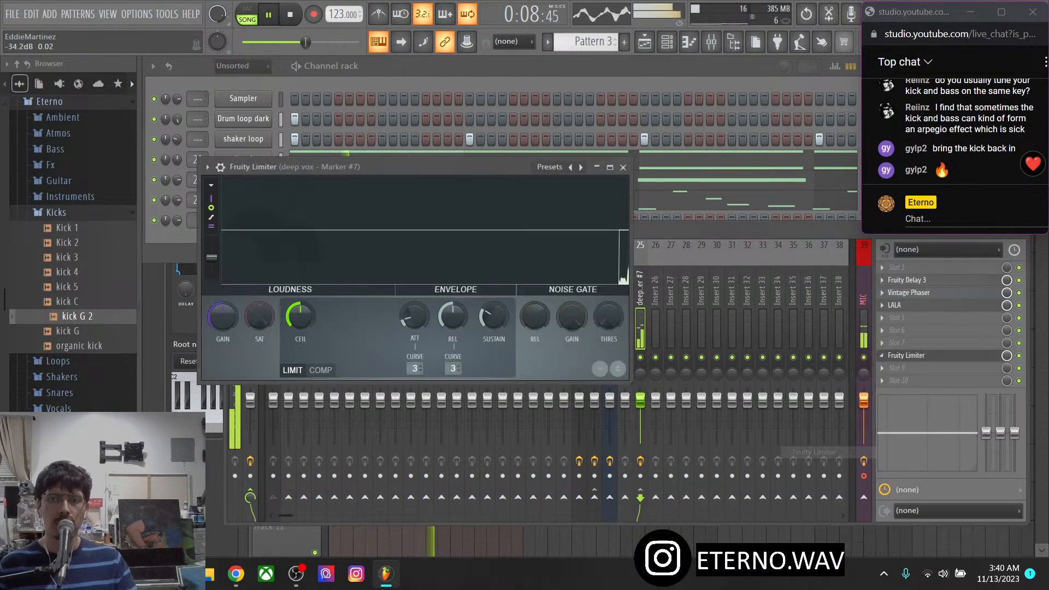
Load the Sidechain preset in the deep vox Fruity Limiter and lower its compressor threshold slightly
right_click(581, 167)
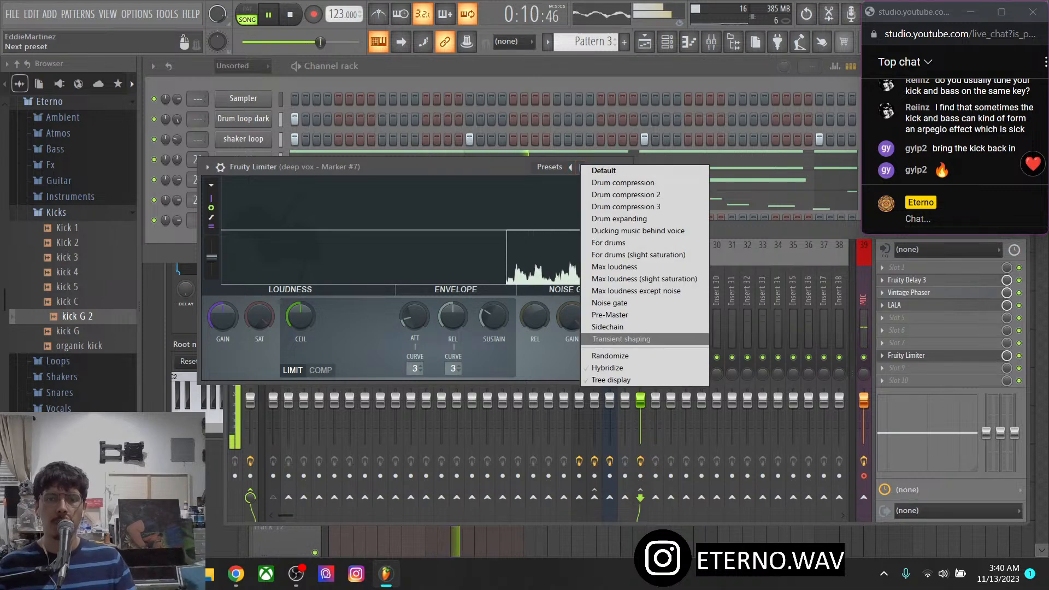
left_click(607, 327)
left_click_drag(300, 317, 300, 322)
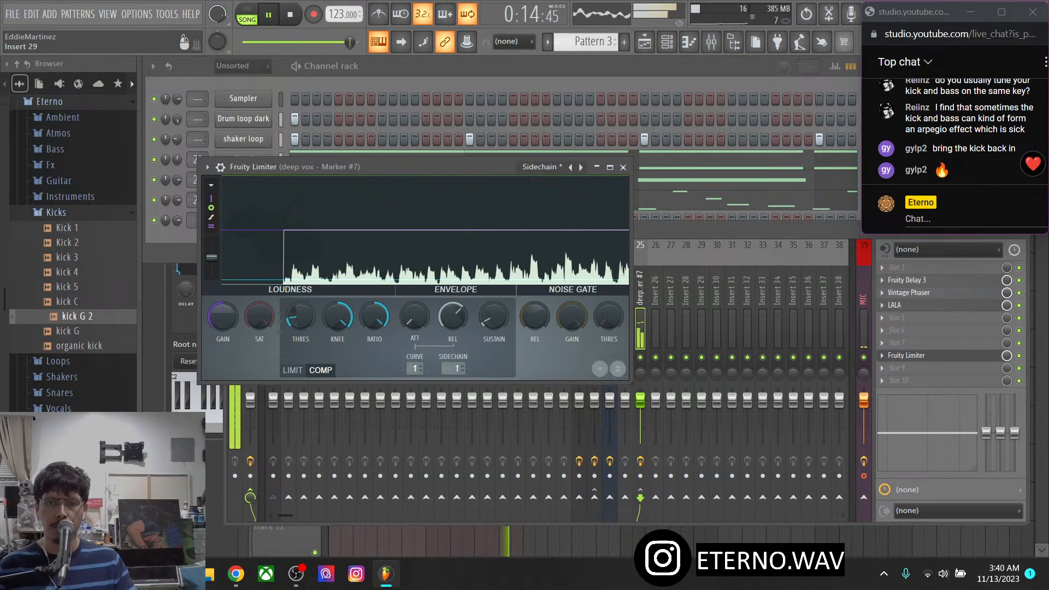
left_click(680, 230)
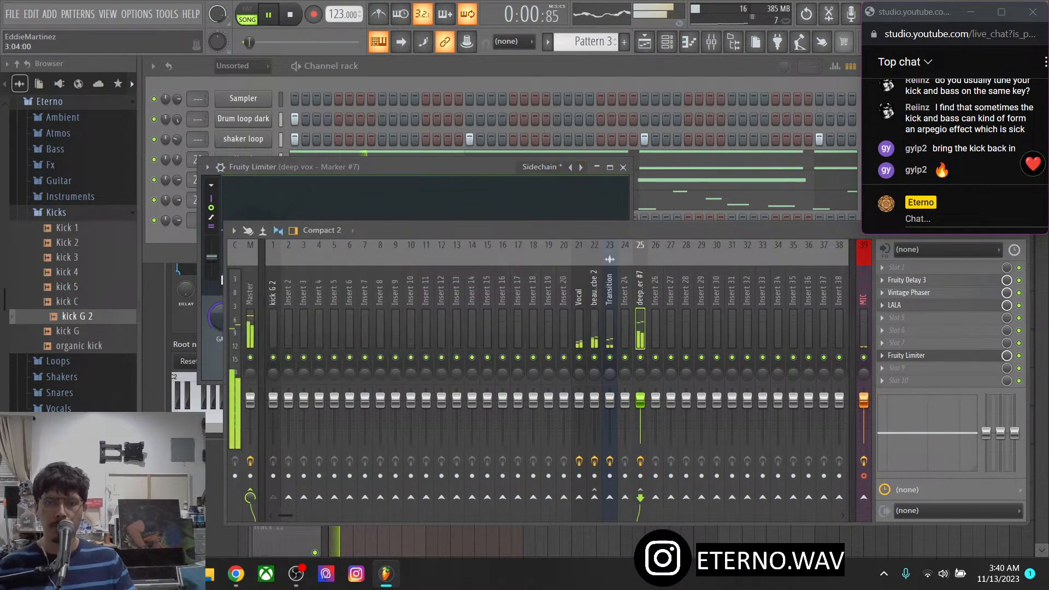
Fill the kick G 2 channel with a hit on every 4 steps
left_click(473, 68)
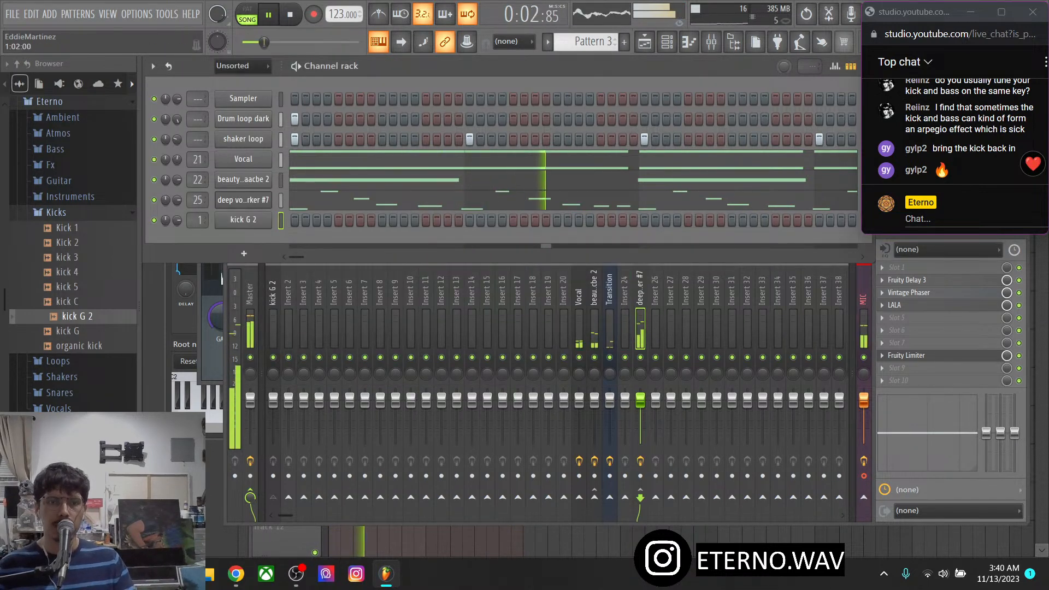
right_click(217, 214)
left_click(432, 272)
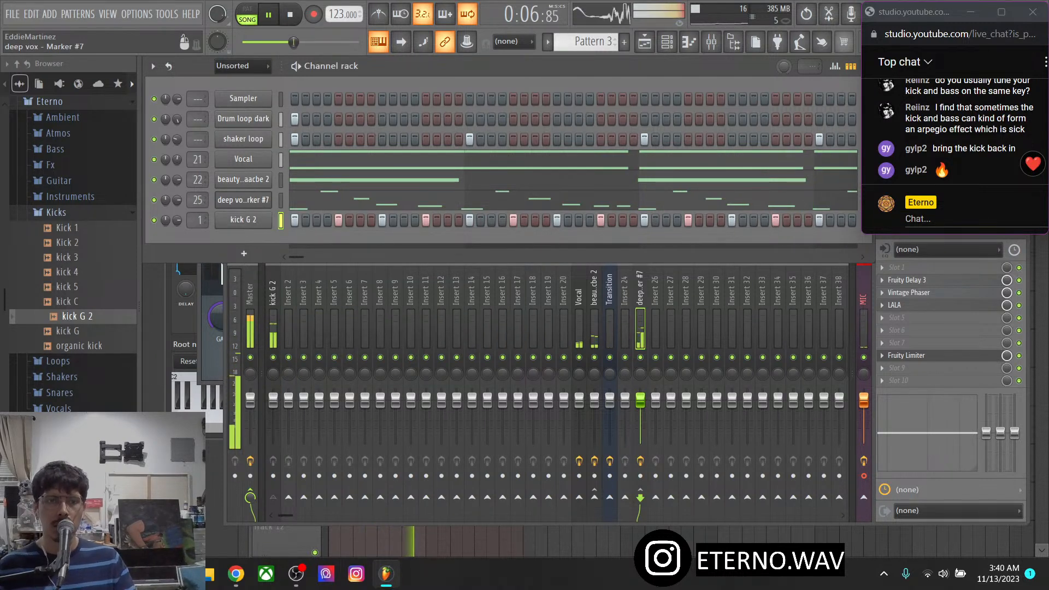
Check how the deep vox track's Fruity Limiter responds while the kick plays
left_click(640, 327)
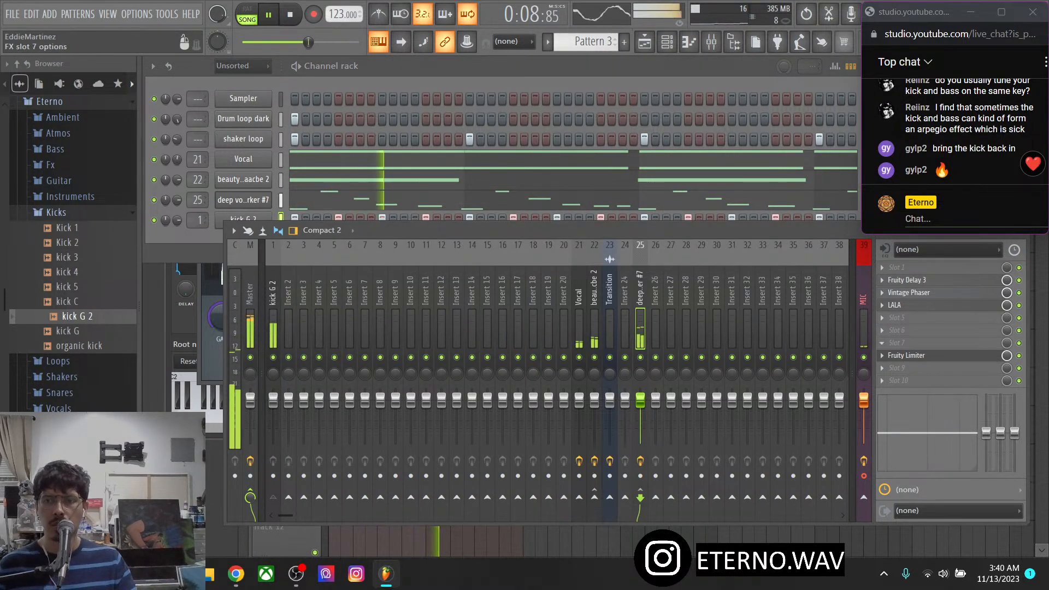
left_click(906, 355)
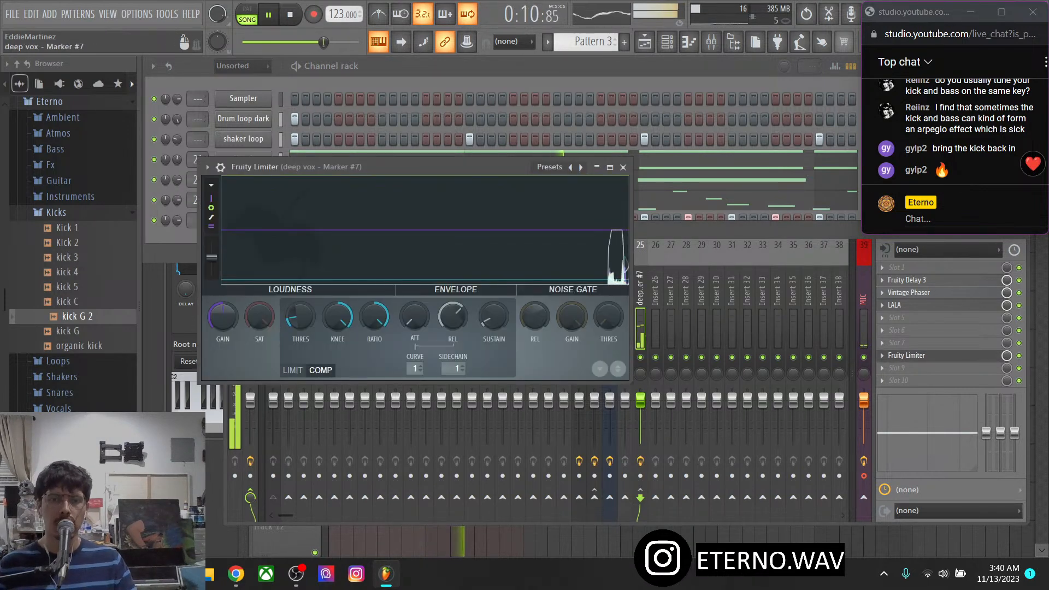
left_click(622, 167)
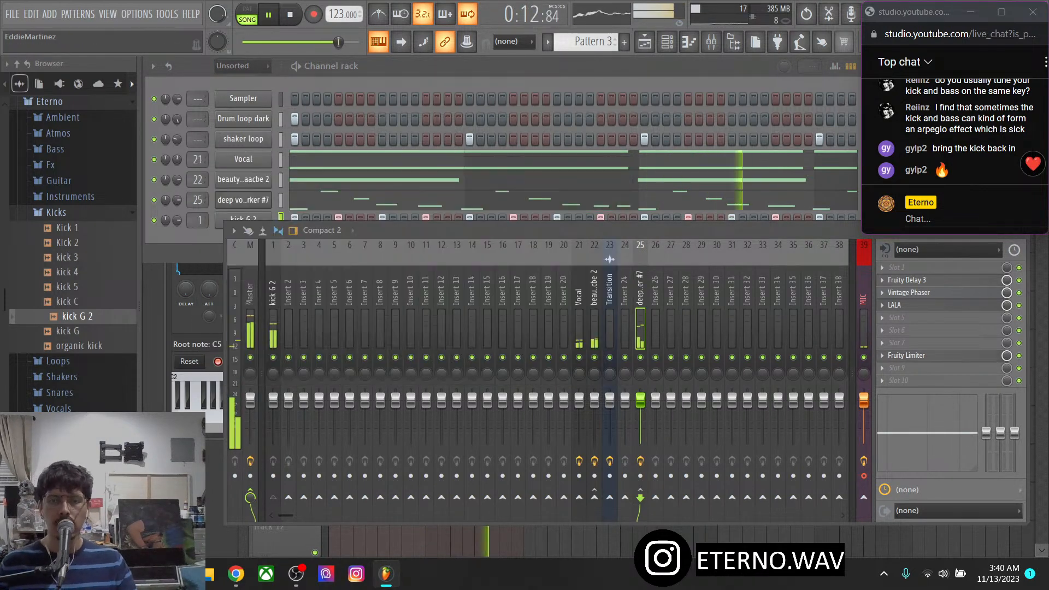
Insert a FLEX synth channel above kick G 2 and bring the Channel rack in front of its window
left_click(189, 236)
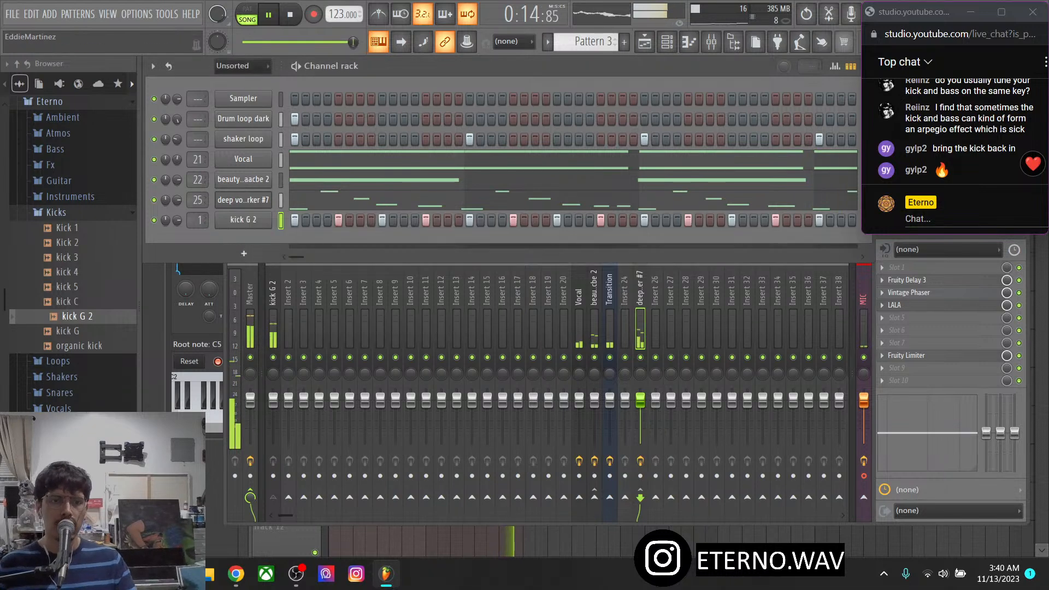
right_click(257, 220)
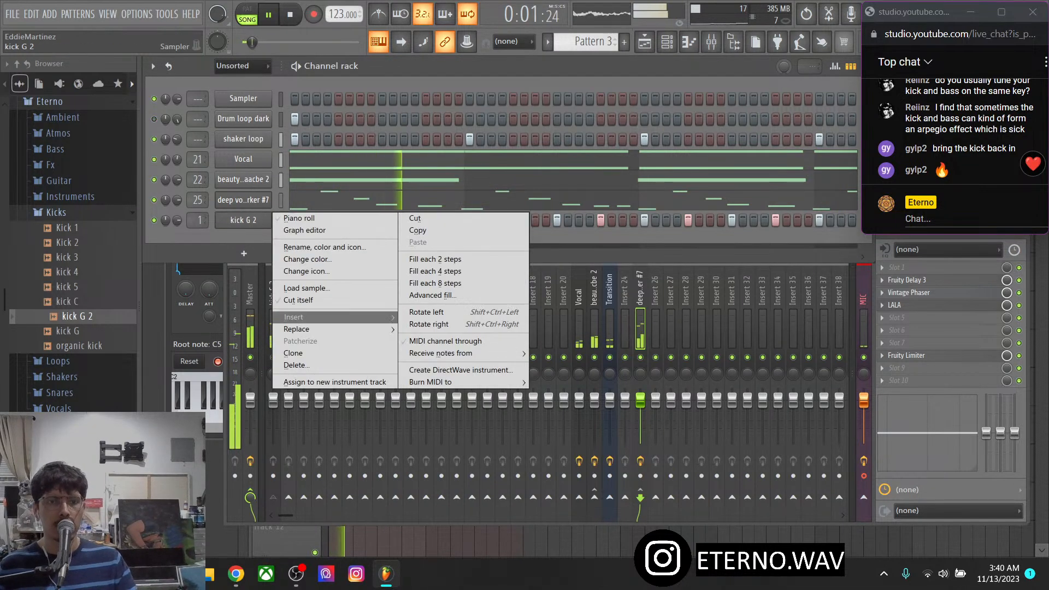
mouse_move(306, 316)
mouse_move(421, 394)
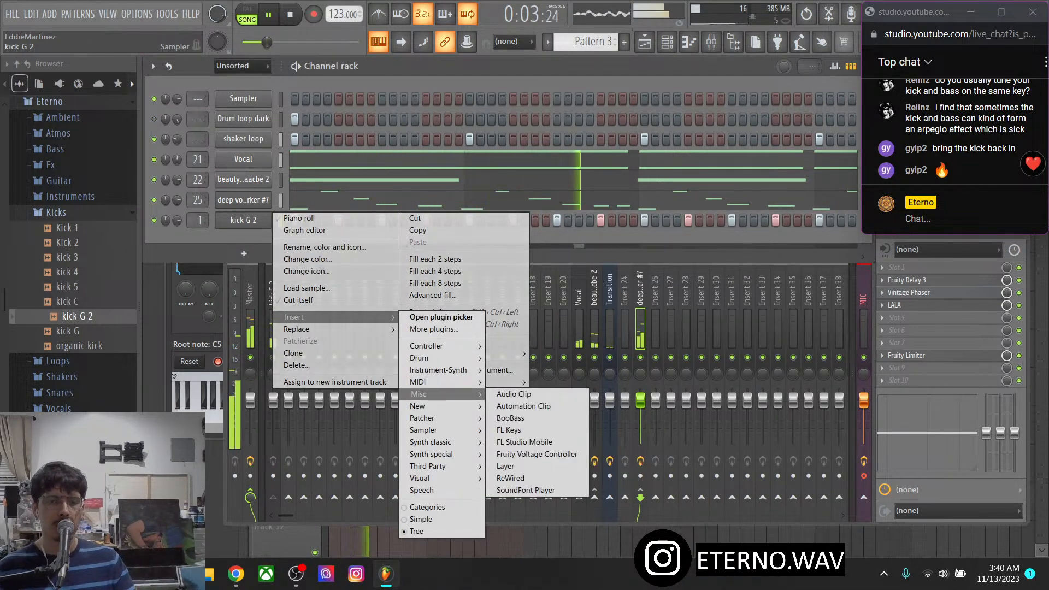
mouse_move(431, 441)
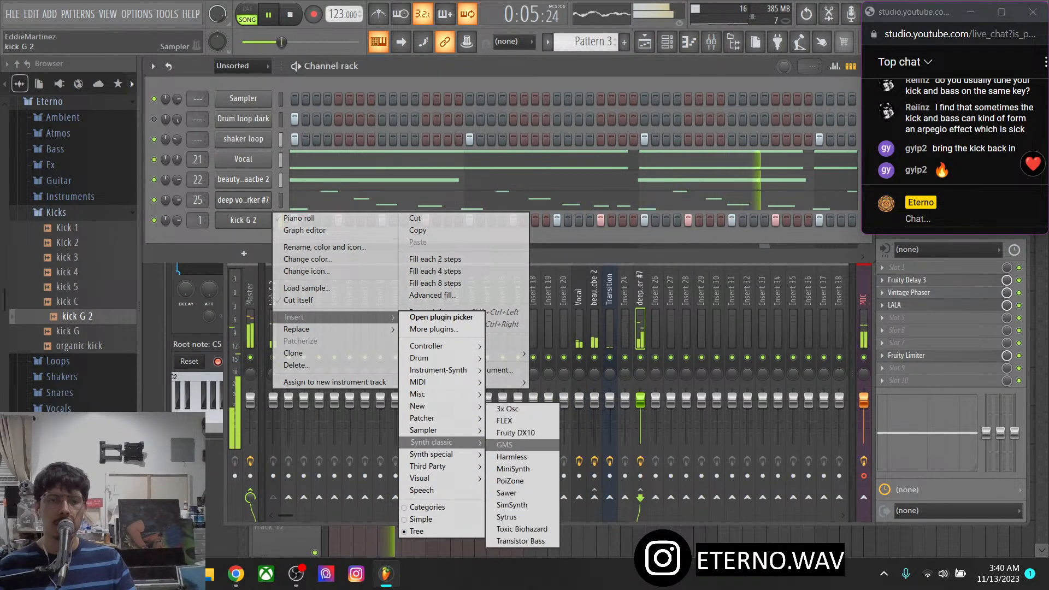
left_click(504, 421)
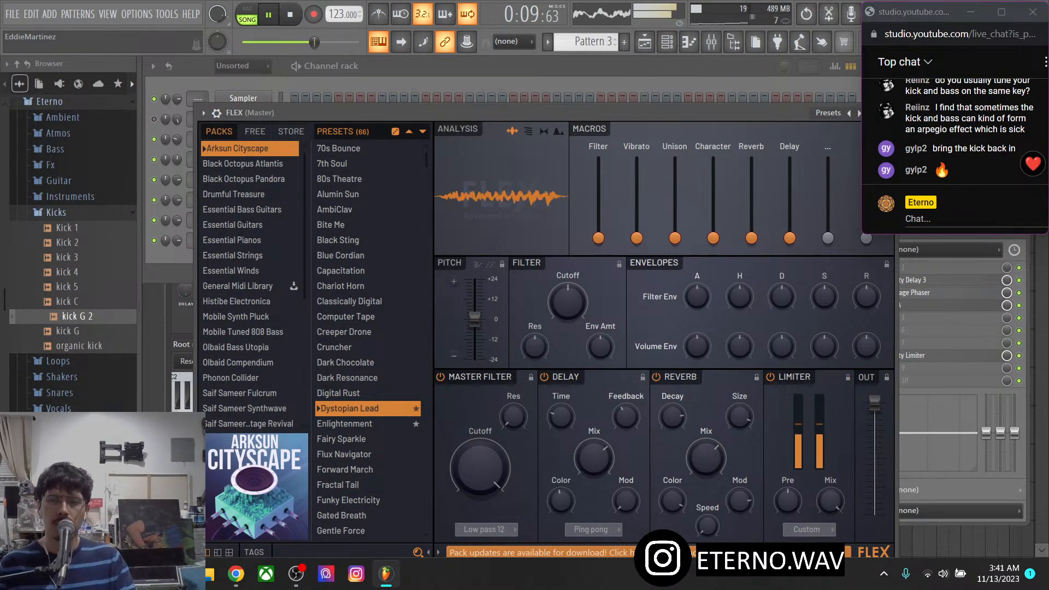
left_click_drag(491, 112, 431, 116)
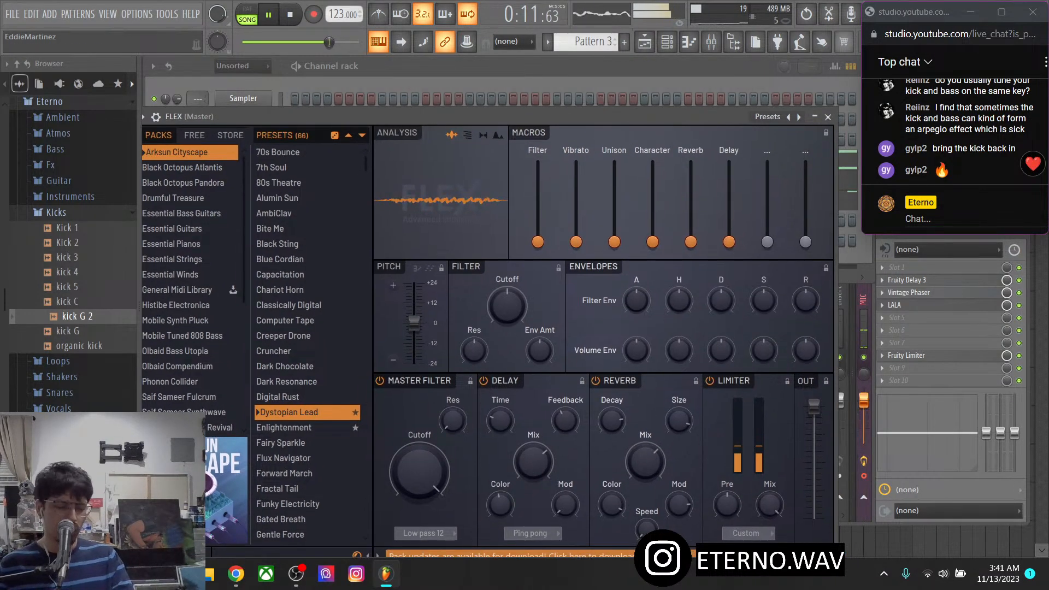
left_click(435, 80)
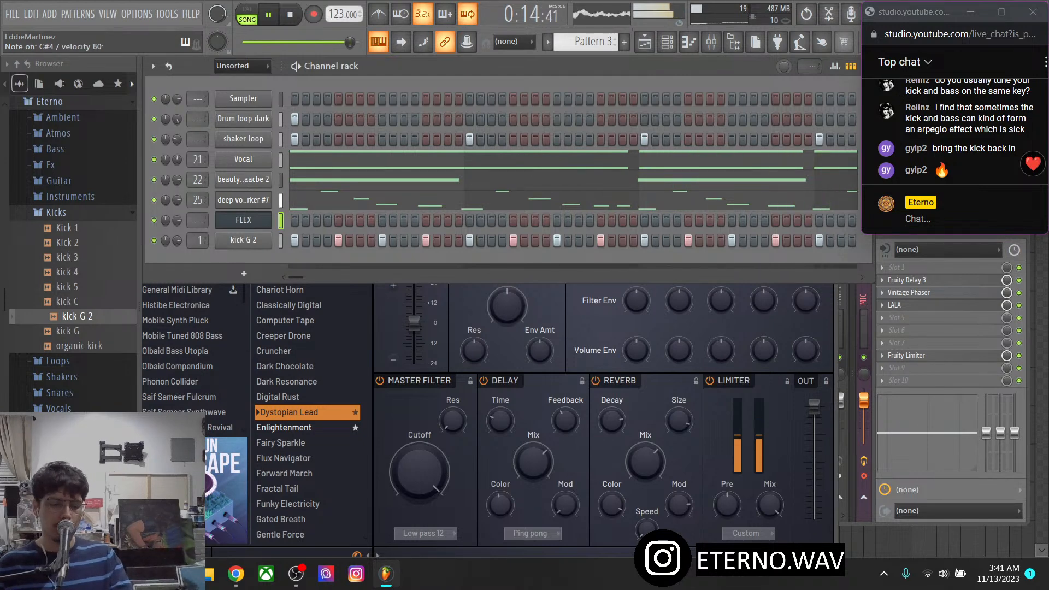
Audition the Enlightenment and Haunting Hour presets from FLEX's Arksun Cityscape pack
left_click(288, 427)
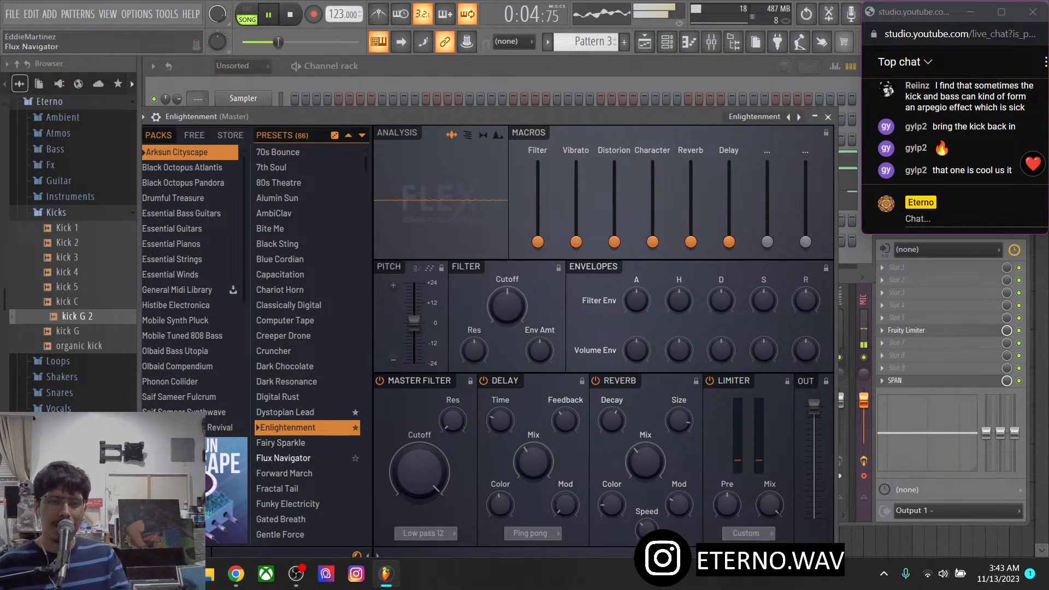
scroll(284, 409, "down", 3)
left_click(284, 407)
left_click(285, 393)
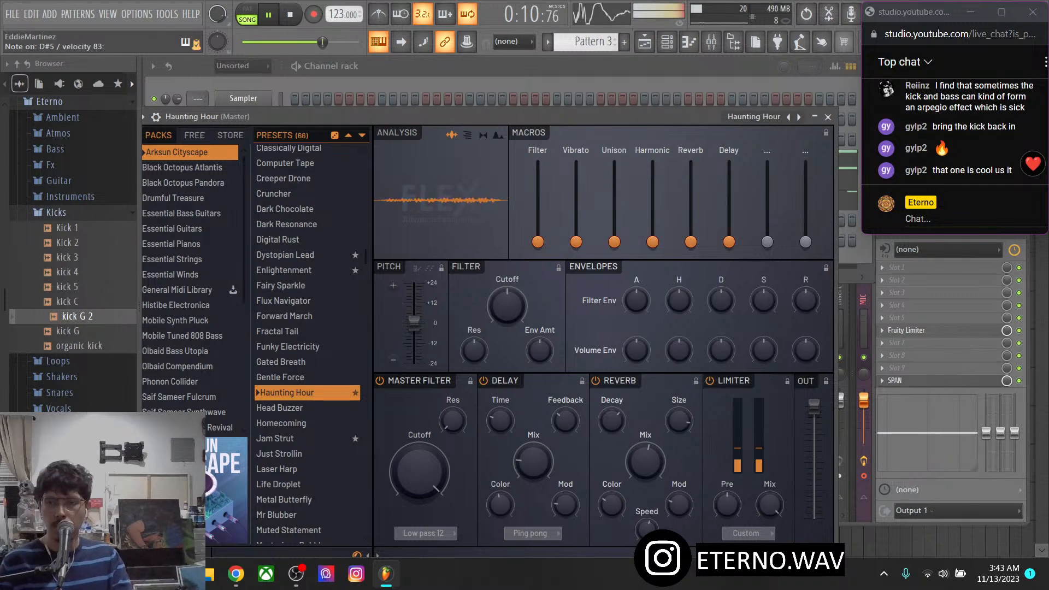
Unmute the Drum loop dark channel in the Channel rack
key("F6")
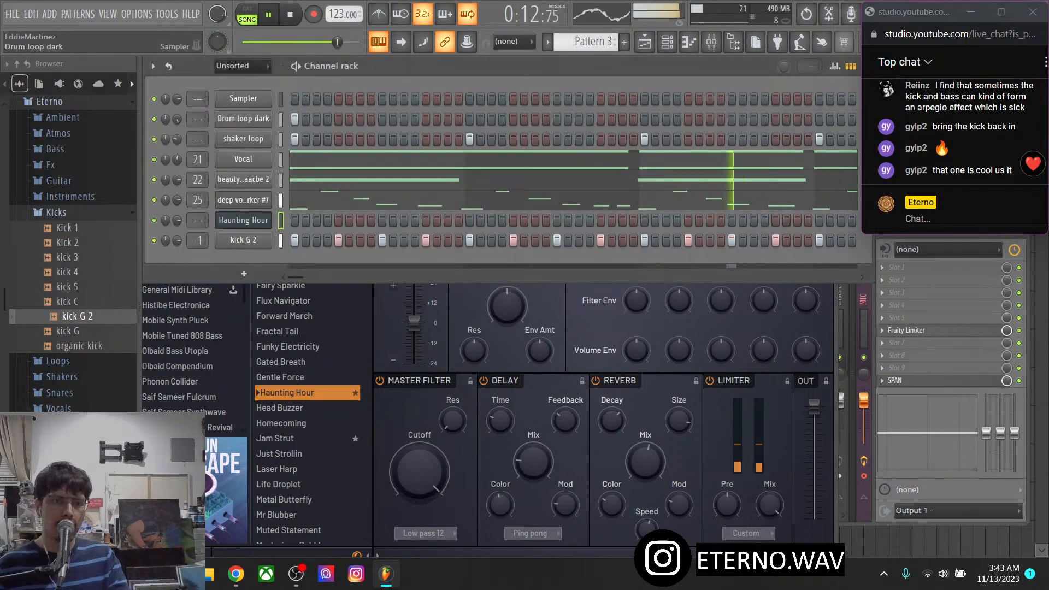
left_click(154, 119)
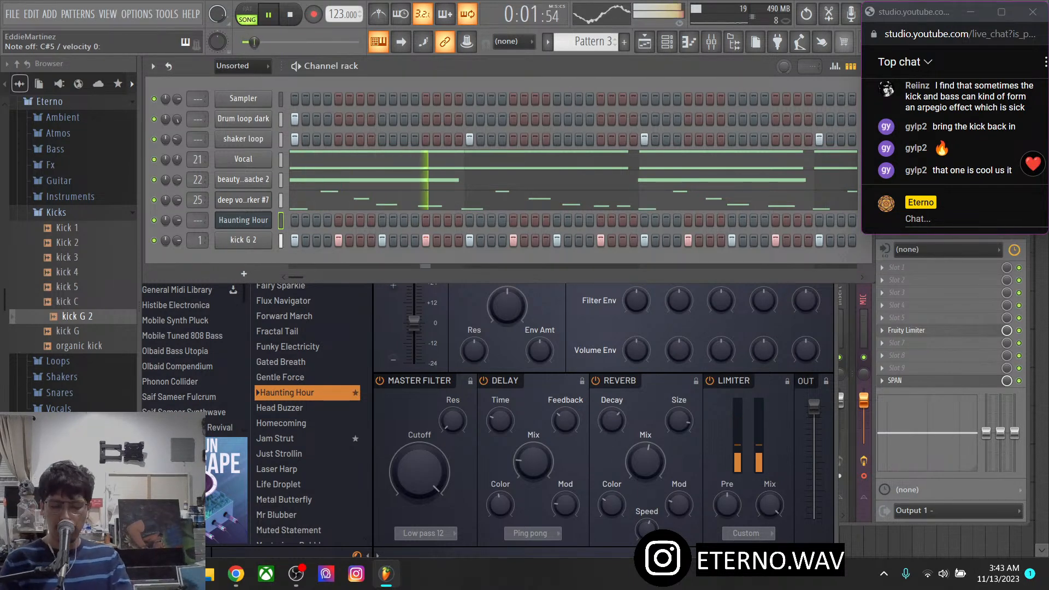
Audition the FLEX presets Jam Strut, Laser Harp and Phoenix, and load Purple Lullaby
left_click(276, 438)
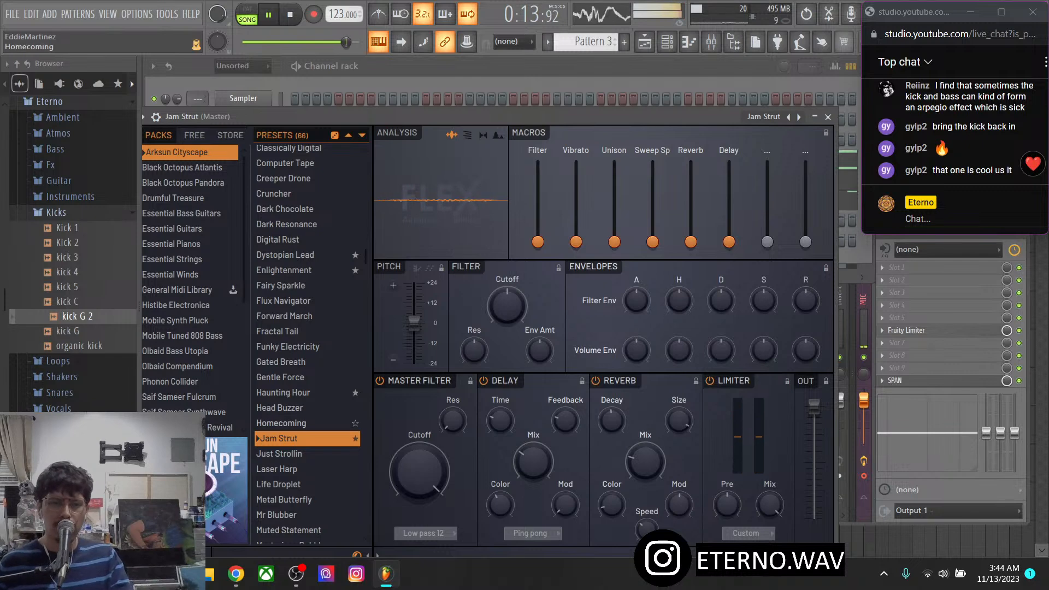
scroll(306, 434, "down", 3)
left_click(295, 311)
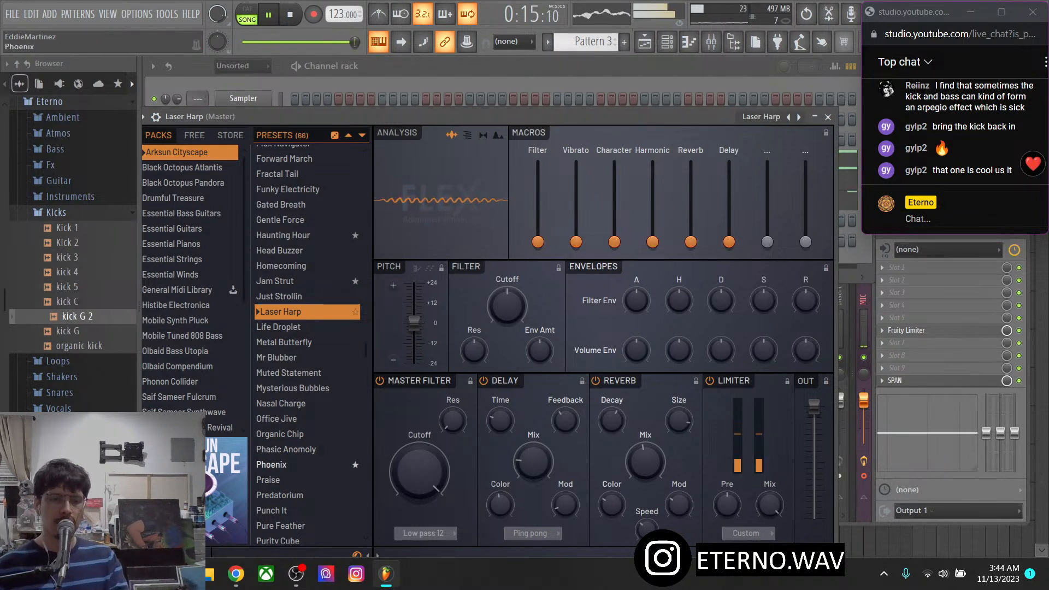
left_click(284, 465)
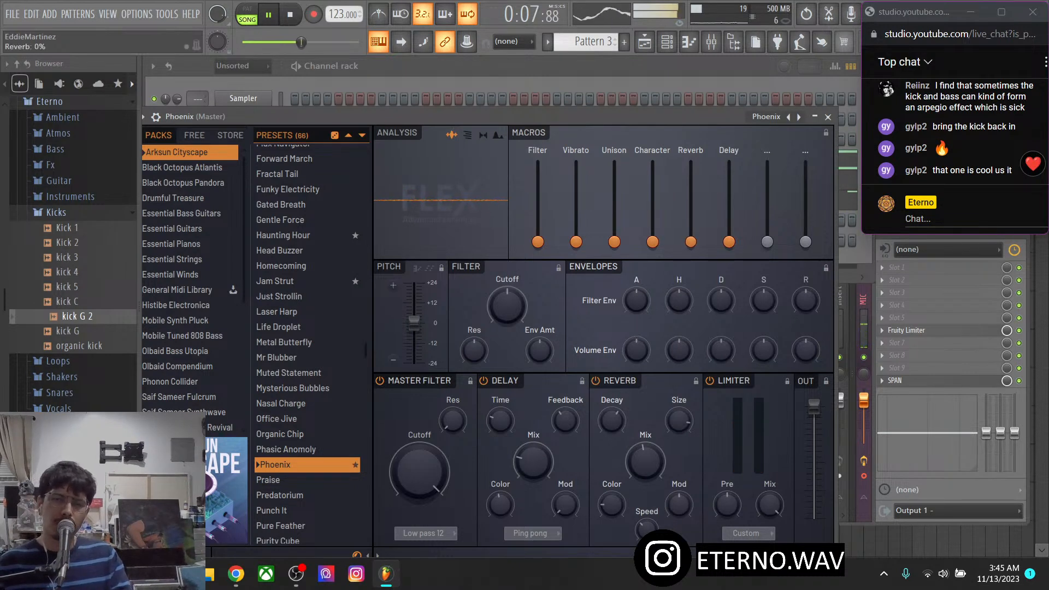
scroll(279, 435, "down", 4)
scroll(284, 437, "down", 2)
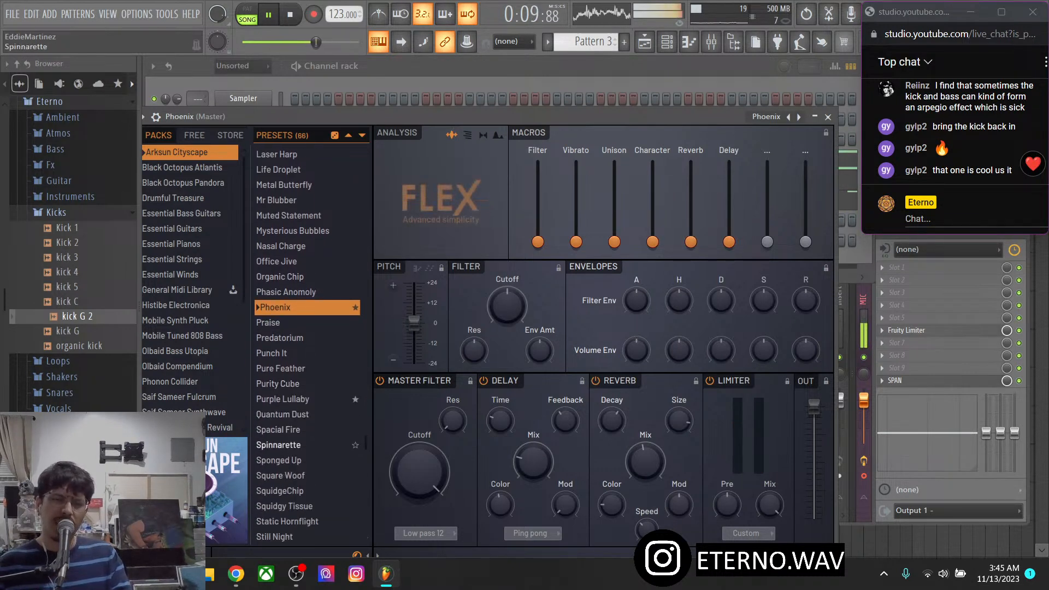
left_click(287, 400)
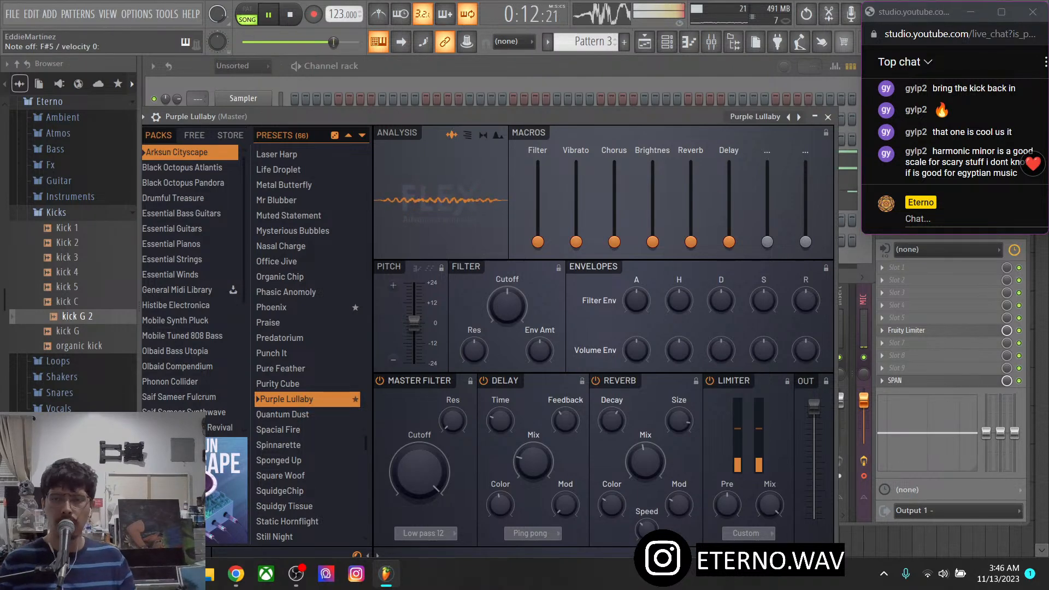
Clear the stray Sampler step in the Channel rack and mute the Drum loop dark channel
left_click(513, 99)
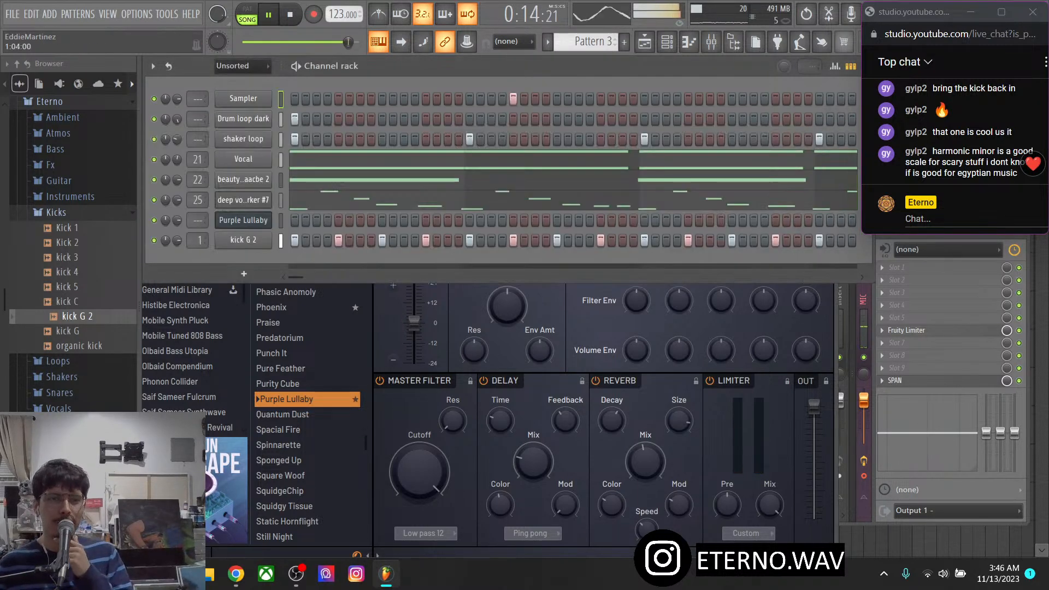
right_click(513, 99)
left_click(154, 119)
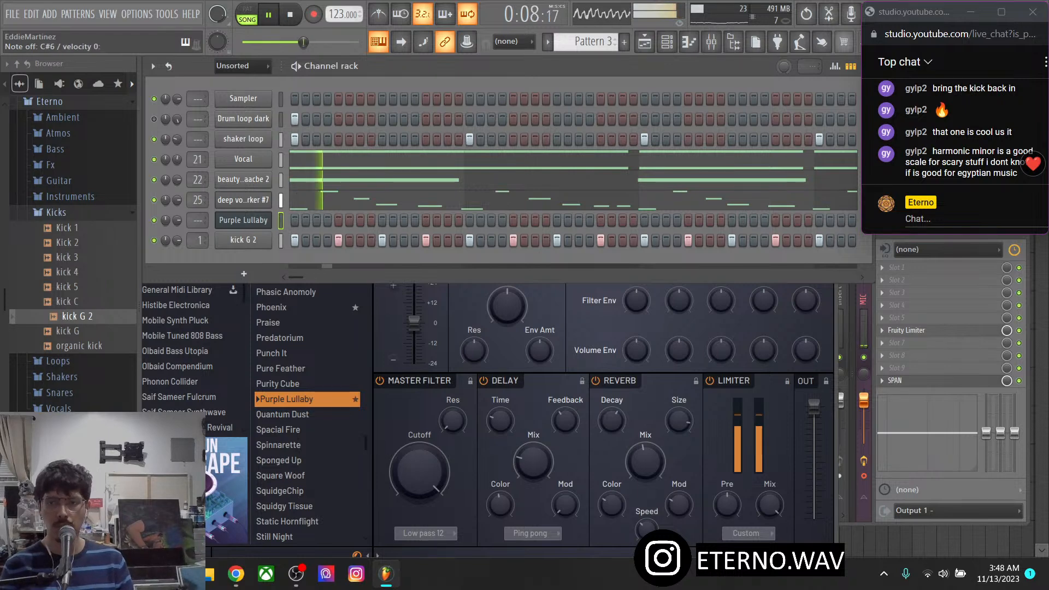
Audition the Strange Thong and Warehouse Beacon presets from FLEX's Arksun Cityscape pack
scroll(284, 447, "down", 3)
scroll(306, 415, "down", 1)
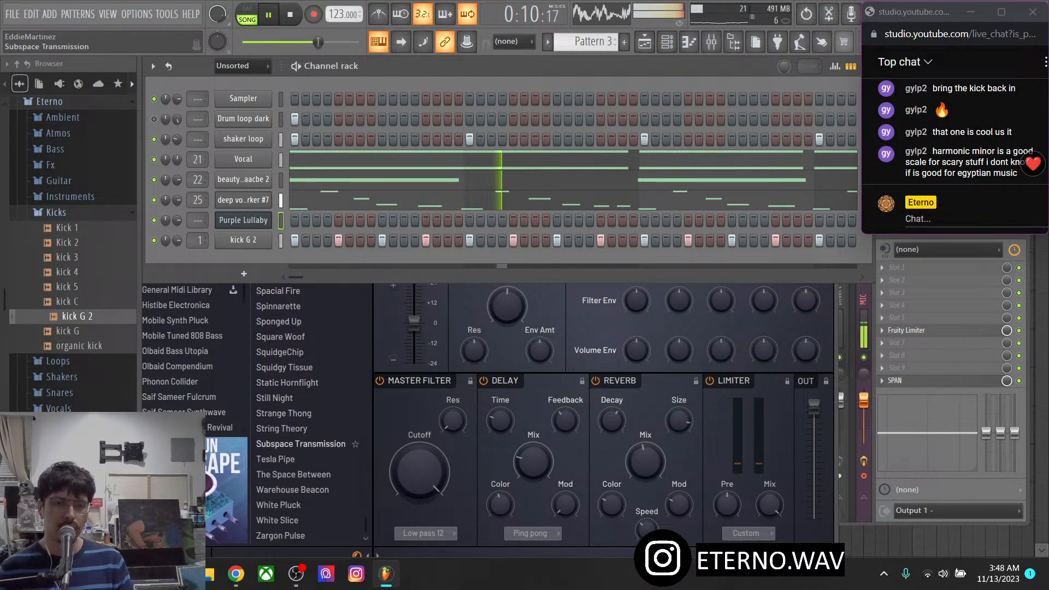
left_click(284, 413)
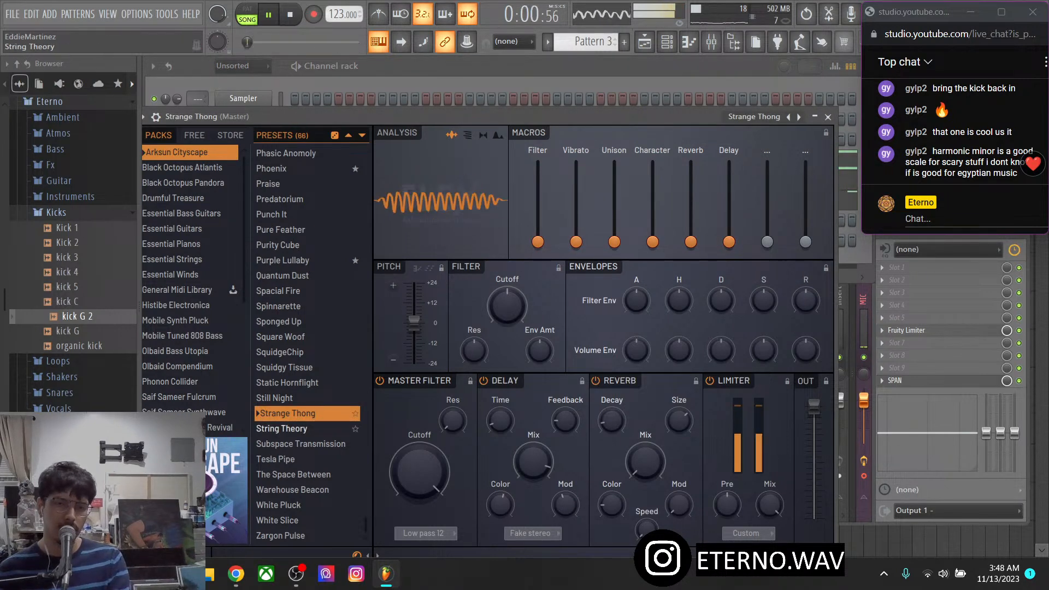
left_click(293, 490)
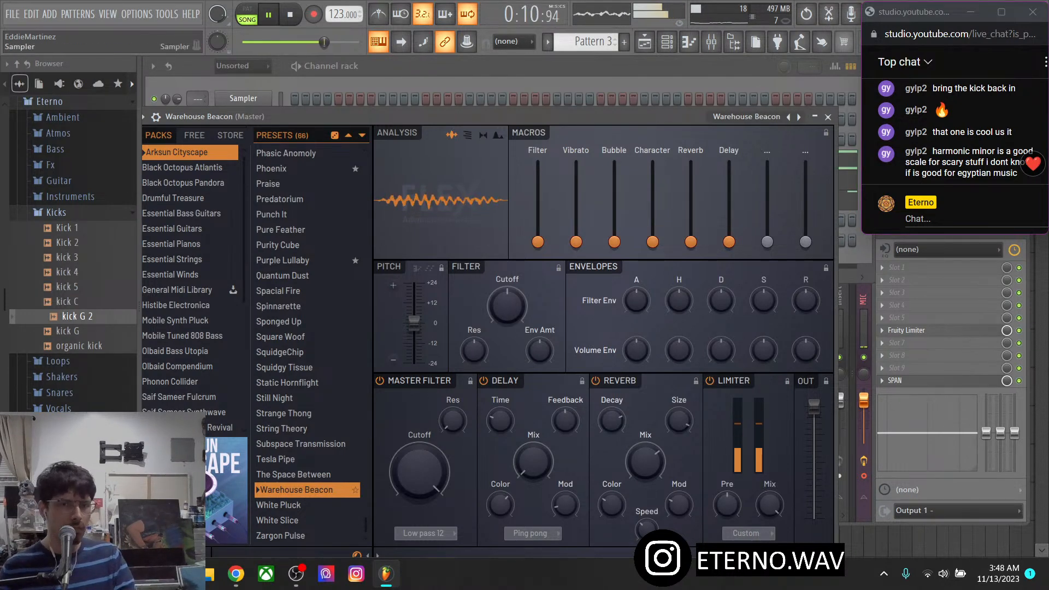
key("F6")
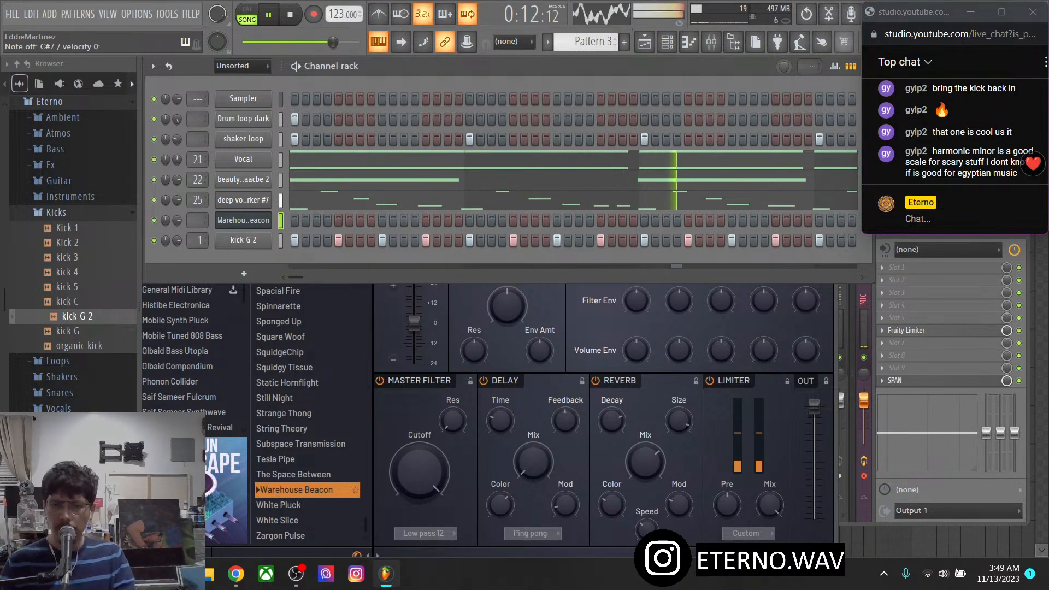
Return to the Haunting Hour preset in FLEX and audition it with the loop
left_click(287, 382)
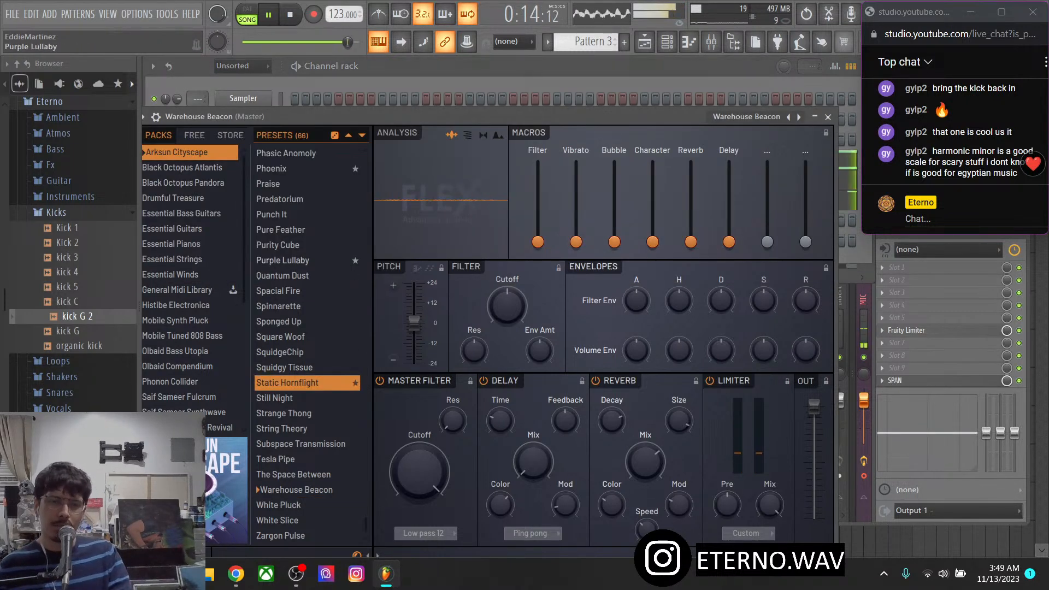
scroll(284, 328, "up", 4)
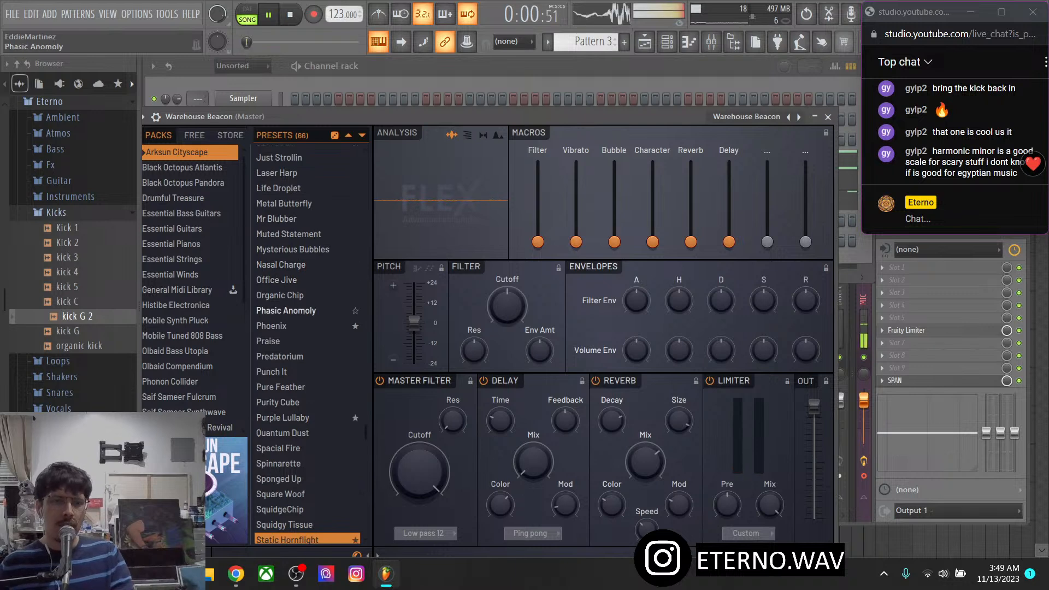
scroll(276, 280, "up", 3)
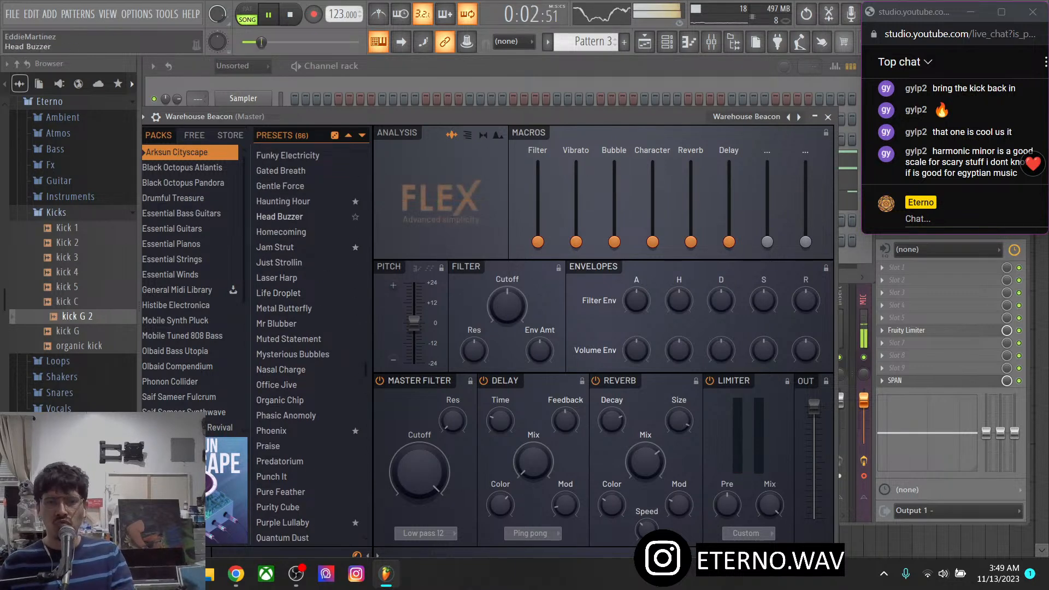
left_click(284, 202)
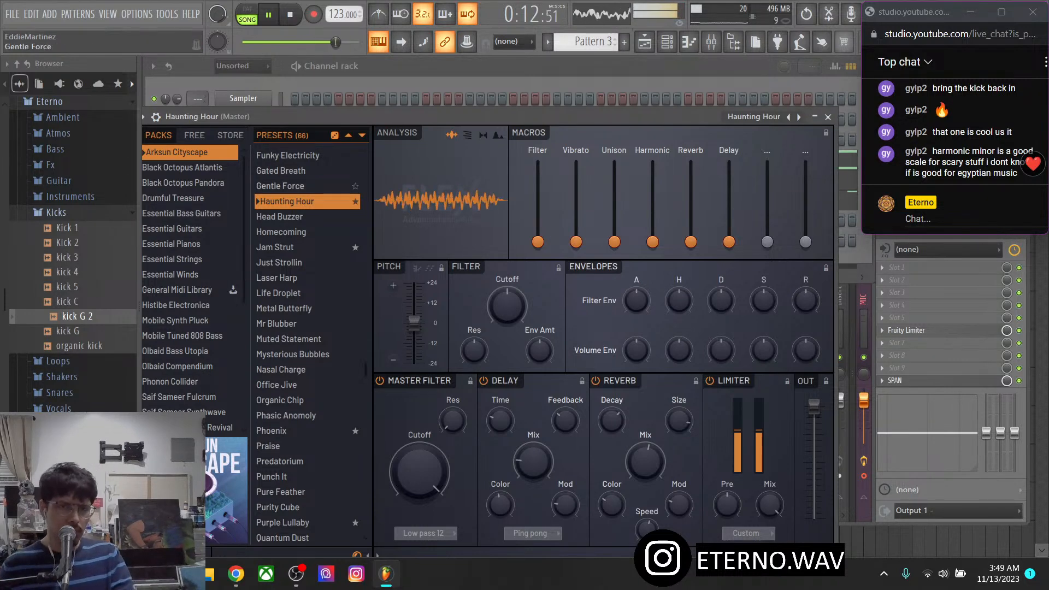
key("F6")
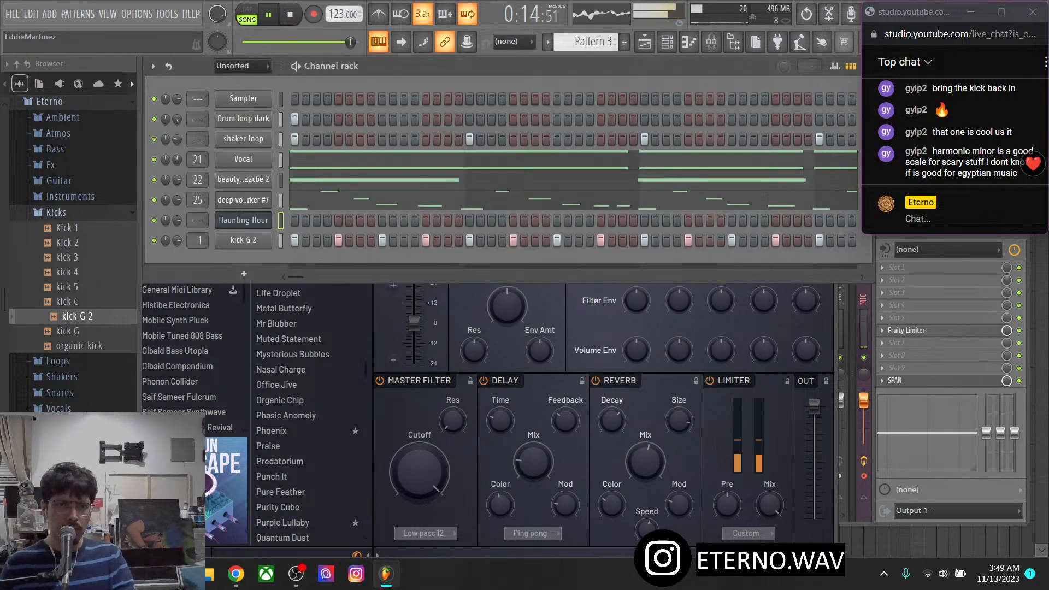
Mute the Drum loop dark channel and load the Dystopian Lead preset in FLEX
left_click(154, 119)
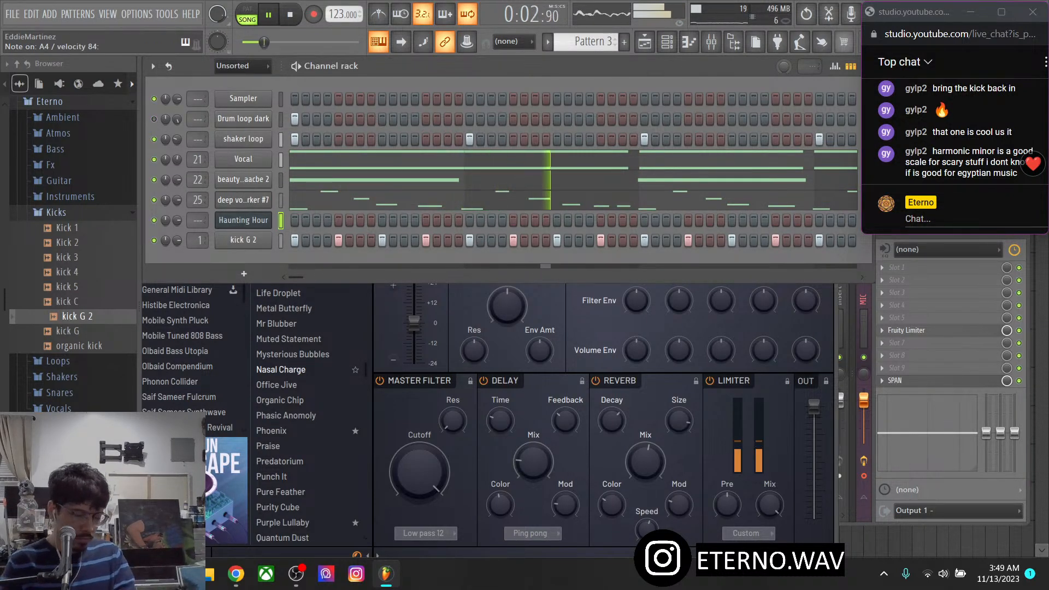
scroll(305, 410, "up", 5)
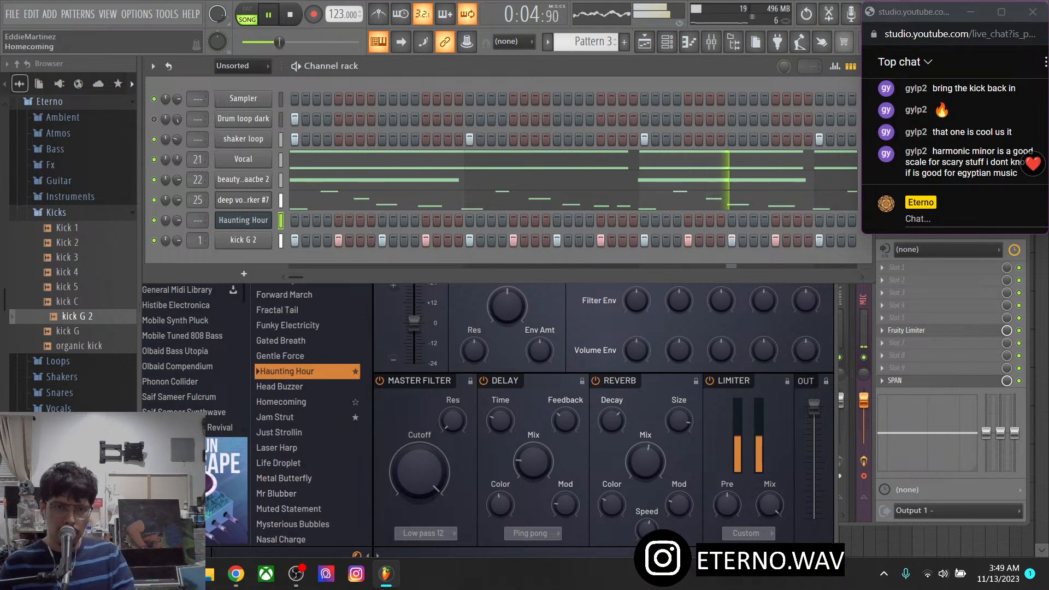
scroll(292, 403, "up", 2)
left_click(292, 378)
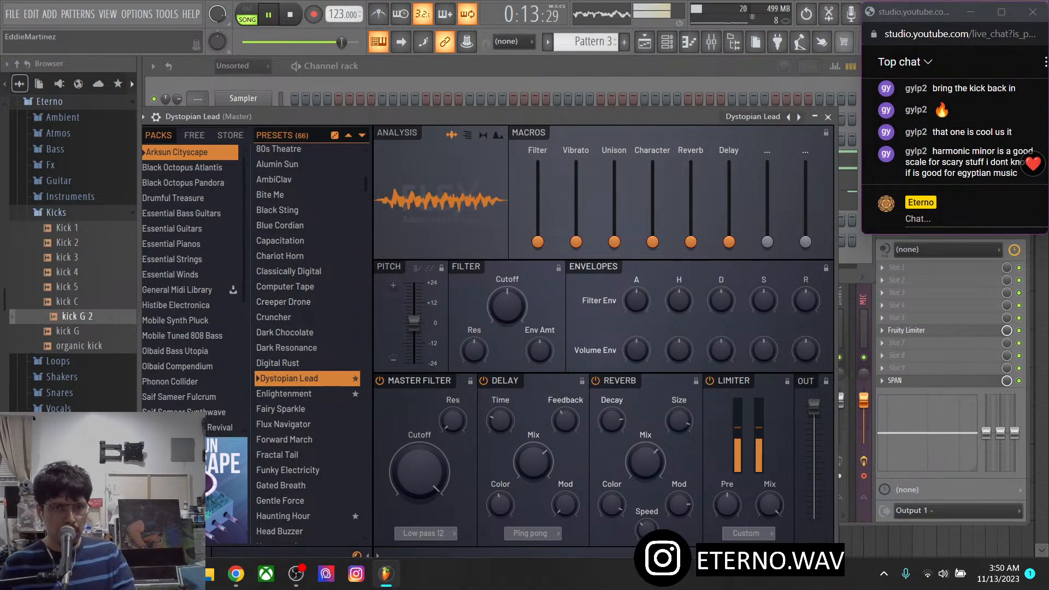
left_click(262, 82)
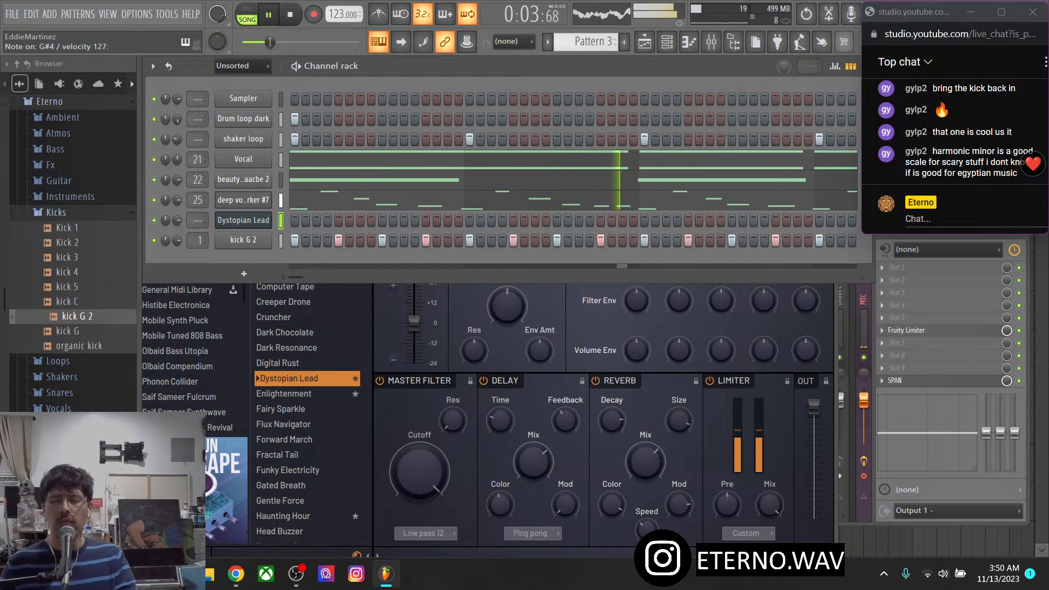
Raise the FLEX Filter macro to 77% and record a Dystopian Lead melody into Pattern 3
left_click(467, 298)
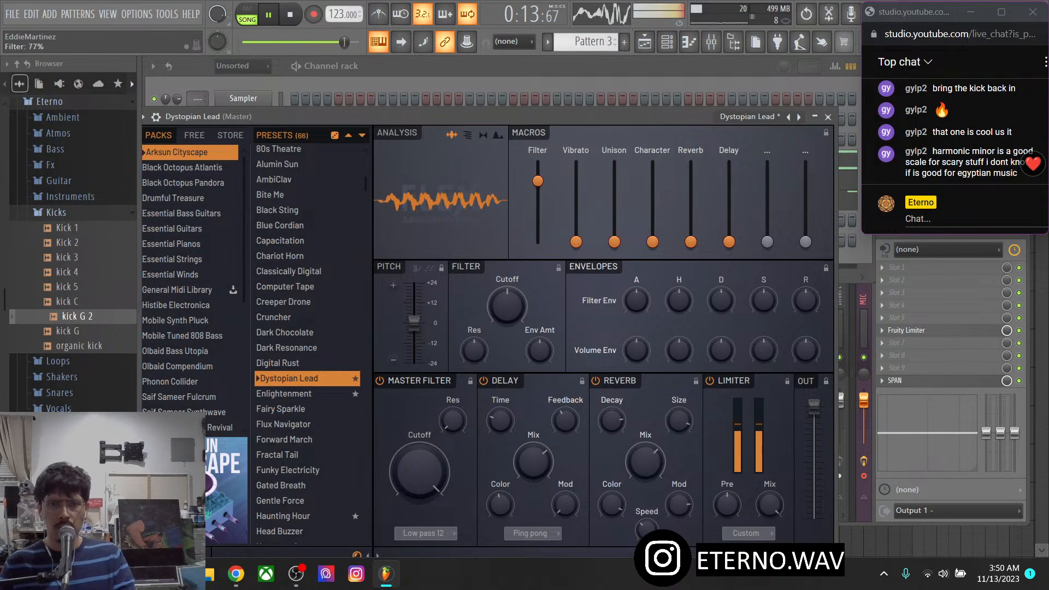
left_click(314, 15)
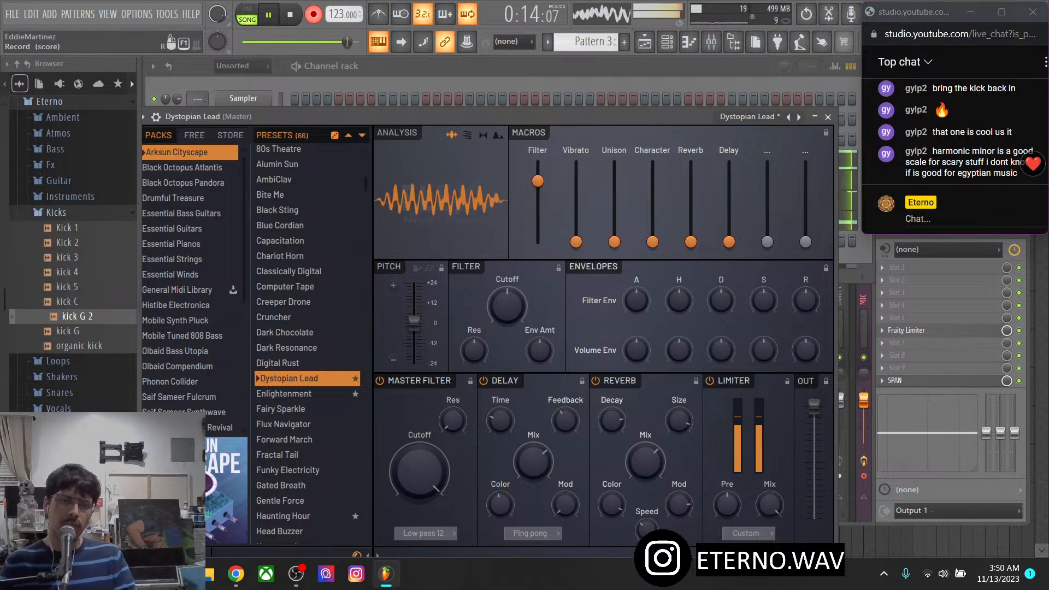
left_click(415, 67)
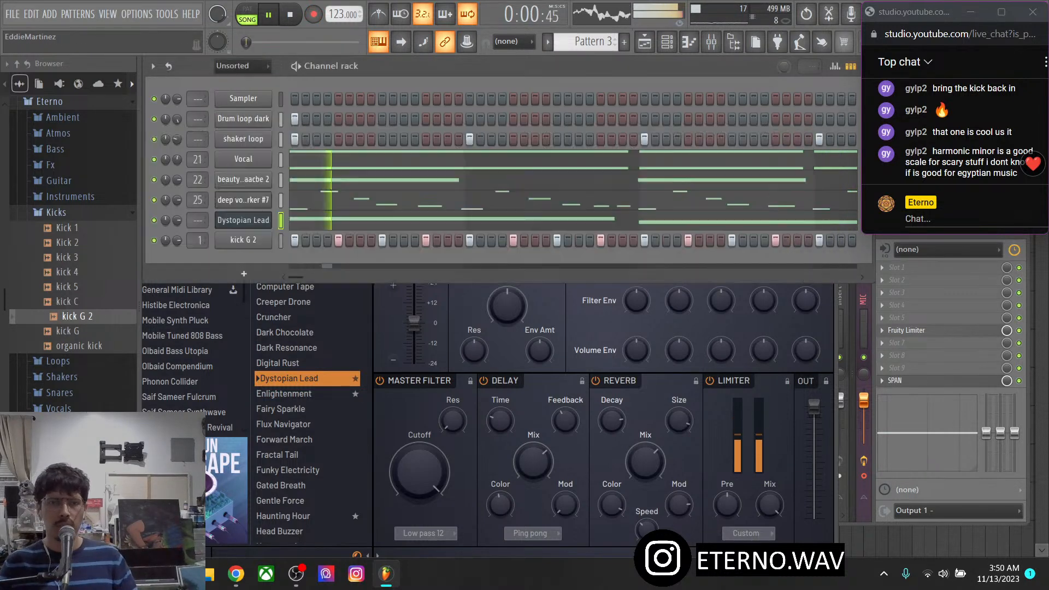
Shorten the opening A4 note of Dystopian Lead to about three quarters of a bar and set its FLEX Filter macro to 53%
left_click(524, 221)
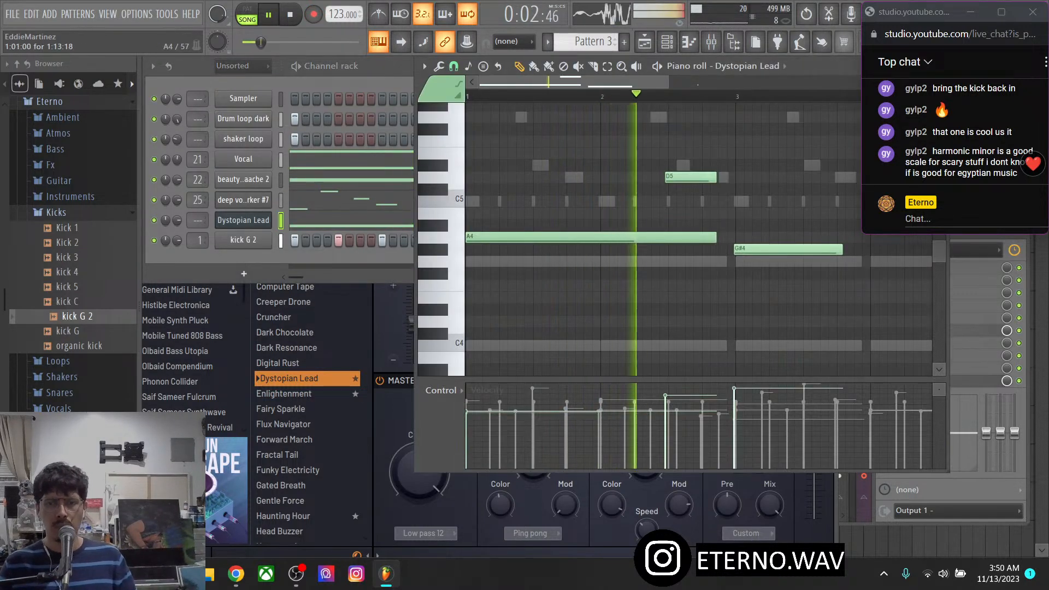
left_click_drag(714, 237, 562, 239)
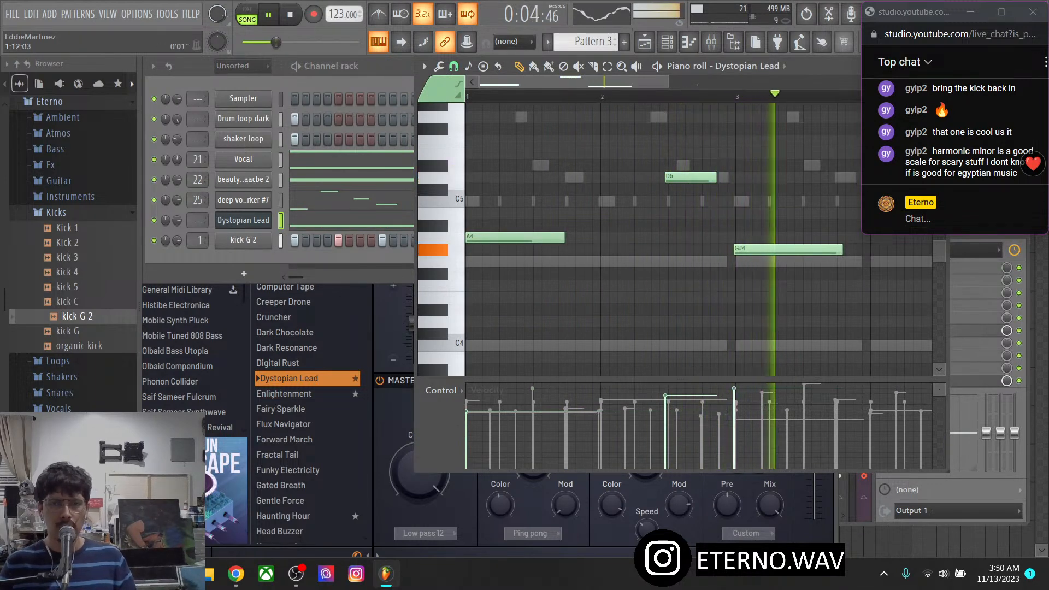
scroll(742, 261, "down", 3)
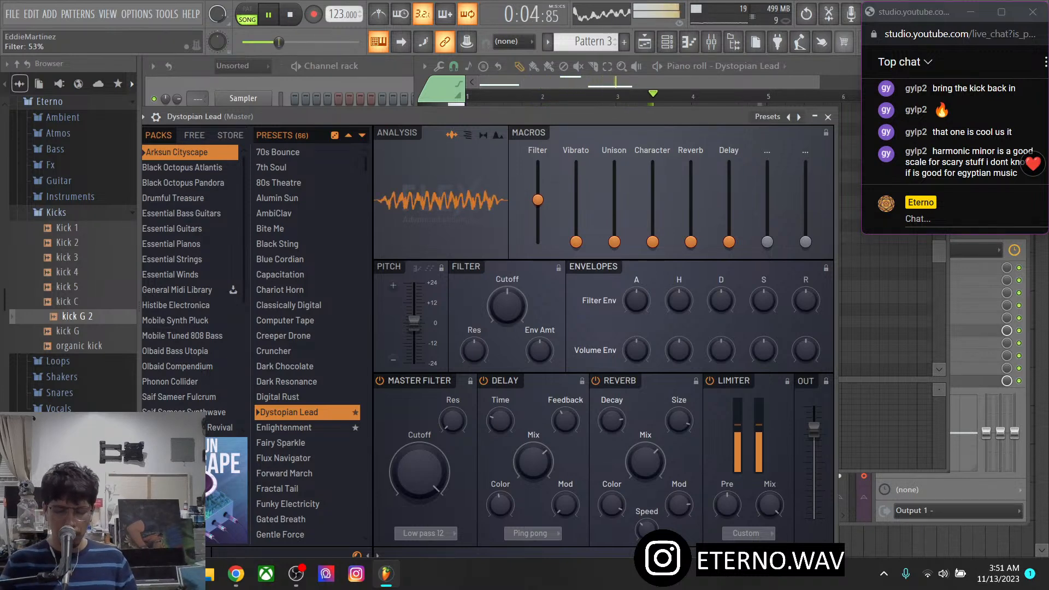
key("F6")
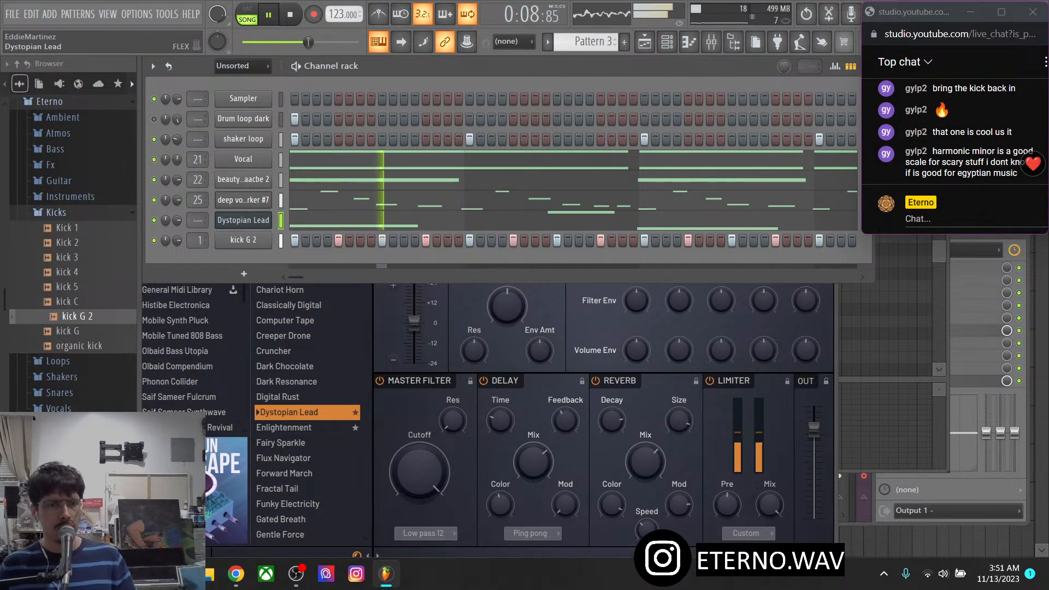
Insert a GMS synth channel above Dystopian Lead in the Channel rack
right_click(270, 214)
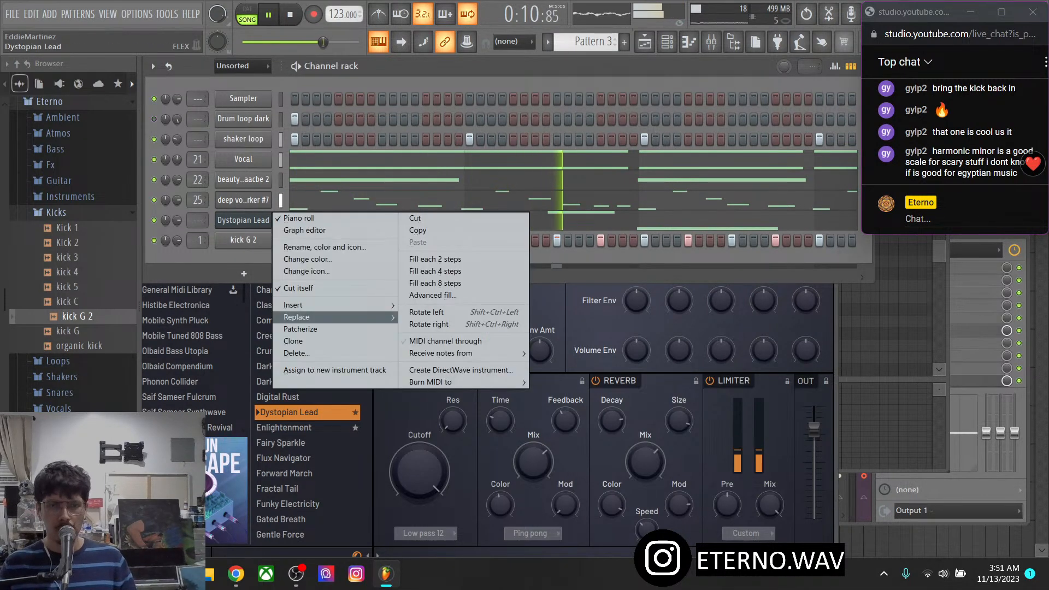
mouse_move(294, 305)
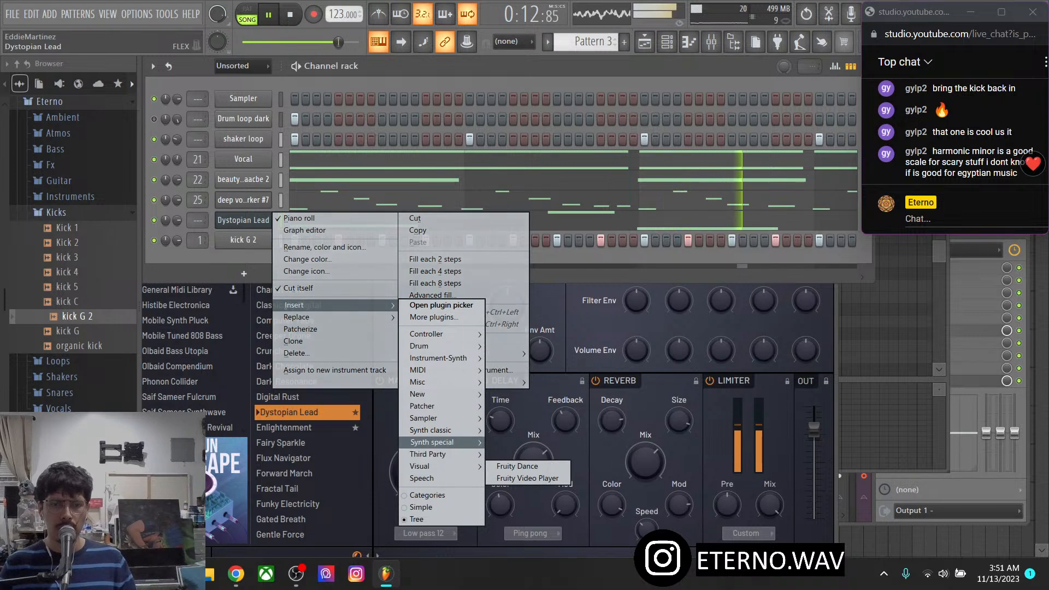
mouse_move(431, 442)
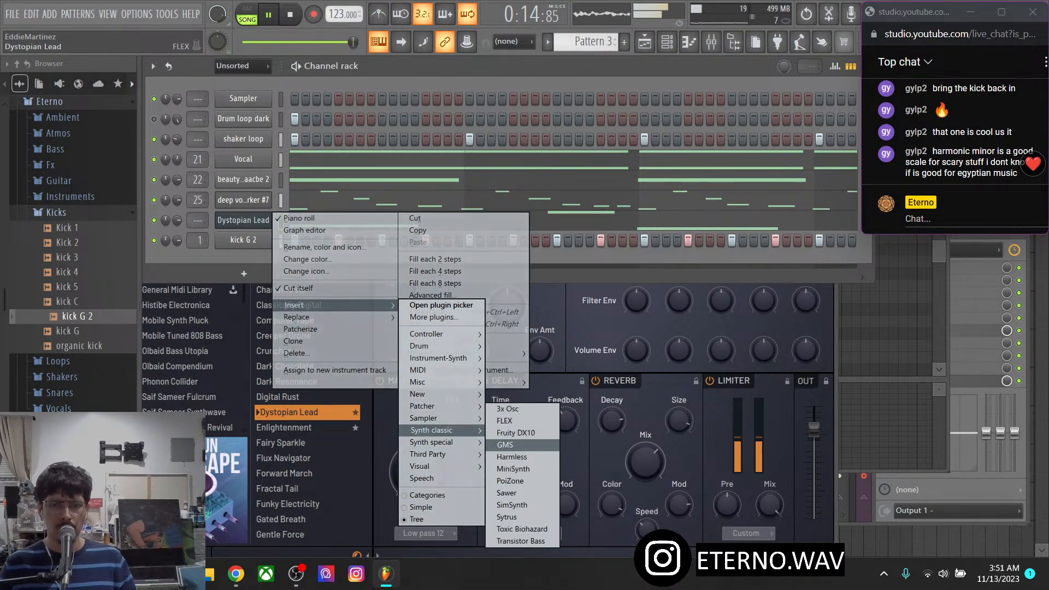
left_click(504, 444)
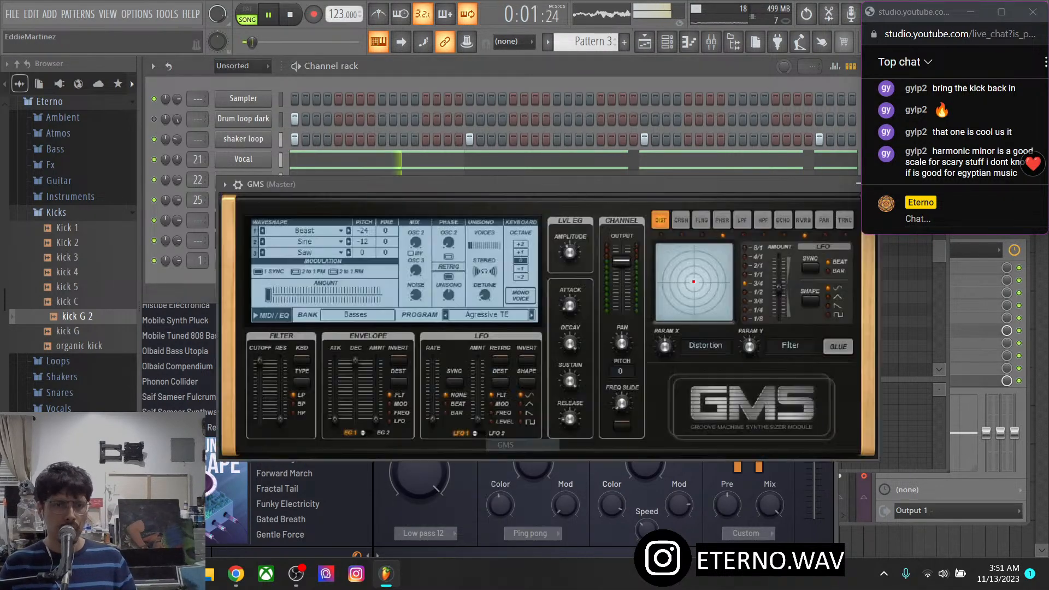
Lower the output level of the Dystopian Lead FLEX channel slightly
left_click(243, 240)
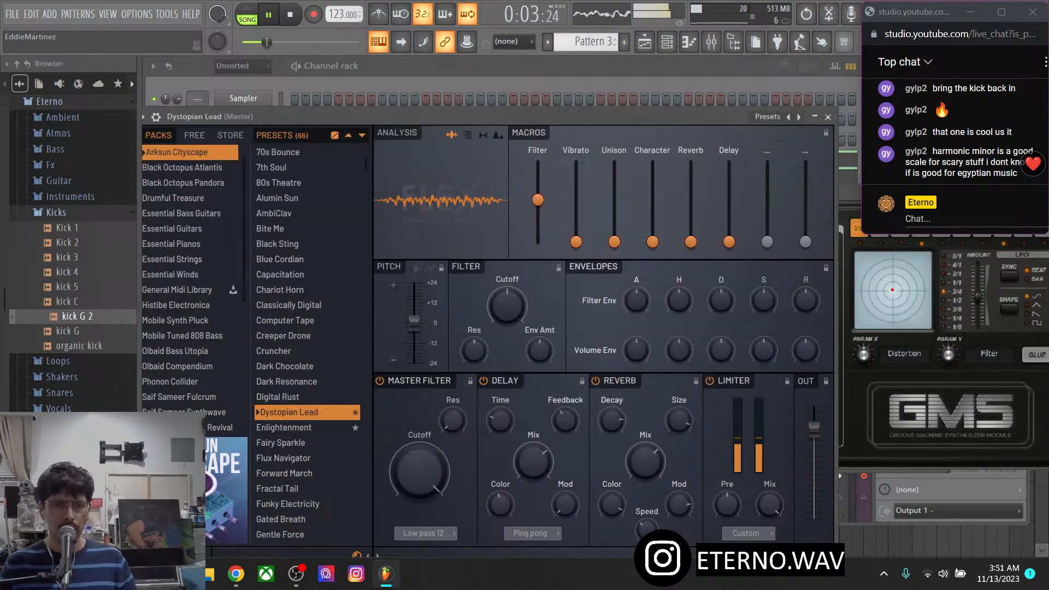
scroll(284, 42, "up", 3)
key("F6")
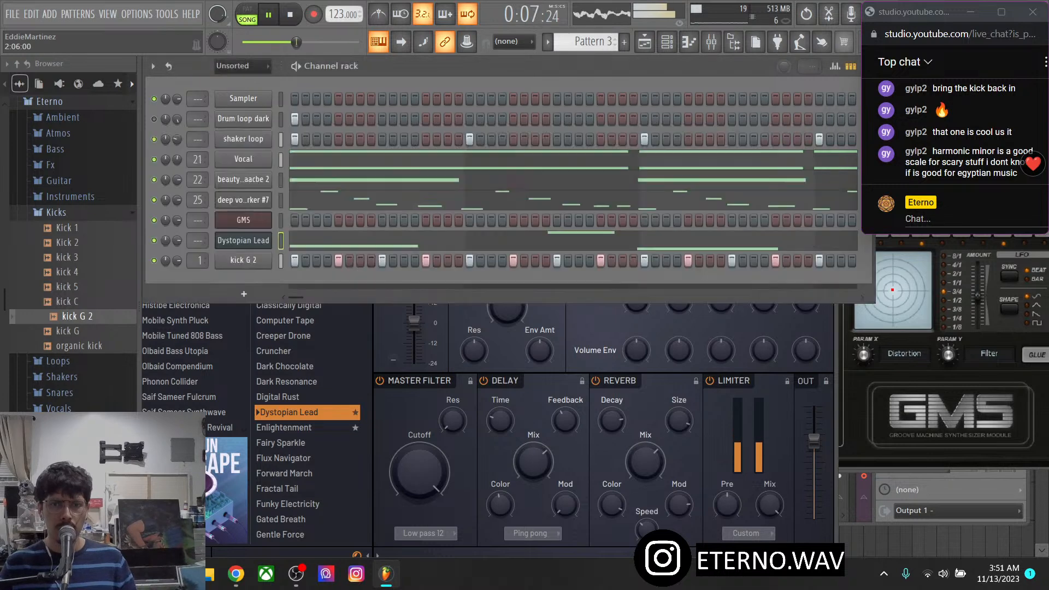
Load the Amphibian TE program from the Leads & Synths bank in GMS and close its presets library
left_click(243, 220)
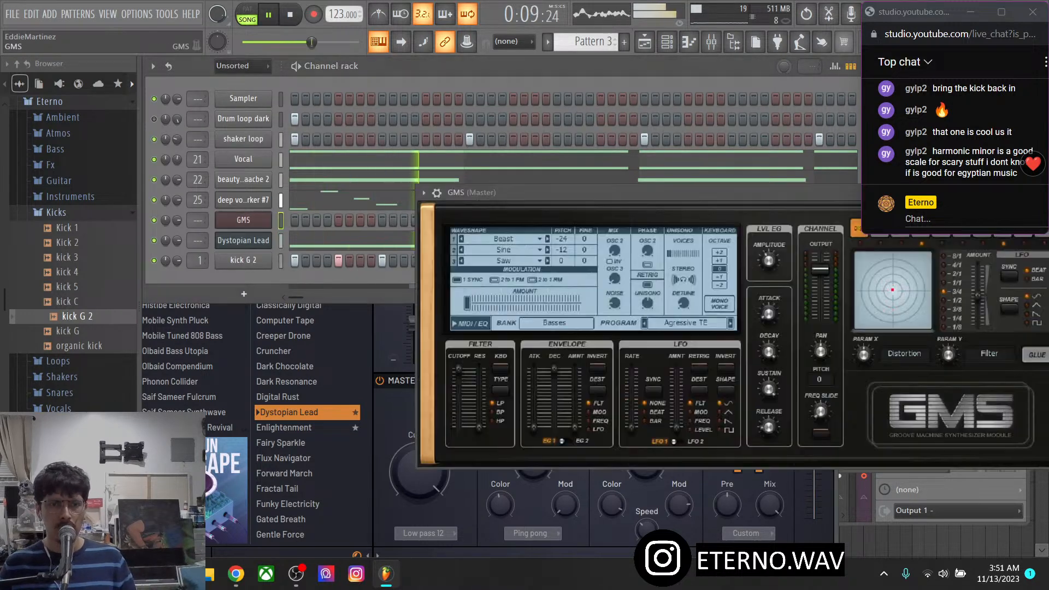
left_click(685, 323)
left_click(683, 308)
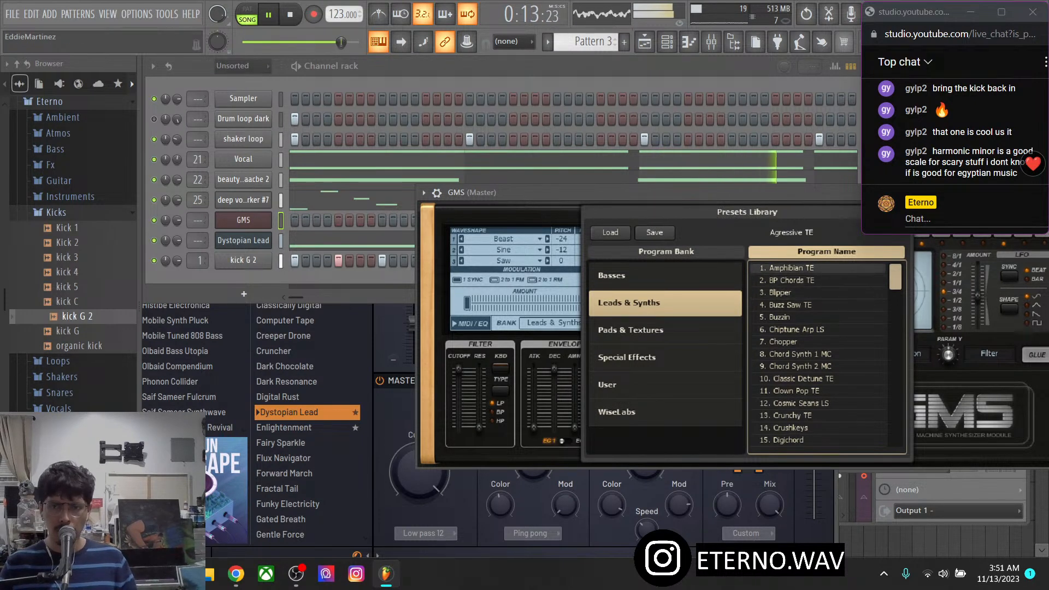
left_click(781, 267)
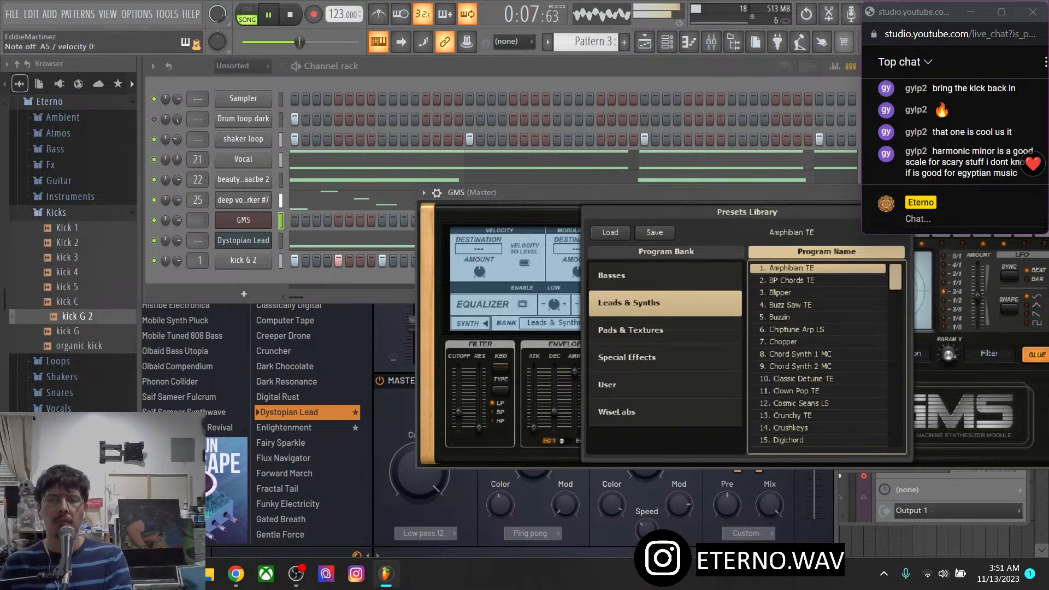
left_click_drag(655, 192, 421, 195)
left_click(669, 214)
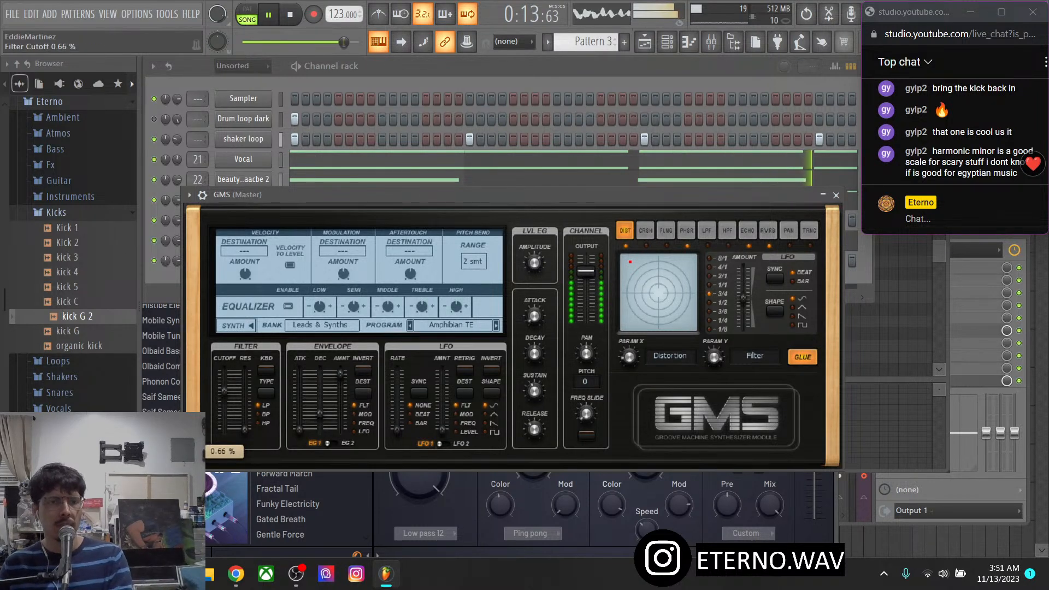
With the Drum loop dark channel unmuted, lower the GMS filter cutoff and record a GMS melody into Pattern 3
left_click(154, 119)
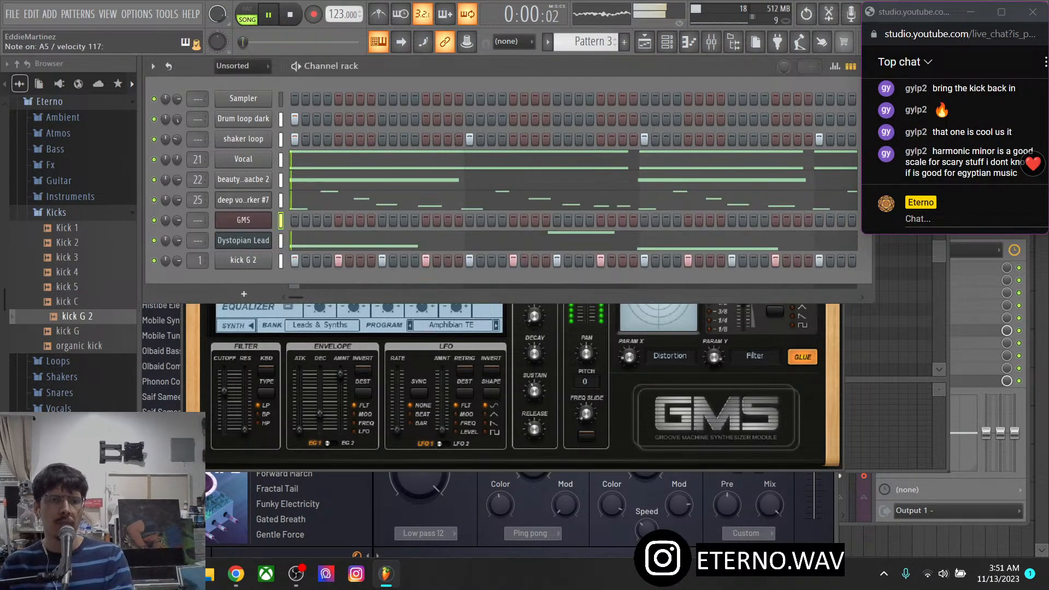
left_click(224, 391)
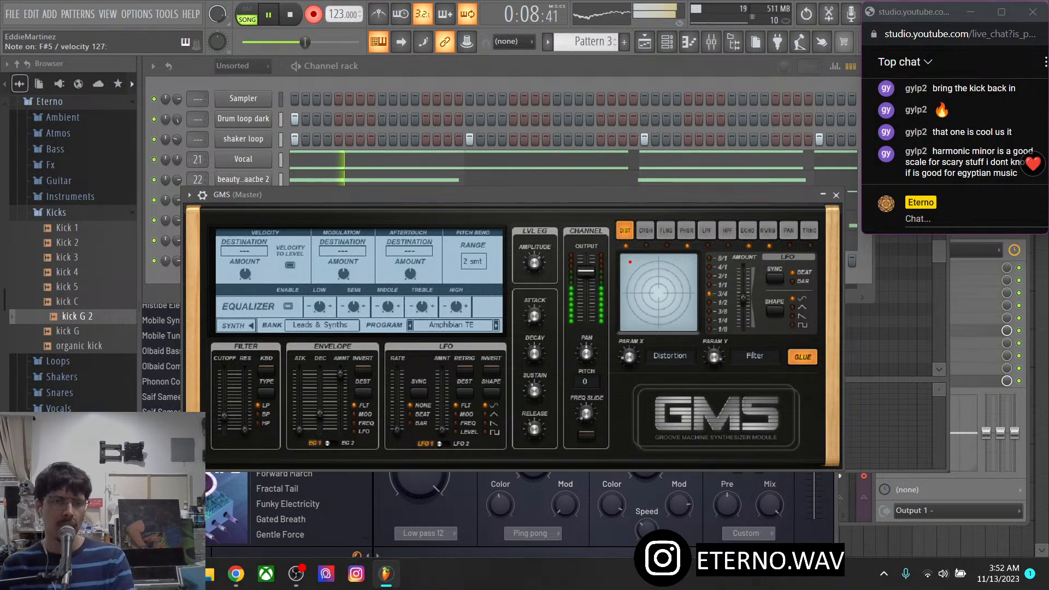
key("F6")
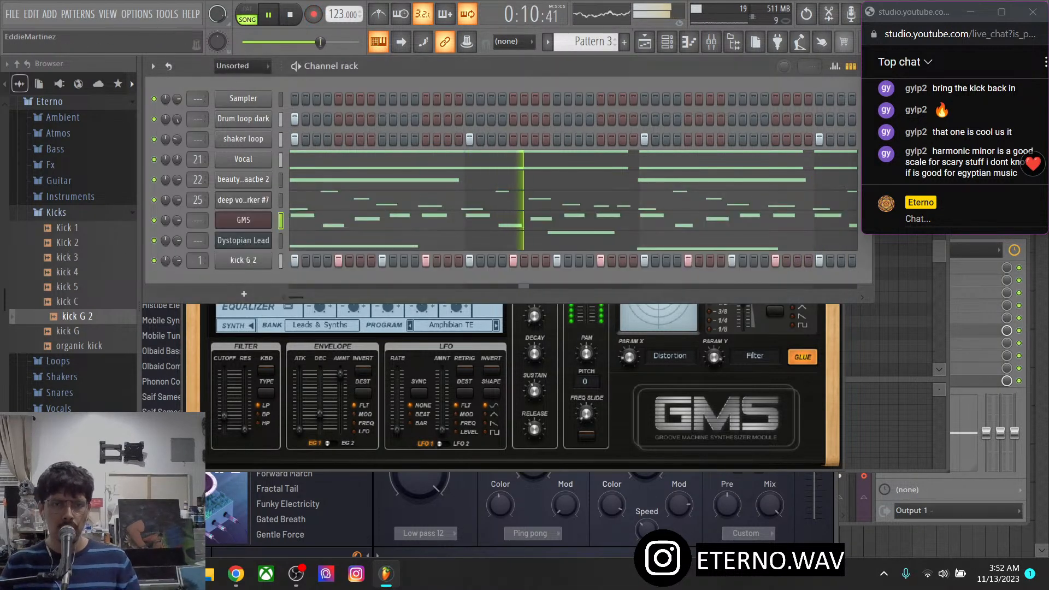
Review the GMS melody in the piano roll, then lower the GMS filter cutoff slightly and set the envelope decay to 0.37%
key("F7")
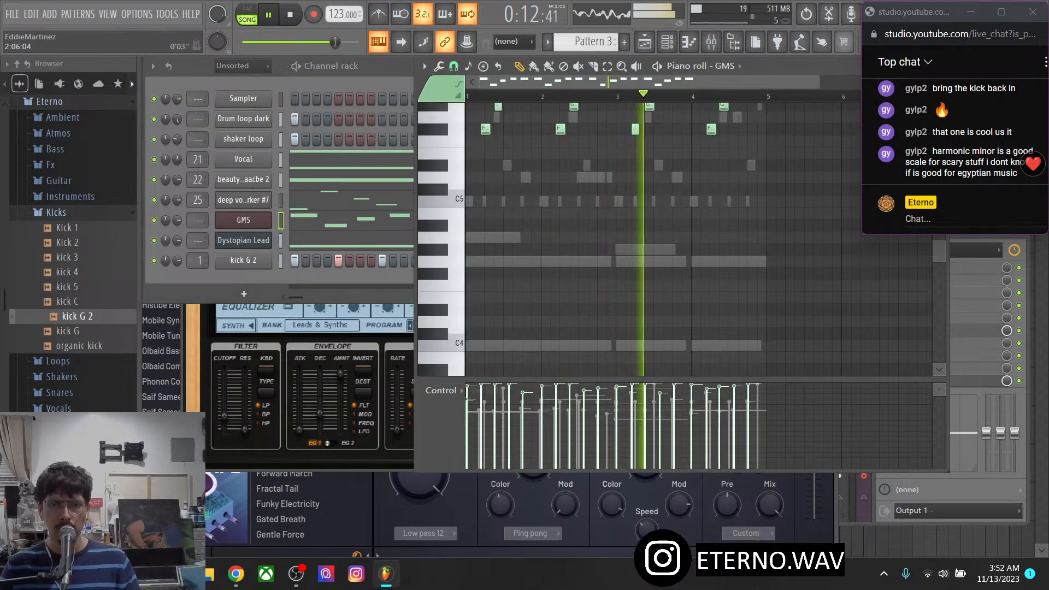
scroll(617, 239, "up", 3)
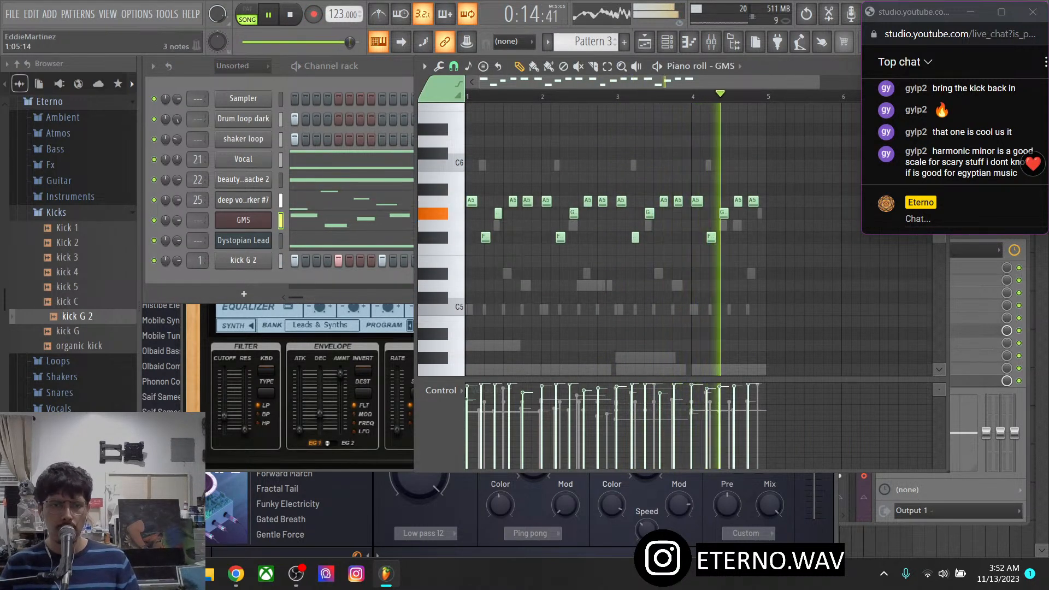
left_click(243, 220)
left_click_drag(224, 416, 224, 419)
left_click_drag(319, 413, 340, 371)
mouse_move(320, 406)
left_mouse_down()
mouse_move(319, 417)
mouse_move(299, 404)
mouse_move(320, 410)
mouse_move(299, 416)
mouse_move(299, 430)
mouse_move(319, 409)
left_mouse_up()
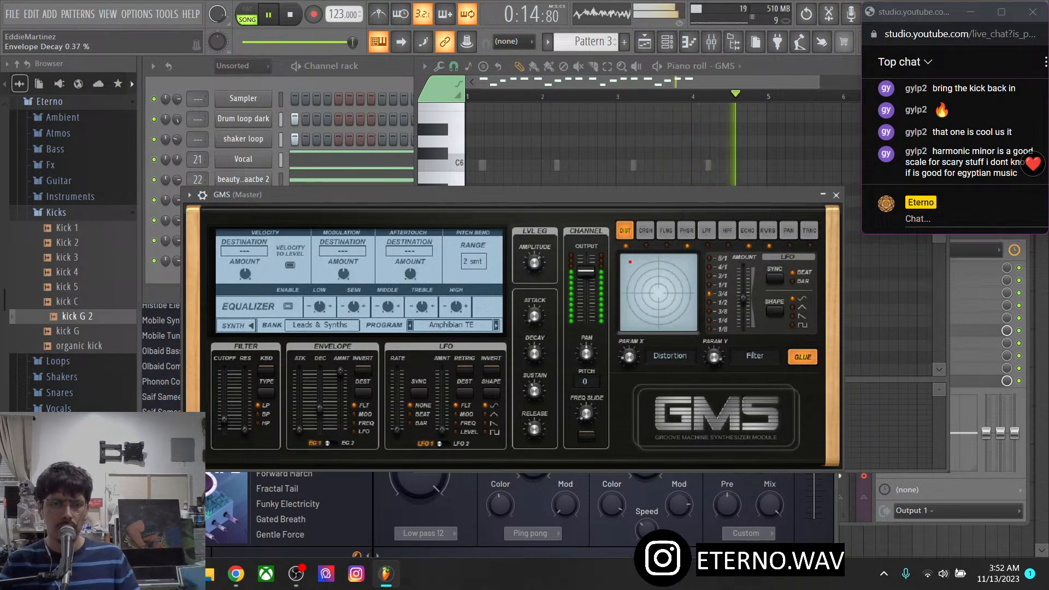
Try different distortion amounts on the GMS effects XY pad
left_click_drag(629, 262, 683, 315)
left_click(686, 230)
left_click(625, 229)
left_click_drag(632, 269, 629, 265)
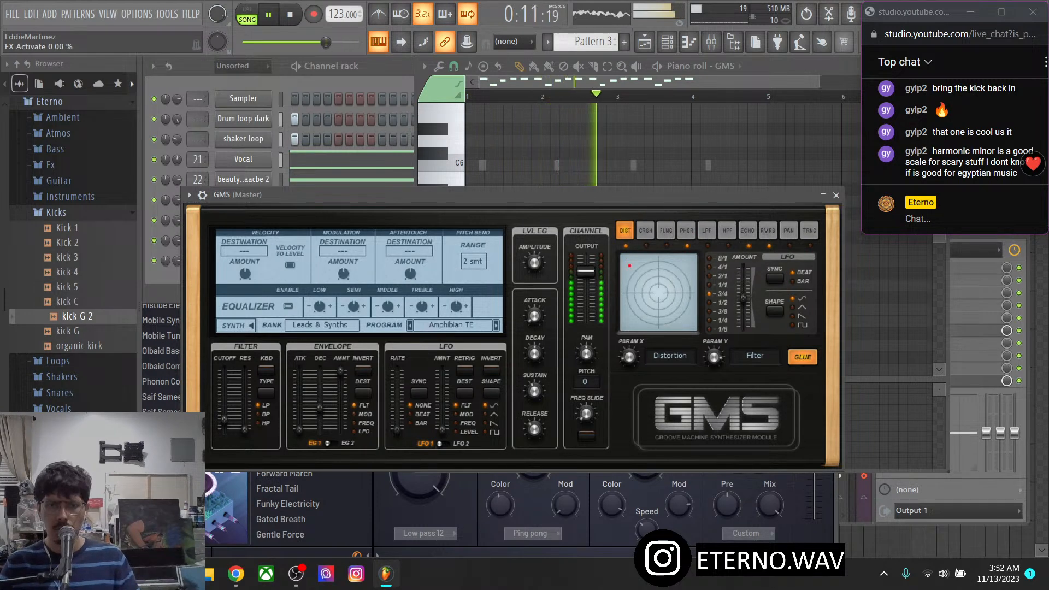
Try the GMS keyboard octave one step up, then return it to 0
left_click(236, 325)
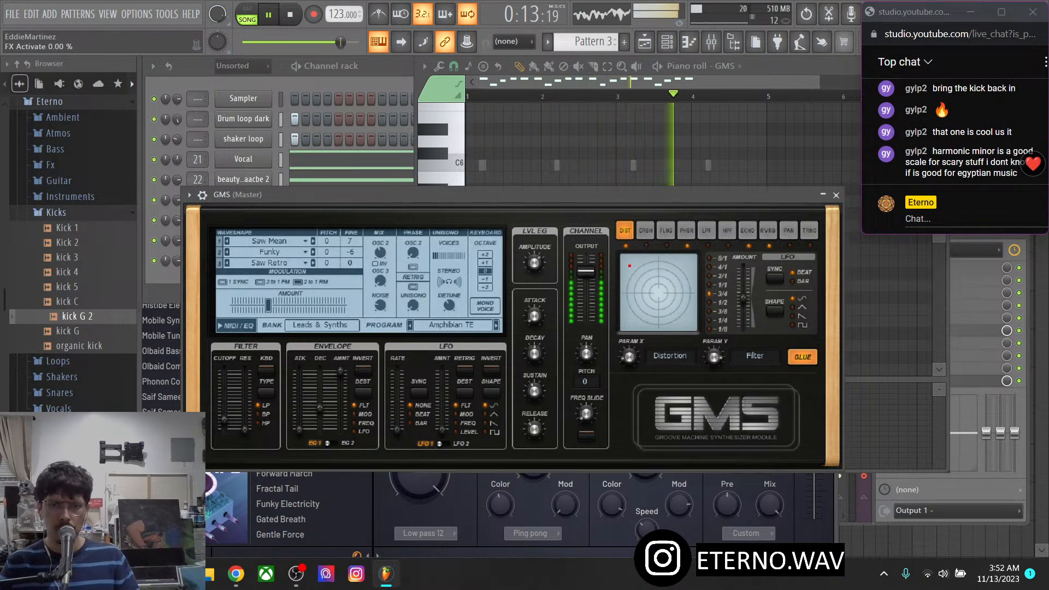
left_click(484, 262)
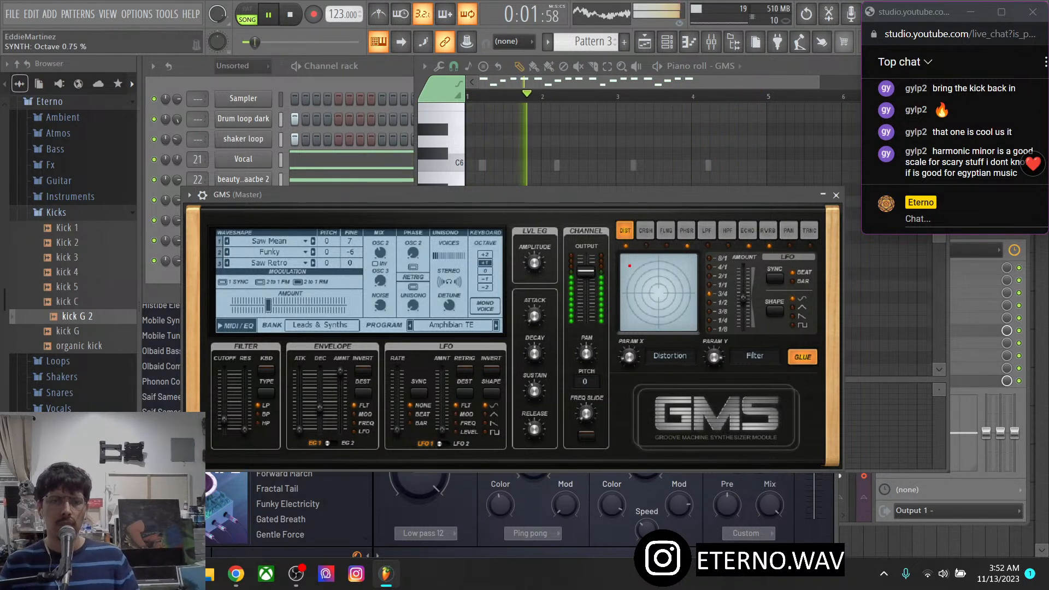
left_click(485, 271)
Increase the GMS echo feedback on the XY pad and lower the filter cutoff to 0%
left_click(747, 231)
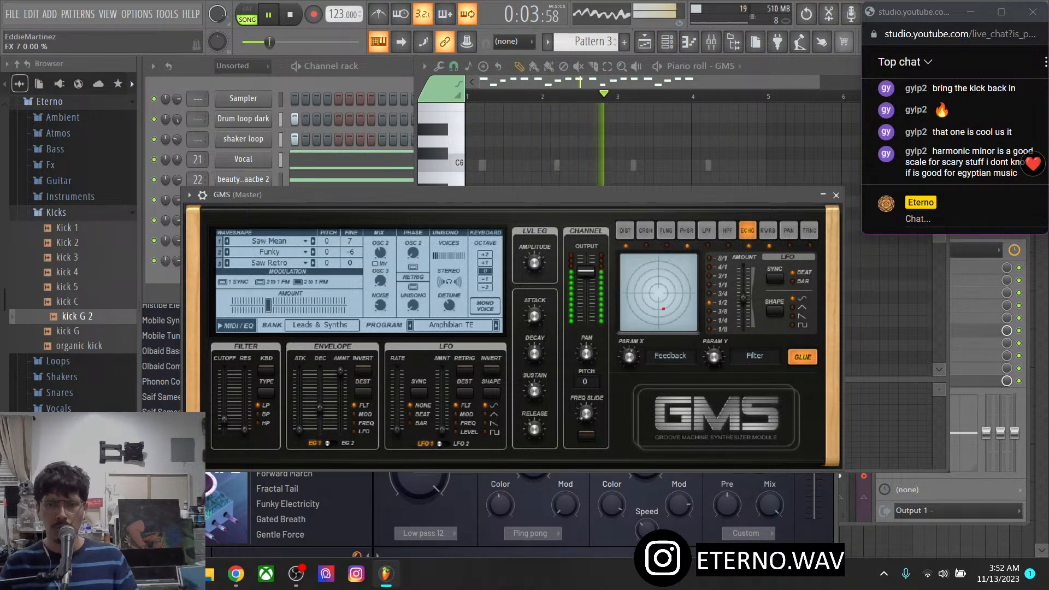
left_click_drag(682, 277, 681, 302)
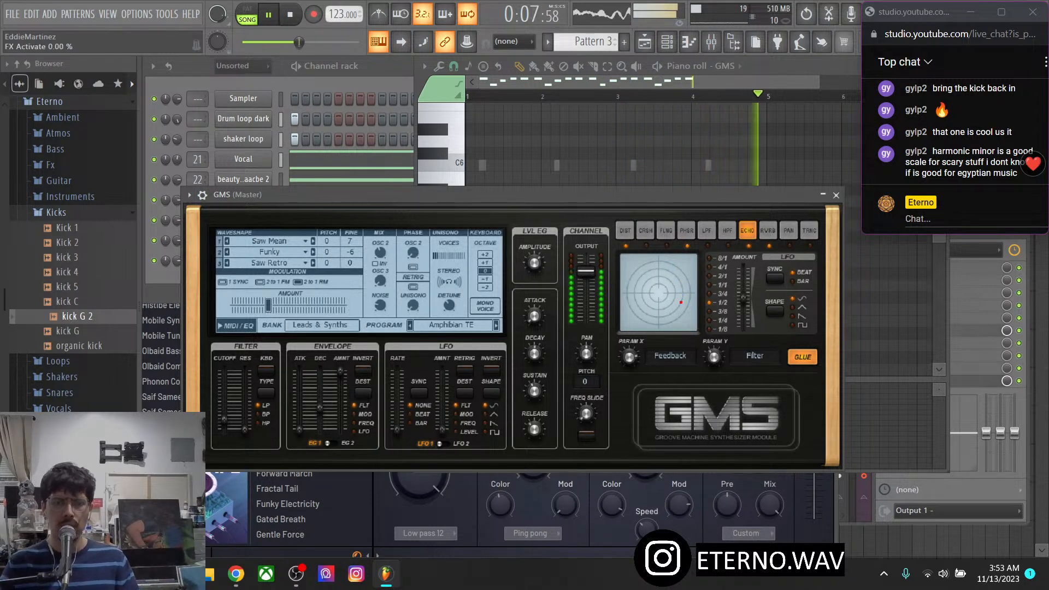
left_click_drag(224, 419, 224, 426)
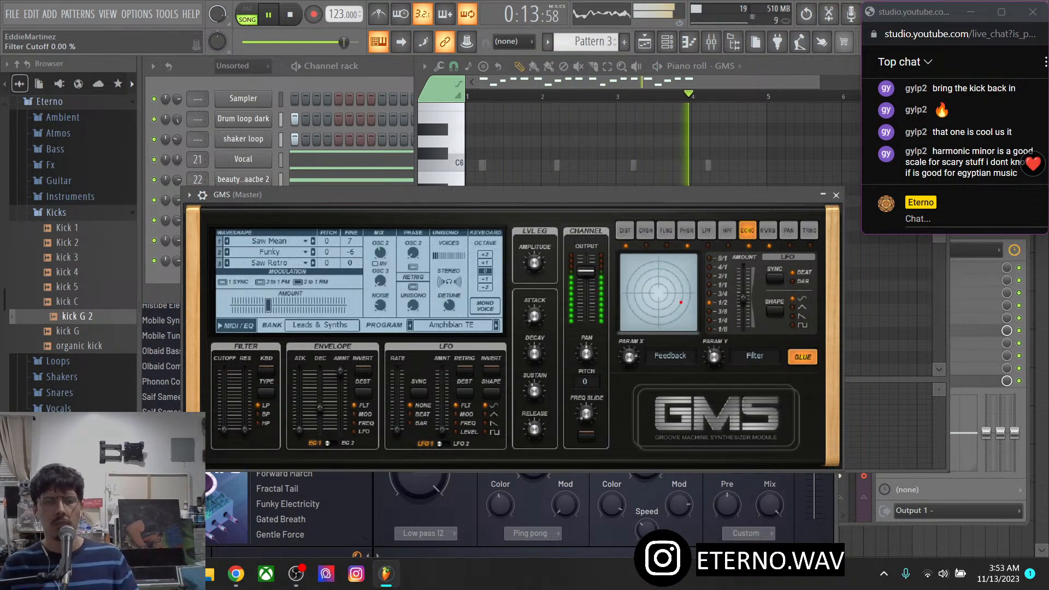
Change the GMS LFO shape, sync it to the beat at rate 1/2, raise its amount, and set the envelope amount to 0.60%
left_click(491, 394)
left_click(491, 393)
left_click_drag(442, 430, 442, 391)
left_click_drag(397, 430, 397, 394)
left_click(419, 393)
left_click_drag(340, 370, 341, 389)
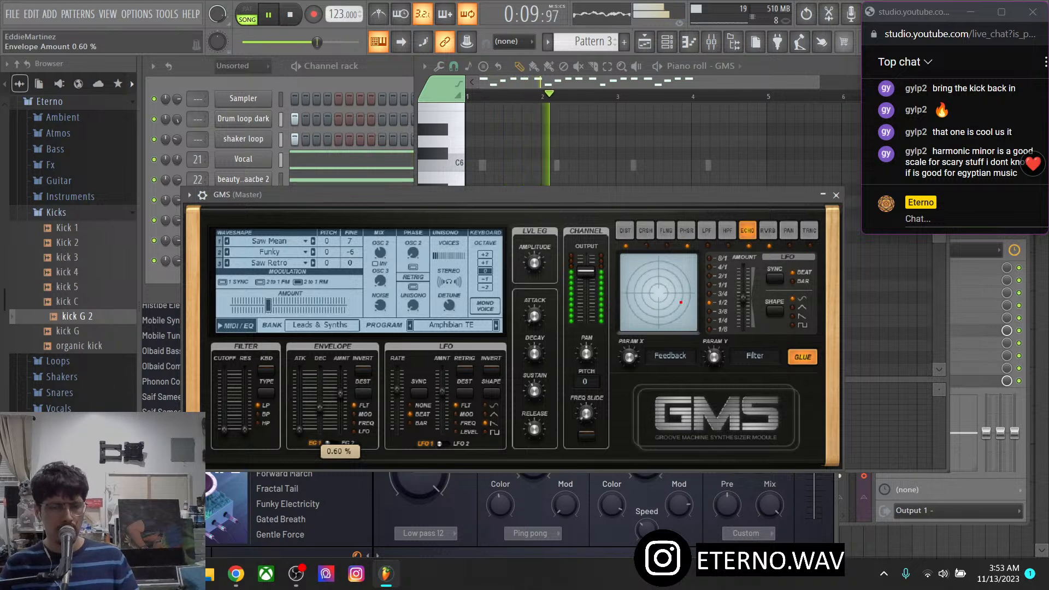
left_click_drag(442, 391, 442, 380)
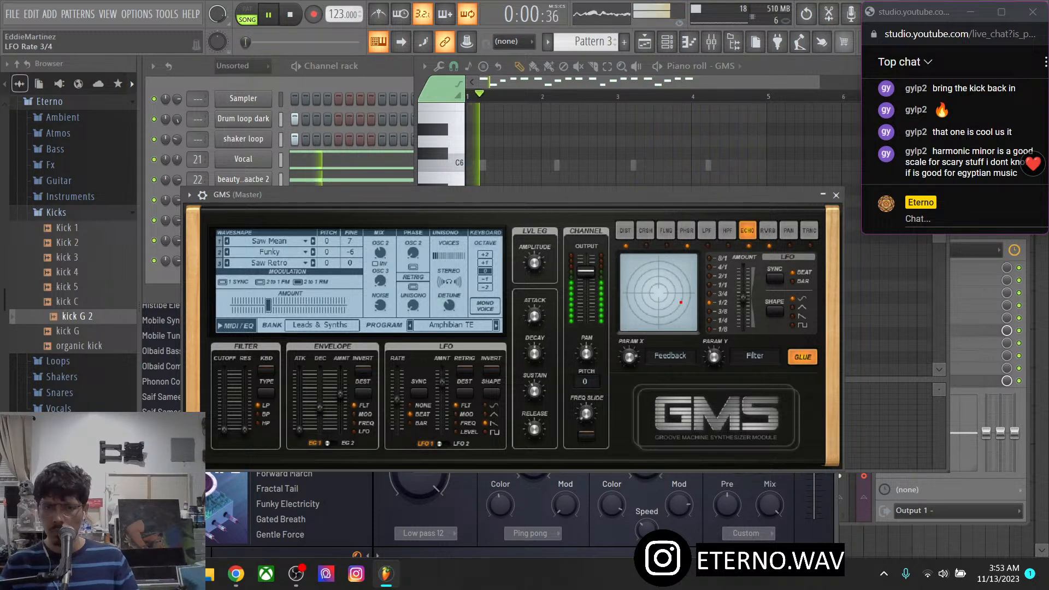
left_click_drag(397, 399, 397, 406)
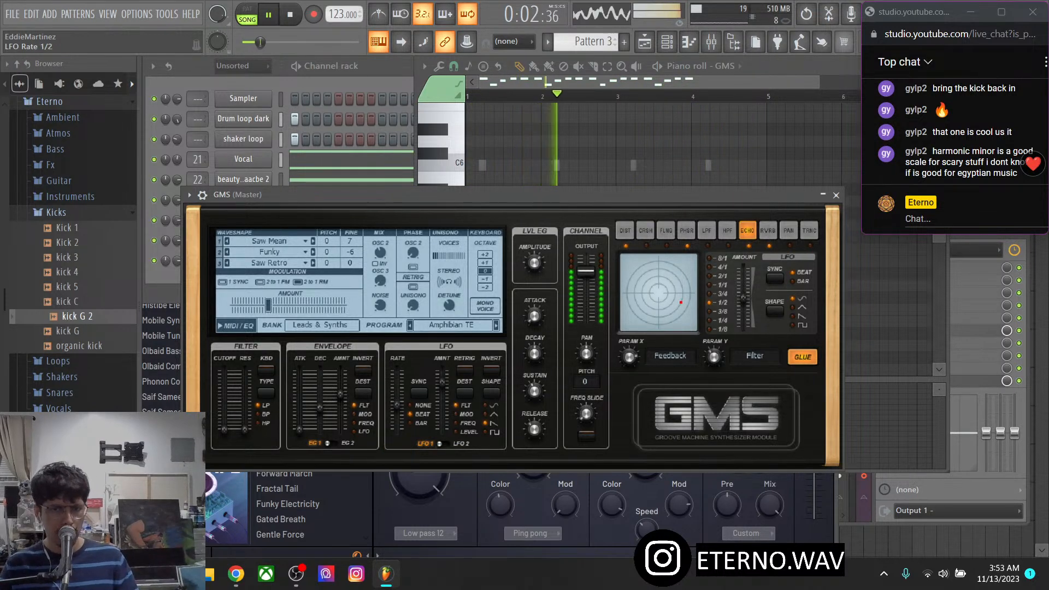
Adjust the GMS unison detune slightly and mute the shaker loop and deep vox channels
left_click_drag(449, 305, 449, 310)
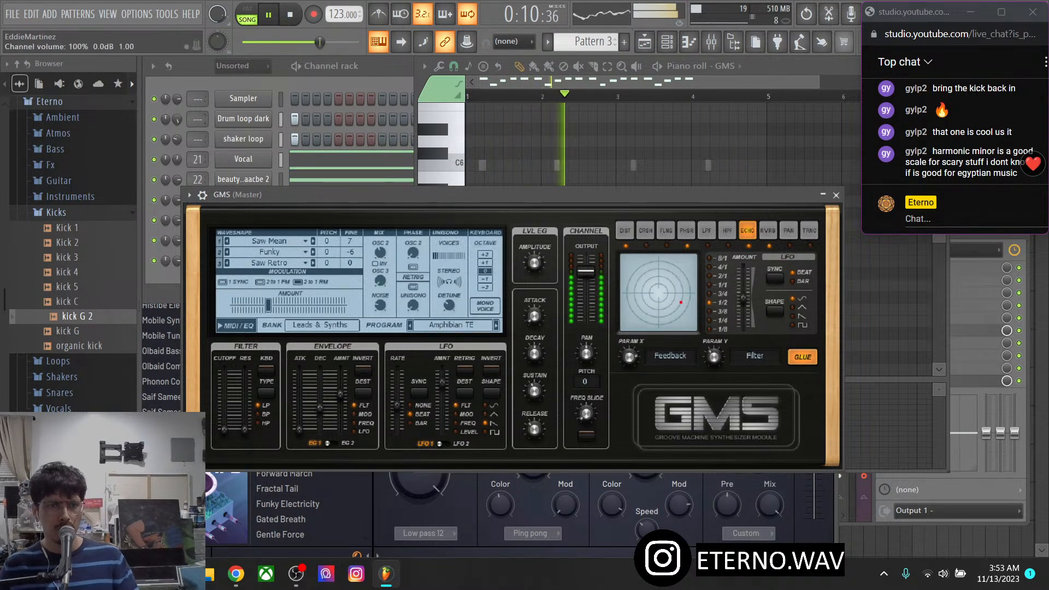
left_click(154, 119)
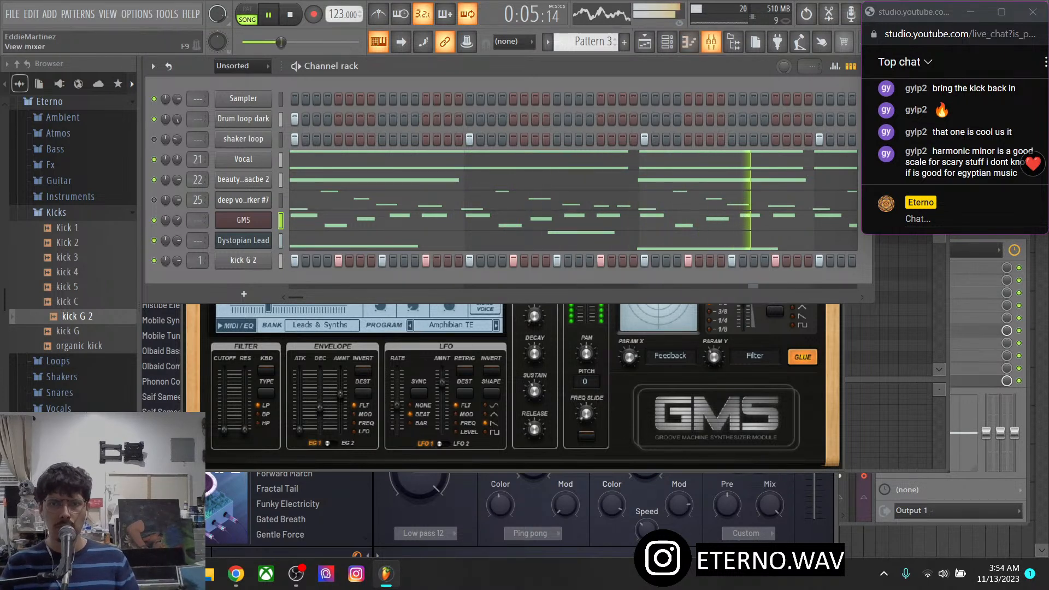
Route the GMS channel to mixer track 27 and sidechain the kick G 2 track to it
key("F9")
right_click(671, 295)
mouse_move(717, 320)
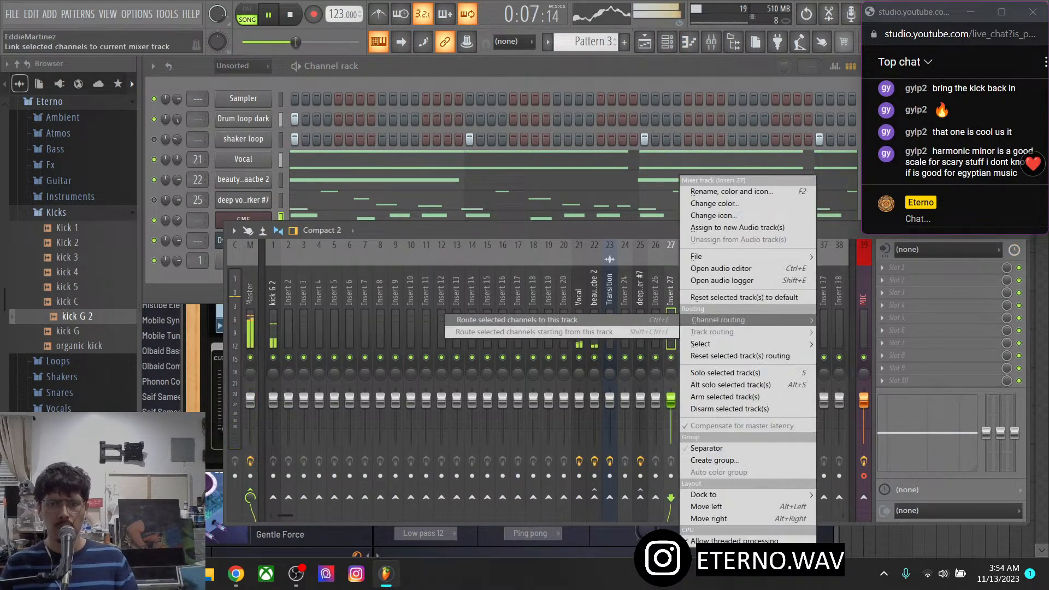
left_click(516, 320)
left_click(273, 305)
right_click(671, 497)
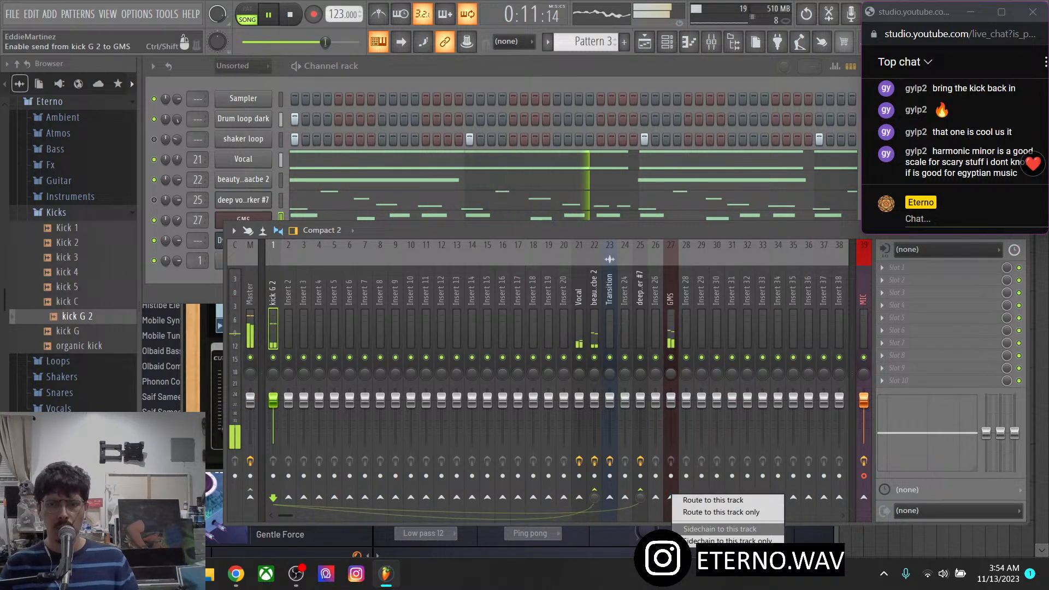
left_click(697, 529)
Add Fruity Limiter to slot 6 of the GMS mixer track with the Sidechain preset, then close its window
left_click(671, 317)
left_click(906, 330)
mouse_move(896, 273)
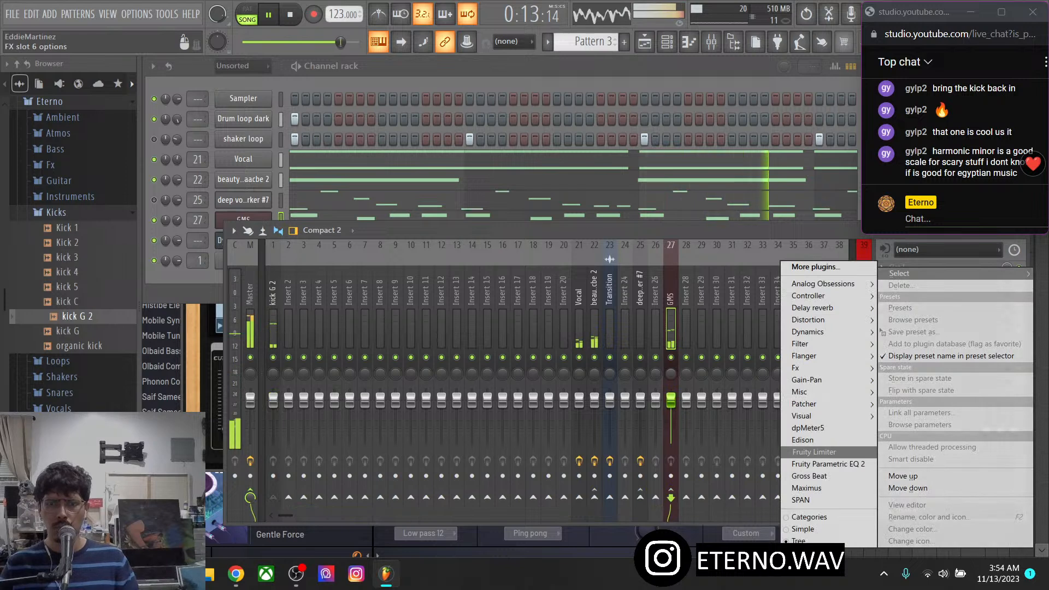
left_click(827, 452)
left_click(615, 202)
left_click(584, 370)
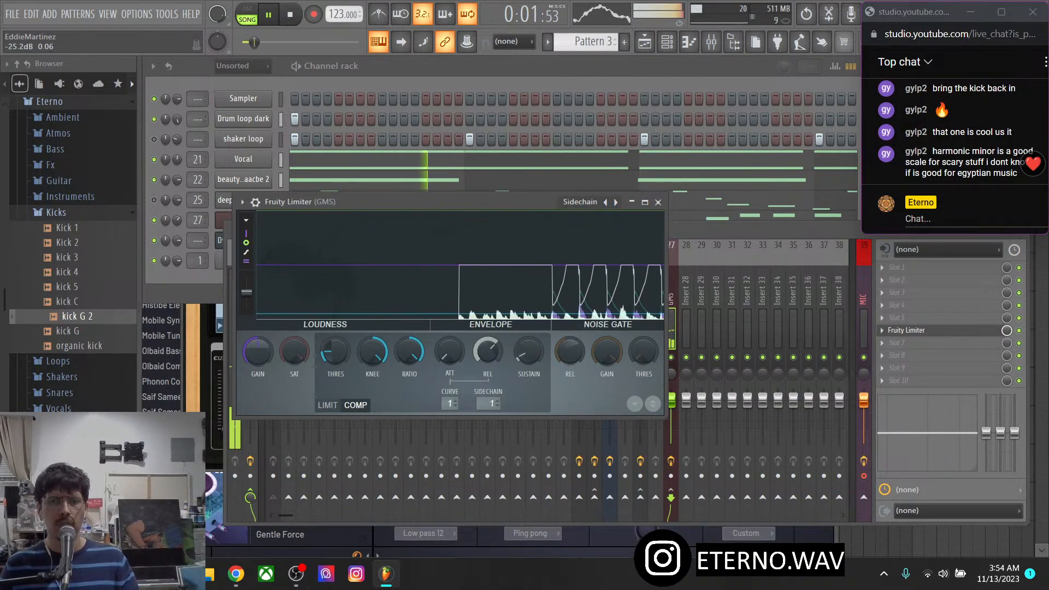
left_click(658, 202)
Route the Dystopian Lead channel to mixer track 28 and sidechain the kick G 2 track to it
left_click(281, 240)
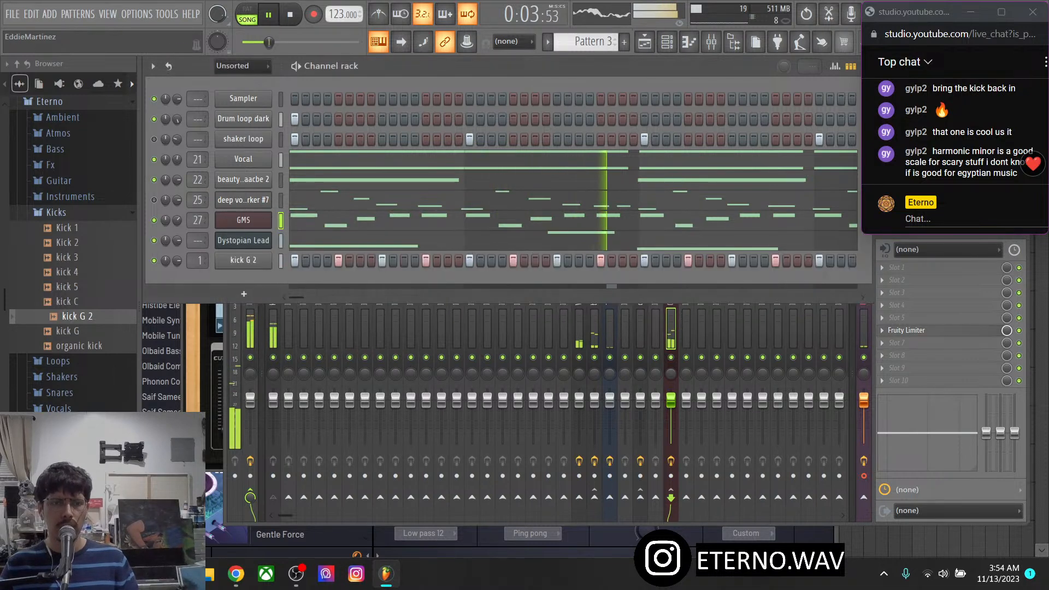
mouse_move(733, 320)
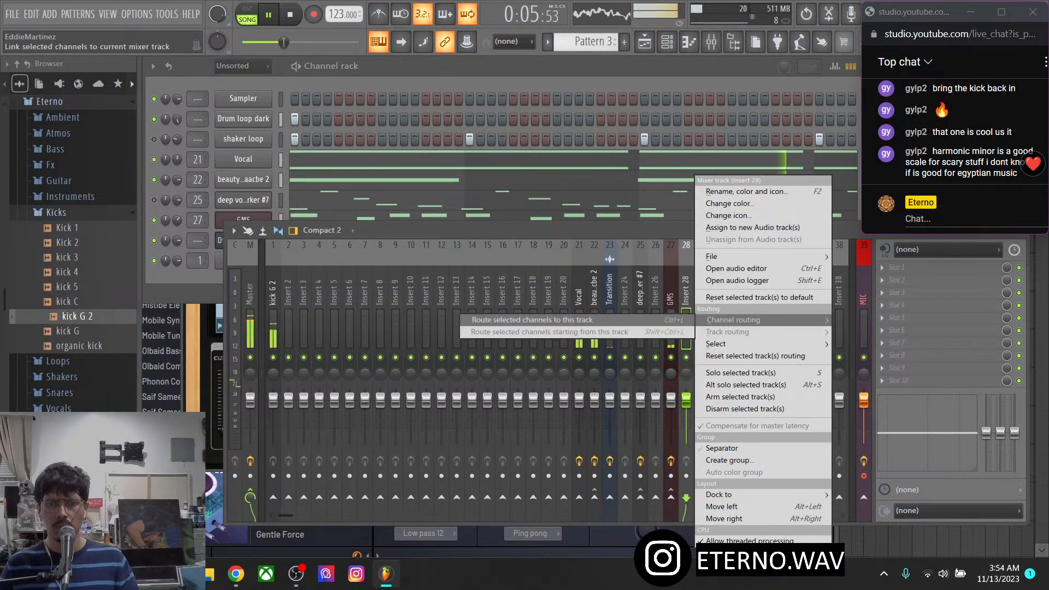
left_click(639, 320)
left_click(272, 294)
right_click(686, 497)
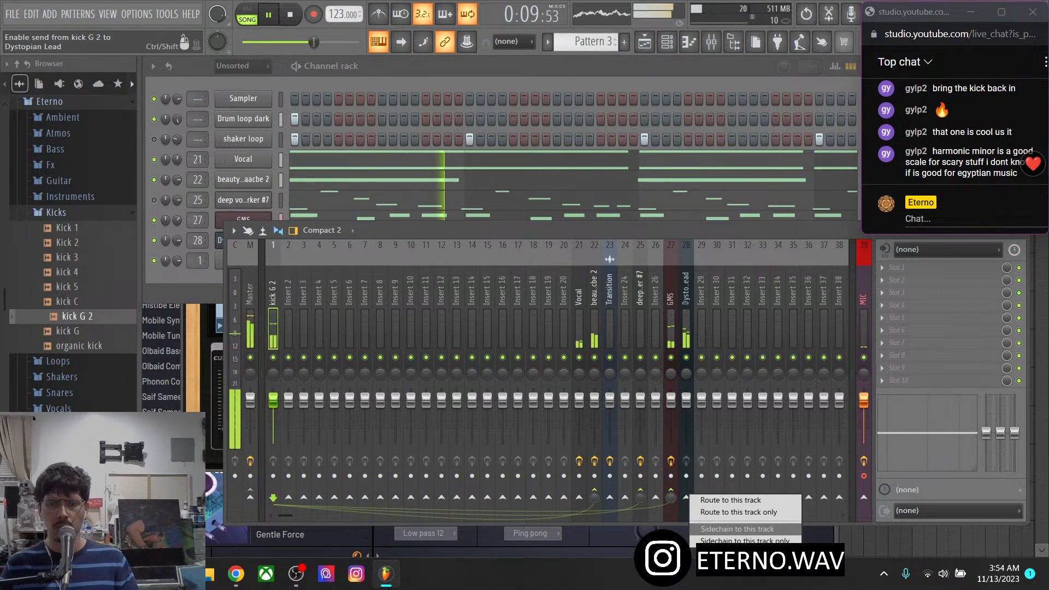
left_click(739, 512)
Add Fruity Limiter to slot 5 of the Dystopian Lead mixer track and load its Sidechain preset
left_click(917, 318)
left_click(808, 446)
left_click(633, 219)
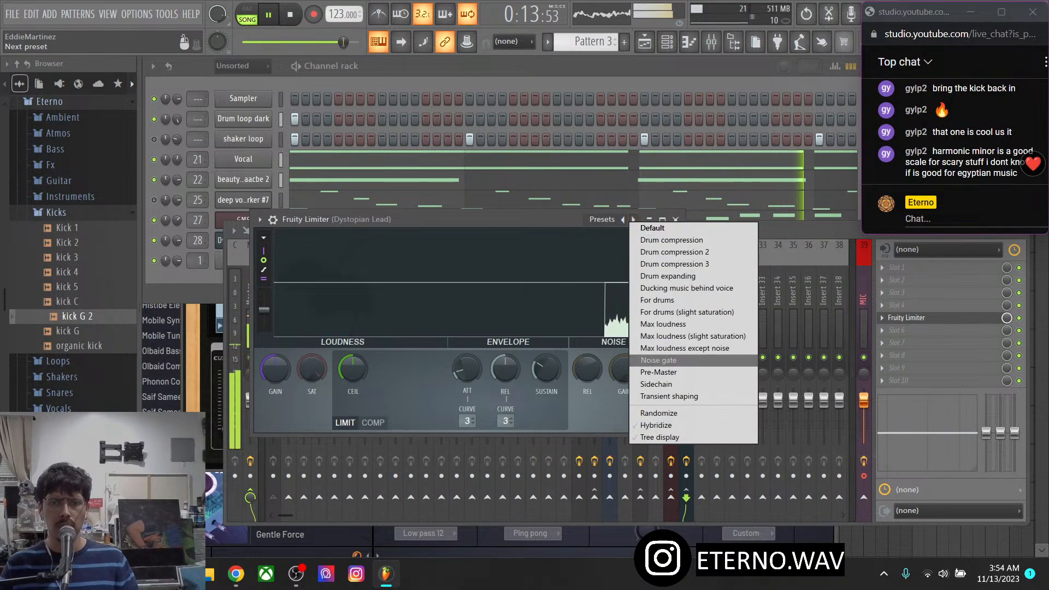
left_click(720, 382)
Lower the Filter macro of the Dystopian Lead FLEX channel slightly
key("F6")
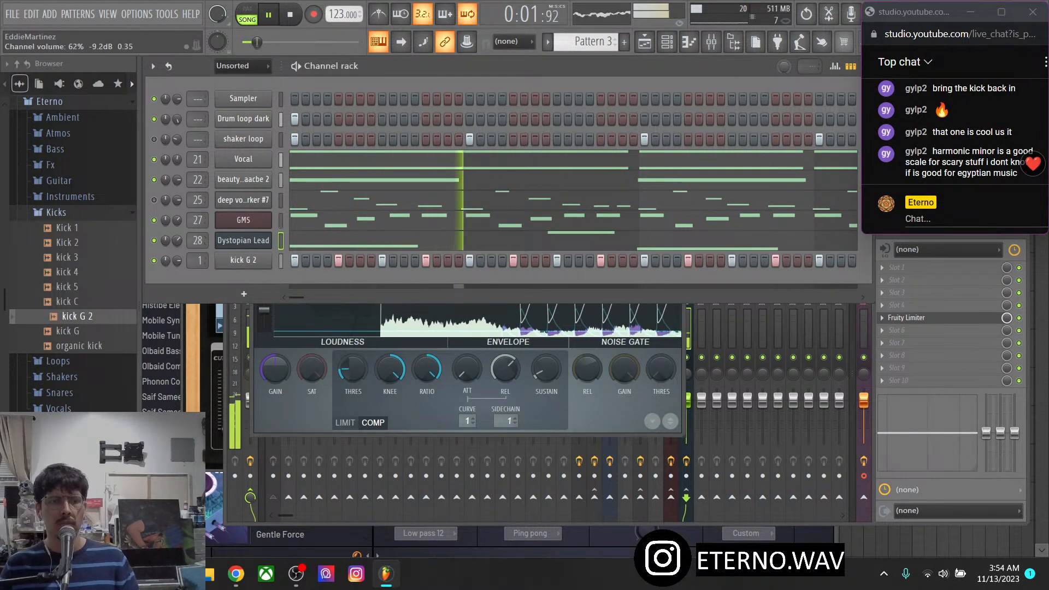
left_click(243, 240)
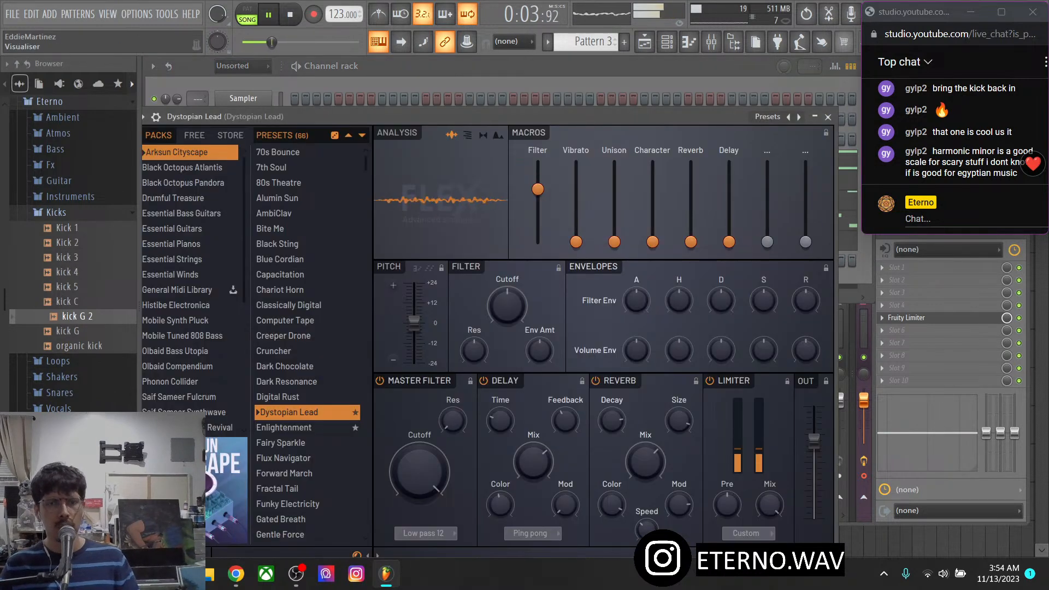
mouse_move(538, 189)
left_mouse_down()
mouse_move(538, 236)
mouse_move(537, 203)
left_mouse_up()
key("F6")
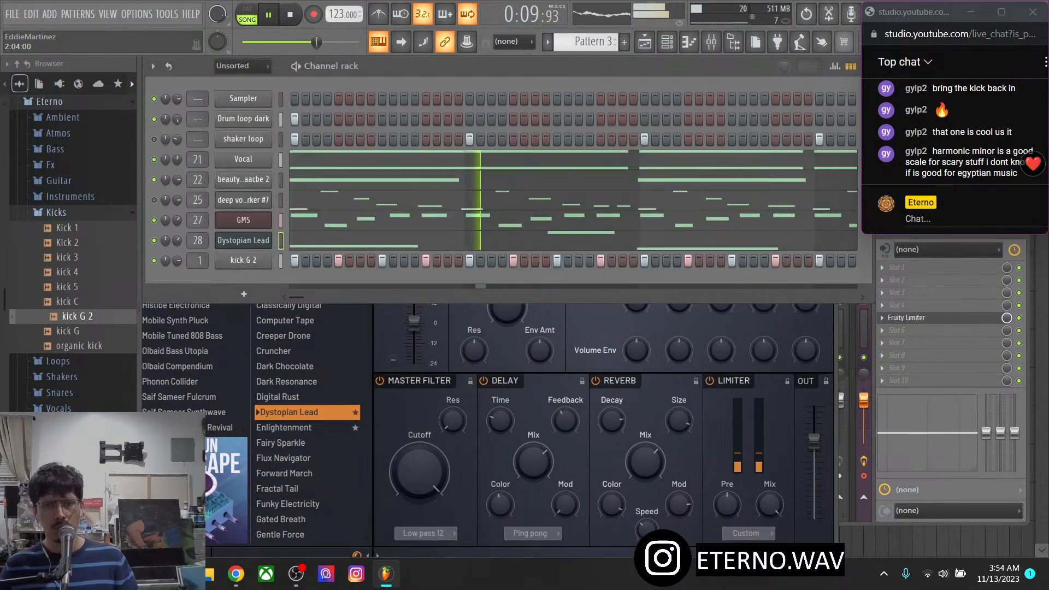
Unmute the shaker loop channel, raise the GMS envelope amount slightly, and stop playback
left_click(154, 120)
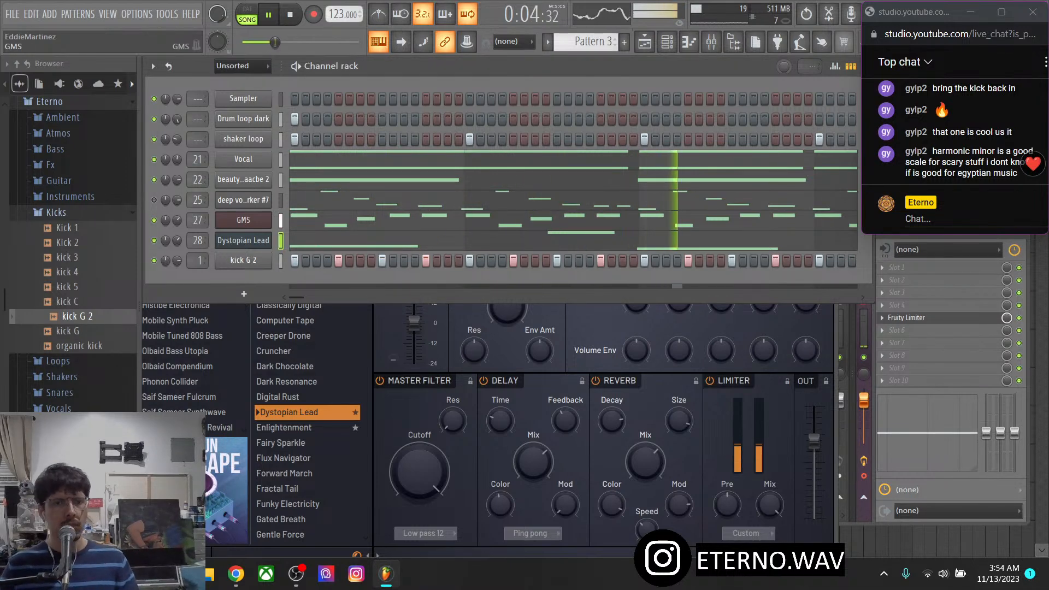
left_click(243, 220)
left_click_drag(341, 394, 340, 384)
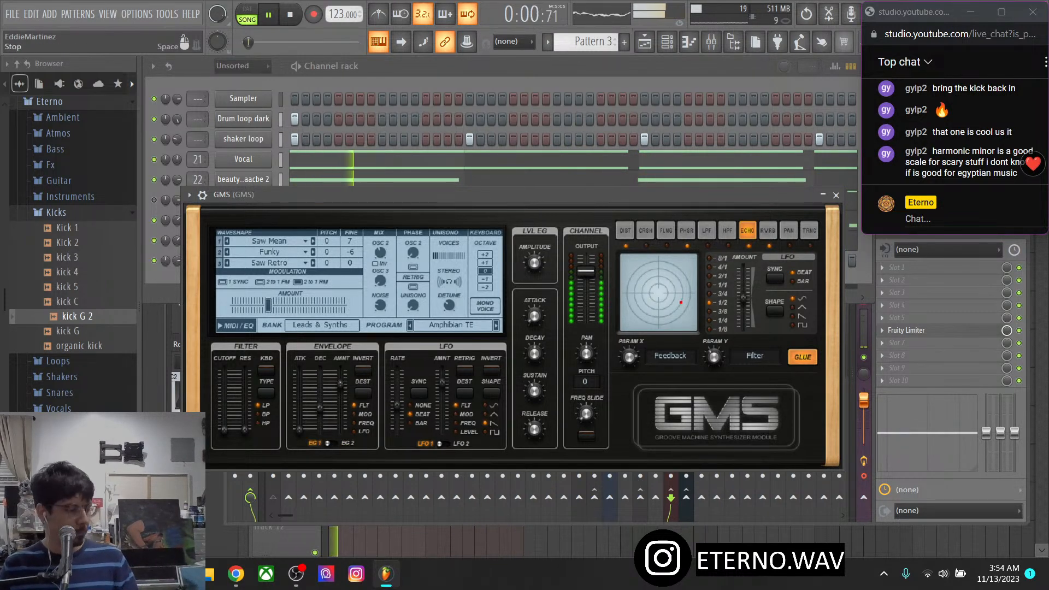
key("space")
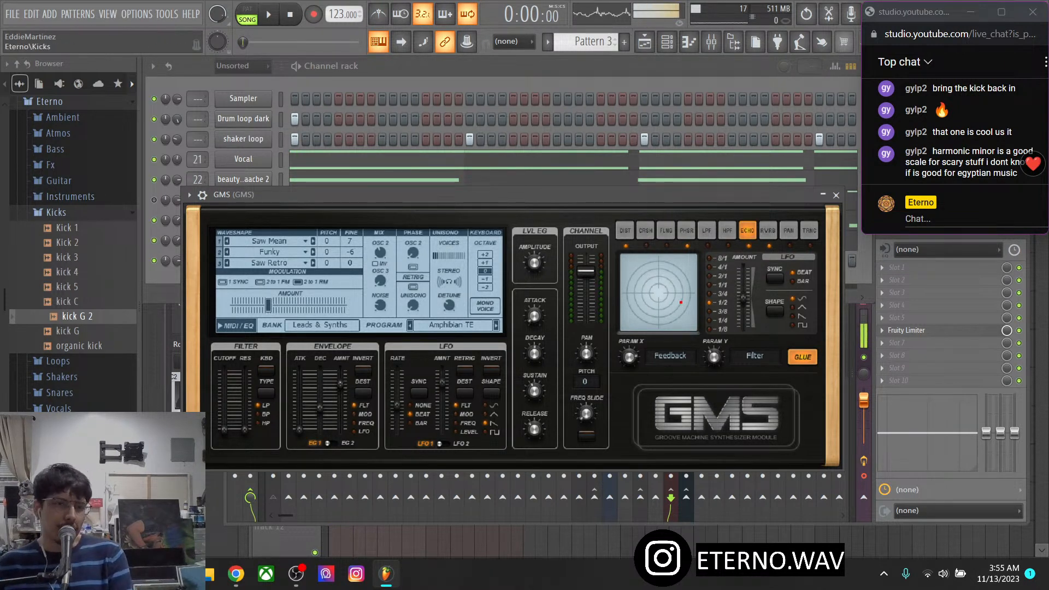
Close GMS and preview several pad samples from the Eterno pack's Ambient folder
scroll(71, 256, "up", 4)
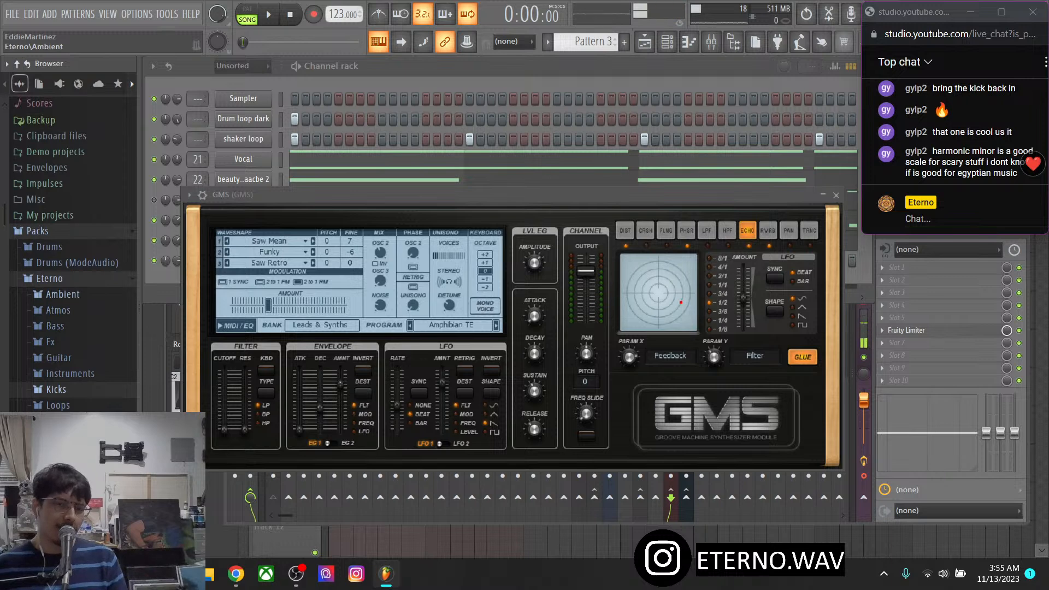
left_click(836, 194)
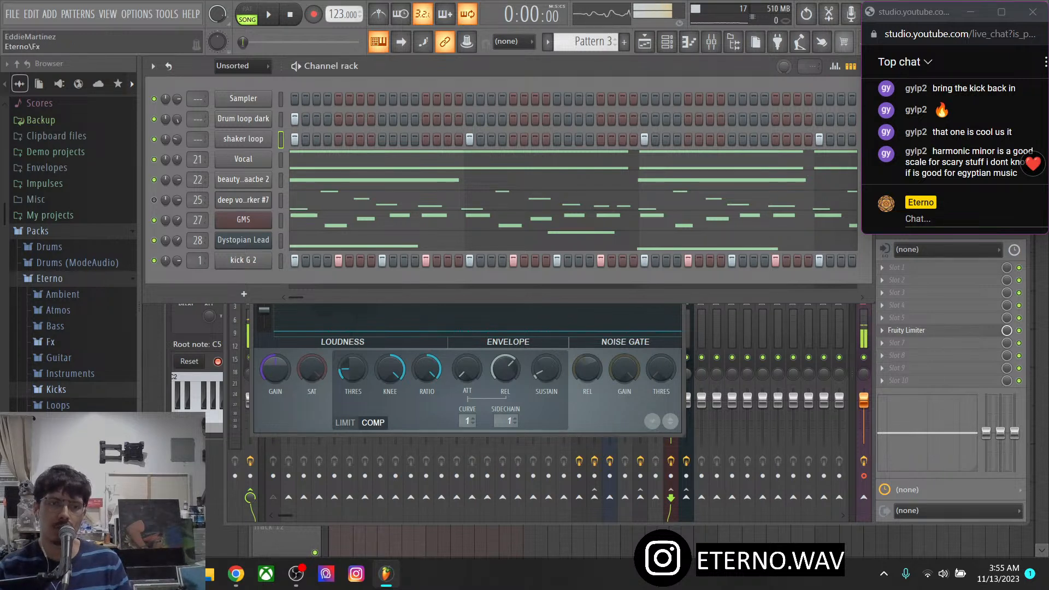
left_click(63, 294)
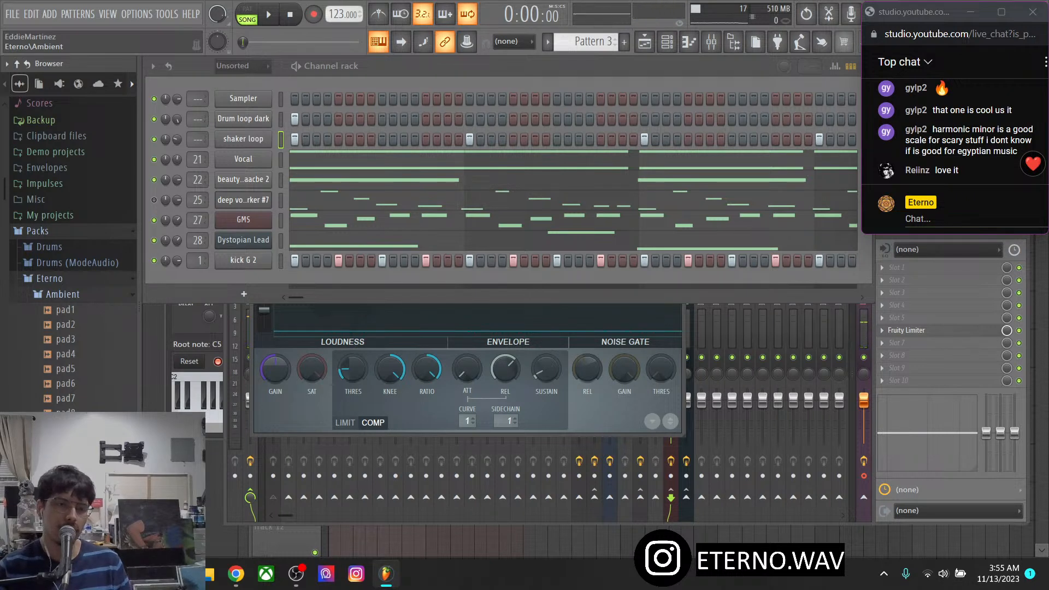
scroll(65, 294, "down", 2)
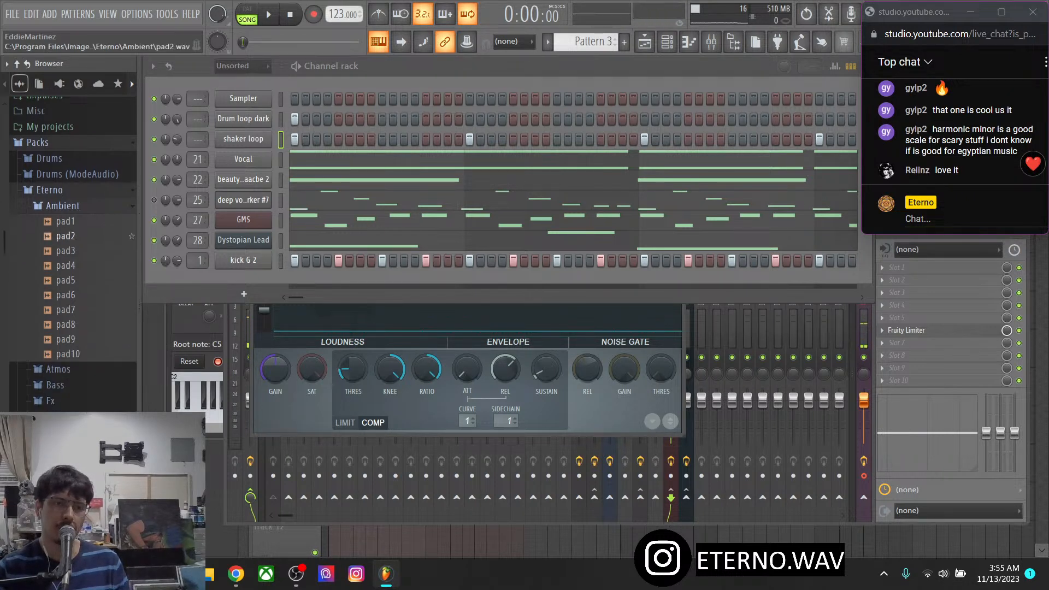
left_click(65, 236)
left_click(65, 294)
left_click(67, 339)
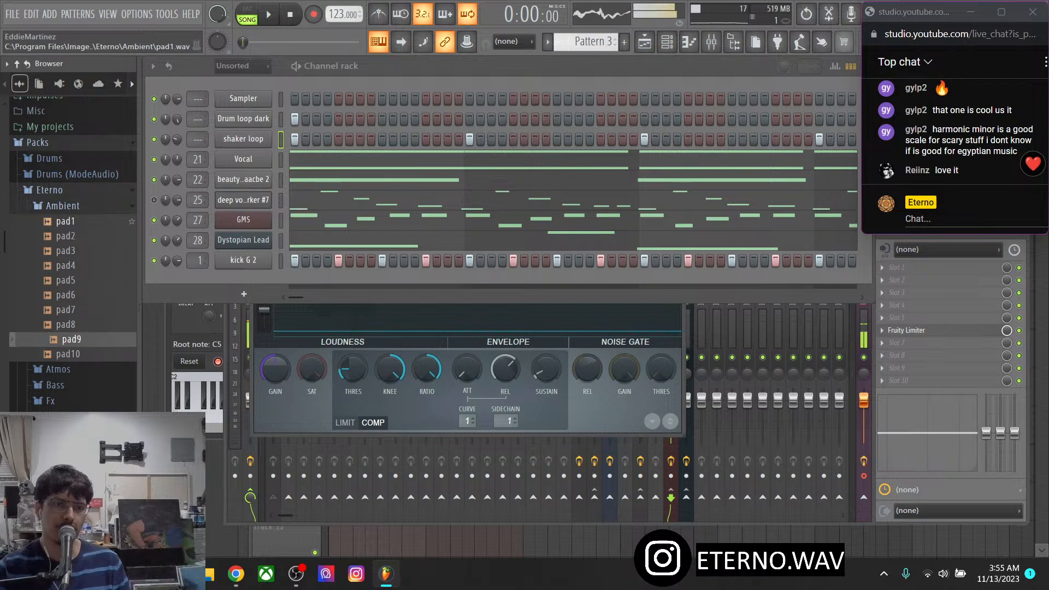
left_click(63, 206)
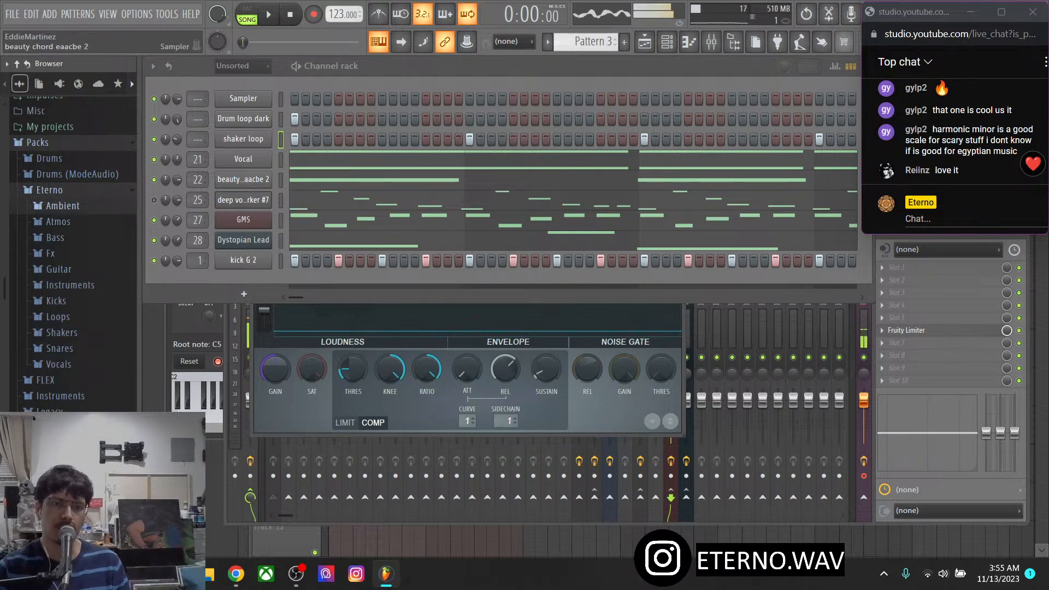
View the beauty chord eaacbe 2 sampler settings and the Eterno pack's sample folders
left_click(243, 179)
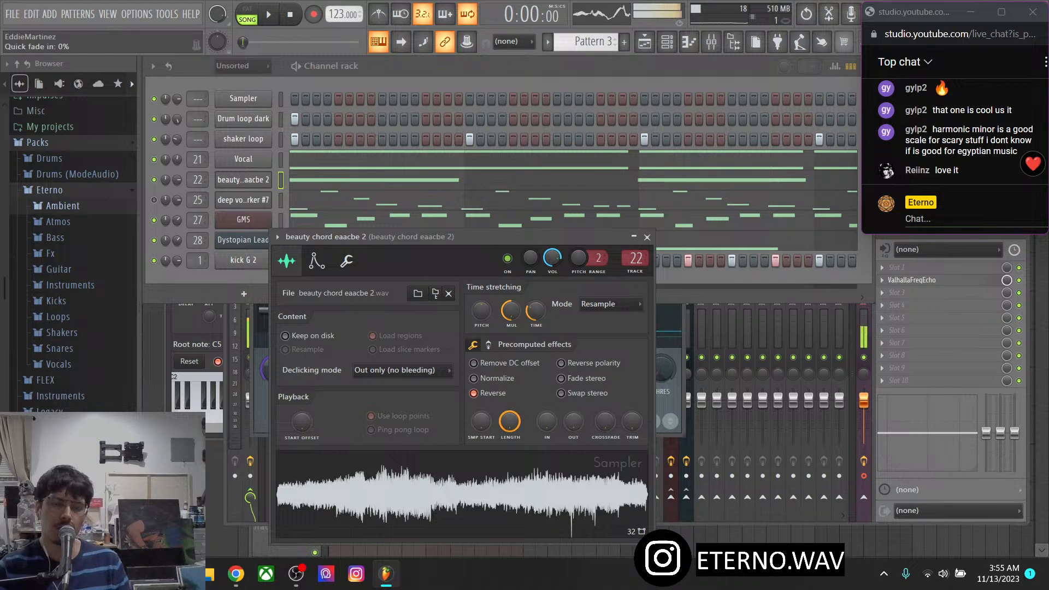
left_click(243, 179)
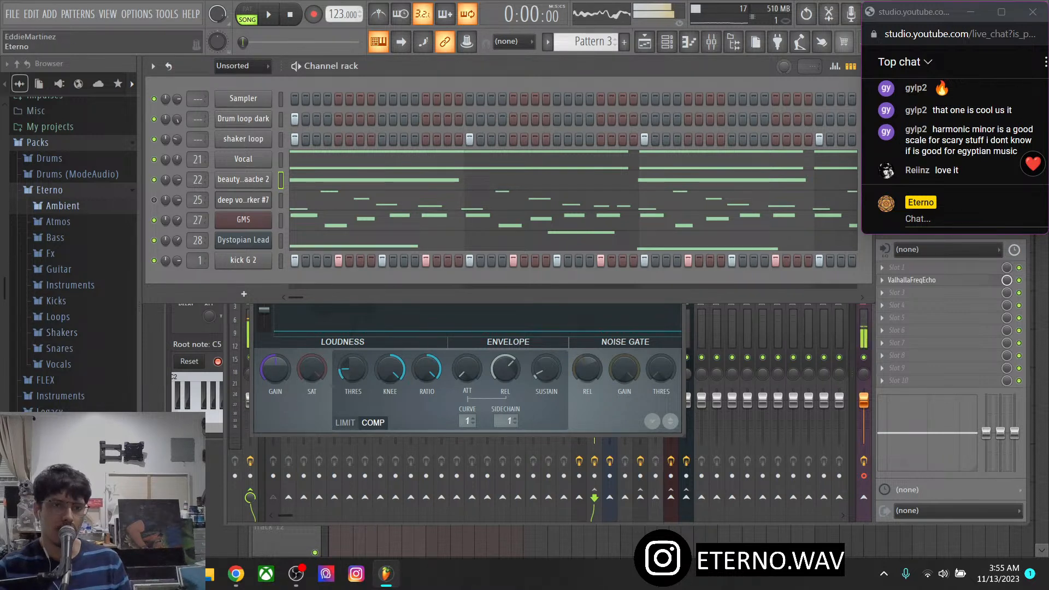
left_click(50, 190)
left_click(49, 190)
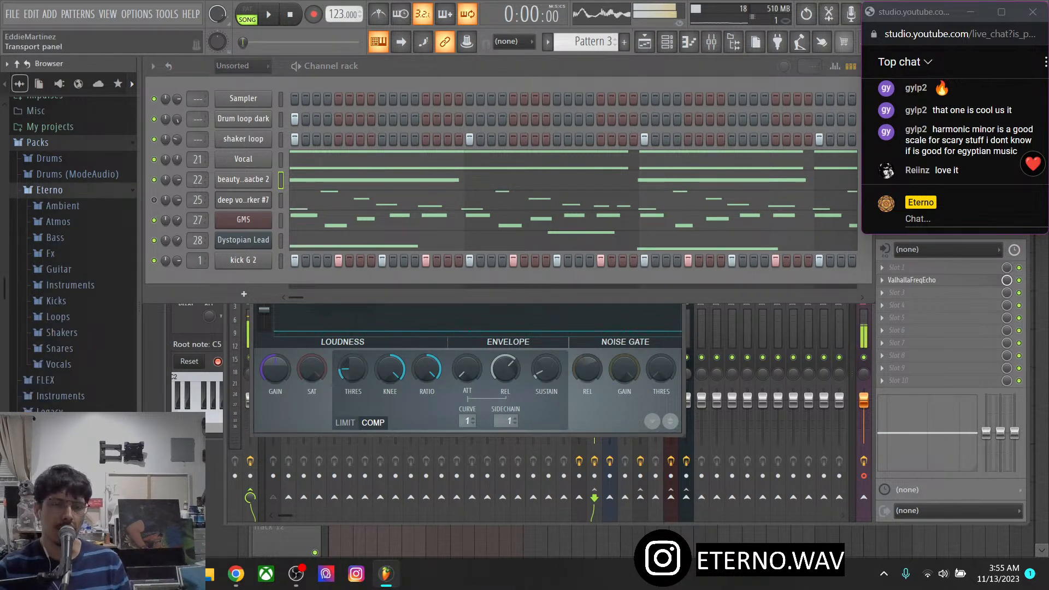
Switch to Chrome and show the Patreon shop page with the Eterno Sample Pack
left_click(290, 15)
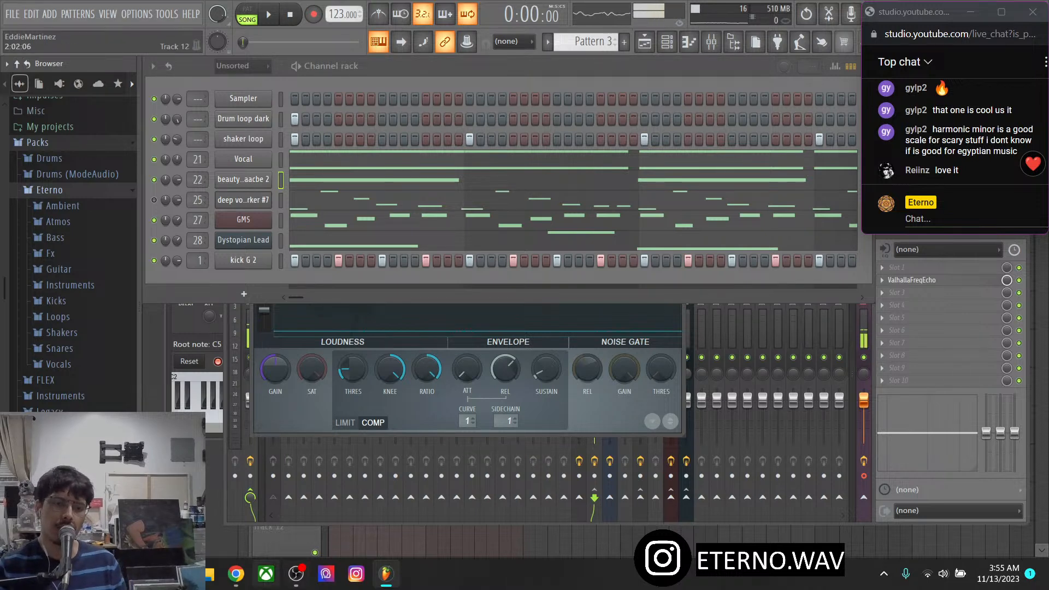
mouse_move(236, 575)
left_click(225, 509)
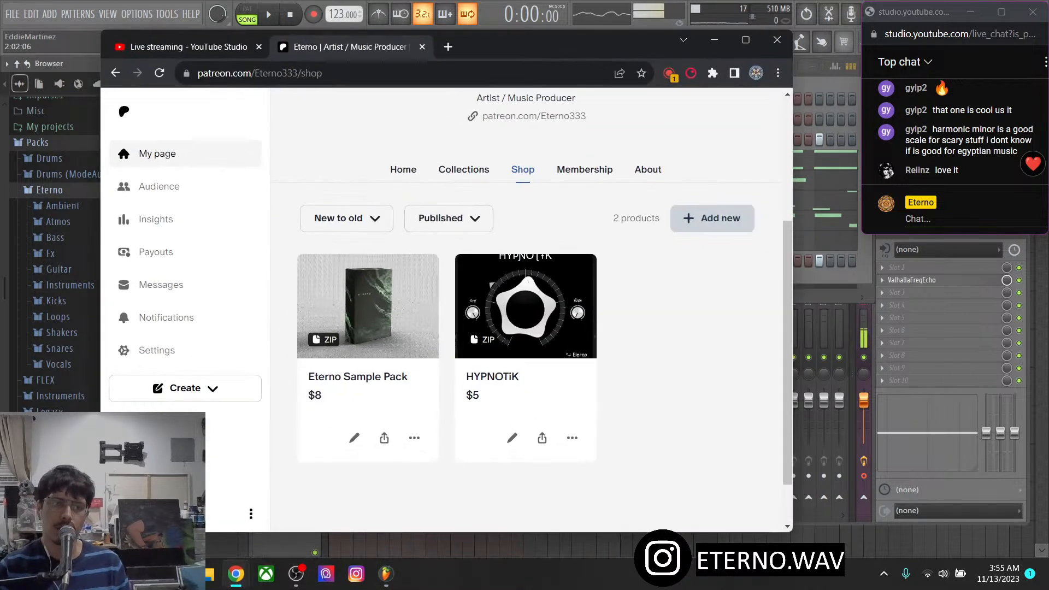
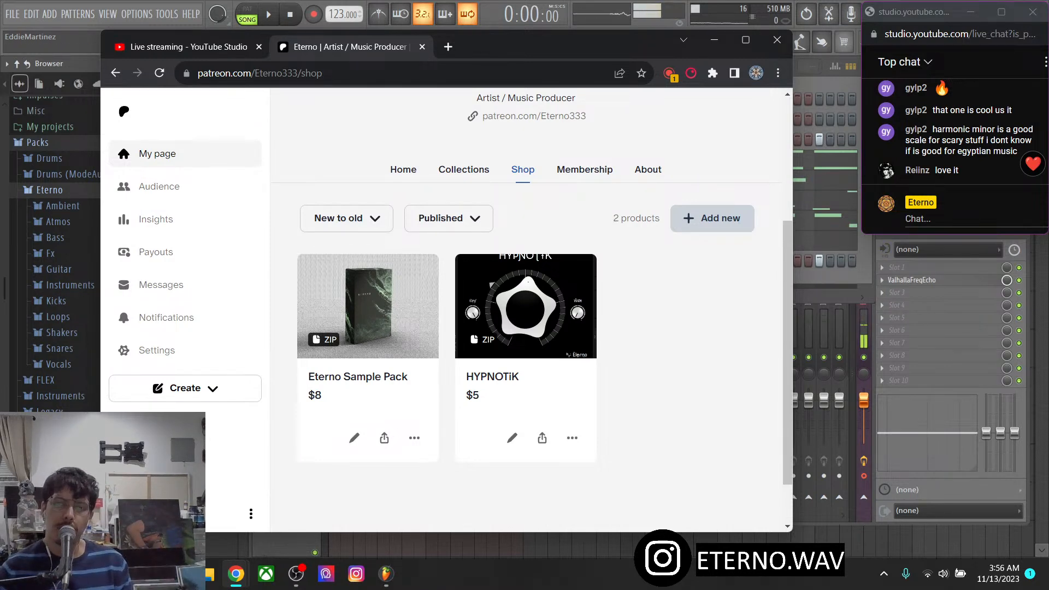
Switch from the browser to FL Studio and look through the Loops folder of the Eterno pack
left_click(823, 331)
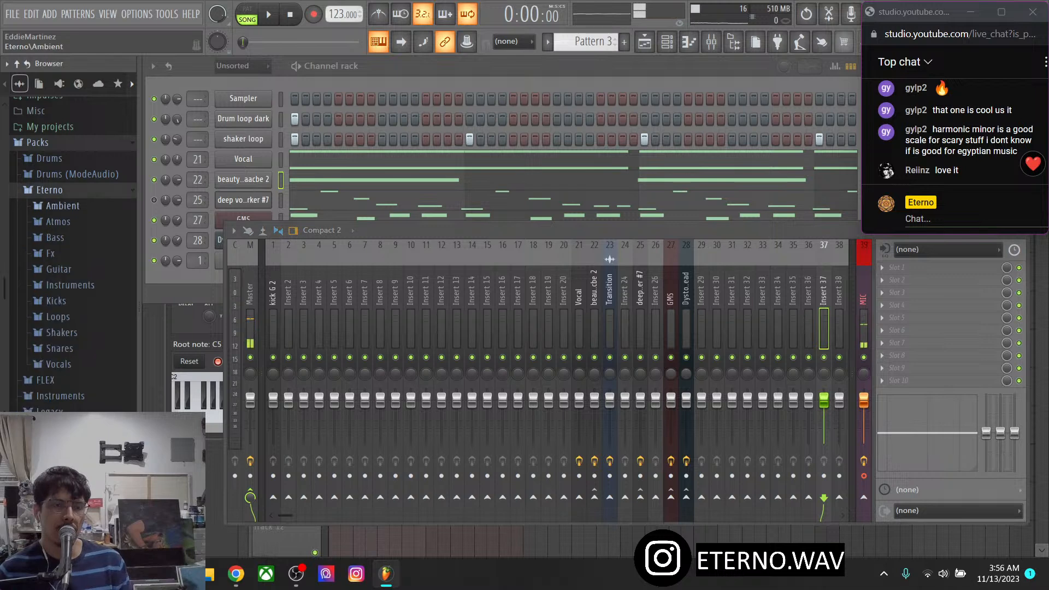
left_click(58, 317)
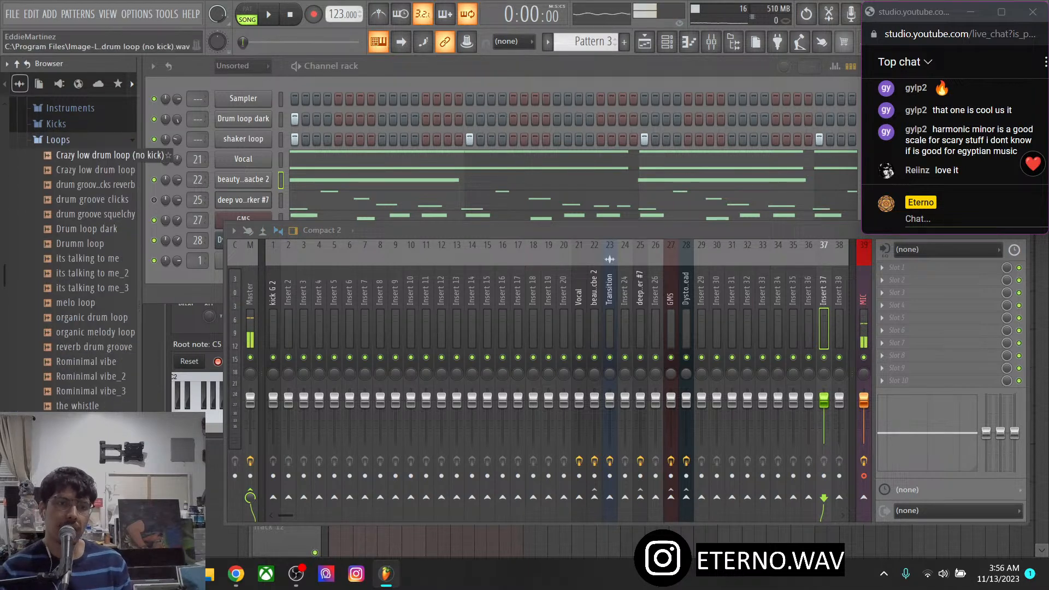
scroll(76, 305, "up", 4)
left_click(58, 317)
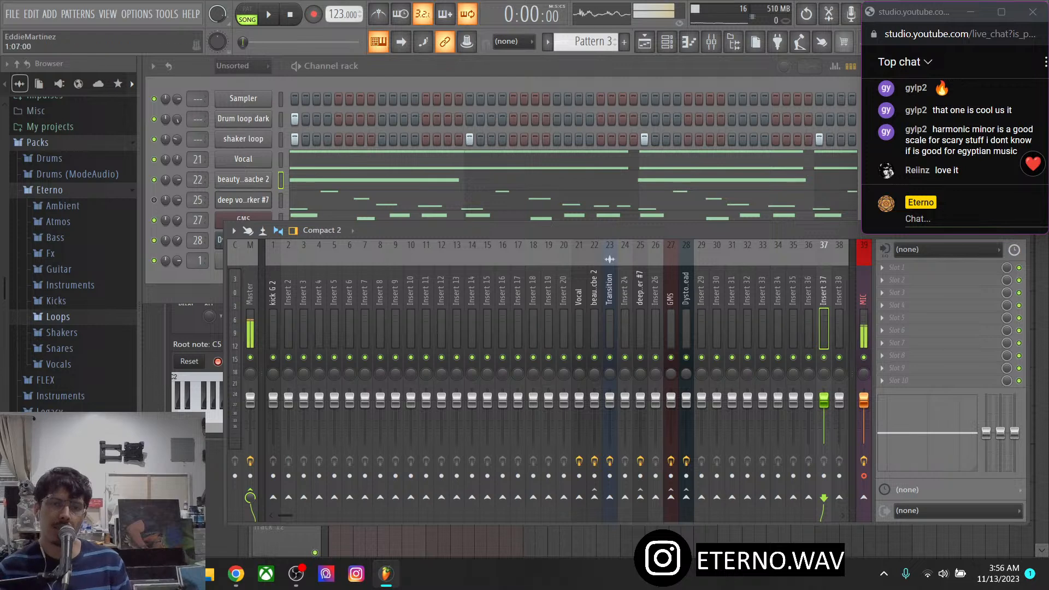
Bring the channel rack forward and play the song briefly from the beginning, stopping it after a listen
left_click(382, 84)
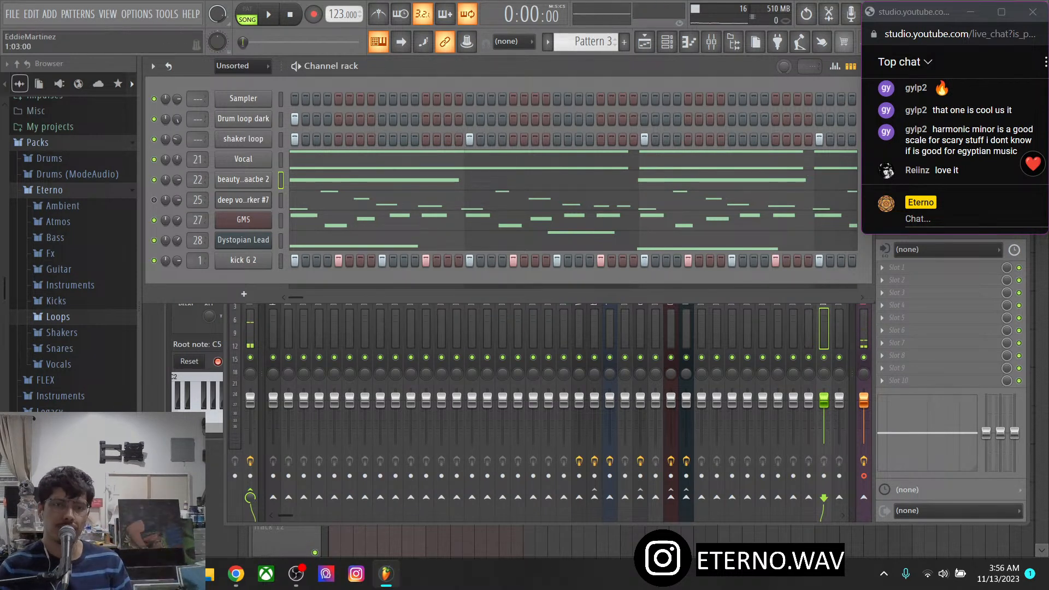
left_click(269, 15)
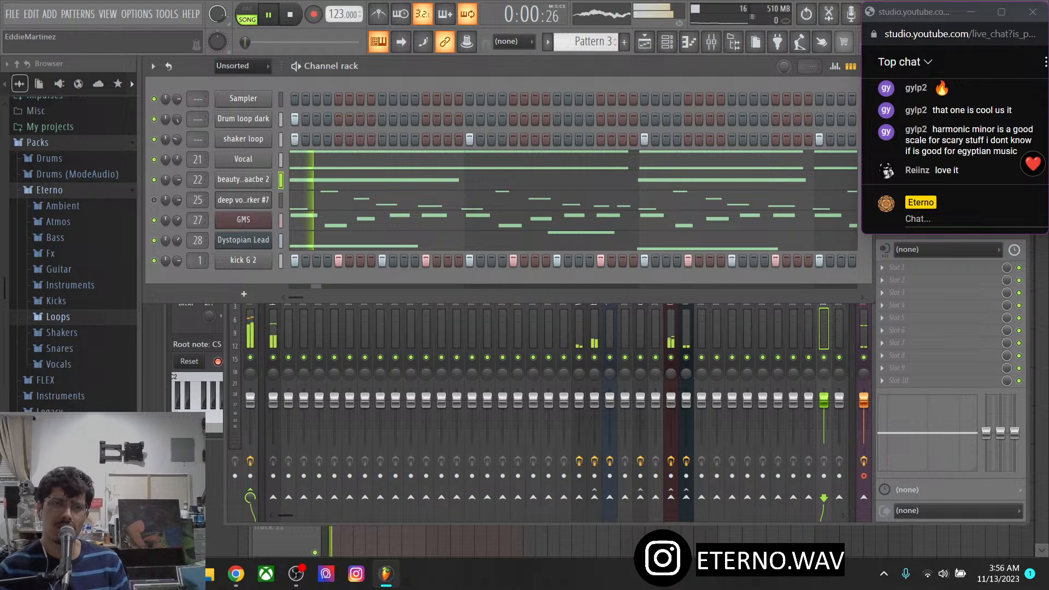
left_click(290, 14)
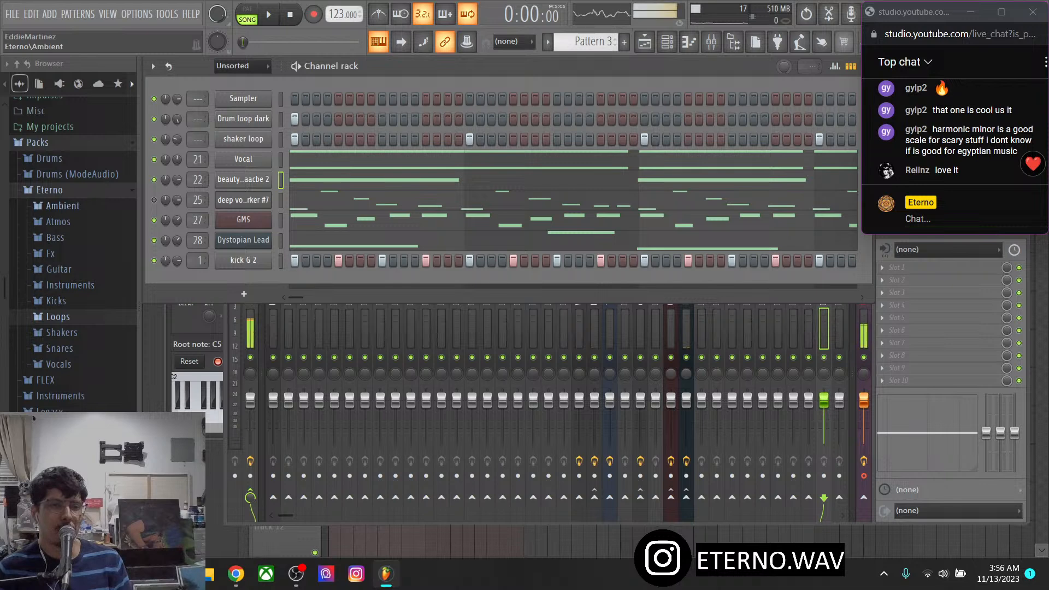
Preview pad1 from the Eterno pack's Ambient folder and inspect the Fruity Limiter on the Master track
left_click(63, 205)
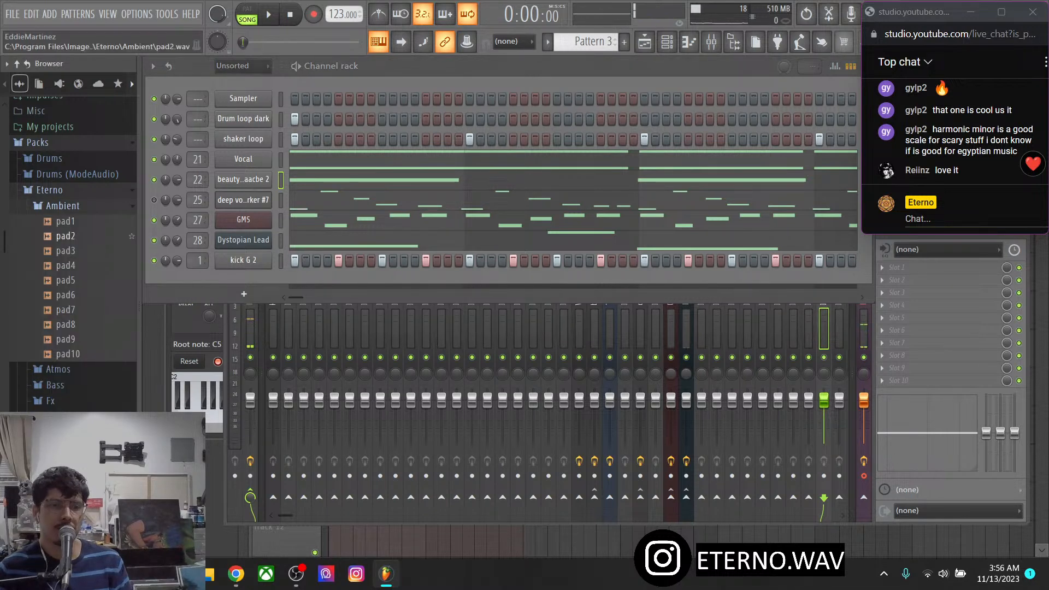
left_click(250, 332)
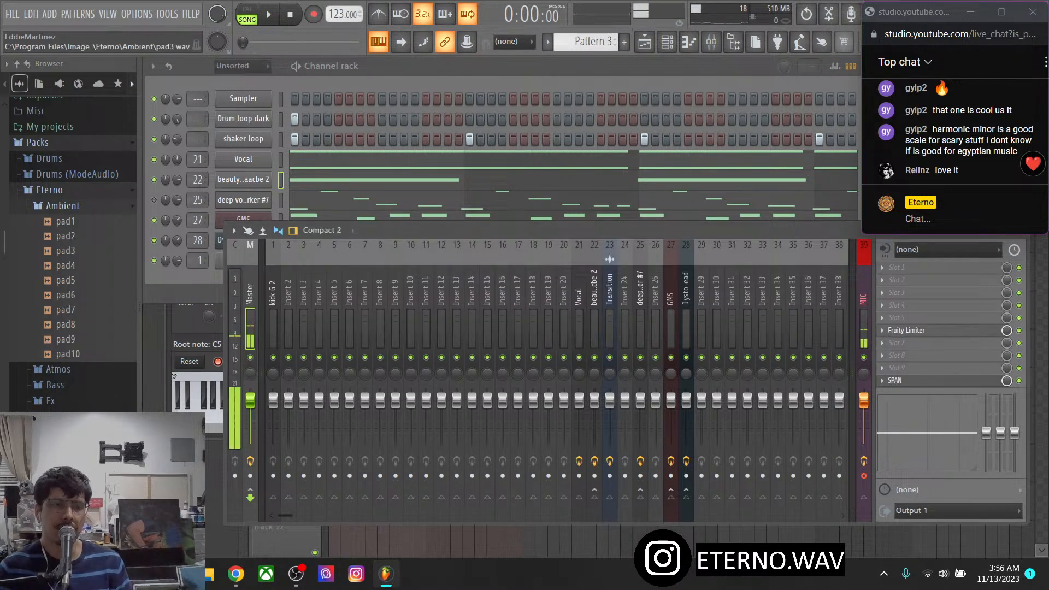
left_click(65, 221)
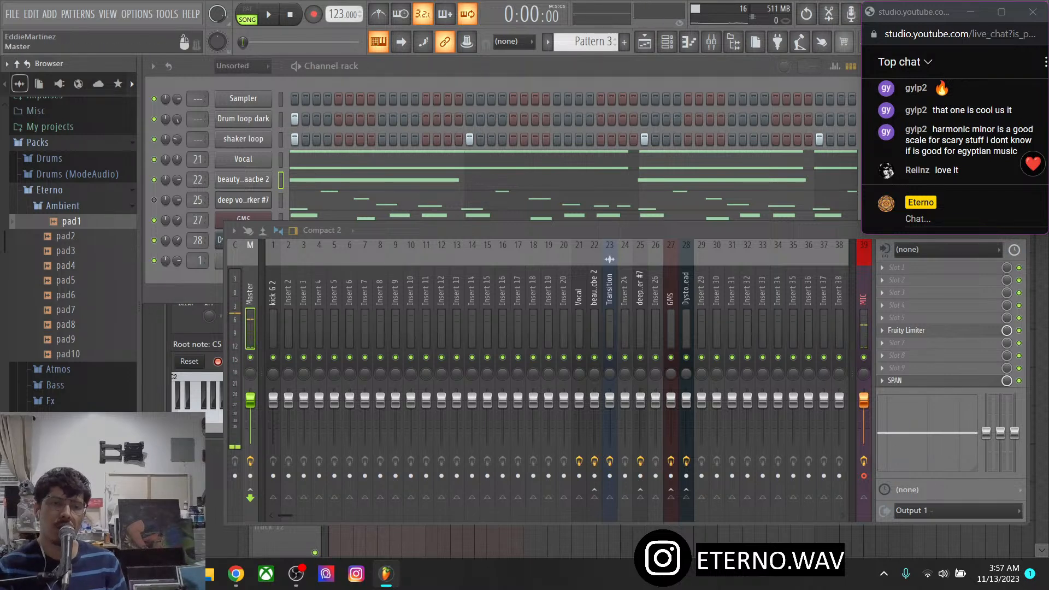
left_click(906, 330)
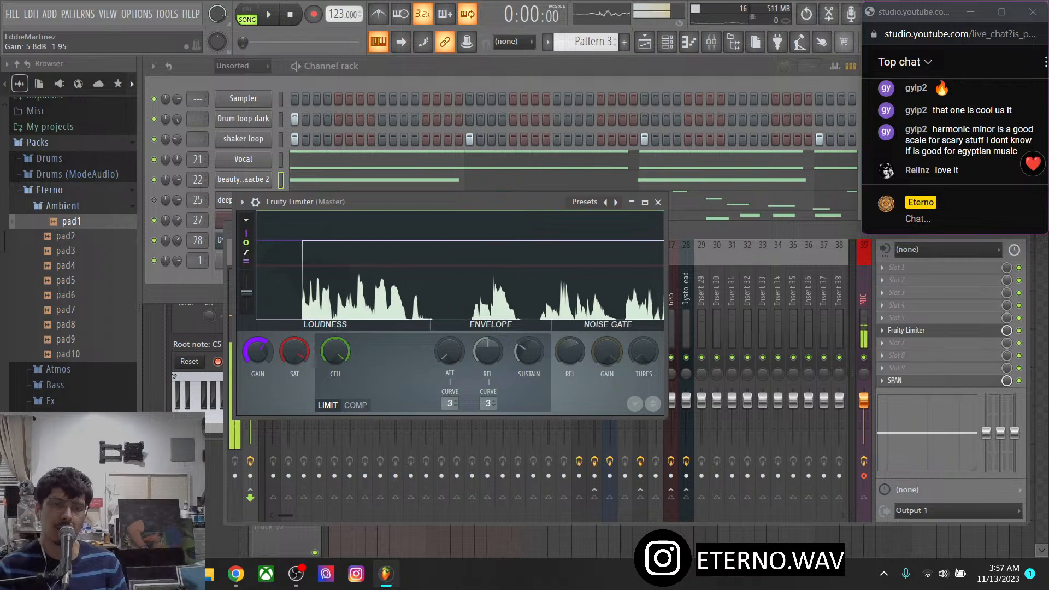
key("Escape")
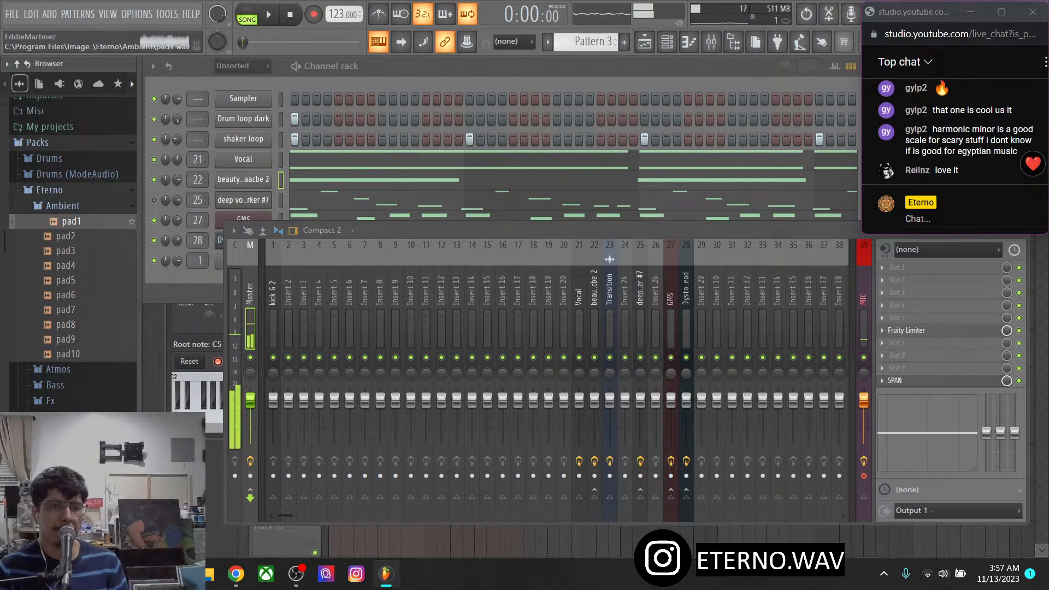
Audition the remaining Ambient samples one by one from pad2 through pad7
left_click(66, 236)
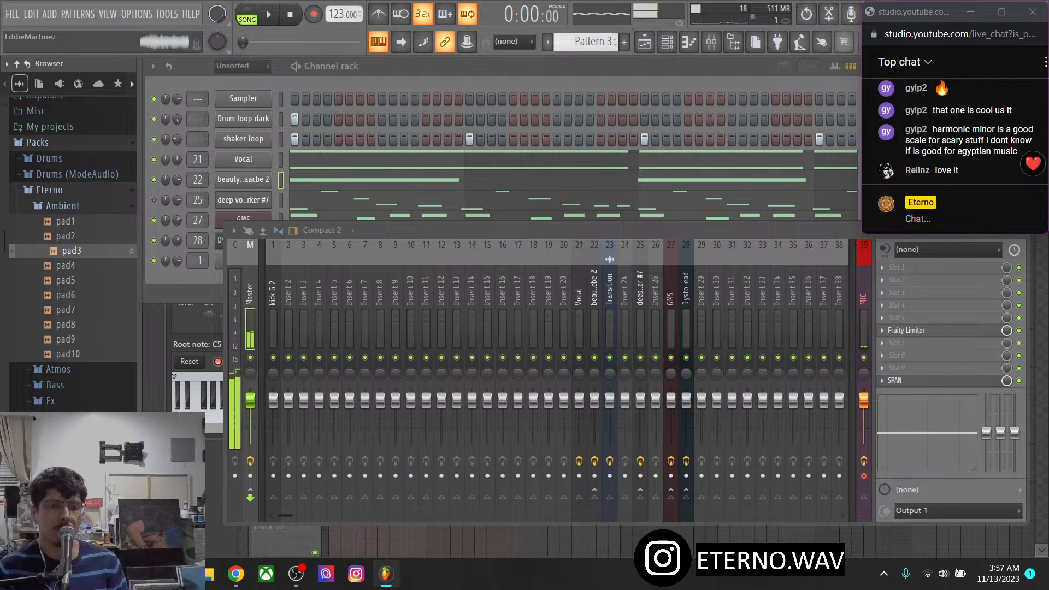
key("Down")
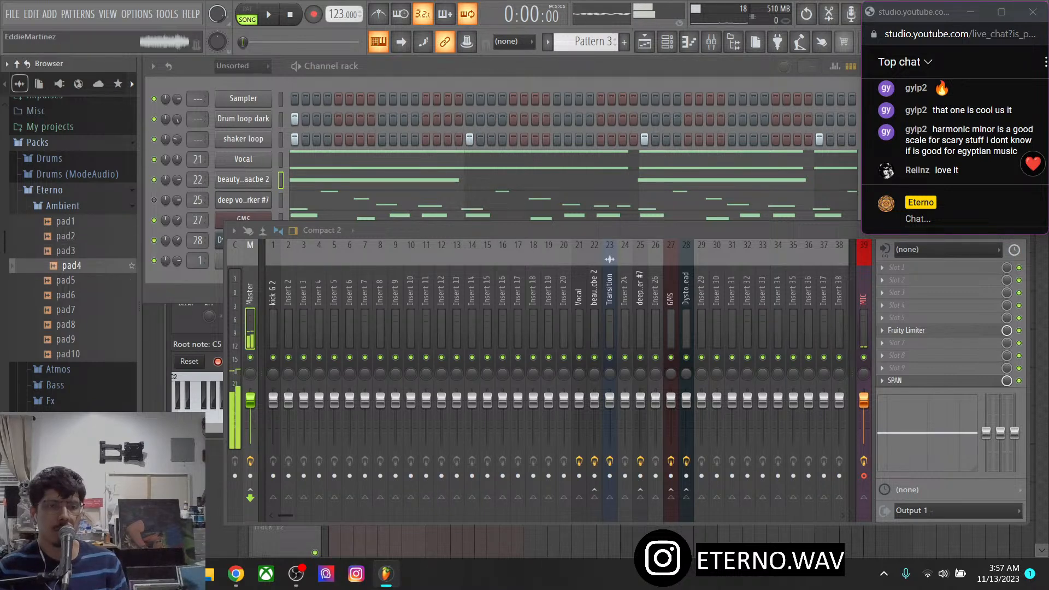
key("Down")
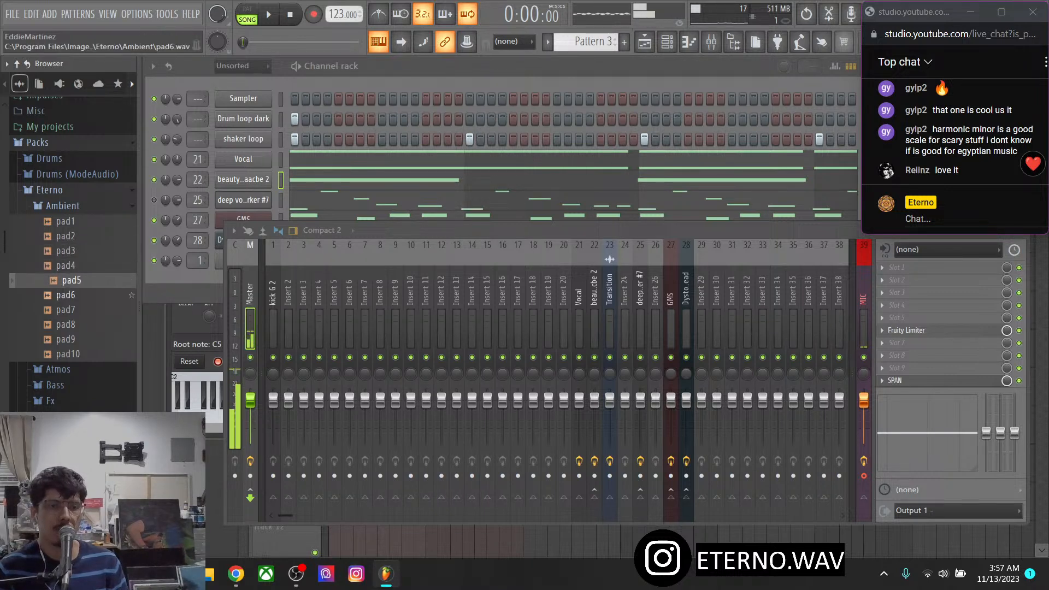
key("Down")
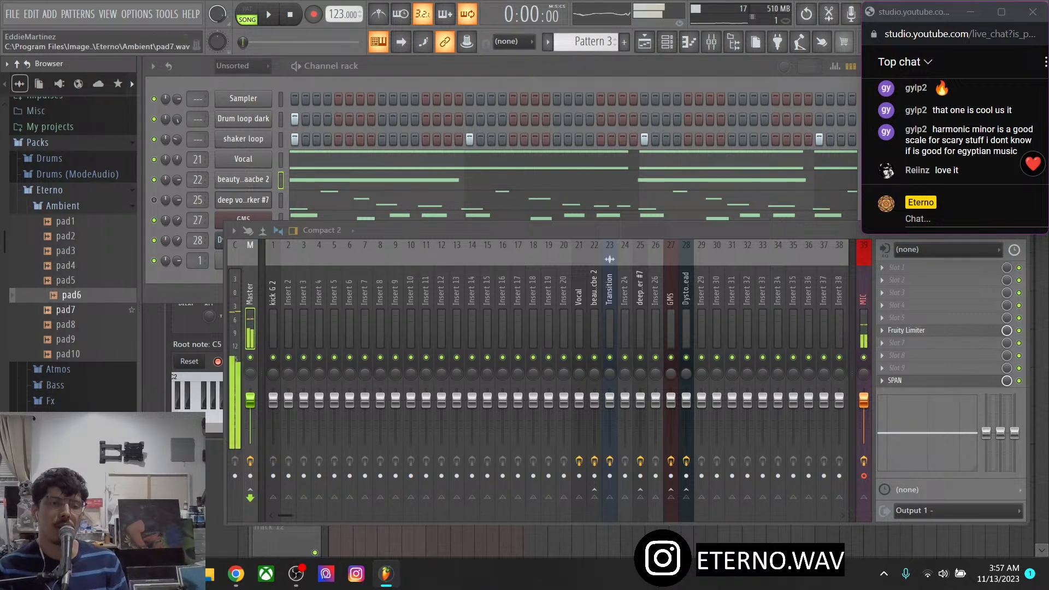
key("Down")
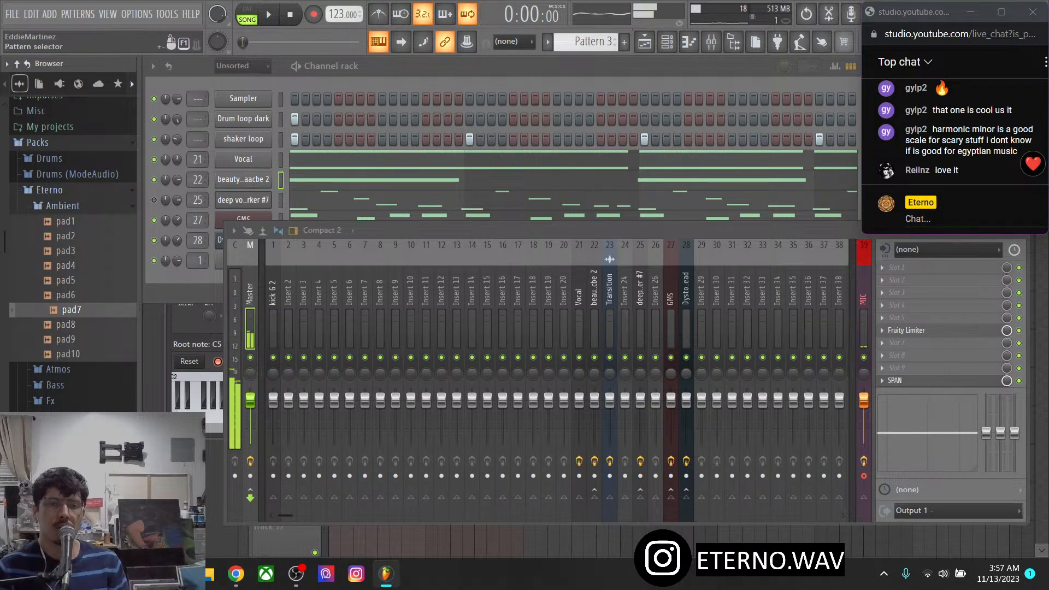
Load the pad7 sample from the Ambient folder into the empty Sampler channel of the channel rack
left_click(666, 41)
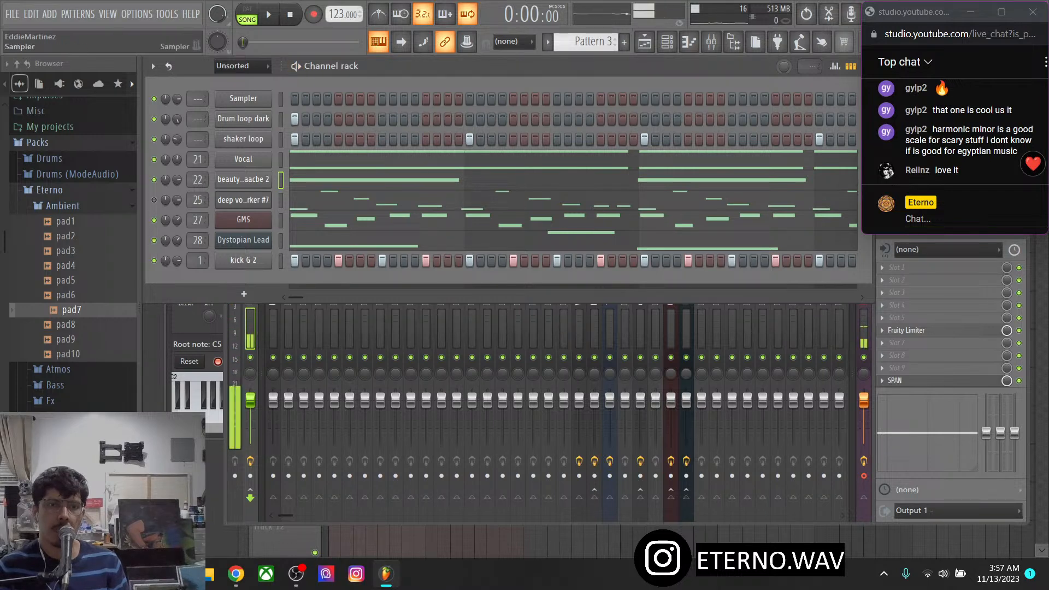
left_click(243, 99)
left_click_drag(71, 310, 464, 508)
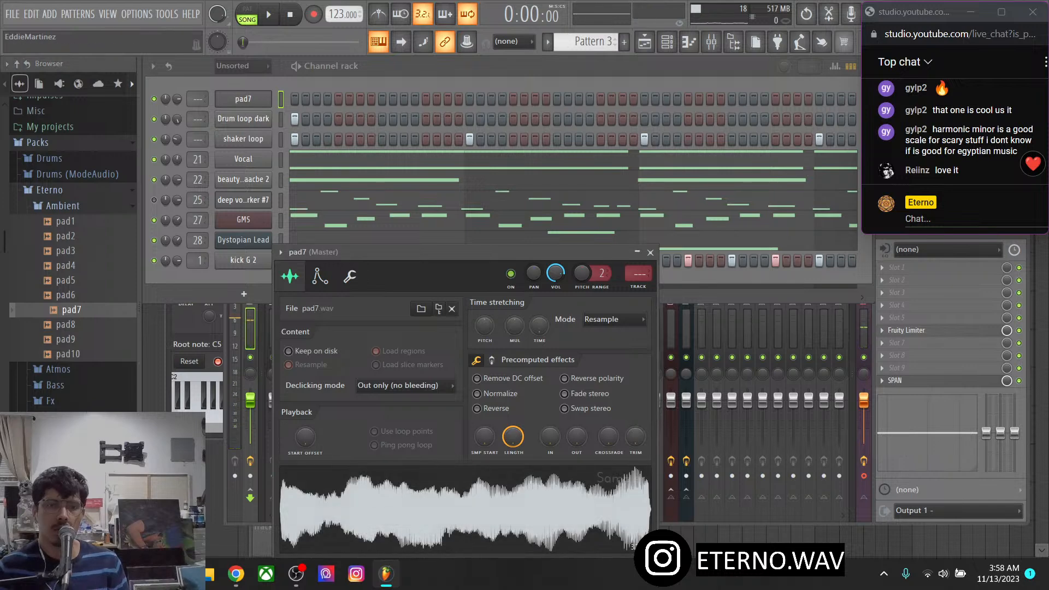
Enable the volume envelope on the pad7 channel and return to its sample settings
left_click_drag(382, 252, 396, 162)
left_click(333, 186)
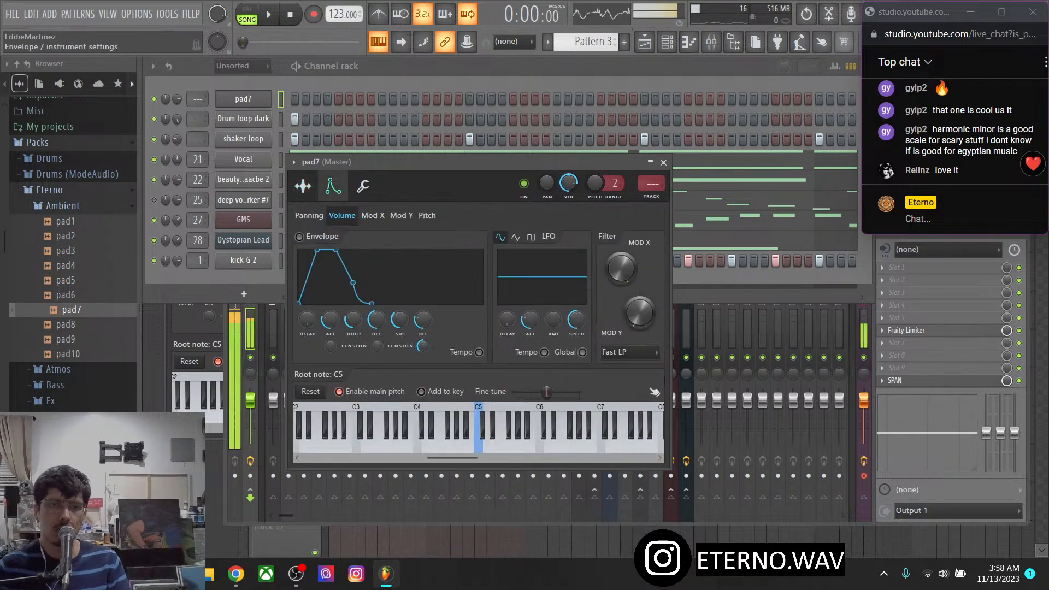
left_click(299, 236)
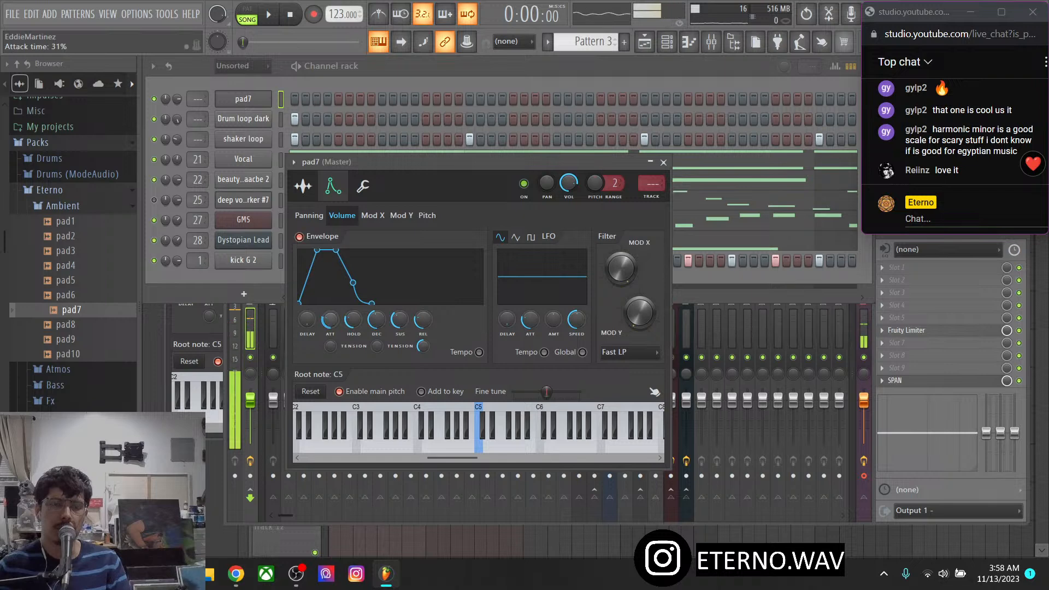
left_click(303, 186)
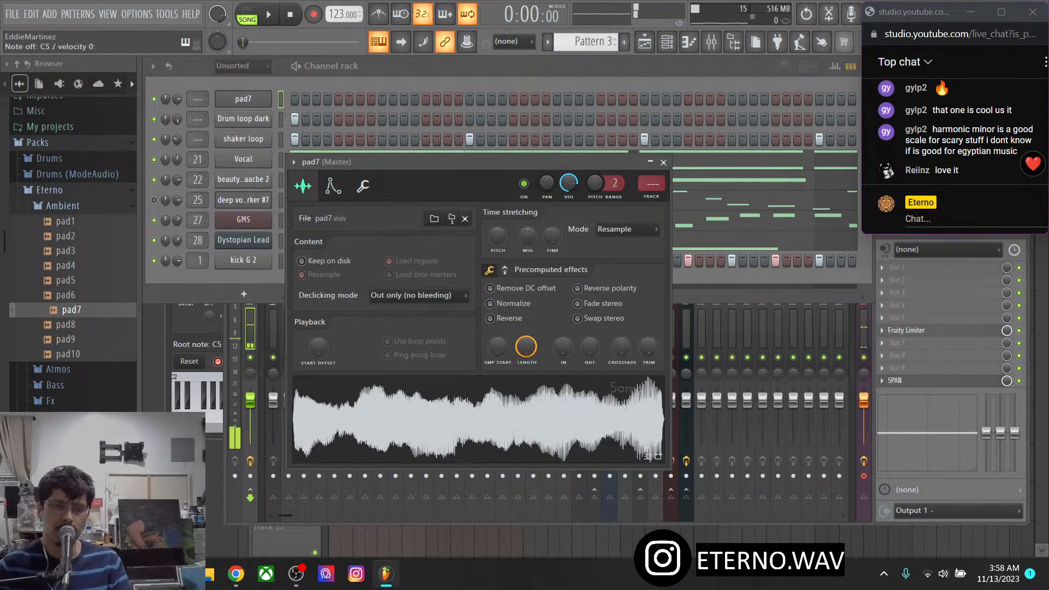
Set pad7's loop crossfade to maximum and its sample start offset to 72%
left_click_drag(394, 162, 379, 149)
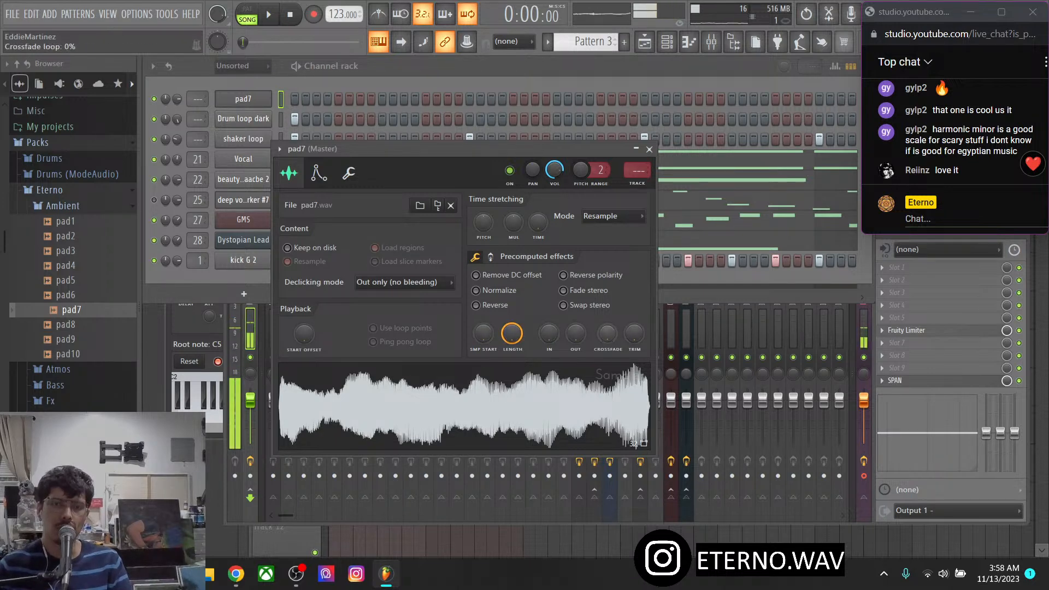
left_click_drag(607, 333, 607, 250)
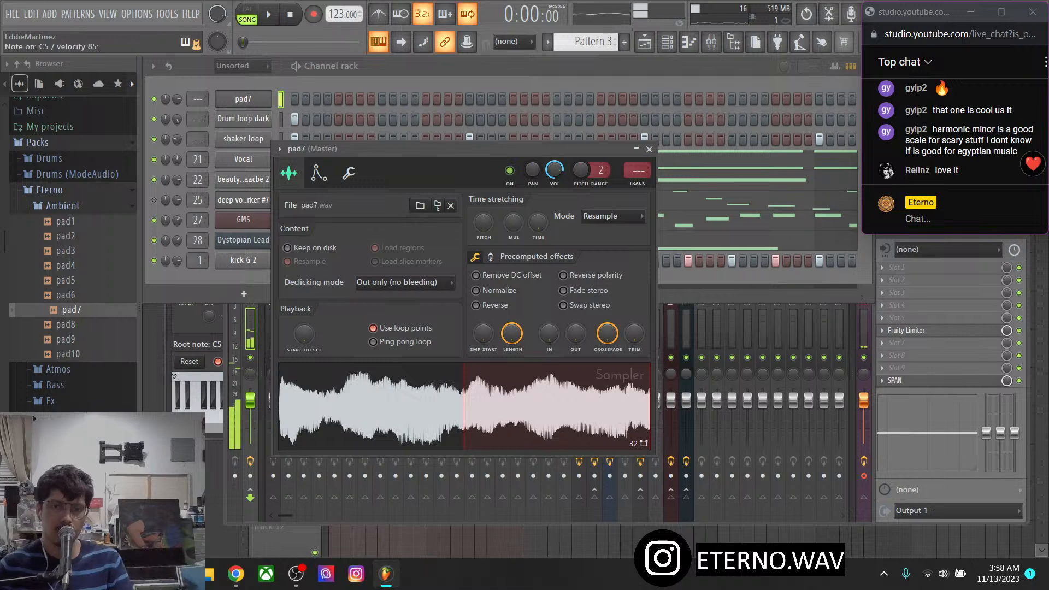
left_click_drag(483, 333, 482, 309)
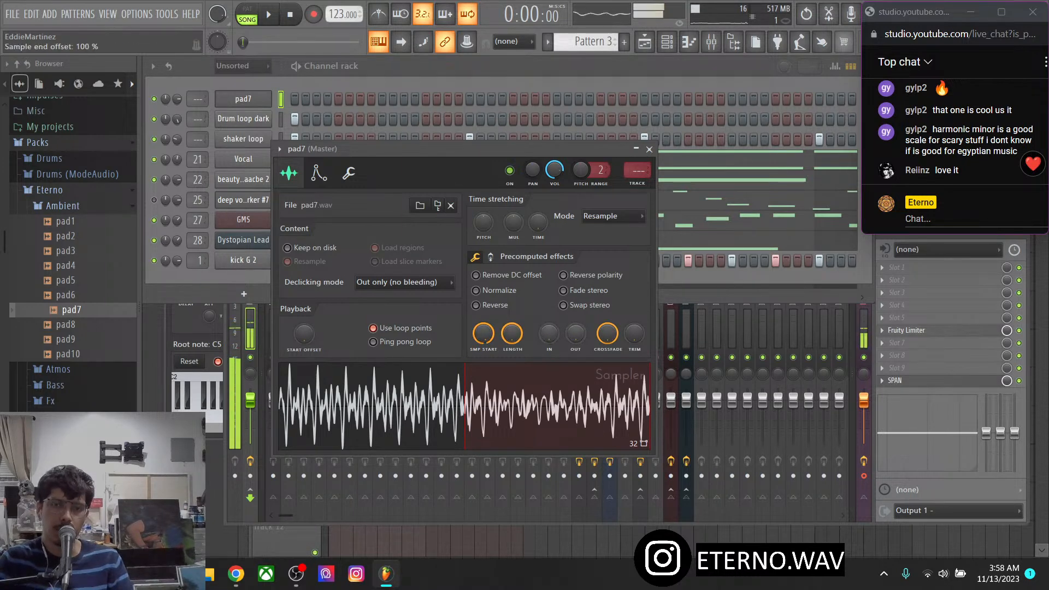
left_click_drag(607, 333, 607, 358)
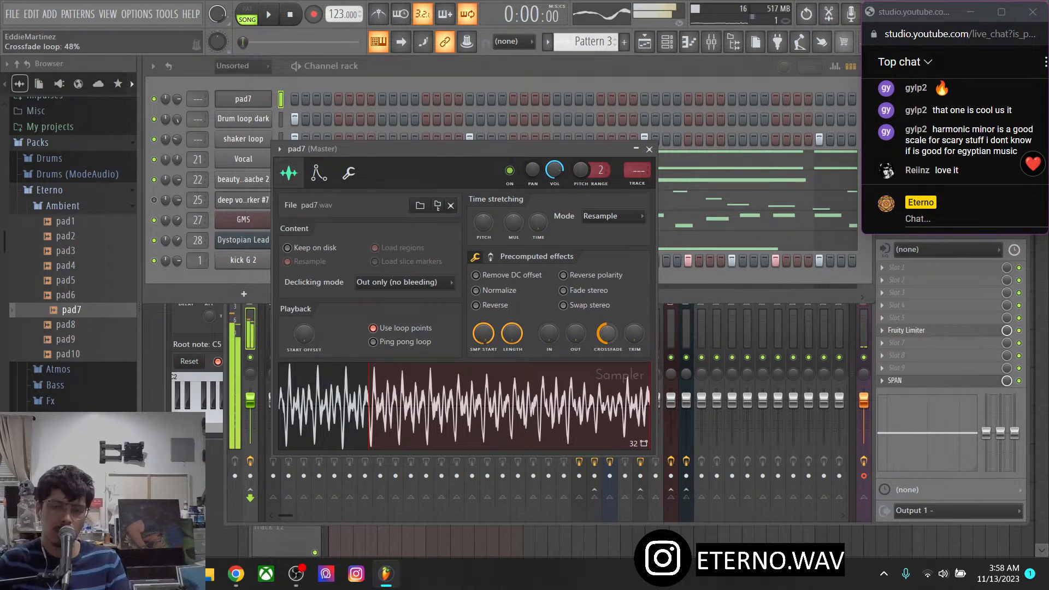
left_click_drag(607, 333, 607, 306)
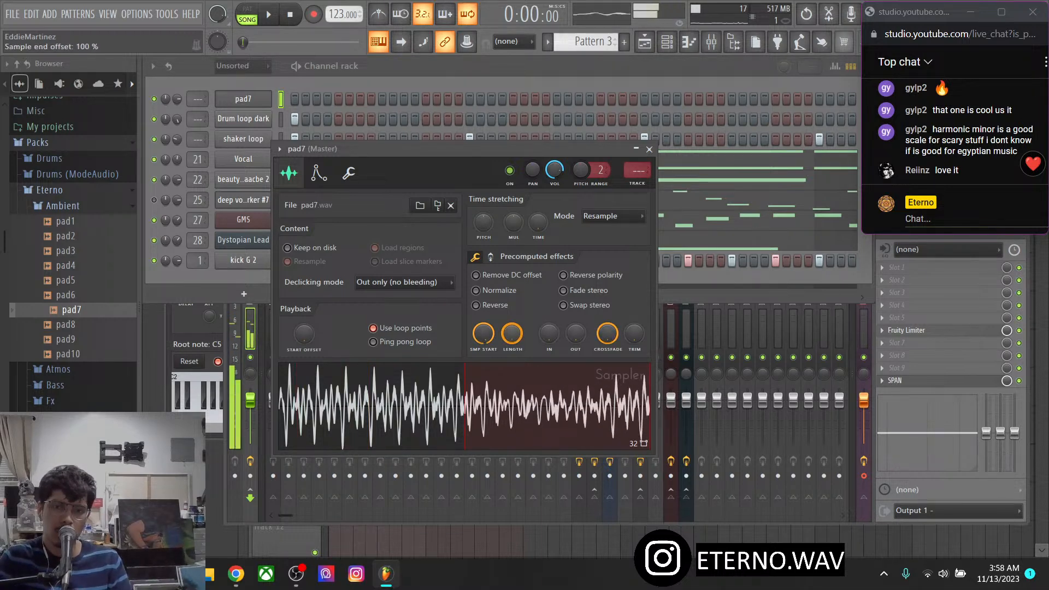
left_click_drag(483, 333, 483, 345)
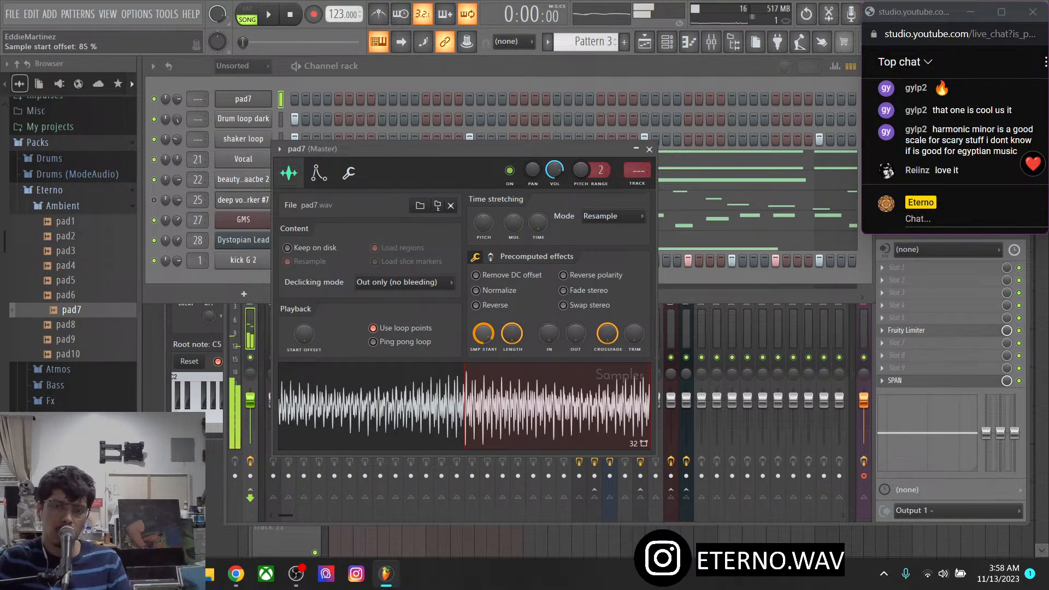
left_click_drag(484, 344, 484, 349)
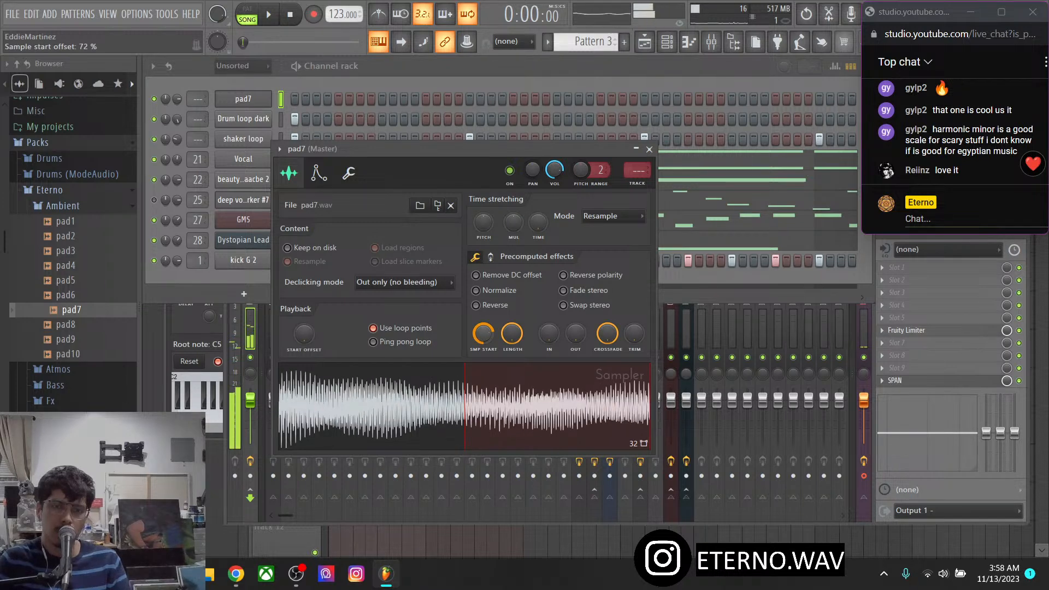
Reduce pad7's time-stretch multiplier, then rework its sample start and set the sample end offset to 24%
left_click_drag(514, 222, 513, 233)
left_click_drag(512, 333, 512, 368)
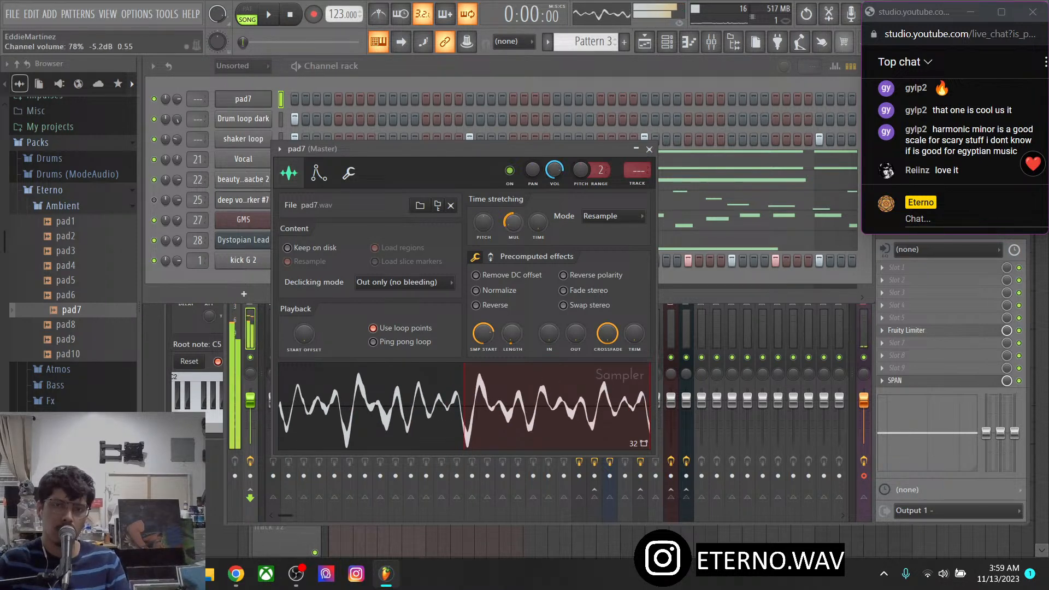
left_click_drag(483, 333, 482, 337)
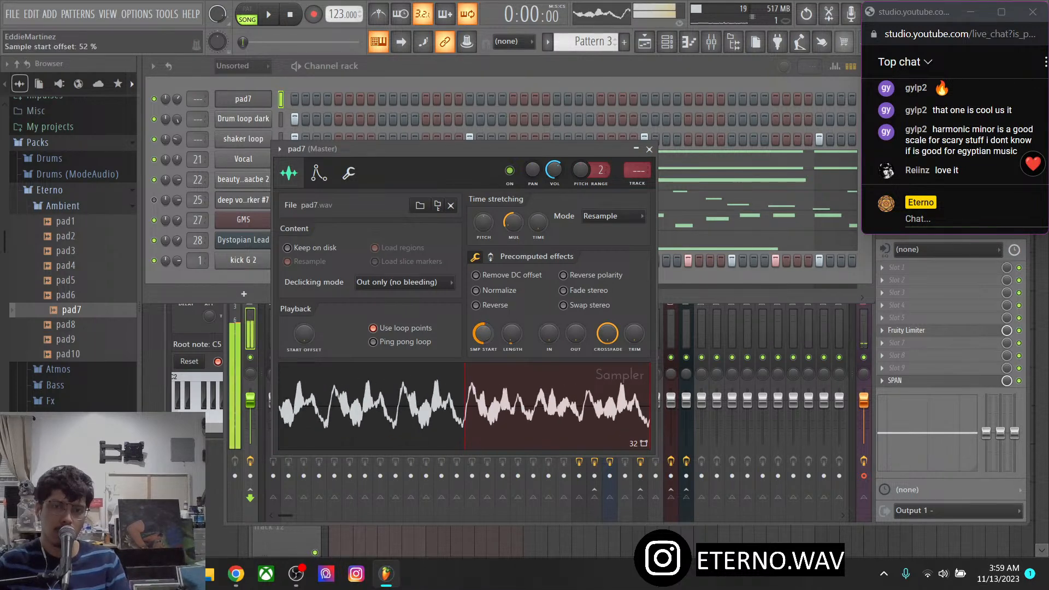
left_click_drag(483, 337, 512, 327)
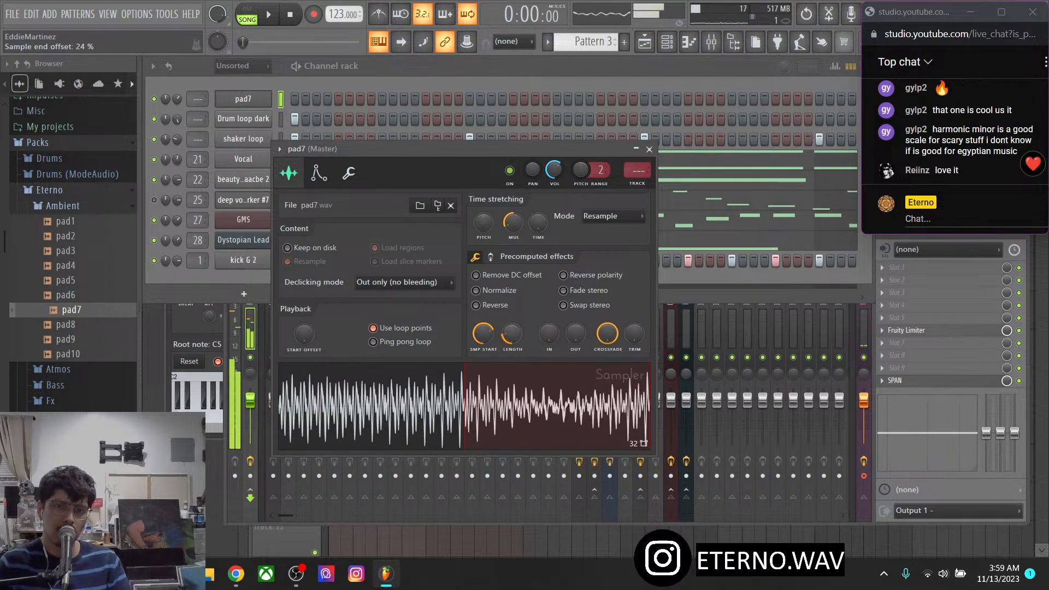
Try different time-stretch multipliers on pad7, set its sample end offset to 10%, and lower the stretch pitch in Auto mode
left_click_drag(513, 222, 513, 214)
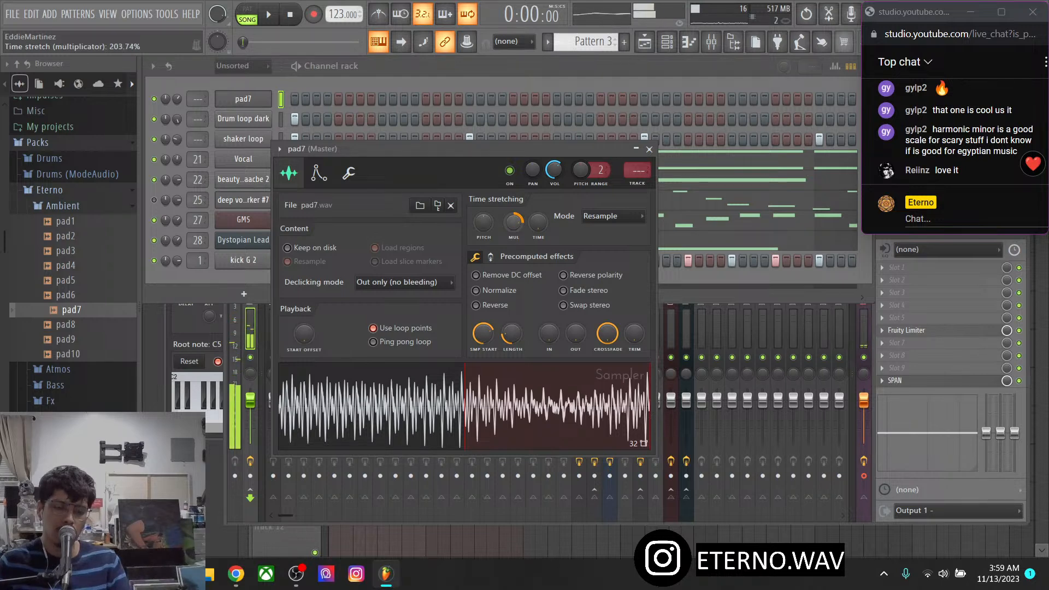
mouse_move(513, 222)
left_mouse_down()
mouse_move(513, 208)
mouse_move(513, 222)
left_mouse_up()
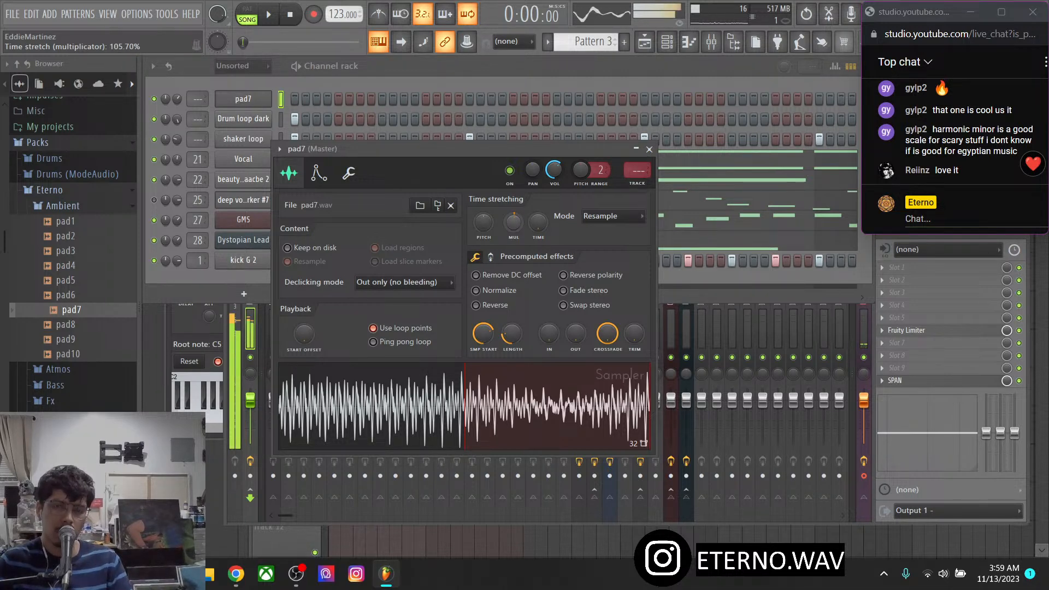
left_click_drag(514, 222, 513, 227)
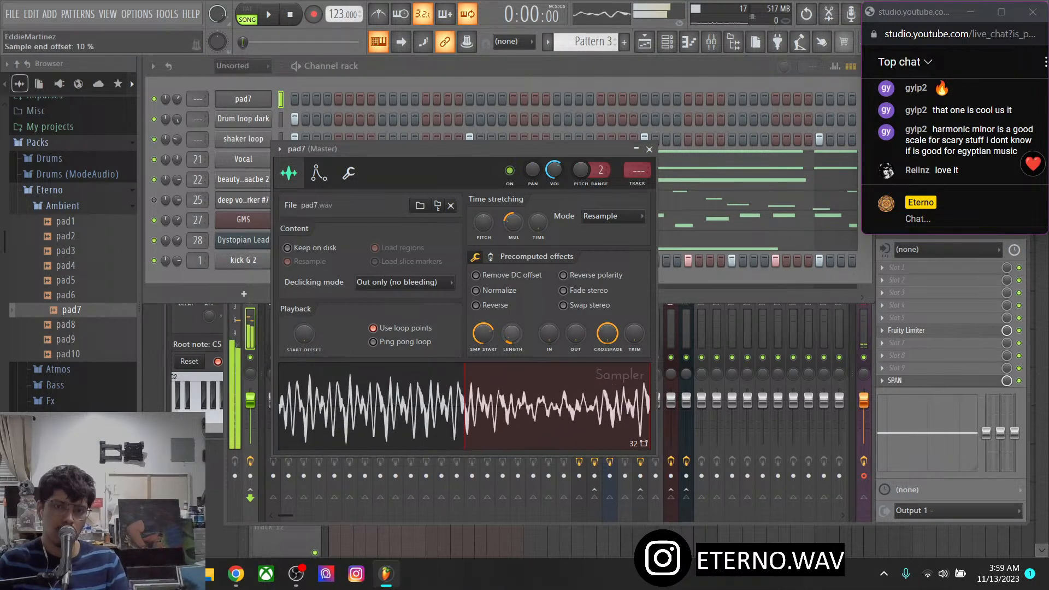
left_click_drag(513, 222, 483, 228)
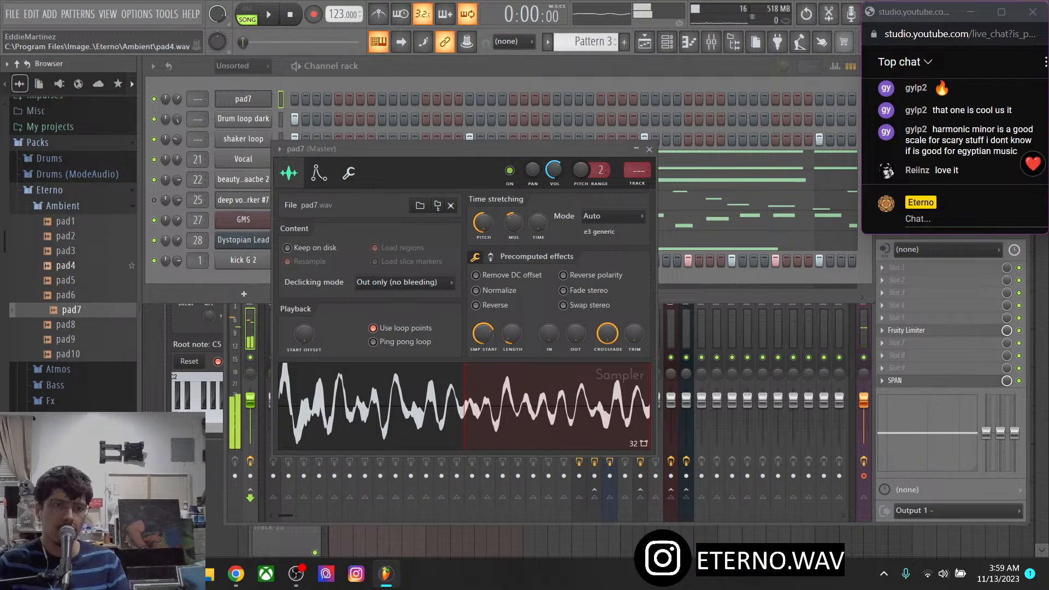
Load pad4 into the sampler channel in place of pad7 and reset its time-stretch pitch and multiplier
left_click(71, 266)
left_click_drag(71, 266, 377, 401)
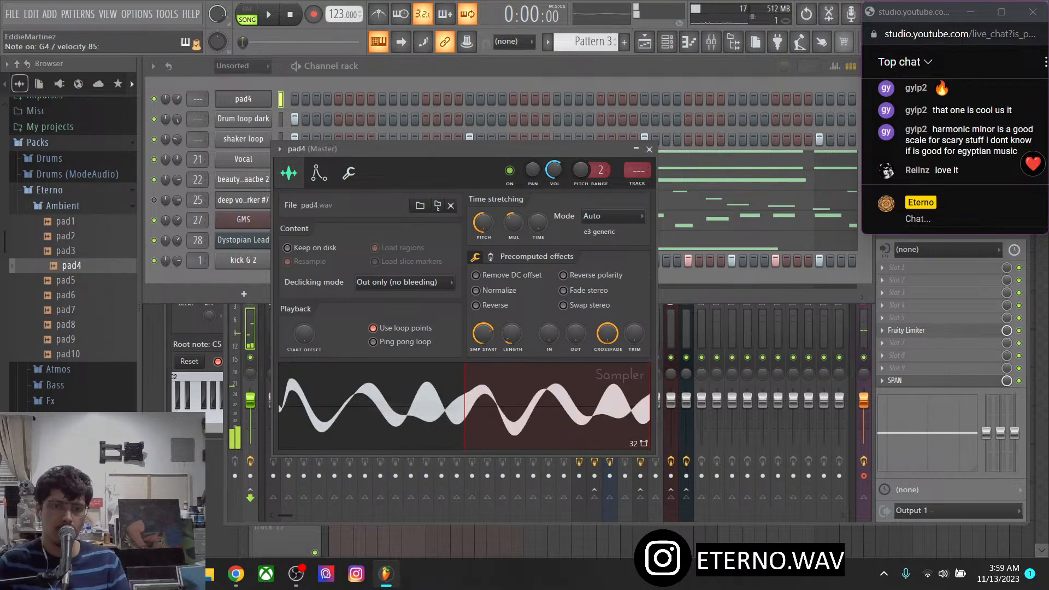
right_click(483, 223)
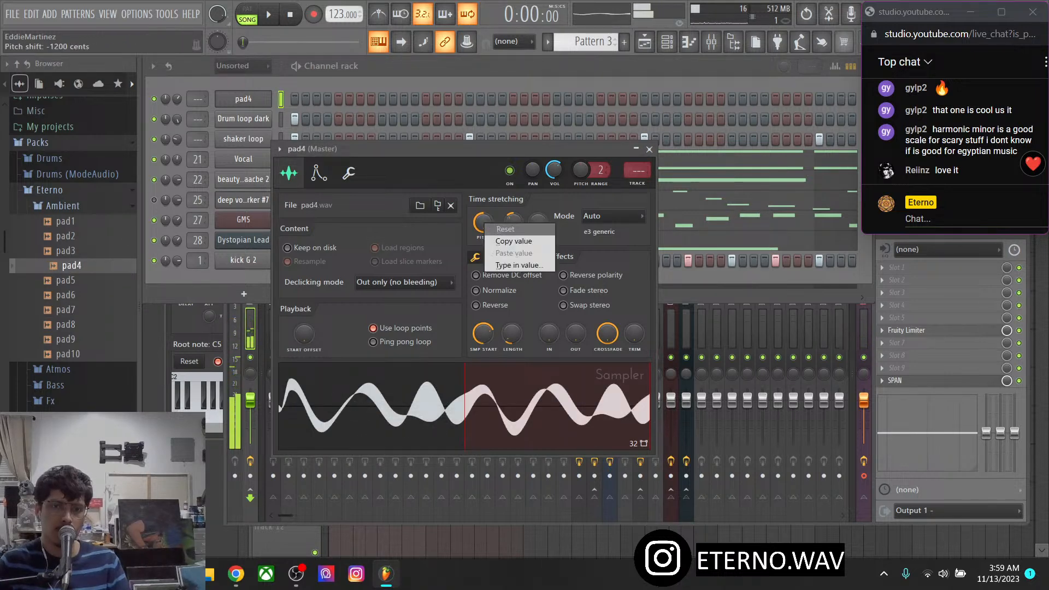
left_click(500, 230)
right_click(512, 223)
left_click(529, 230)
Set pad4's sample end offset to about 49% and lower its sample start, trying a 25% time-stretch multiplier before resetting it
left_click_drag(511, 334, 512, 301)
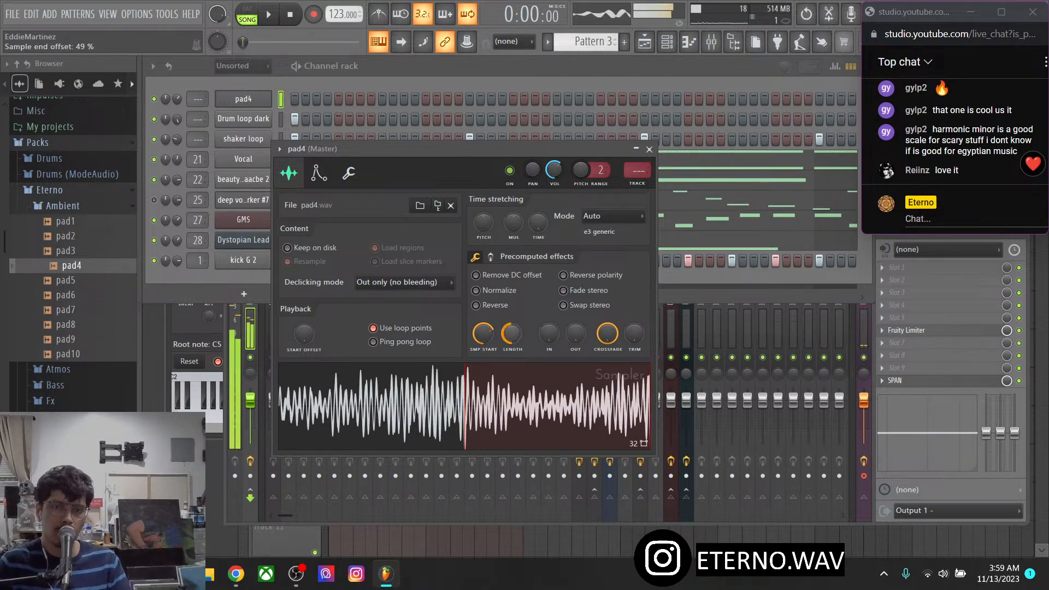
mouse_move(483, 333)
left_mouse_down()
mouse_move(483, 315)
mouse_move(483, 344)
left_mouse_up()
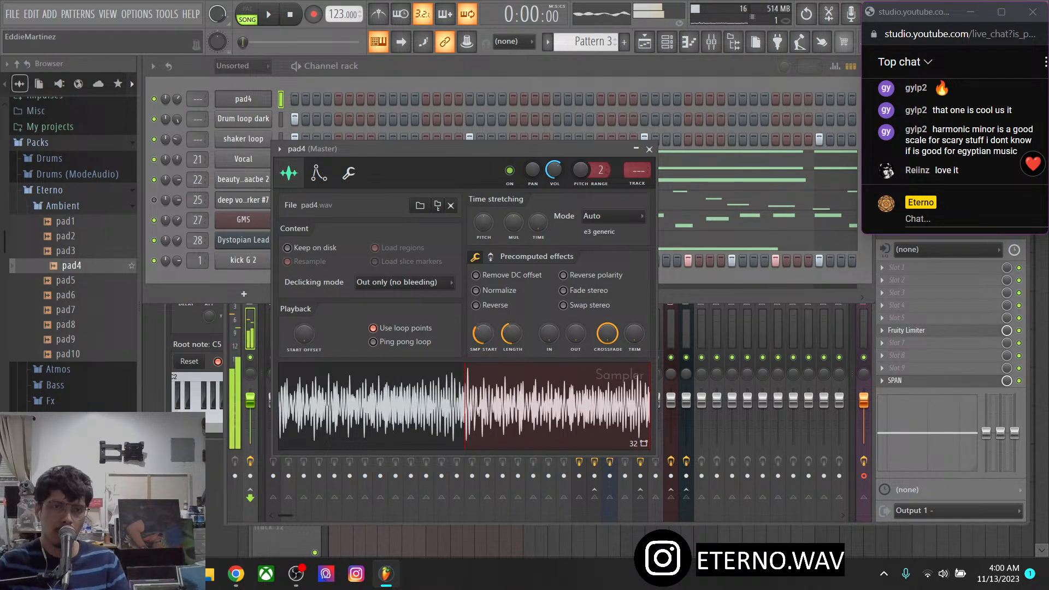
left_click_drag(513, 221, 513, 246)
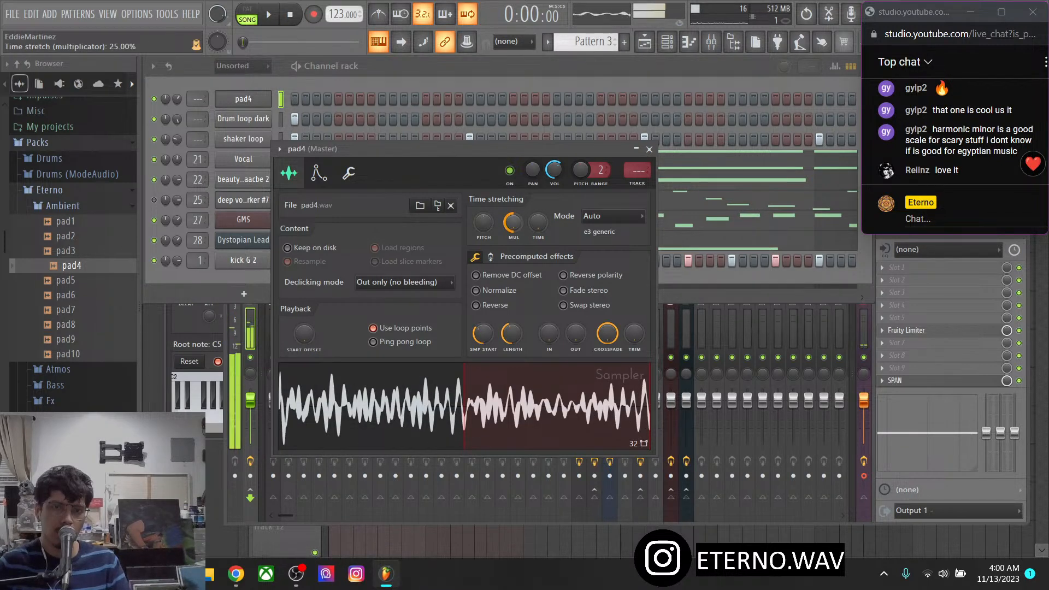
right_click(513, 225)
left_click(527, 233)
Load pad1 in place of pad4 and reshape it with a lower time-stretch multiplier, a 45% sample end offset and a much lower crossfade
left_click(69, 236)
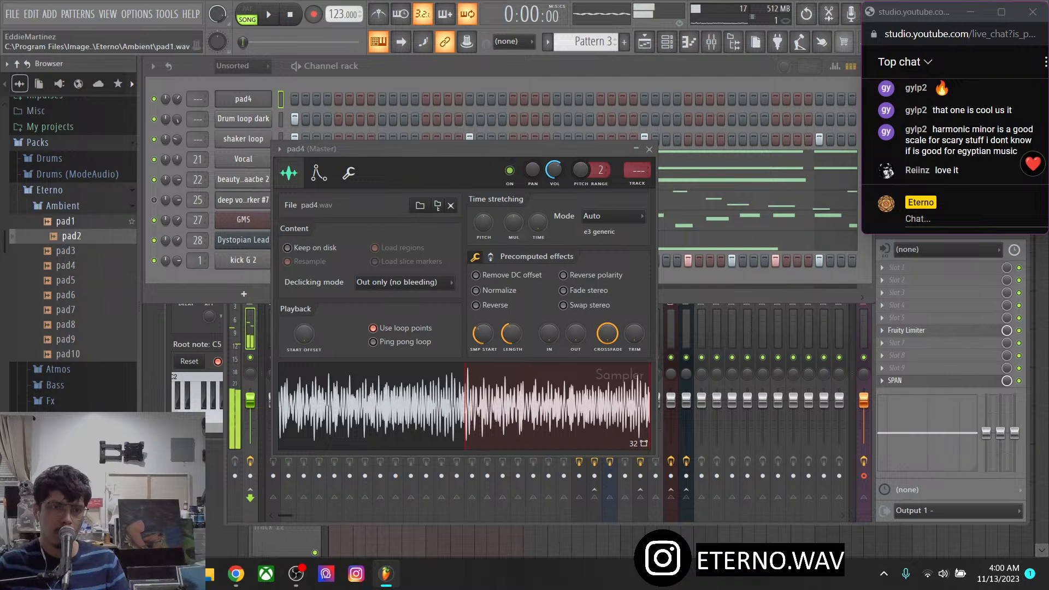
left_click(68, 221)
left_click_drag(68, 222, 344, 405)
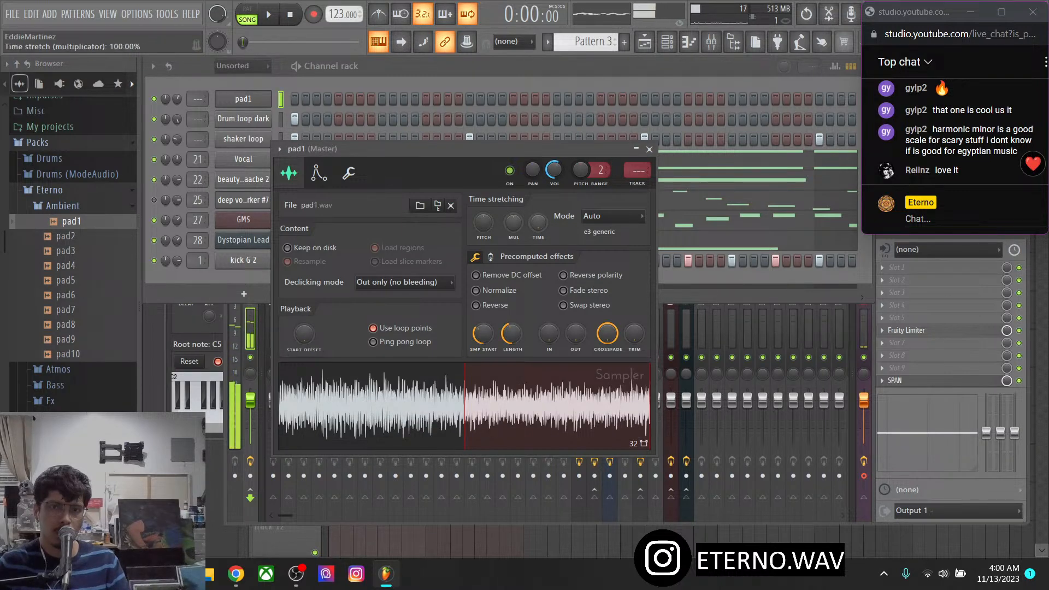
left_click_drag(514, 225, 513, 259)
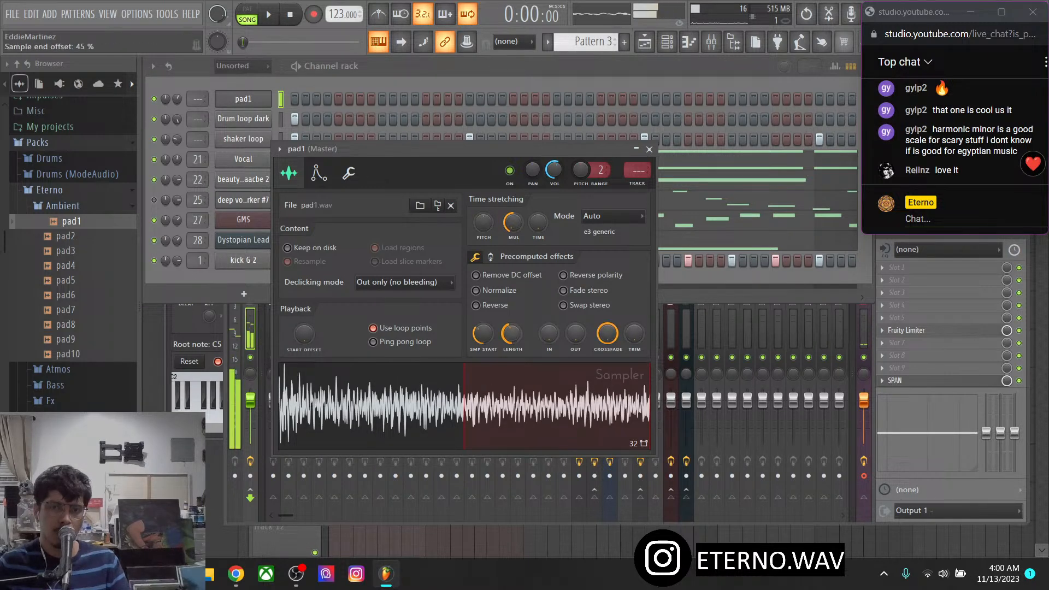
left_click_drag(607, 333, 607, 361)
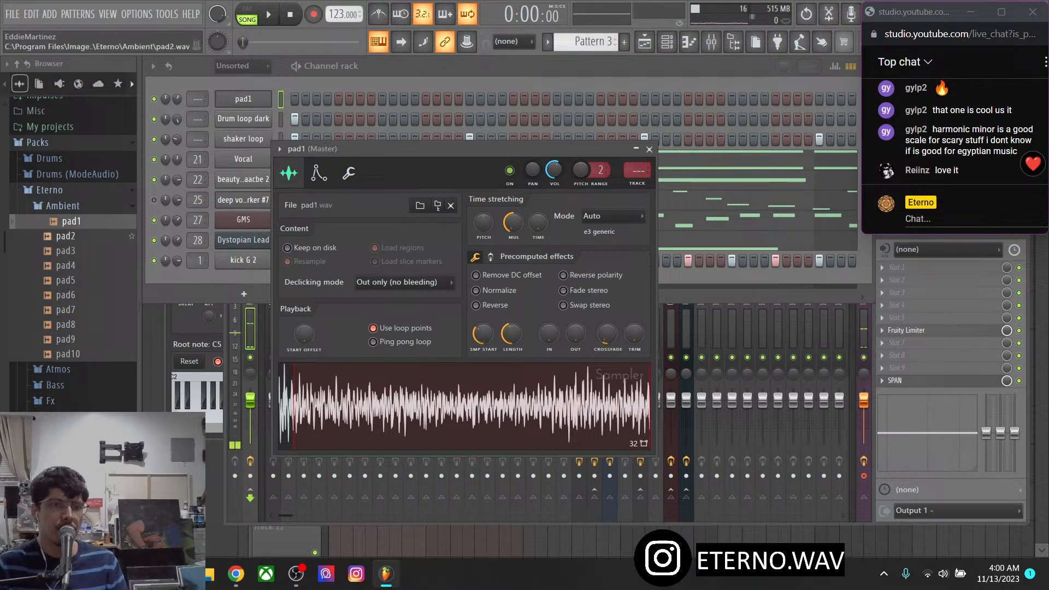
Audition more of the Eterno Ambient pads, from pad1 to pad9, and switch from the Ambient folder to the Bass folder
left_click(71, 221)
left_click(65, 236)
left_click(66, 281)
left_click(66, 295)
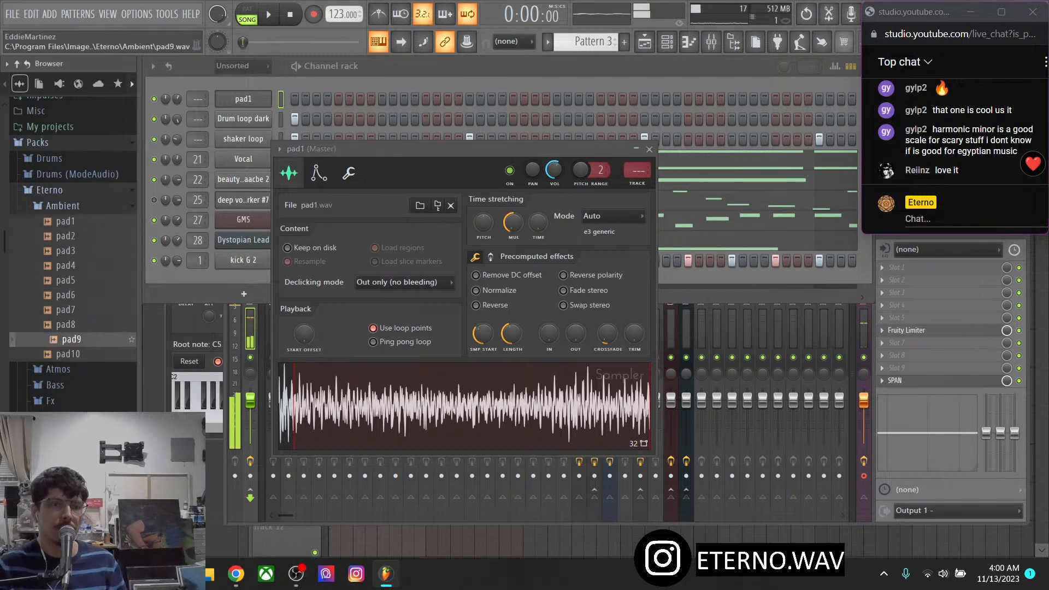
left_click(63, 205)
left_click(55, 237)
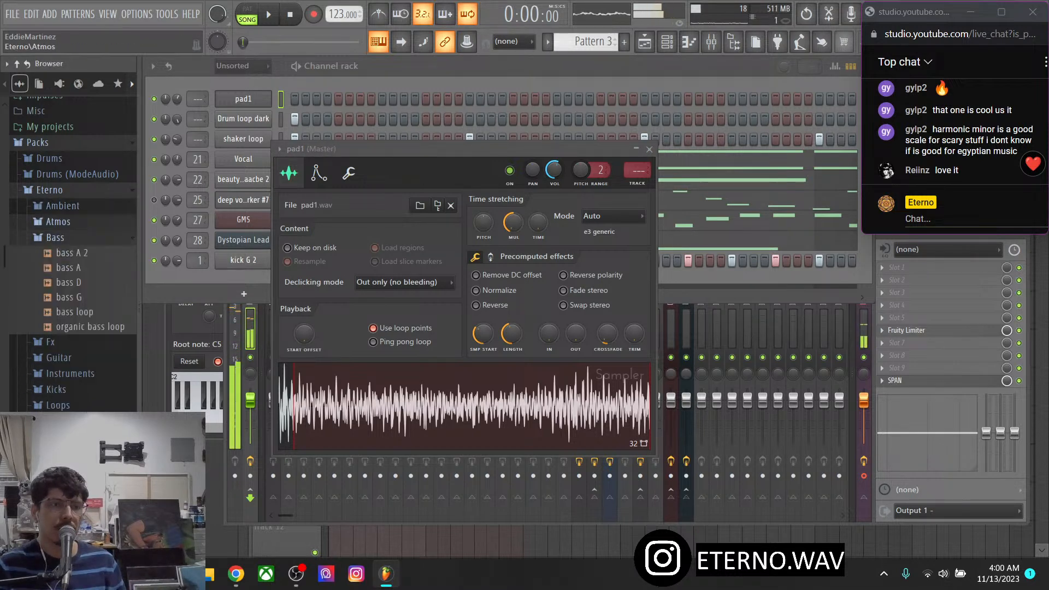
Audition the Eterno Atmos samples from birds nature and water through In a museum
left_click(63, 221)
left_click(82, 236)
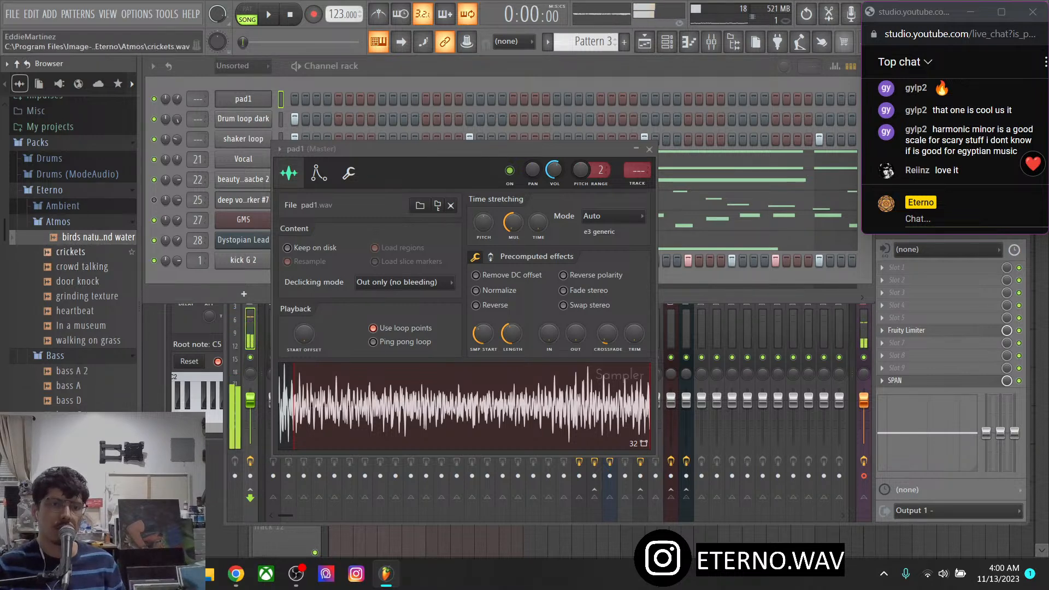
left_click(82, 251)
left_click(87, 267)
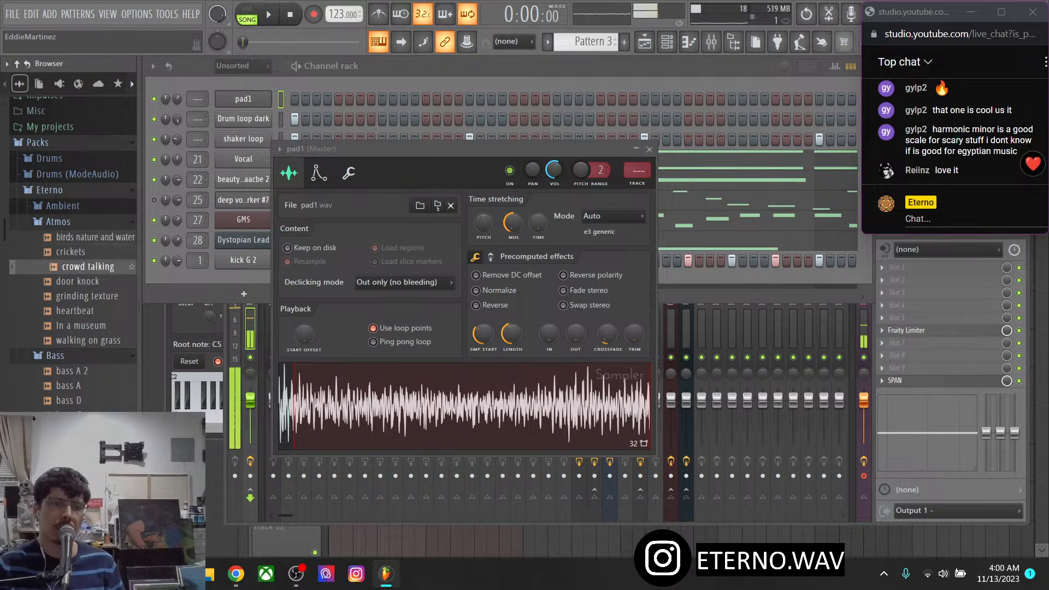
left_click(82, 282)
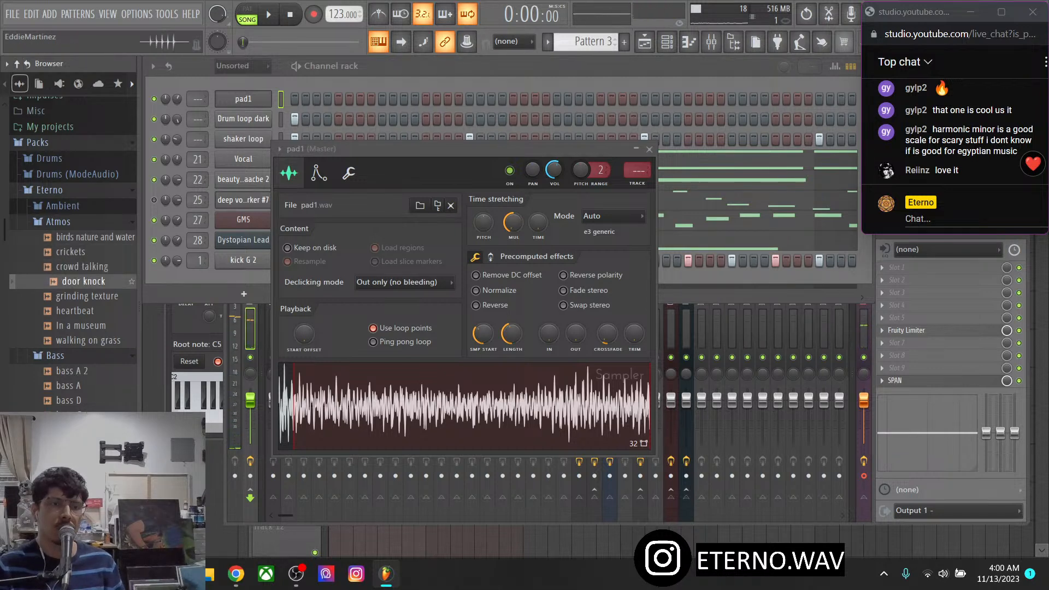
left_click(86, 296)
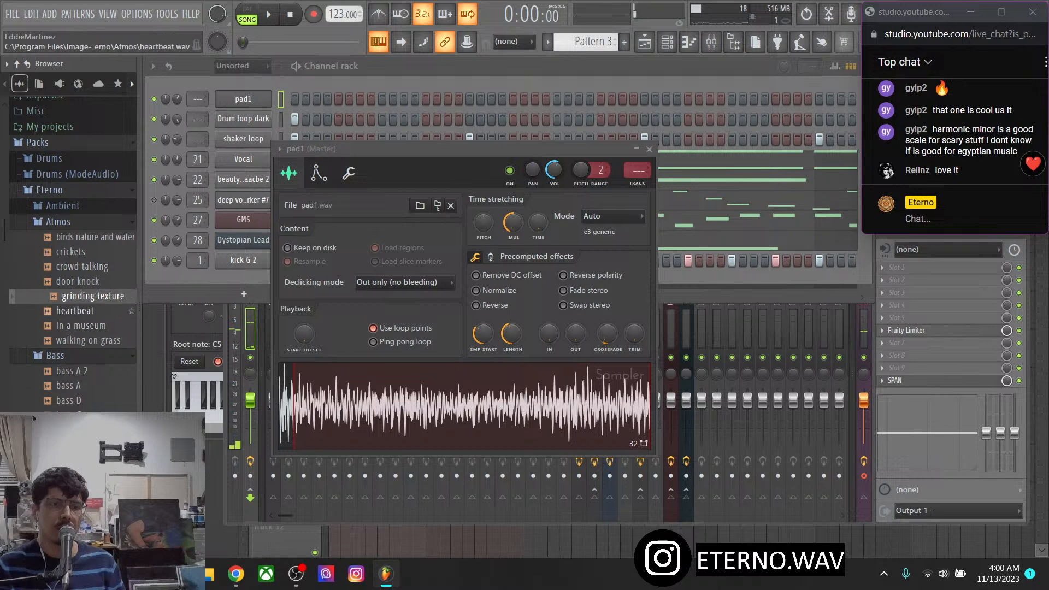
left_click(77, 311)
left_click(86, 325)
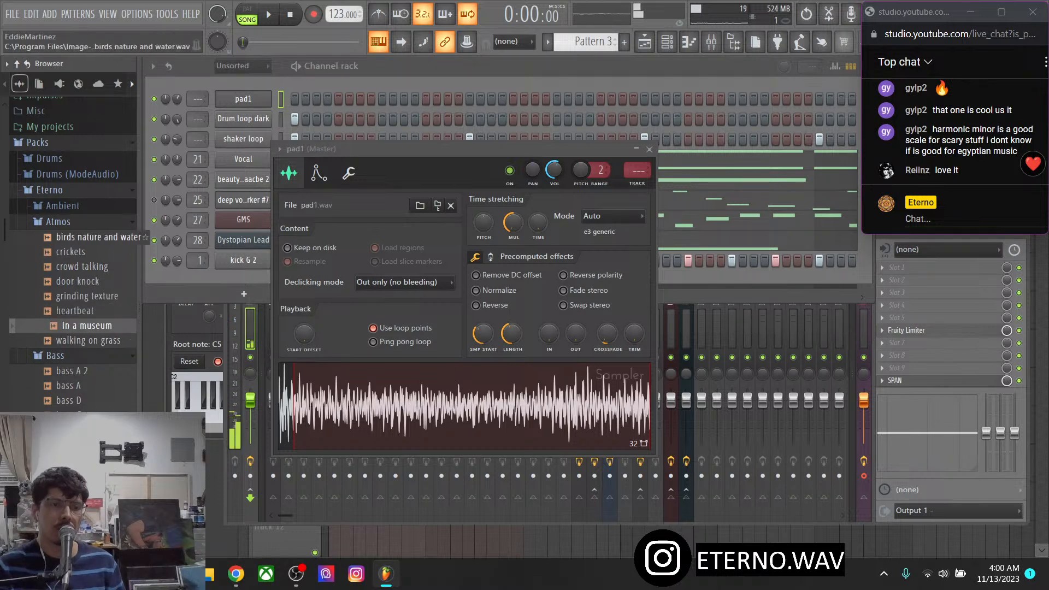
Audition the bass A 2, bass A and bass D samples and add bass A to the channel rack as a new channel
left_click(62, 221)
left_click(55, 237)
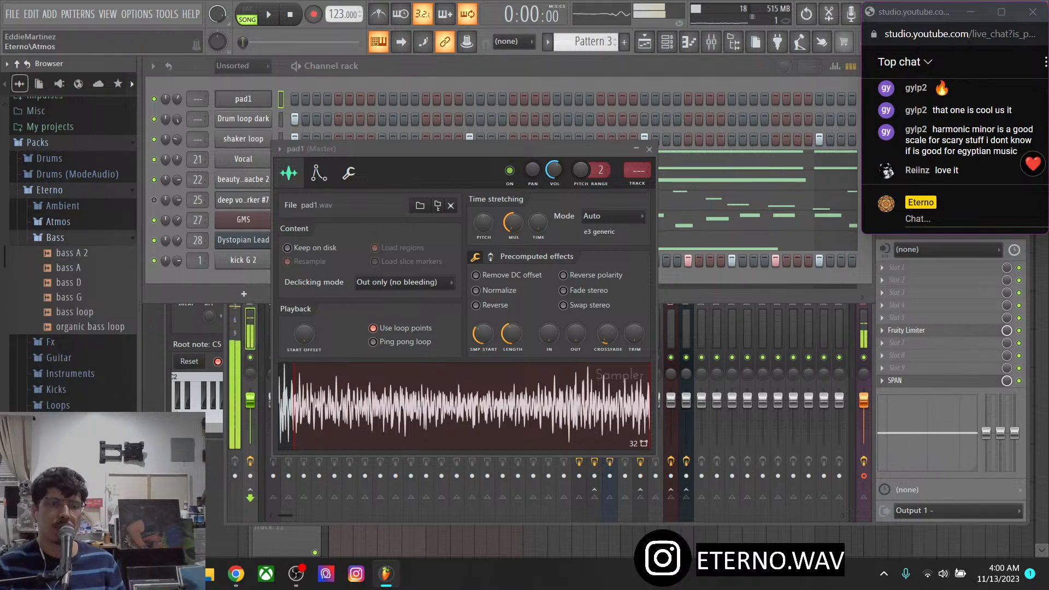
left_click(78, 253)
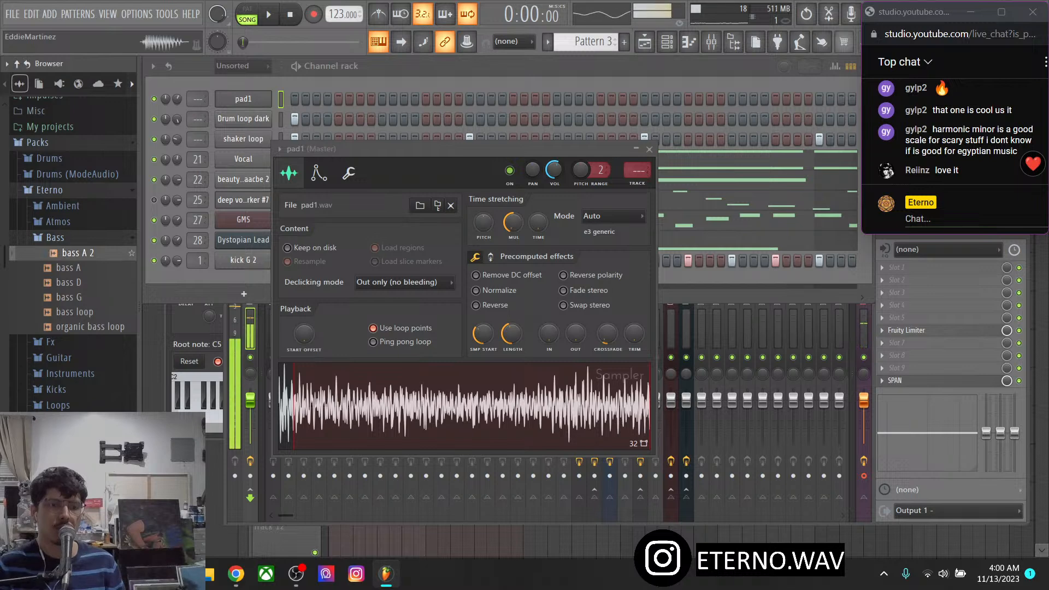
left_click(69, 268)
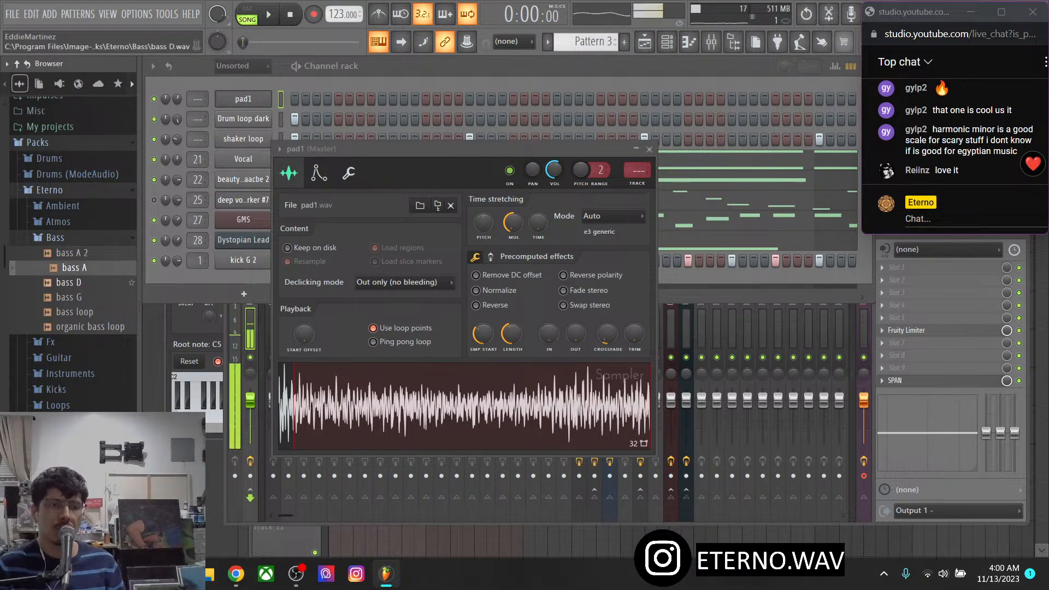
left_click(75, 282)
left_click_drag(68, 268, 234, 290)
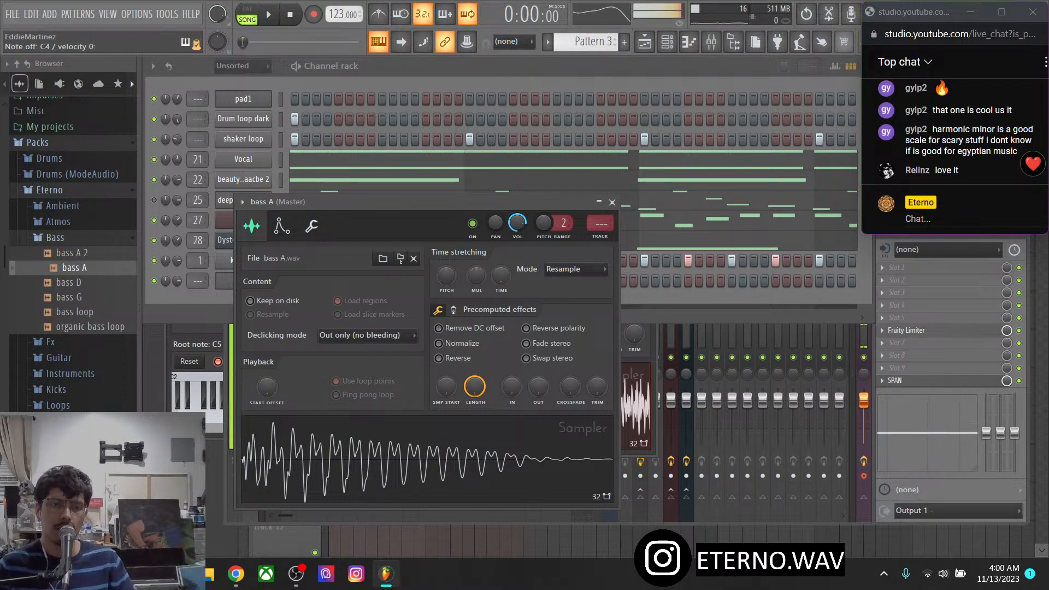
Enable bass A's volume envelope with hold at maximum and attack, decay, sustain and release at minimum, and test it with notes
left_click(281, 226)
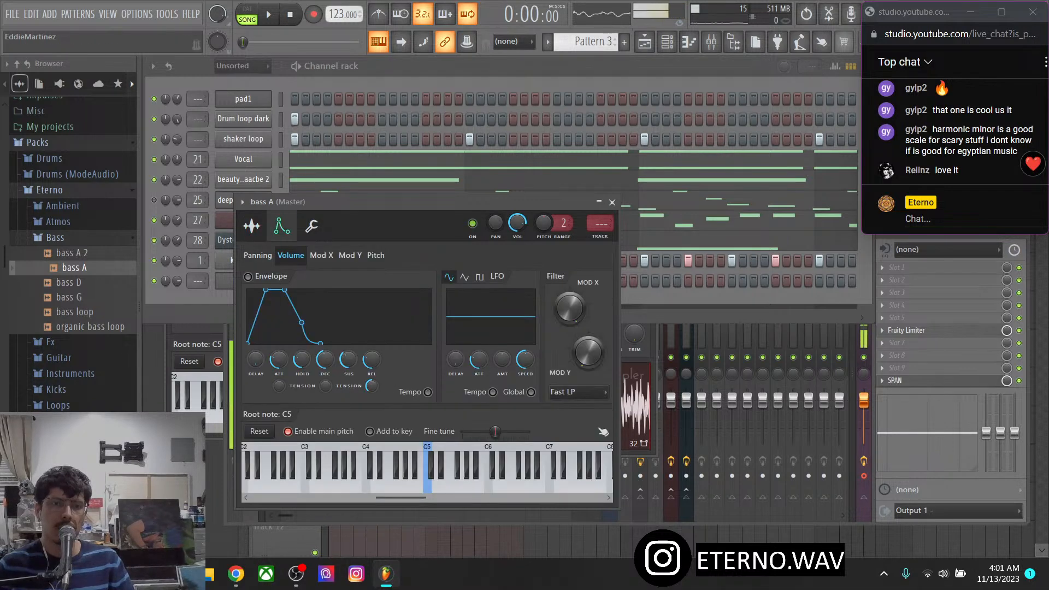
left_click_drag(278, 359, 302, 338)
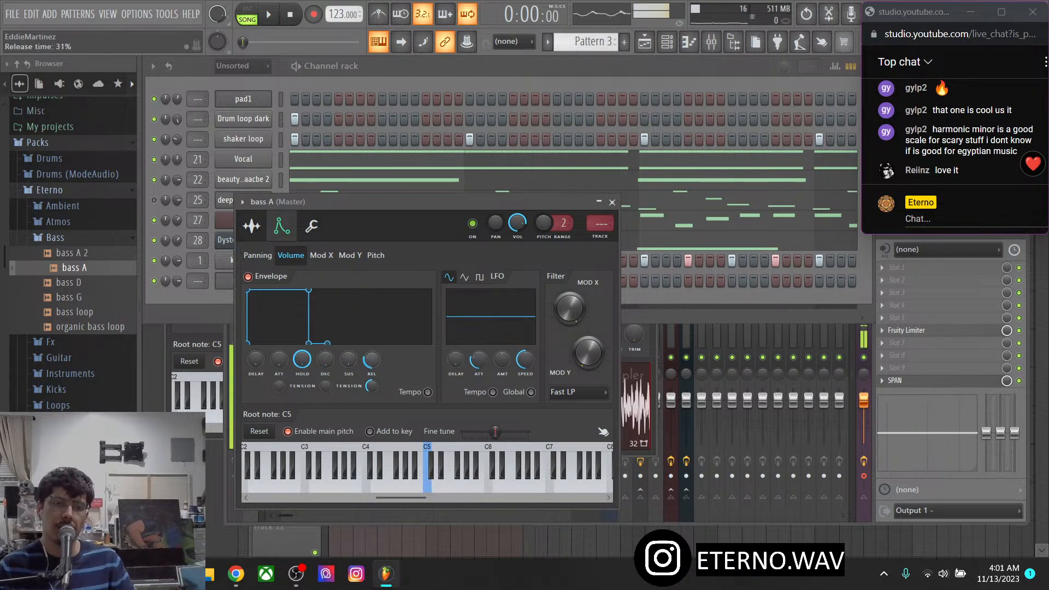
key("q")
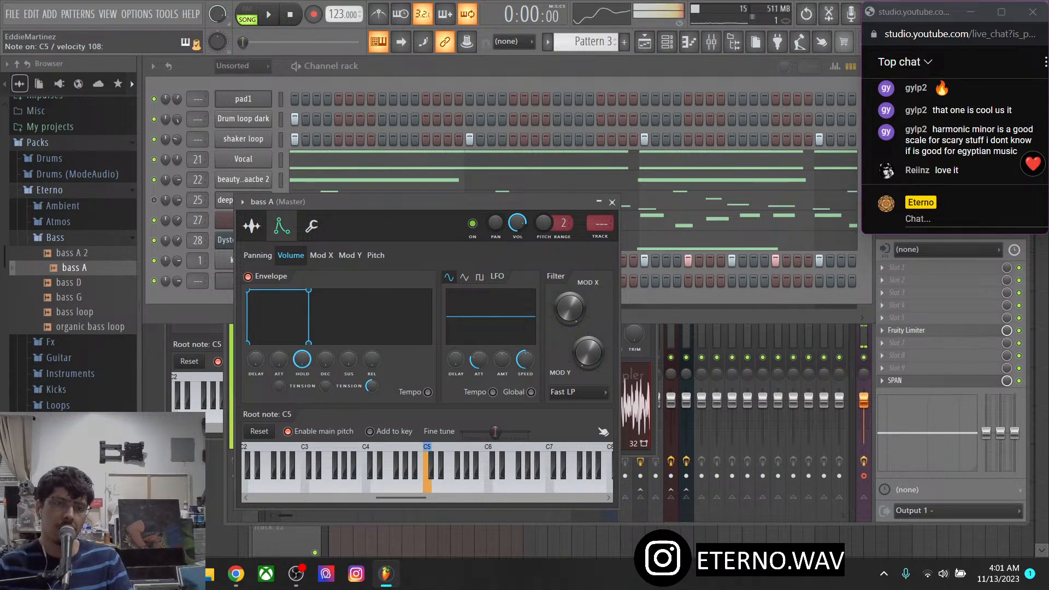
left_click(251, 226)
left_click(281, 226)
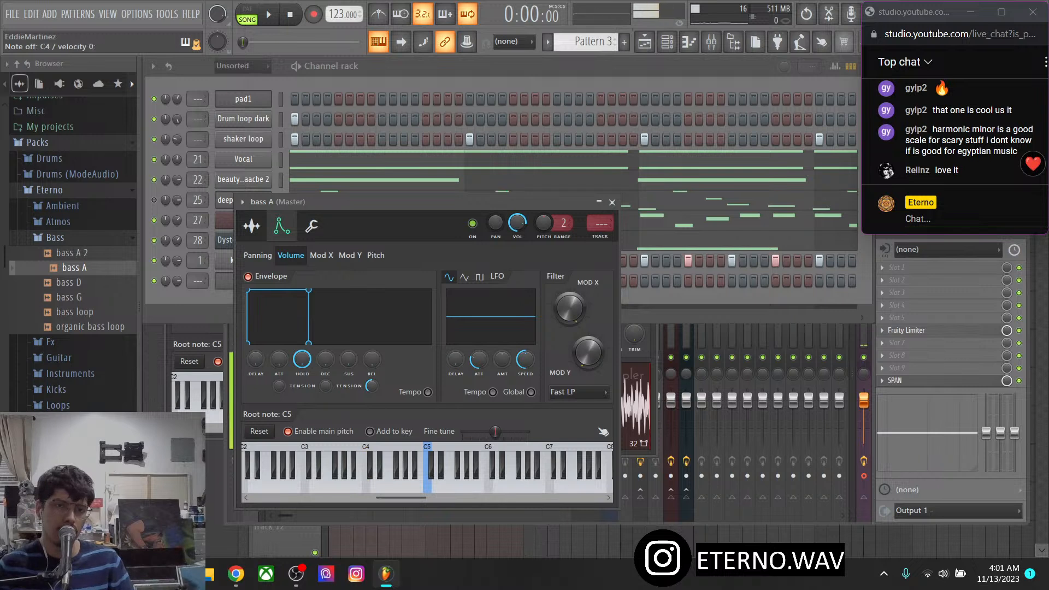
Load bass G into the channel in place of bass A and set its playback start offset to 12%, leaving the sample start at zero
left_click(75, 296)
left_click_drag(75, 297, 257, 252)
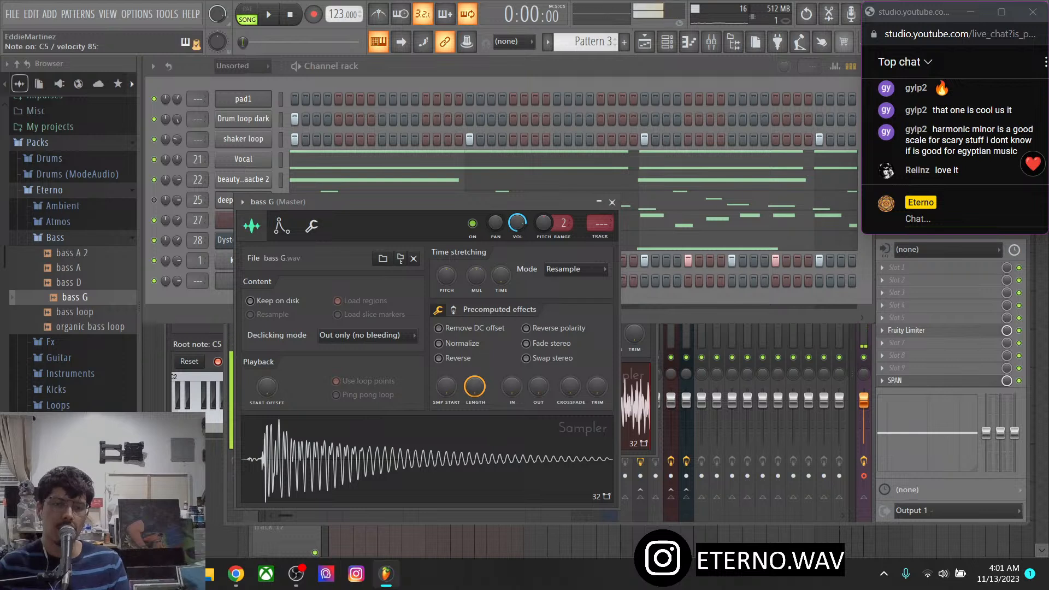
mouse_move(446, 386)
left_mouse_down()
mouse_move(446, 364)
mouse_move(446, 390)
left_mouse_up()
mouse_move(267, 386)
left_mouse_down()
mouse_move(266, 374)
mouse_move(266, 386)
left_mouse_up()
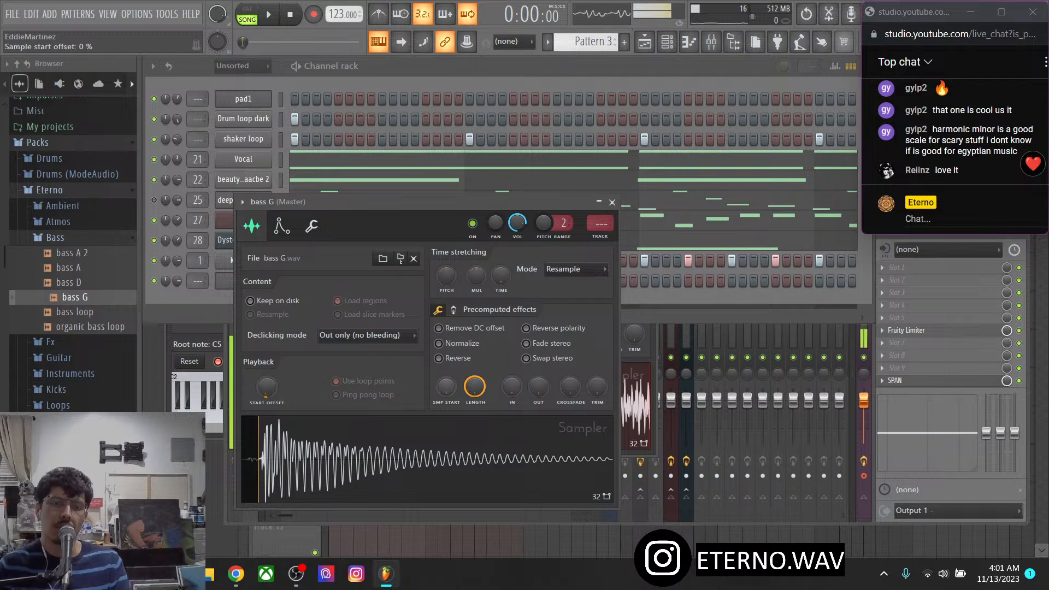
right_click(474, 386)
left_click(467, 393)
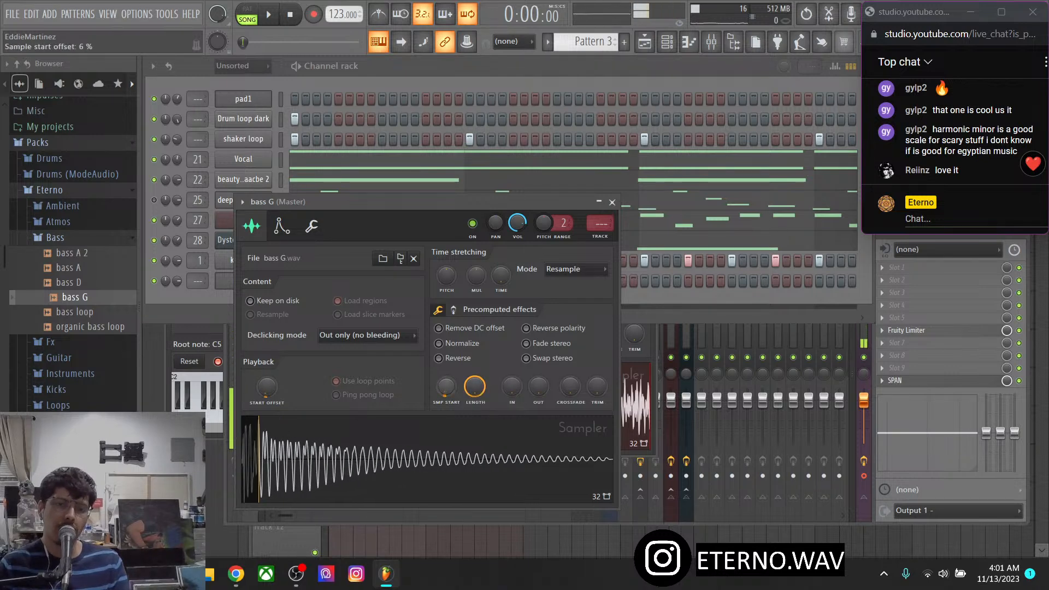
right_click(267, 386)
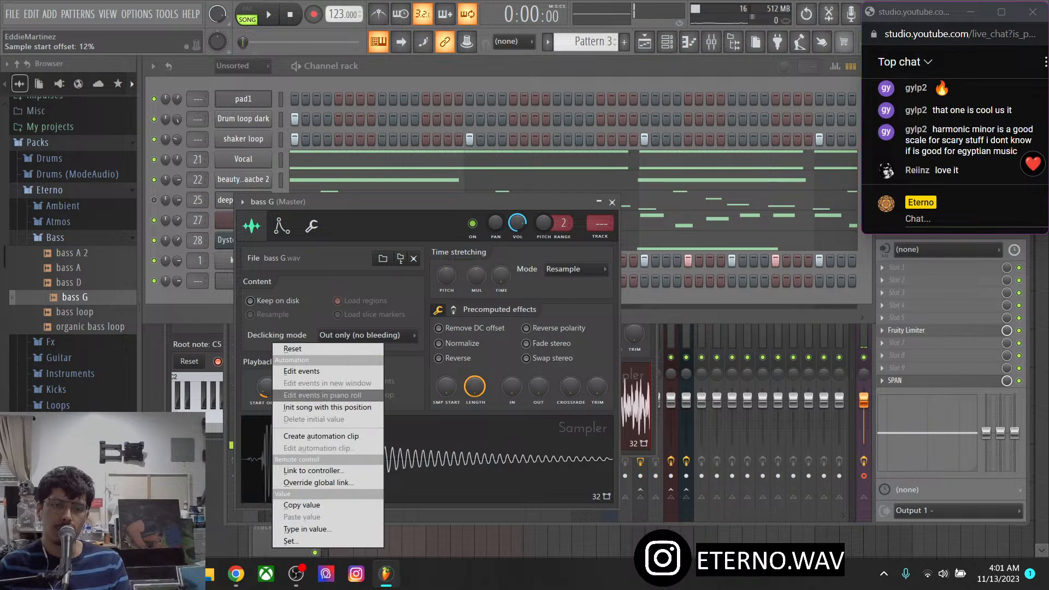
left_click(267, 387)
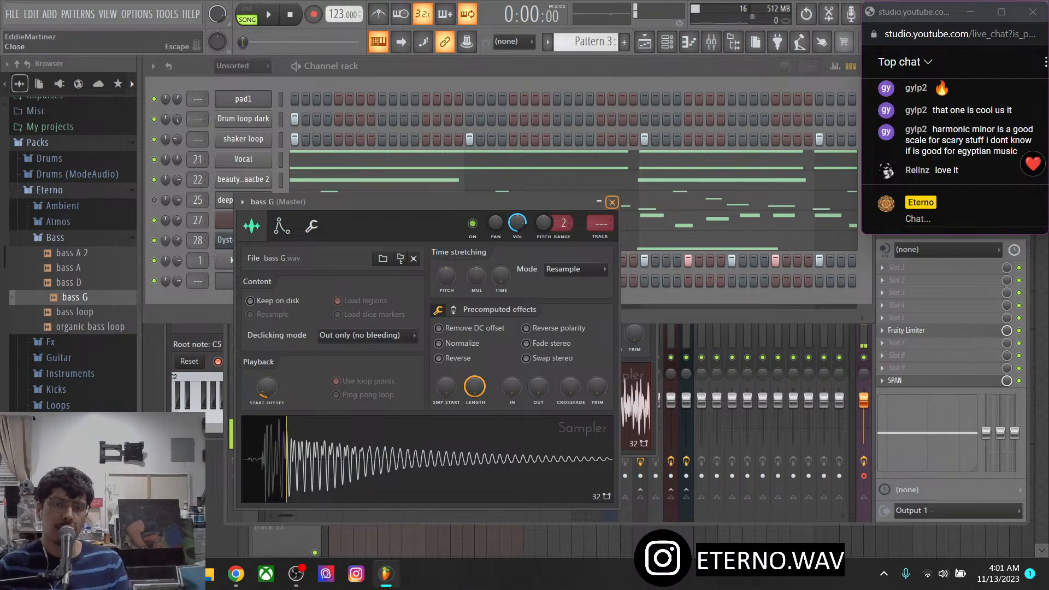
left_click(611, 203)
Add shaker loop from the Eterno Shakers folder as a new channel and try it on the first step of Pattern 3
left_click(56, 237)
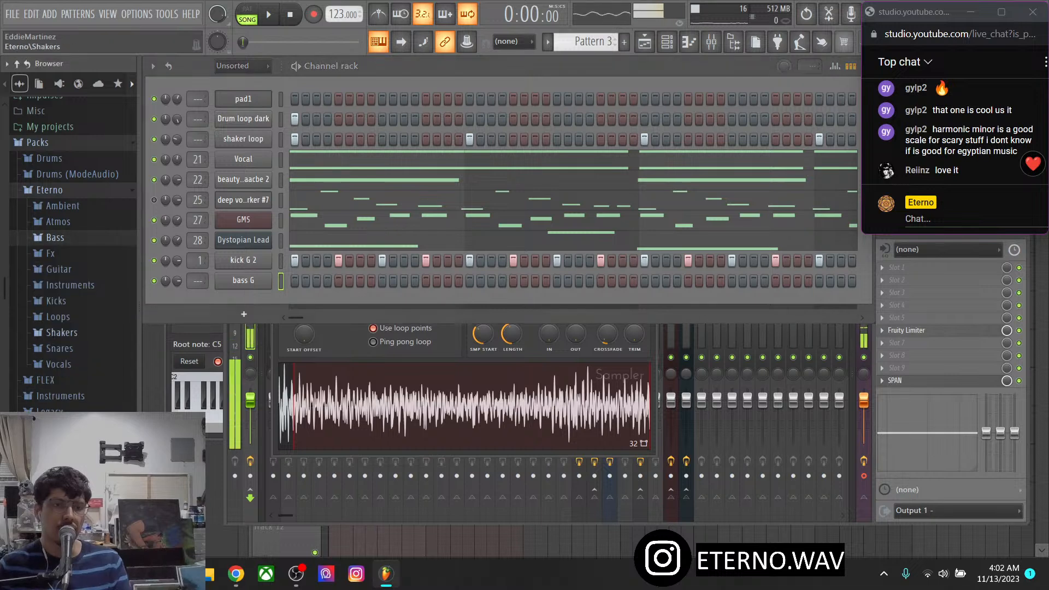
left_click(61, 332)
left_click_drag(78, 363, 240, 321)
left_click(294, 301)
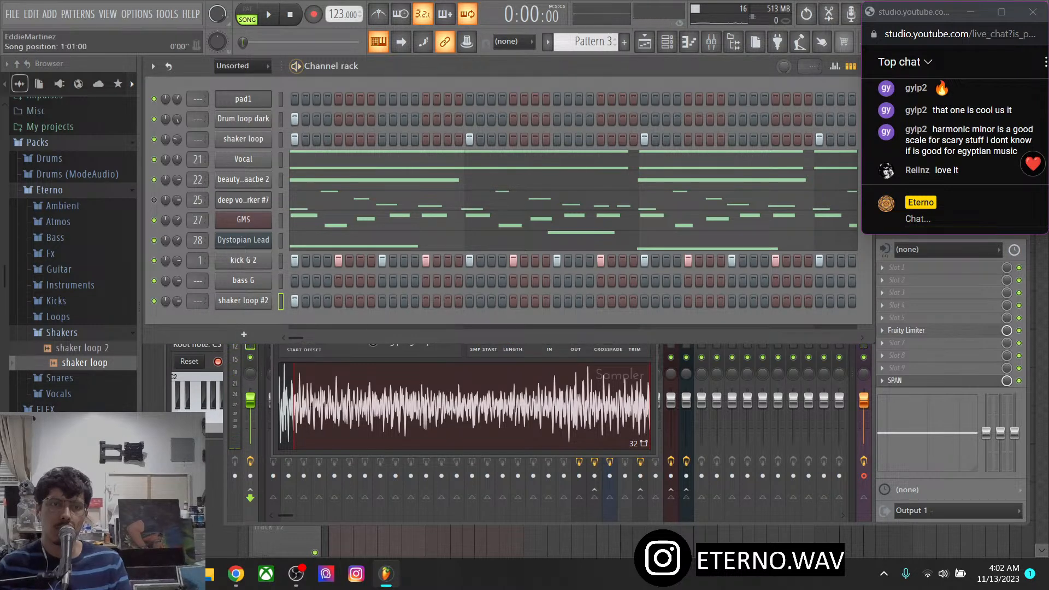
key("space")
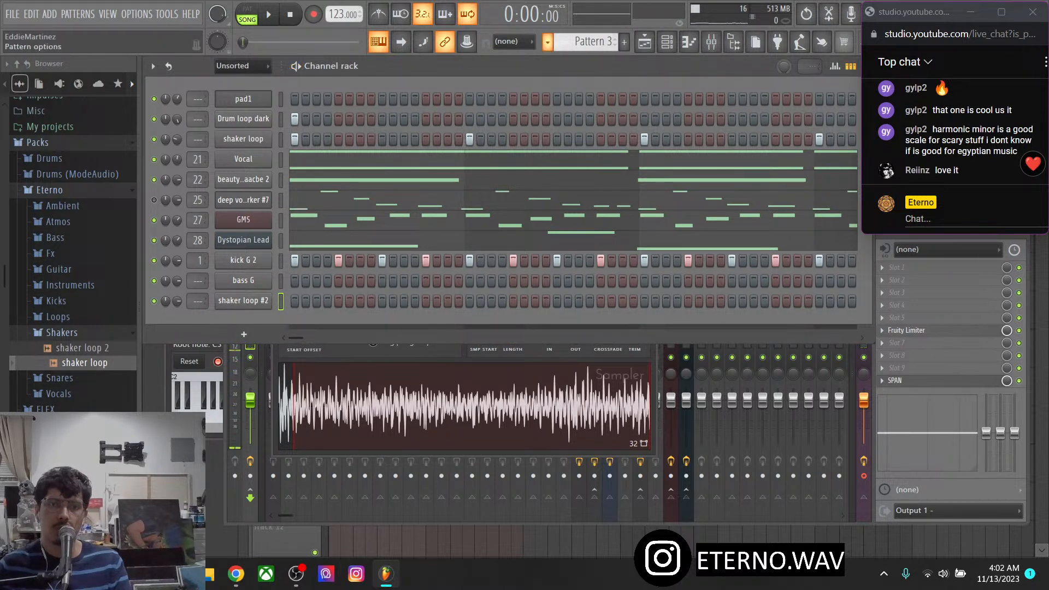
Switch to Pattern 4, play the shaker loop from its first step, and set its playback start offset to 31%
left_click(624, 42)
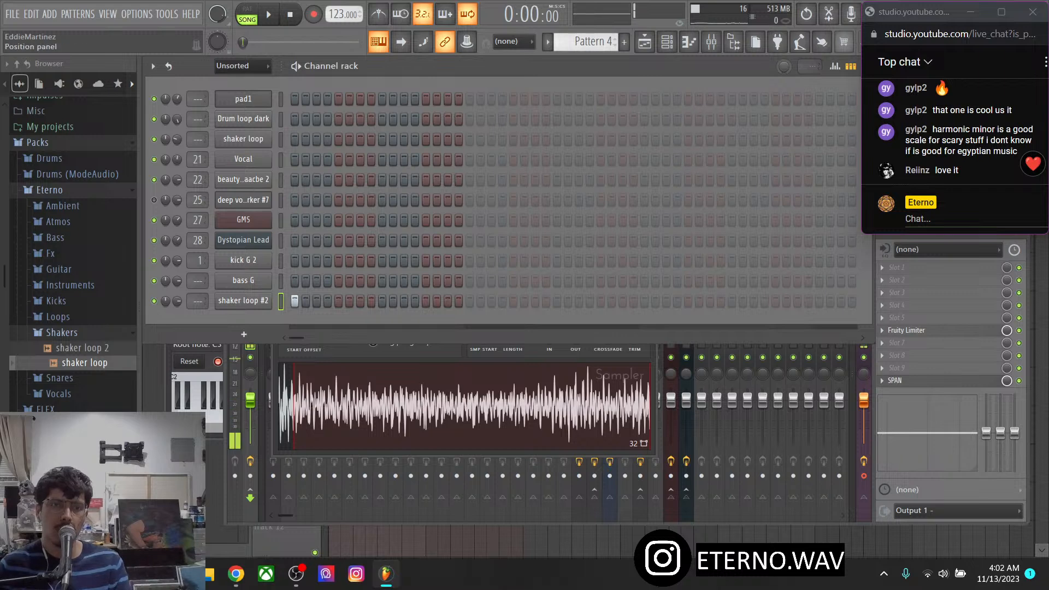
key("space")
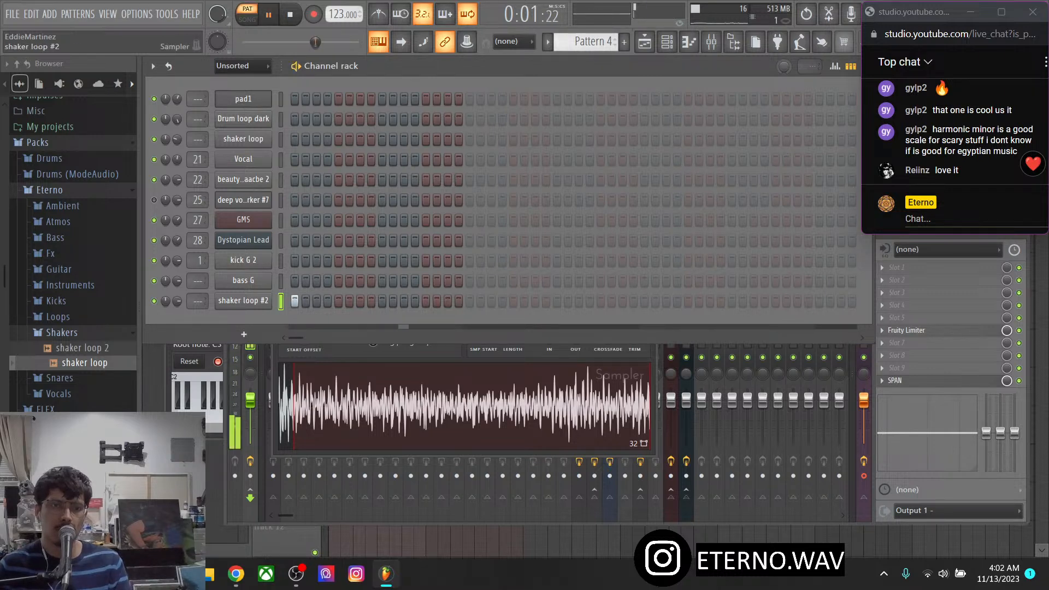
left_click(243, 300)
left_click(299, 243)
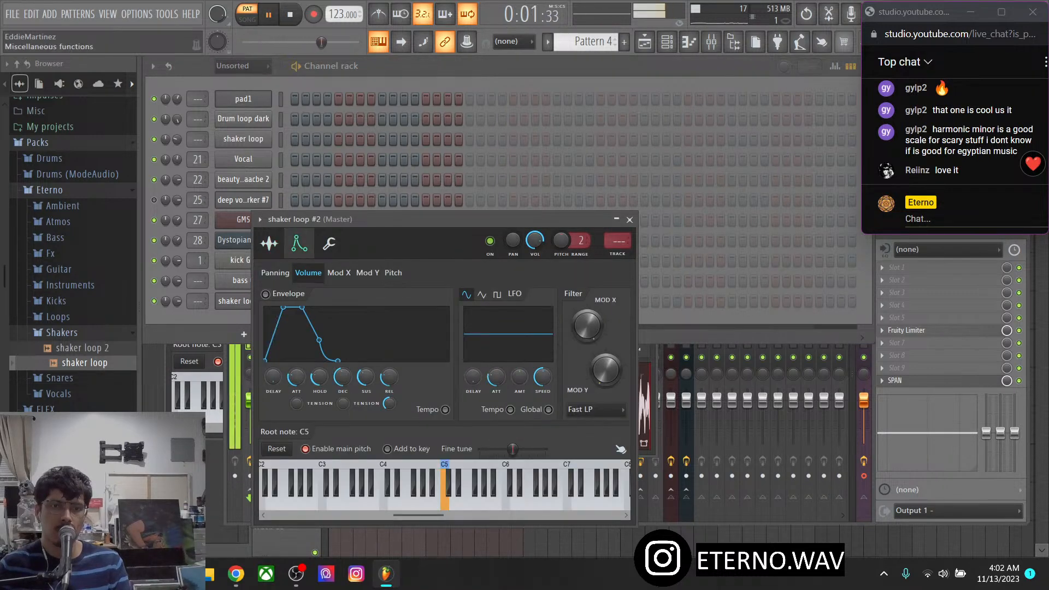
left_click(328, 243)
left_click(269, 243)
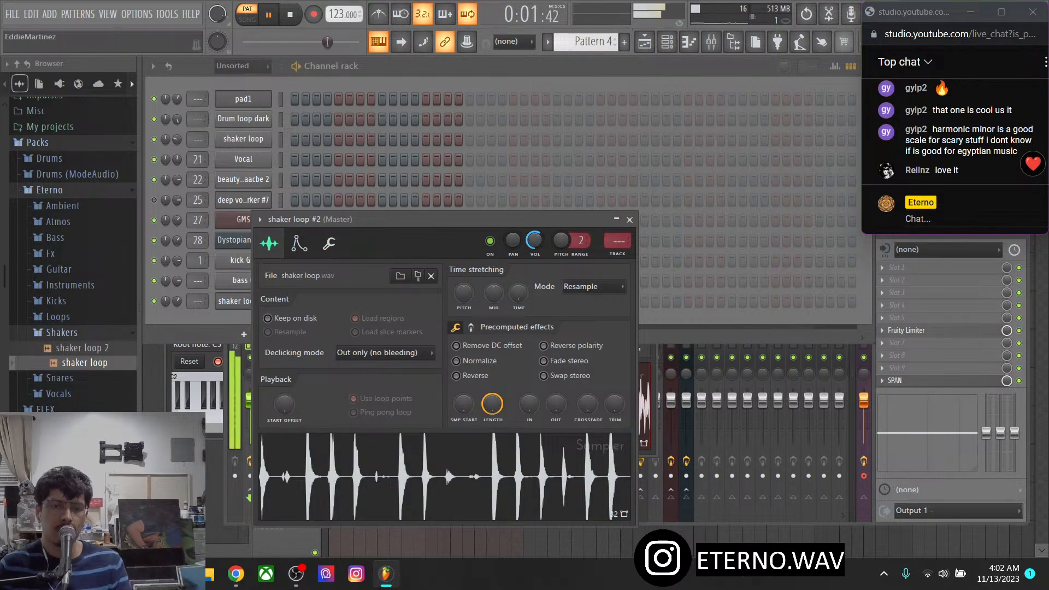
left_click_drag(284, 404, 284, 389)
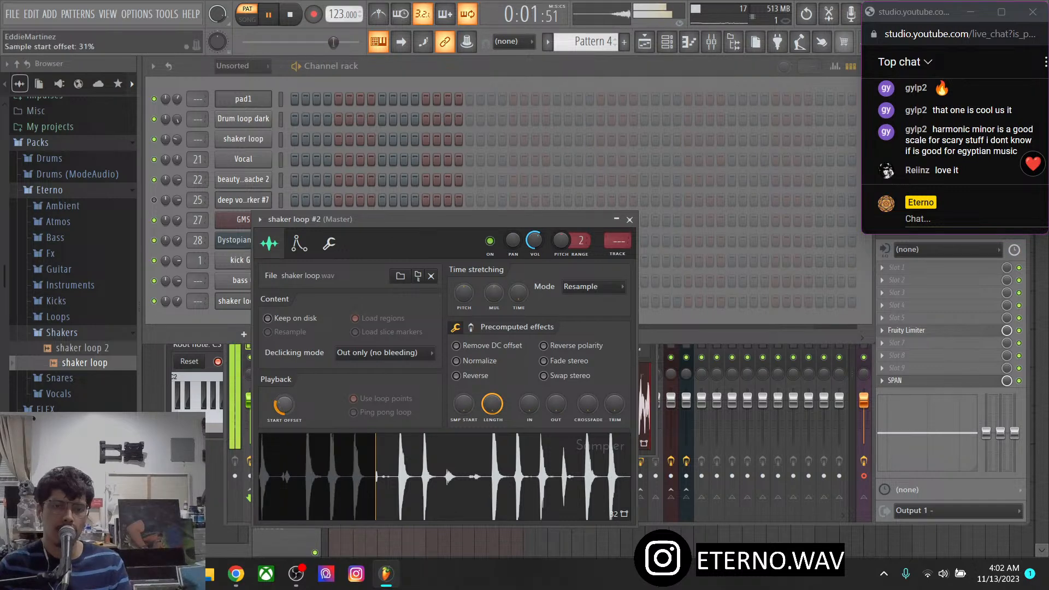
left_click(629, 220)
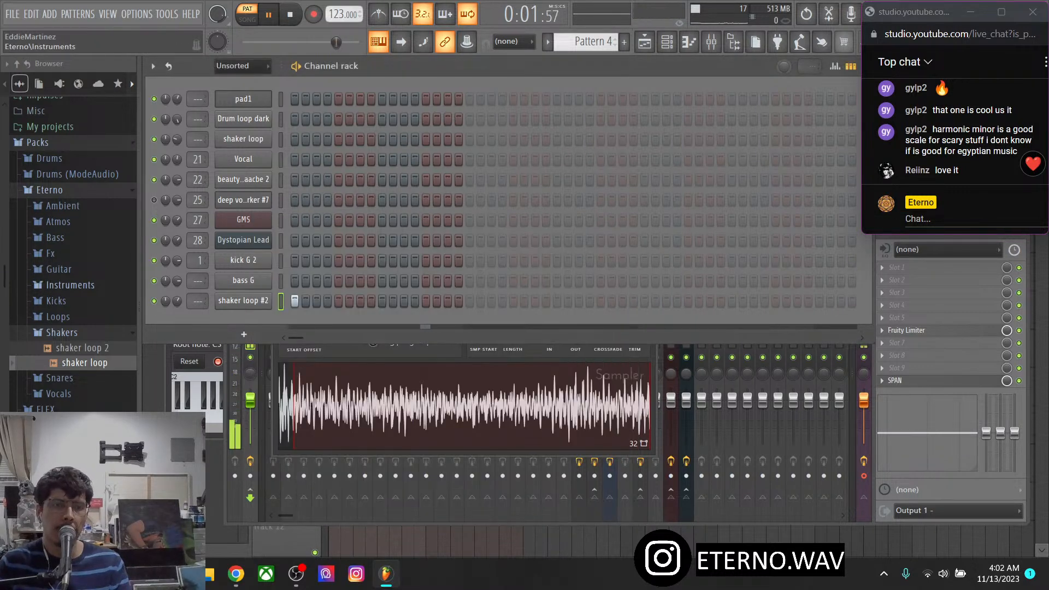
Stop playback, collapse the Eterno Shakers folder and delete the shaker loop #2 channel
left_click(62, 333)
key("space")
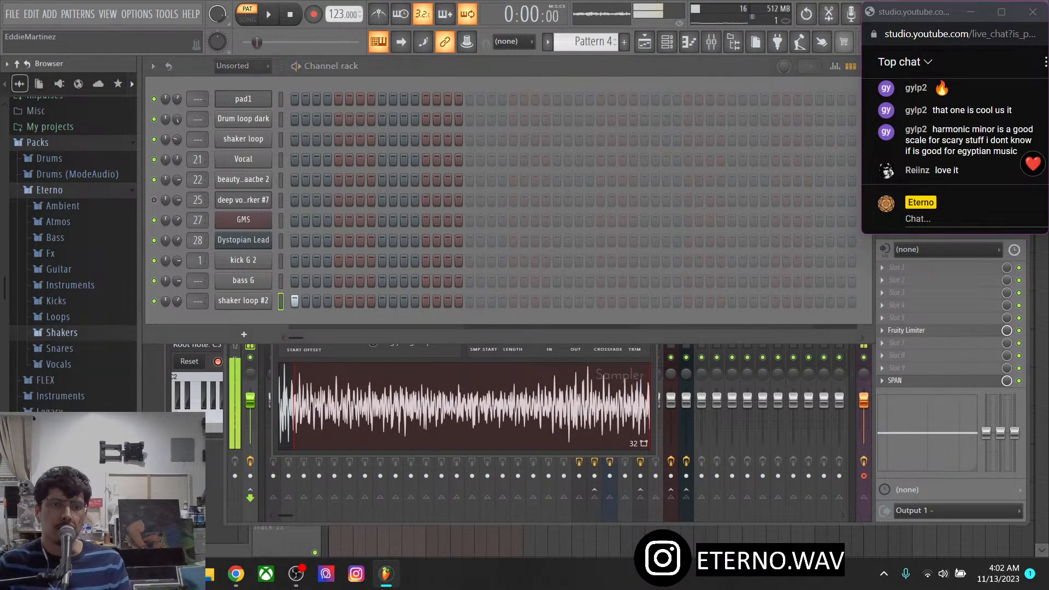
right_click(269, 297)
left_click(295, 446)
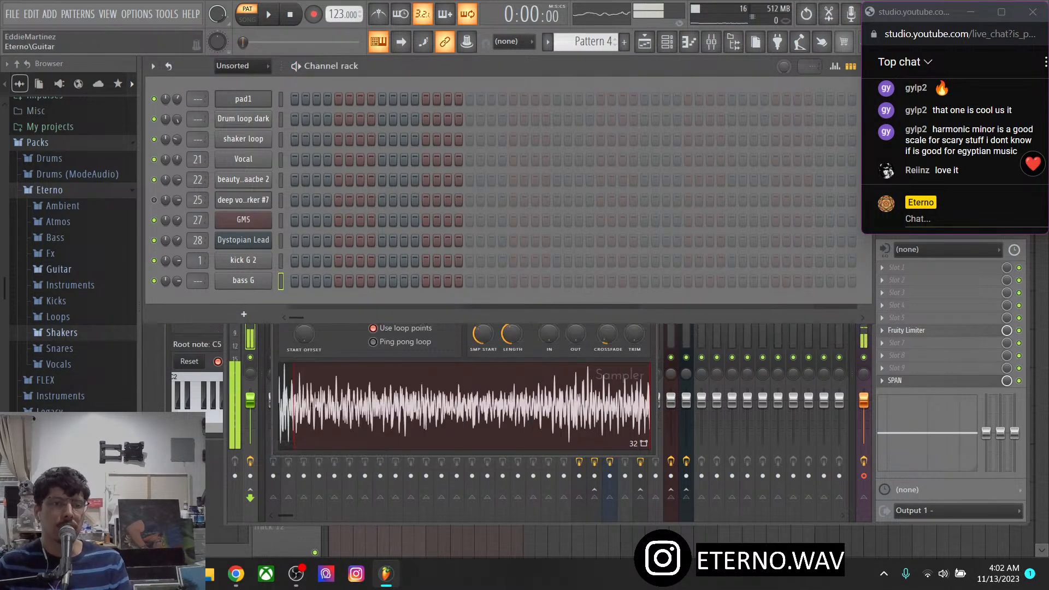
Look through the Eterno pack's folders, including Fx, Atmos and Ambient
left_click(49, 190)
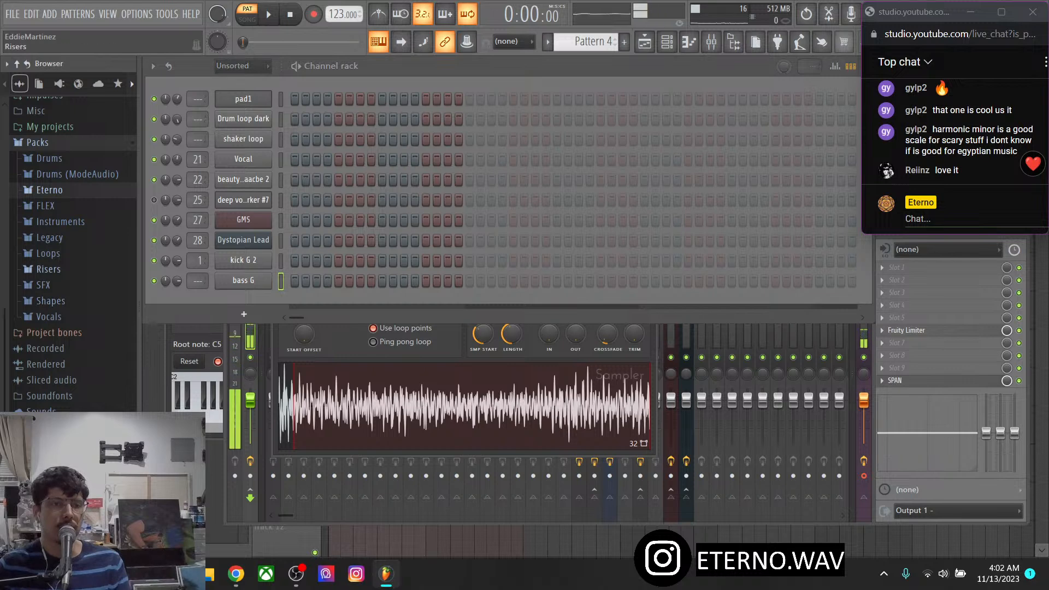
left_click(49, 190)
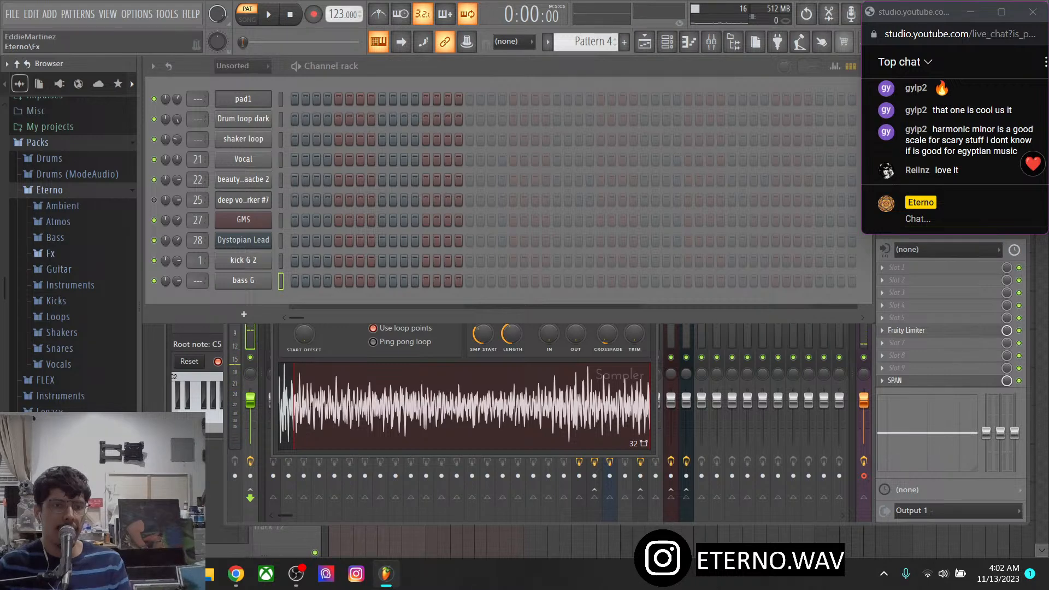
left_click(50, 253)
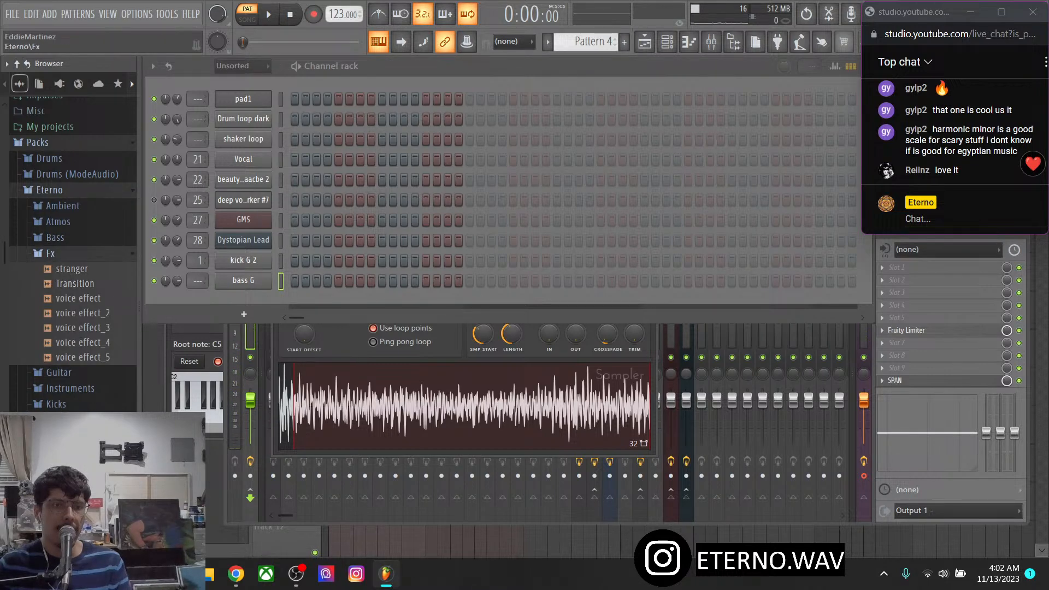
left_click(50, 253)
left_click(58, 221)
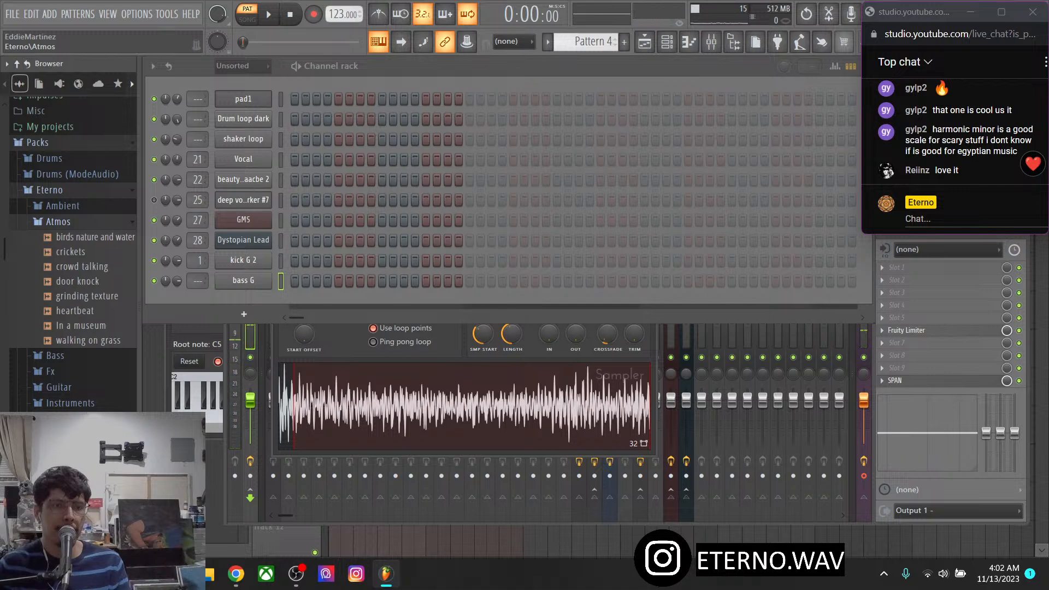
left_click(57, 222)
left_click(58, 205)
left_click(58, 205)
left_click(49, 190)
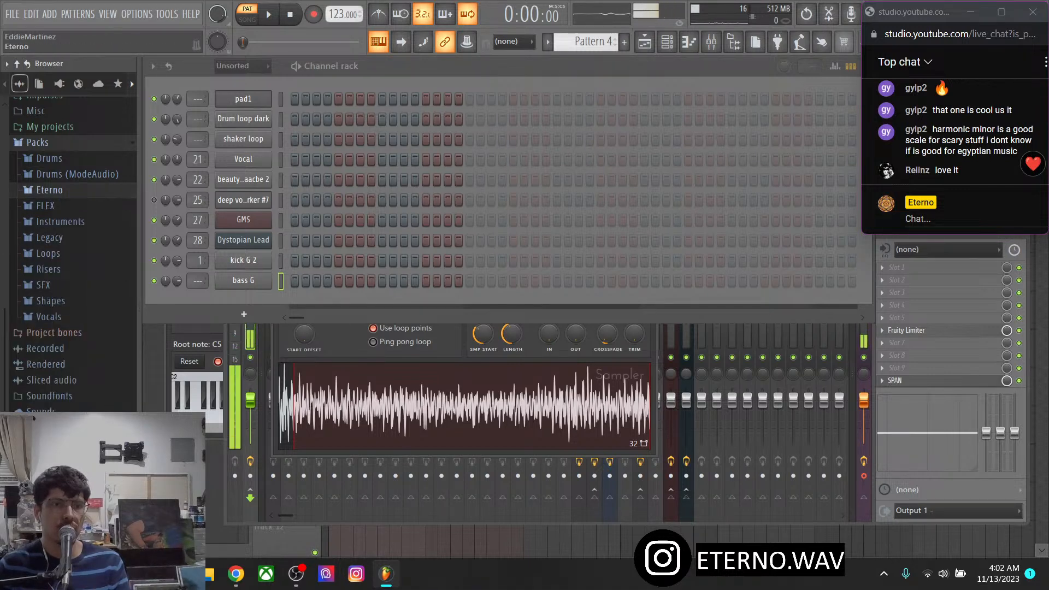
Audition the Attack Shaker one-shots in the Shakers folder of the Drums (ModeAudio) pack
left_click(77, 173)
left_click(62, 386)
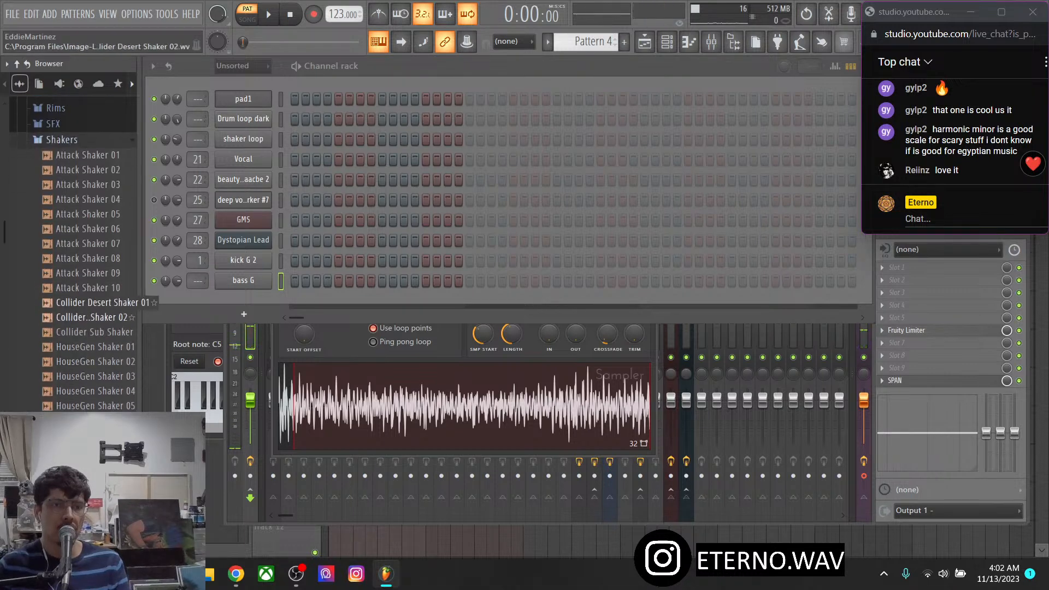
scroll(88, 318, "down", 5)
scroll(88, 306, "up", 5)
left_click(90, 229)
key("Up")
key("Up")
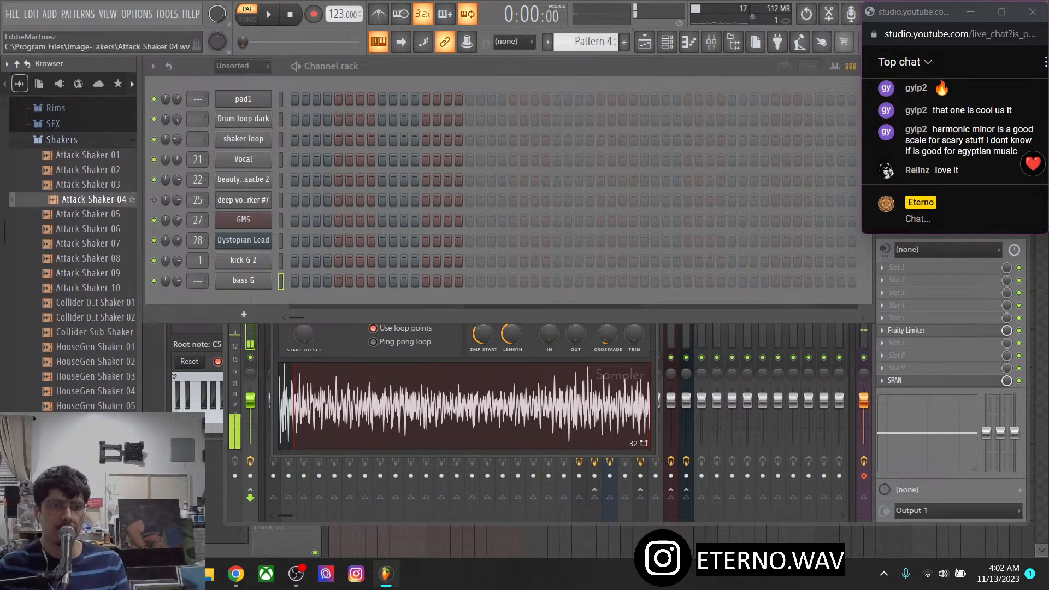
key("Up")
key("Down")
key("Up")
key("Up")
key("Down")
key("Down")
key("Down")
key("Down")
key("Down")
key("Down")
key("Down")
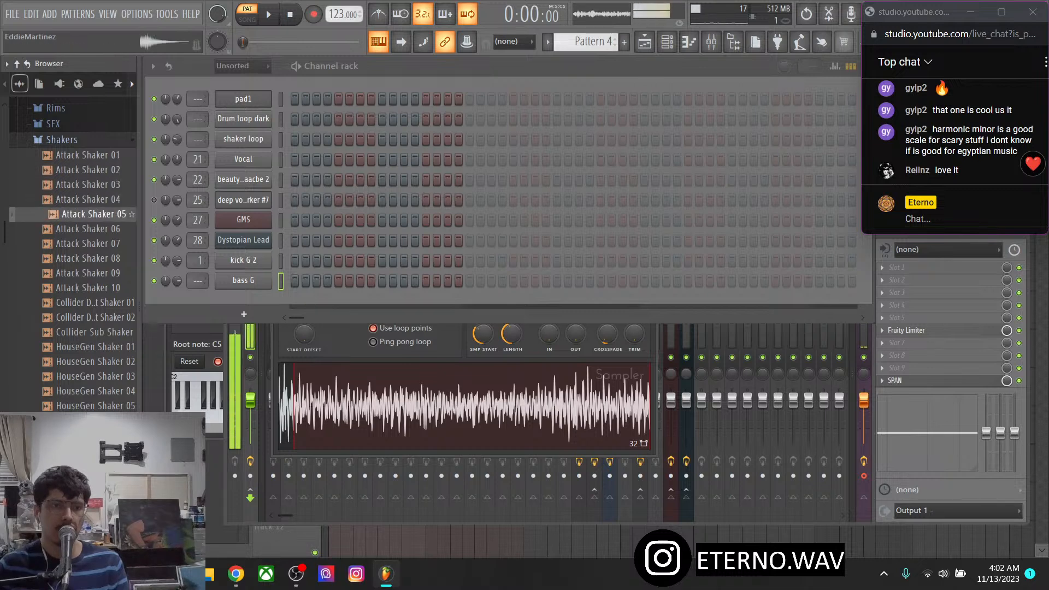
Add Attack Shaker 09 as a new channel, fill all 16 of its steps in Pattern 4 and play the pattern
mouse_move(92, 273)
left_mouse_down()
mouse_move(235, 321)
mouse_move(448, 301)
left_mouse_up()
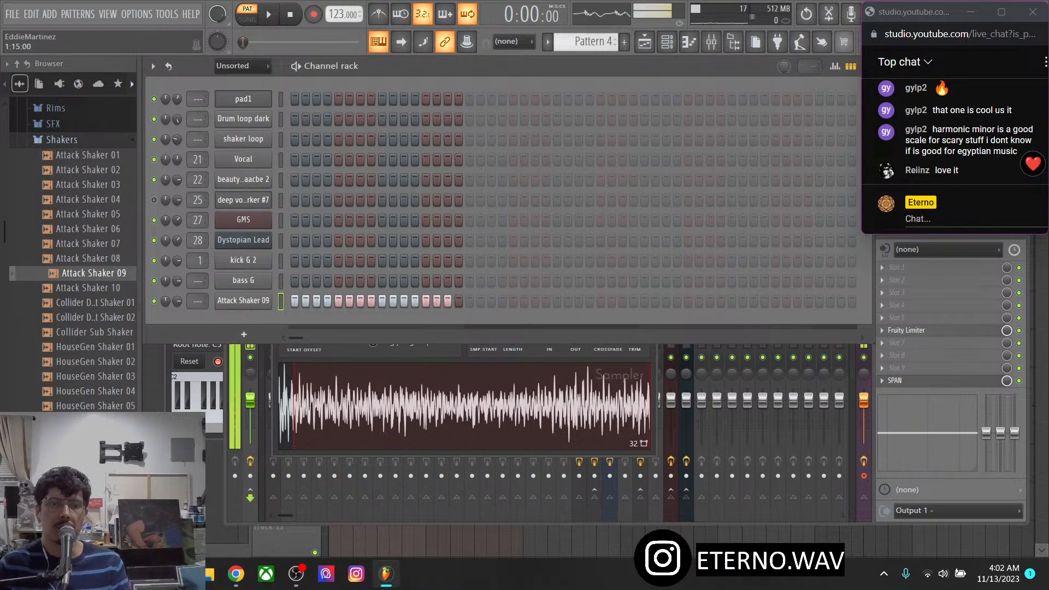
right_click(249, 300)
left_click(295, 382)
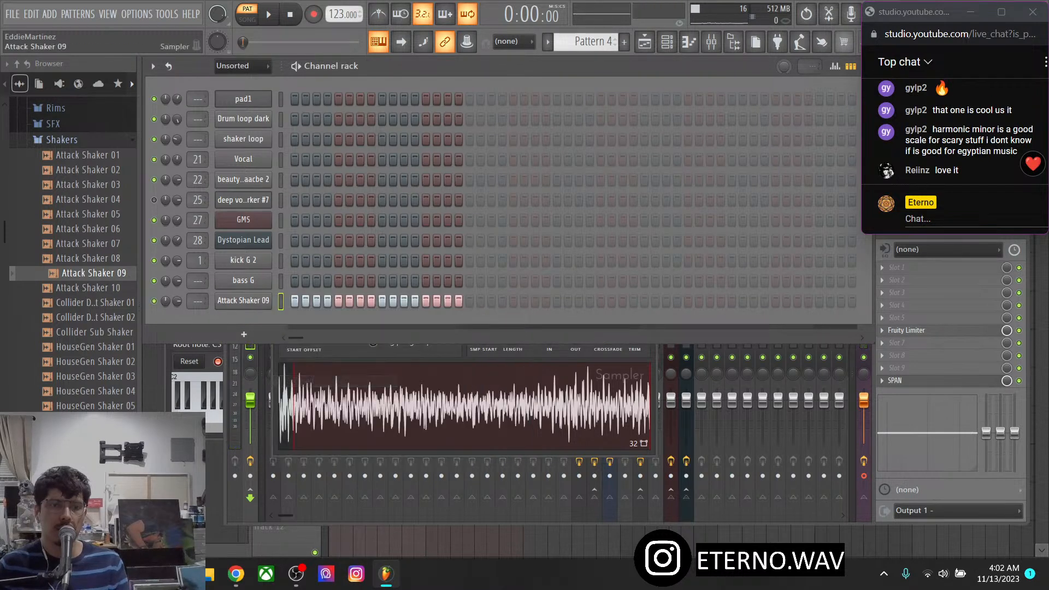
key("space")
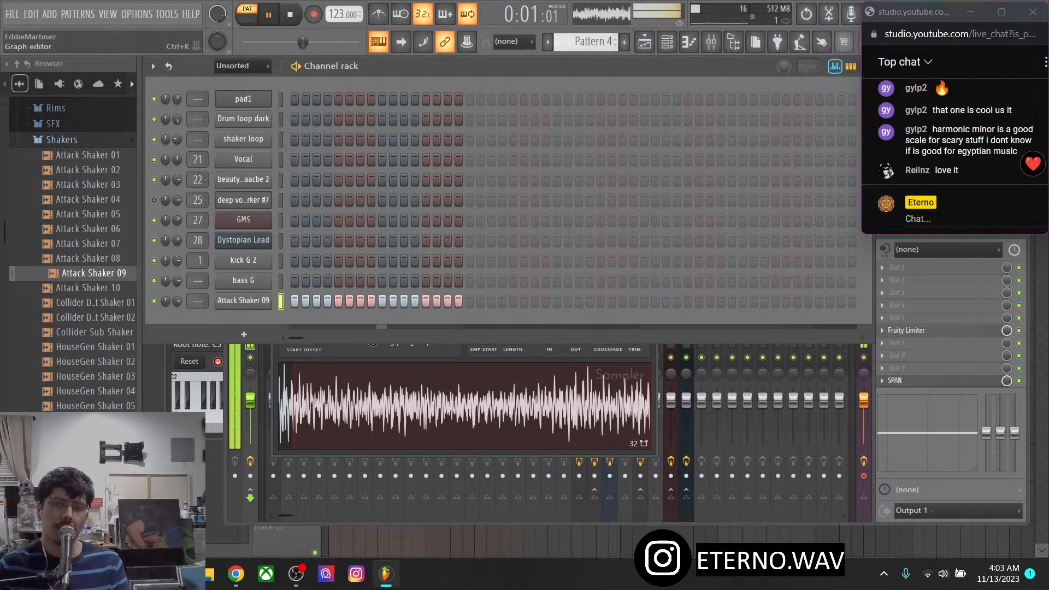
Lower the velocity of Attack Shaker 09's first step in each beat to about 40% in the graph editor
left_click(834, 66)
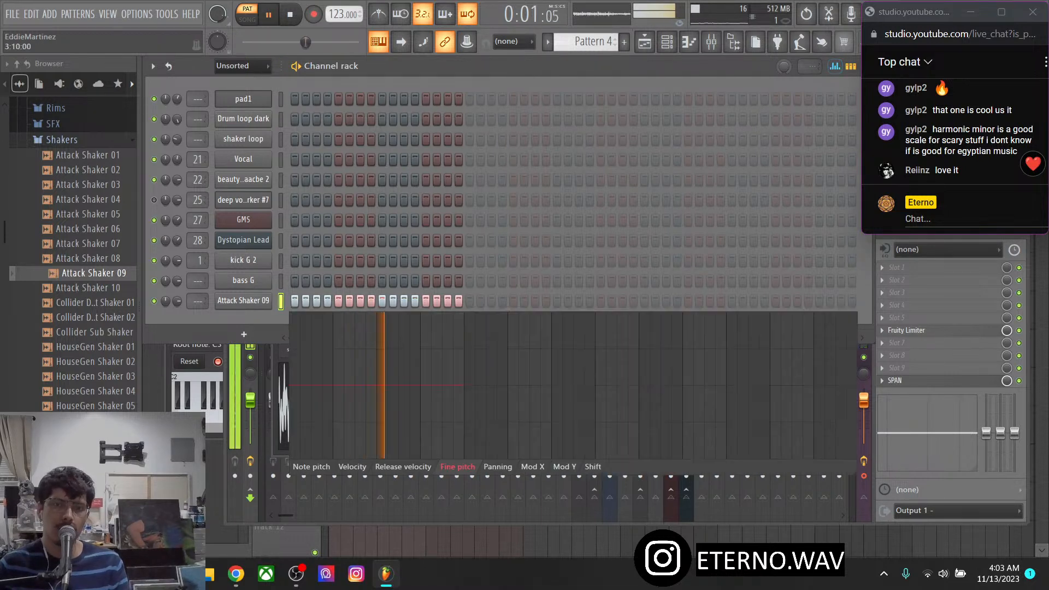
left_click(295, 395)
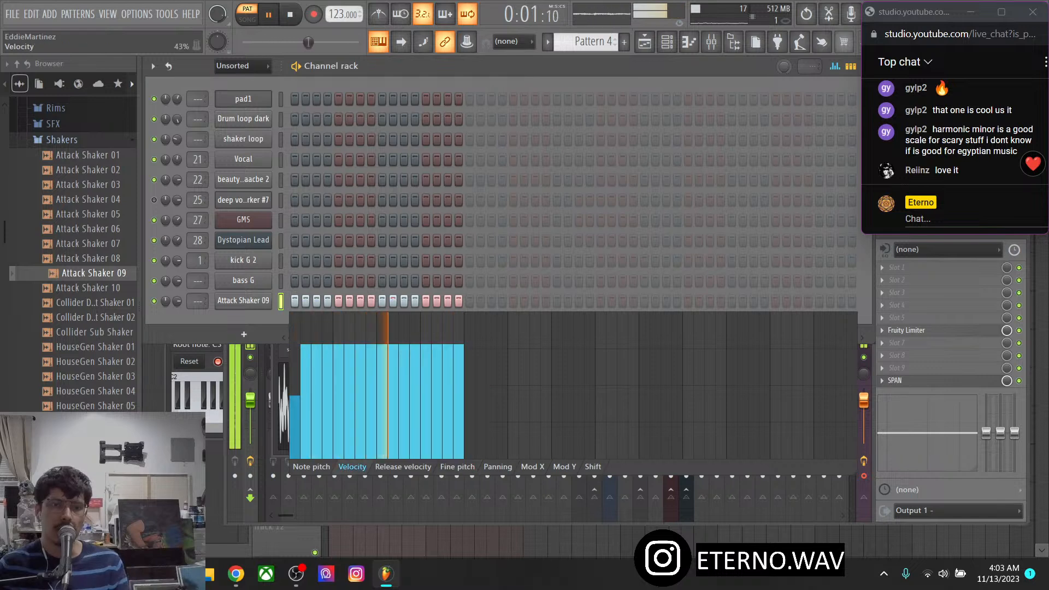
left_click(339, 405)
left_click(382, 408)
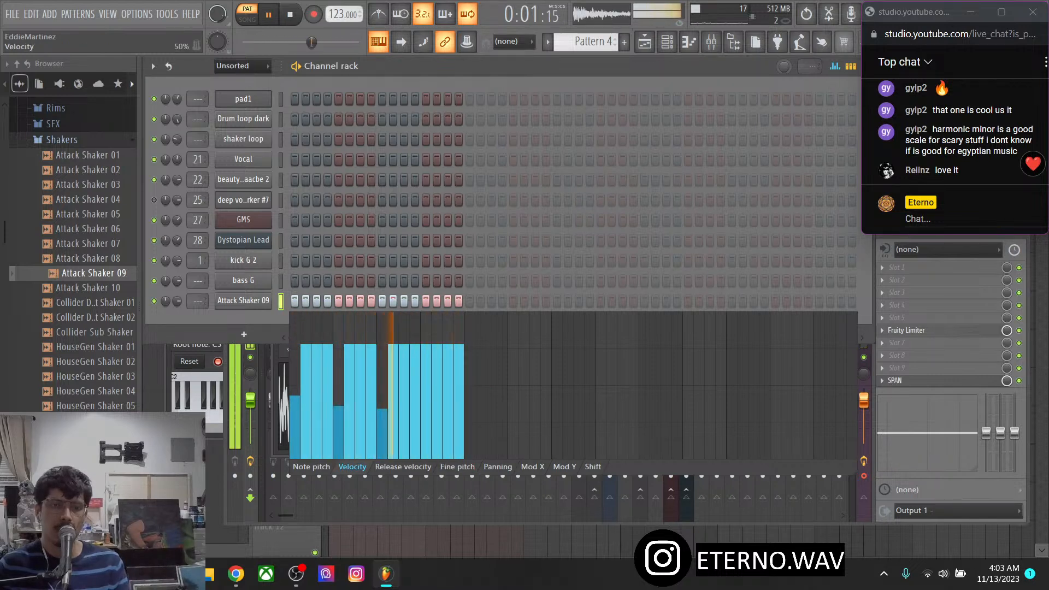
left_click(426, 395)
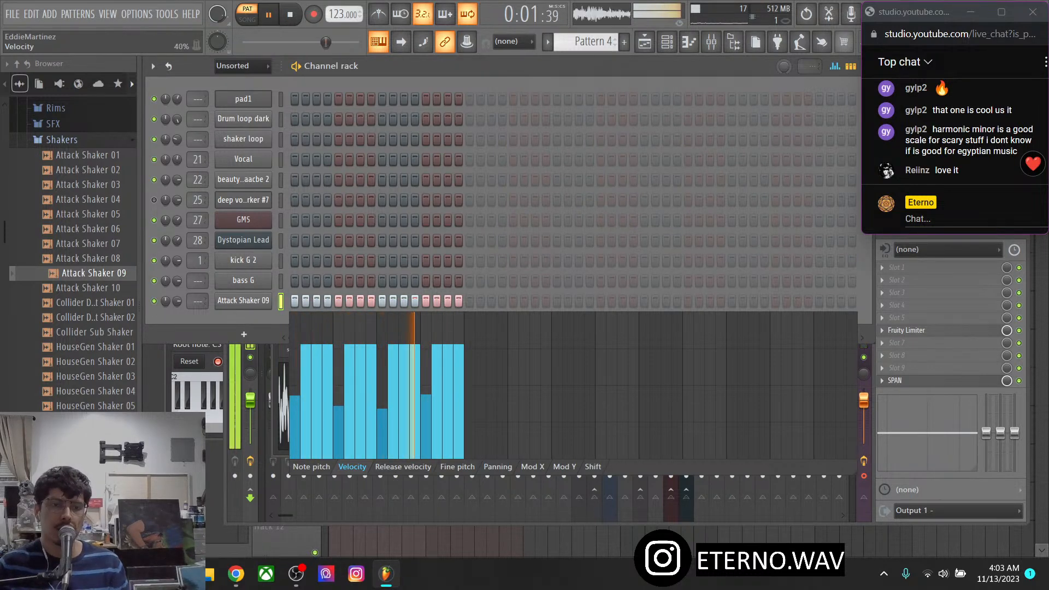
Try dropping the velocity of the first step in each beat to about 13%
left_click(339, 405)
left_click(295, 410)
left_click(295, 438)
left_click(339, 446)
left_click(382, 441)
left_click(426, 440)
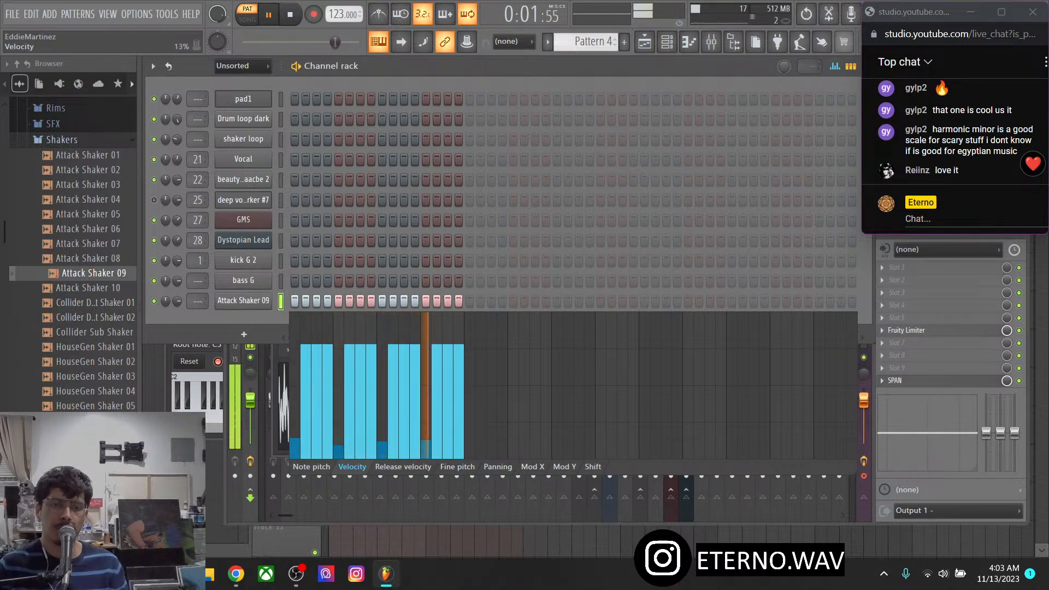
Raise the velocity of the first step in each beat to uneven levels below the other steps
left_click(295, 390)
left_click(338, 417)
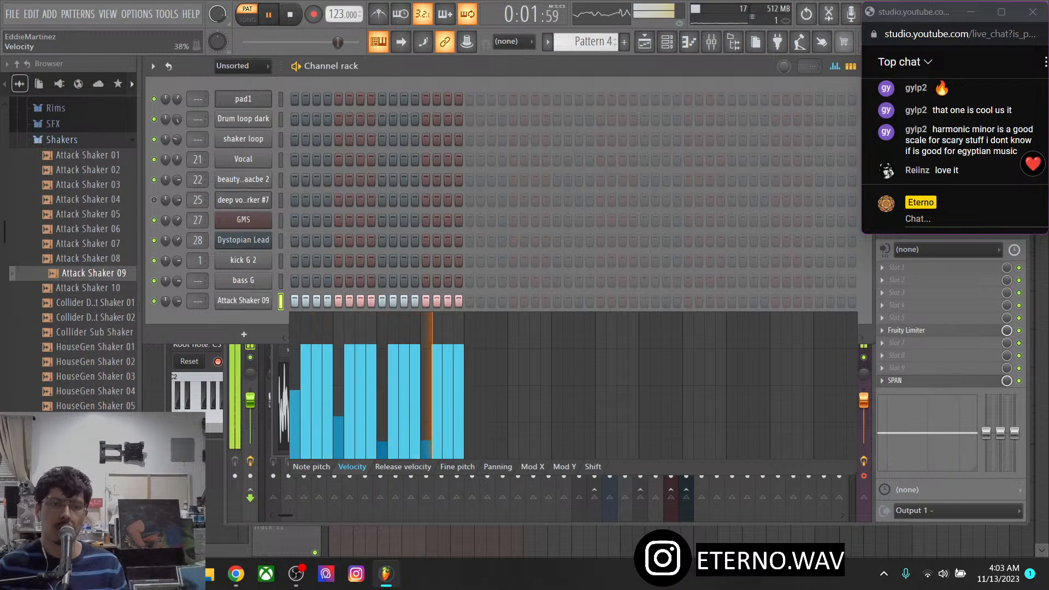
left_click(383, 390)
left_click(426, 404)
Vary the velocities of the shaker steps between the beats so that neighbouring hits differ slightly in loudness
left_click(306, 354)
left_click(317, 367)
left_click(328, 357)
left_click(361, 363)
left_click(349, 356)
left_click(393, 373)
left_click(404, 355)
left_click(415, 370)
left_click(437, 353)
left_click(448, 370)
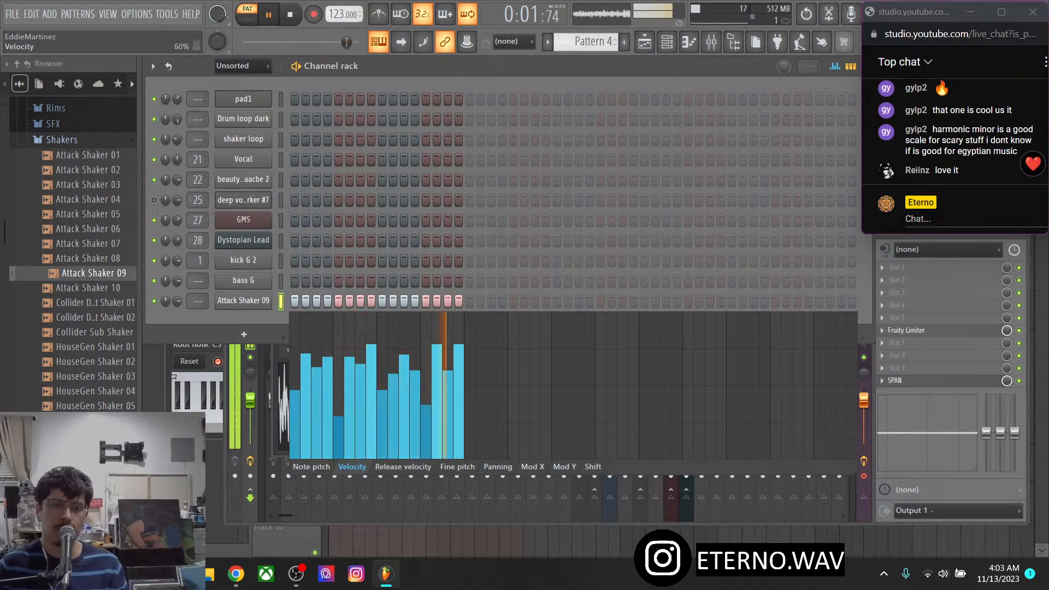
left_click(459, 376)
left_click(447, 381)
left_click(459, 369)
Refine the velocities of the shaker steps across the first three beats for a more uneven, human feel
left_click(382, 402)
left_click(295, 398)
left_click(317, 377)
left_click(305, 369)
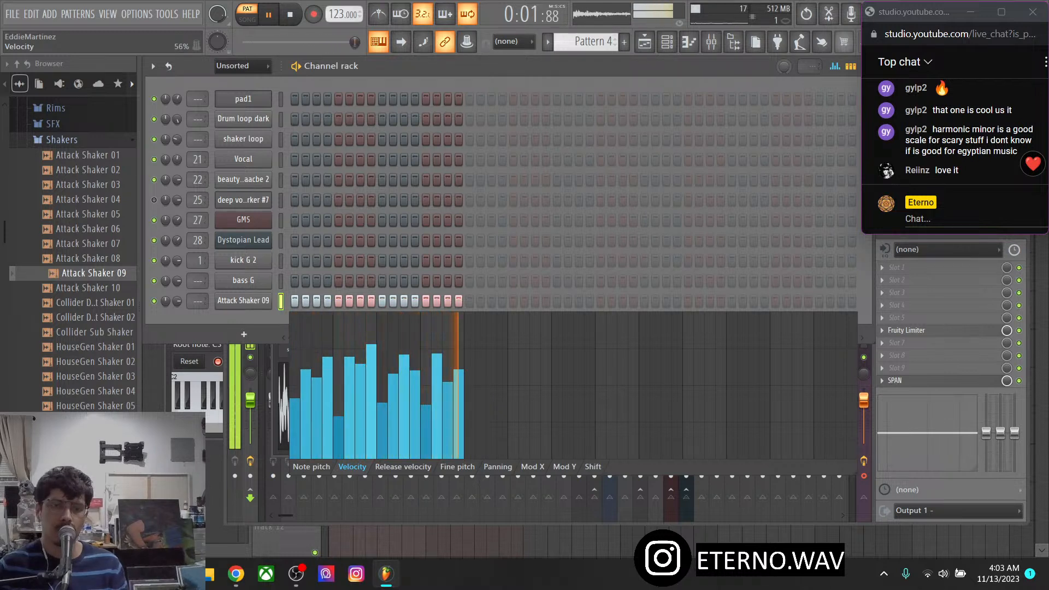
left_click(360, 380)
left_click(349, 372)
left_click(371, 358)
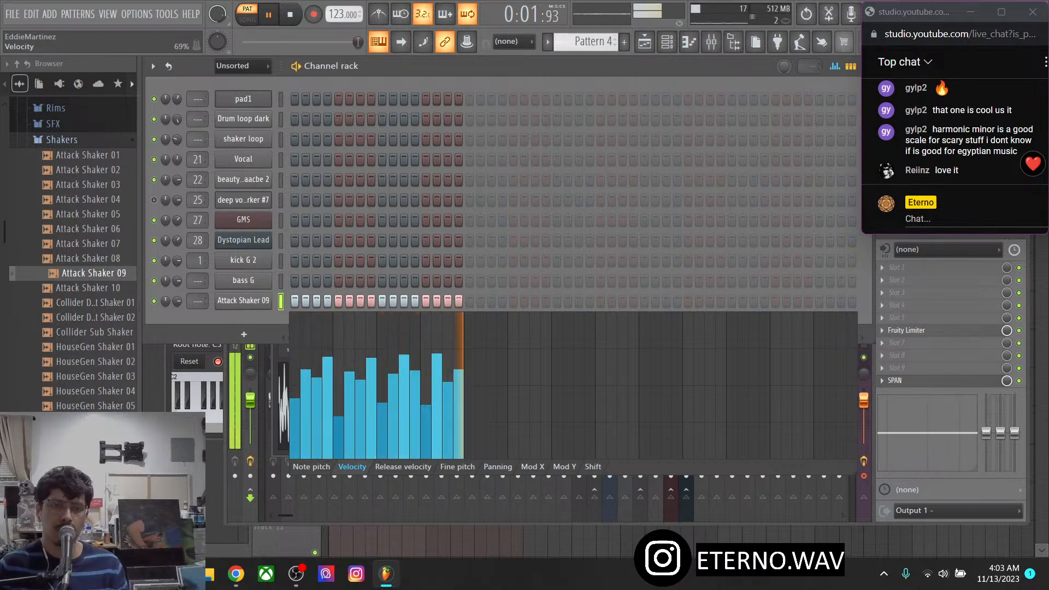
left_click(405, 383)
left_click(393, 360)
left_click(404, 390)
left_click(243, 301)
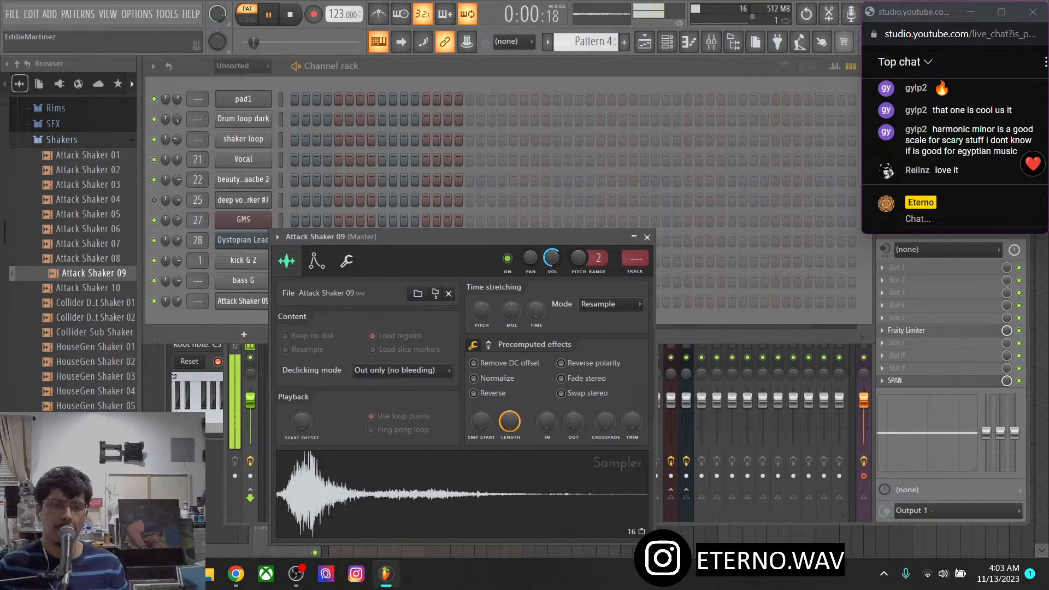
left_click(647, 237)
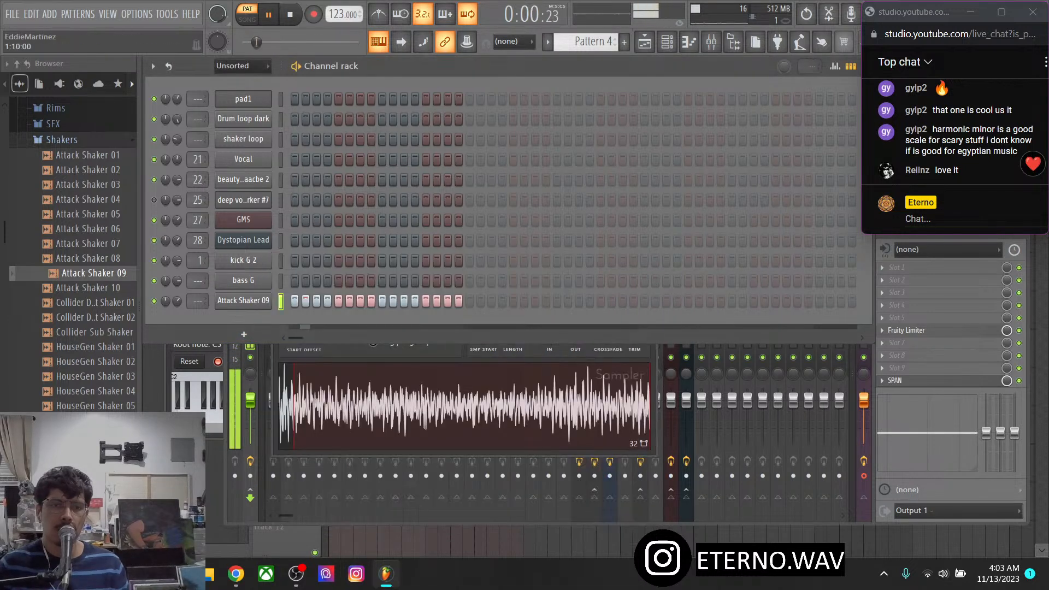
Spread Attack Shaker 09's steps across the stereo field with varied per-step panning in the graph editor
left_click(835, 66)
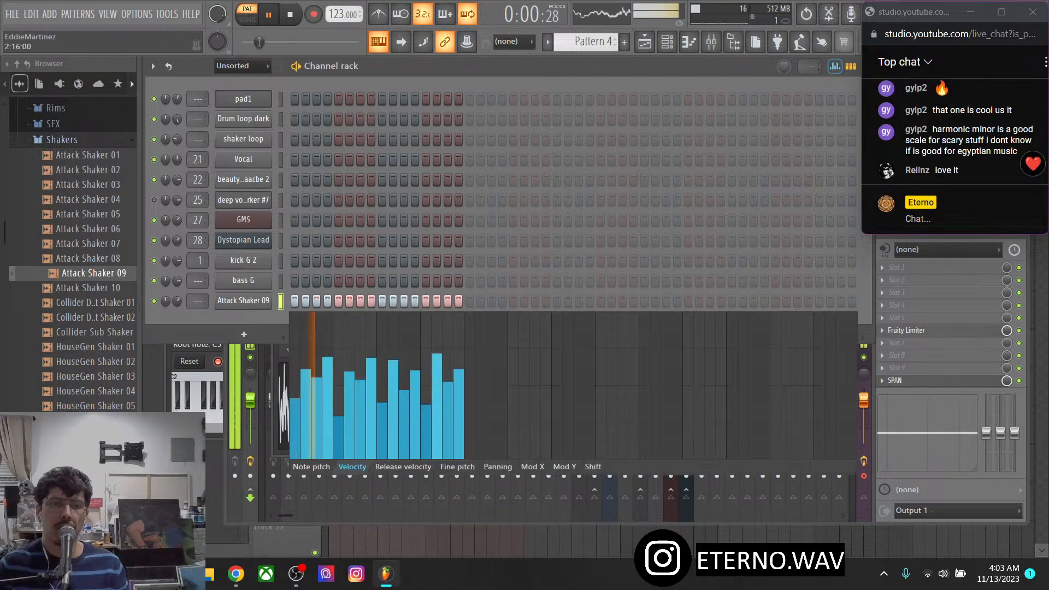
left_click(497, 467)
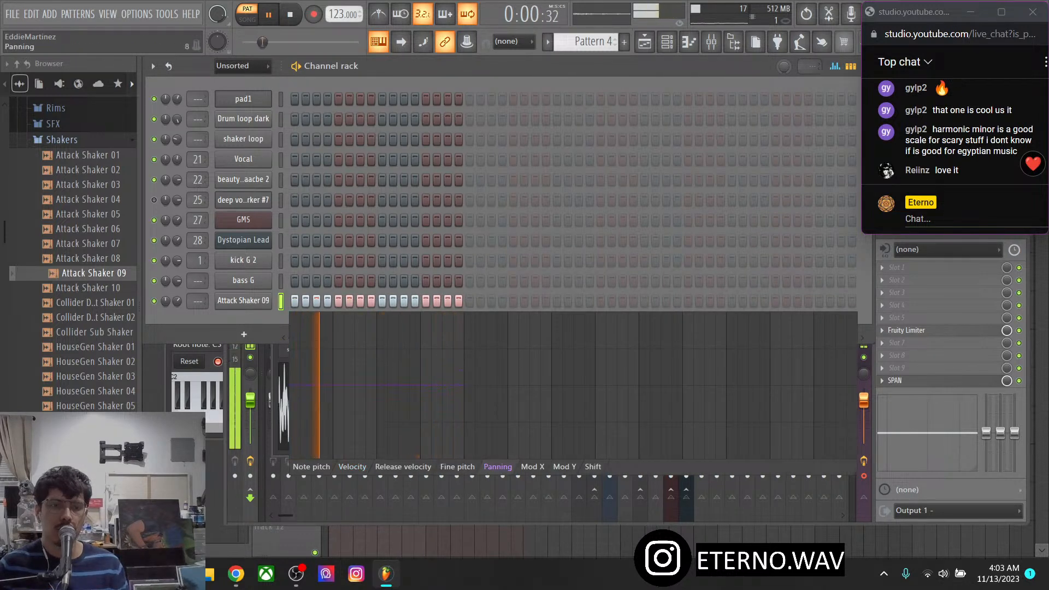
mouse_move(295, 387)
left_mouse_down()
mouse_move(363, 388)
mouse_move(426, 361)
mouse_move(426, 405)
left_mouse_up()
left_click(448, 415)
left_click(328, 358)
left_click_drag(317, 415, 328, 402)
left_click(317, 352)
left_click(360, 350)
left_click(371, 420)
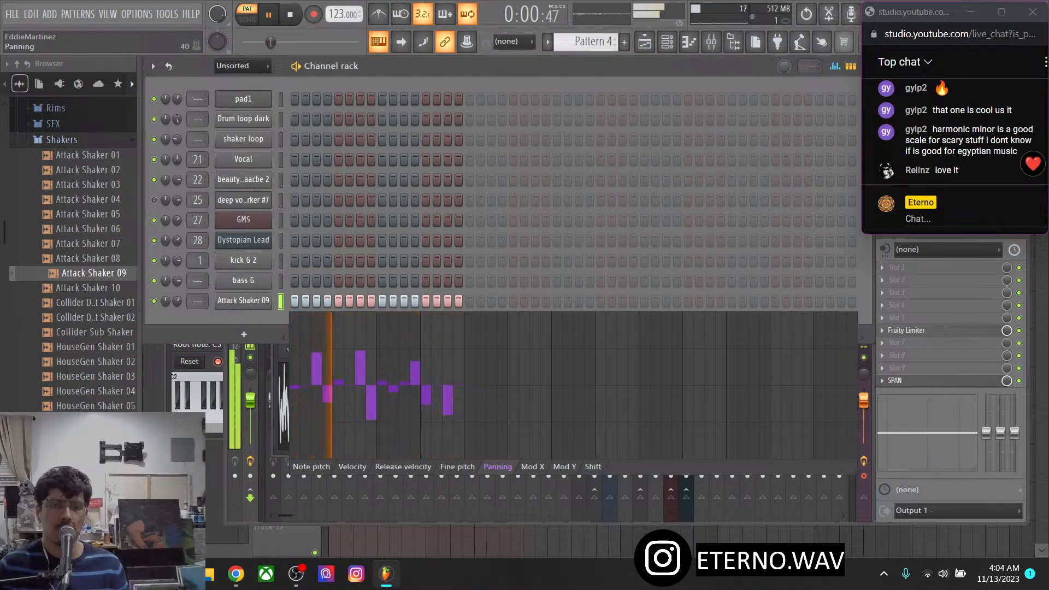
left_click(448, 356)
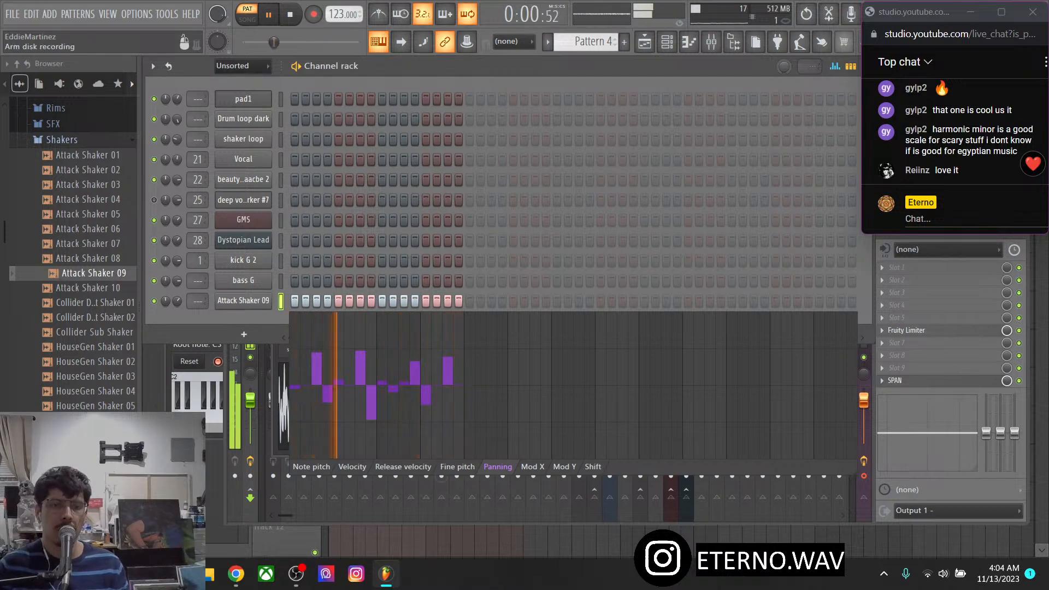
Add small up and down fine pitch variations to Attack Shaker 09's steps
left_click(457, 466)
left_click_drag(295, 391, 447, 379)
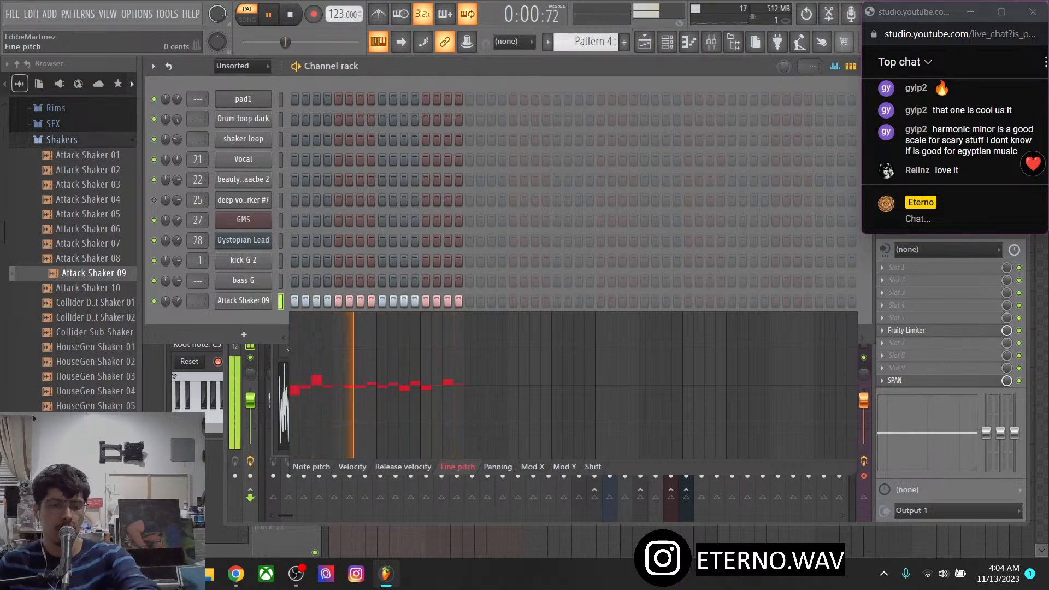
Undo the shaker's fine pitch variations and open Attack Shaker 09's sampler settings
key("ctrl+z")
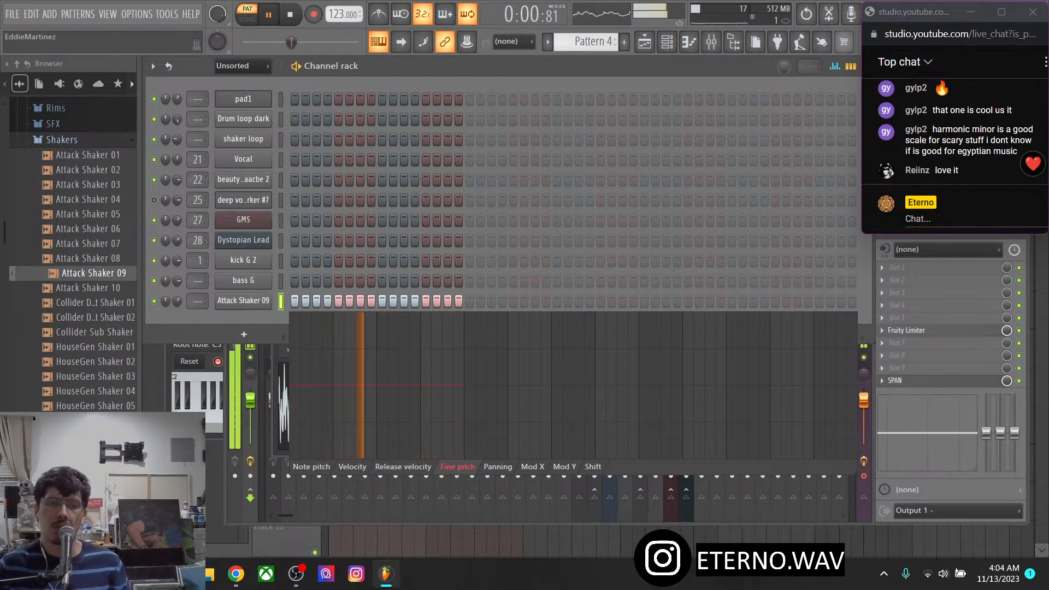
left_click(243, 300)
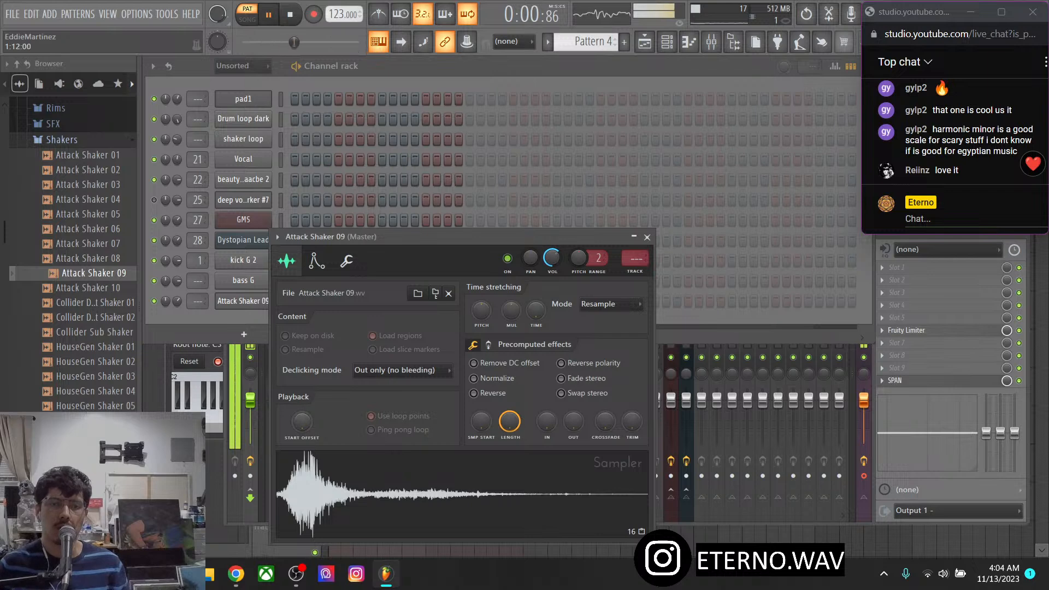
left_click_drag(382, 236, 429, 166)
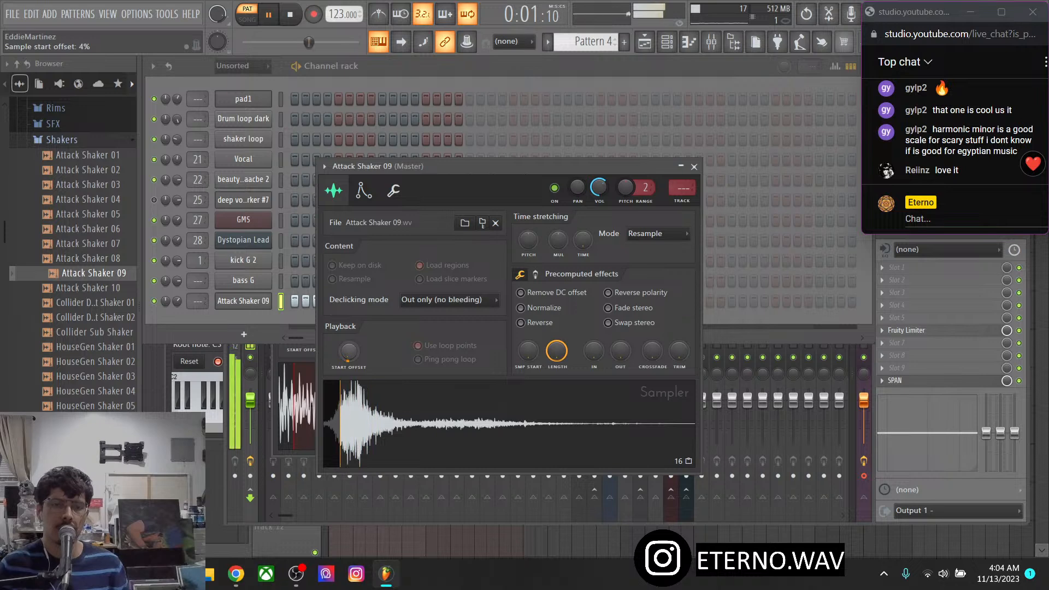
Show the Sample start offset events of Attack Shaker 09 in the control lane of its piano roll
right_click(349, 347)
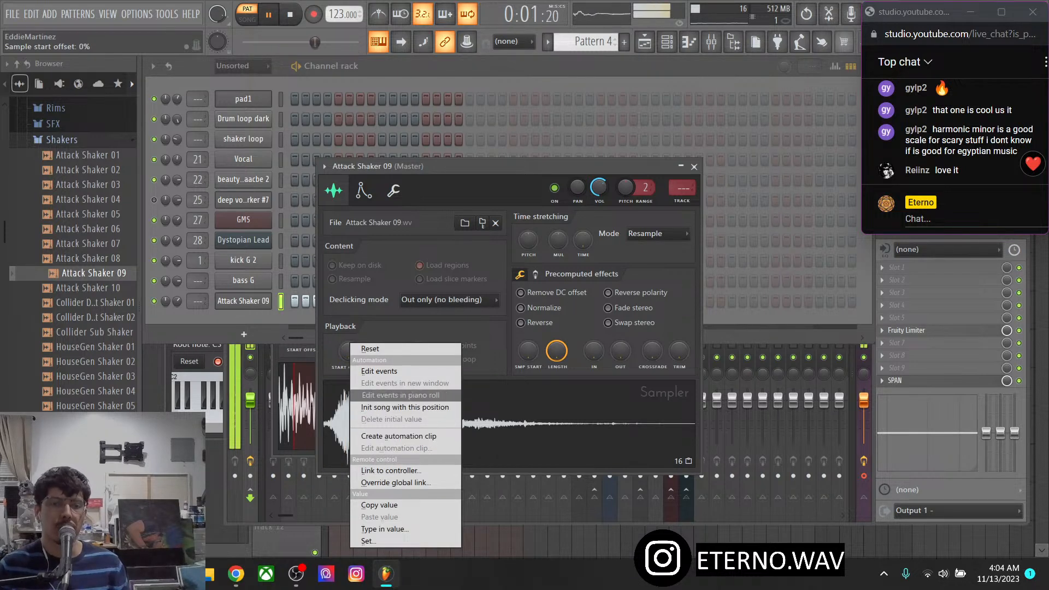
left_click(401, 395)
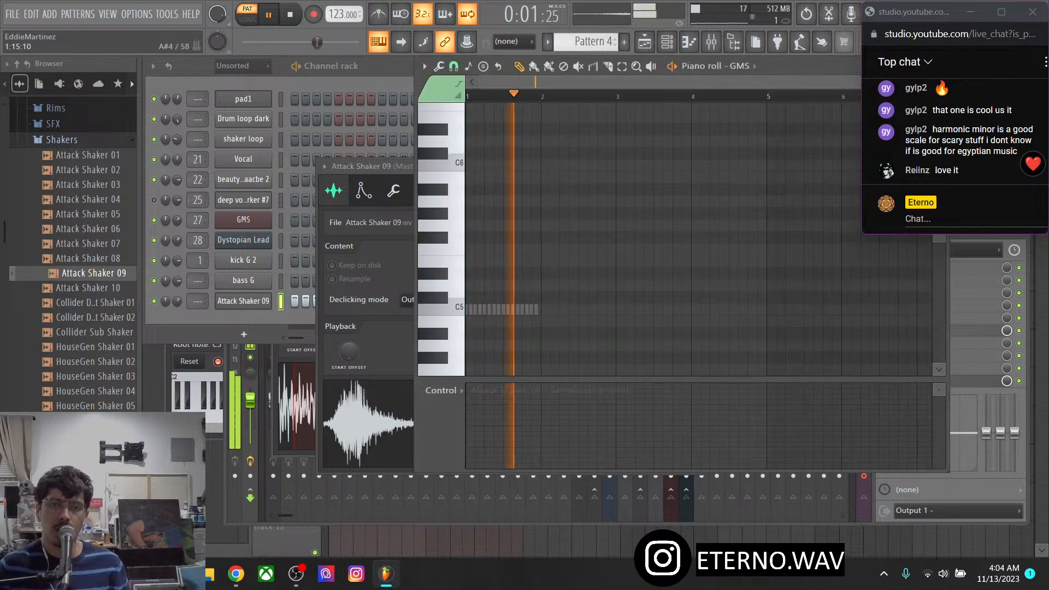
right_click(243, 301)
left_click(304, 300)
left_click(441, 390)
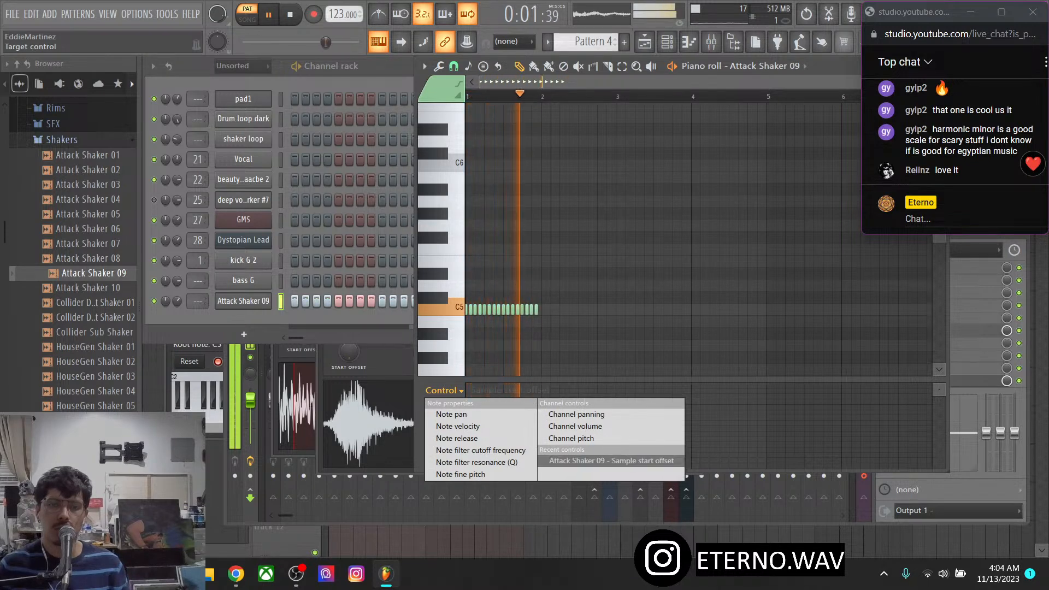
left_click(612, 460)
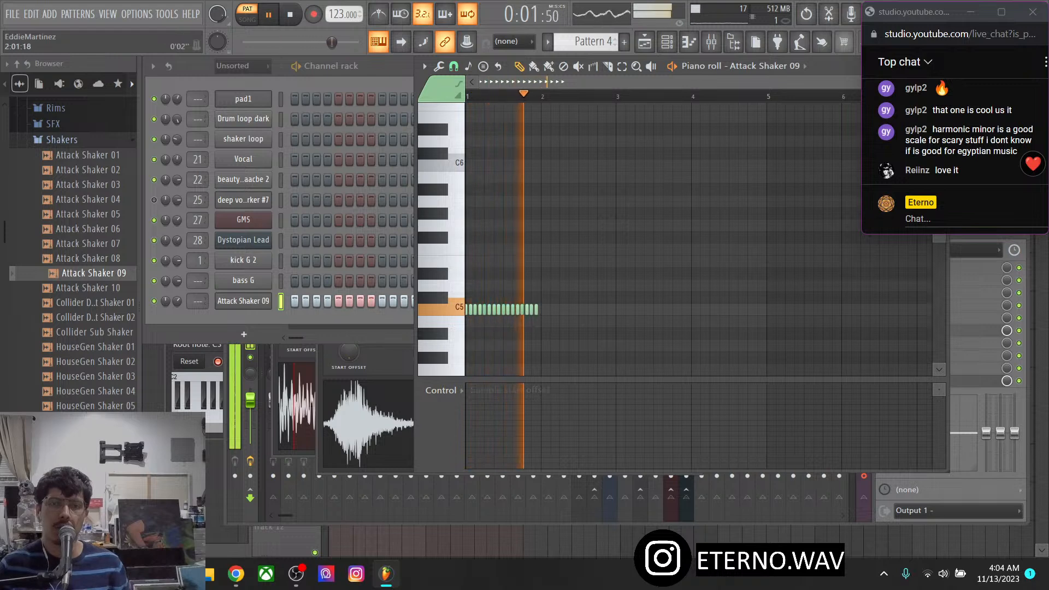
Enlarge the control lane and draw varied sample start offset events under the notes of bar 1
scroll(476, 421, "up", 3)
left_click_drag(590, 379, 574, 246)
scroll(588, 246, "down", 4)
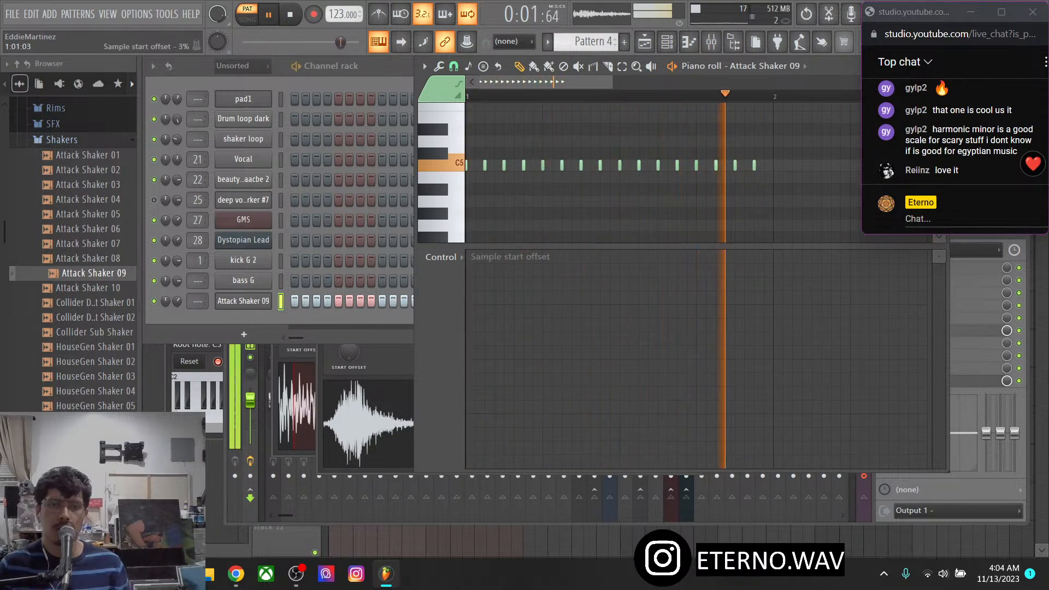
mouse_move(470, 466)
left_mouse_down()
mouse_move(576, 461)
mouse_move(714, 409)
mouse_move(770, 454)
left_mouse_up()
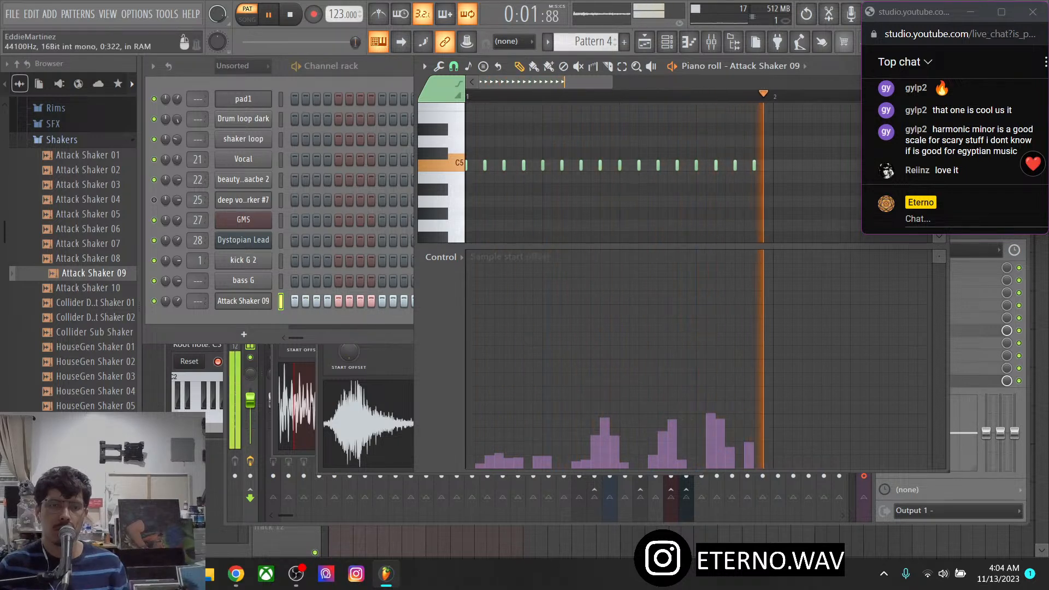
Arrange the sampler beside the piano roll and try much higher start offset events in the first half of bar 1
left_click(377, 402)
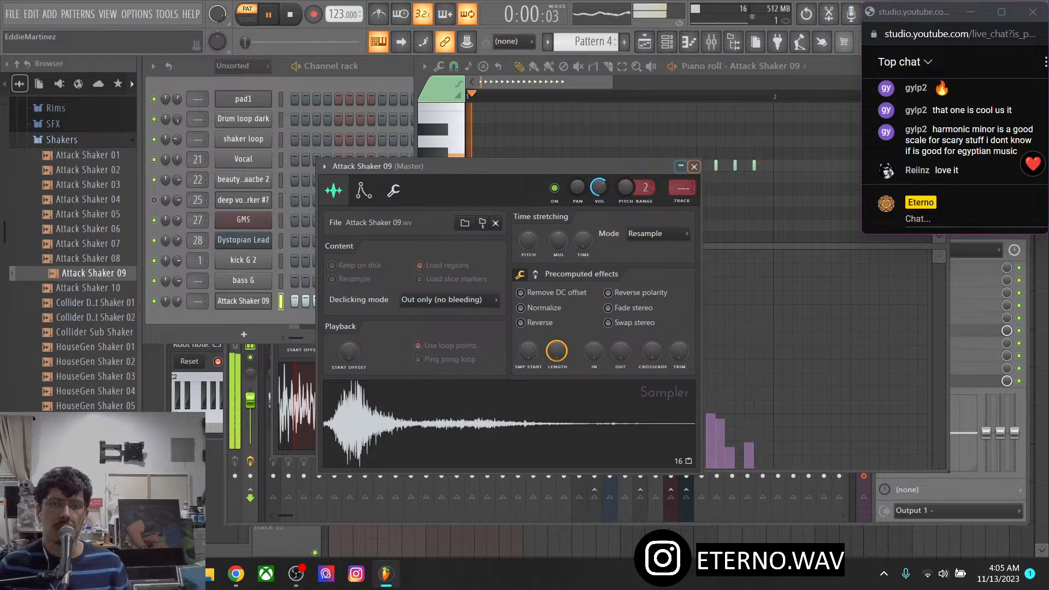
left_click_drag(600, 166, 402, 150)
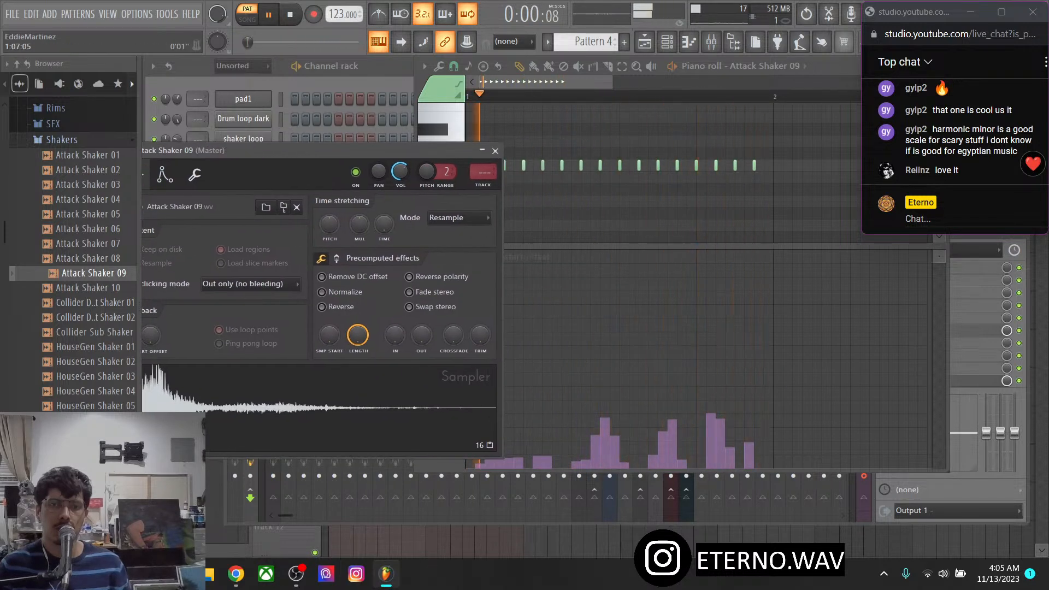
left_click(826, 66)
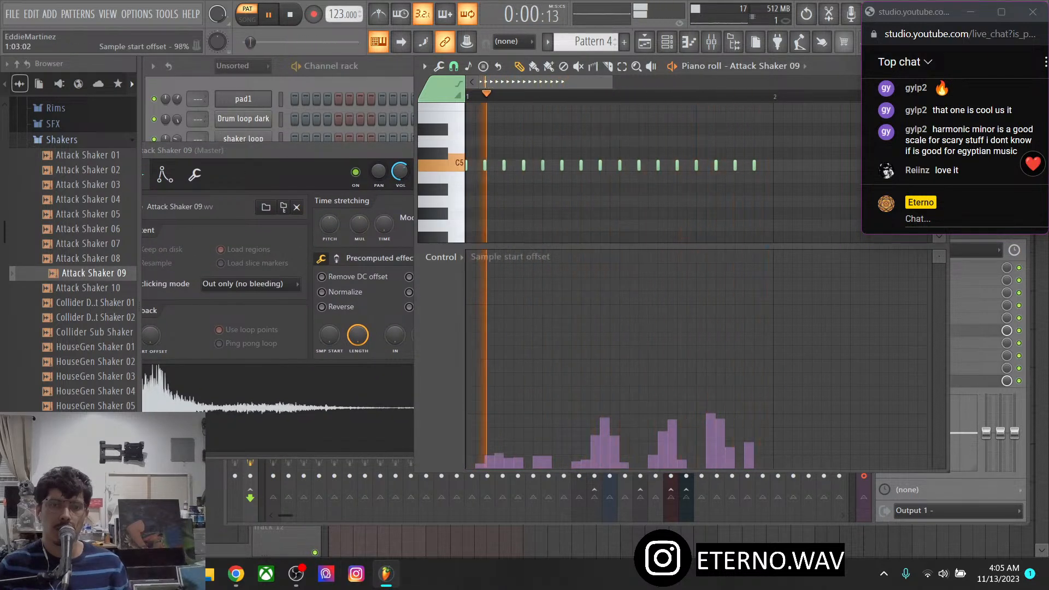
right_click(150, 335)
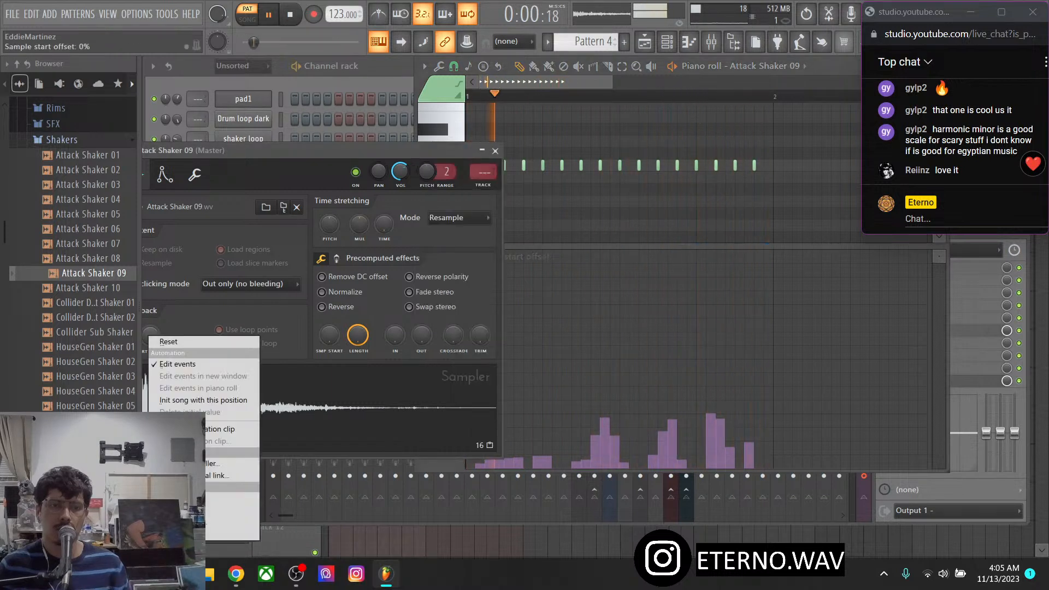
left_click(178, 364)
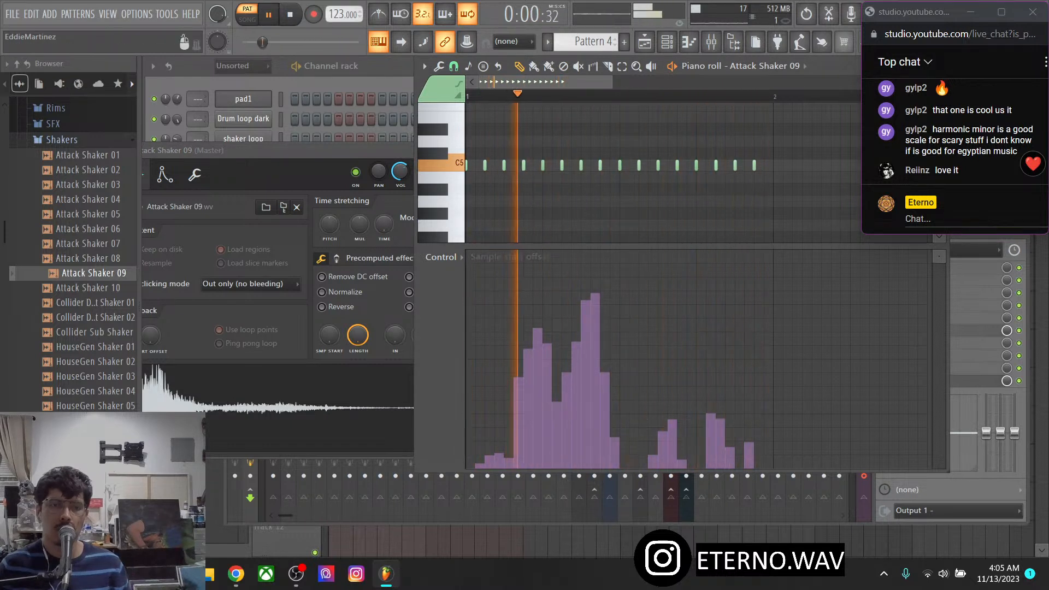
key("space")
key("space")
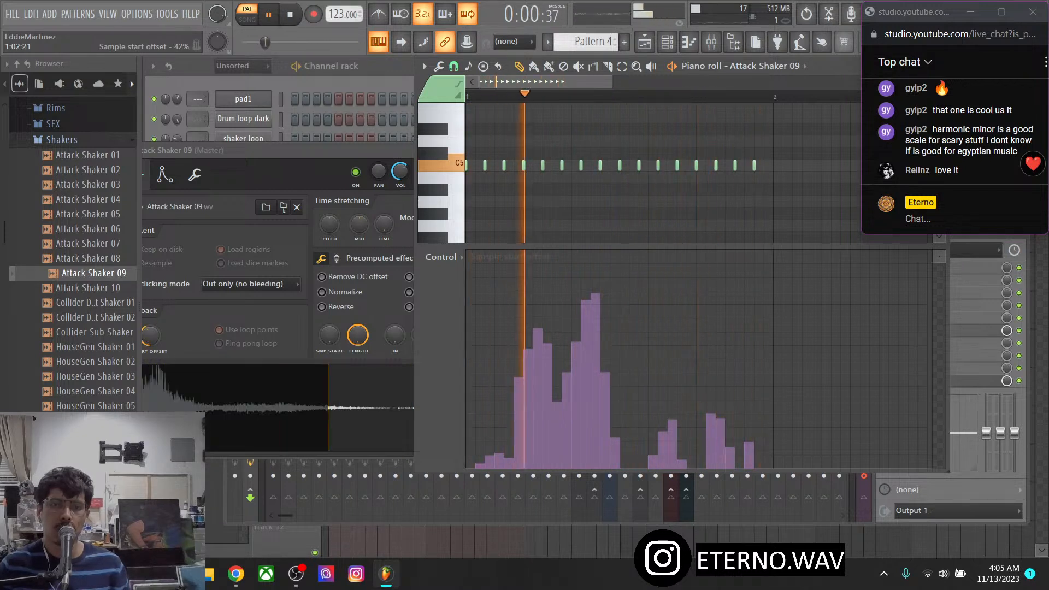
Redraw the sample start offset events across bar 1 at very low values
mouse_move(518, 449)
left_mouse_down()
mouse_move(612, 464)
mouse_move(671, 443)
mouse_move(731, 468)
left_mouse_up()
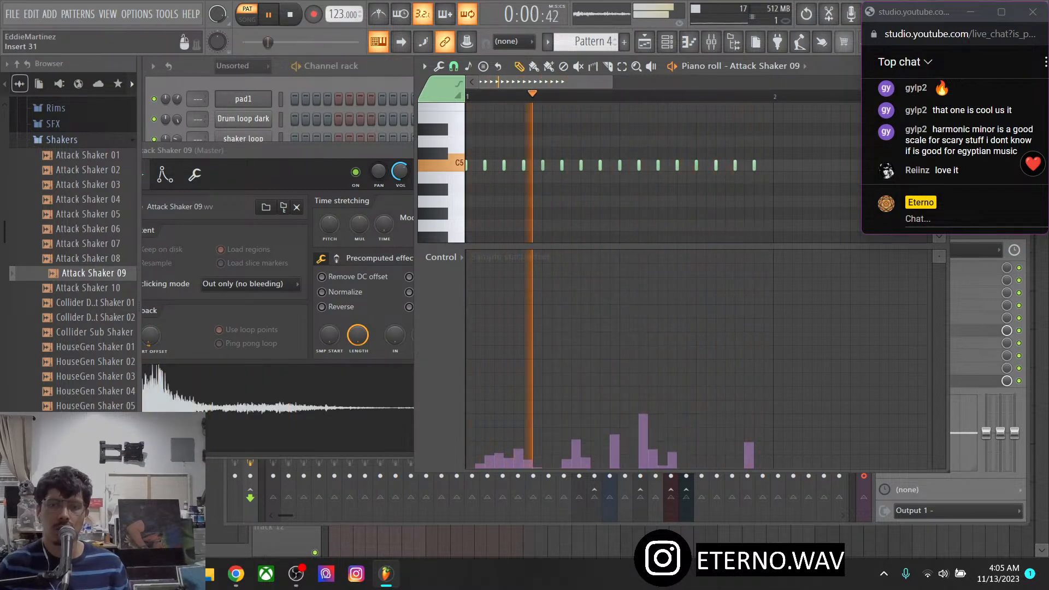
left_click_drag(476, 466, 749, 468)
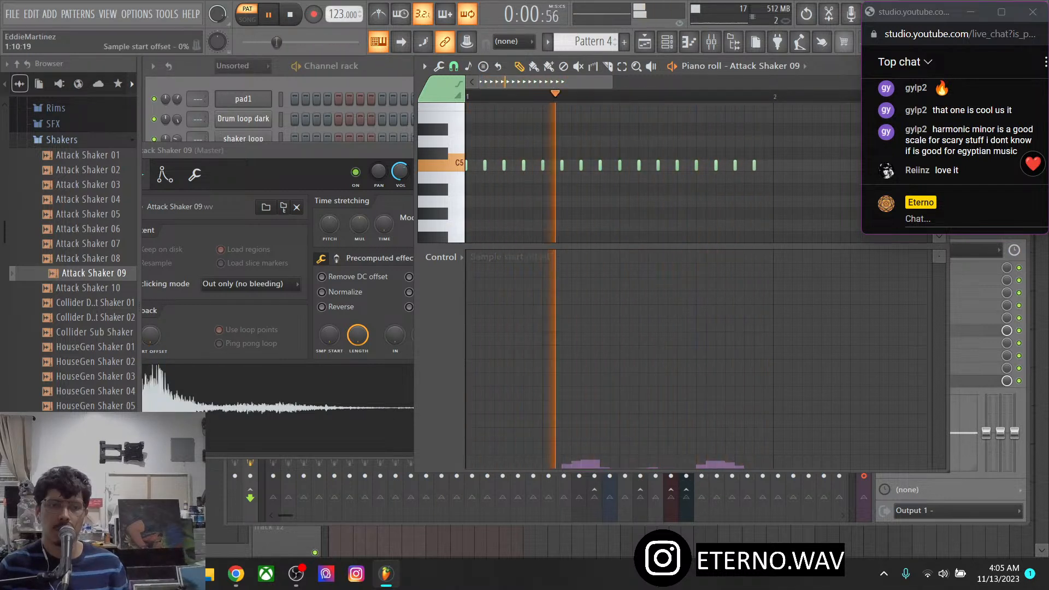
mouse_move(496, 464)
left_mouse_down()
mouse_move(698, 442)
mouse_move(745, 468)
mouse_move(525, 456)
mouse_move(714, 469)
left_mouse_up()
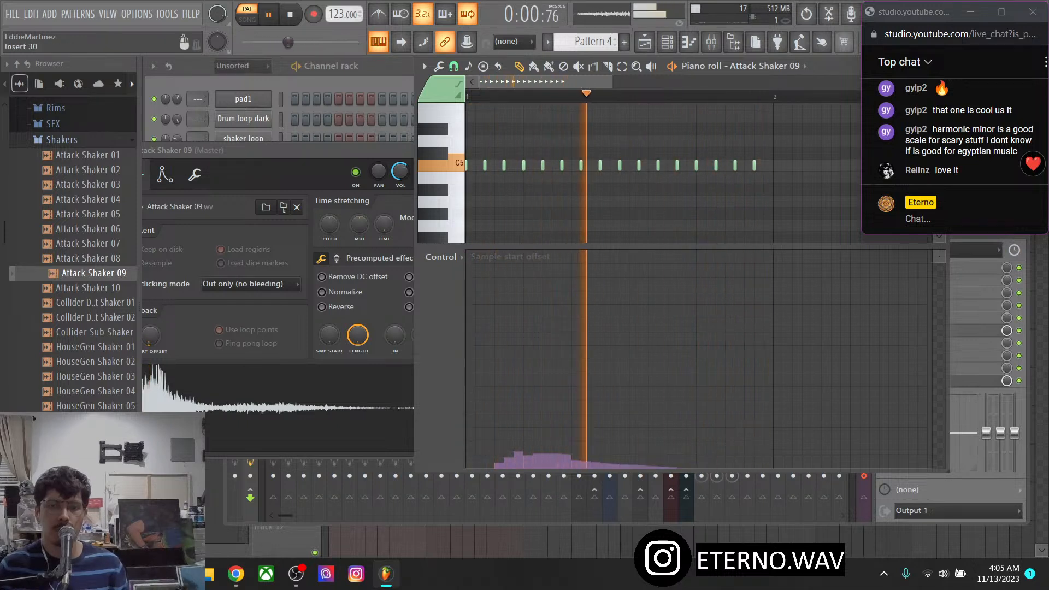
Bring the whole sampler into view and try a slightly later sample start for Attack Shaker 09
left_click(151, 335)
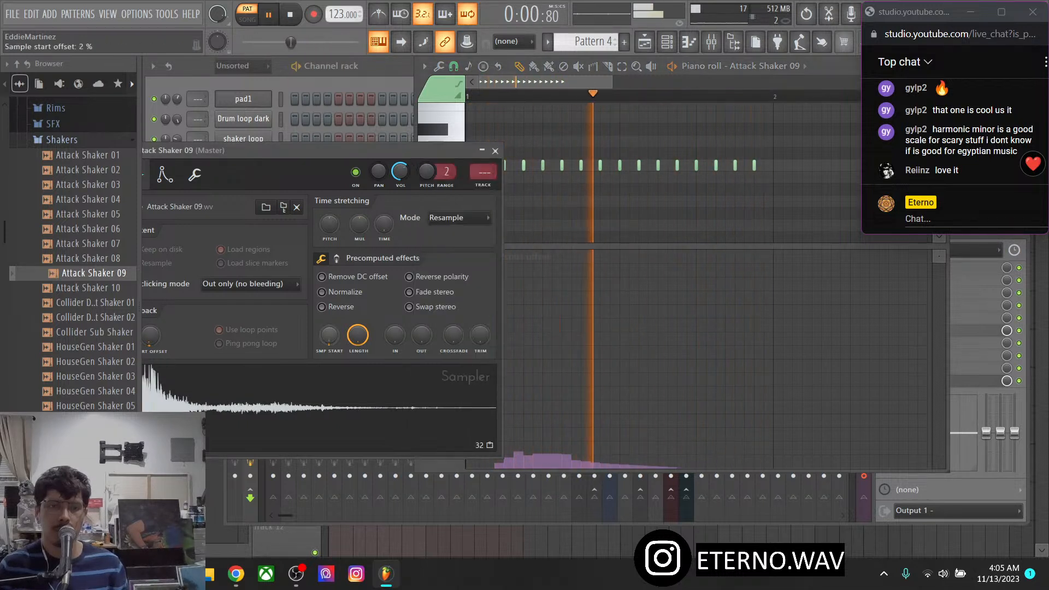
left_click_drag(327, 150, 416, 157)
left_click_drag(418, 341, 418, 326)
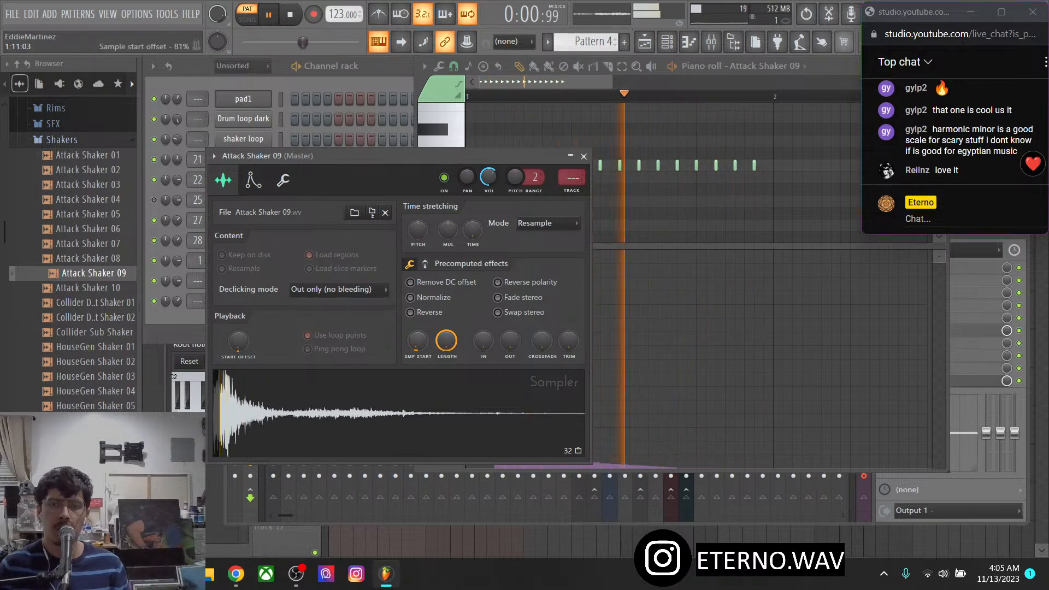
Reshape the start offset events with small bumps near the end of bar 1, and reset the sampler's start offset
left_click(597, 117)
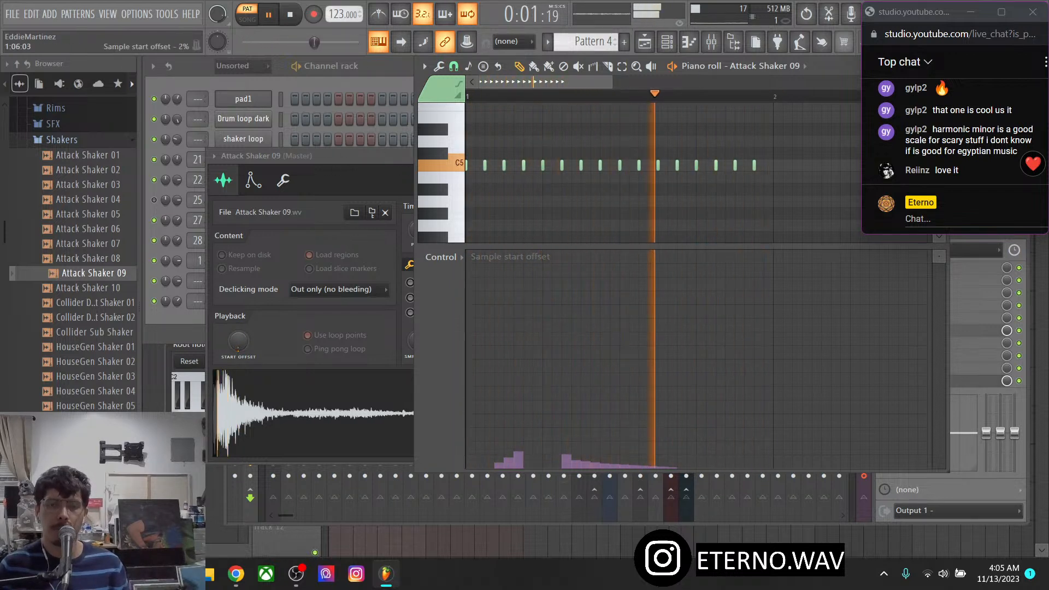
mouse_move(701, 466)
left_mouse_down()
mouse_move(720, 444)
mouse_move(740, 464)
left_mouse_up()
left_click(234, 343)
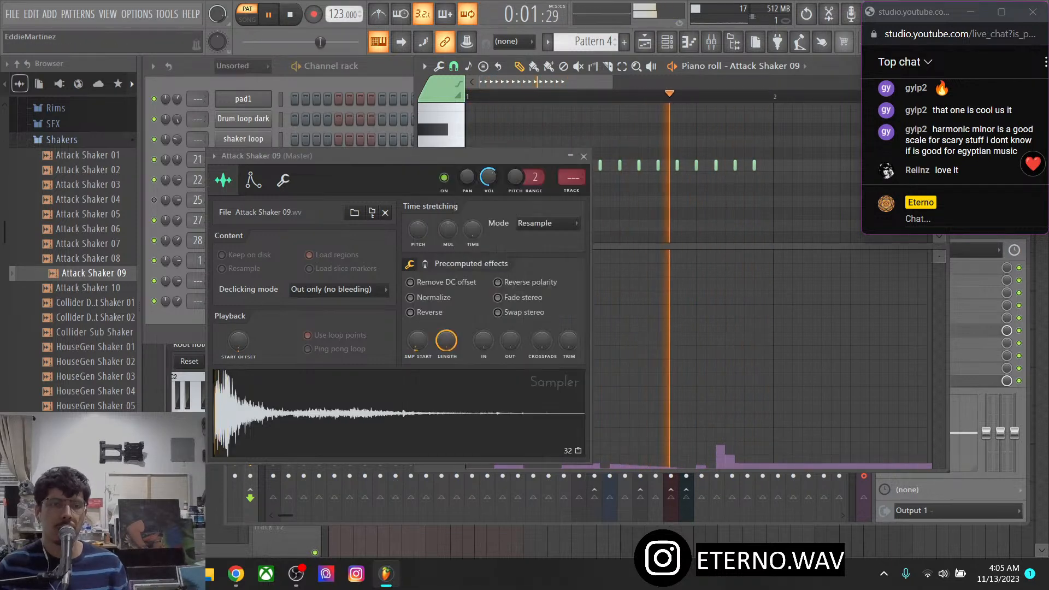
right_click(233, 343)
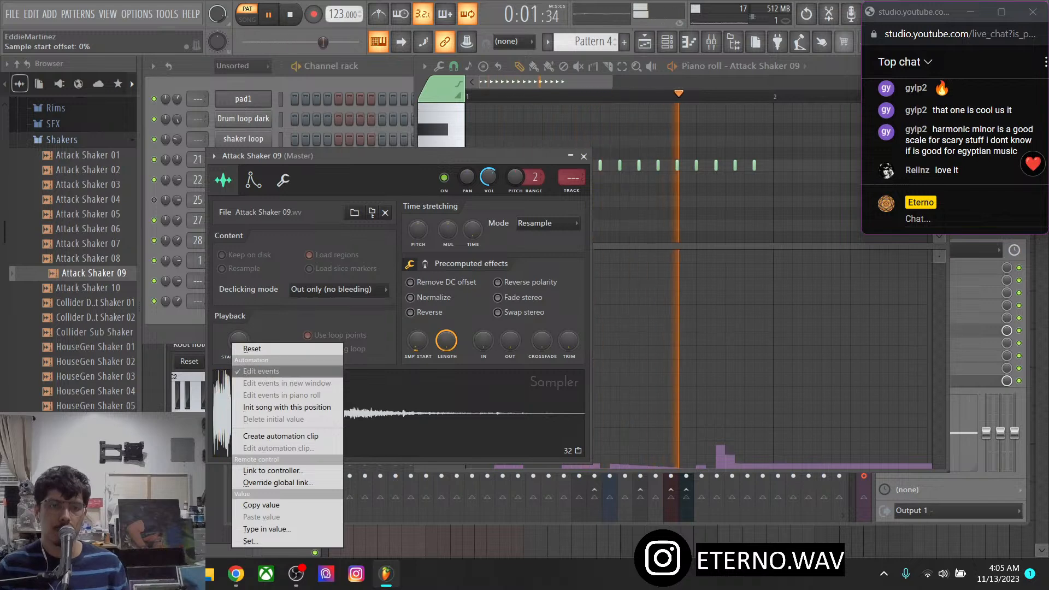
left_click(252, 348)
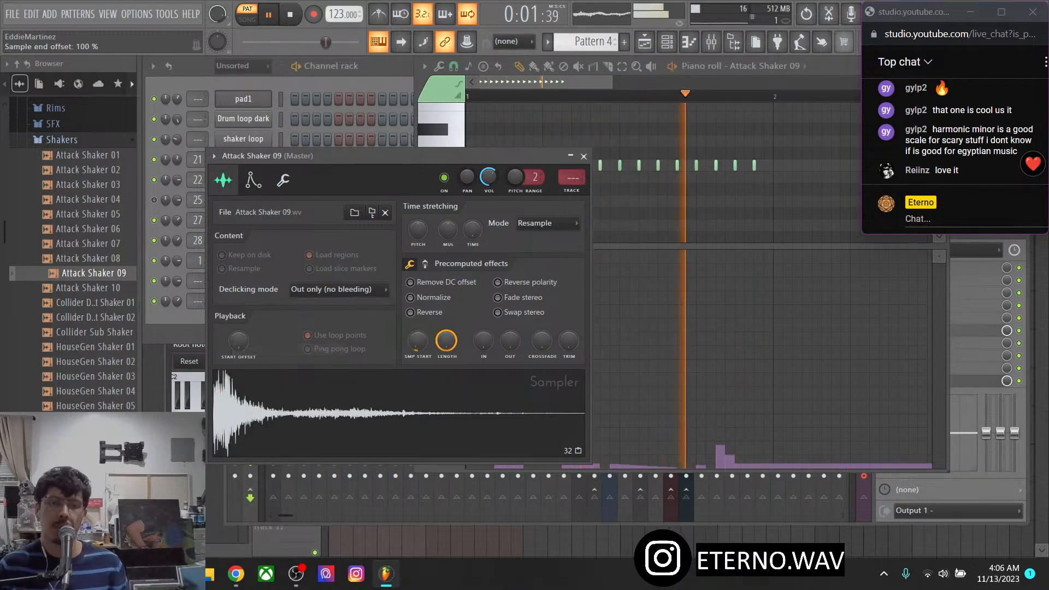
Route Attack Shaker 09 to mixer insert 11 and load Fruity Peak Controller in its second effect slot
left_click(711, 41)
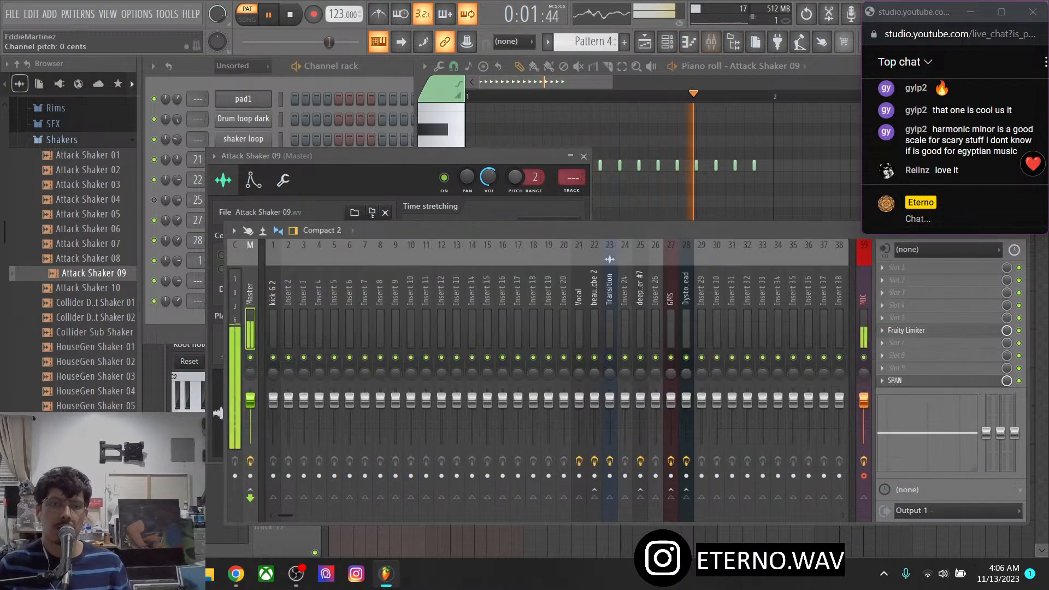
right_click(429, 319)
mouse_move(491, 320)
left_click(617, 320)
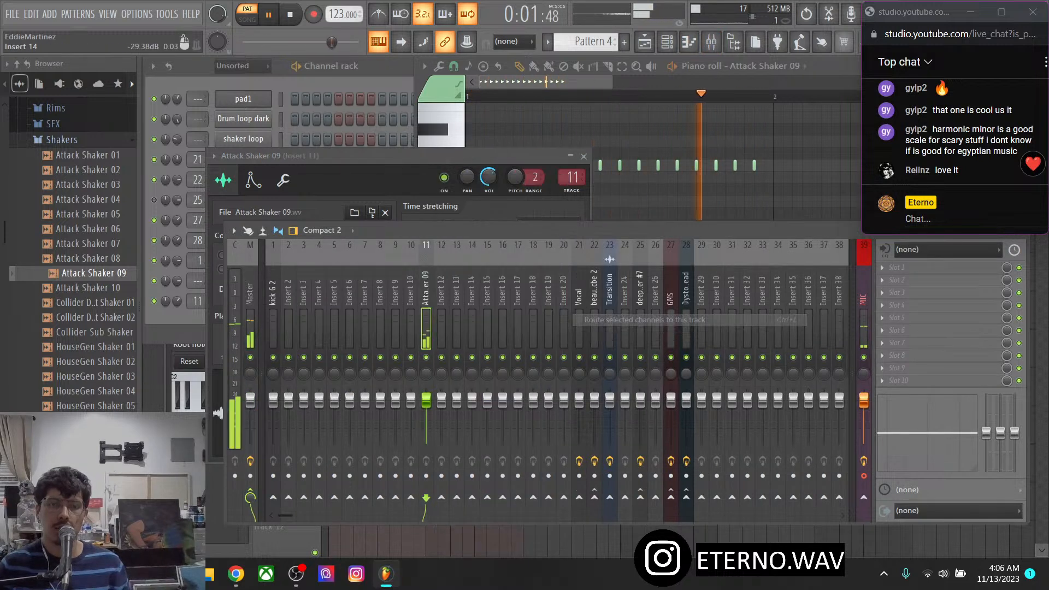
left_click(907, 280)
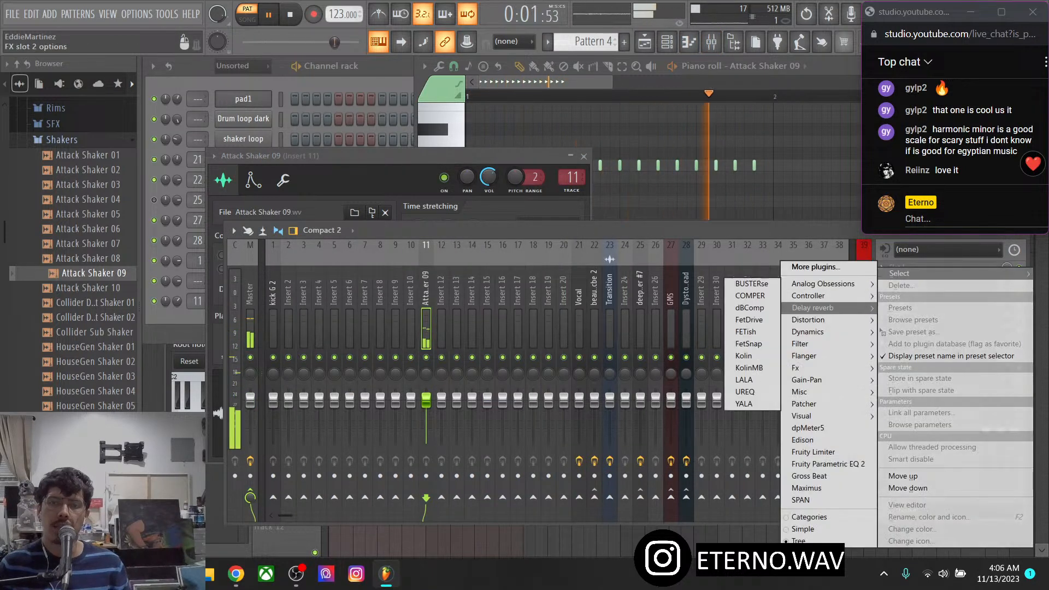
mouse_move(808, 295)
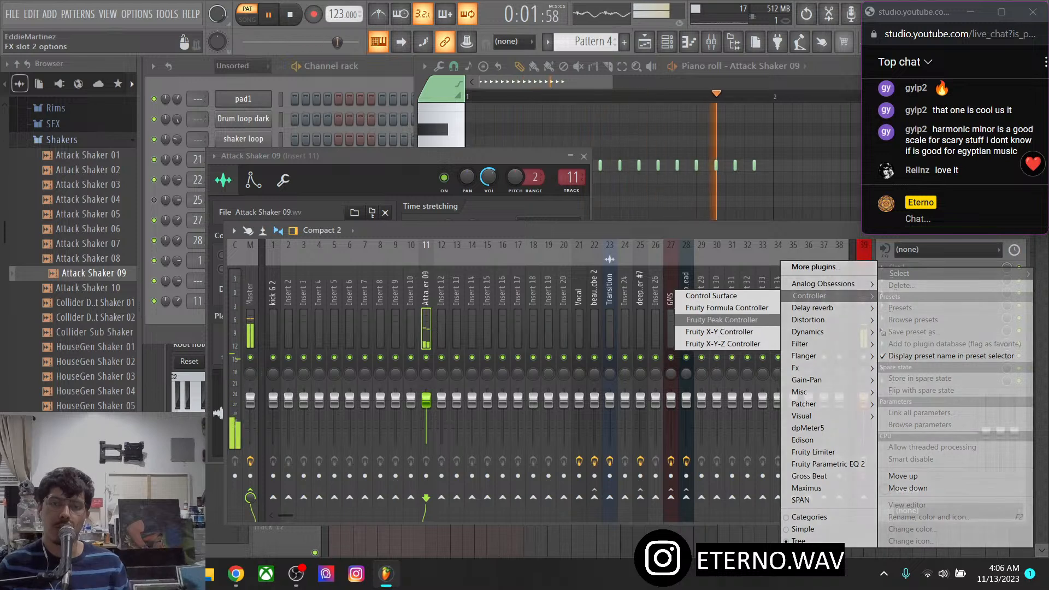
left_click(727, 320)
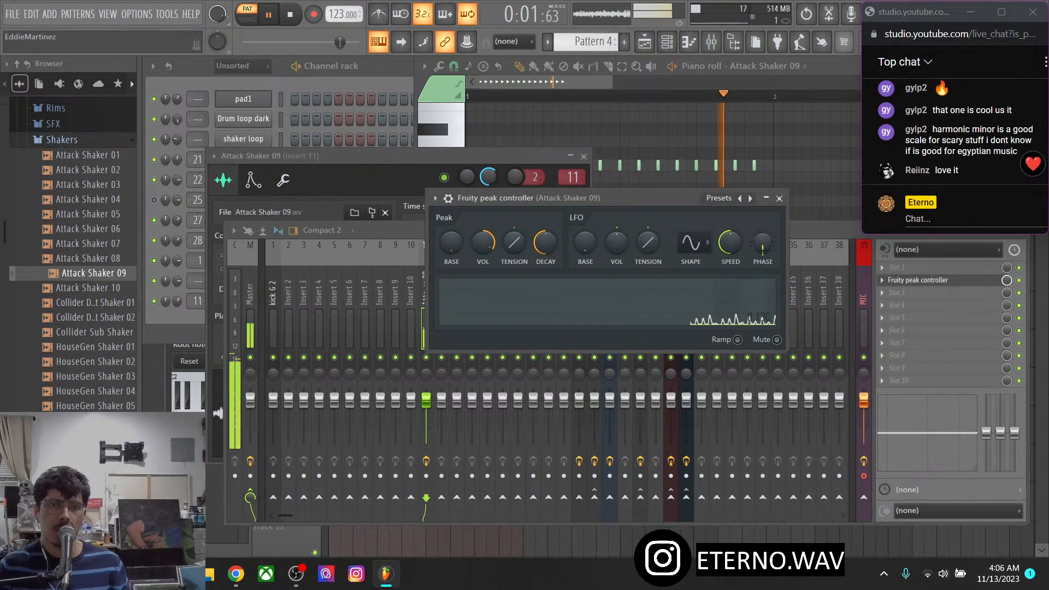
Link Attack Shaker 09's sample start offset to the internal controller Peak ctrl - LFO
left_click(405, 157)
right_click(238, 340)
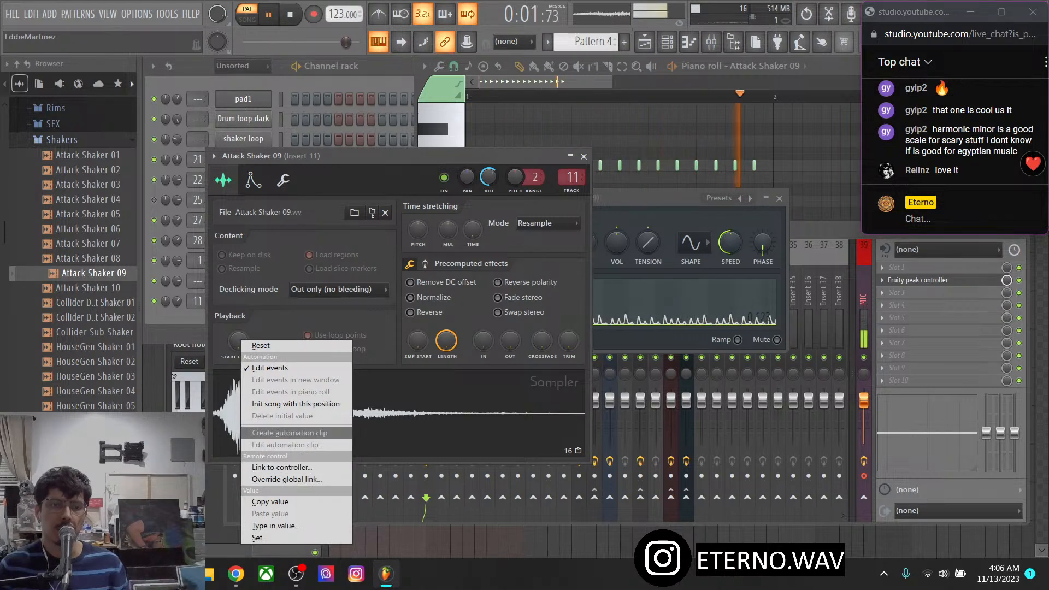
left_click(281, 467)
left_click(522, 264)
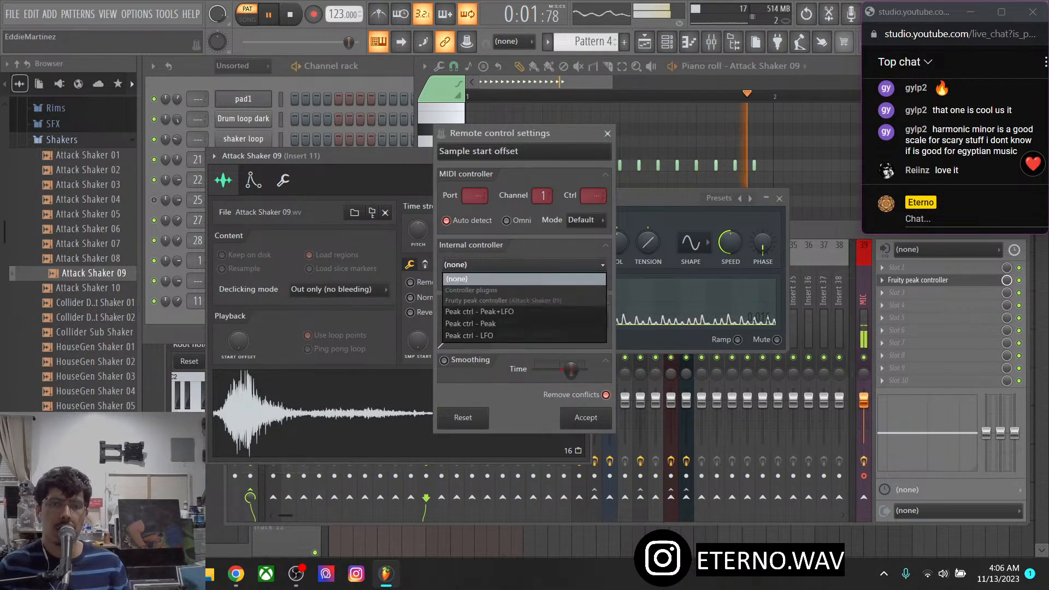
left_click(442, 335)
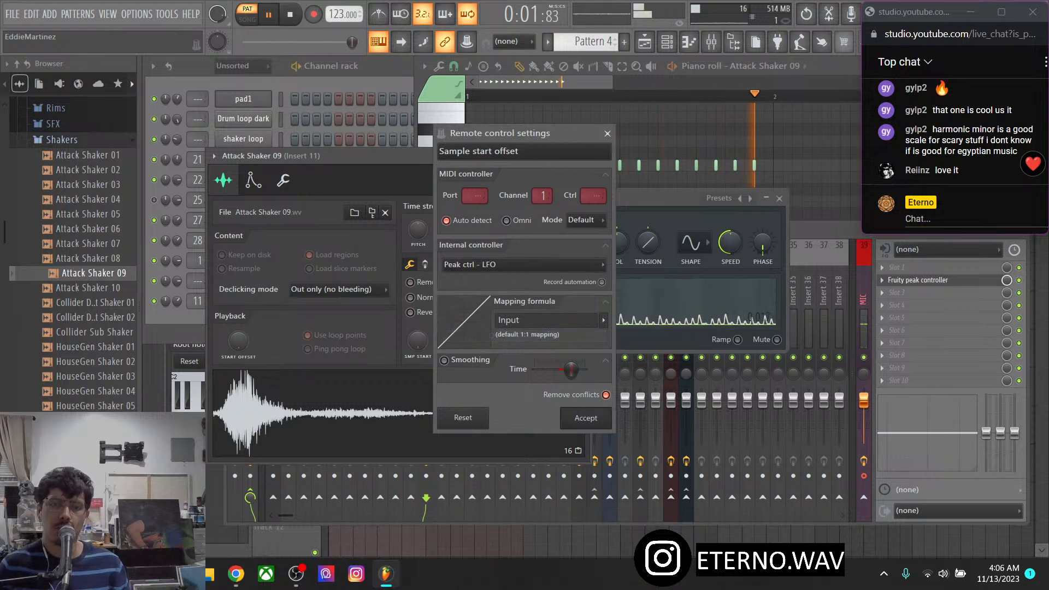
left_click(586, 417)
Lower the LFO volume in Fruity Peak Controller and set the LFO speed to 3:03
left_click_drag(634, 209, 550, 304)
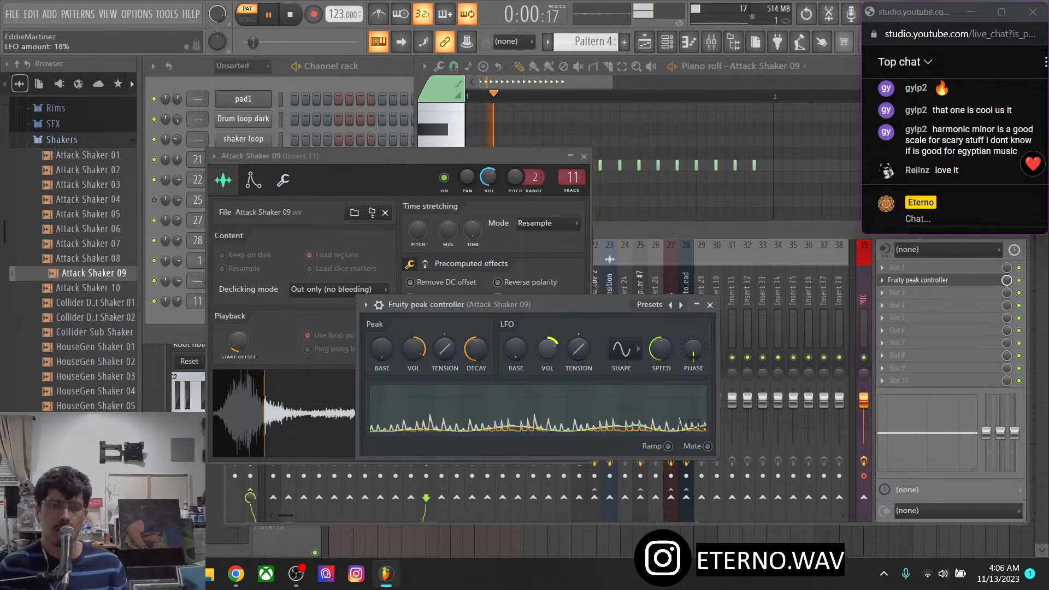
left_click_drag(547, 348, 547, 353)
left_click_drag(574, 304, 600, 299)
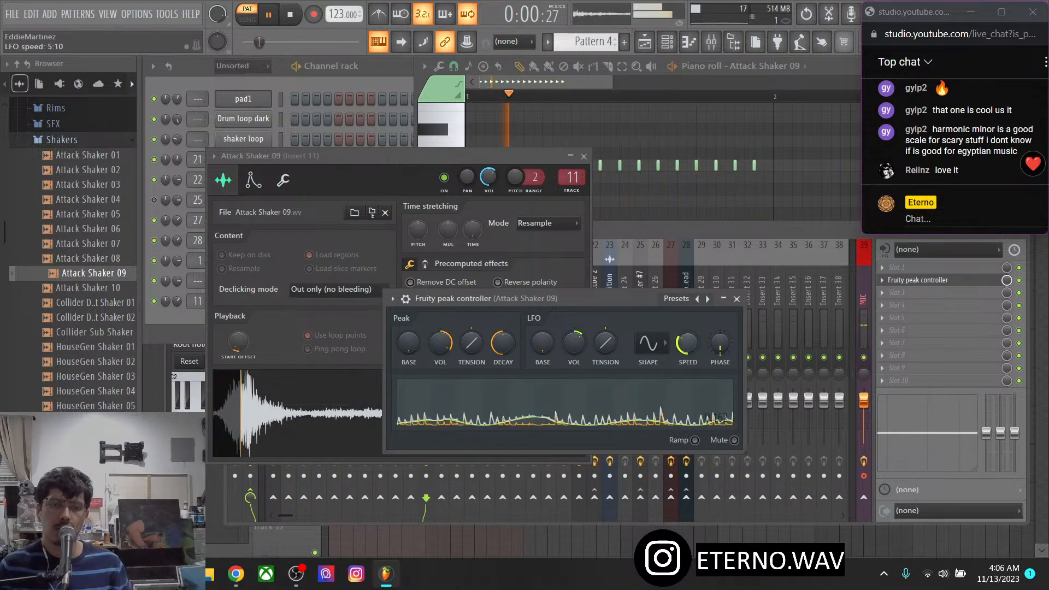
left_click_drag(687, 343, 687, 352)
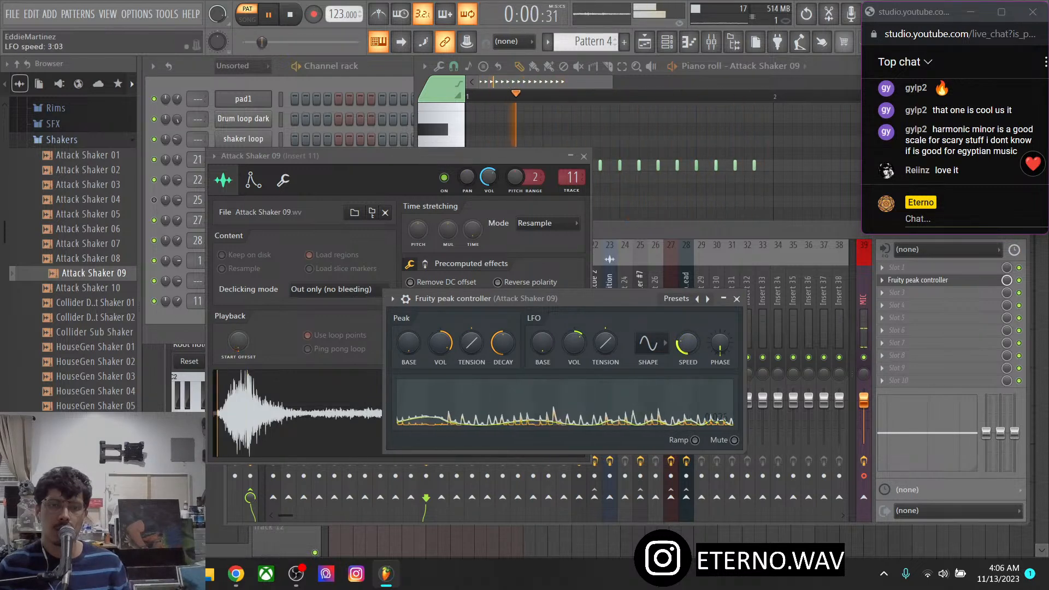
Switch the Fruity Peak Controller's LFO shape to random, set its speed to 1:11, and close the controller and sampler windows
left_click(650, 343)
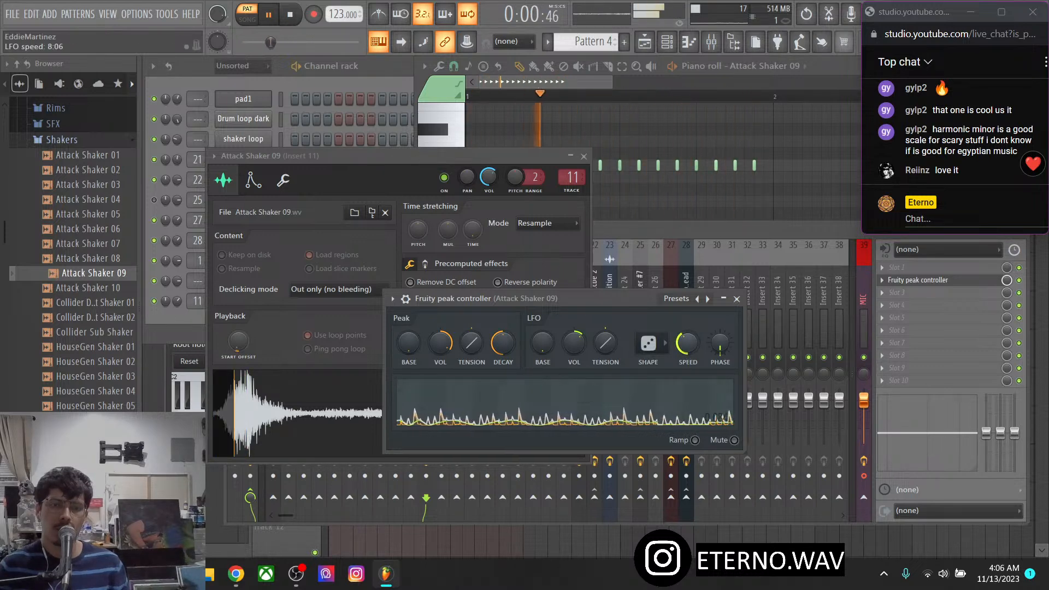
left_click_drag(481, 298, 558, 289)
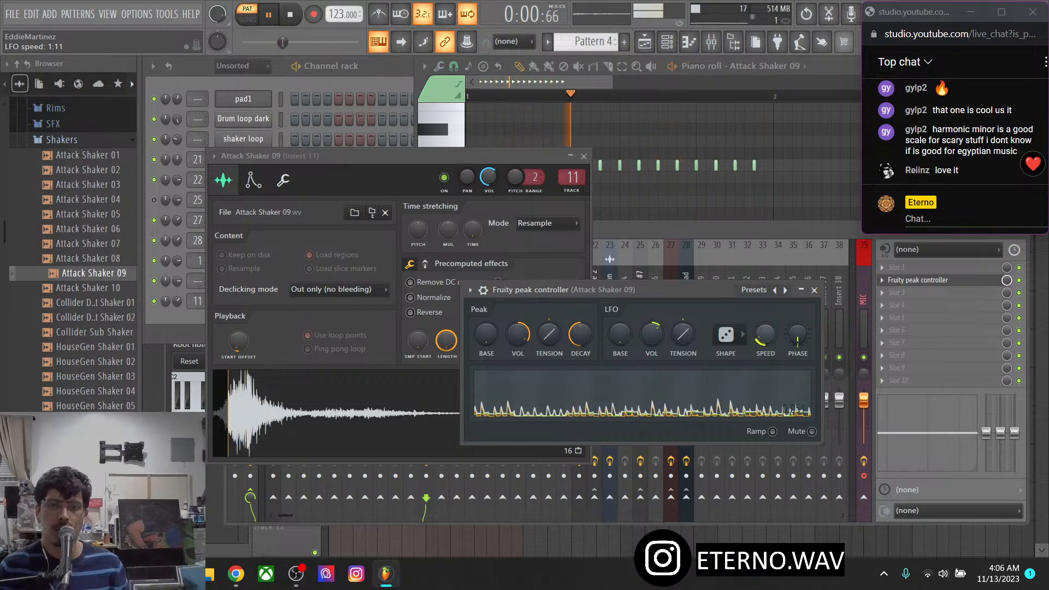
left_click(813, 290)
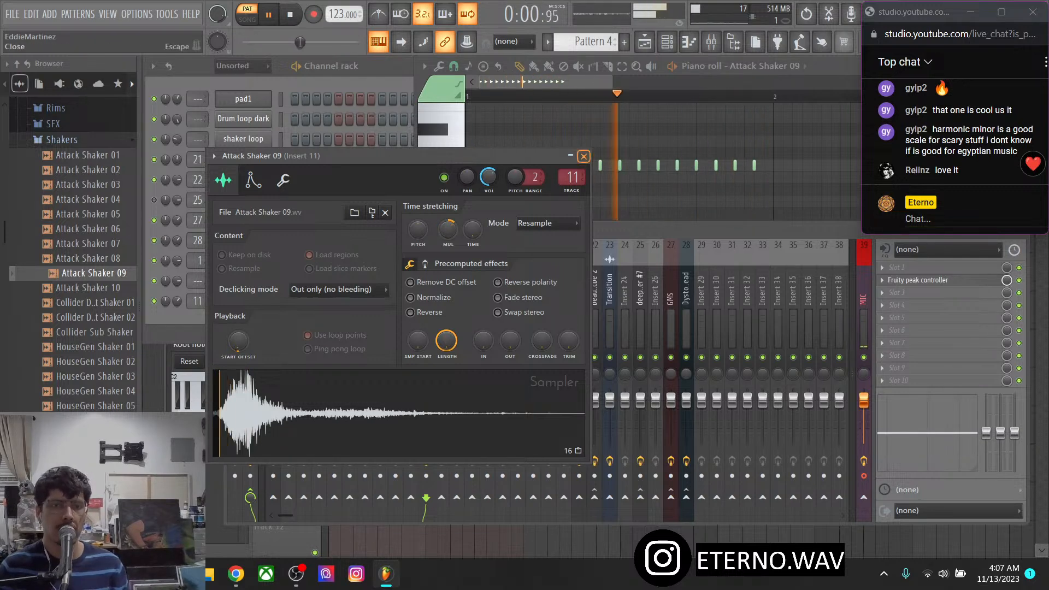
left_click(583, 157)
Give Attack Shaker 09's pitch a triangle LFO with a reduced speed, and close its sampler settings
left_click(243, 218)
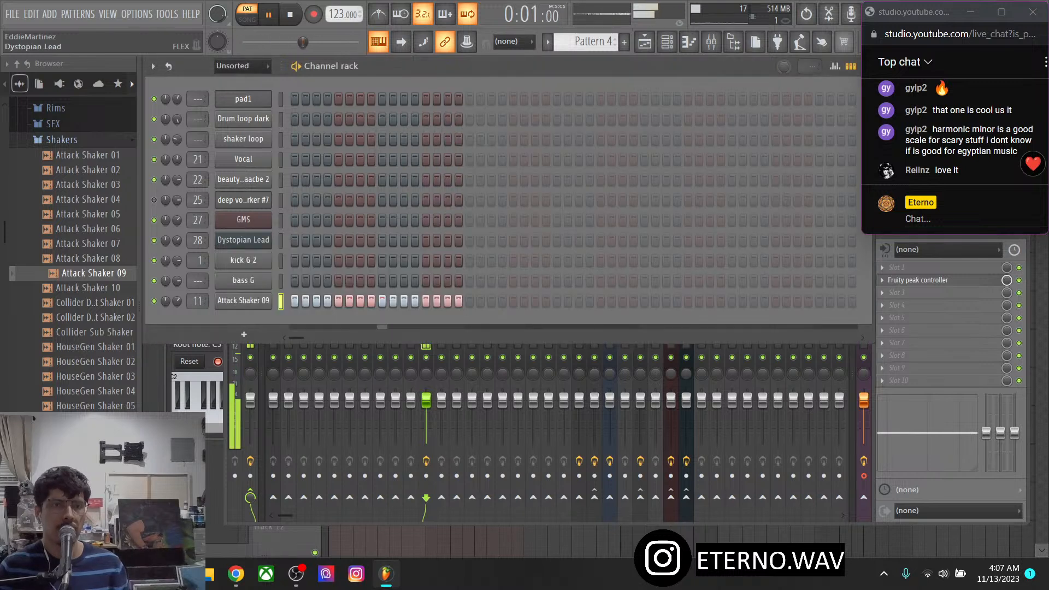
left_click(61, 139)
scroll(62, 141, "up", 3)
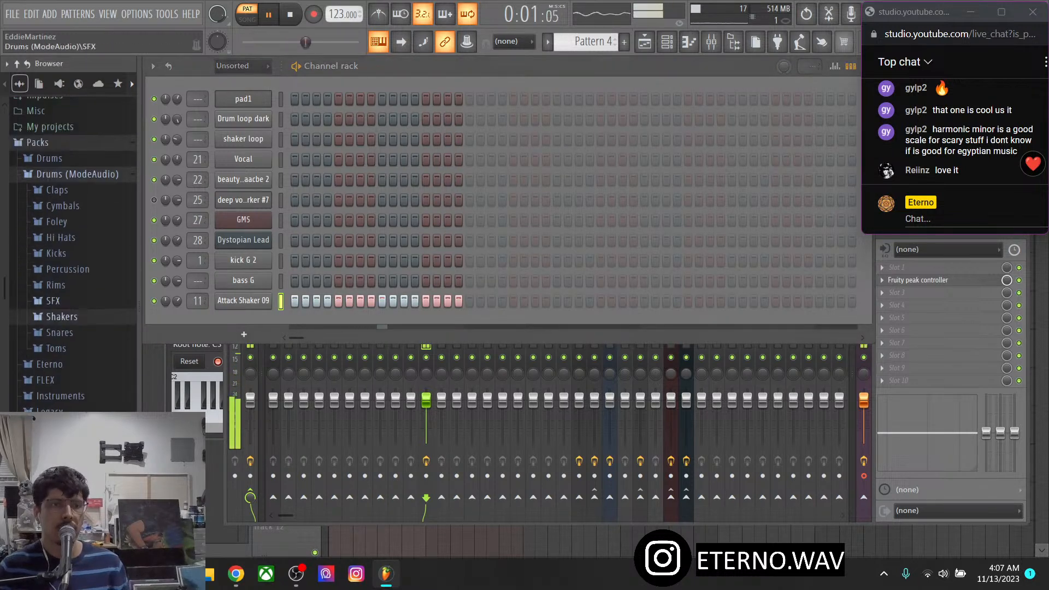
left_click(243, 301)
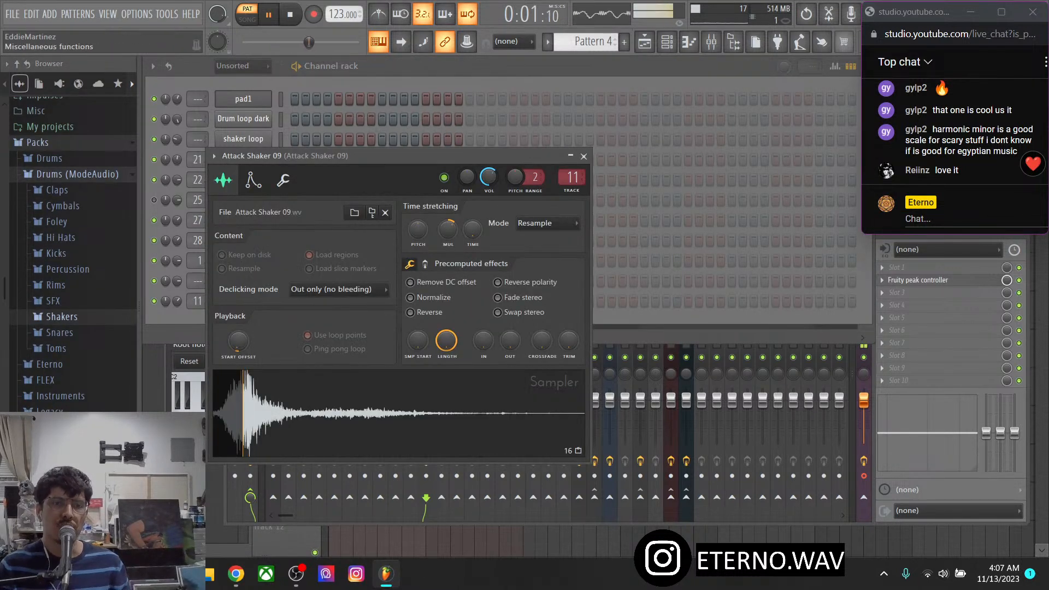
left_click(283, 180)
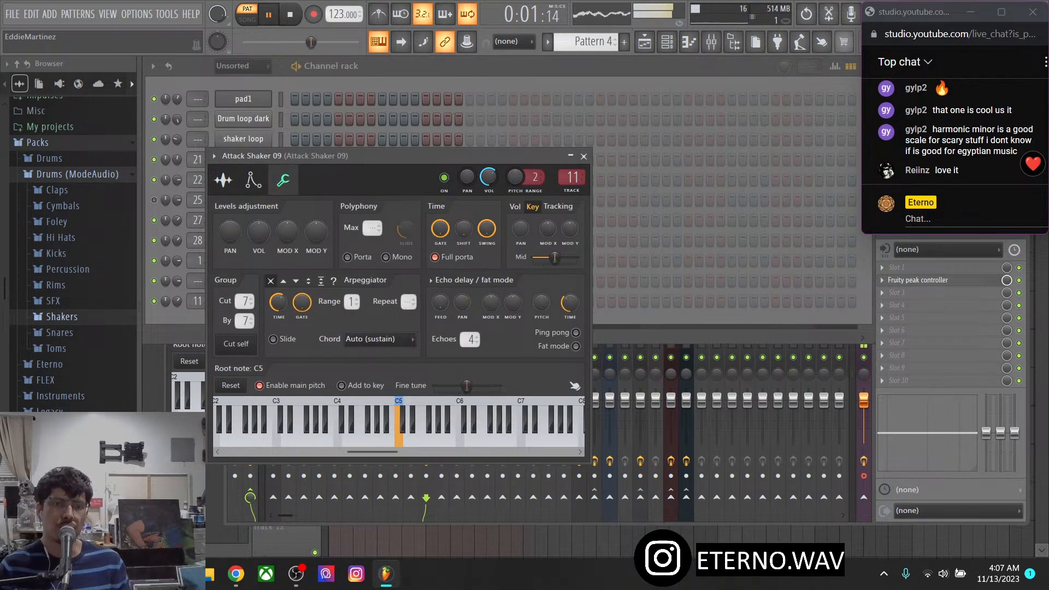
left_click(253, 179)
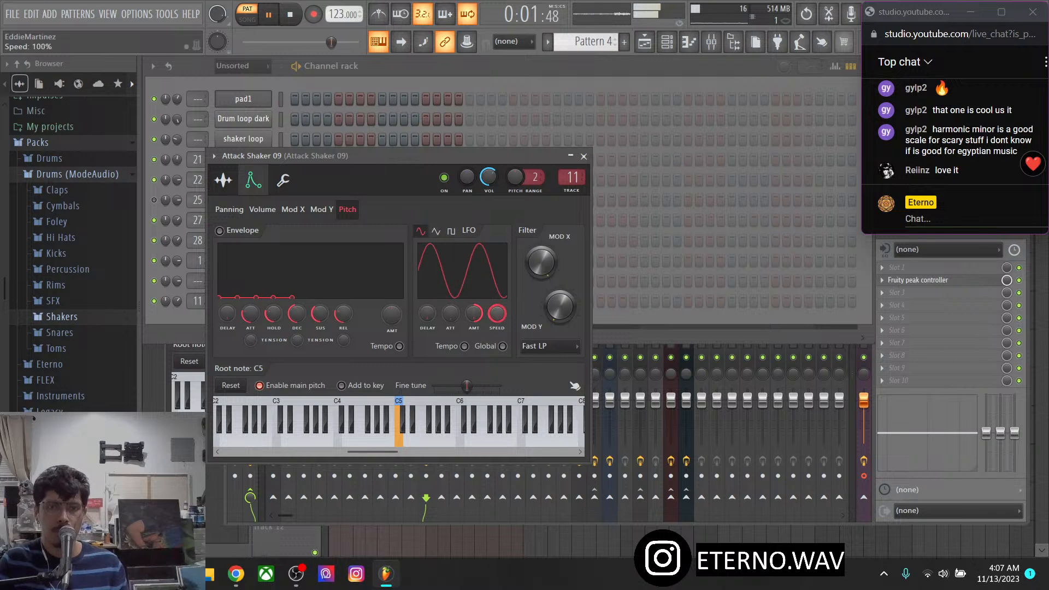
left_click_drag(496, 313, 497, 342)
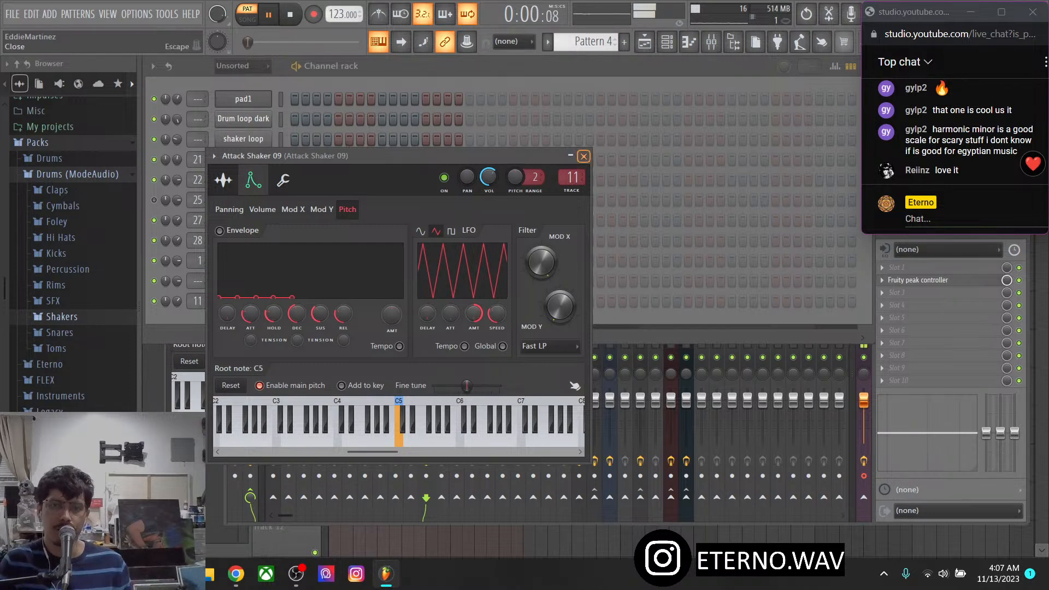
left_click(583, 156)
Add kick G from the Eterno pack's Kicks as a new channel, with hits on steps 1, 5, 9 and 13 and volume 61%
left_click(55, 252)
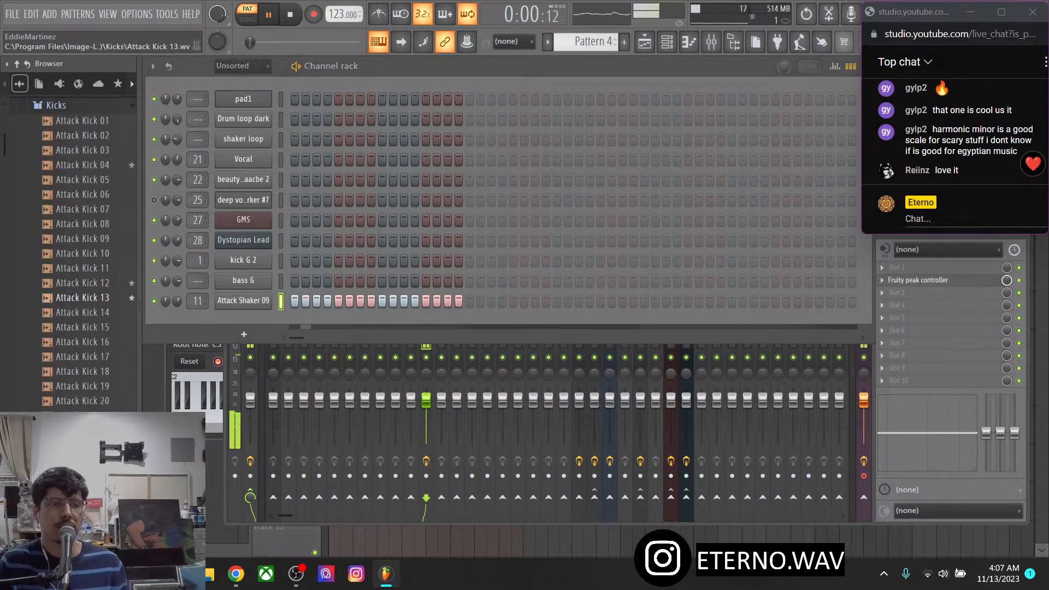
scroll(71, 246, "up", 10)
left_click(77, 290)
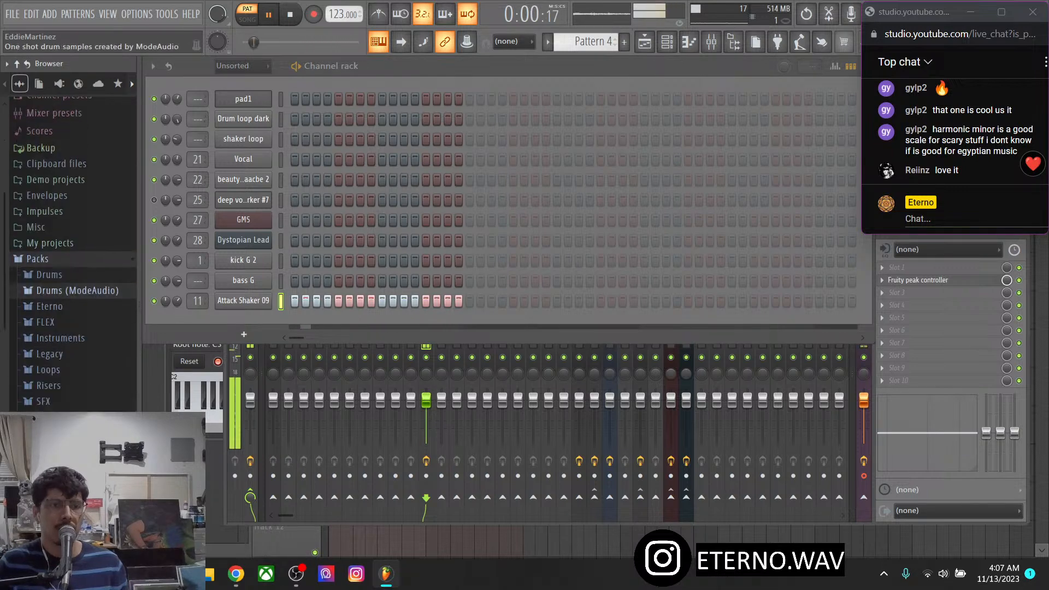
left_click(49, 306)
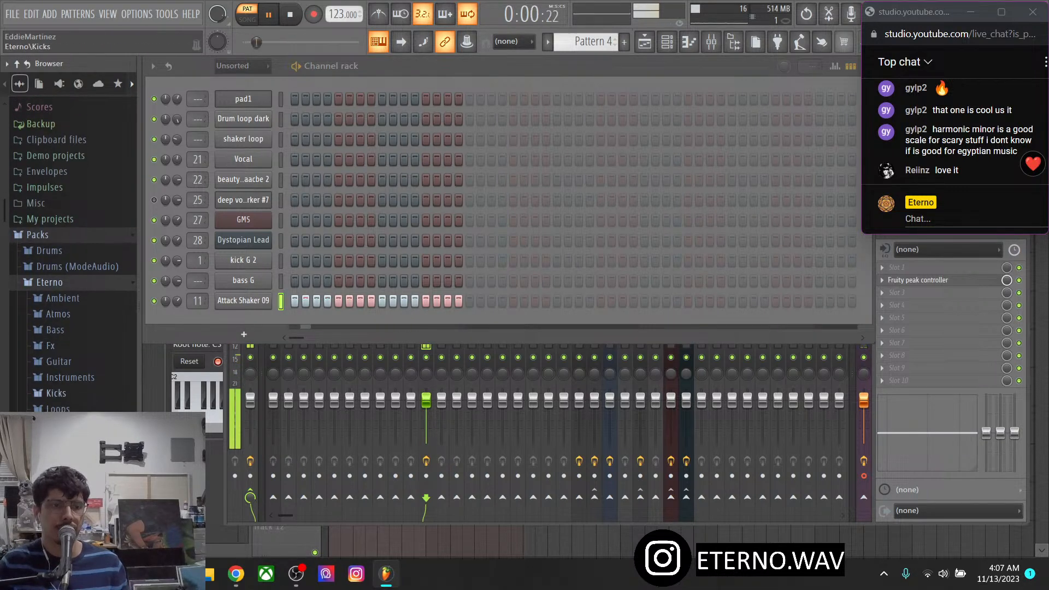
left_click(55, 393)
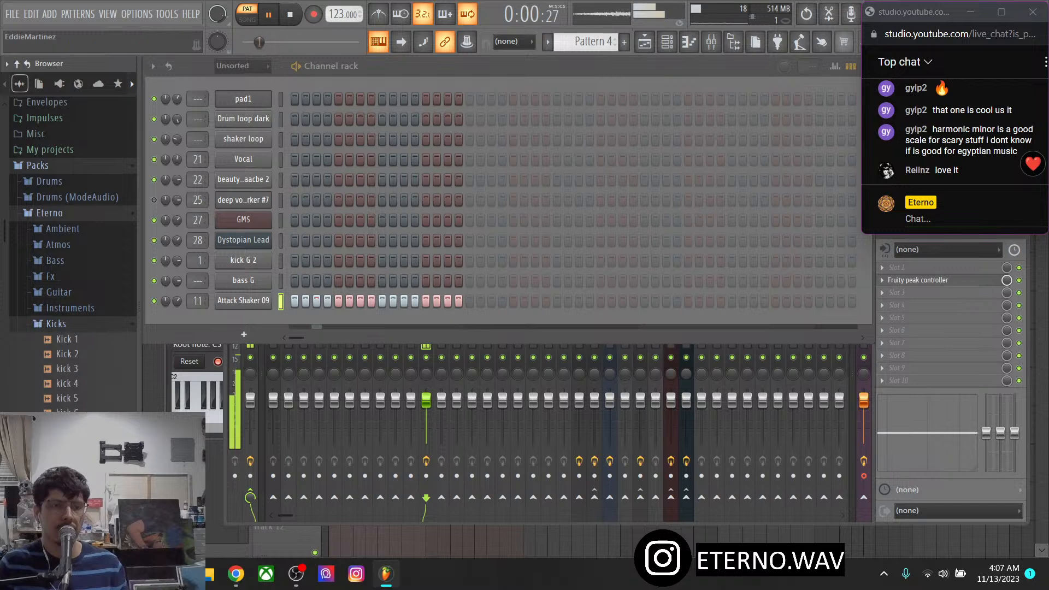
left_click_drag(207, 344, 243, 321)
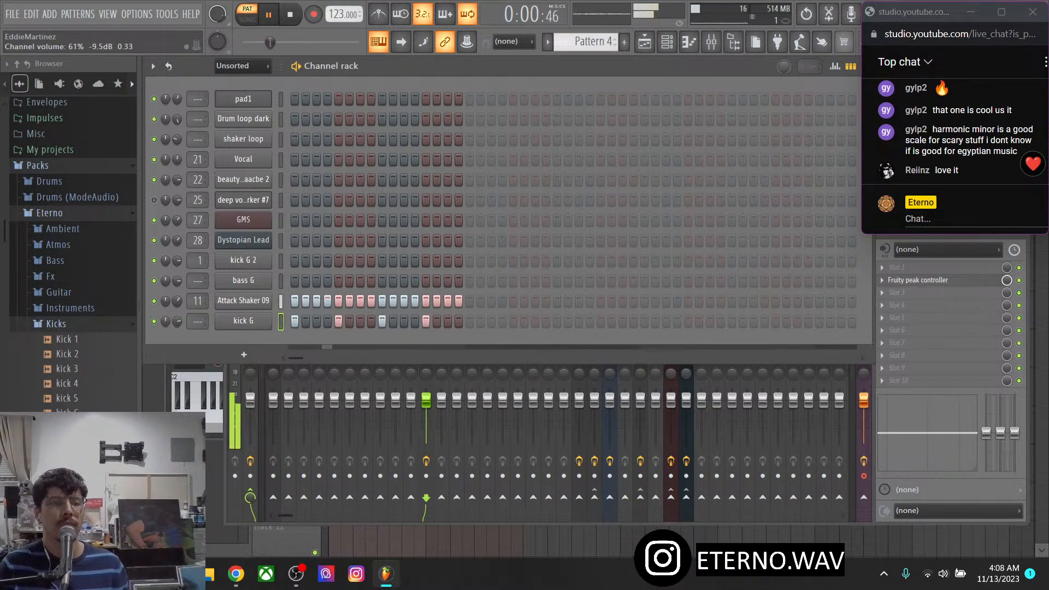
Add Attack Hat 09 from Drums (ModeAudio) on steps 3, 7, 11 and 15, and Attack Hat 06 on step 12 at 70% volume
left_click(56, 323)
left_click(77, 197)
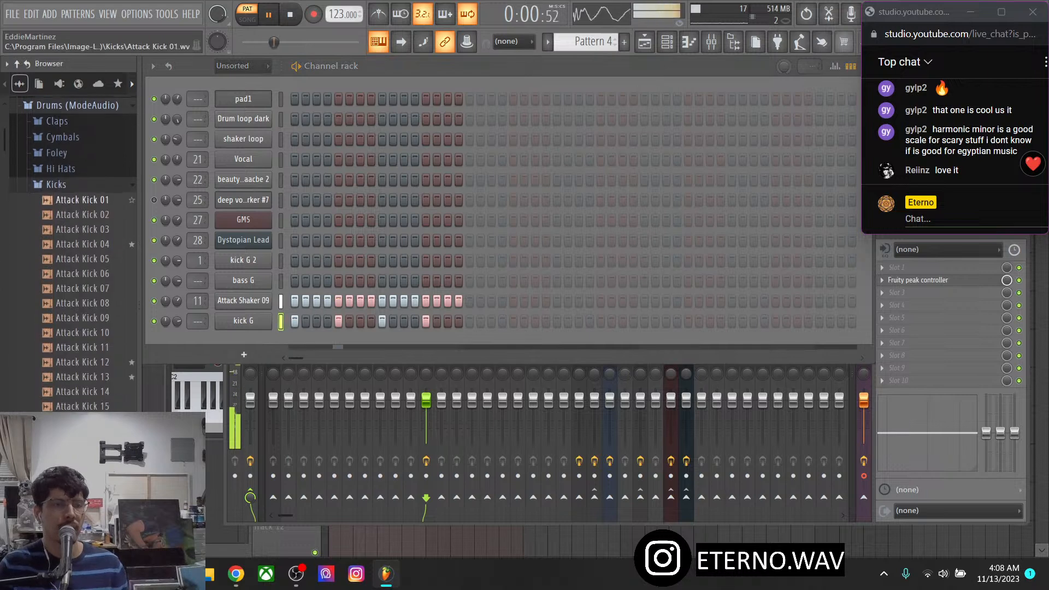
left_click(56, 183)
left_click(56, 167)
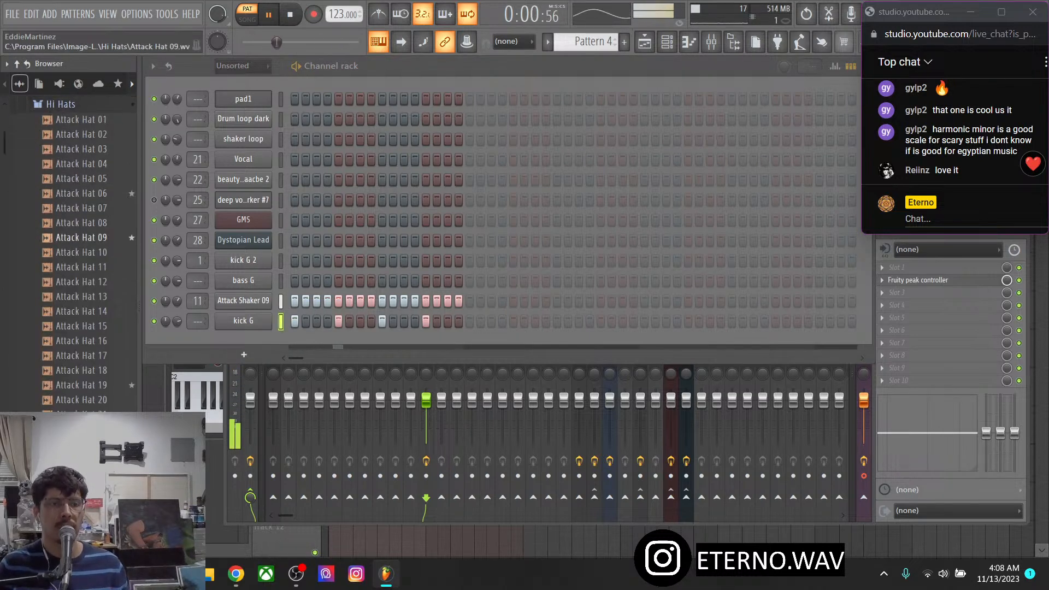
left_click_drag(87, 238, 244, 350)
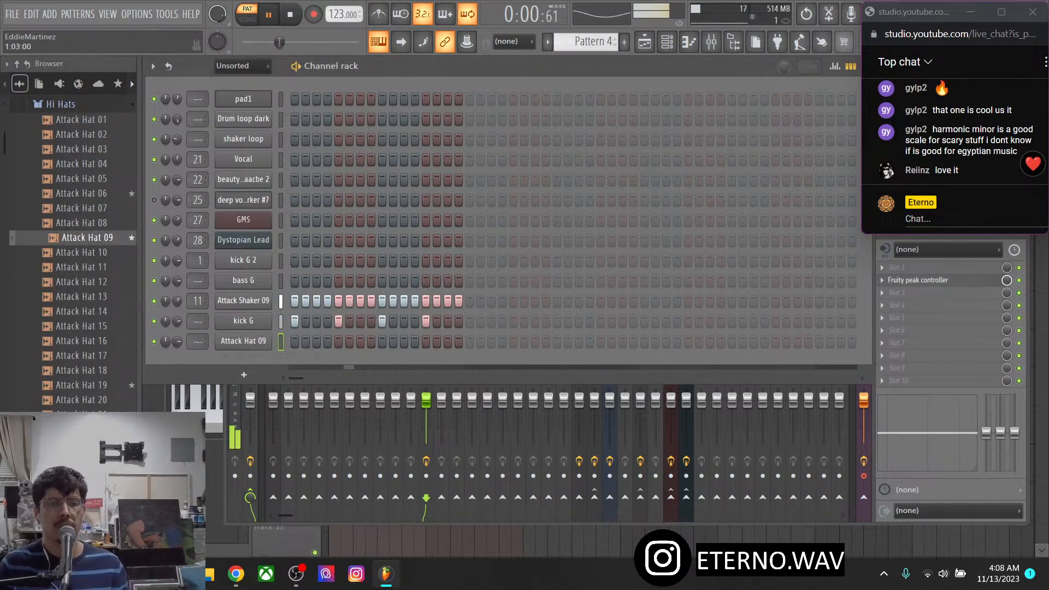
left_click_drag(177, 341, 177, 334)
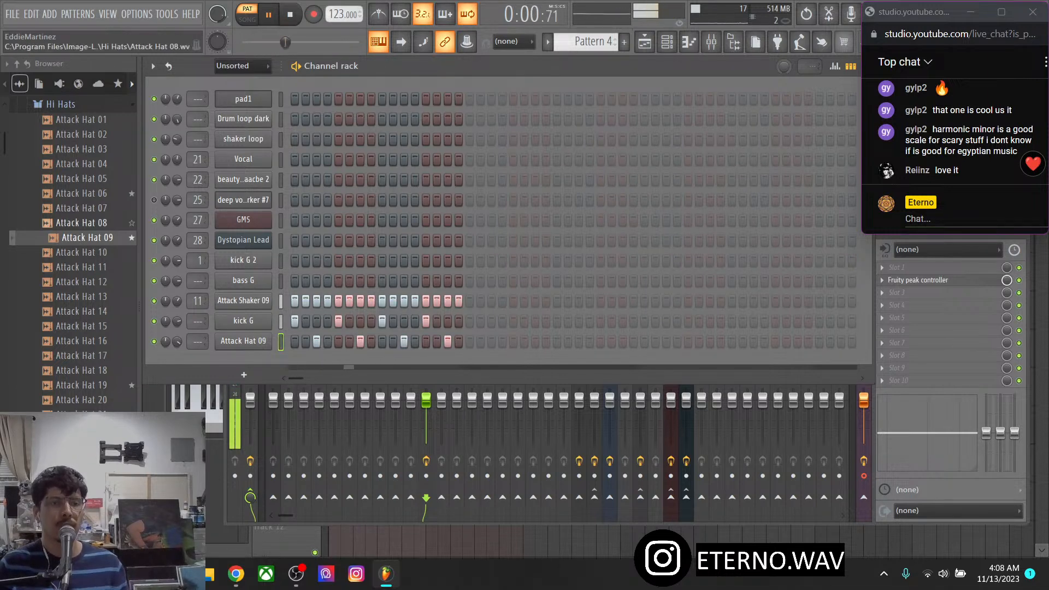
left_click(49, 194)
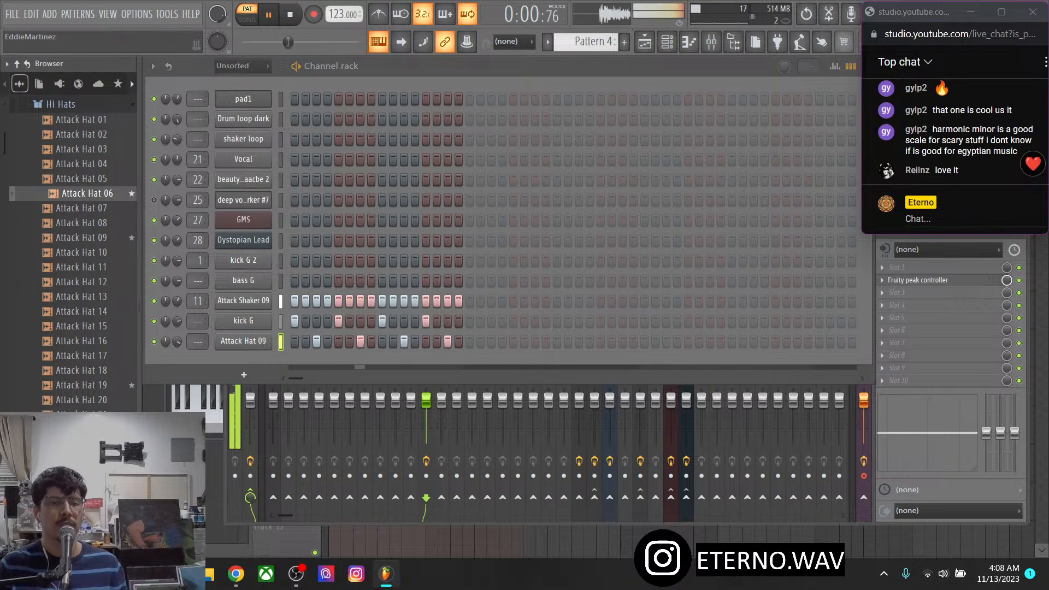
left_click_drag(82, 193, 257, 387)
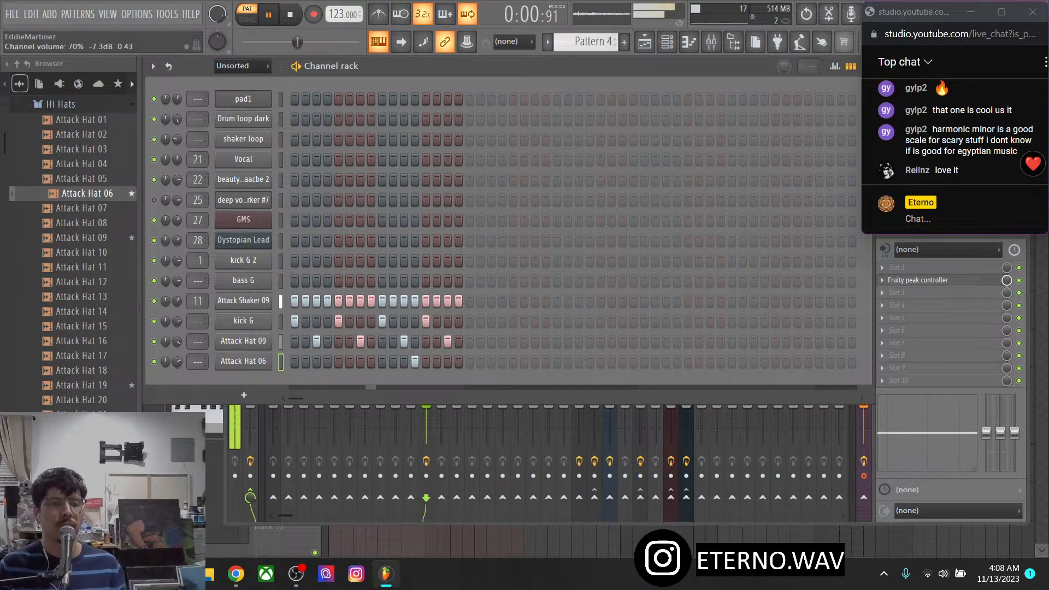
Audition the other ModeAudio hi-hat samples, from Attack Hat 19 and 28 through the Attack OHat samples
left_click(82, 385)
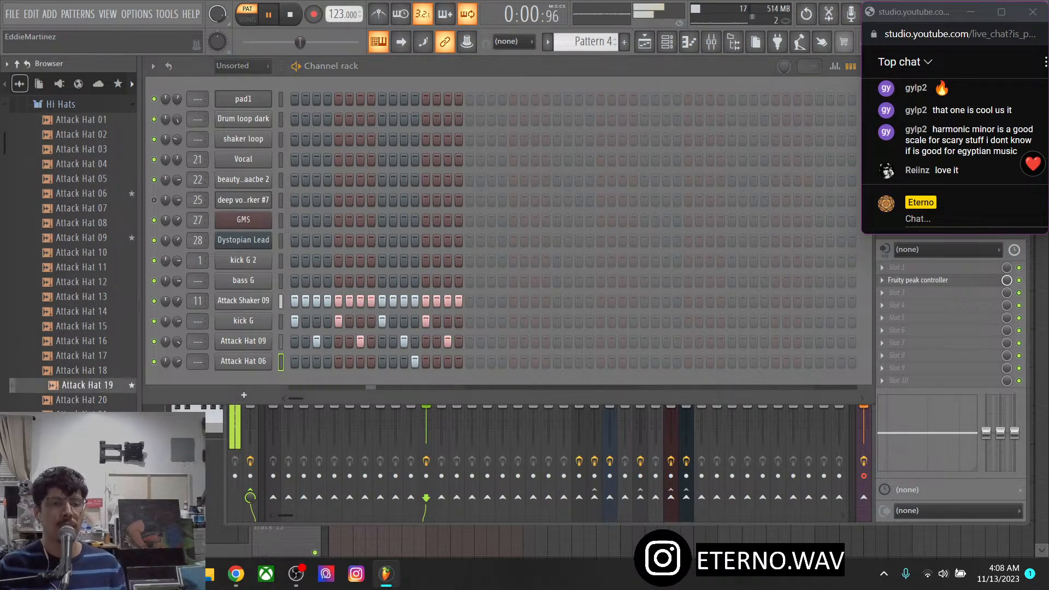
scroll(87, 349, "down", 4)
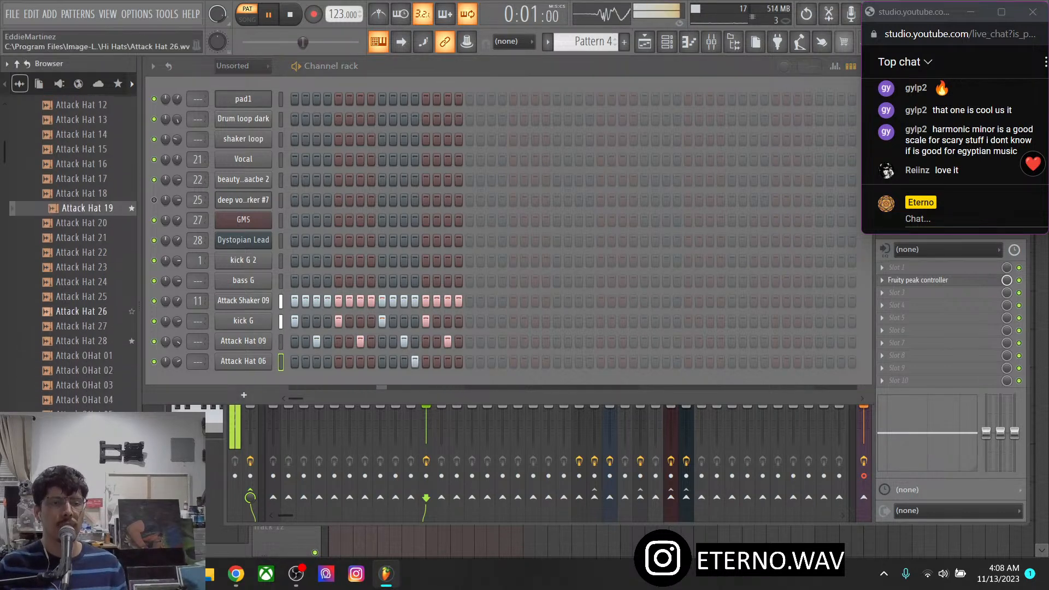
left_click(87, 340)
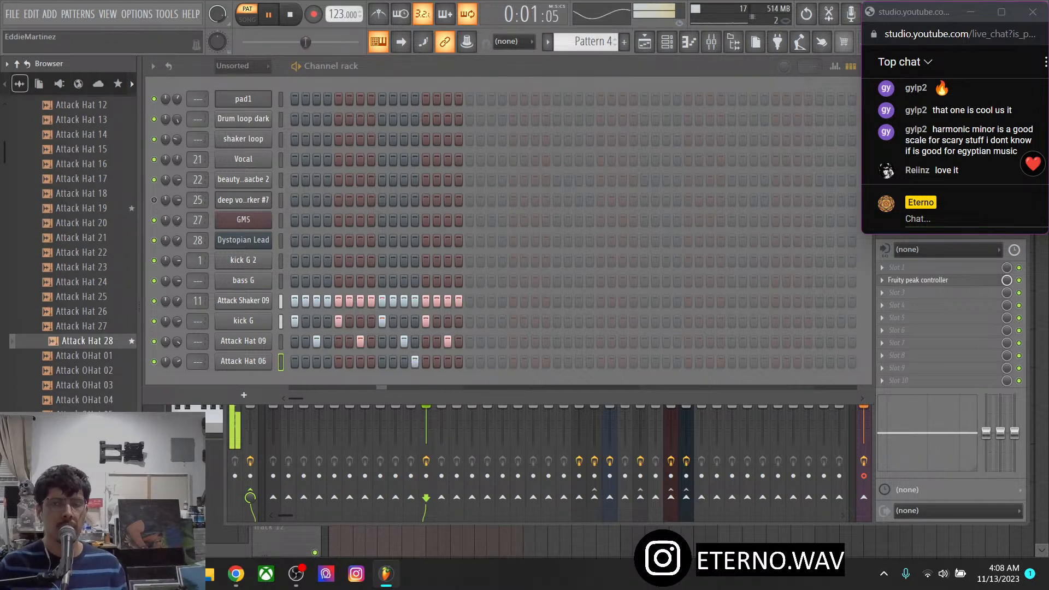
key("Down")
key("Down")
key("Down")
key("Down")
key("Down")
key("Down")
key("Down")
key("Down")
key("Down")
key("Down")
key("Down")
key("Down")
key("Down")
key("Down")
key("Down")
key("Down")
key("Down")
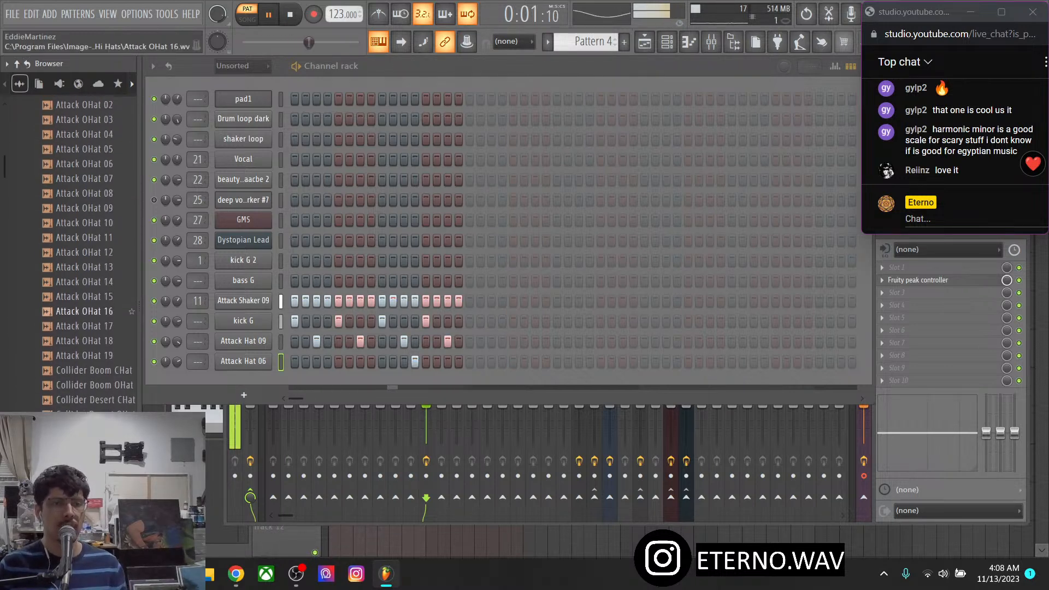
left_click(85, 296)
scroll(84, 296, "up", 12)
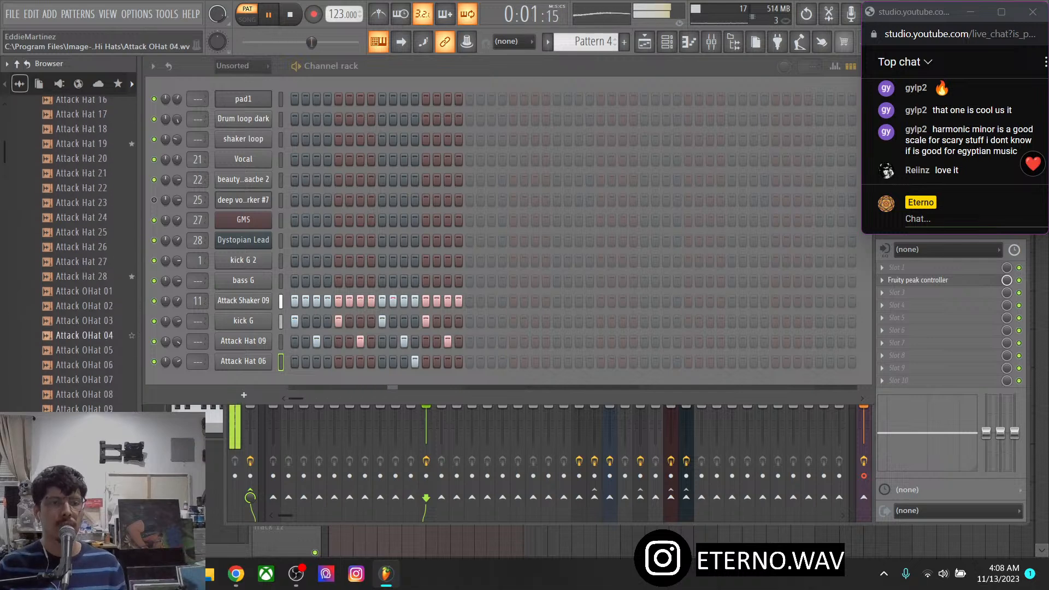
Look through the ModeAudio claps, and add Grv Clap 02 from the Drums pack's Percussion with hits on steps 5 and 13
left_click(61, 193)
left_click(57, 145)
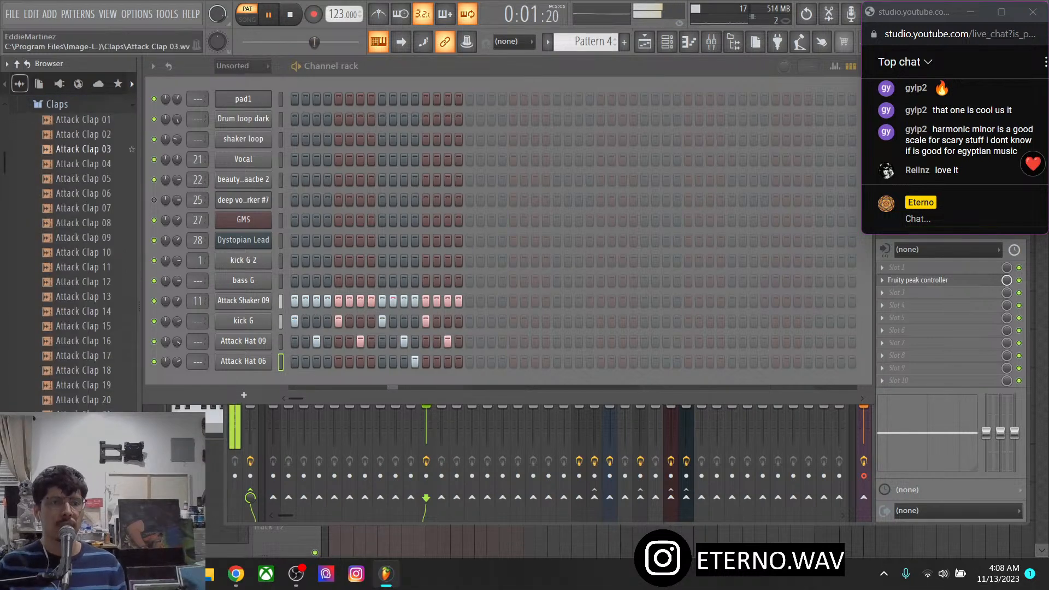
left_click(87, 400)
scroll(87, 400, "down", 6)
scroll(81, 218, "up", 8)
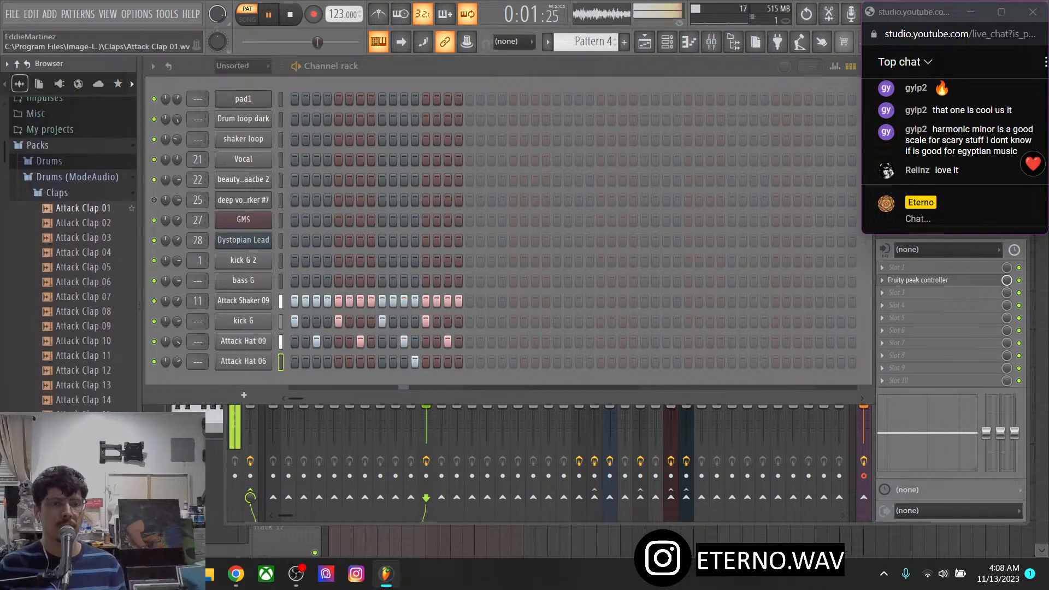
left_click(58, 193)
left_click(49, 161)
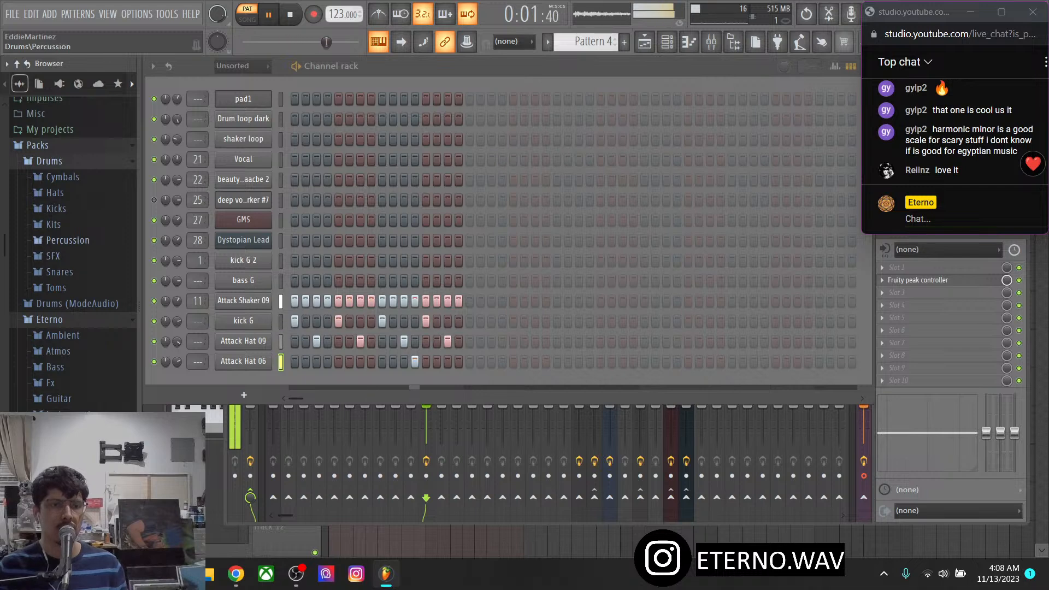
left_click(68, 240)
scroll(79, 309, "down", 6)
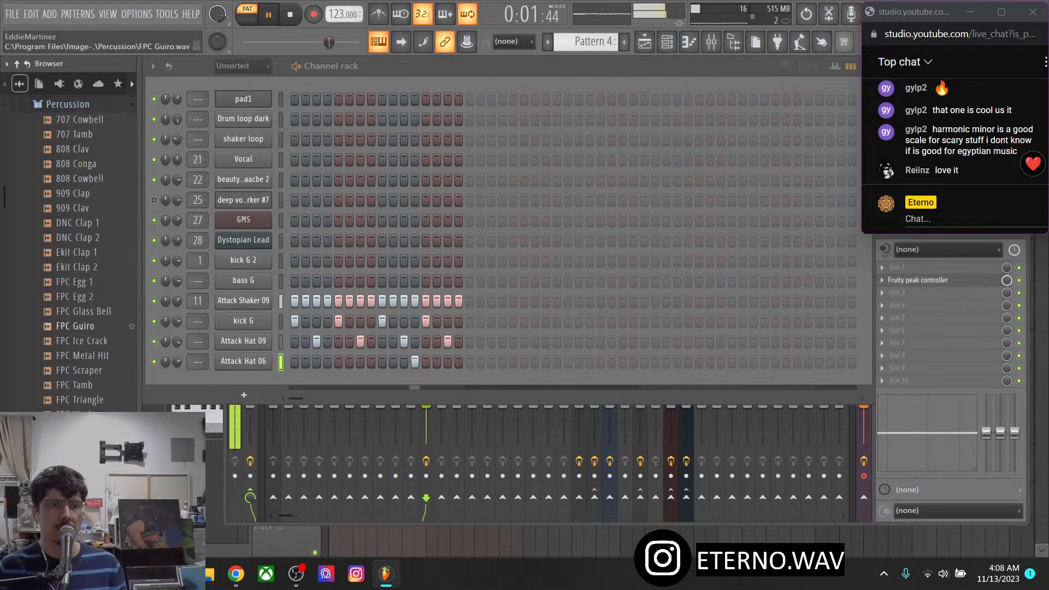
left_click_drag(79, 340, 246, 389)
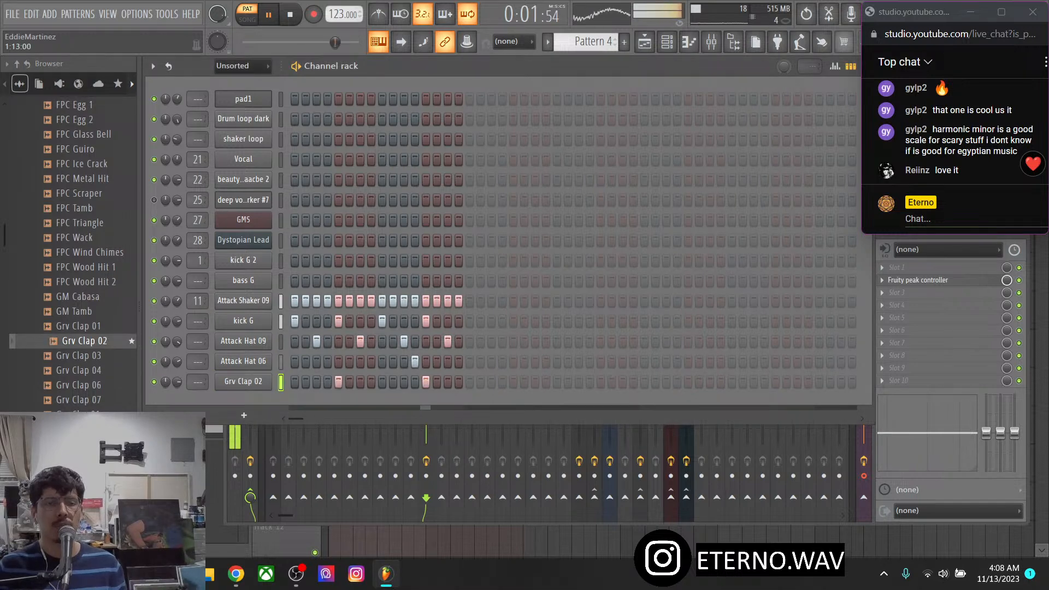
Turn Grv Clap 02's fade-out up to maximum, set its channel volume to 86%, and close its sampler settings
left_click(243, 381)
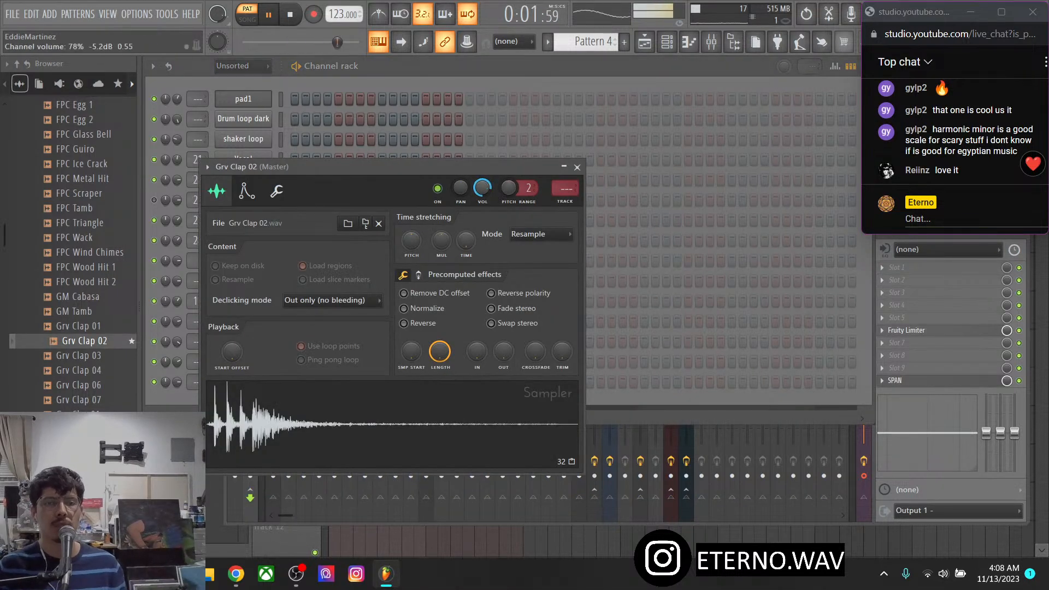
left_click_drag(503, 352, 503, 317)
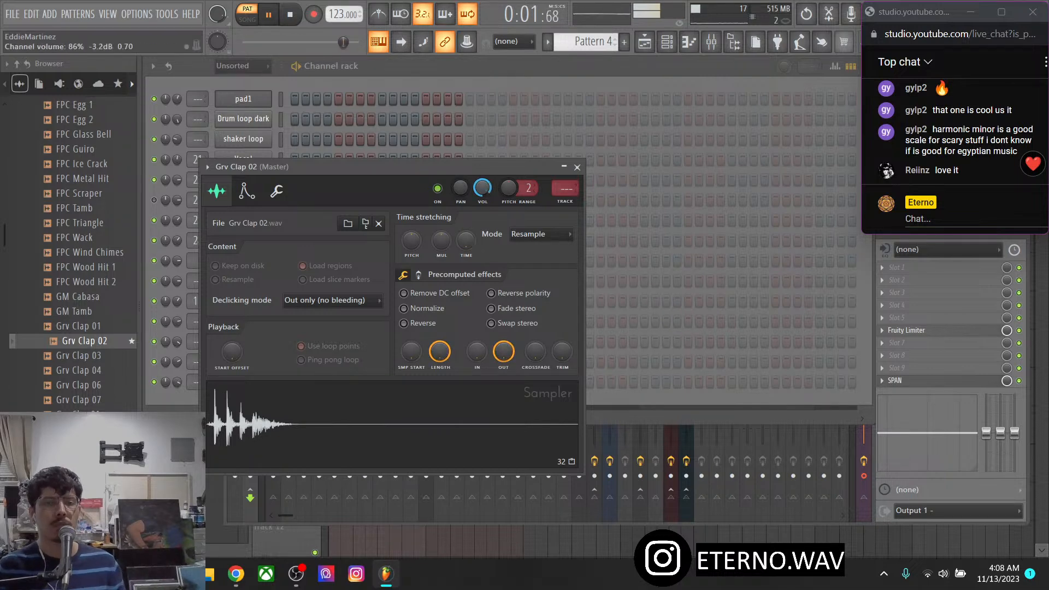
left_click(577, 168)
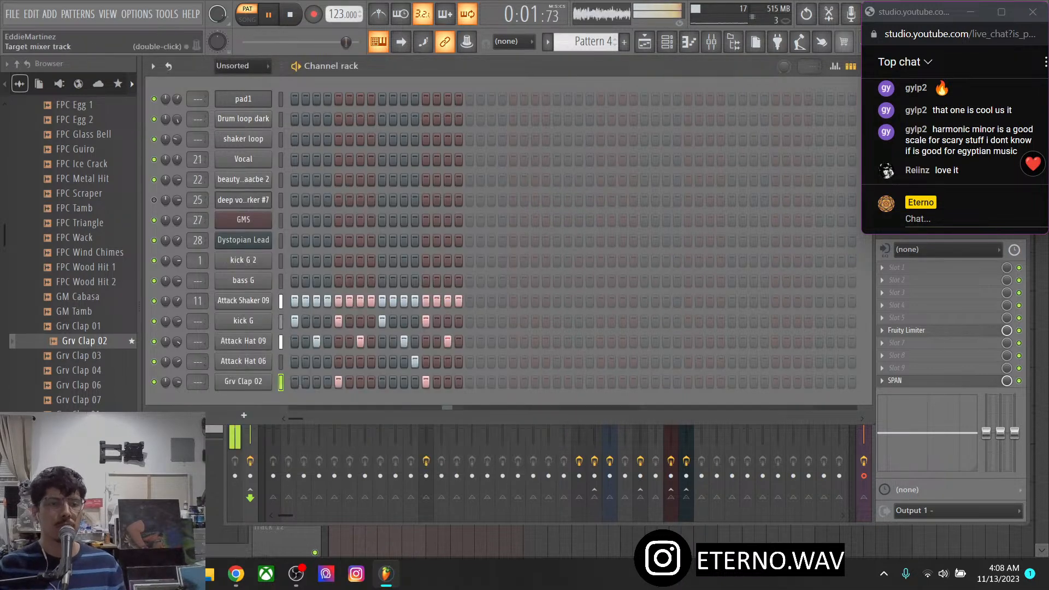
Close the Percussion samples, look into the Drums pack's Toms, and open the Toms folder of Drums (ModeAudio)
scroll(71, 246, "up", 10)
left_click(67, 281)
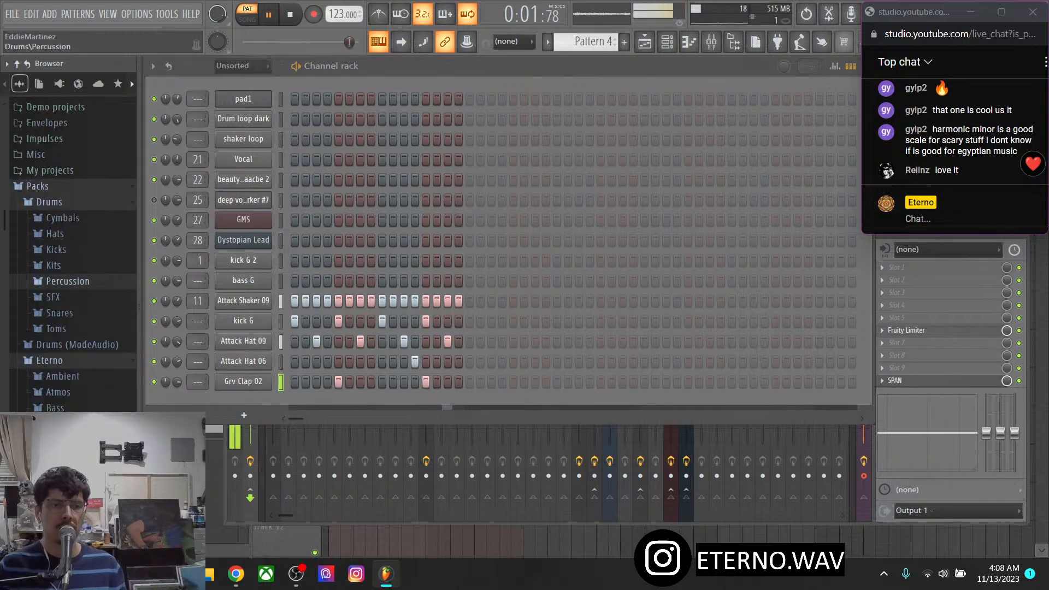
left_click(56, 329)
left_click(76, 383)
scroll(76, 339, "down", 6)
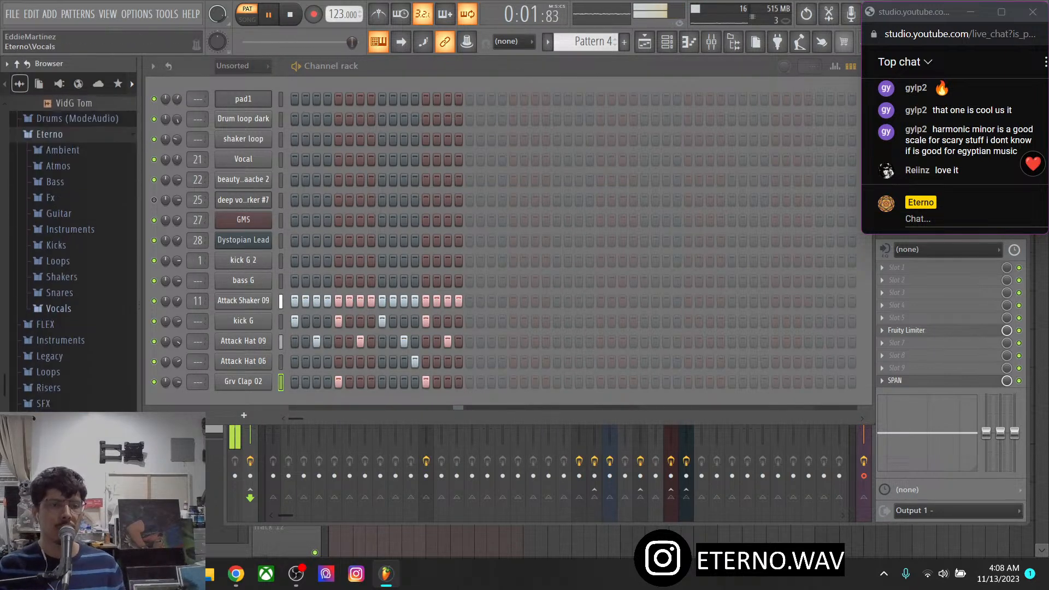
scroll(74, 267, "up", 3)
left_click(74, 251)
scroll(72, 228, "up", 4)
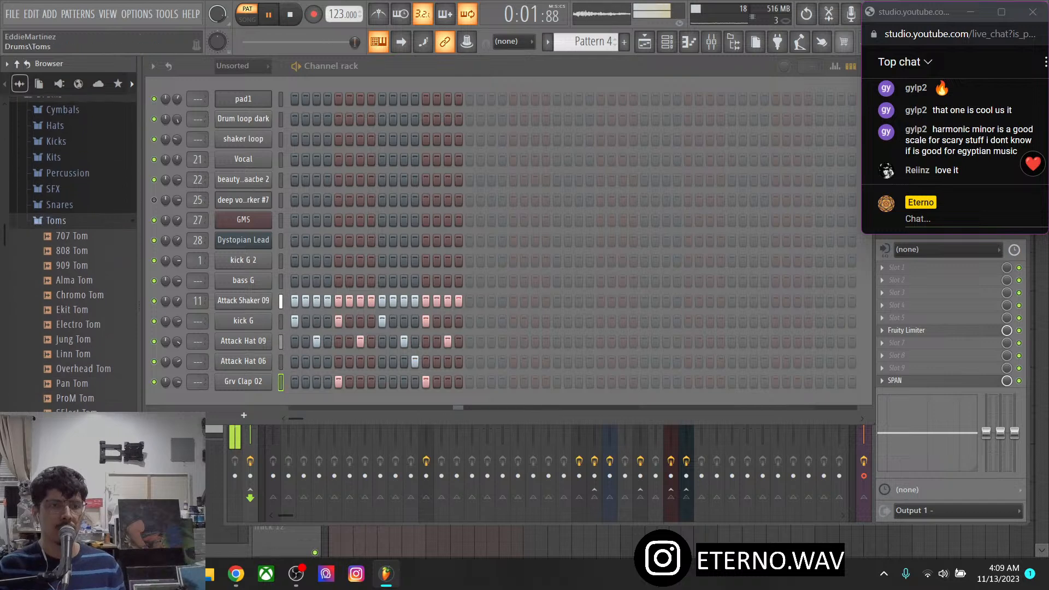
left_click(56, 221)
left_click(77, 237)
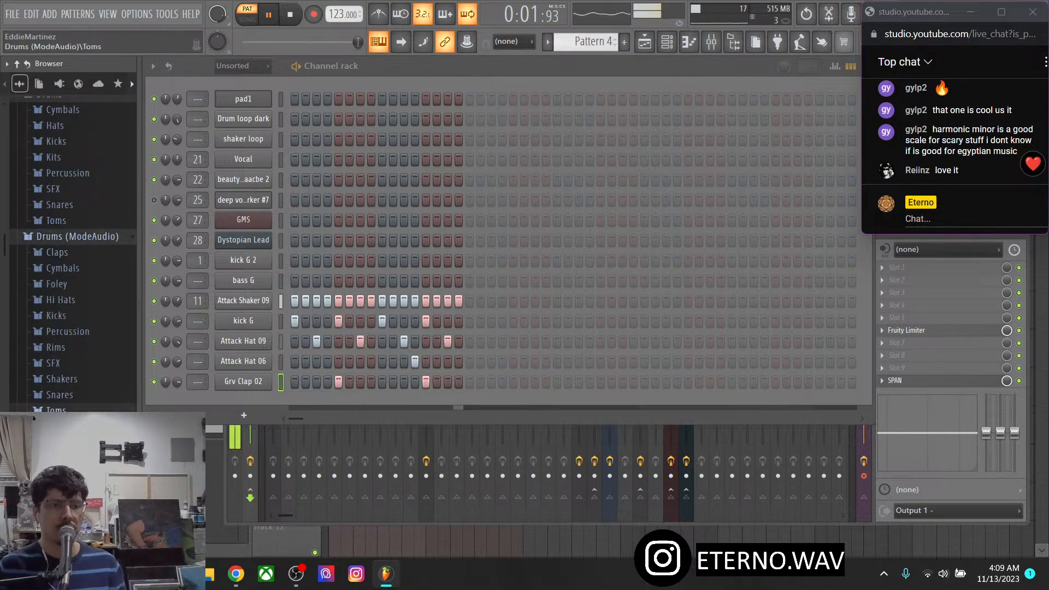
left_click(56, 410)
Audition the ModeAudio tom samples, from Attack MidTom 04 down to the Volt CleanMTom samples
scroll(76, 377, "down", 6)
scroll(88, 340, "up", 4)
left_click(93, 340)
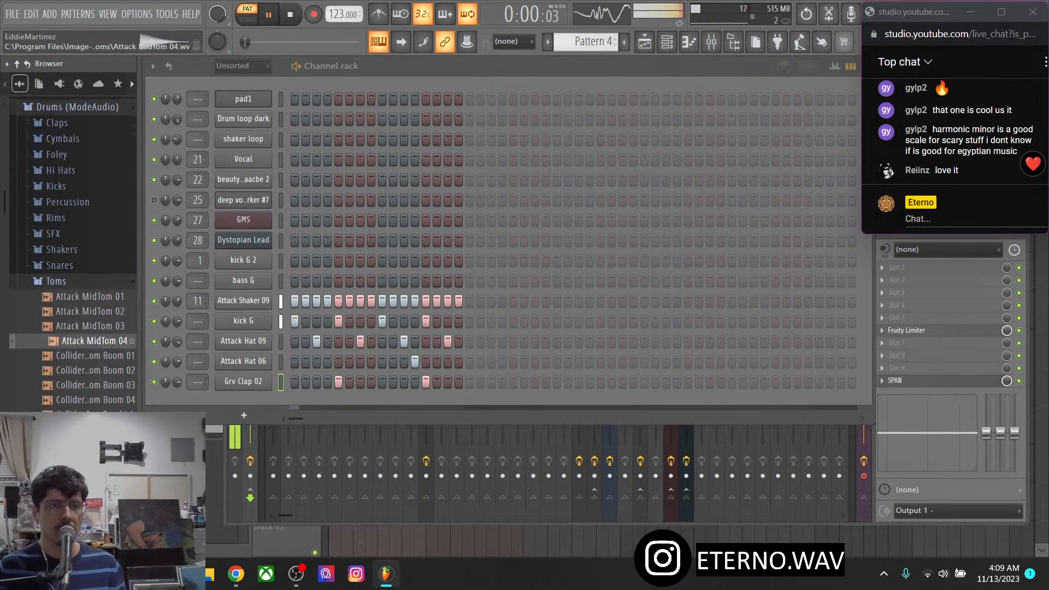
scroll(93, 341, "down", 12)
left_click(92, 326)
left_click(92, 340)
left_click(93, 355)
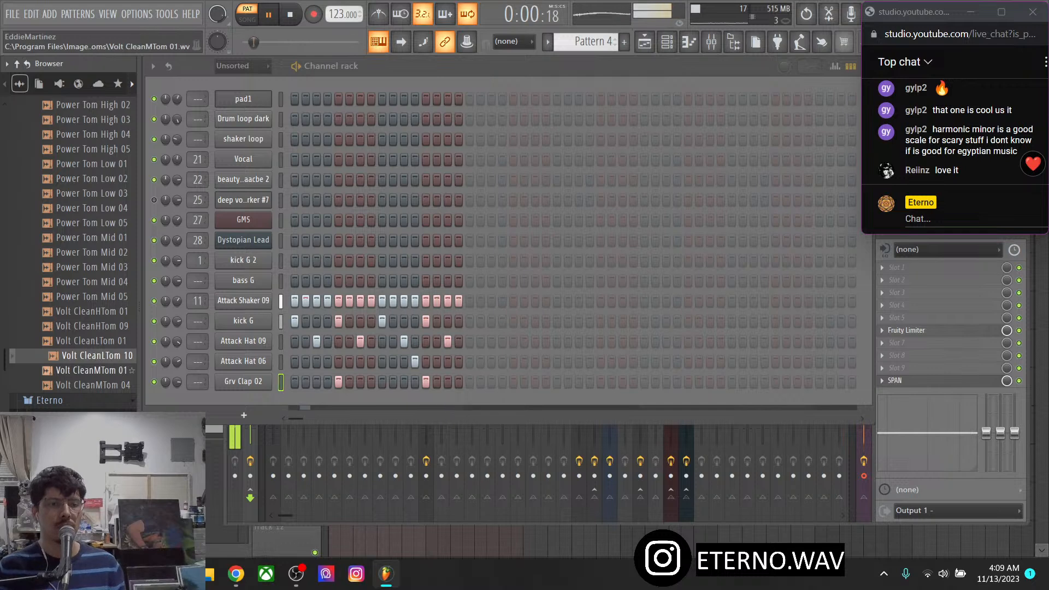
left_click(93, 370)
left_click(92, 385)
Add Volt CleanLTom 01 with a hit on step 11 and Volt CleanLTom 10 with a hit on step 15
left_click(93, 341)
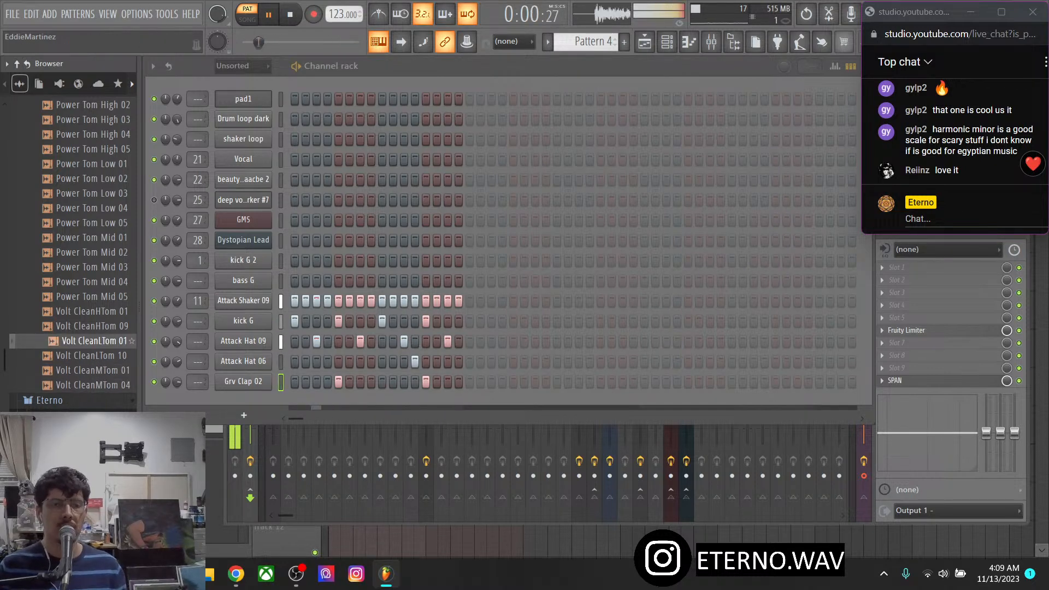
left_click_drag(93, 341, 246, 406)
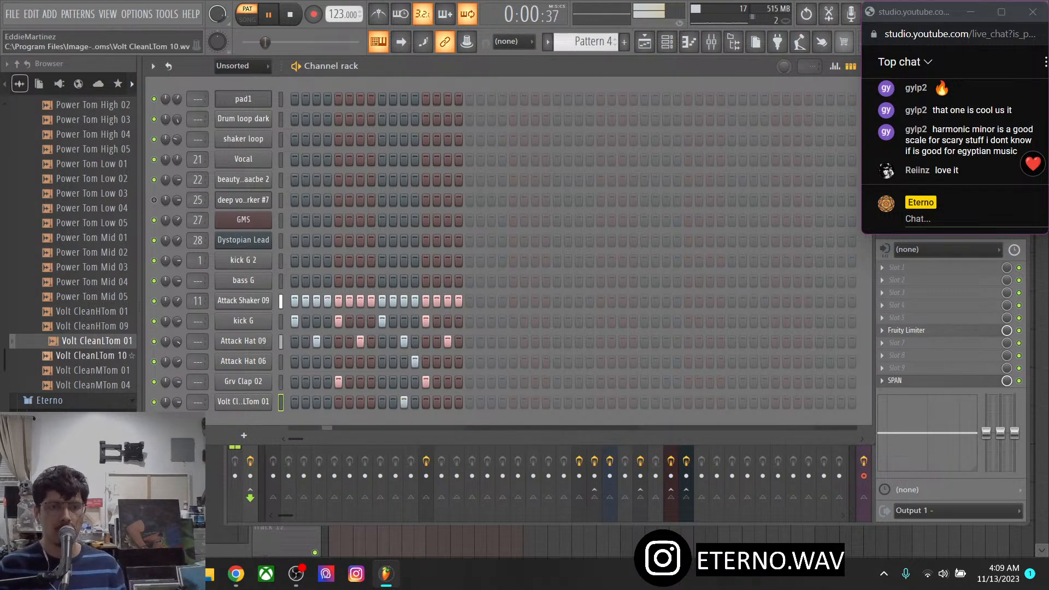
left_click(93, 326)
left_click(93, 355)
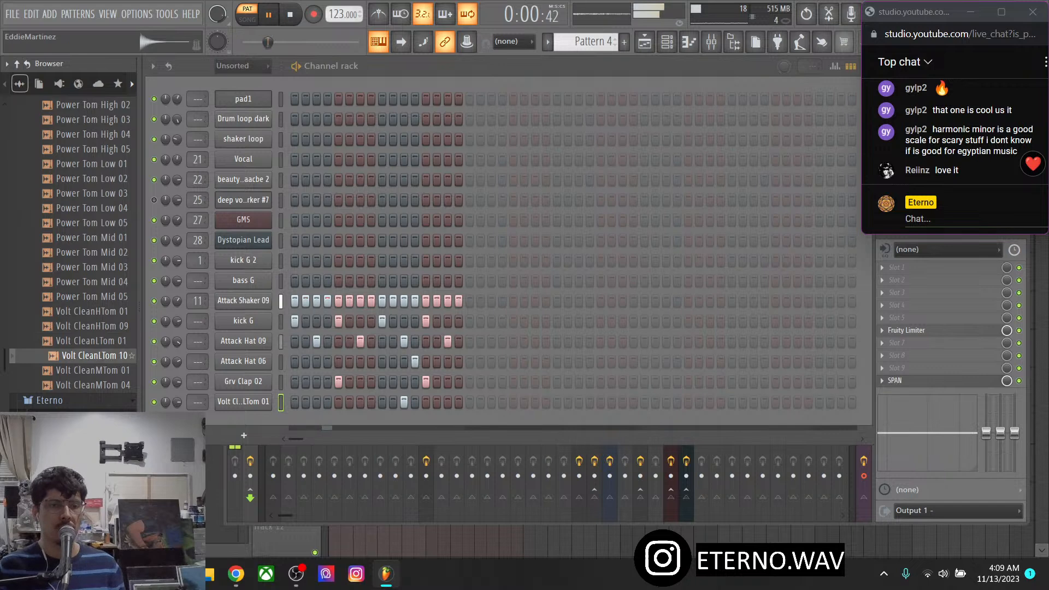
left_click_drag(93, 355, 246, 431)
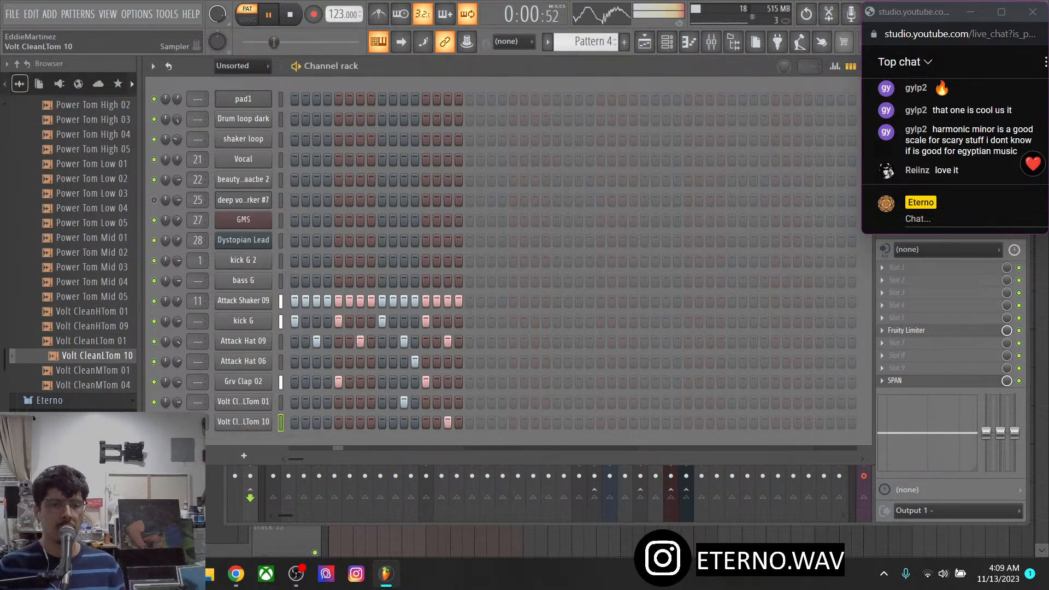
Collapse the tom and drum pack folders and open the Eterno pack's Ambient folder
scroll(90, 208, "up", 12)
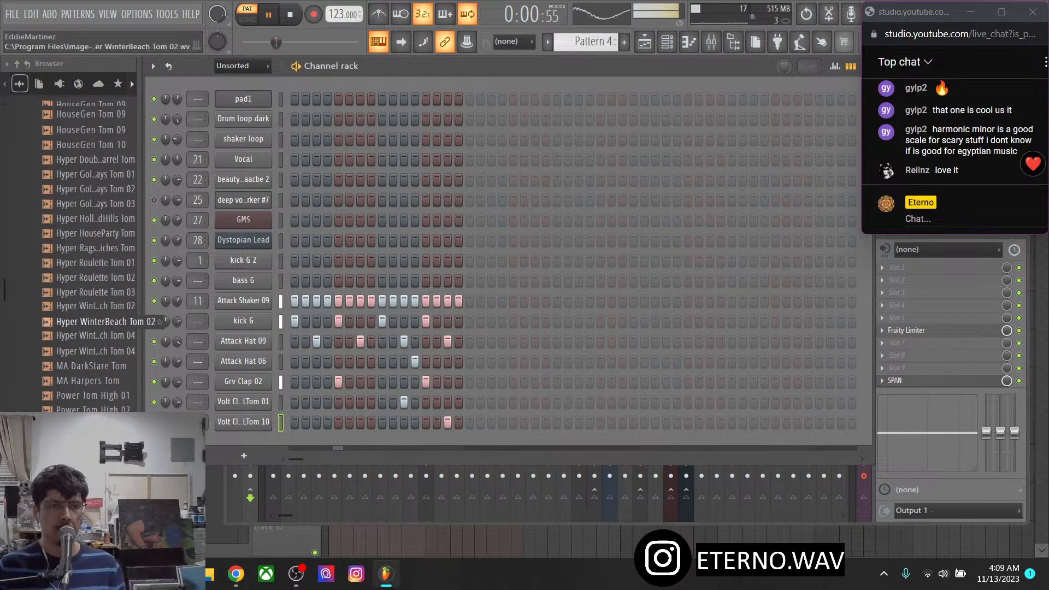
left_click(56, 193)
scroll(65, 207, "up", 4)
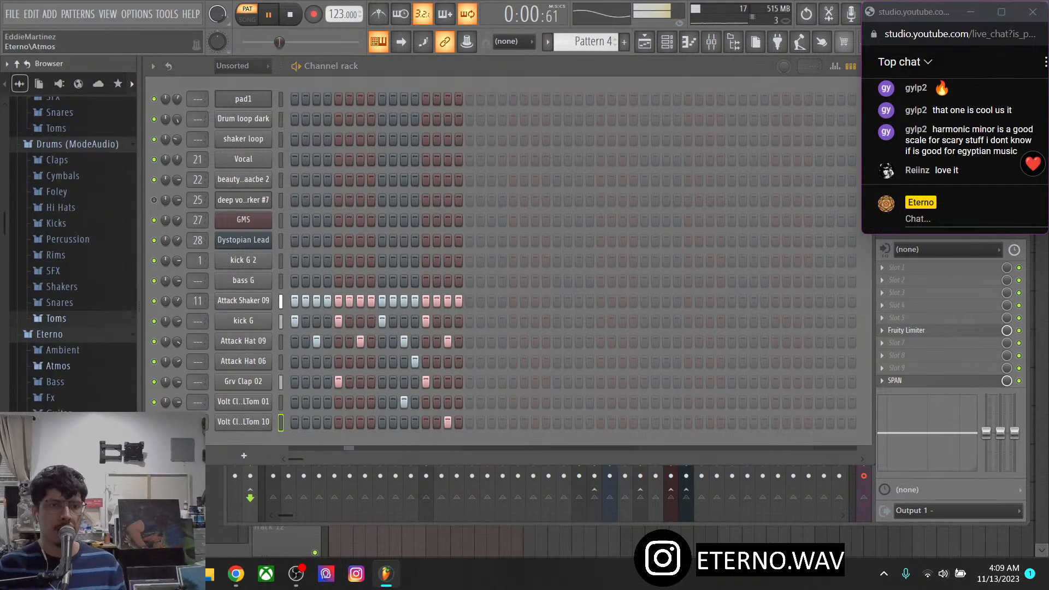
left_click(76, 284)
scroll(71, 262, "down", 2)
scroll(71, 219, "up", 2)
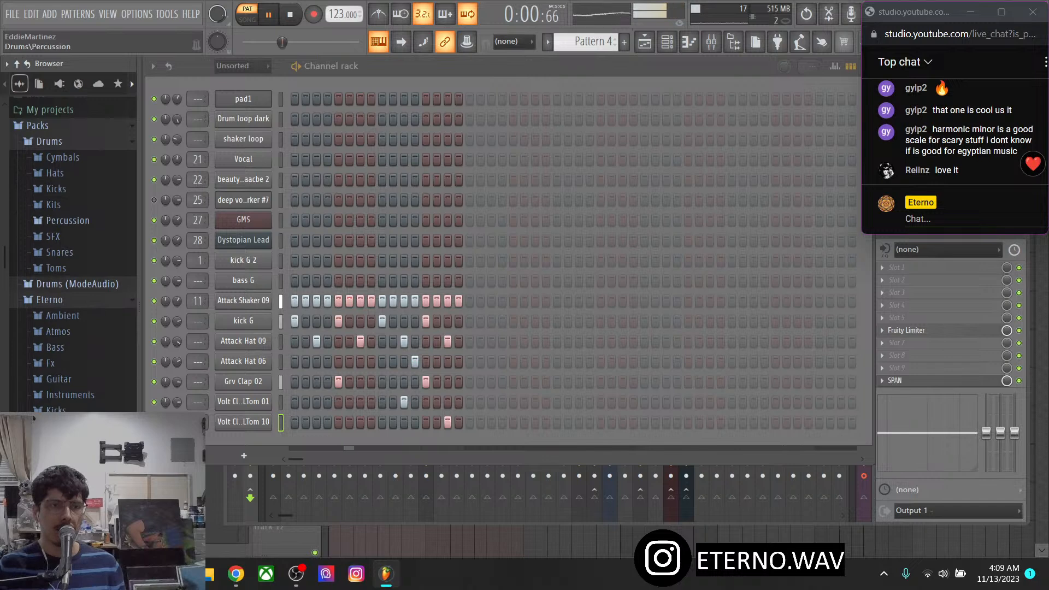
left_click(55, 142)
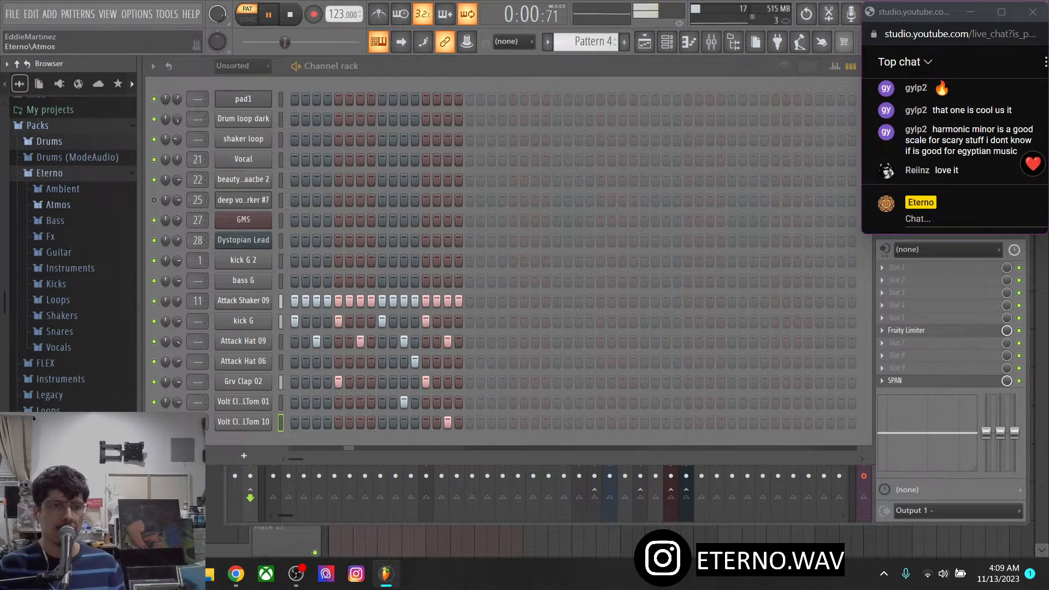
left_click(62, 189)
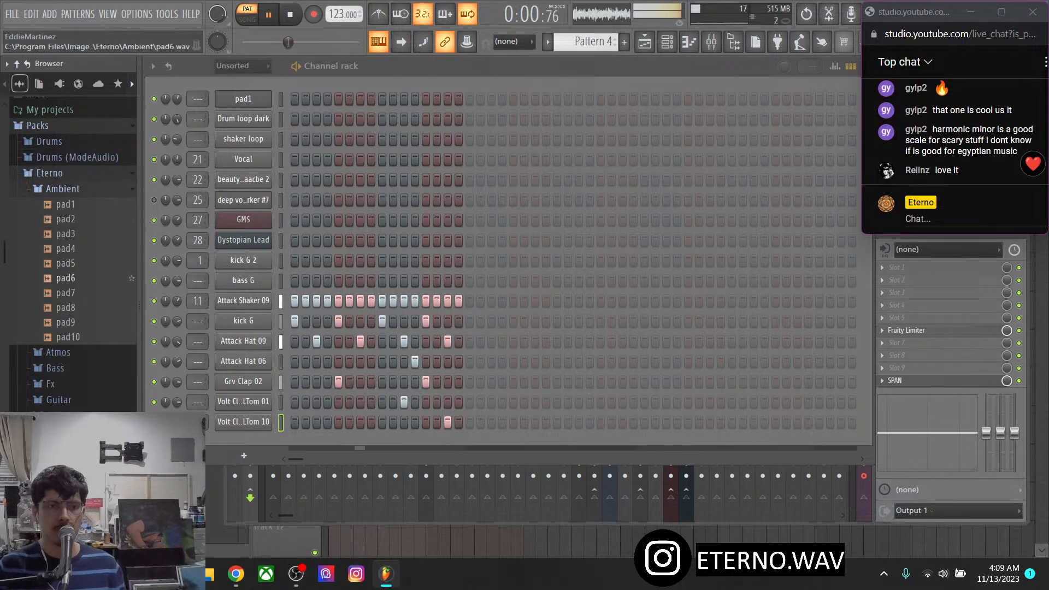
Add pad8 from the Ambient folder with a hit on step 1, and check its sampler settings
left_click_drag(71, 308, 241, 462)
left_click(294, 442)
right_click(243, 443)
left_click(299, 458)
left_click(243, 442)
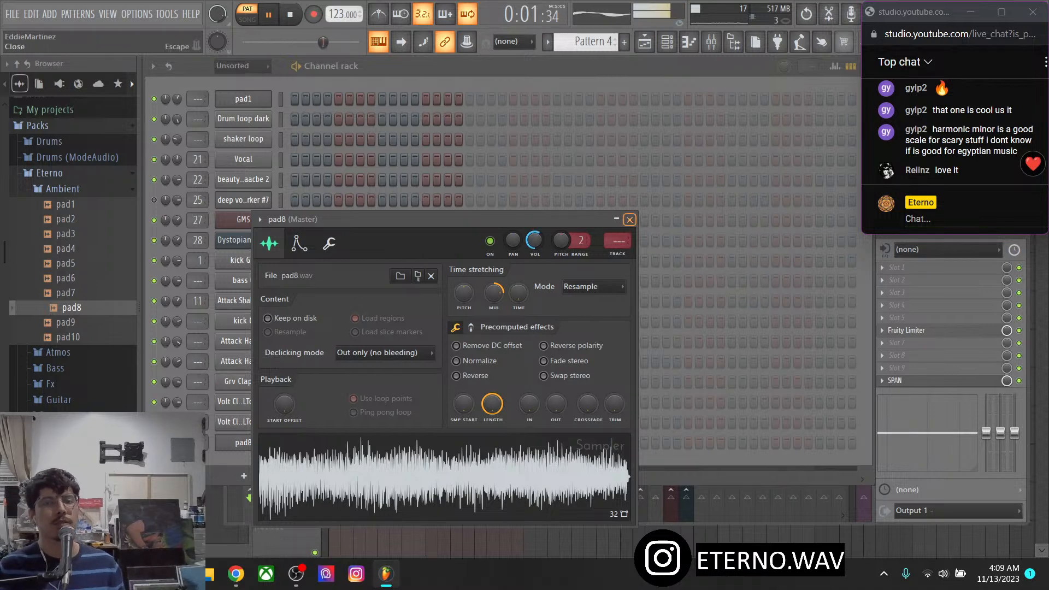
left_click(629, 219)
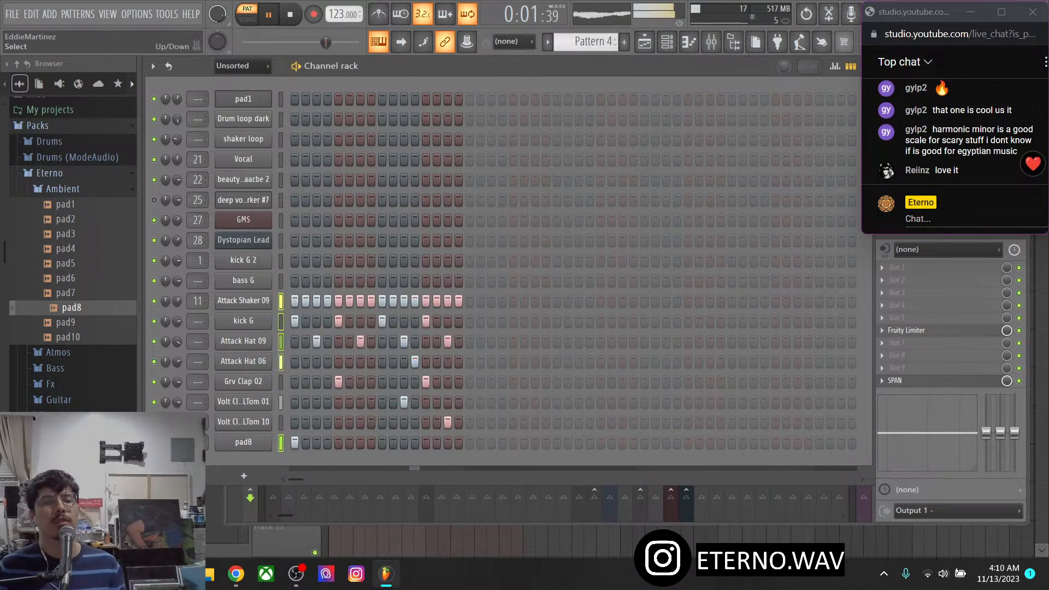
Route the channels from Attack Shaker 09 through pad8 to separate mixer tracks starting from insert 31
left_click(711, 42)
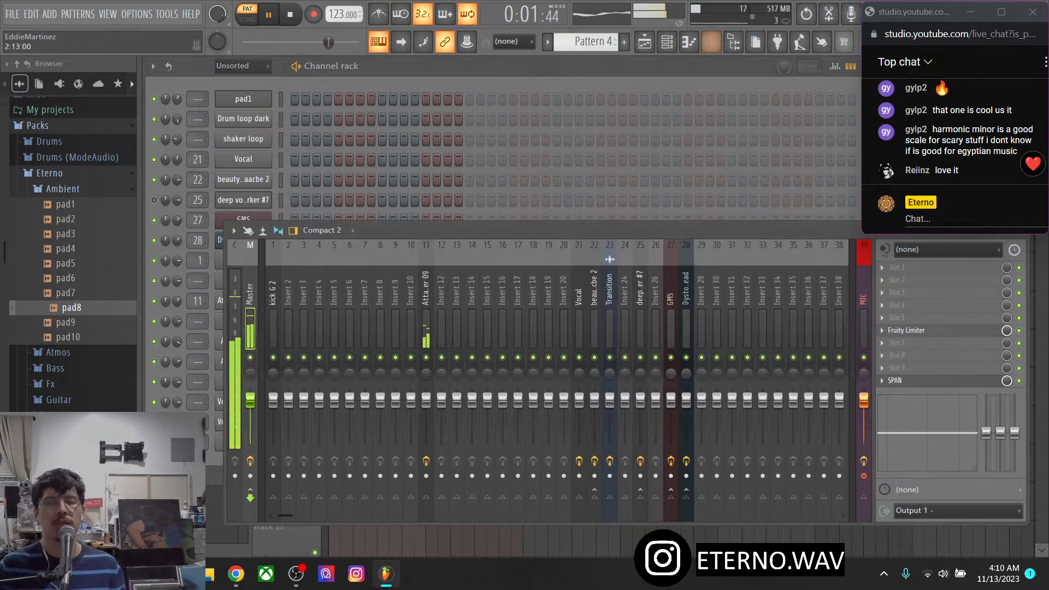
right_click(594, 289)
mouse_move(640, 319)
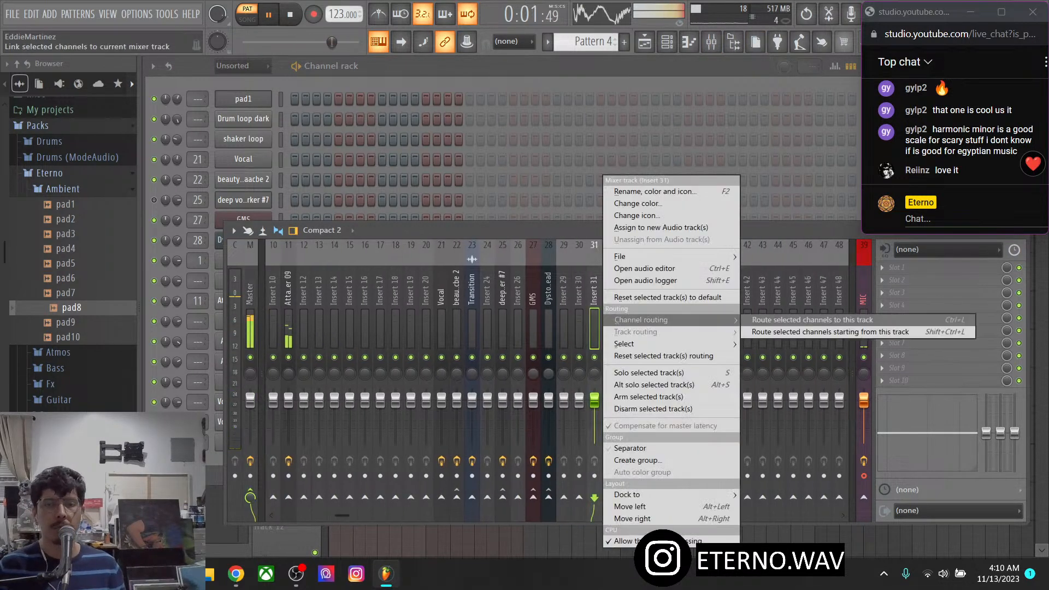
left_click(792, 332)
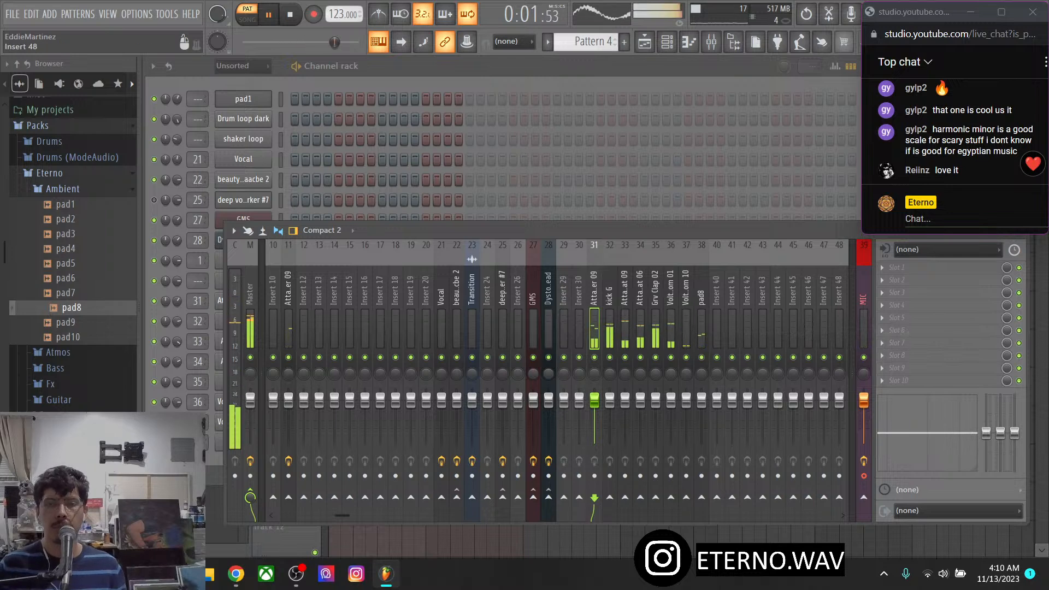
Sidechain Attack Shaker 09 to the pad8 track, and load Fruity Limiter with the Sidechain preset in pad8's effect slot 6
right_click(701, 497)
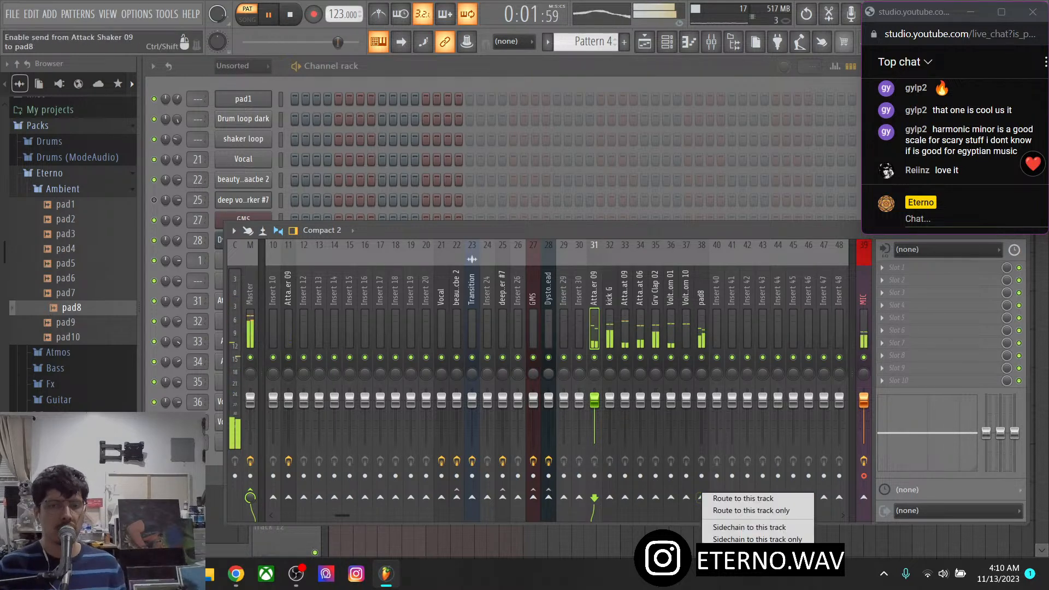
left_click(732, 527)
left_click(702, 308)
left_click(882, 330)
left_click(819, 453)
left_click(579, 167)
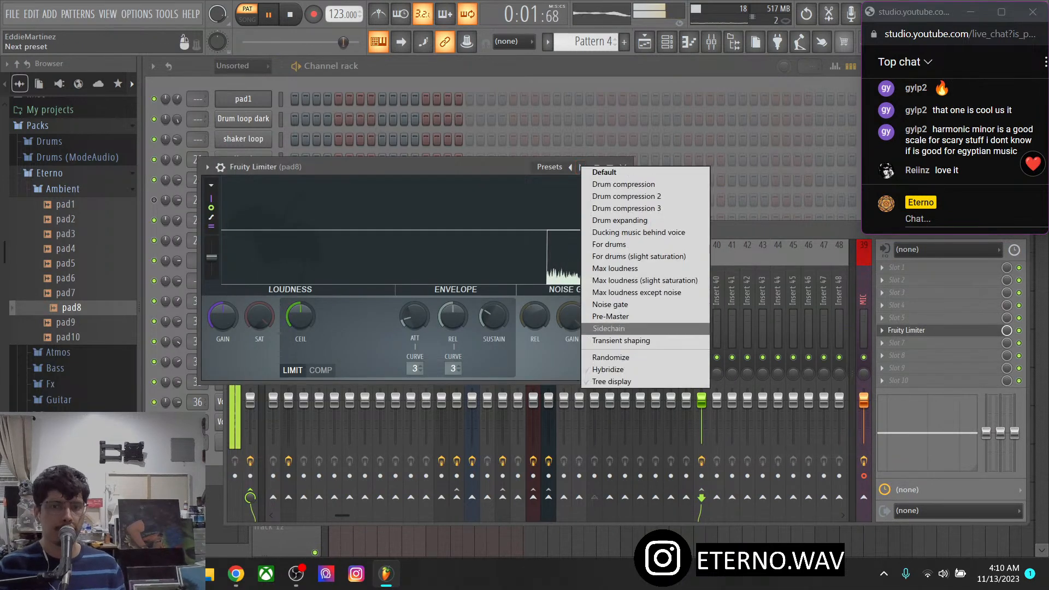
left_click(617, 322)
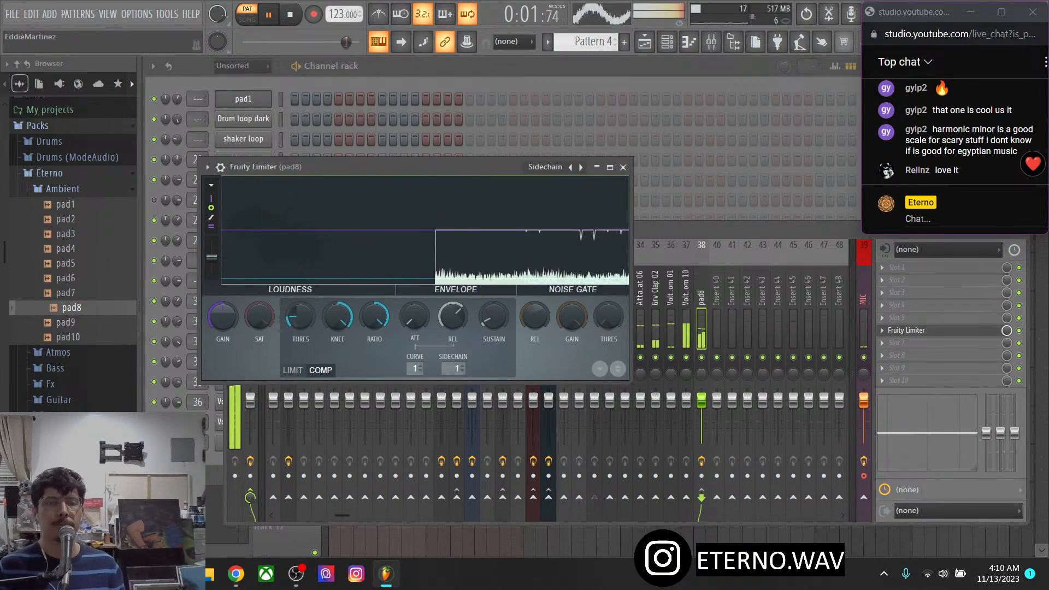
Sidechain the kick G mixer track to pad8 and remove Attack Shaker 09's sidechain send to it
left_click(701, 295)
left_click(610, 298)
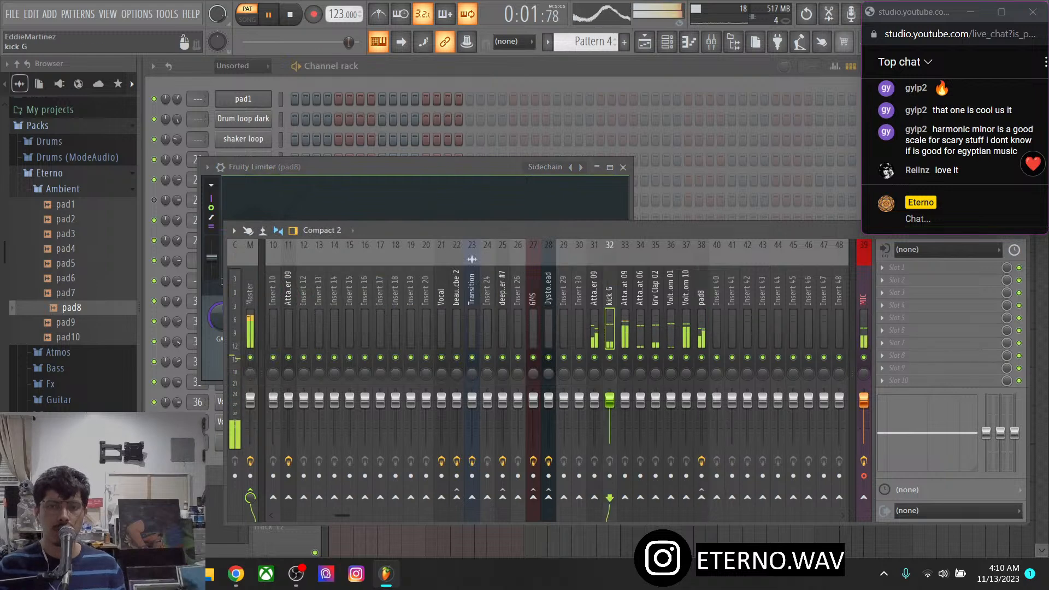
right_click(701, 497)
left_click(732, 530)
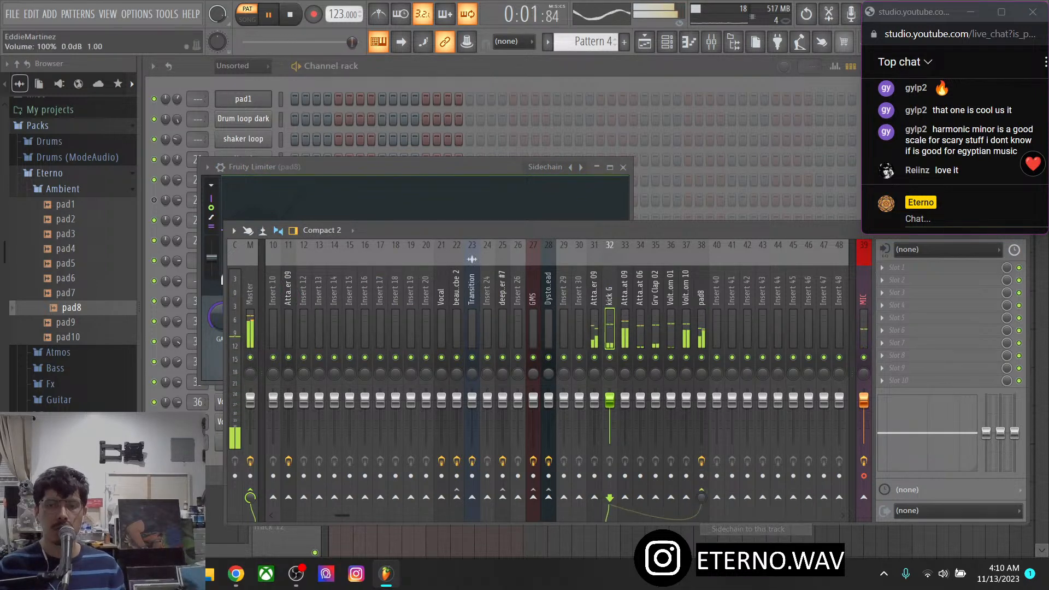
left_click(594, 306)
left_click(701, 492)
Check the kick's ducking of pad8 in its Fruity Limiter, close it, and return to the channel rack
left_click(701, 306)
left_click(906, 331)
left_click(906, 330)
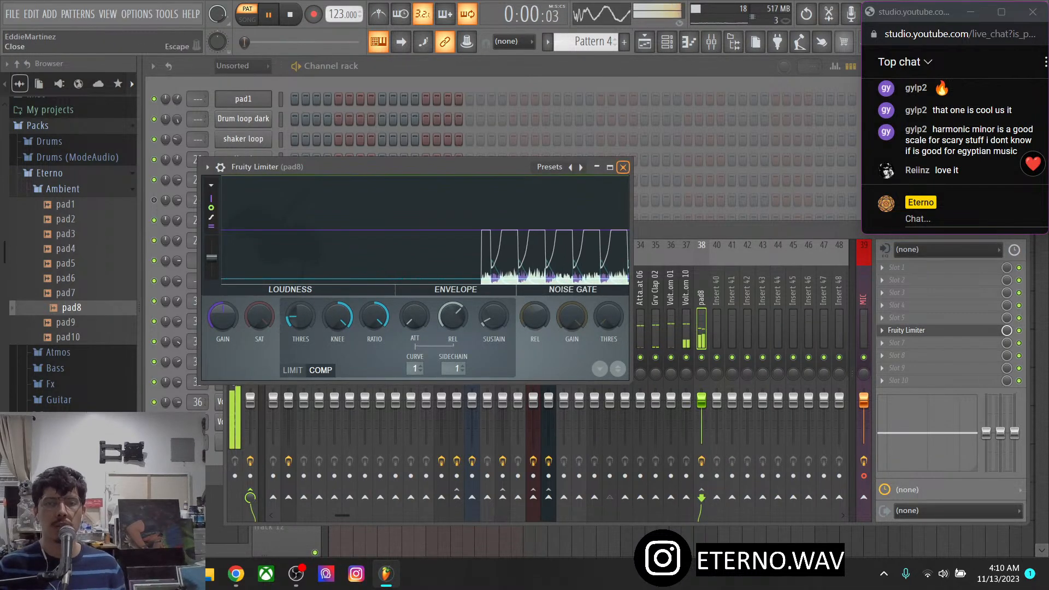
left_click(622, 167)
left_click(415, 66)
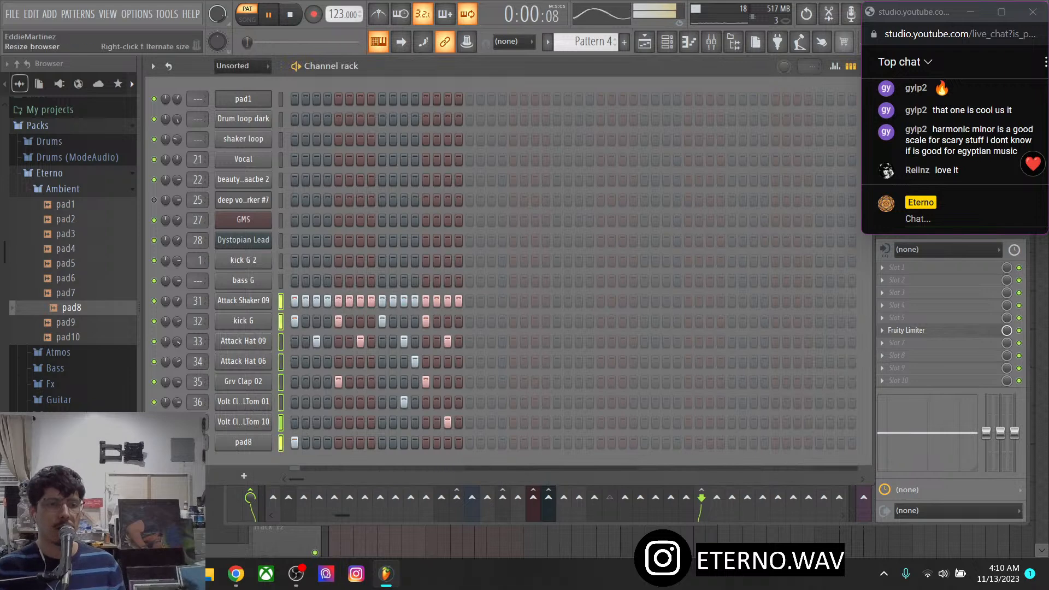
Audition bass loop, bass G and bass D from the Eterno Bass folder, and add bass D with a hit on step 1
left_click(63, 189)
left_click(54, 220)
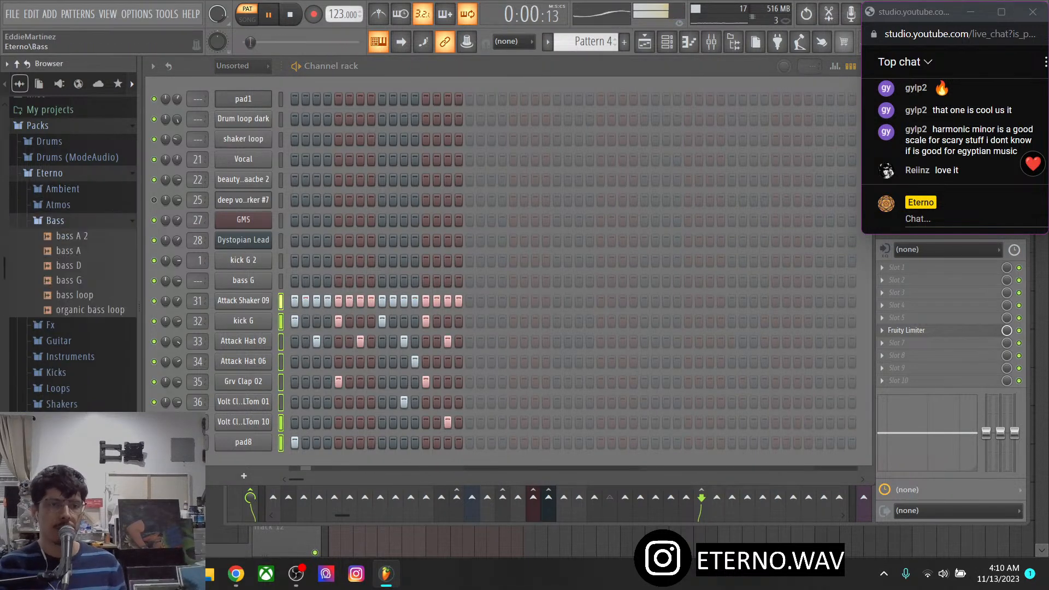
left_click(75, 294)
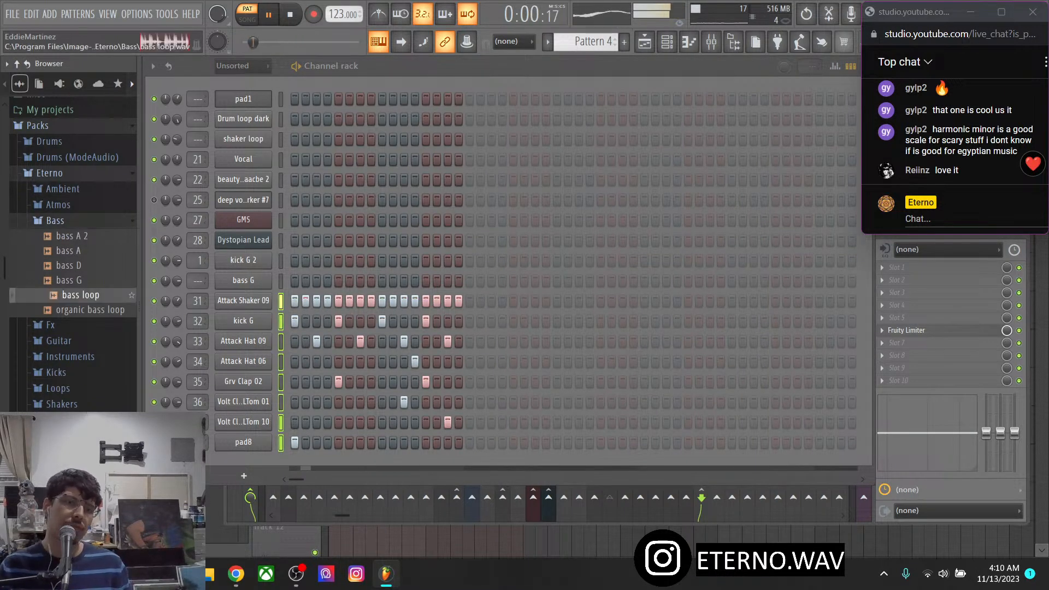
left_click(69, 280)
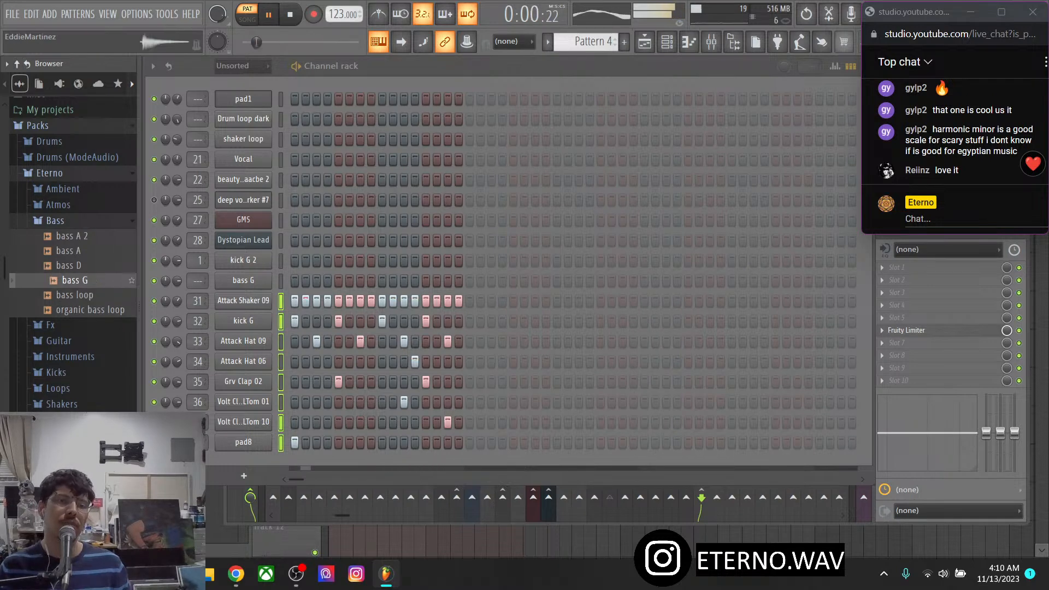
left_click(74, 266)
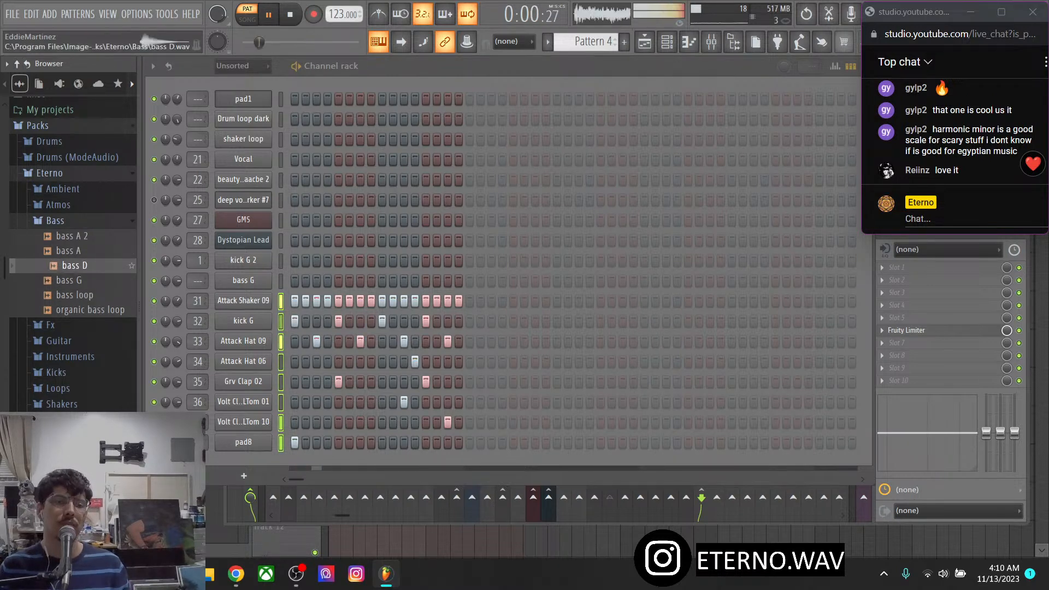
left_click_drag(74, 266, 273, 480)
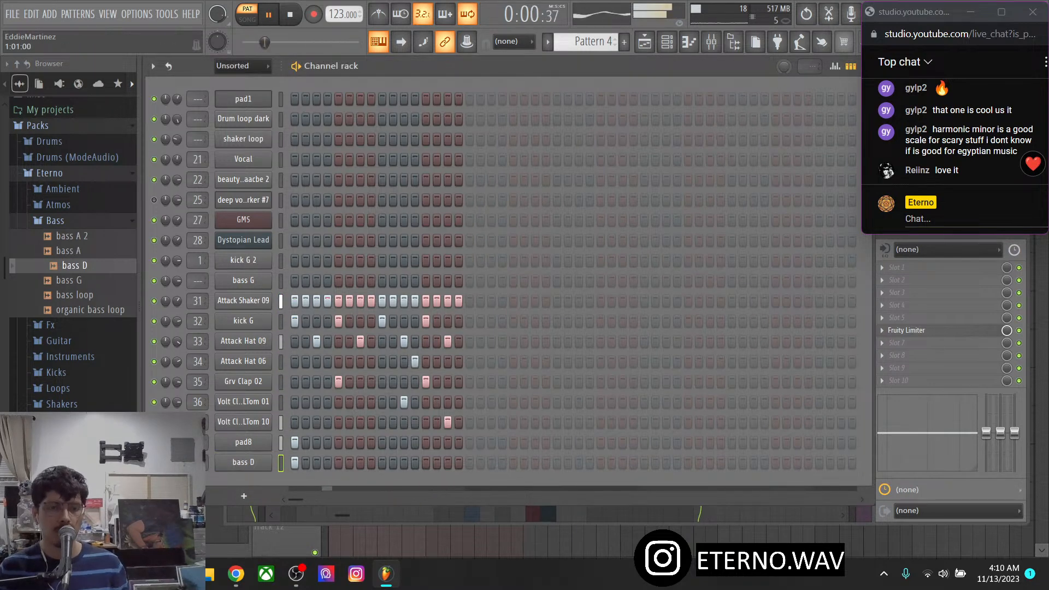
Set bass D's cut group to 9, cut by 9, and add another bass D hit on step 9
left_click(243, 463)
left_click(347, 261)
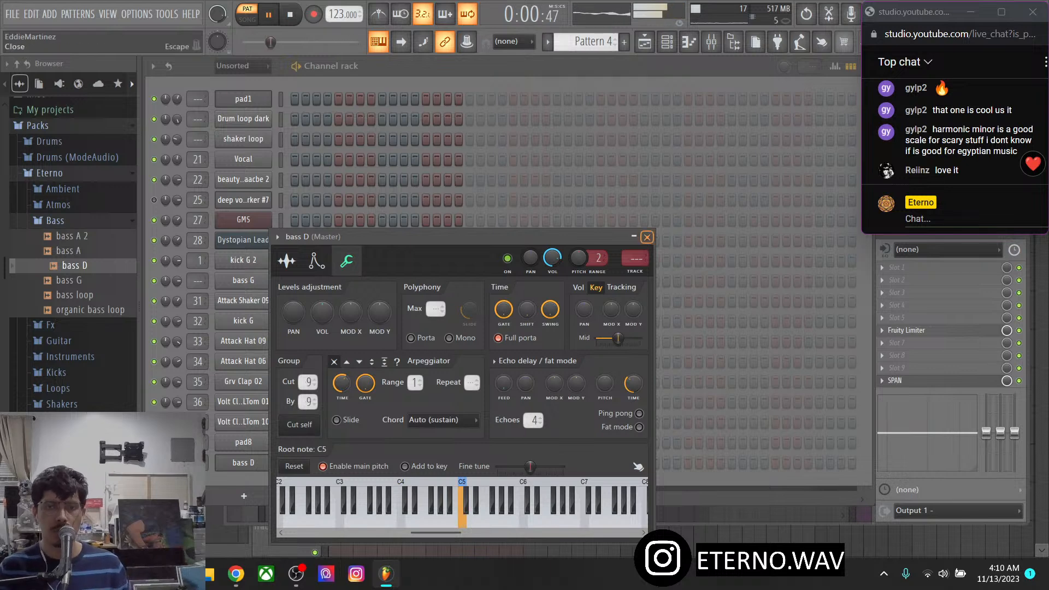
left_click(647, 237)
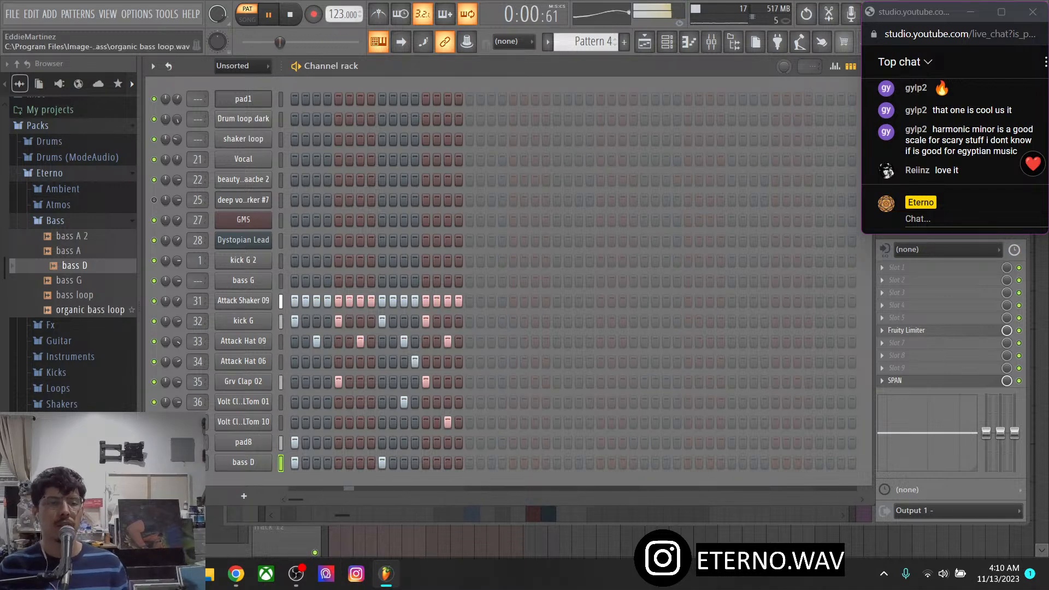
Add bass A from the Eterno Bass folder as a new channel and record a single A#4 note on it
left_click(73, 250)
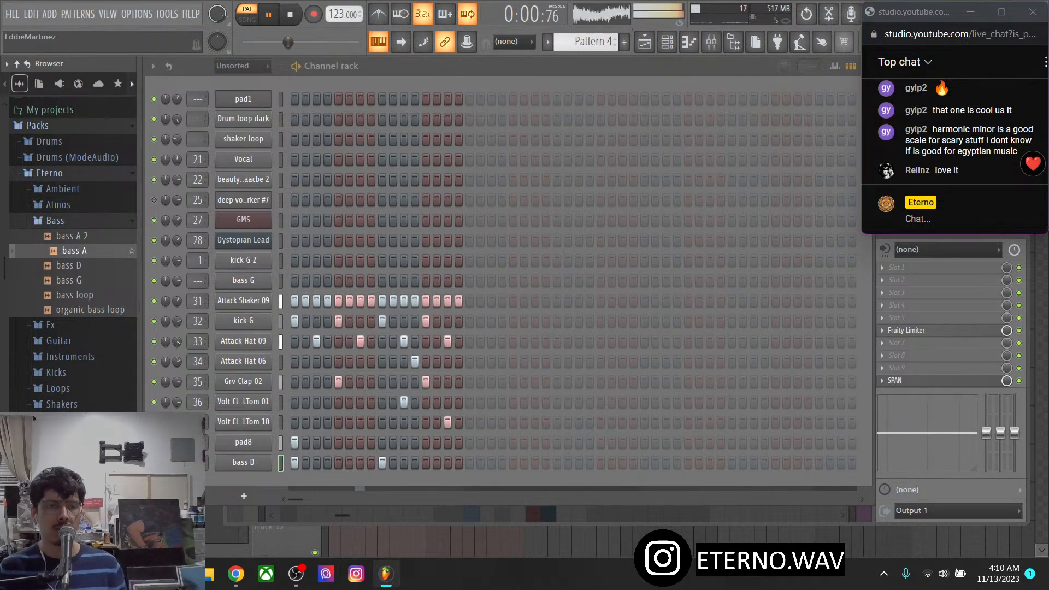
left_click_drag(74, 251, 242, 502)
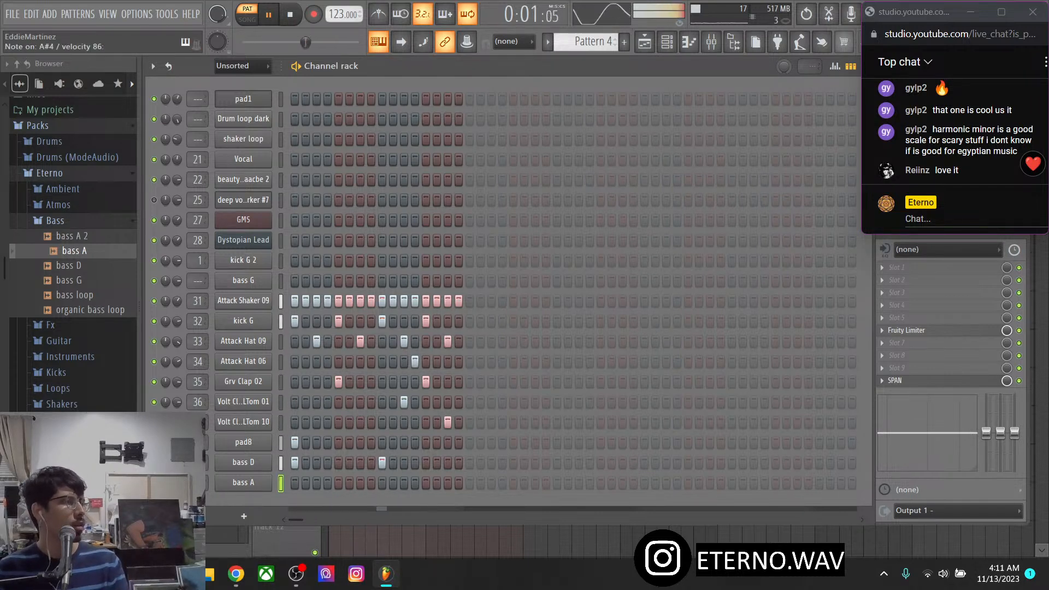
left_click(313, 14)
key("q")
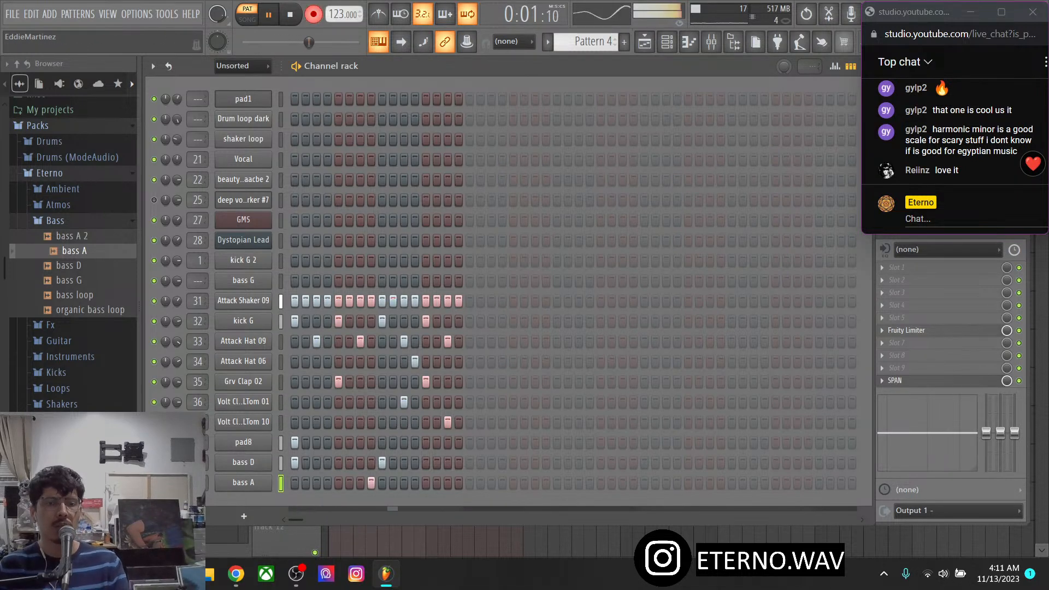
left_click(314, 14)
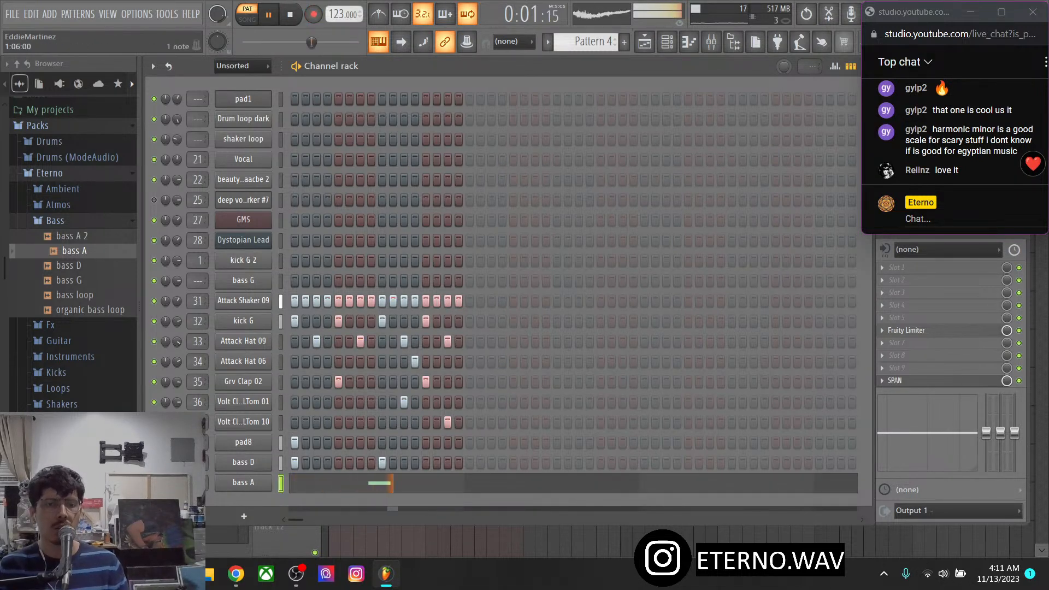
Show note fine pitch in bass A's piano roll, transpose its note down to G#4, and close the piano roll
left_click(365, 483)
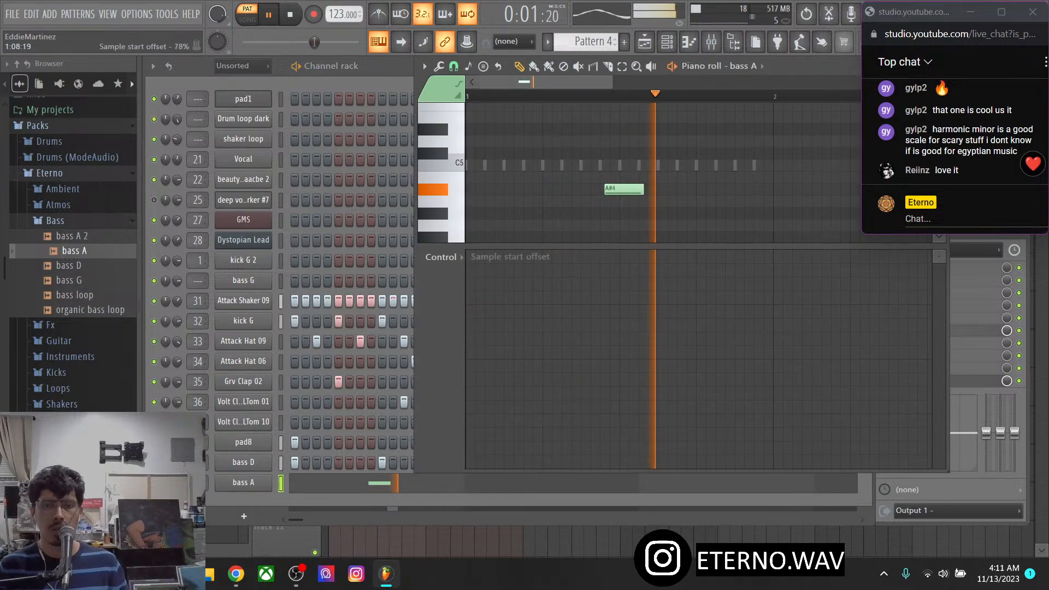
left_click(441, 257)
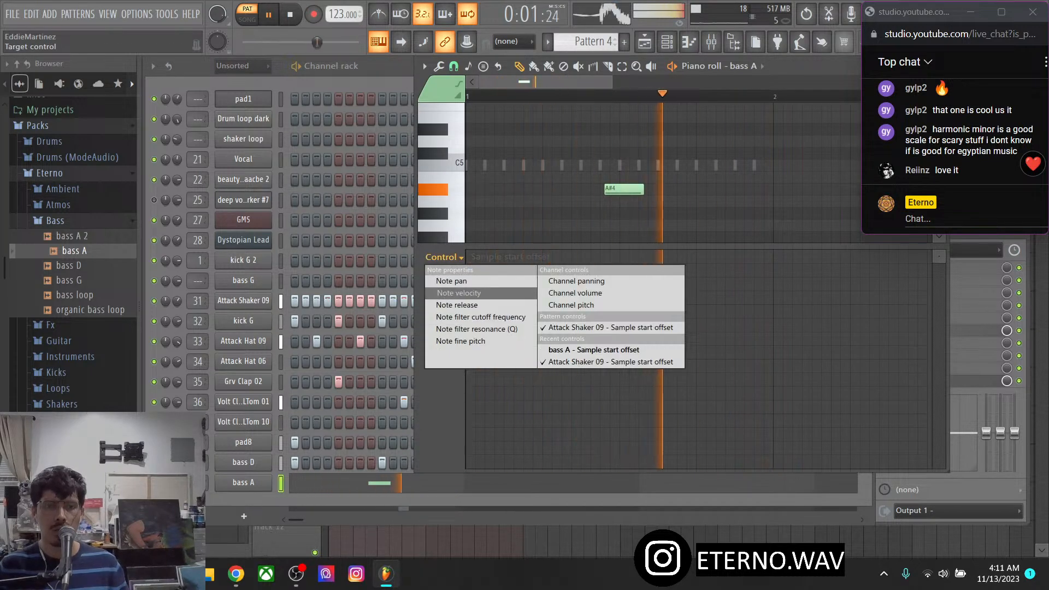
left_click(458, 293)
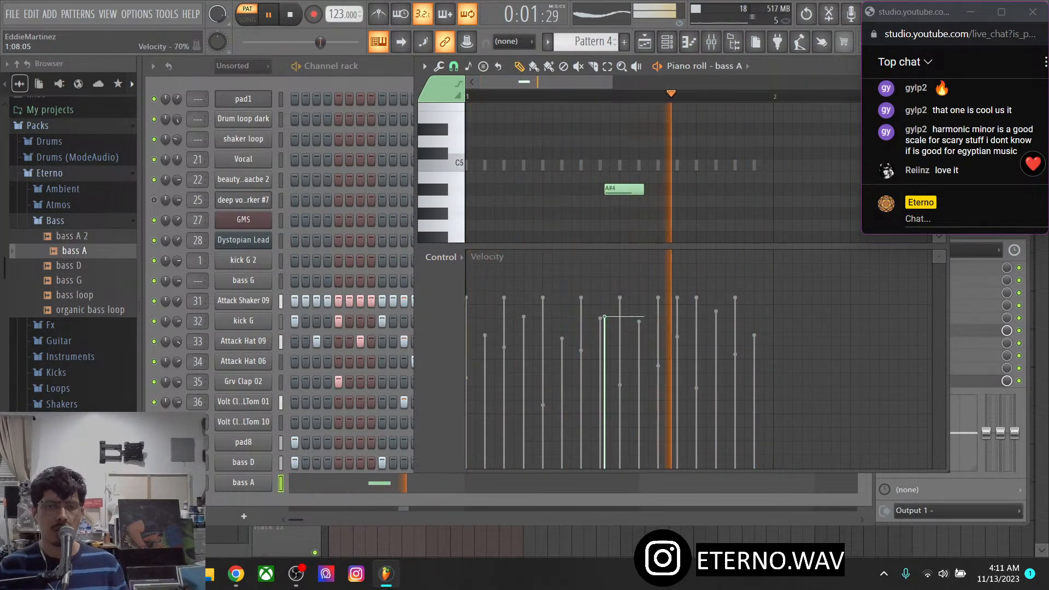
left_click(441, 257)
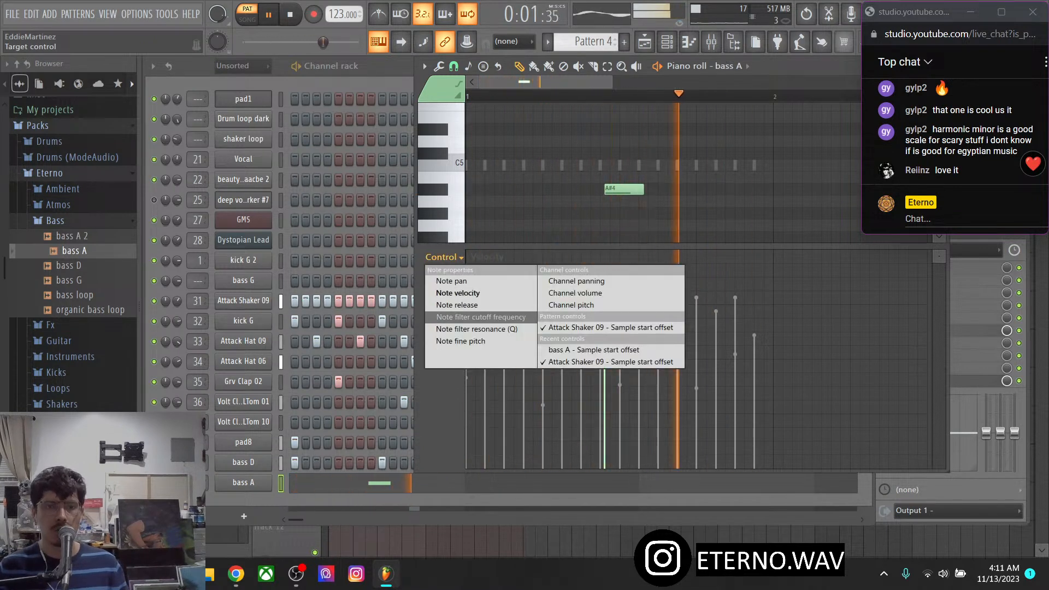
left_click(461, 341)
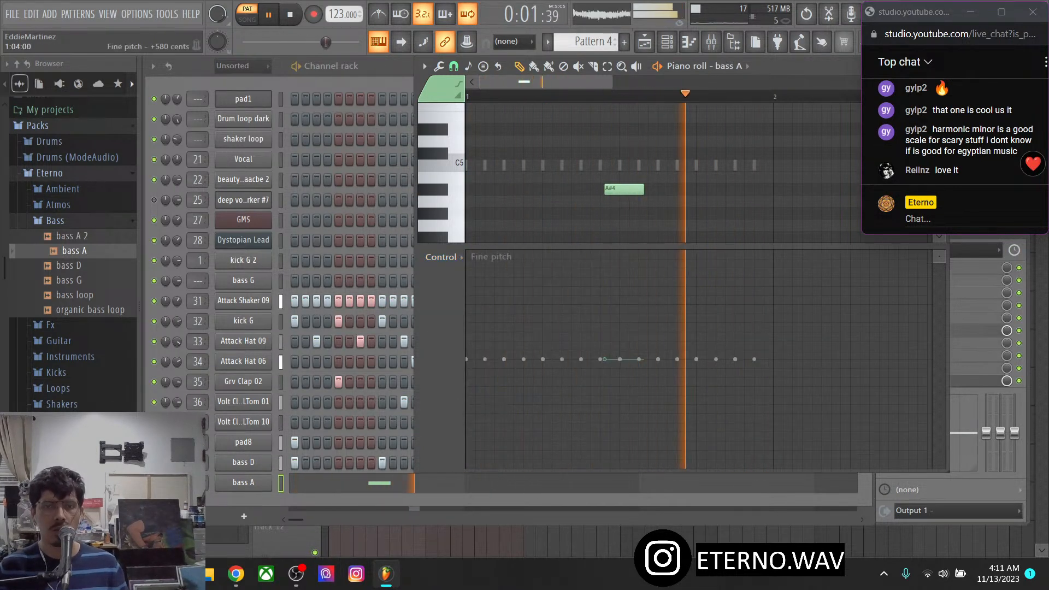
key("Down")
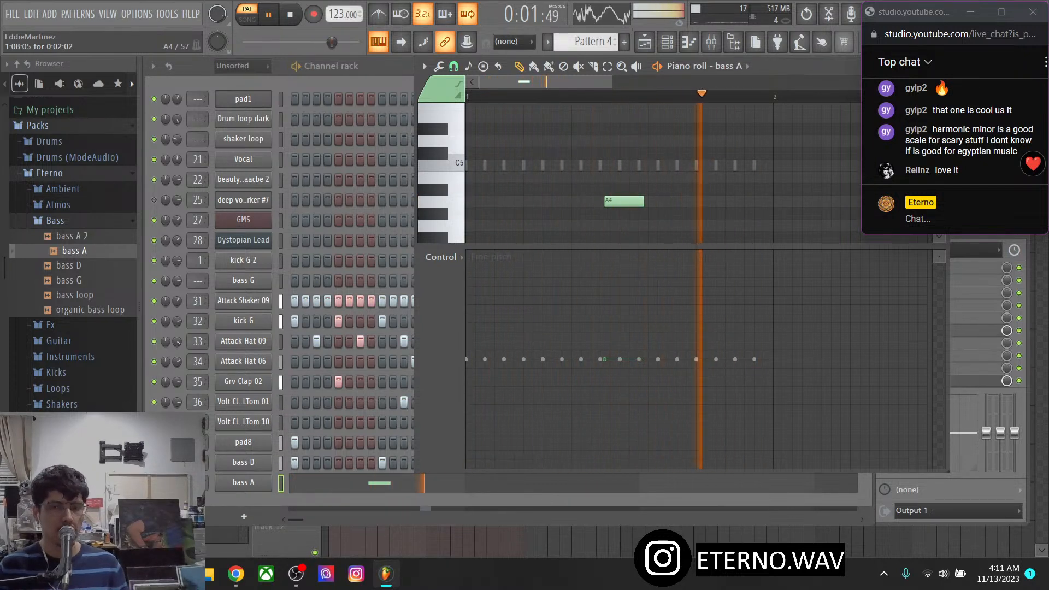
key("Down")
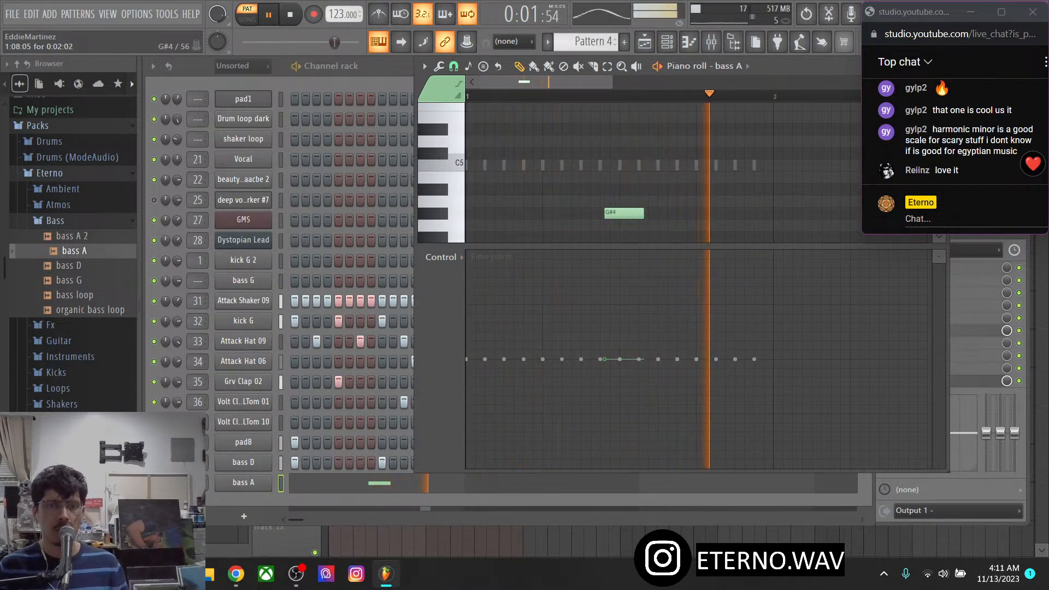
scroll(620, 164, "down", 2)
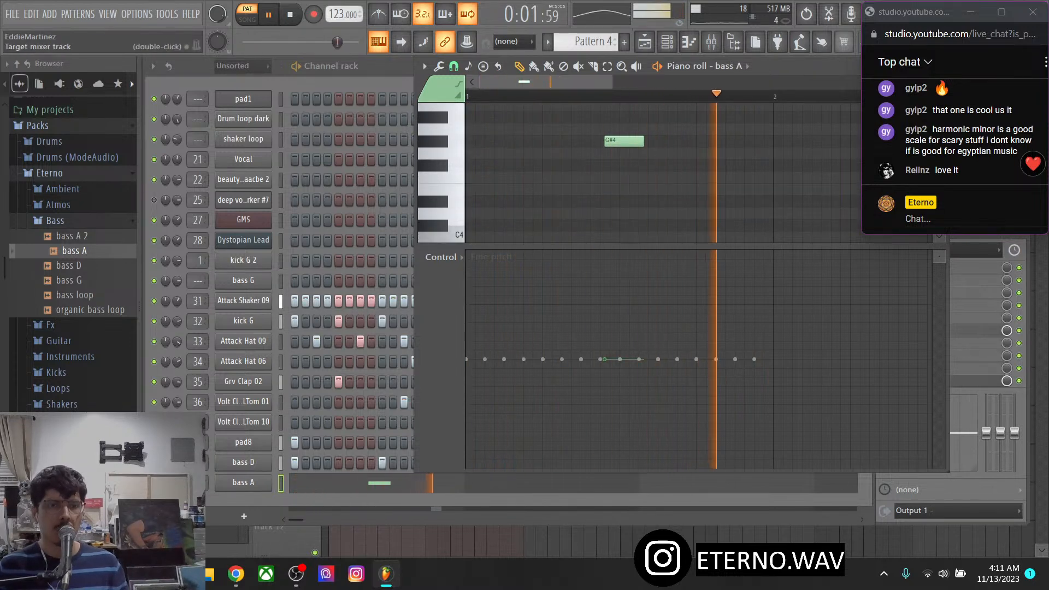
left_click(371, 66)
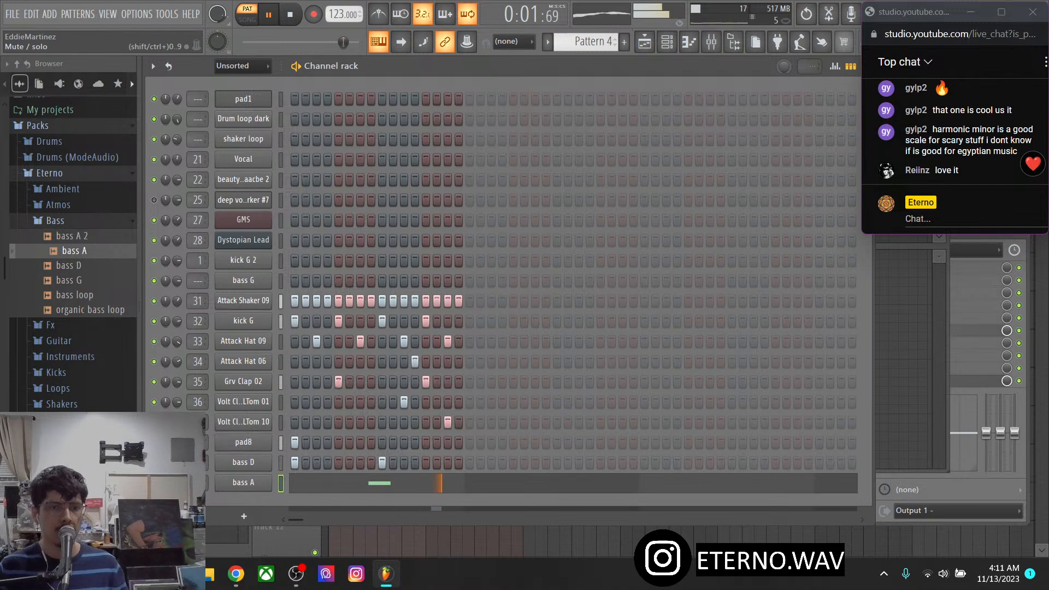
Lower Attack Shaker 09's channel volume to 29% and mute the kick G channel
left_click_drag(177, 301, 177, 315)
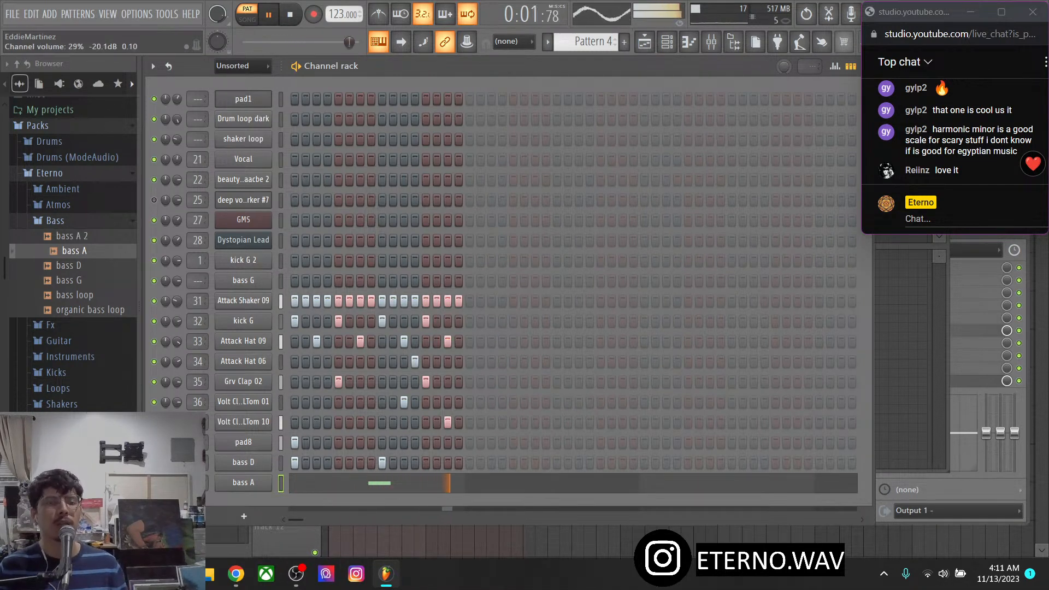
left_click(154, 321)
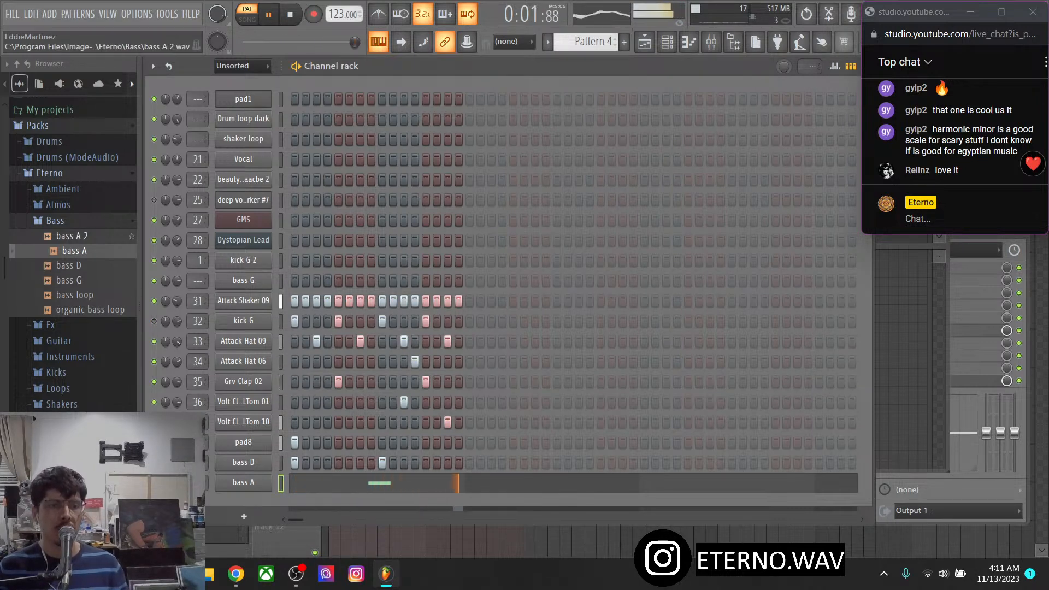
Add the Direct Wave Vocal preset from the Eterno Instruments folder as a channel and move its plugin window higher
left_click(55, 220)
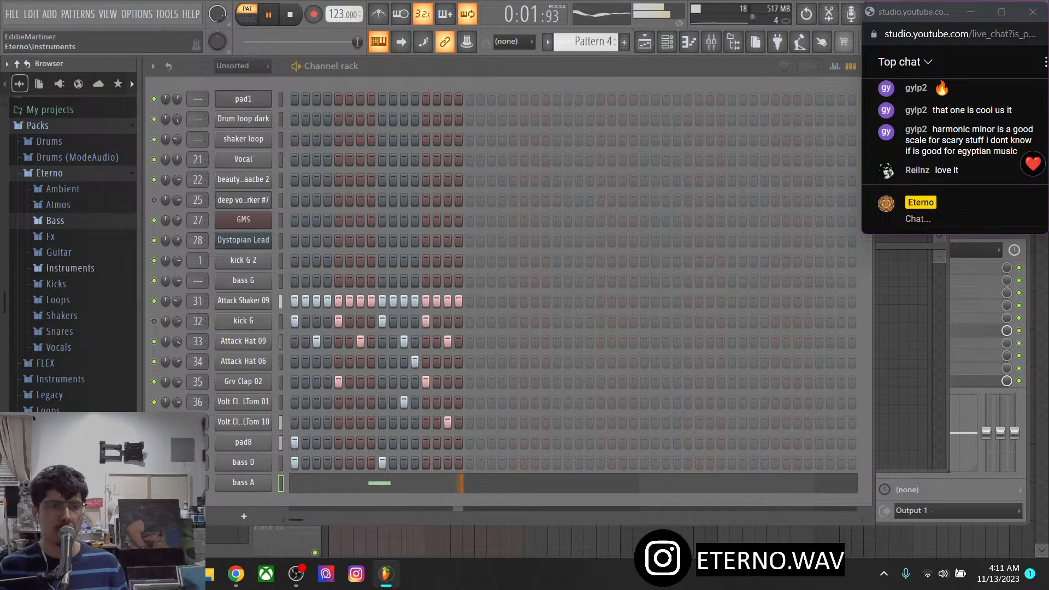
left_click(70, 268)
left_click_drag(76, 299, 240, 527)
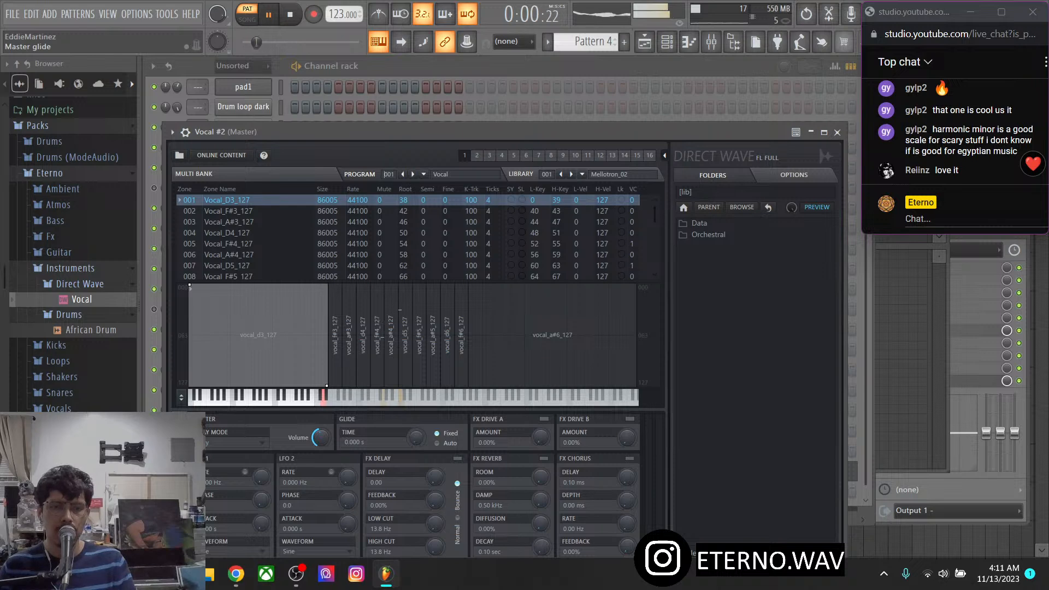
left_click_drag(437, 132, 446, 75)
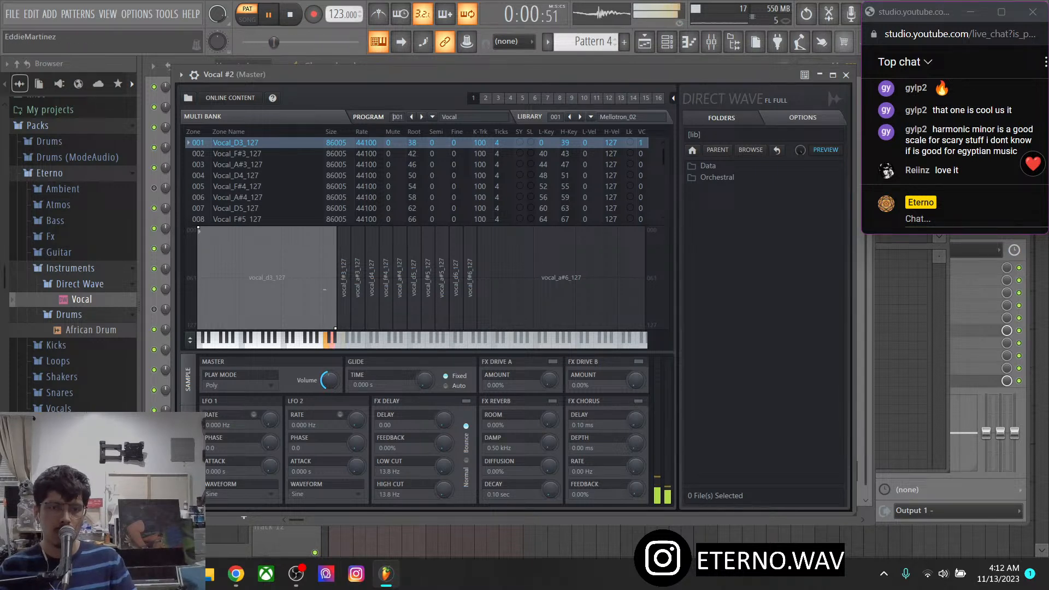
Turn on the Vocal's master FX Reverb with room at 44.08% and raise the zone's reverb send
left_click(552, 401)
left_click_drag(549, 420, 548, 416)
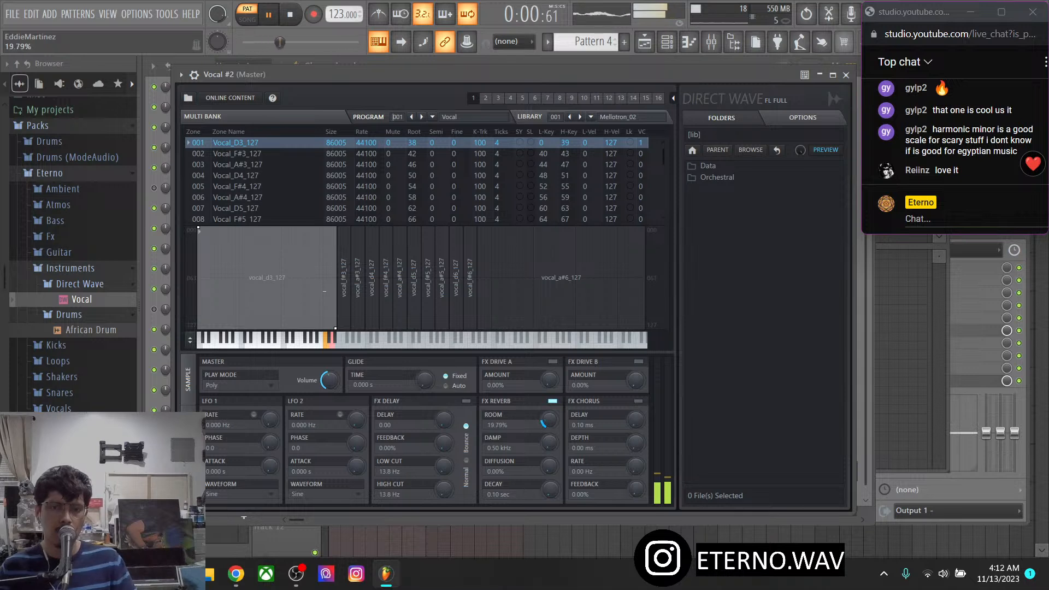
left_click_drag(549, 419, 549, 399)
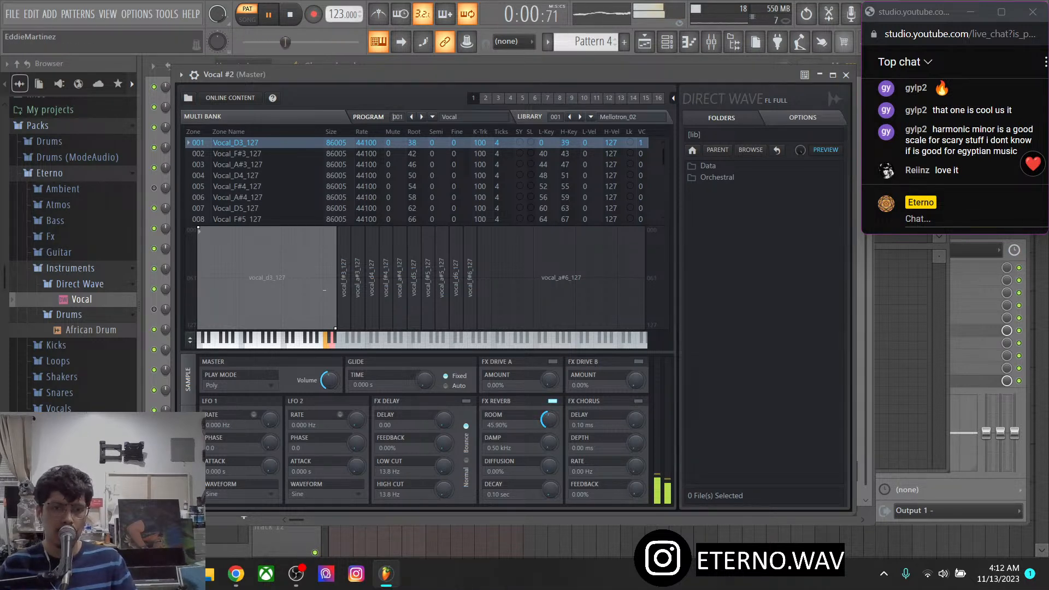
left_click(188, 431)
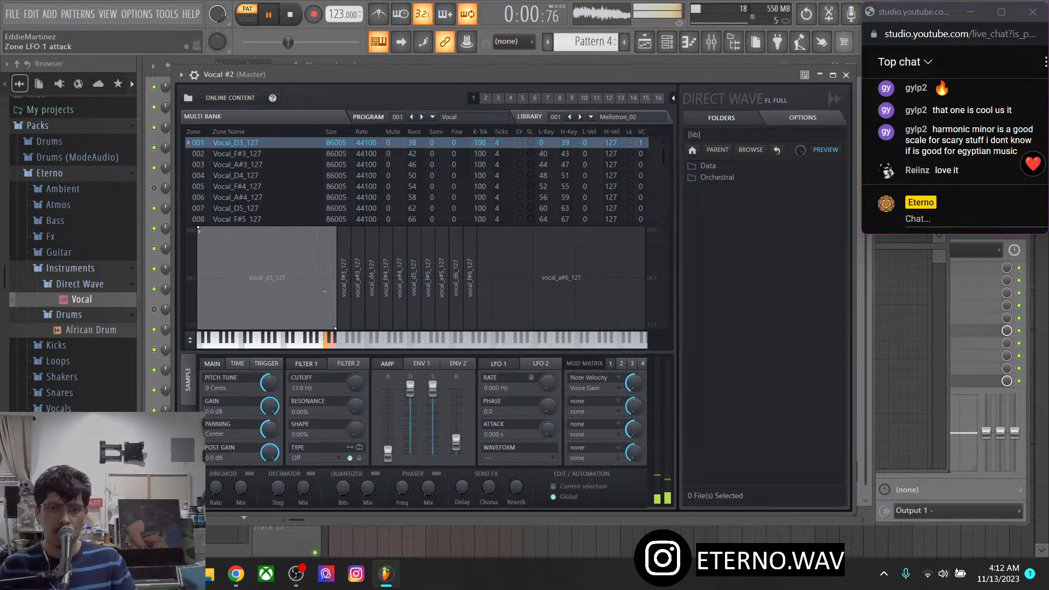
left_click(188, 482)
left_click(188, 430)
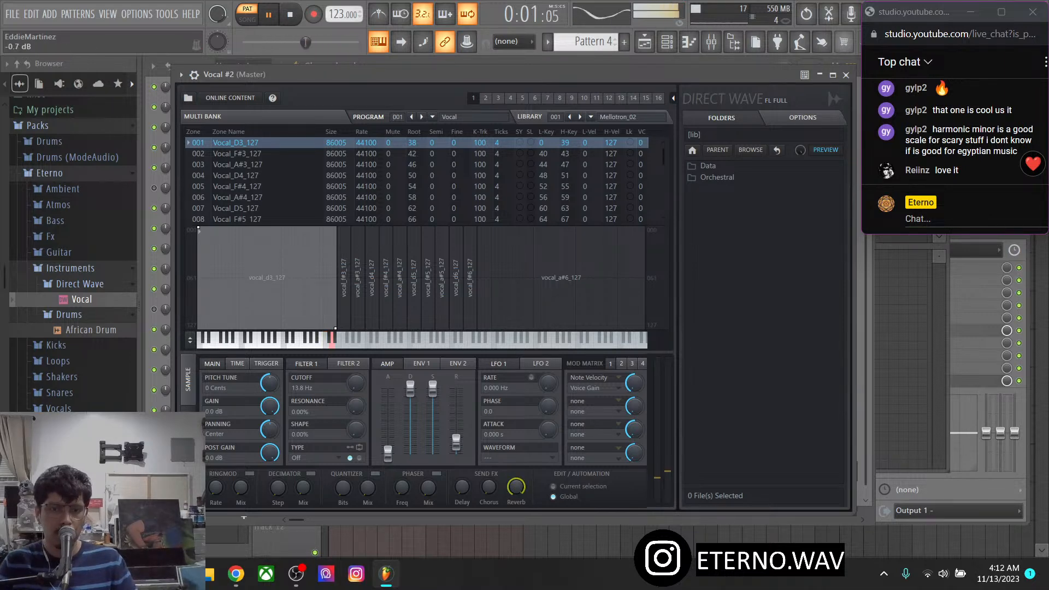
left_click(188, 483)
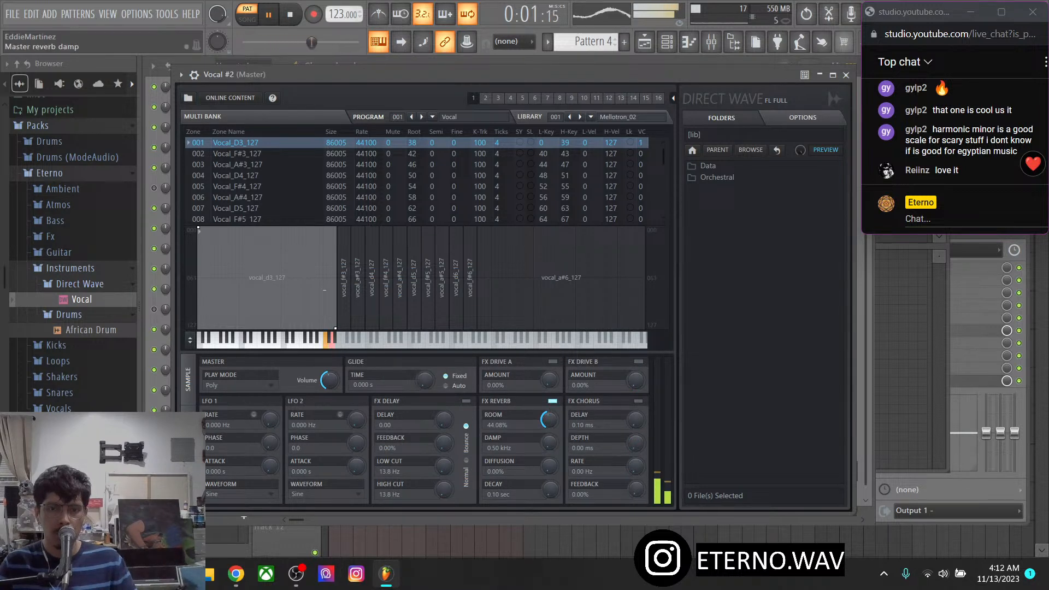
Set the Vocal's reverb to room 6.64%, damp 3.15 kHz, diffusion 26.30% and decay 10.35 sec
left_click_drag(549, 489, 549, 434)
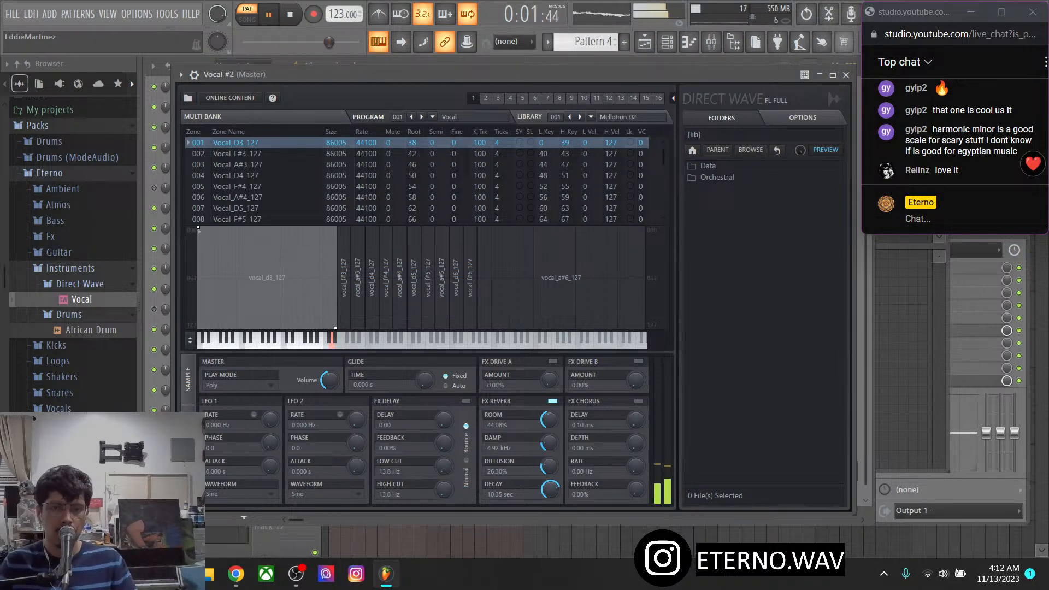
left_click_drag(549, 442, 549, 444)
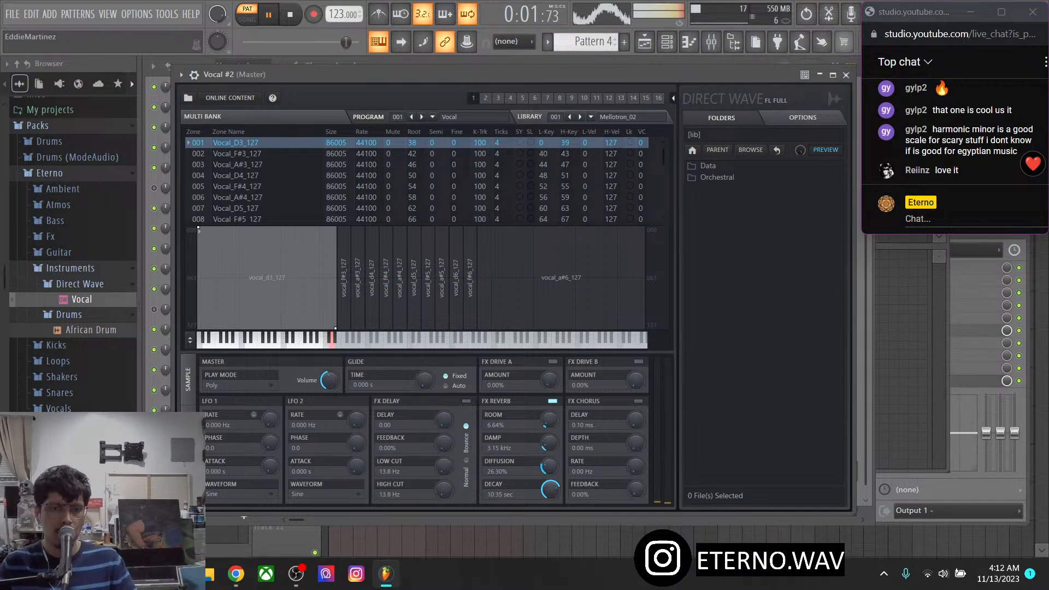
Raise the Vocal zone's delay send and turn on master FX Delay with delay 0.87 and feedback 75.33%
left_click(188, 431)
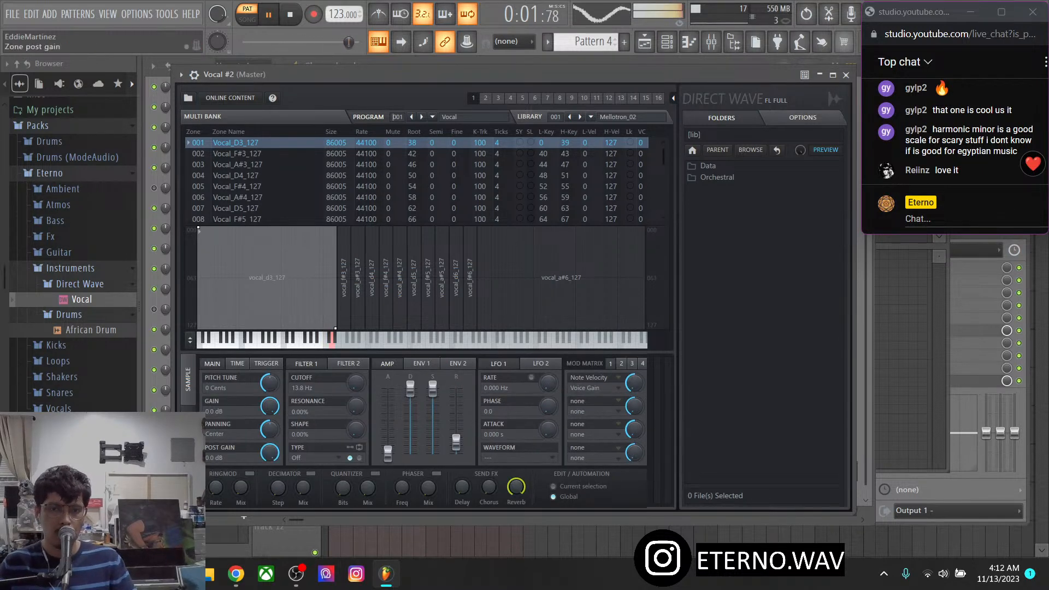
left_click_drag(461, 486, 462, 464)
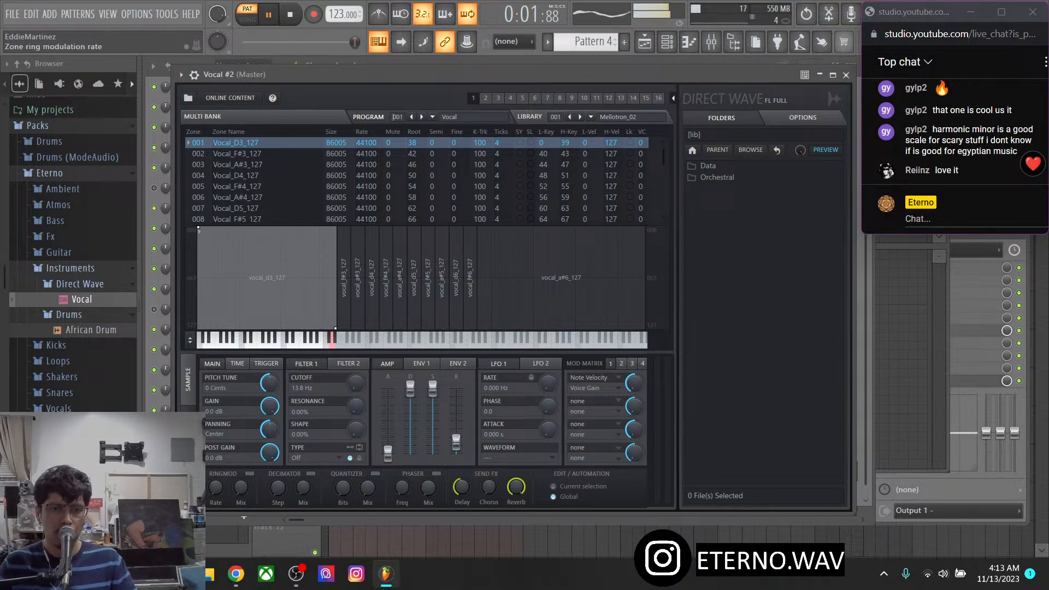
left_click(187, 431)
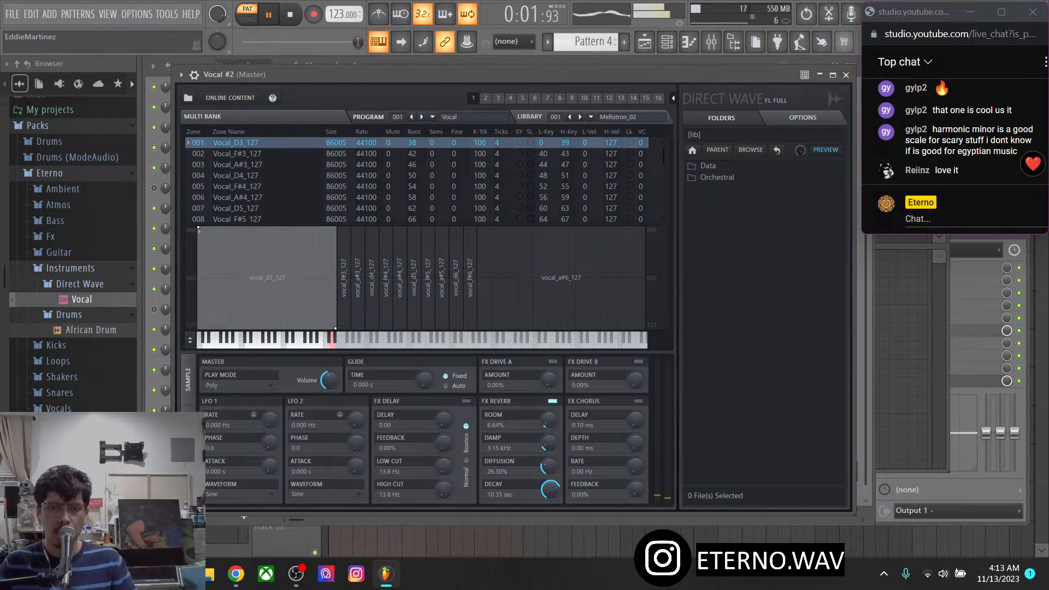
left_click(466, 401)
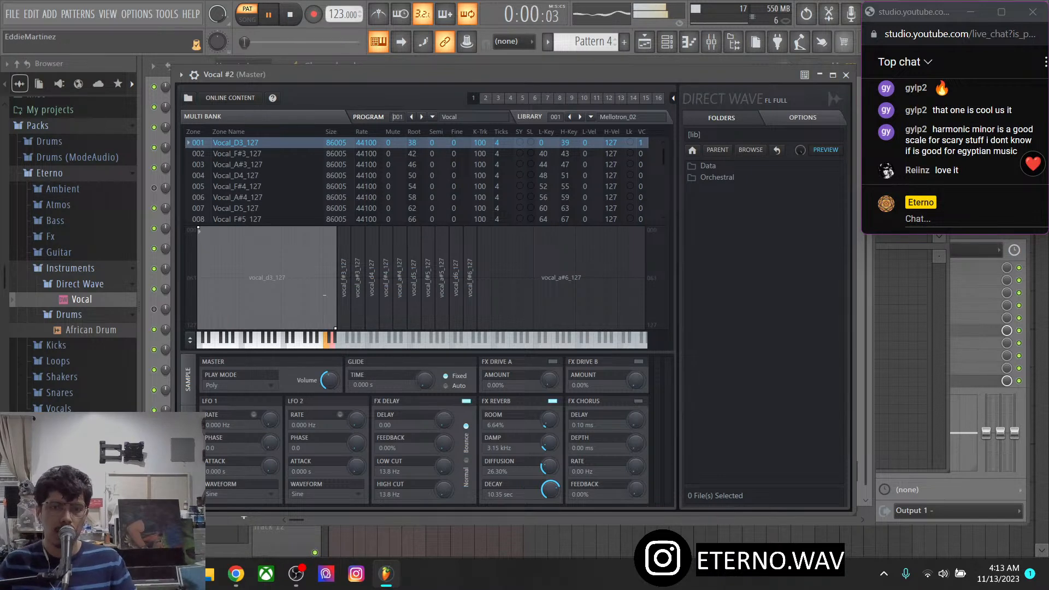
left_click_drag(443, 420, 443, 438)
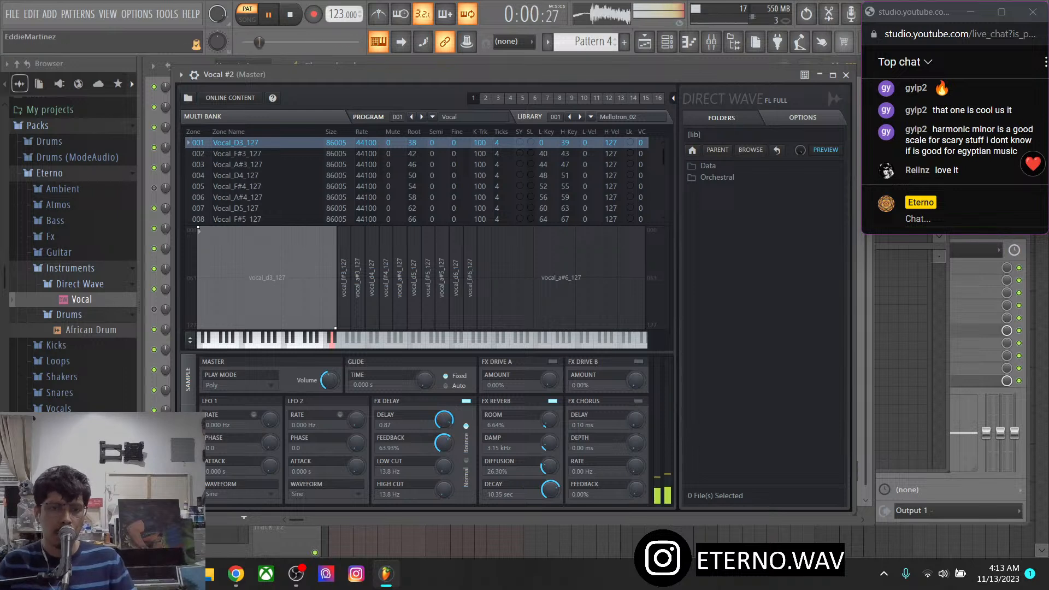
left_click_drag(443, 443, 443, 434)
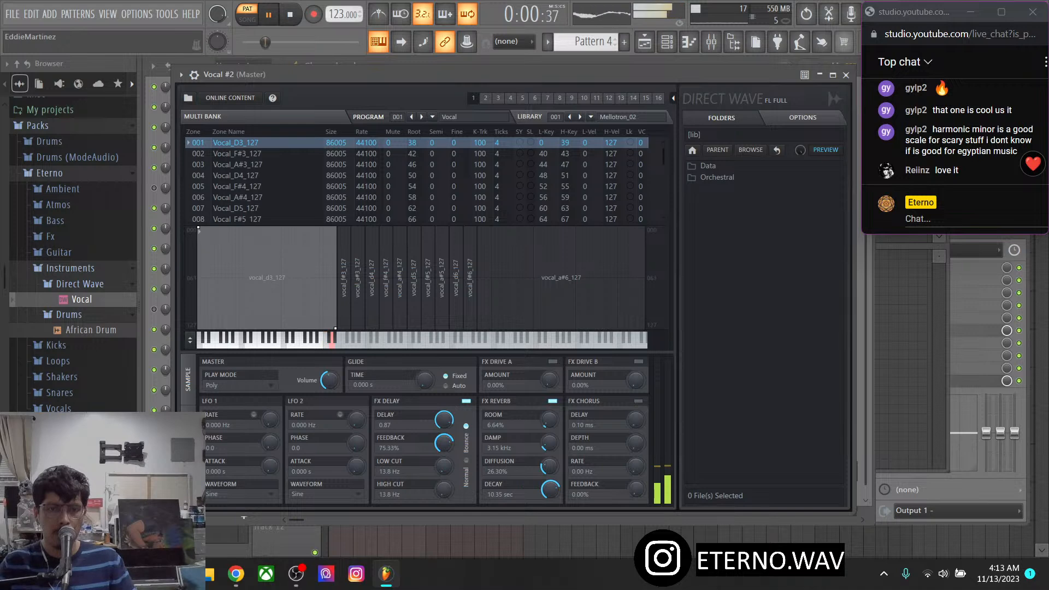
Set the Vocal's Filter 1 to Lowpass with cutoff 5782.2 Hz and shape 59.31%
left_click(188, 379)
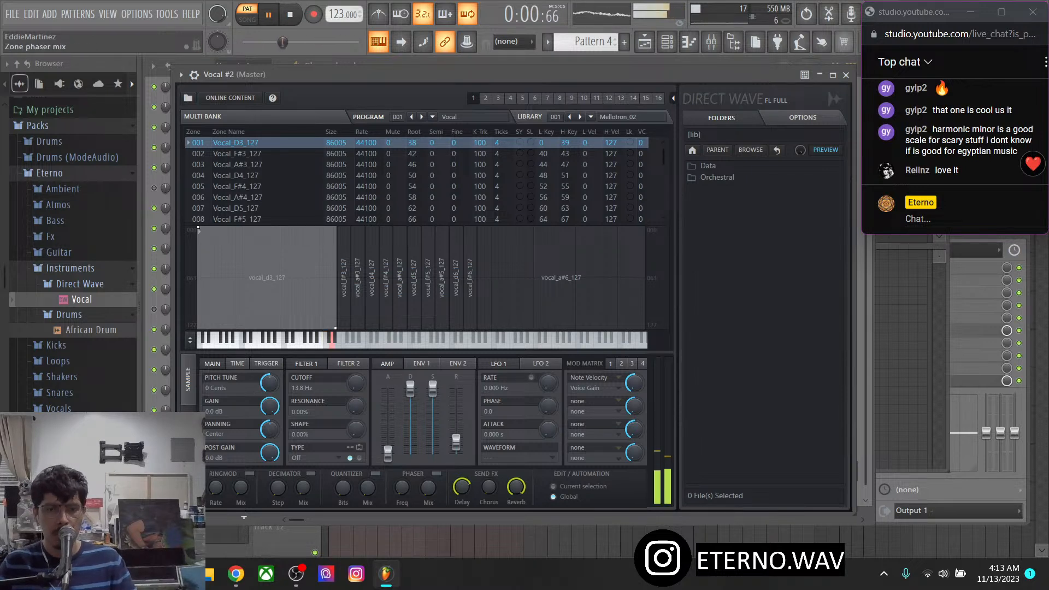
left_click_drag(355, 382, 355, 358)
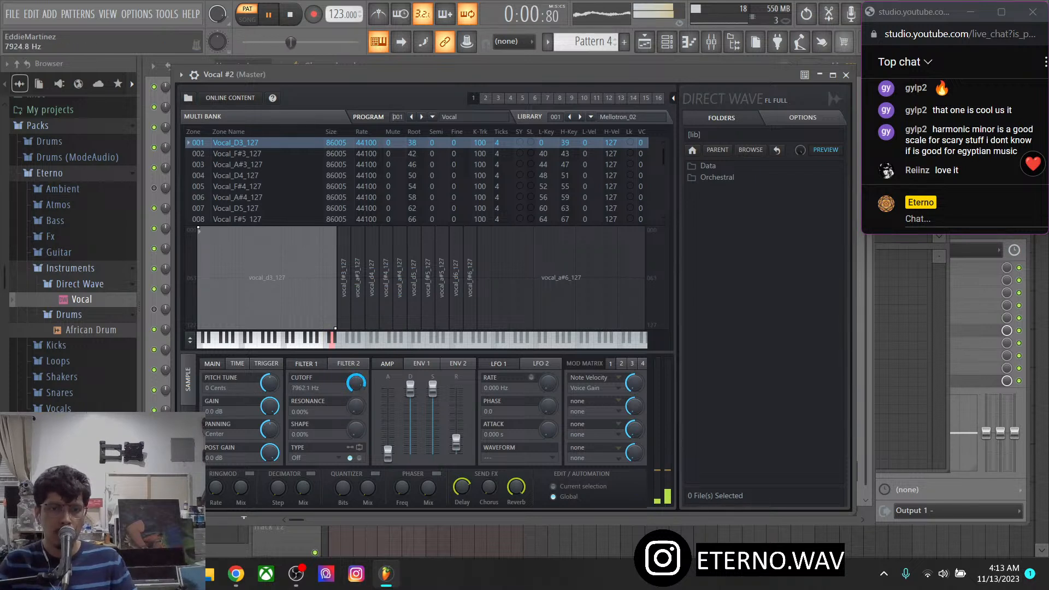
left_click_drag(356, 430, 355, 429)
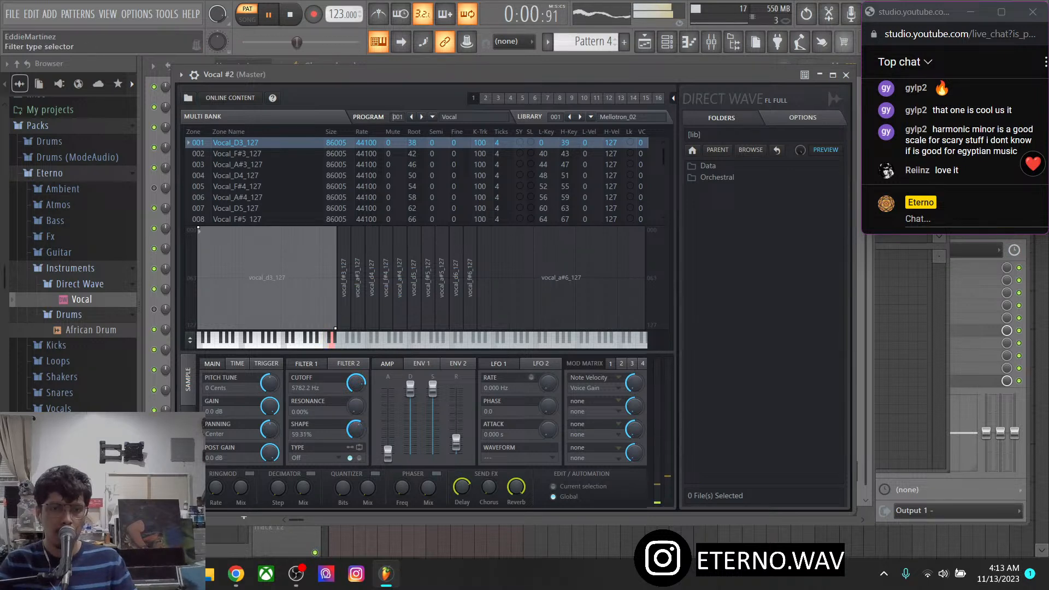
left_click(312, 457)
left_click(303, 465)
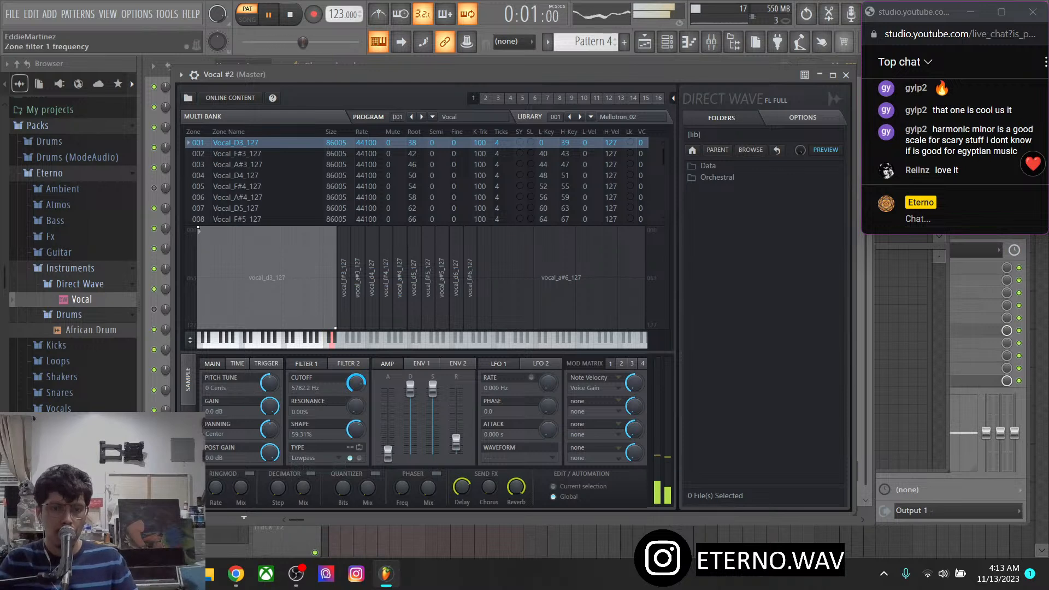
Change the Vocal zone's Filter 1 type to Bandpass and set its cutoff to 249.6 Hz
left_click_drag(356, 383, 355, 407)
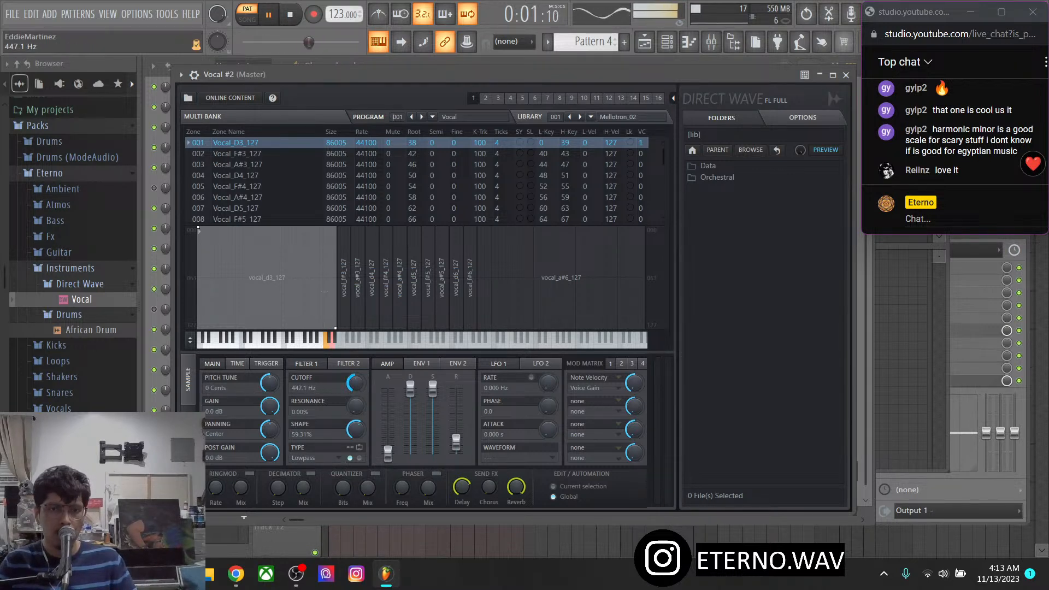
left_click(311, 458)
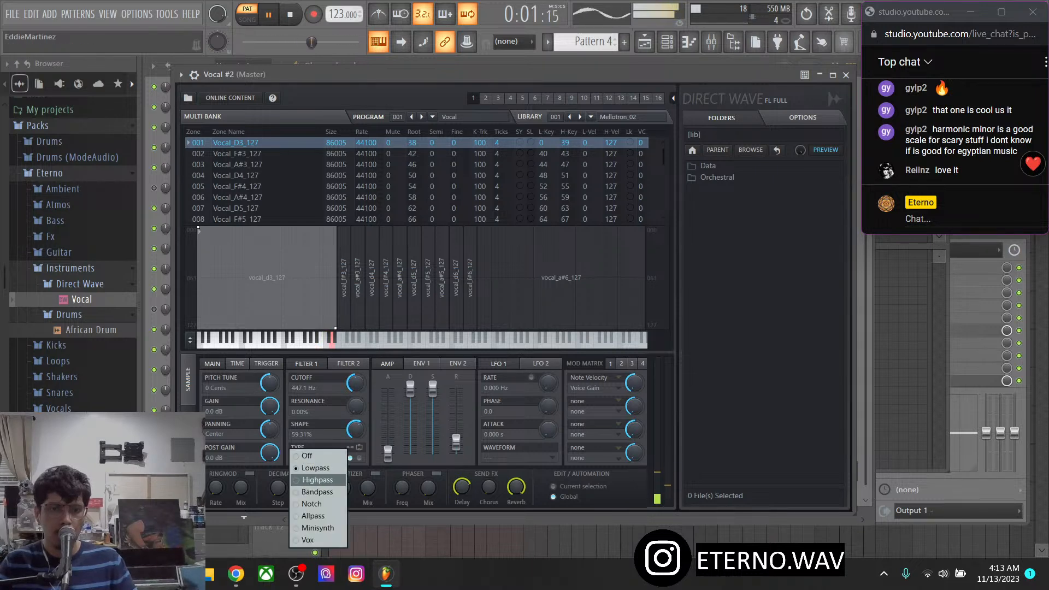
left_click(316, 480)
left_click(311, 458)
left_click(316, 492)
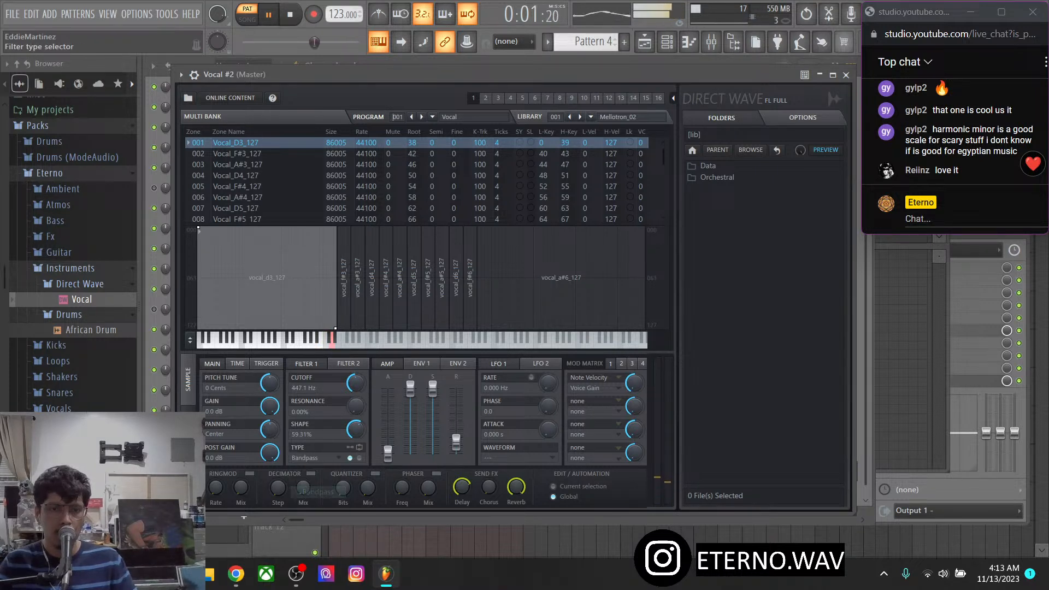
left_click_drag(356, 382, 355, 375)
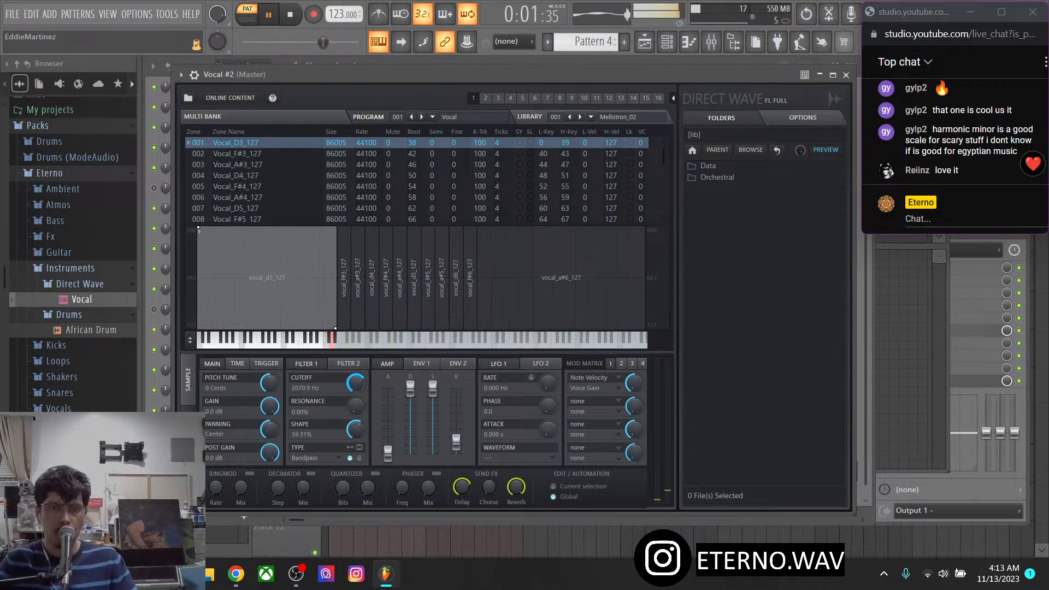
left_click_drag(355, 383, 355, 414)
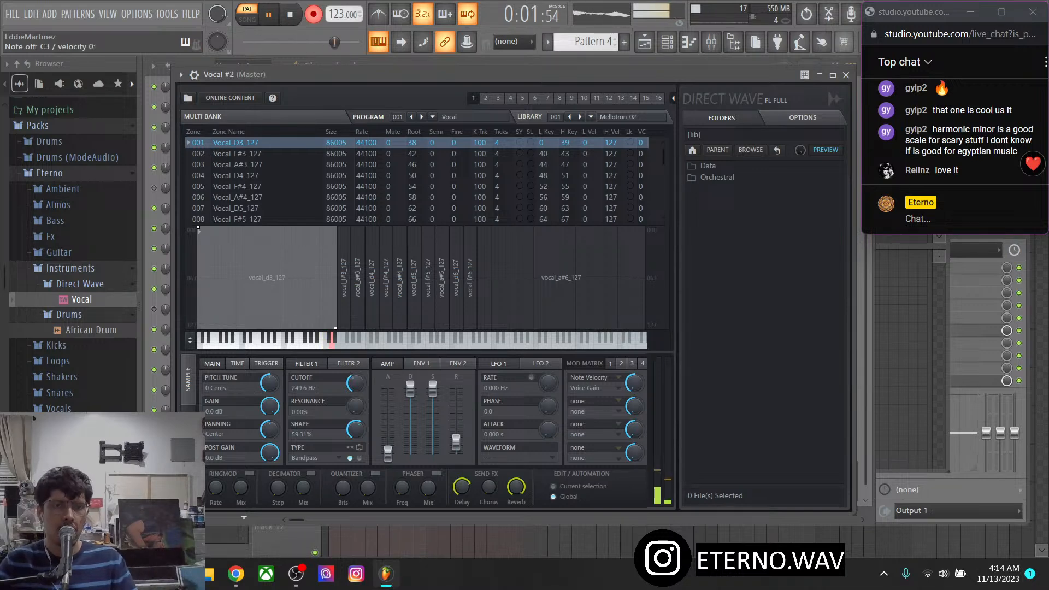
Record a C3 note on Vocal #2, align it with the start of bar 1 in the piano roll, and unmute kick G
left_click(313, 14)
left_click(666, 42)
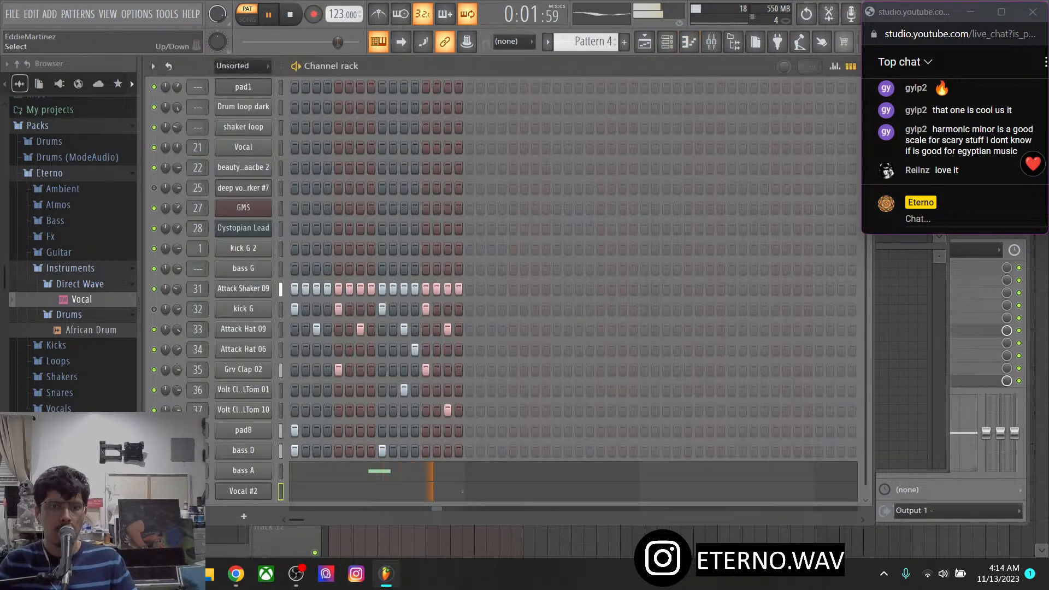
left_click(350, 491)
scroll(756, 200, "up", 5)
scroll(759, 200, "down", 6)
right_click(770, 201)
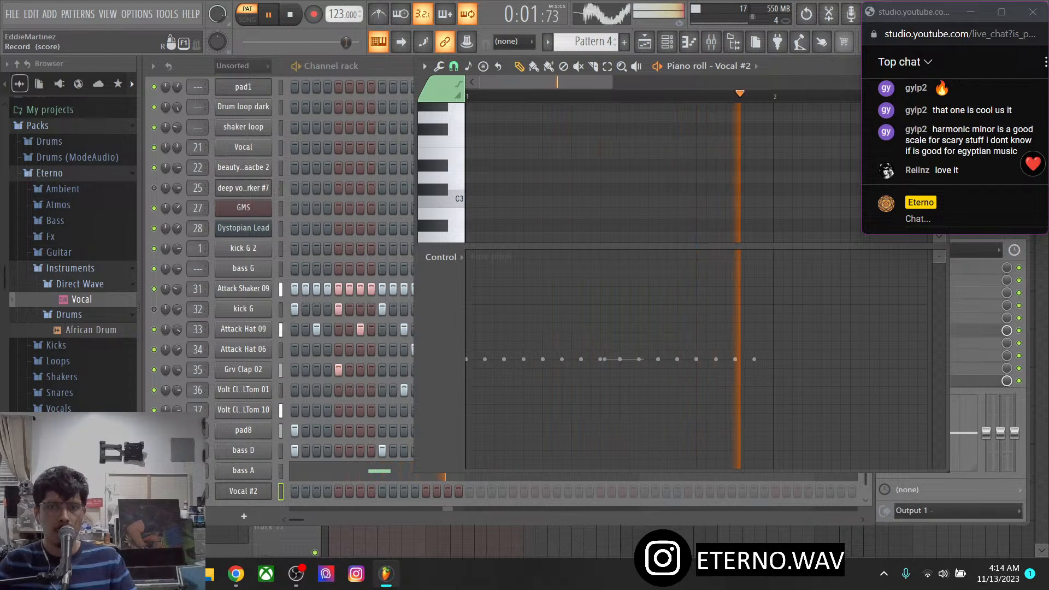
left_click(314, 14)
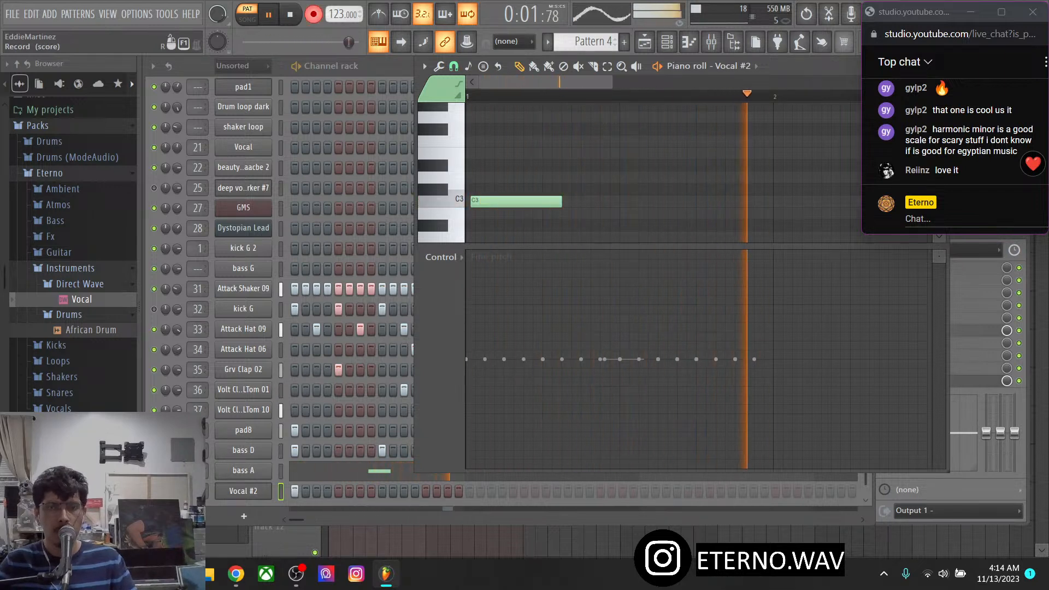
left_click_drag(474, 202, 468, 201)
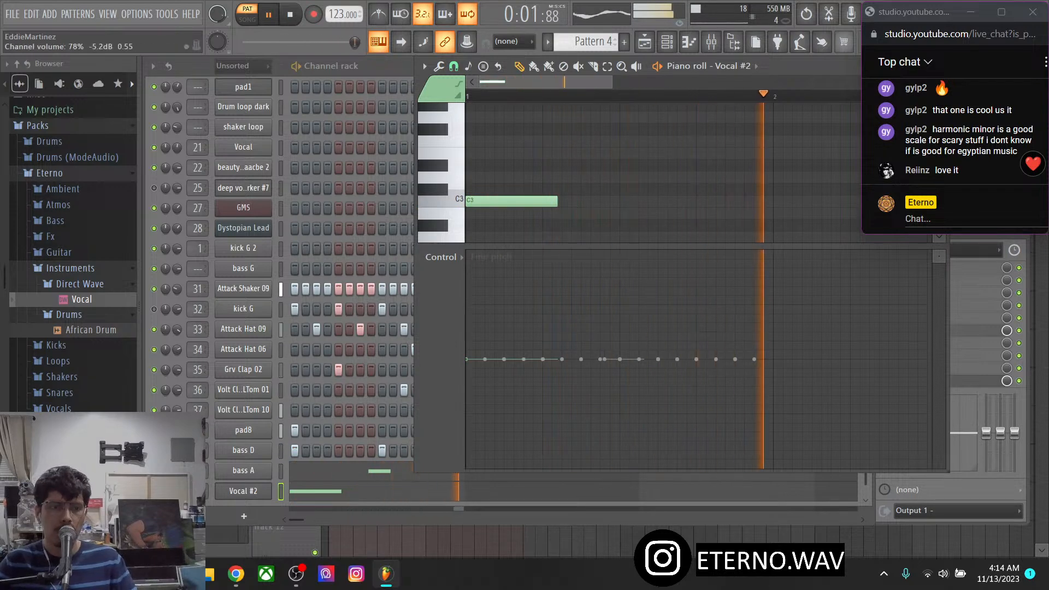
left_click(154, 309)
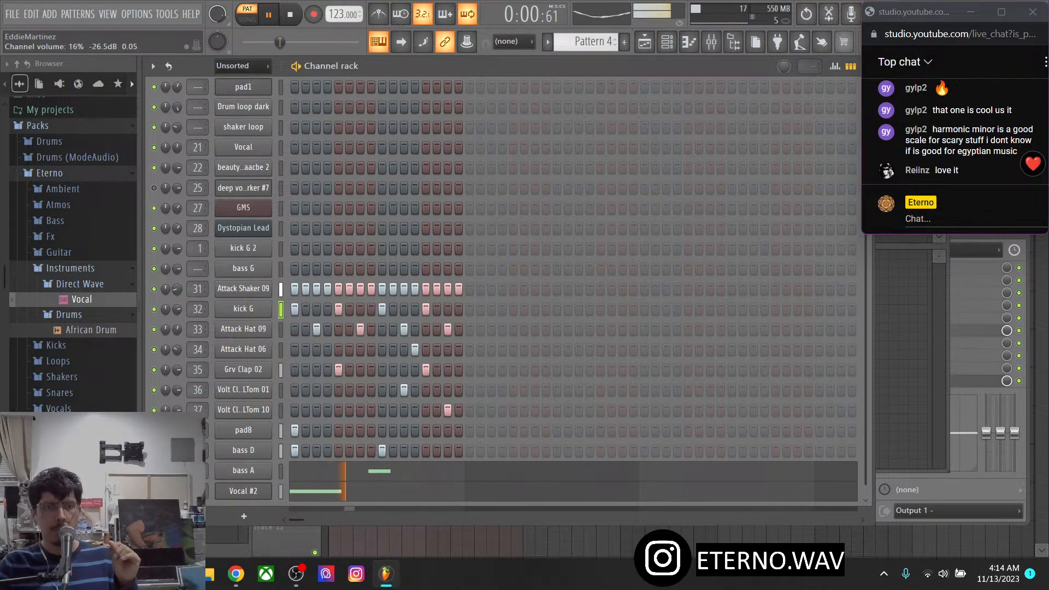
Add the crickets sample from the Atmos folder as a new channel and turn on its first step
left_click(69, 314)
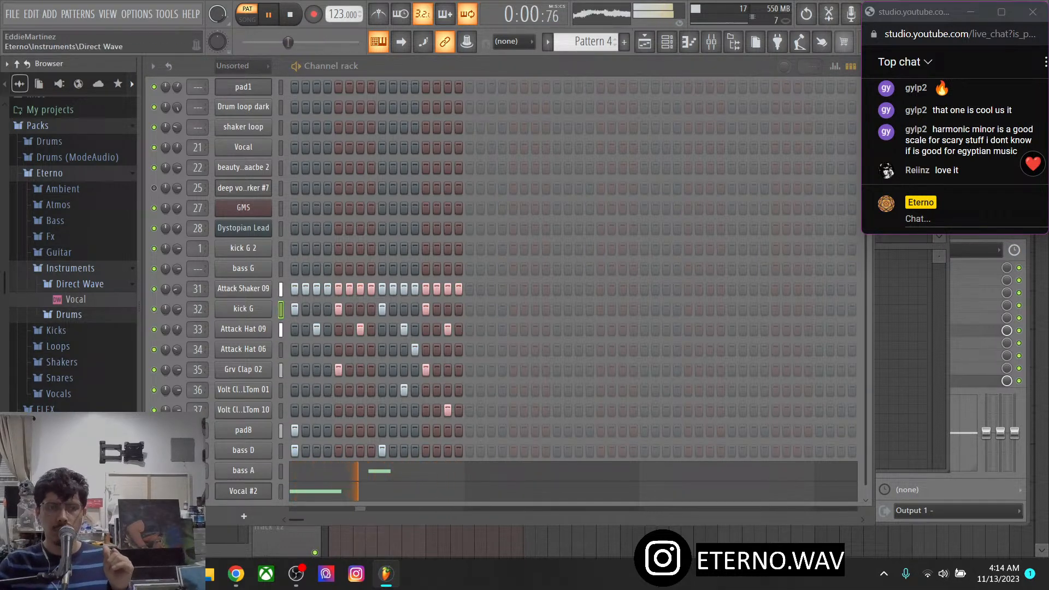
left_click(62, 204)
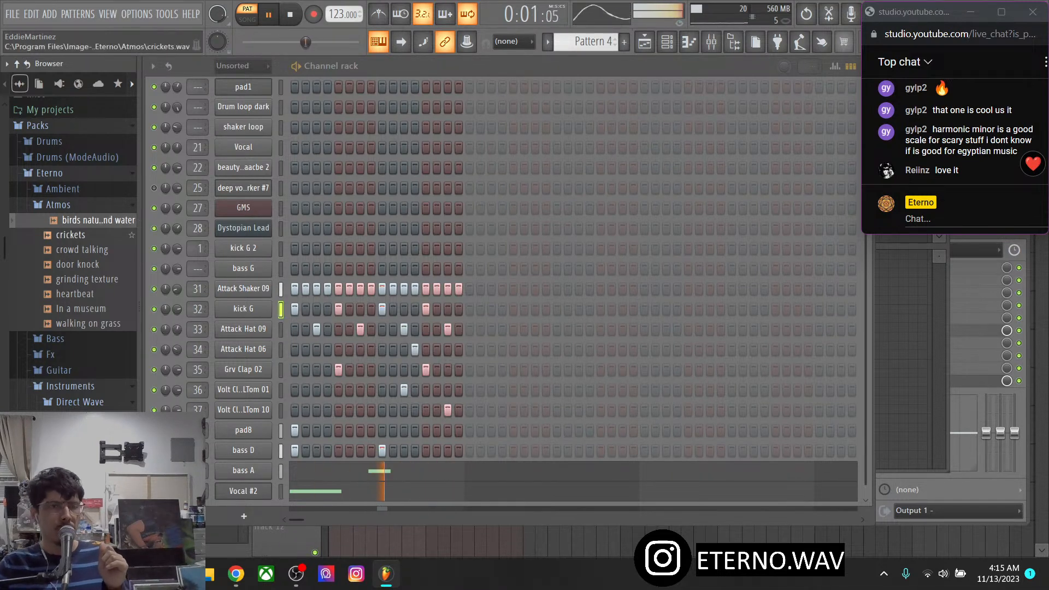
left_click(77, 235)
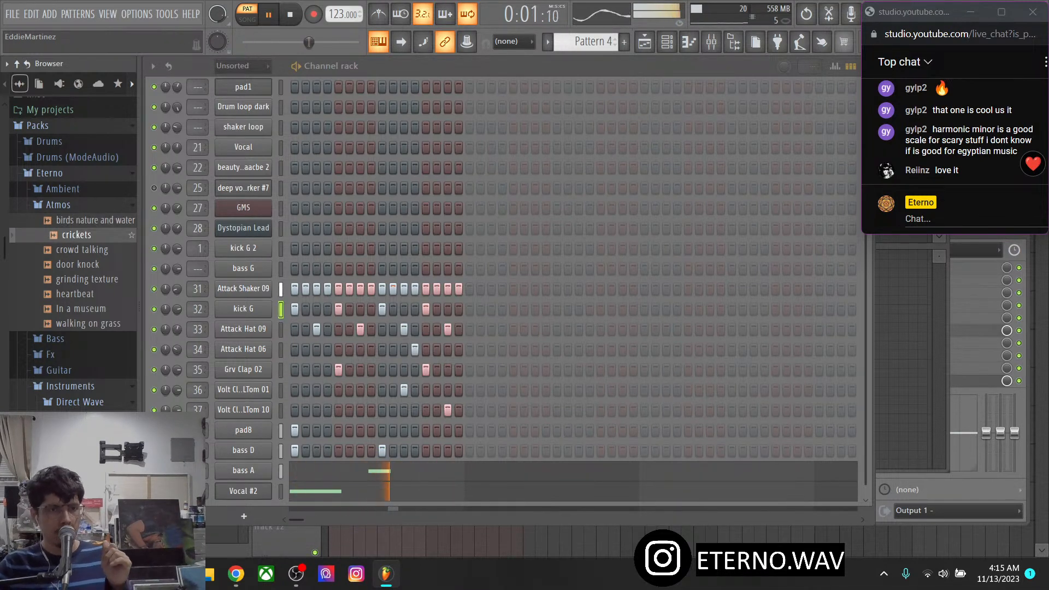
left_click_drag(76, 234, 256, 521)
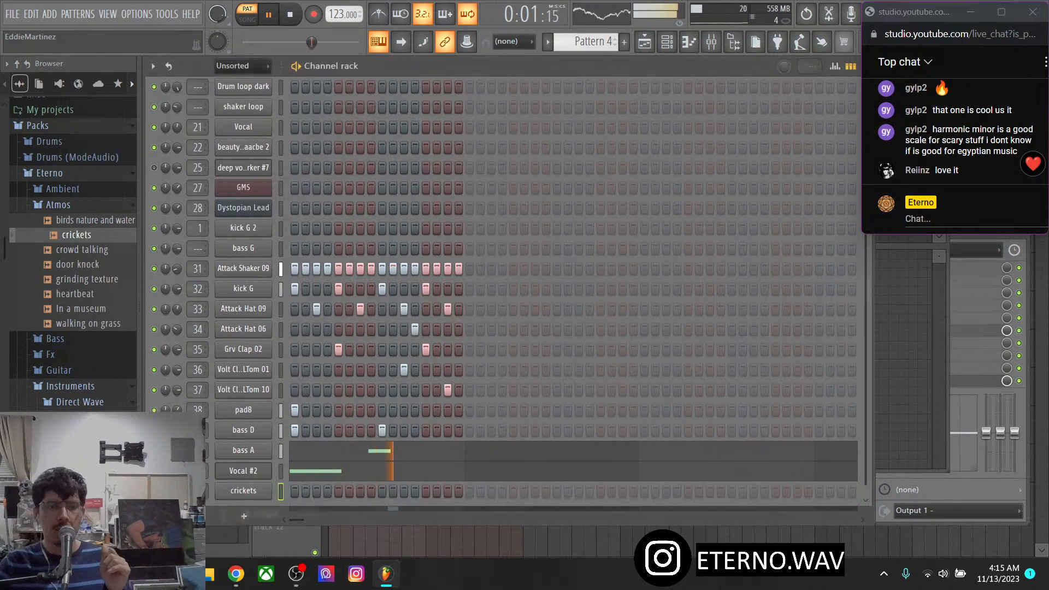
left_click(294, 491)
Make the crickets channel cut itself and set its volume multiplier to 47%
left_click(243, 491)
left_click(259, 173)
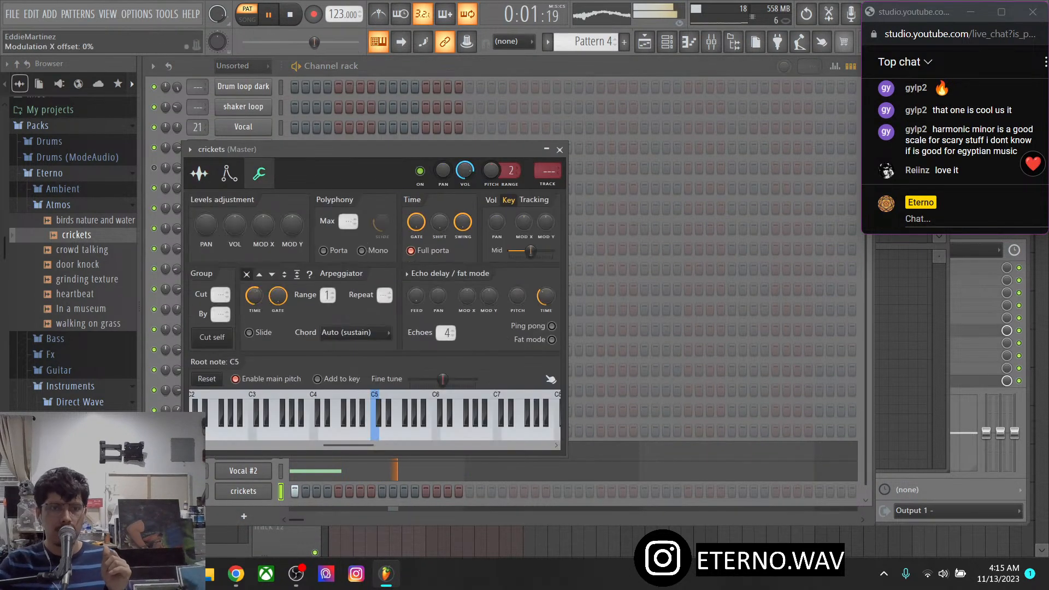
left_click(212, 337)
key("space")
left_click_drag(235, 225, 235, 236)
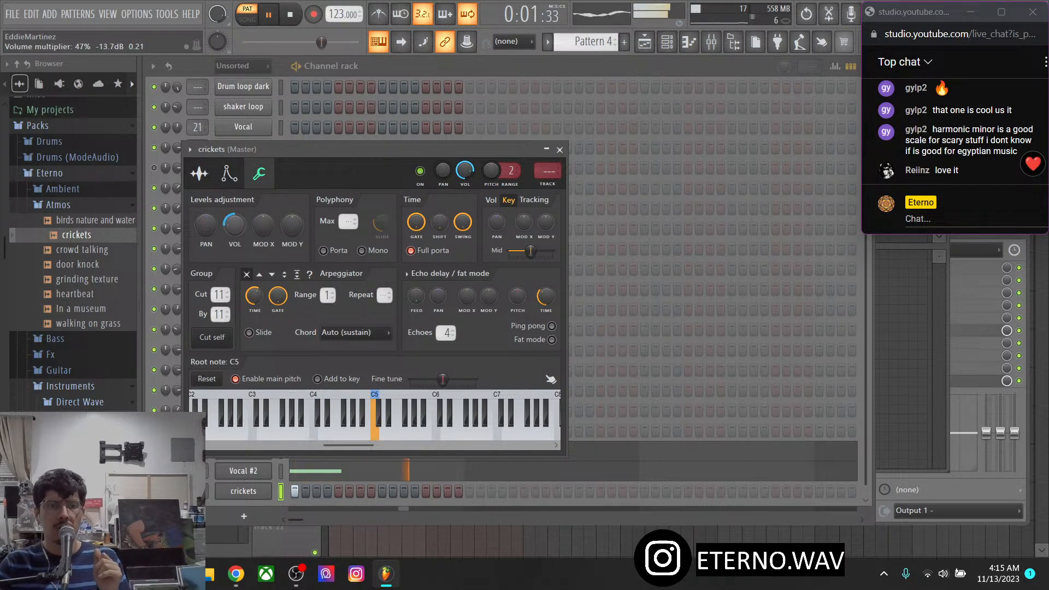
Set the crickets sample start offset to 8%, raise its time-stretch multiplier, and lower the channel volume to 47%
left_click(200, 173)
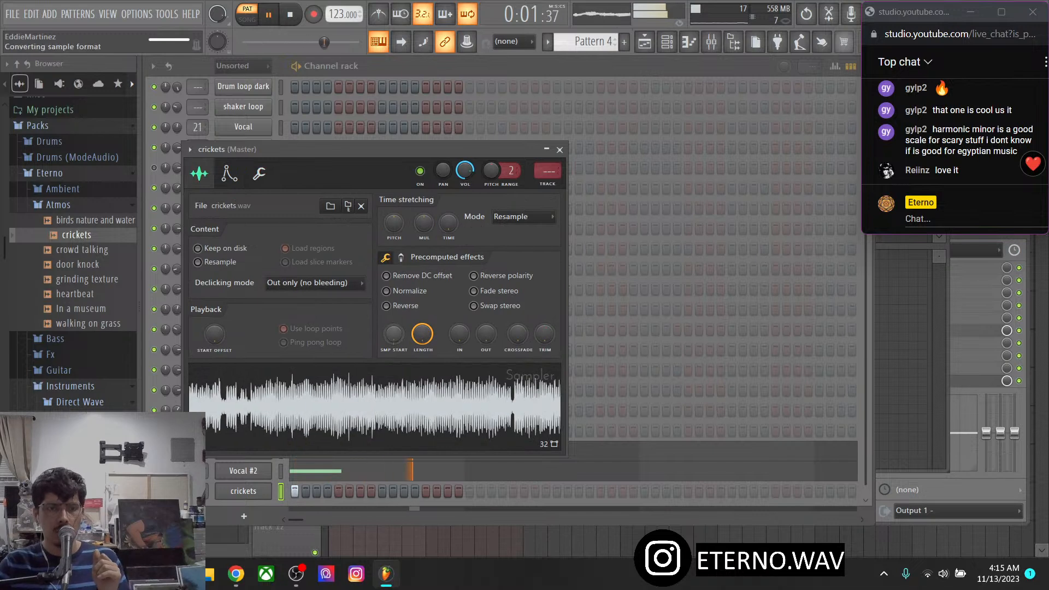
left_click_drag(393, 334, 393, 332)
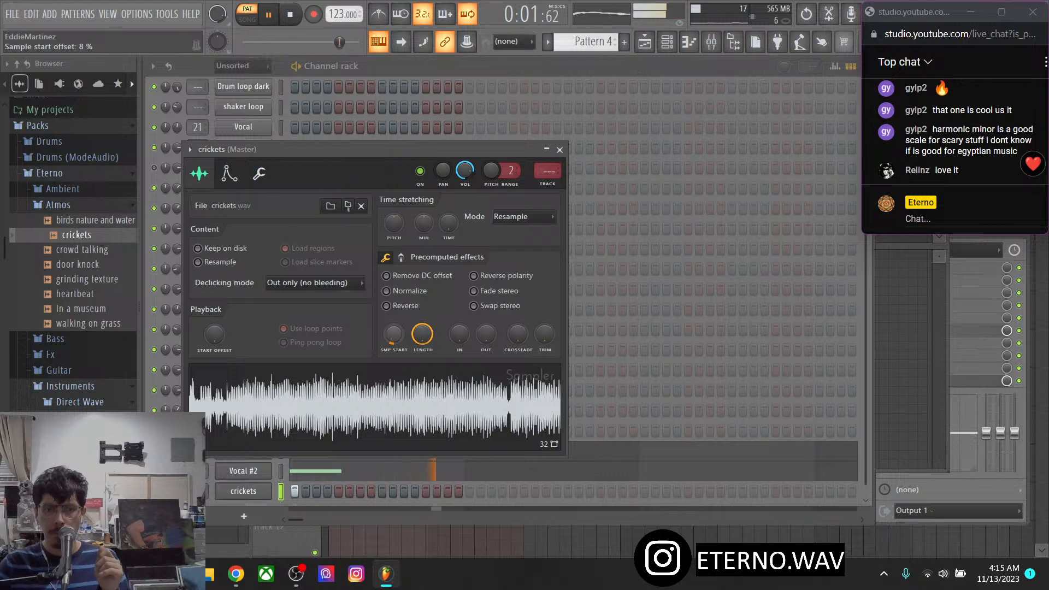
left_click_drag(423, 222, 424, 232)
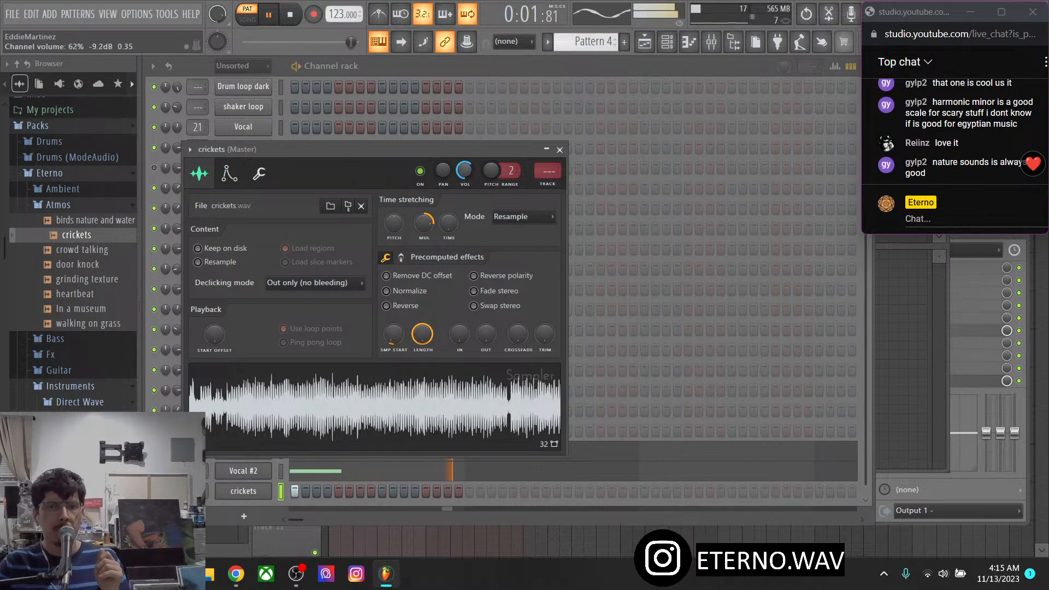
left_click_drag(464, 170, 464, 176)
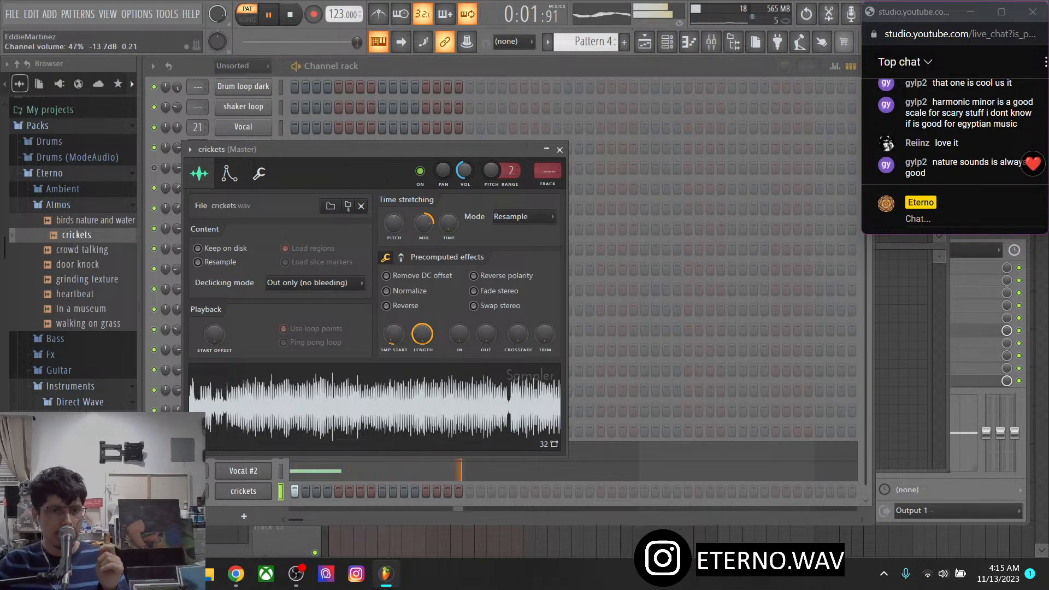
left_click(559, 149)
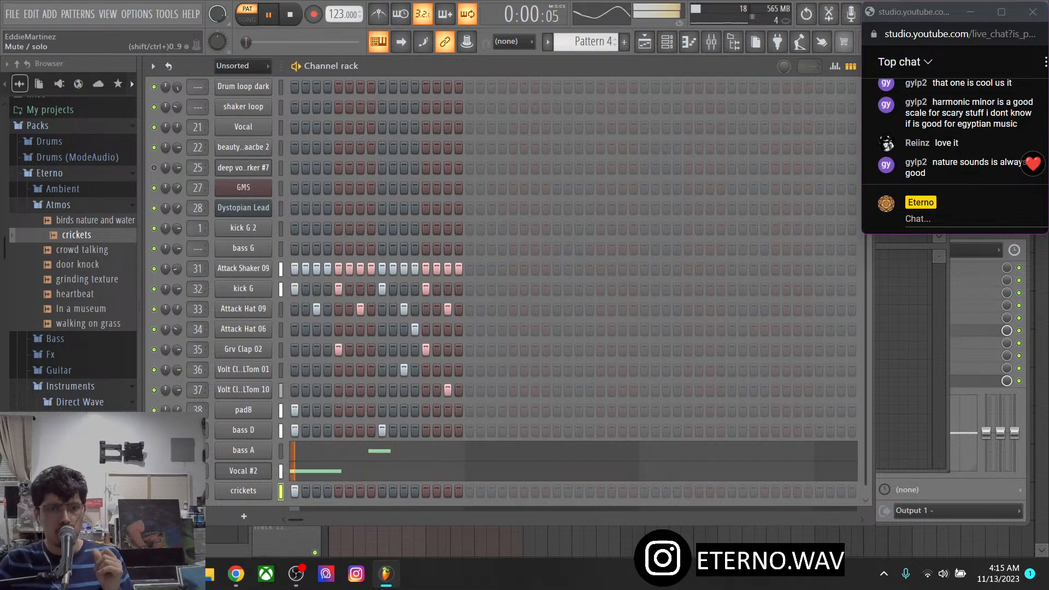
Mute kick G and, after auditioning Atmos and Guitar samples, add beauty chord eaacbe 3 as a new channel
left_click(154, 289)
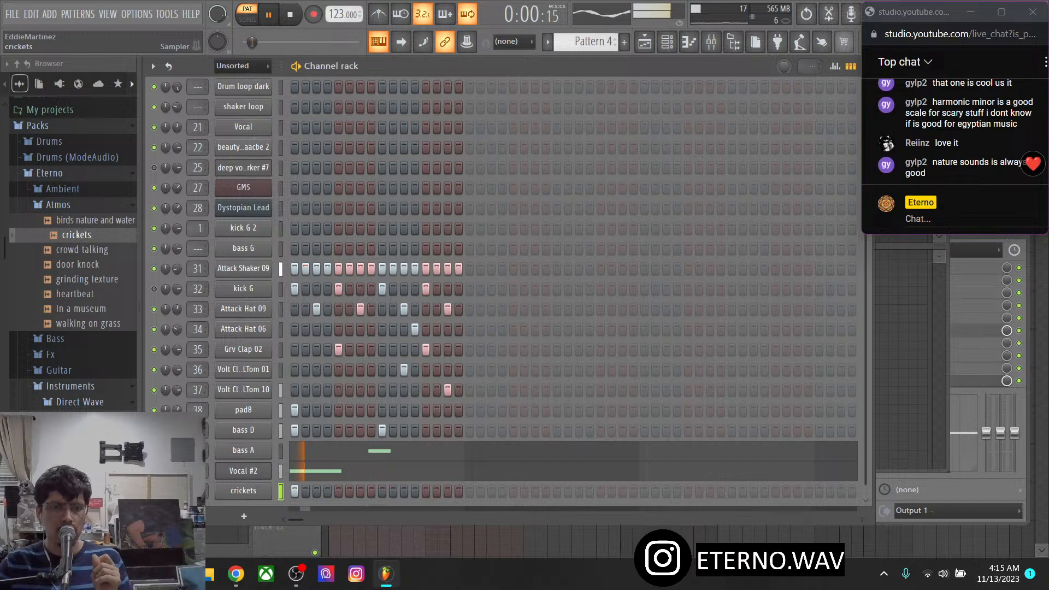
left_click(82, 309)
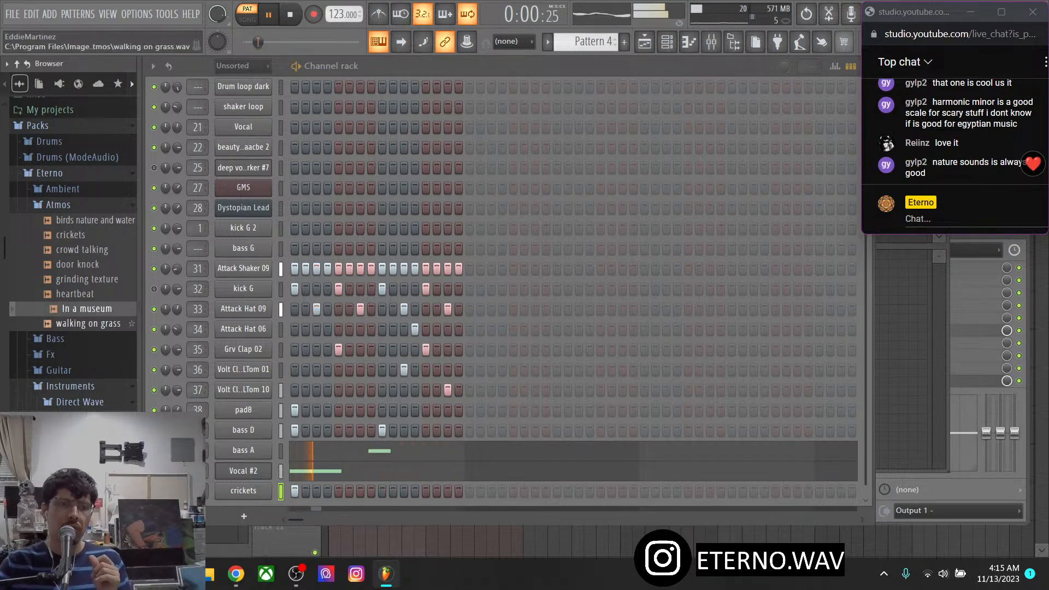
left_click(58, 370)
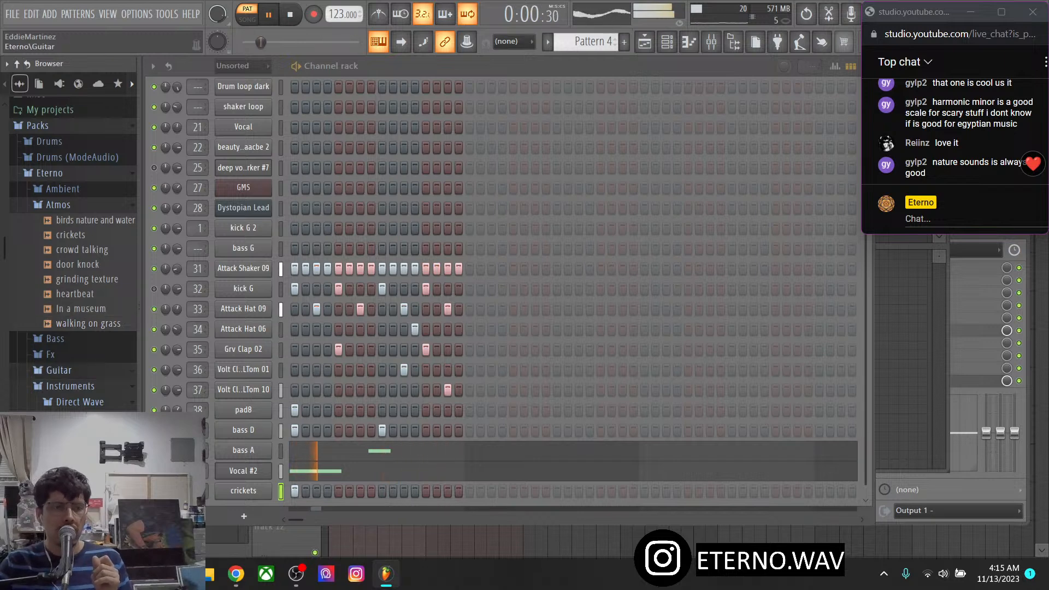
left_click(101, 386)
left_click(101, 400)
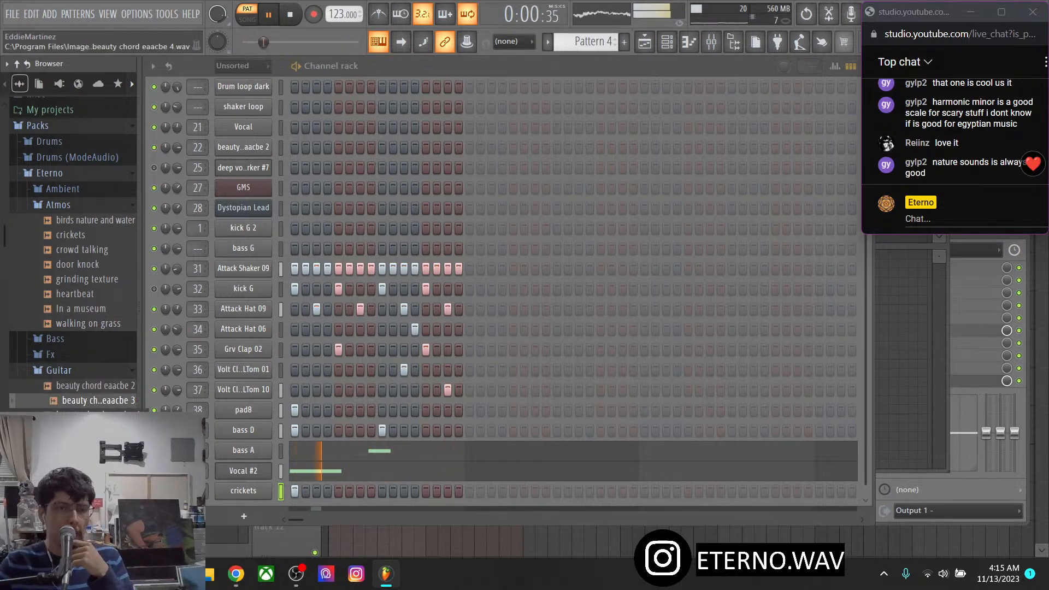
left_click(101, 414)
left_click(101, 428)
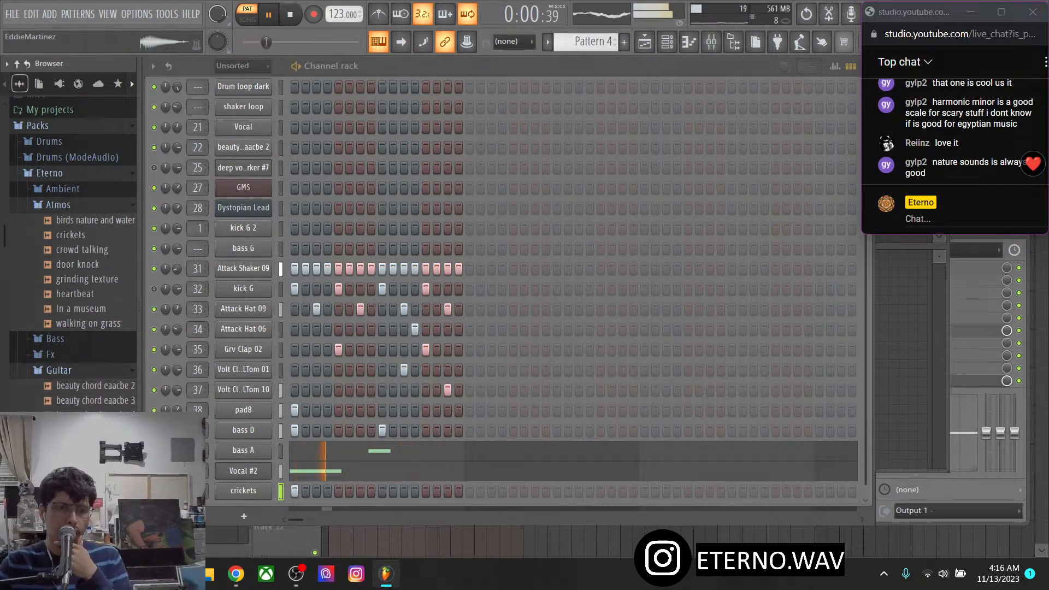
left_click(101, 386)
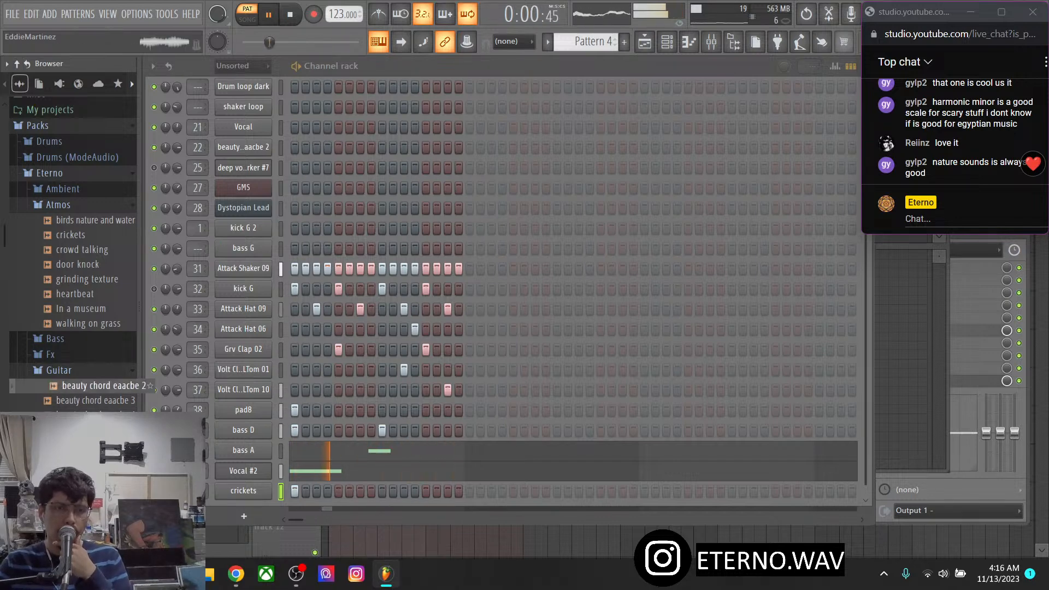
left_click(101, 401)
left_click_drag(101, 400, 218, 521)
Reshape the beauty chord eaacbe 3 volume envelope with maximum hold and minimum attack, decay, sustain and release
left_click(243, 490)
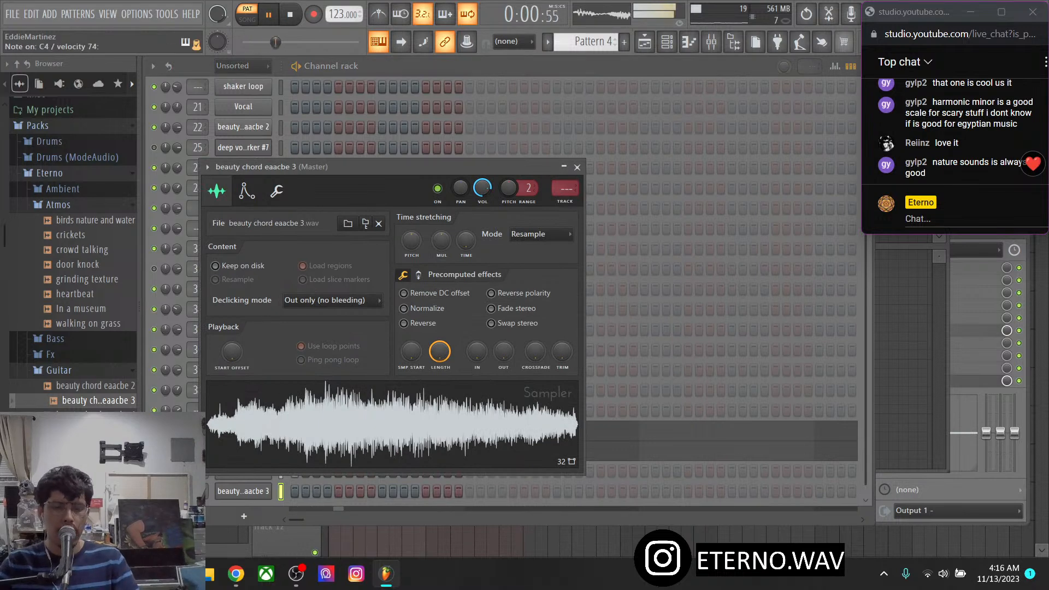
left_click(246, 191)
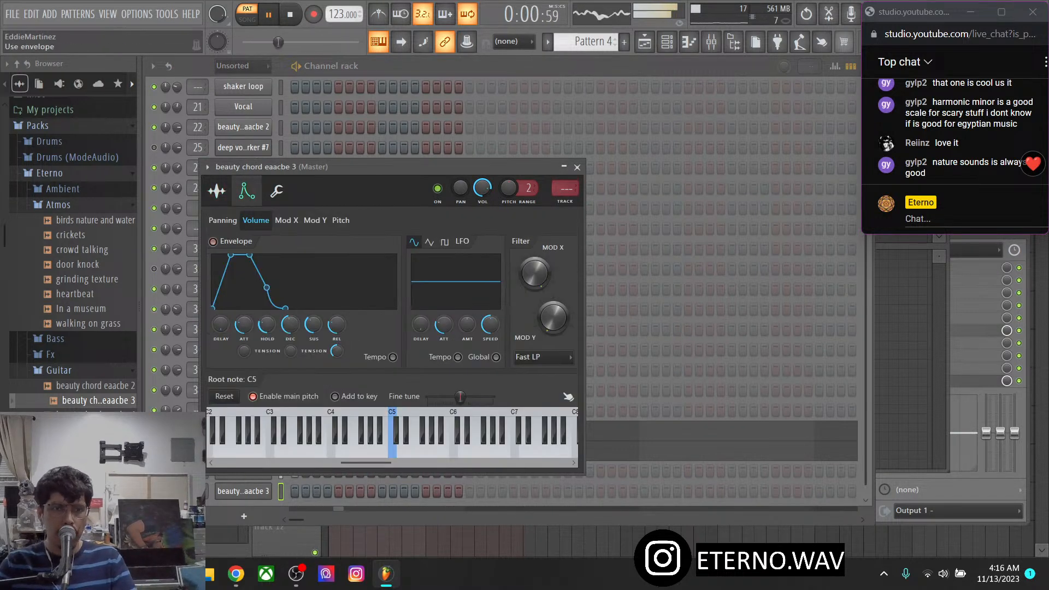
left_click_drag(244, 324, 268, 251)
left_click_drag(290, 324, 290, 382)
left_click_drag(337, 325, 337, 344)
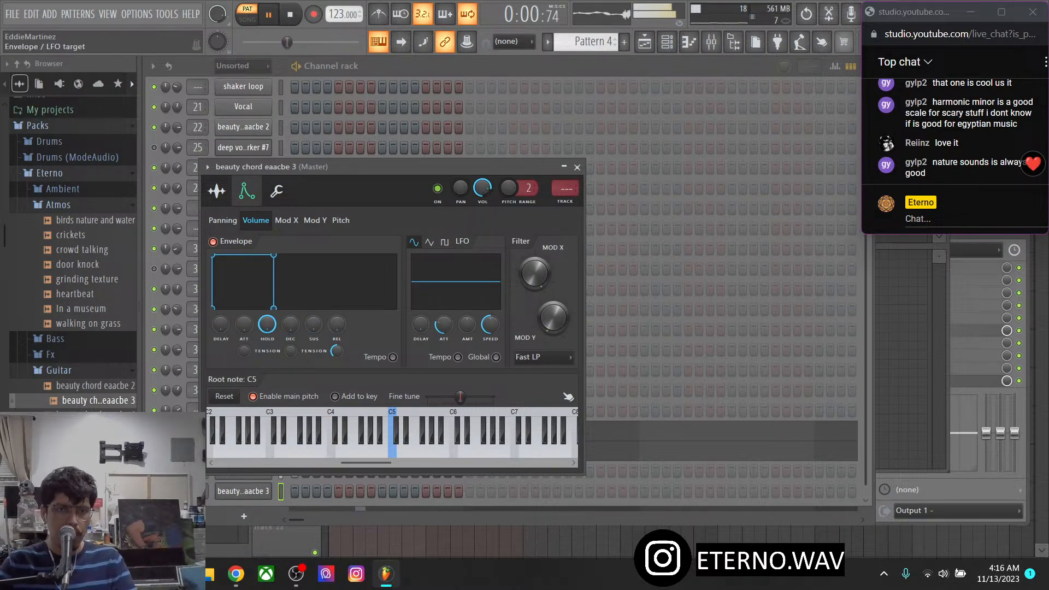
Lower the time-stretch multiplier of the beauty chord eaacbe 3 sample and check its other channel settings
left_click(223, 220)
left_click(216, 191)
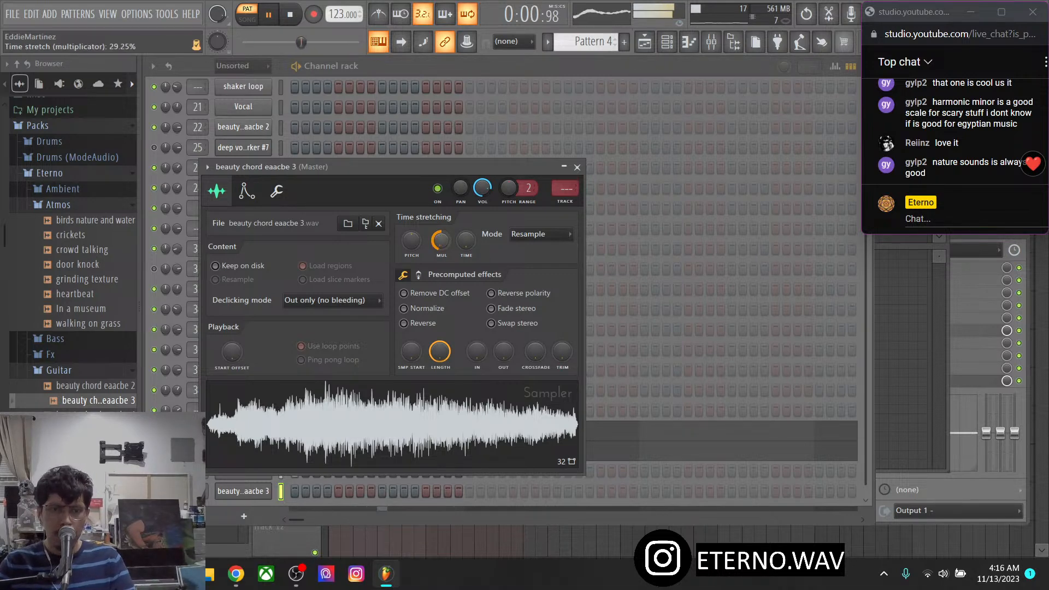
left_click_drag(442, 240, 441, 247)
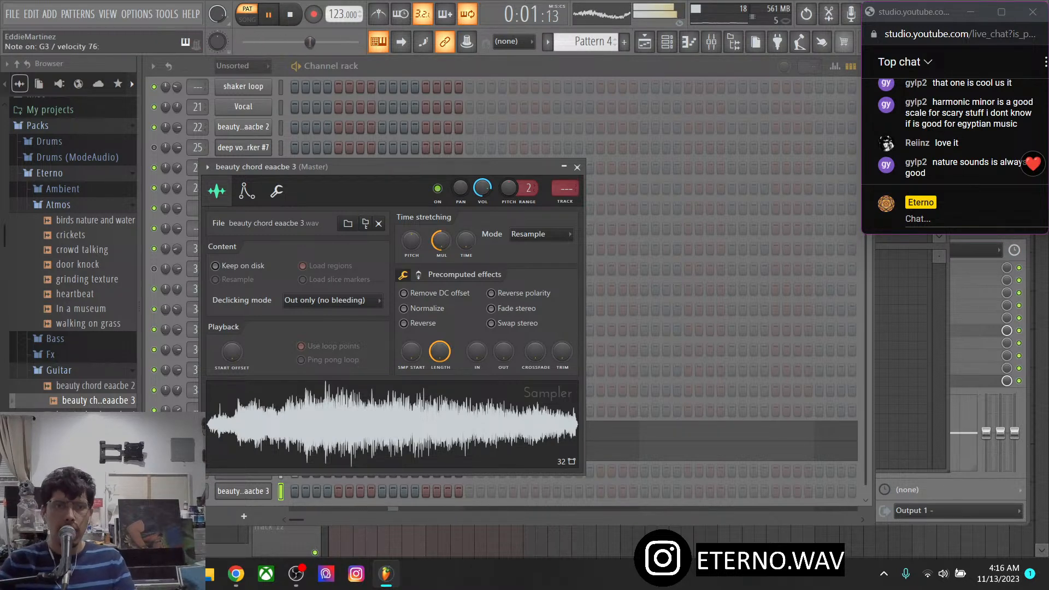
left_click(276, 191)
left_click(247, 190)
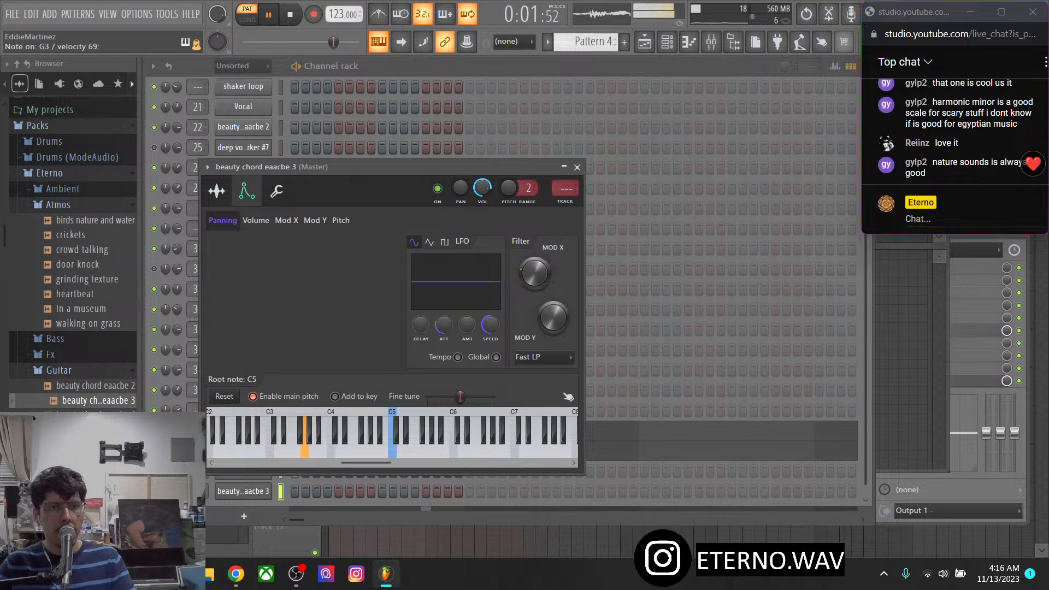
left_click(577, 167)
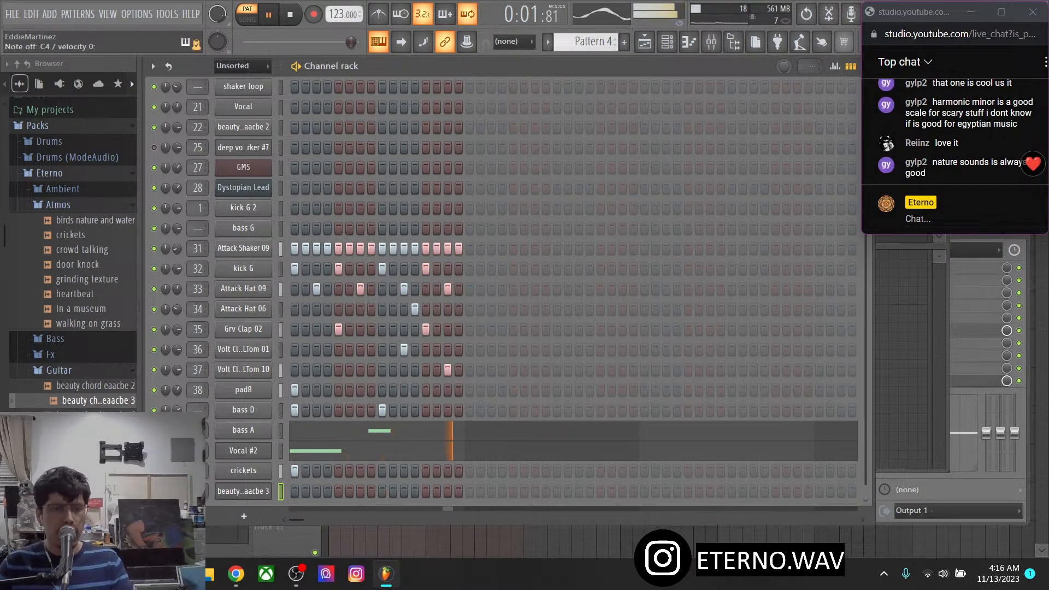
left_click(243, 491)
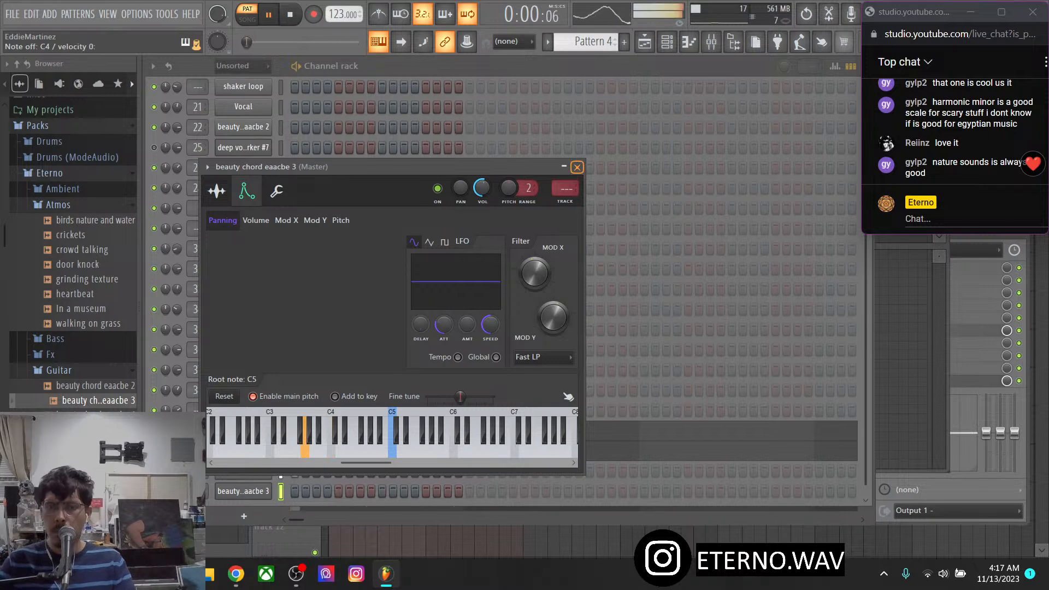
Close the beauty chord eaacbe 3 channel settings, check Pattern 2, return to Pattern 4, and stop playback
left_click(577, 166)
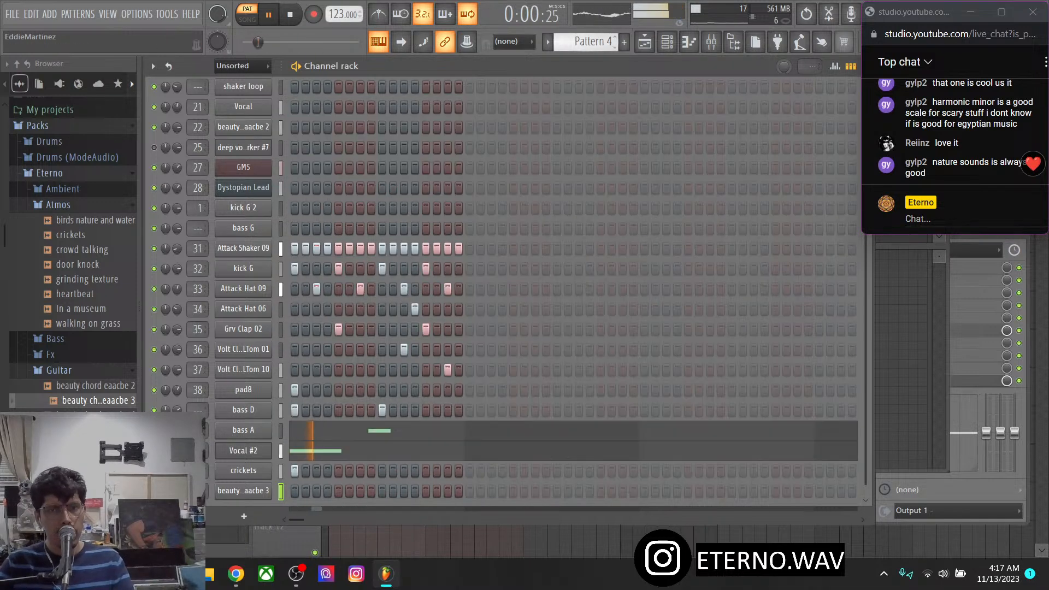
key("KP_Subtract")
key("KP_Subtract")
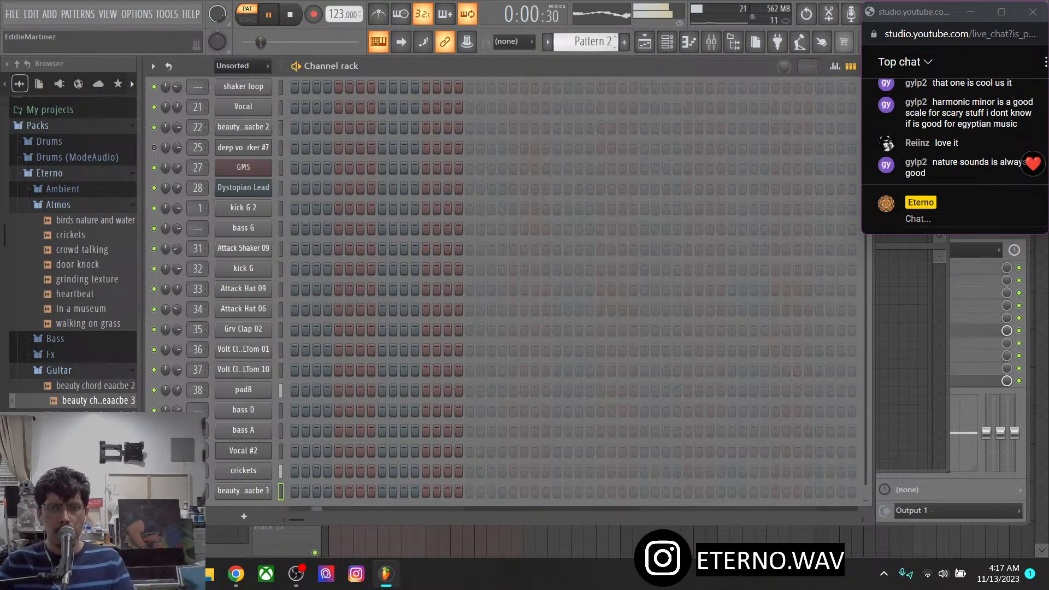
key("KP_Add")
key("KP_Add")
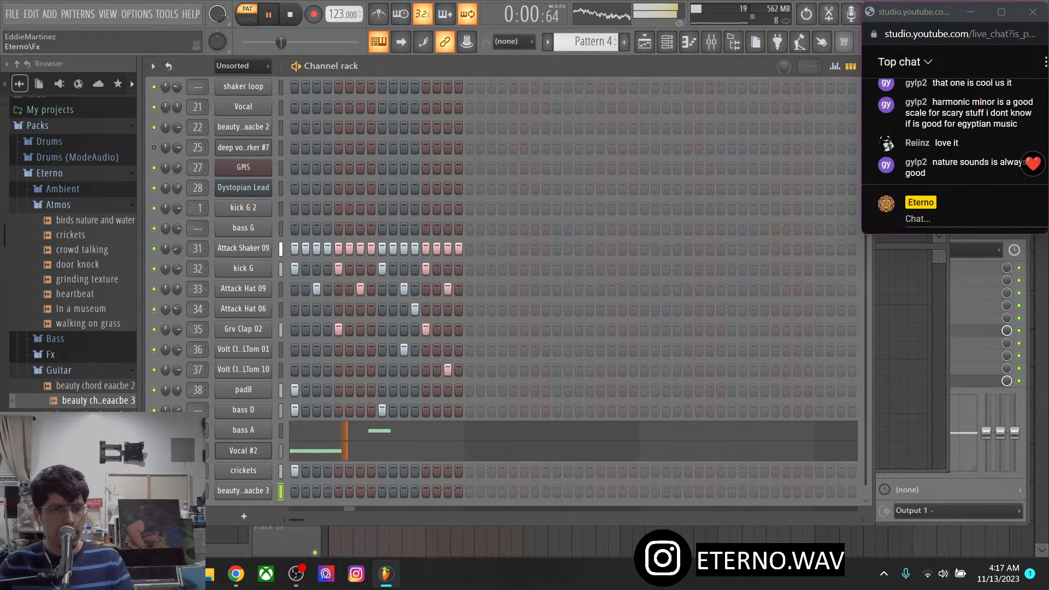
key("space")
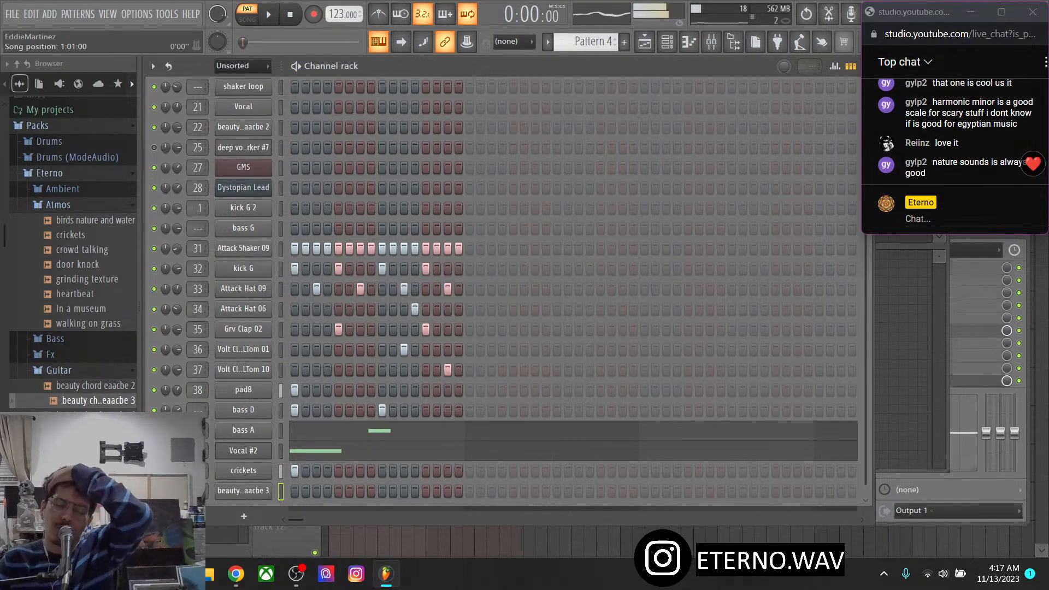
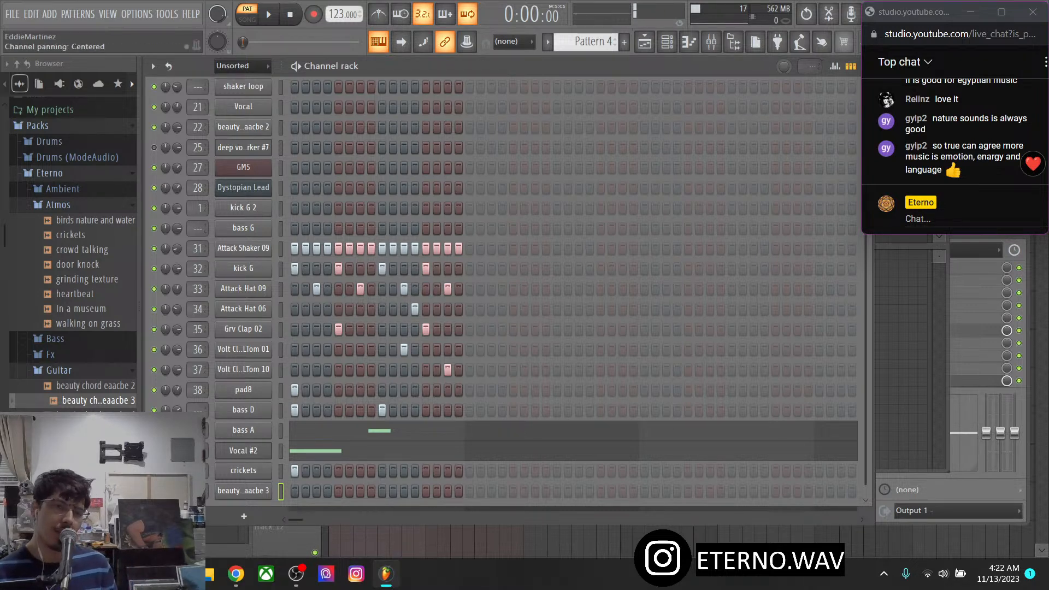
Collapse the Atmos, Guitar, Instruments and Eterno folders in the sample browser
left_click(58, 205)
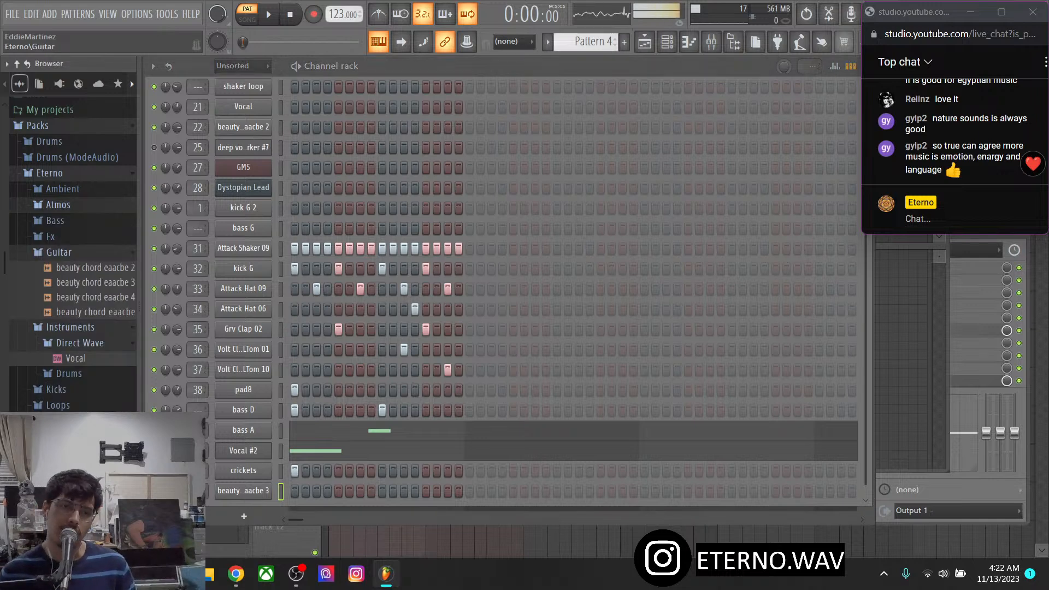
left_click(58, 251)
scroll(79, 284, "up", 3)
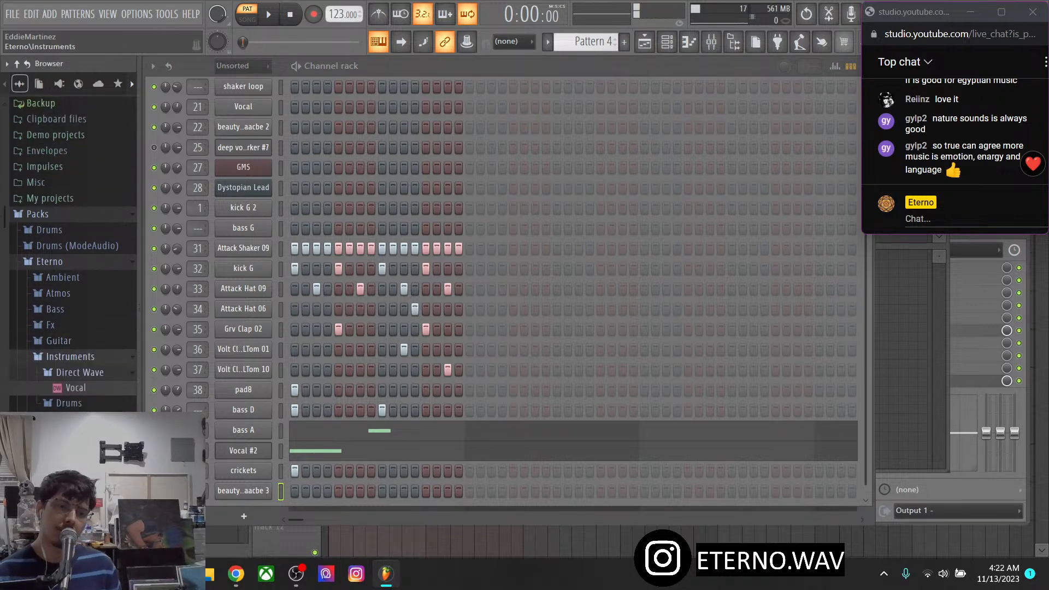
left_click(70, 355)
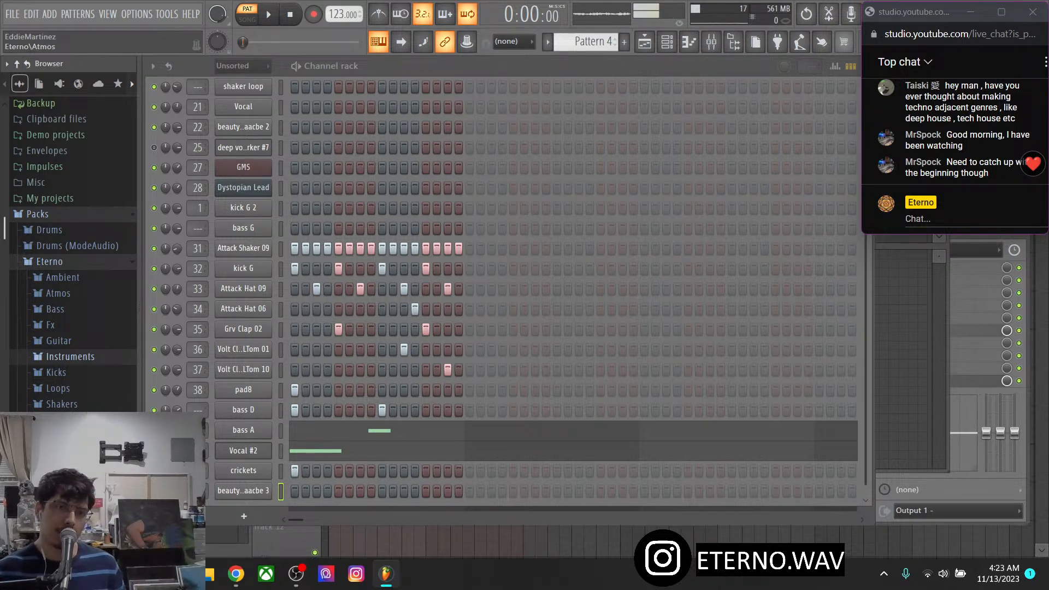
left_click(49, 262)
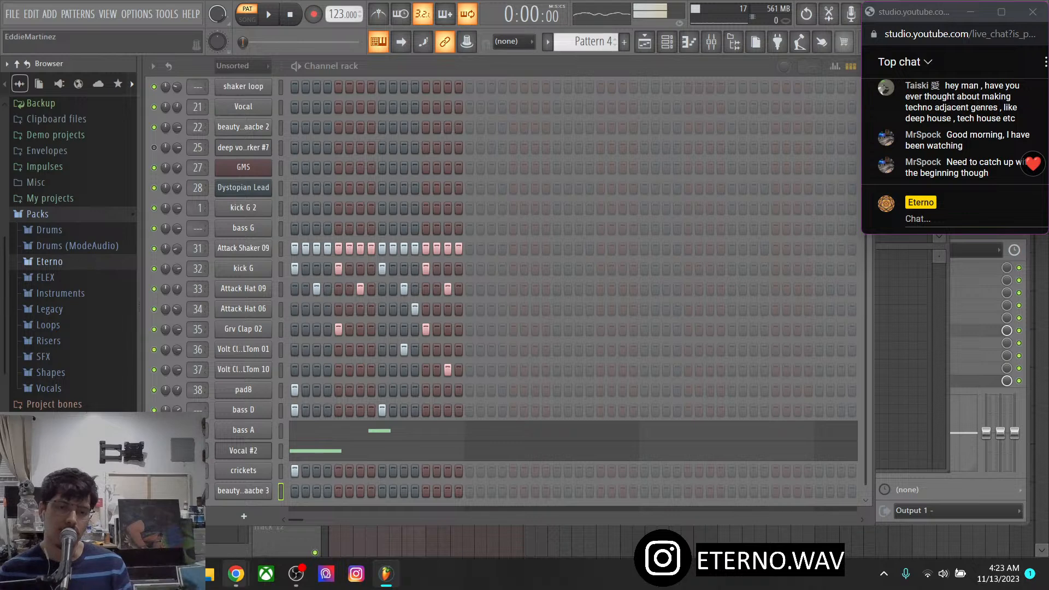
Switch to Chrome and look over the Eterno shop page on Patreon with its published products
left_click(235, 574)
left_click(232, 505)
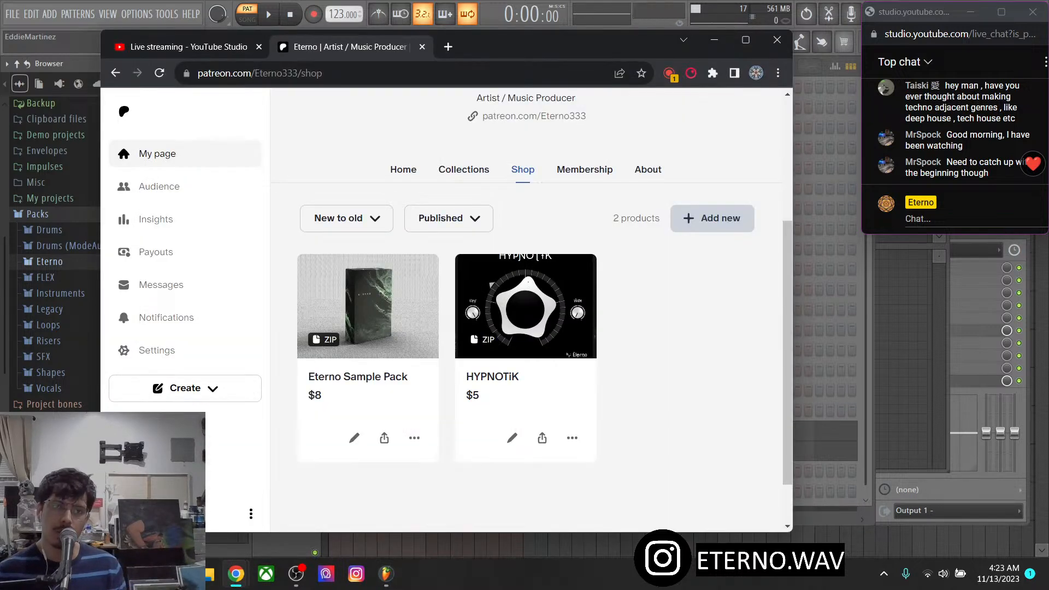
scroll(526, 309, "up", 4)
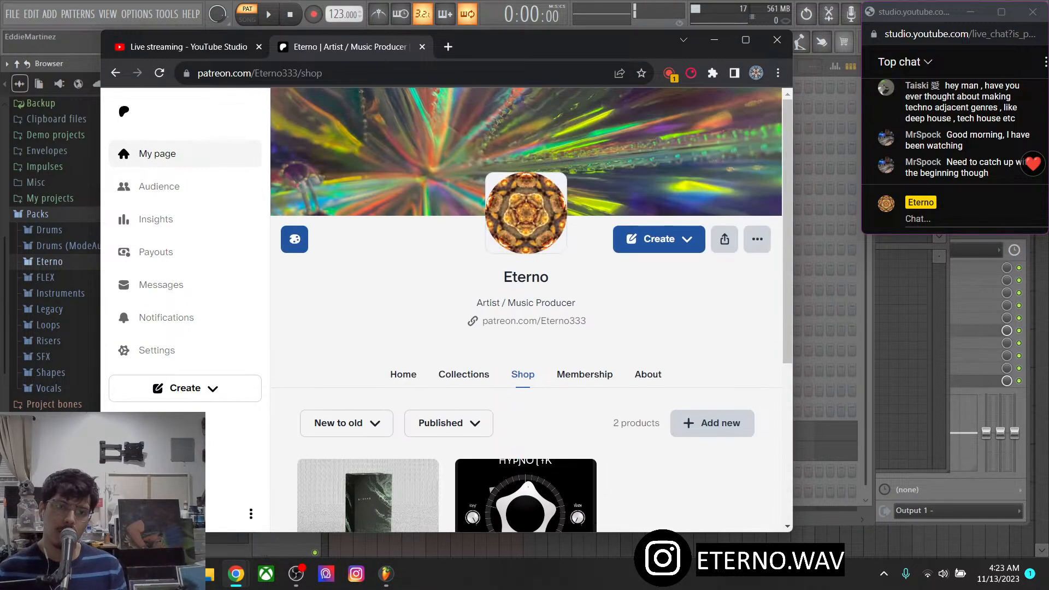
scroll(526, 309, "down", 4)
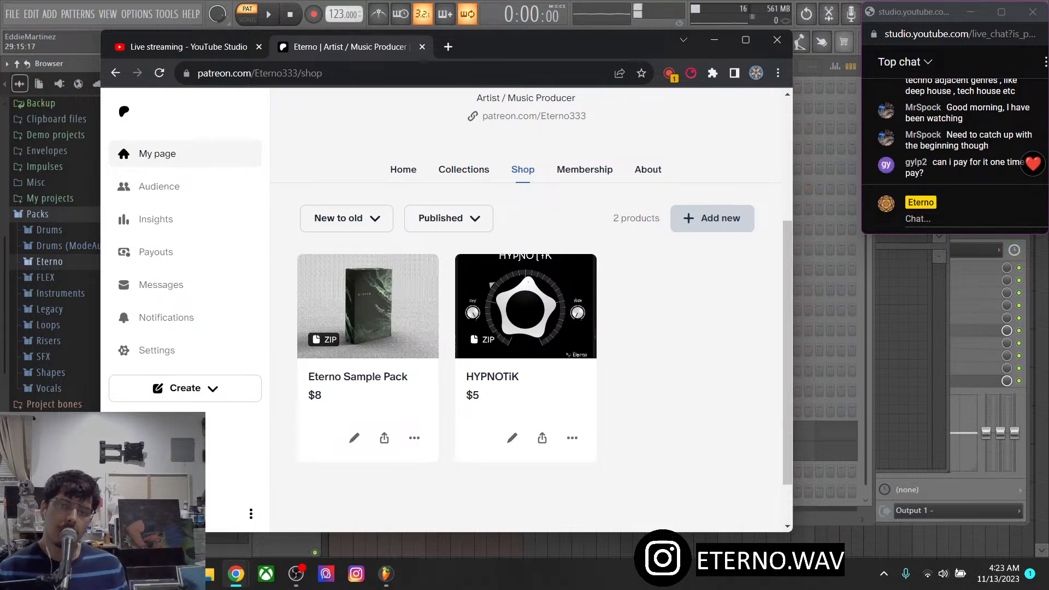
Return to FL Studio, show the mixer, enlarge the pop-out live chat window, and read back through its messages
left_click(1031, 244)
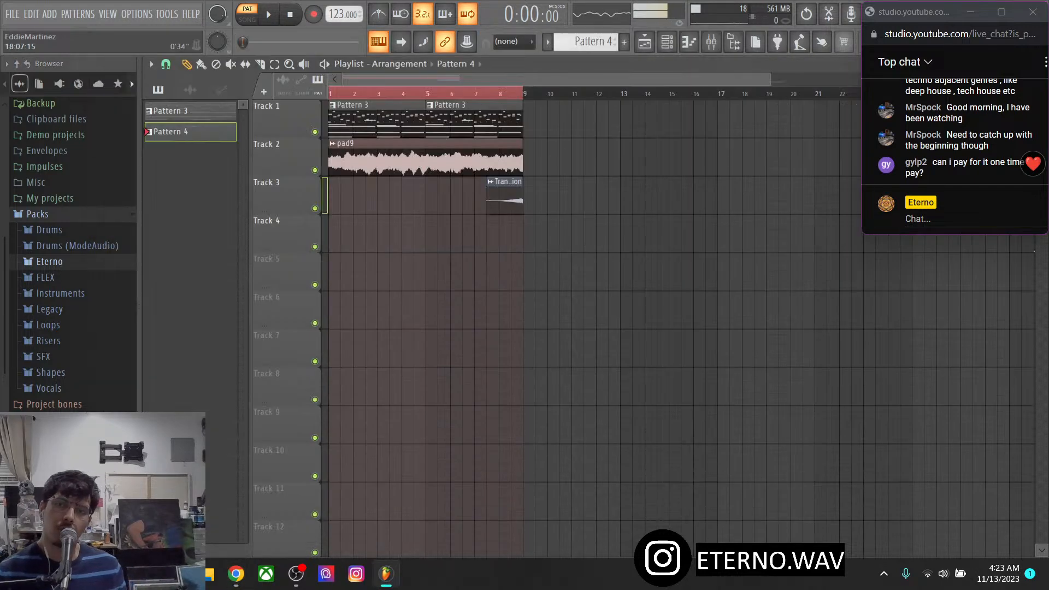
left_click(710, 42)
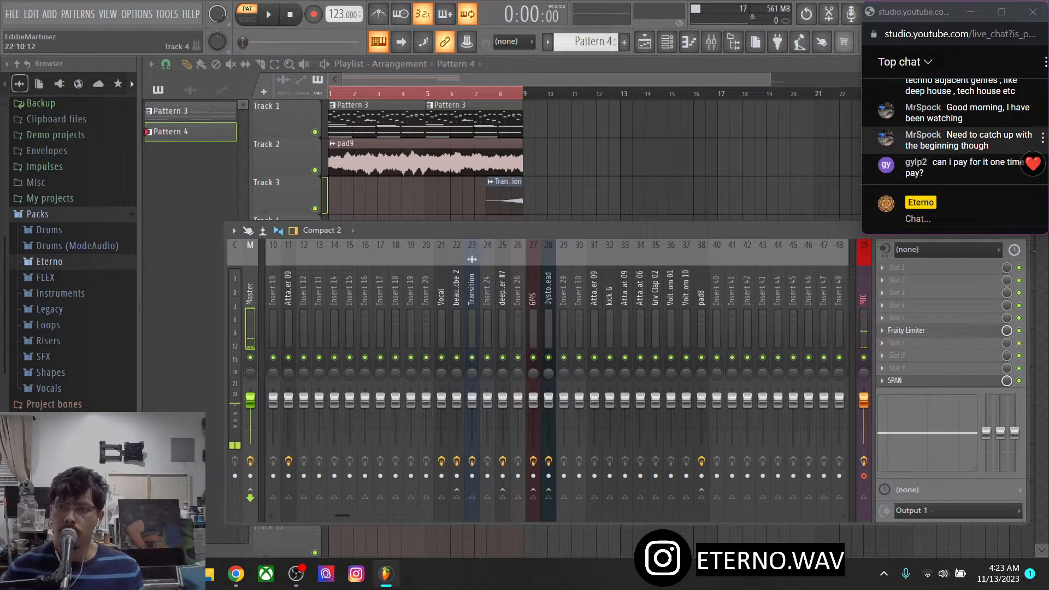
left_click_drag(861, 141, 821, 143)
scroll(918, 166, "up", 1)
scroll(928, 142, "up", 2)
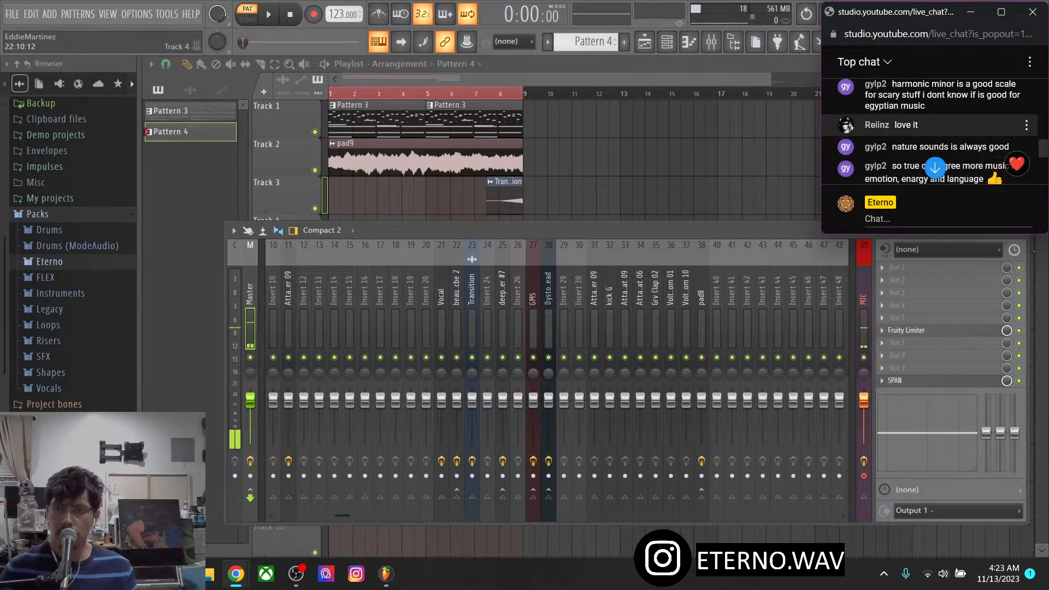
scroll(929, 142, "down", 1)
scroll(928, 117, "down", 1)
scroll(929, 118, "up", 1)
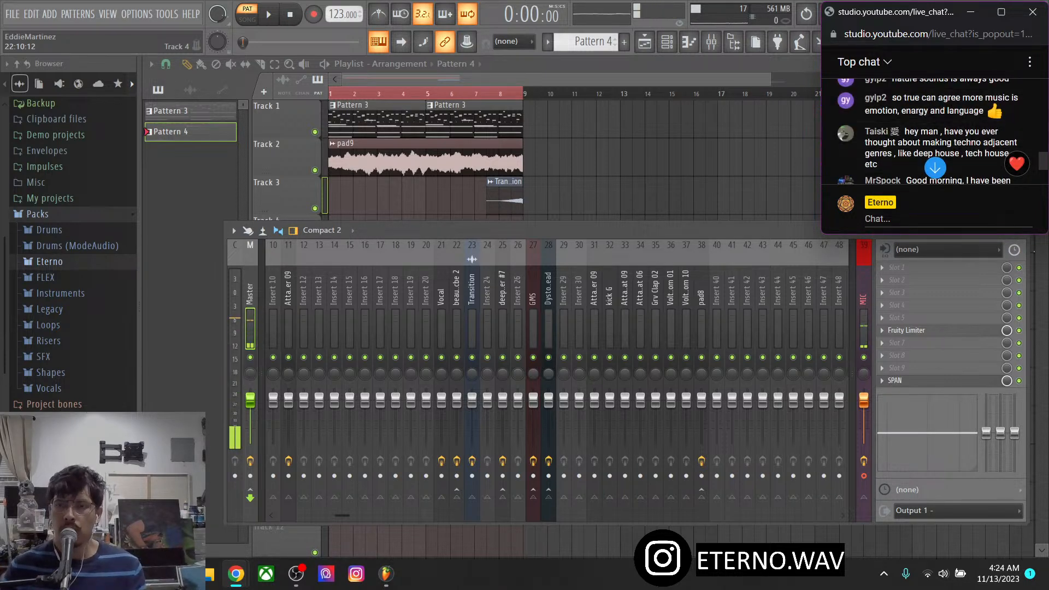
left_click_drag(821, 164, 696, 163)
left_click_drag(778, 233, 777, 383)
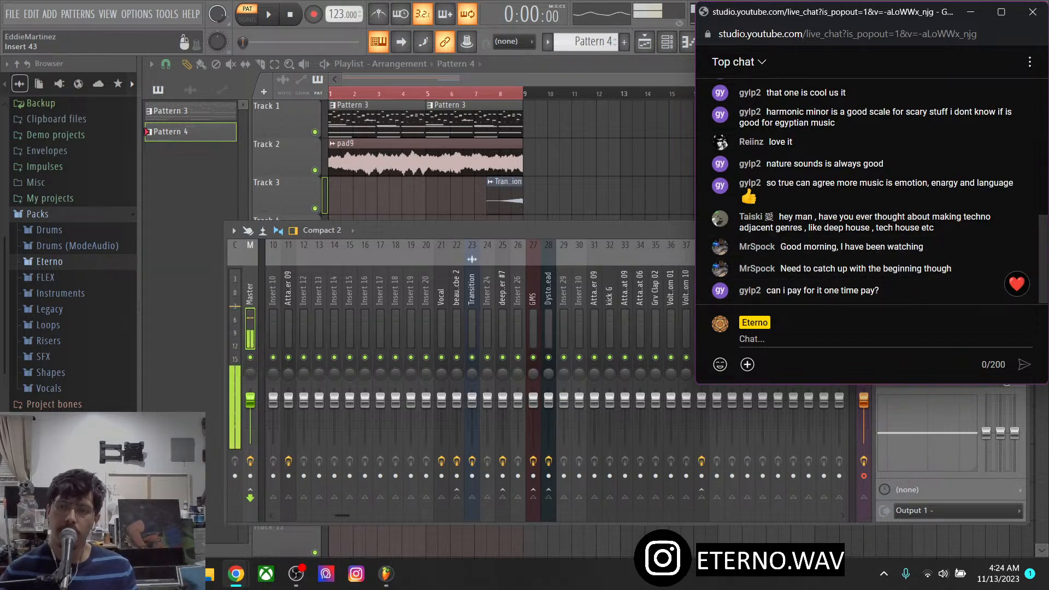
Check the live stream in OBS, and return to the Patreon shop in Chrome
left_click(296, 573)
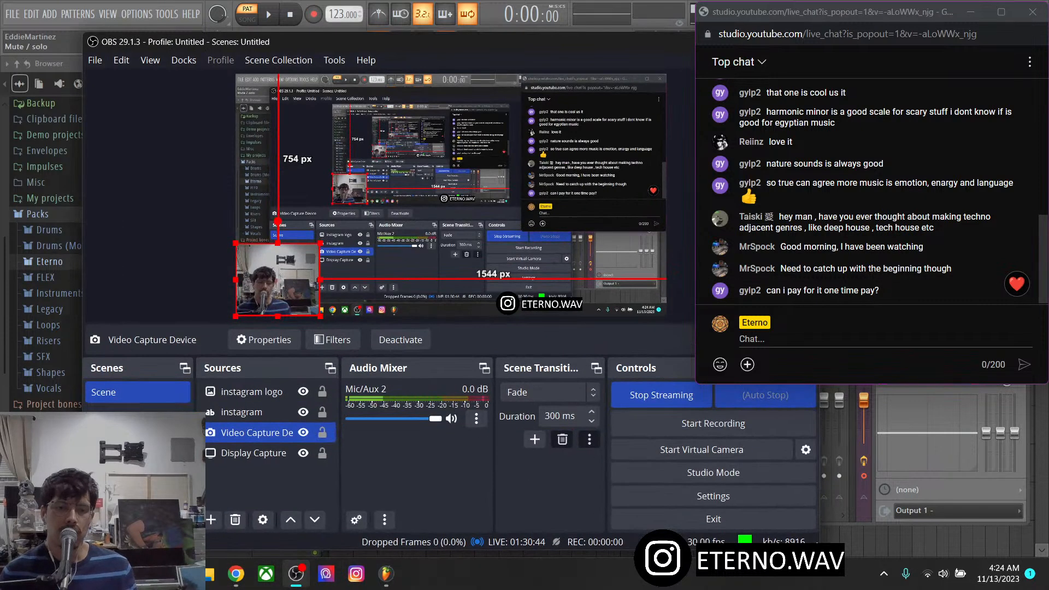
left_click(295, 573)
left_click(236, 573)
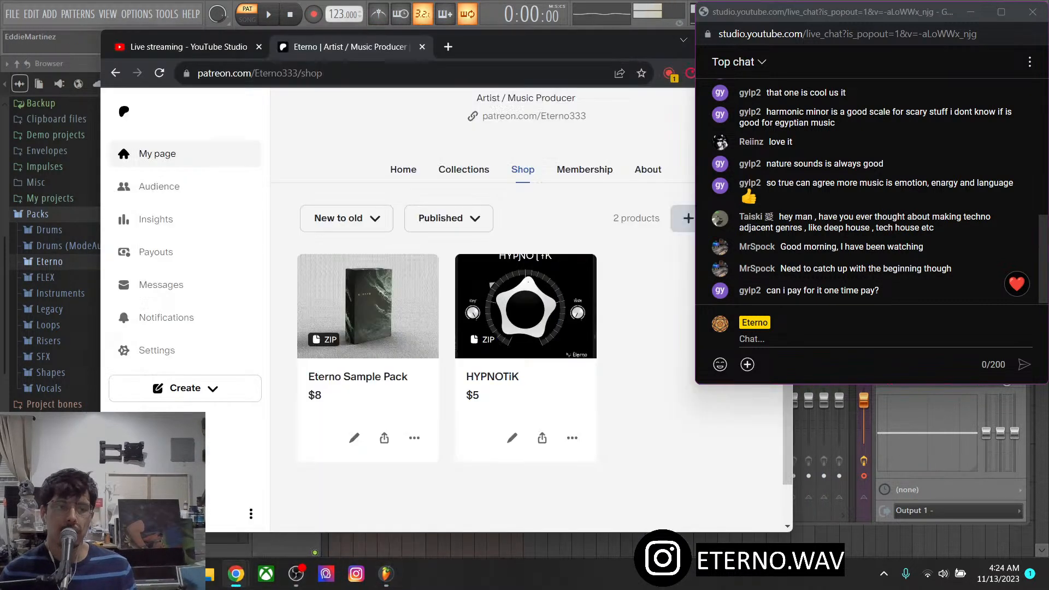
left_click_drag(482, 41, 483, 50)
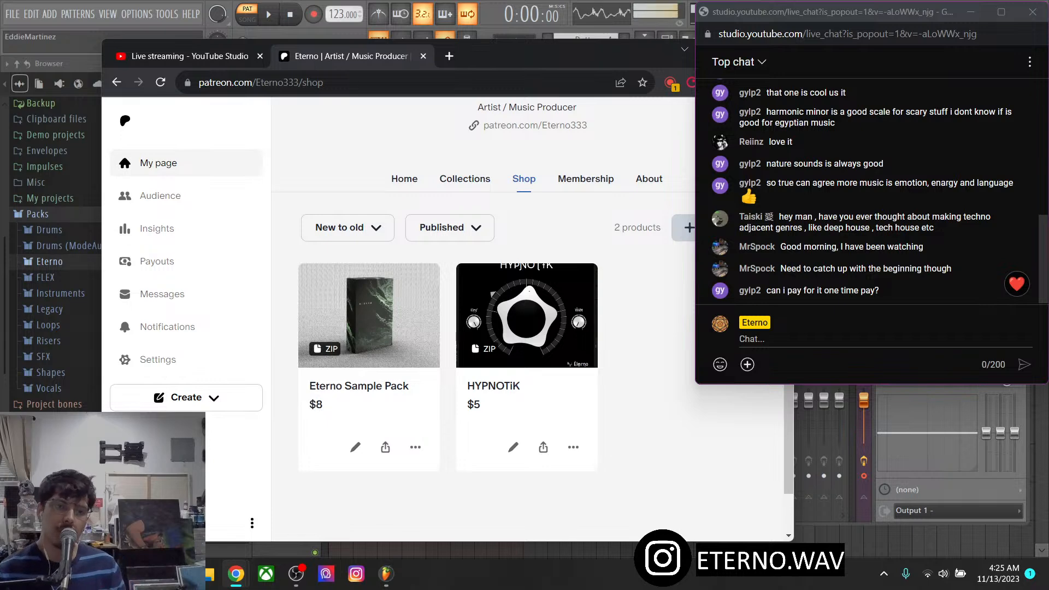
Open the Eterno Sample Pack product in the Patreon shop and examine its price, description and file details
left_click(369, 322)
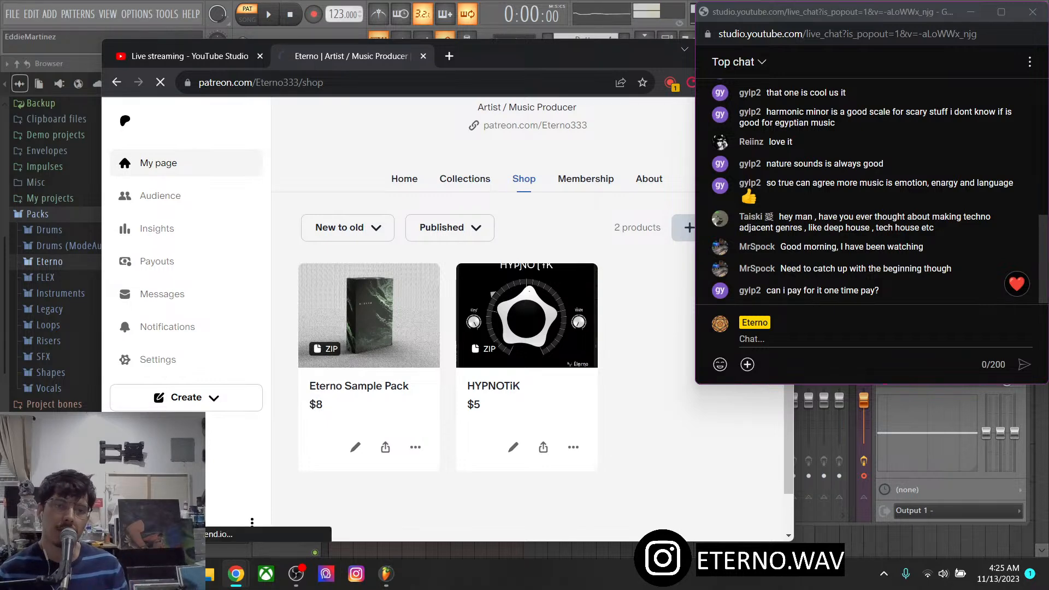
scroll(498, 320, "down", 7)
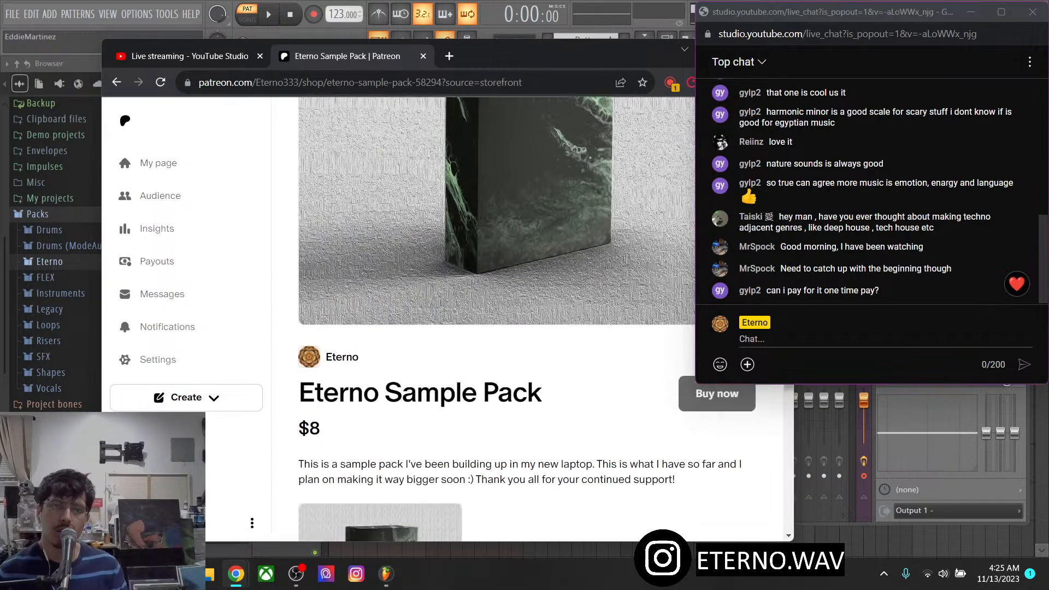
scroll(498, 320, "up", 2)
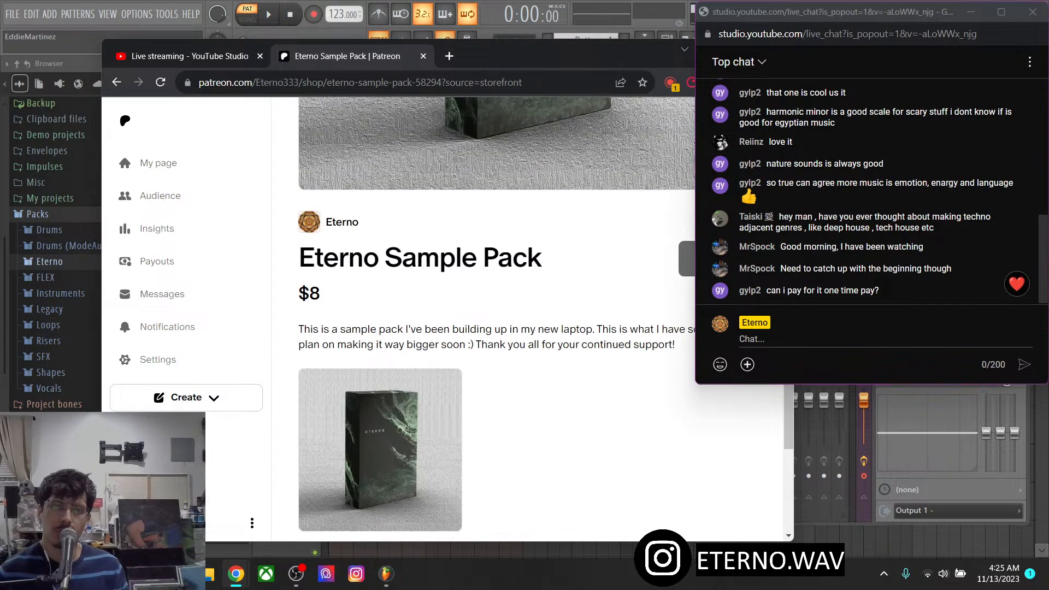
left_click_drag(559, 53, 459, 30)
scroll(426, 295, "down", 3)
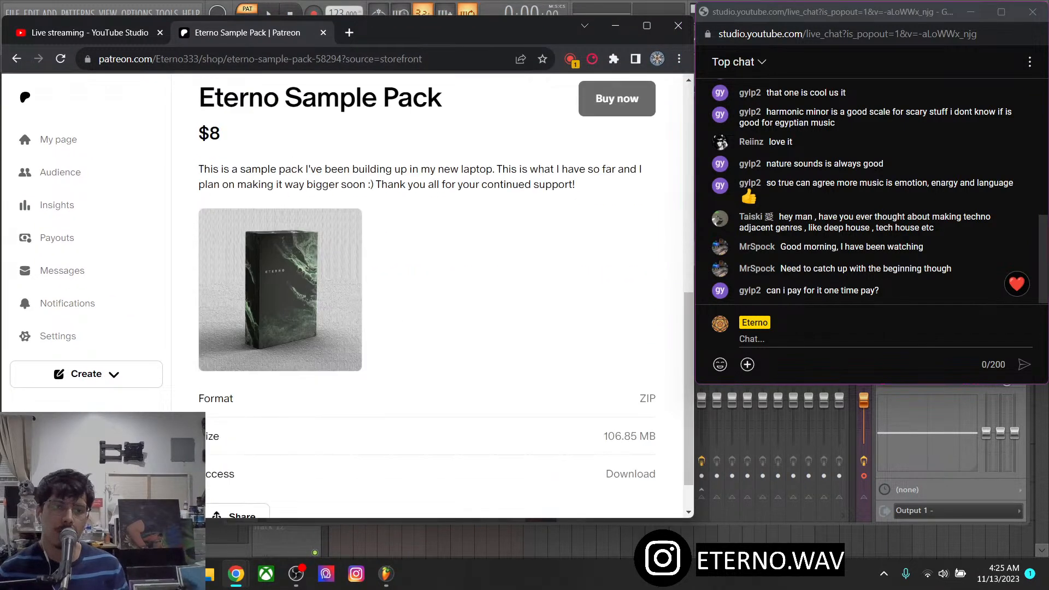
scroll(426, 295, "down", 1)
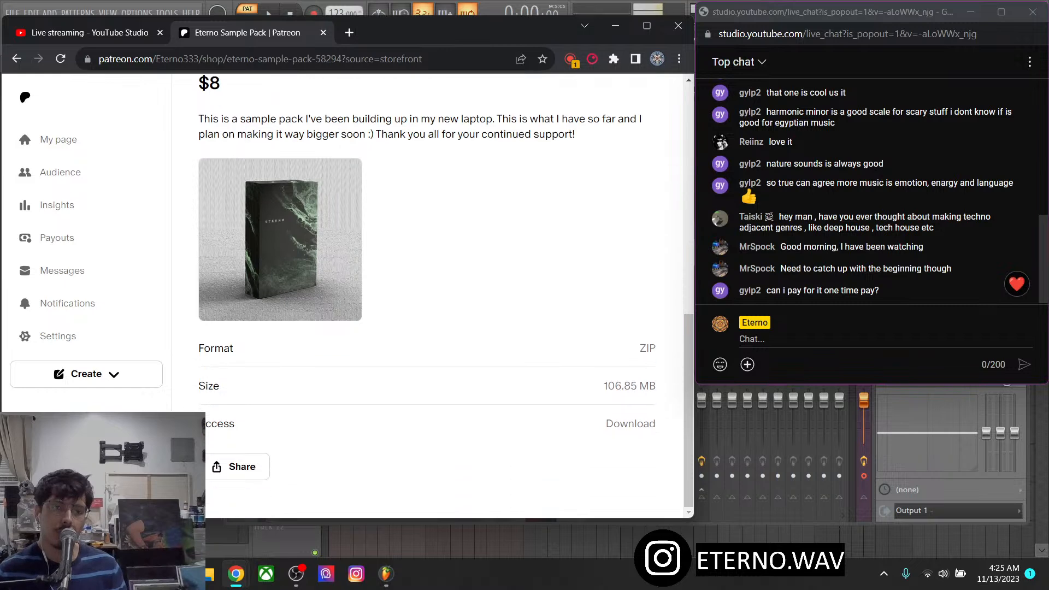
scroll(426, 295, "up", 10)
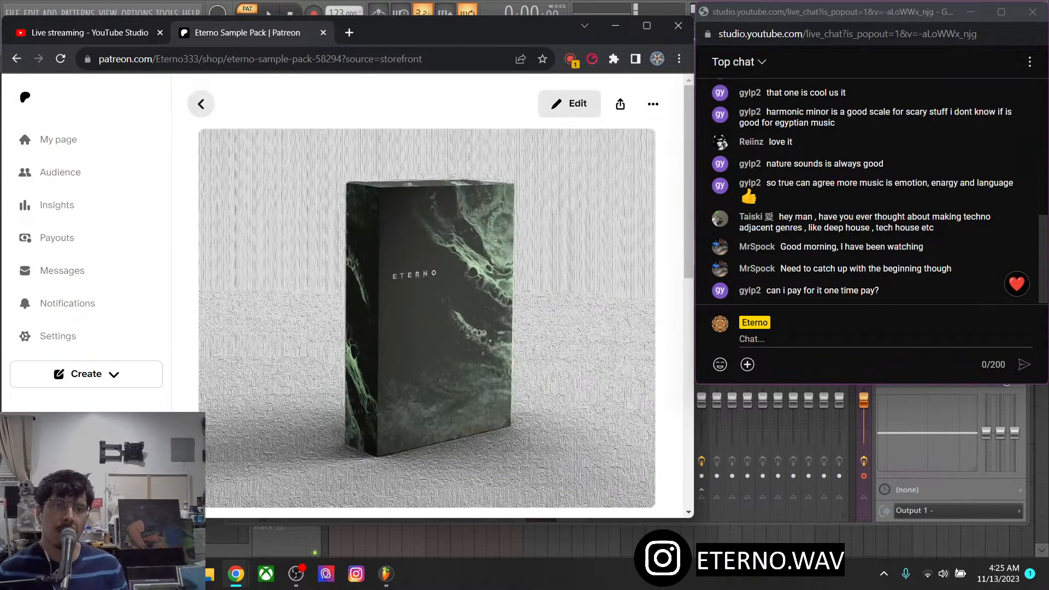
left_click_drag(395, 30, 449, 46)
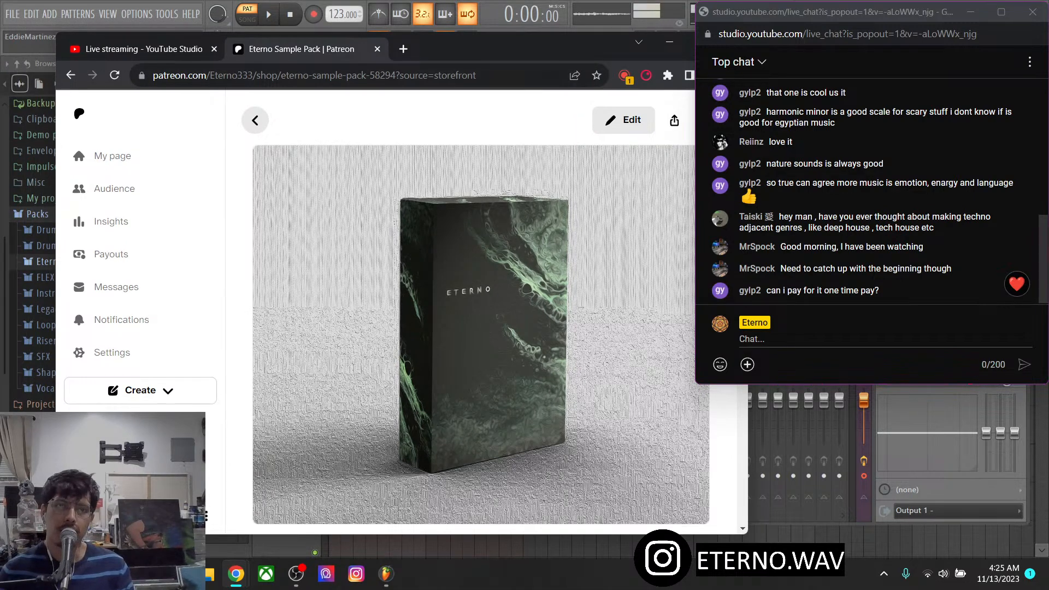
left_click_drag(459, 53, 450, 60)
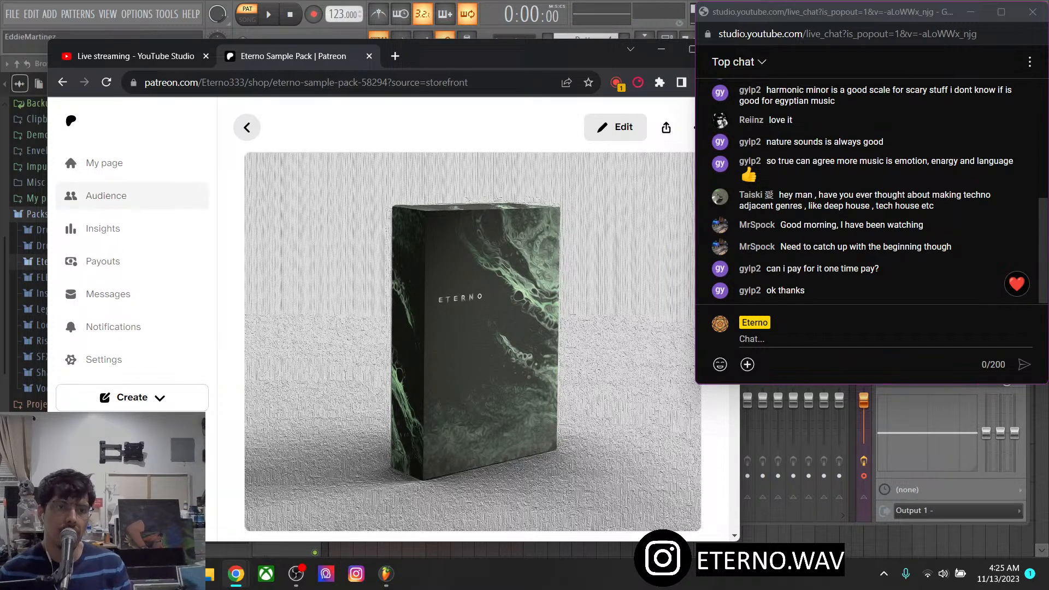
Go to the creator's own Patreon page and browse its posts to the FL Studio theme download
left_click(104, 163)
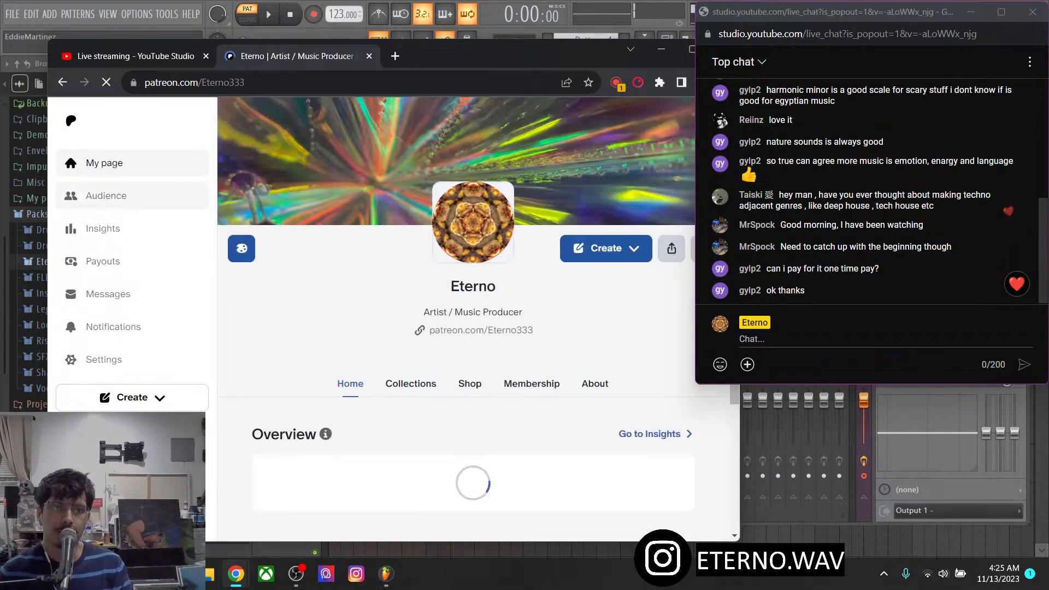
scroll(473, 319, "down", 8)
scroll(472, 319, "down", 3)
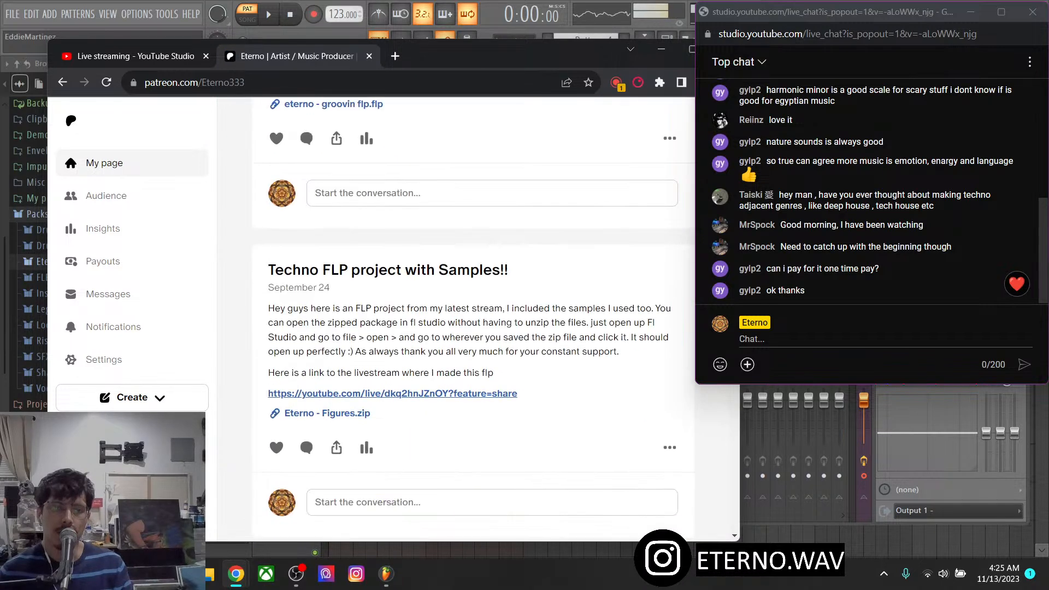
scroll(473, 319, "down", 8)
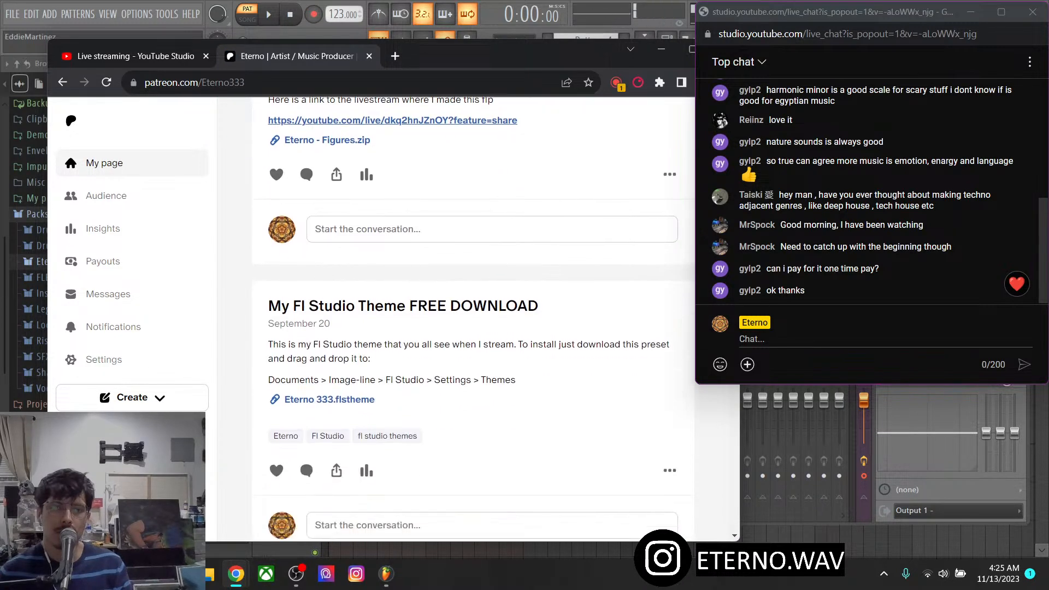
scroll(472, 318, "up", 4)
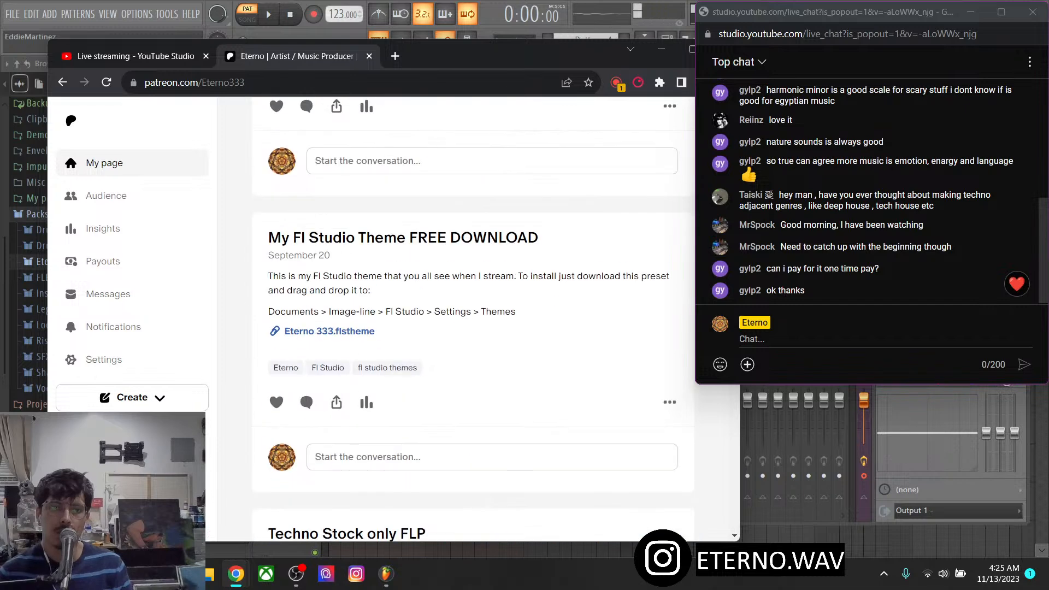
scroll(473, 319, "down", 1)
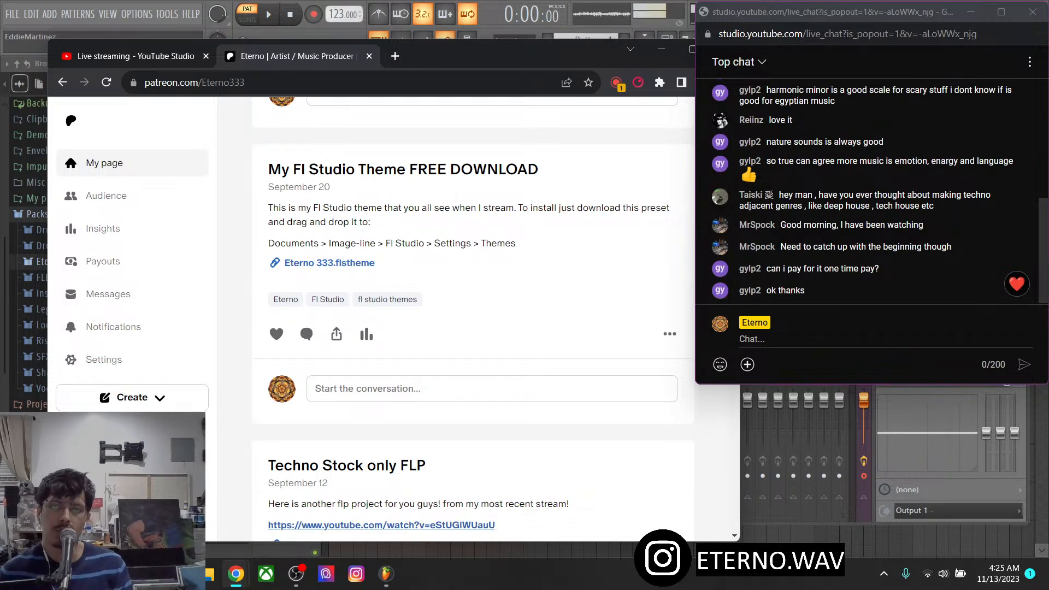
Move the Chrome window clear of FL Studio's menus and open FL Studio's theme settings
left_click_drag(435, 58, 475, 126)
scroll(492, 273, "down", 1)
left_click(136, 15)
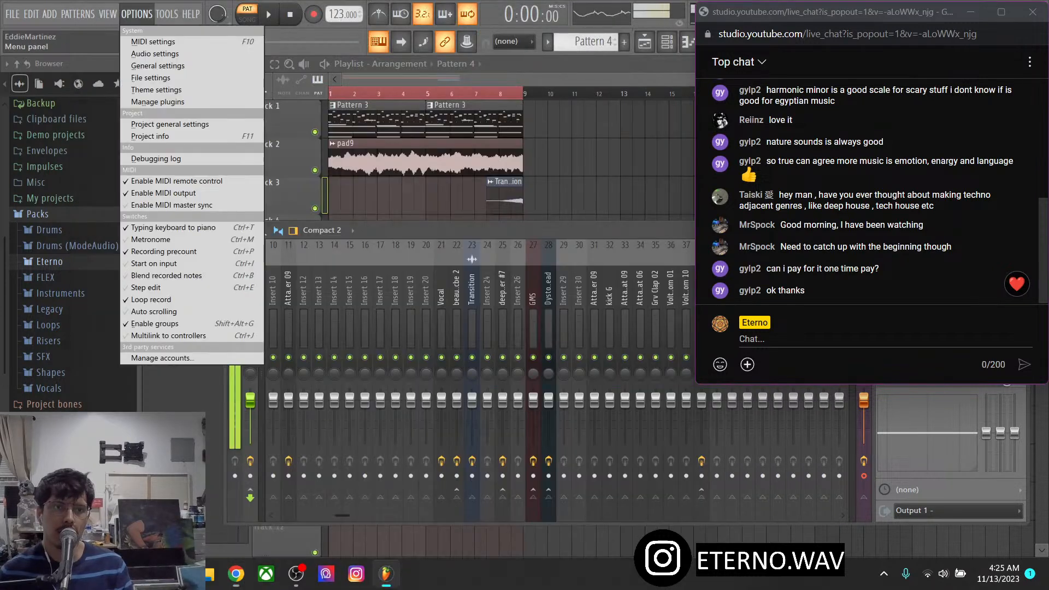
left_click(156, 89)
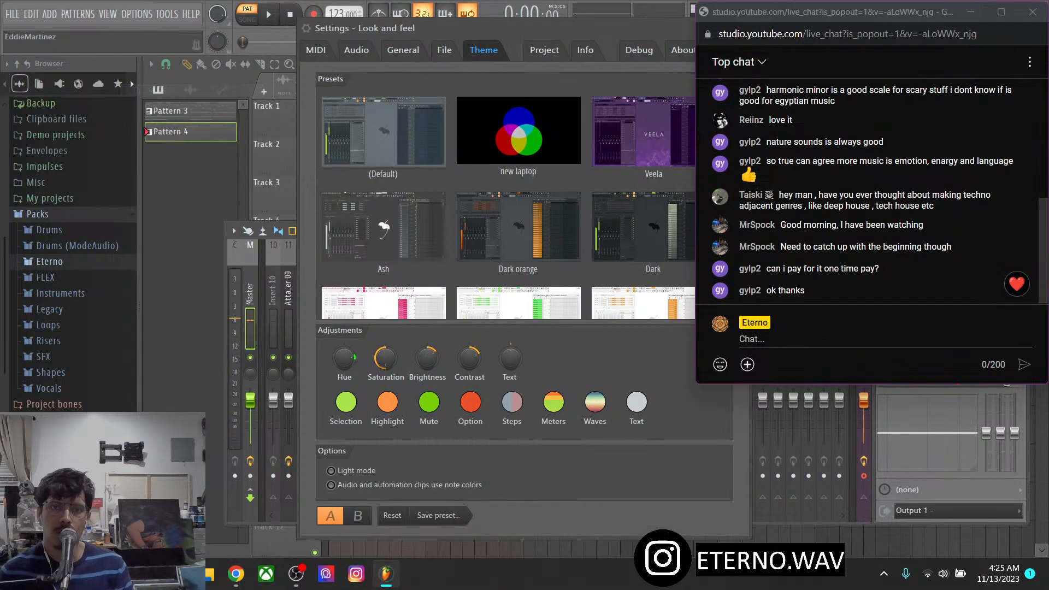
Apply the "new laptop" theme preset to FL Studio and close the settings window
left_click_drag(513, 27, 409, 38)
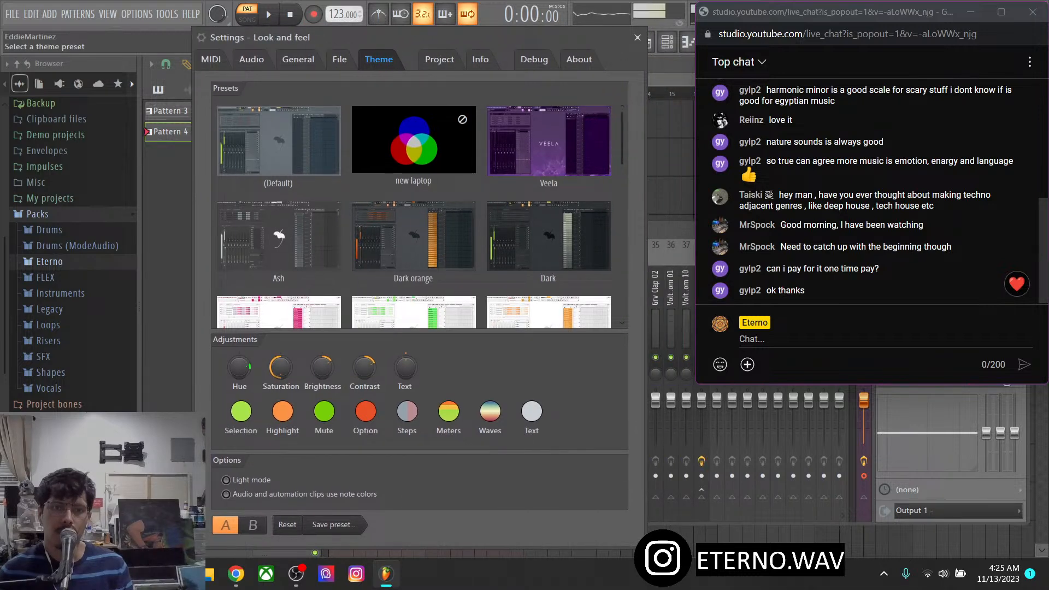
left_click(414, 144)
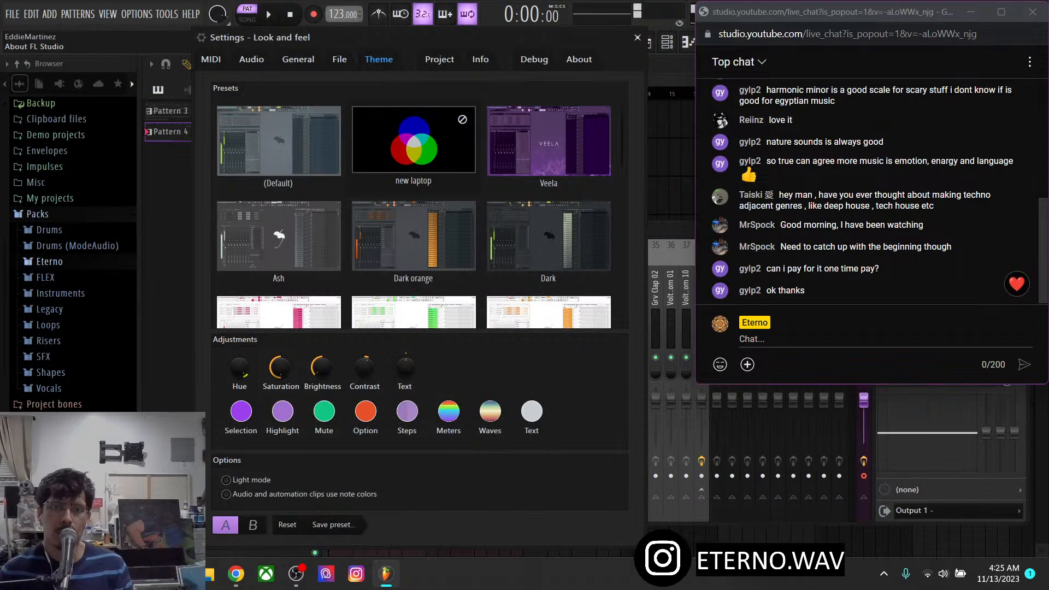
left_click(637, 37)
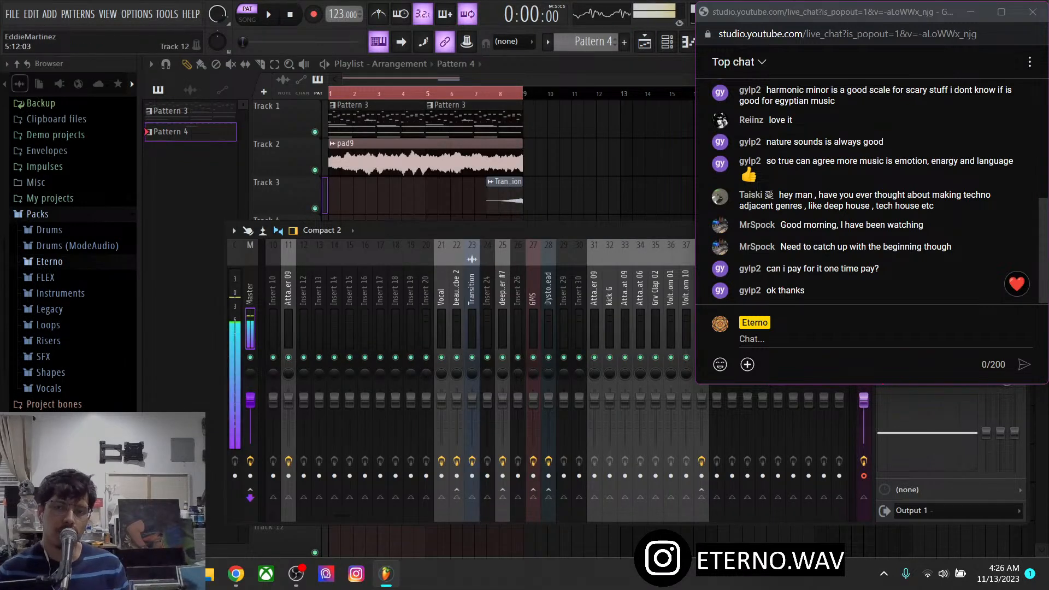
Check the live stream in OBS, and switch back to the creator's Patreon page in Chrome
mouse_move(295, 574)
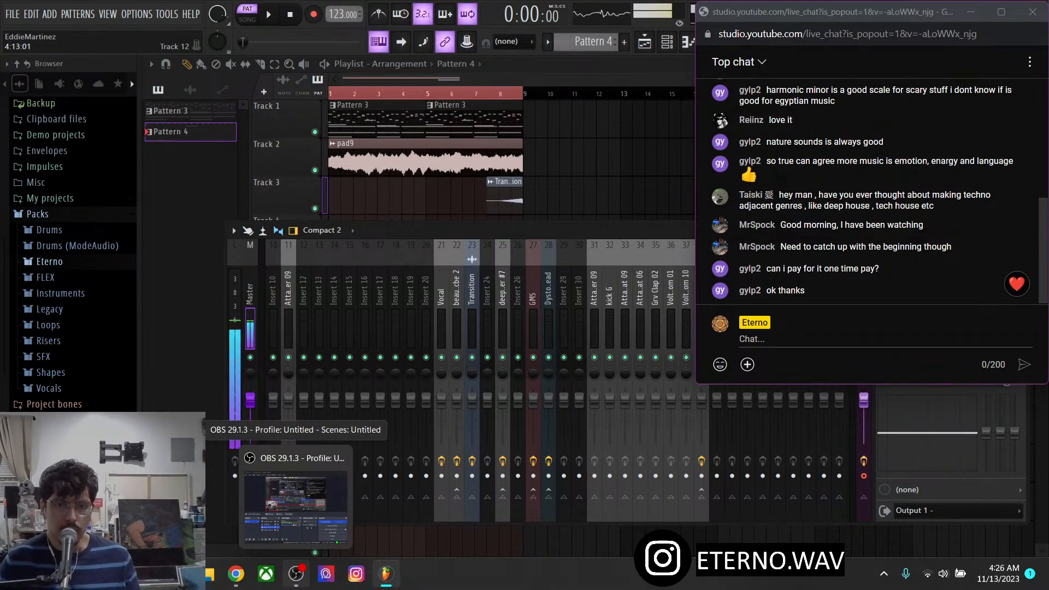
left_click(295, 492)
left_click(236, 574)
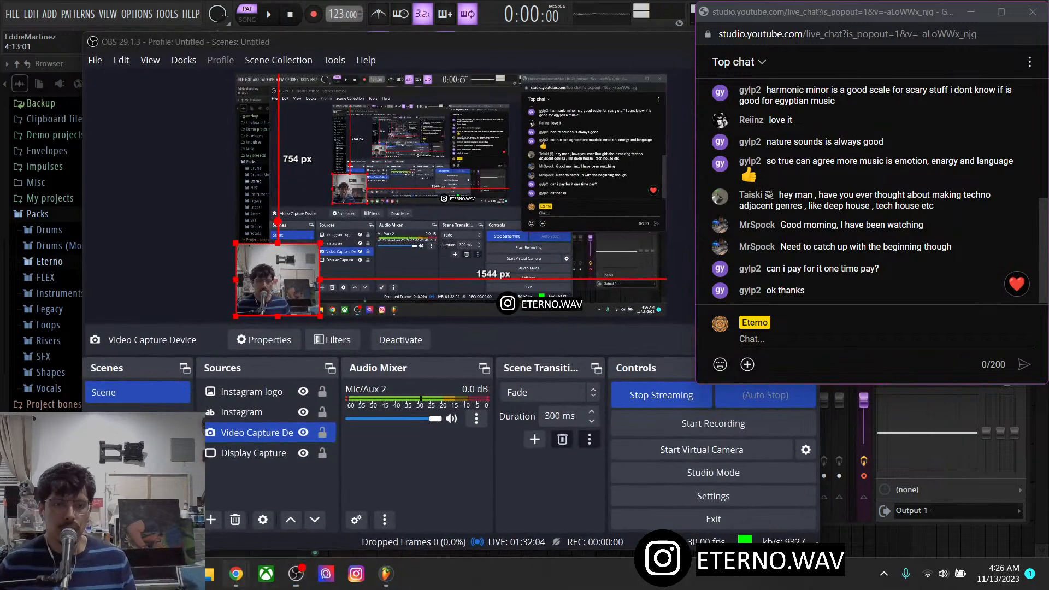
left_click(217, 502)
Browse the older Patreon posts below the theme download, through the FLP projects and Dimension 333, to the Vital preset and drum packs
scroll(501, 360, "up", 1)
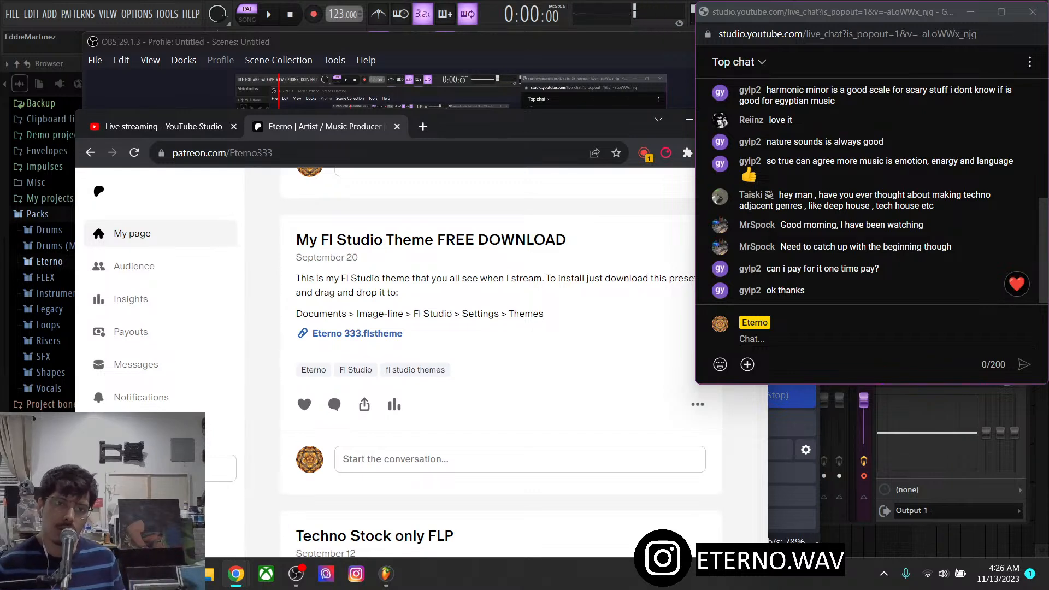
scroll(501, 360, "down", 3)
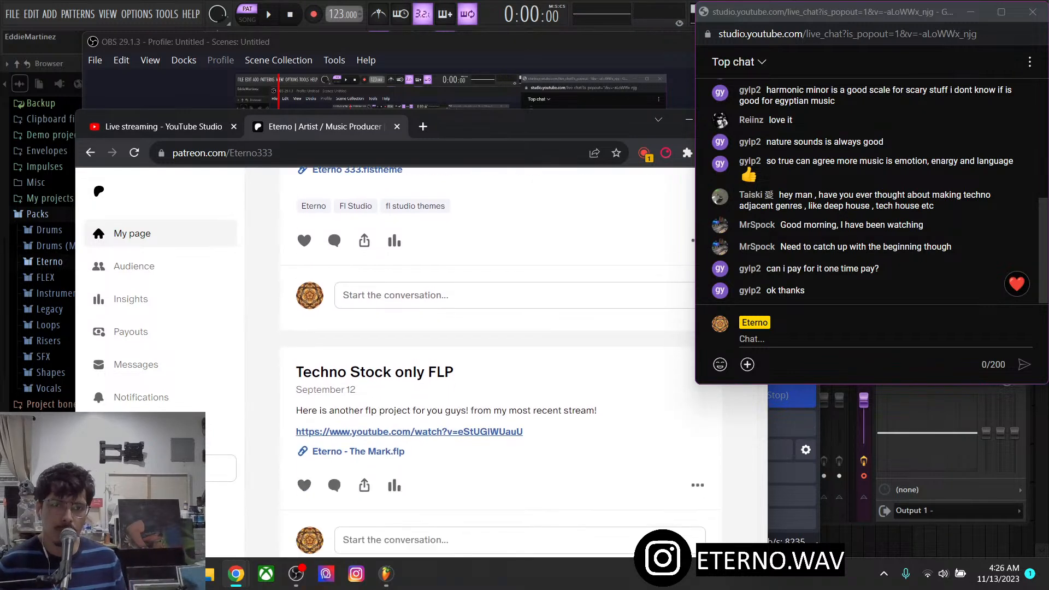
scroll(500, 360, "down", 6)
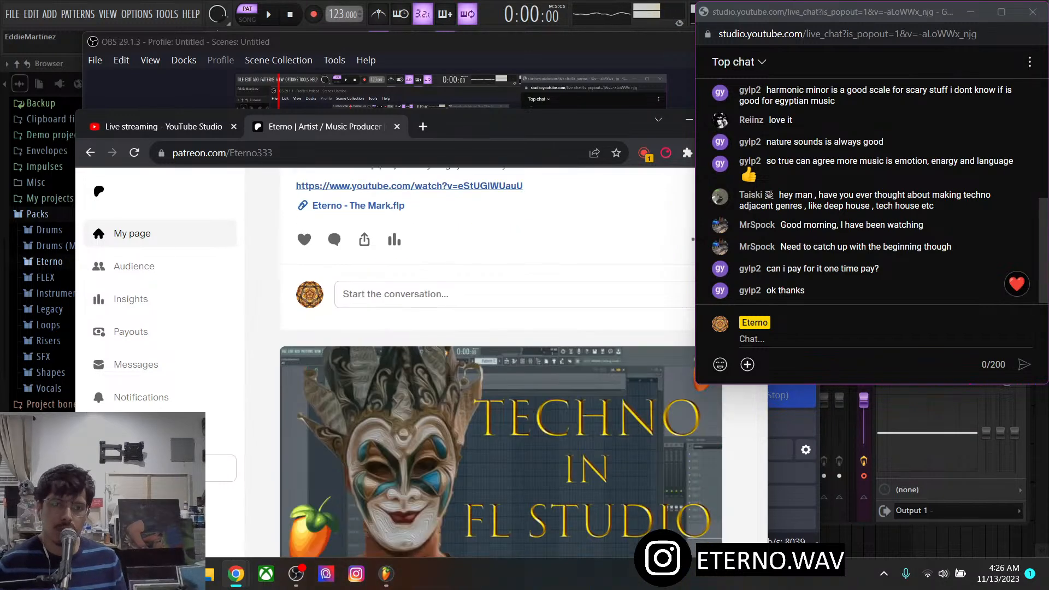
scroll(501, 361, "down", 5)
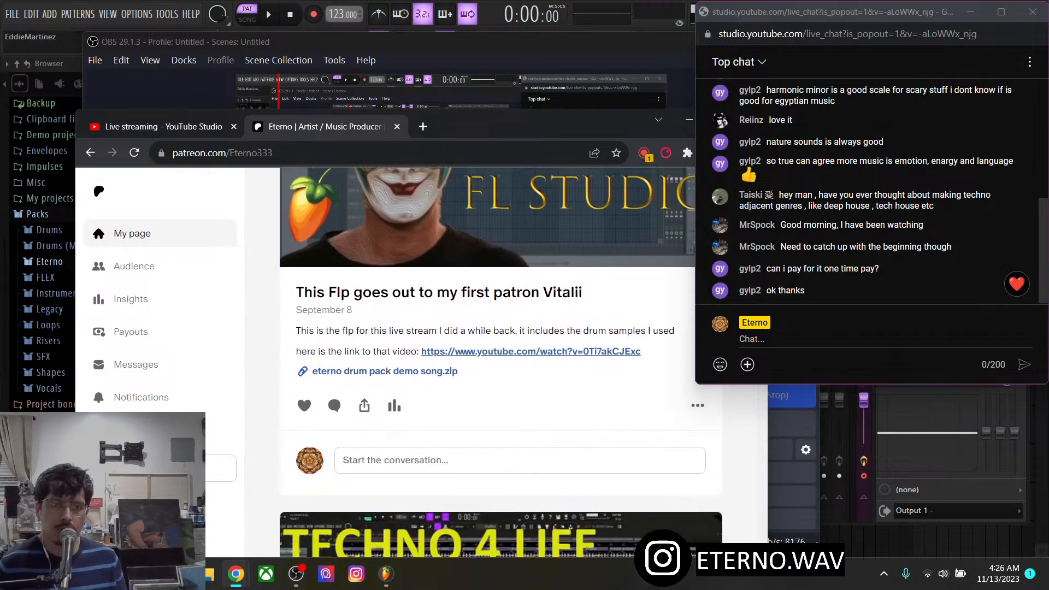
scroll(500, 361, "down", 3)
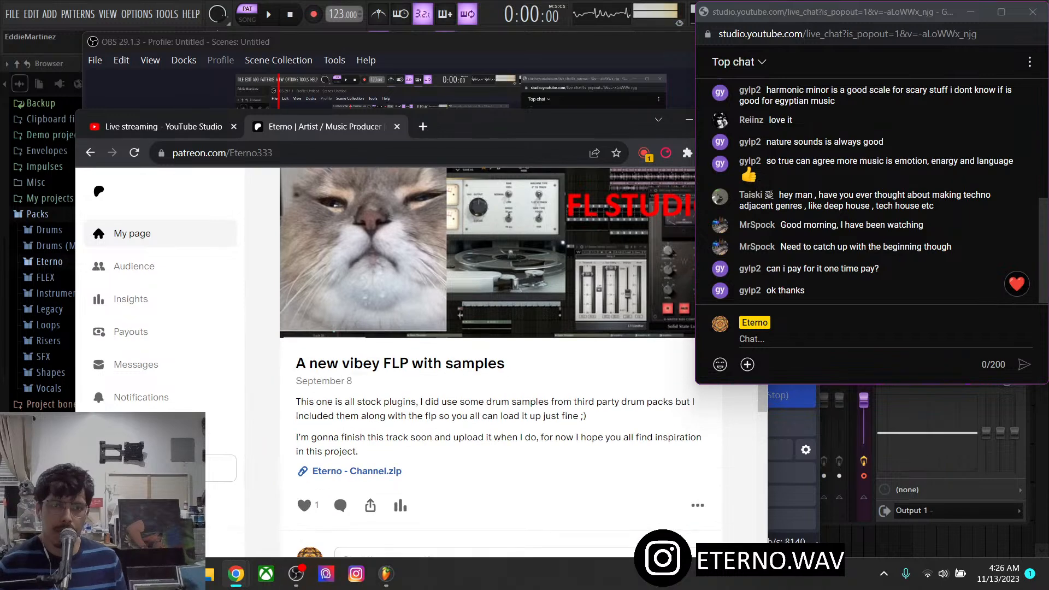
scroll(500, 360, "down", 7)
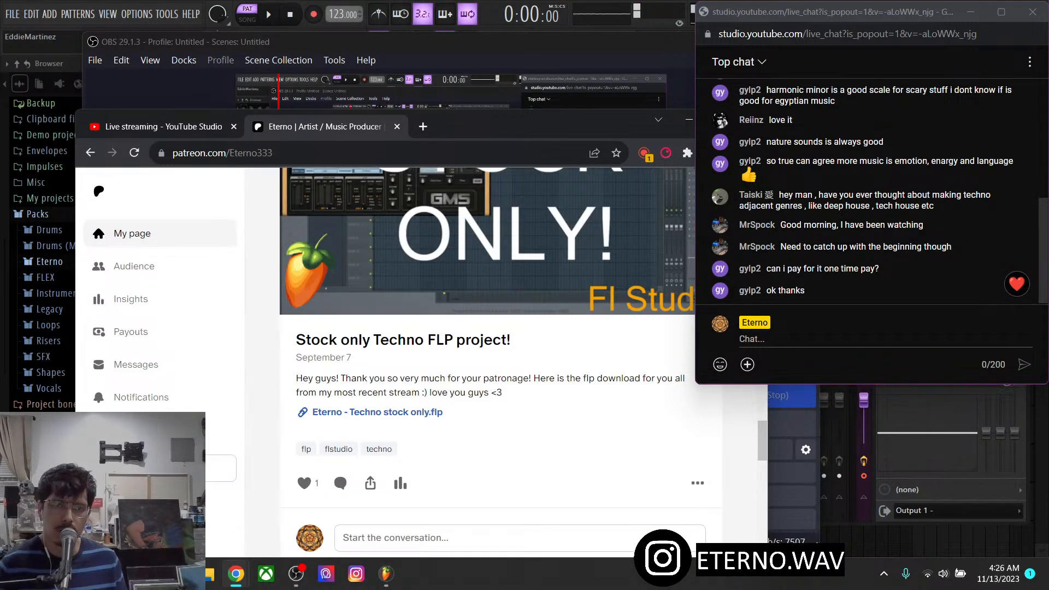
scroll(500, 361, "down", 5)
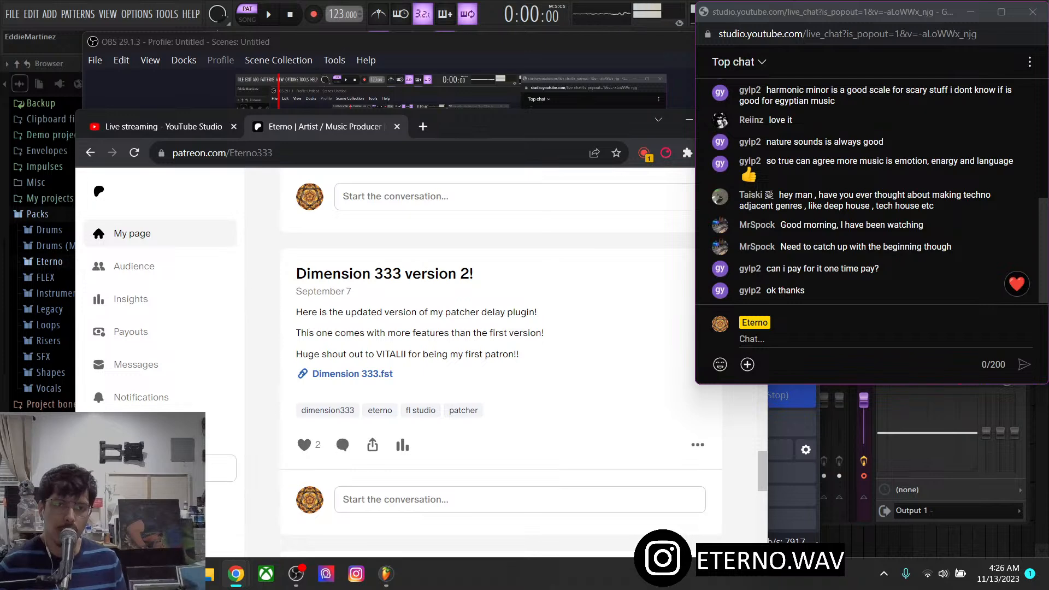
scroll(500, 360, "down", 4)
scroll(501, 361, "down", 1)
scroll(500, 360, "down", 7)
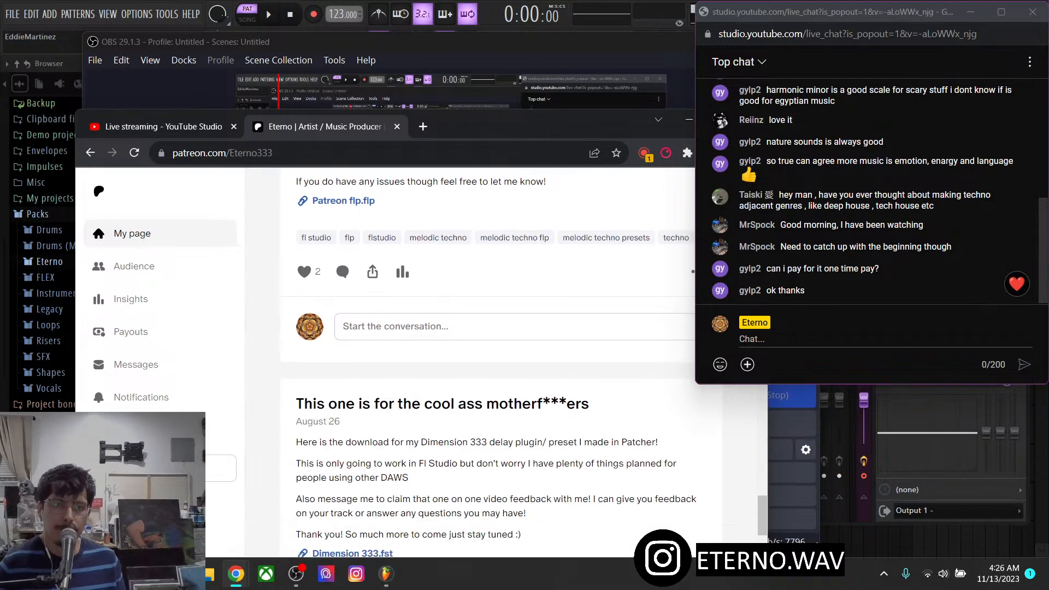
scroll(500, 360, "down", 6)
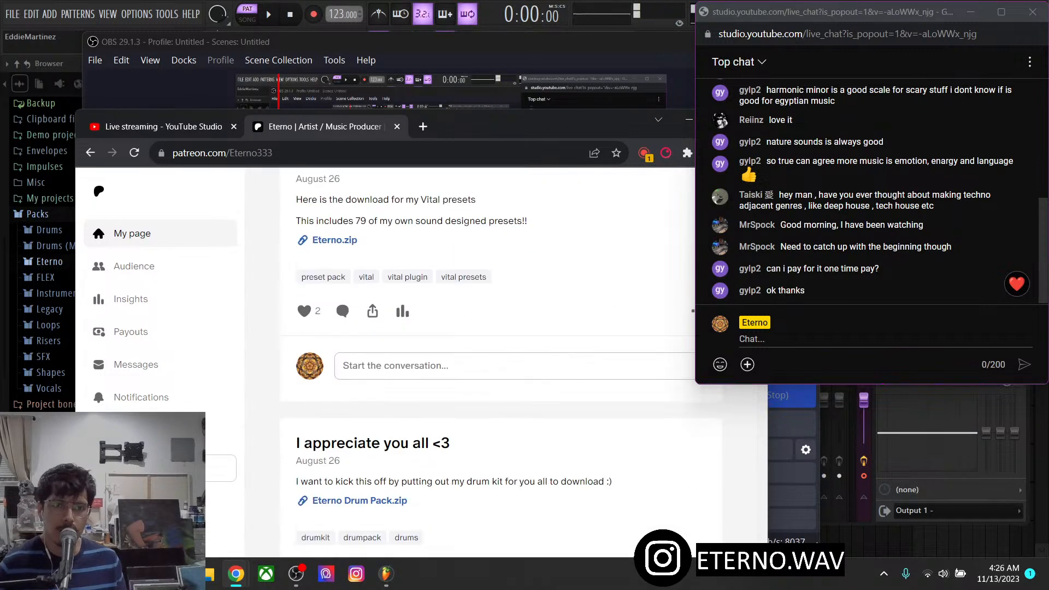
scroll(500, 360, "up", 3)
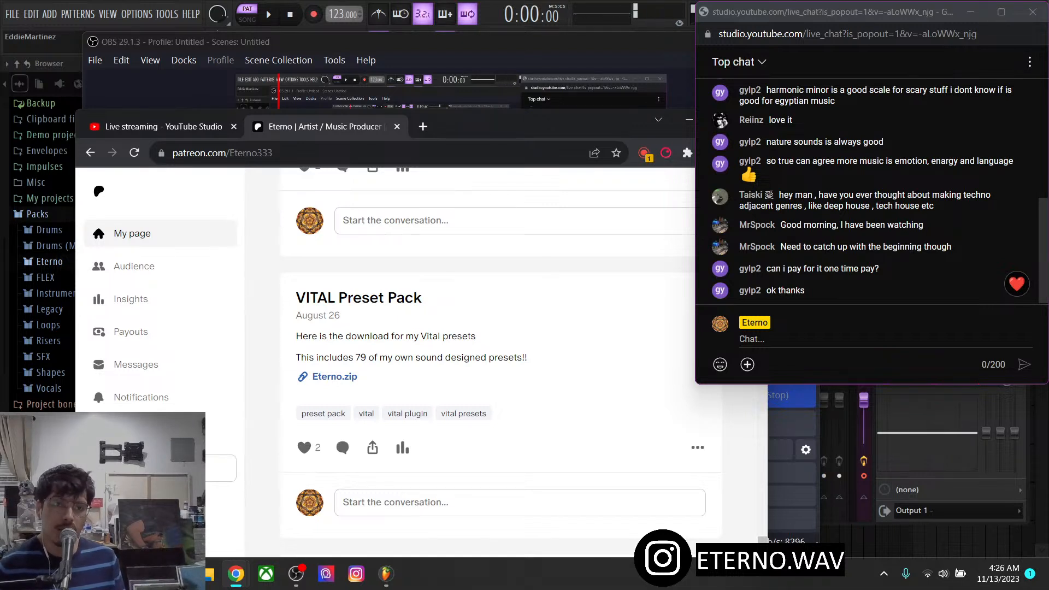
scroll(500, 352, "down", 4)
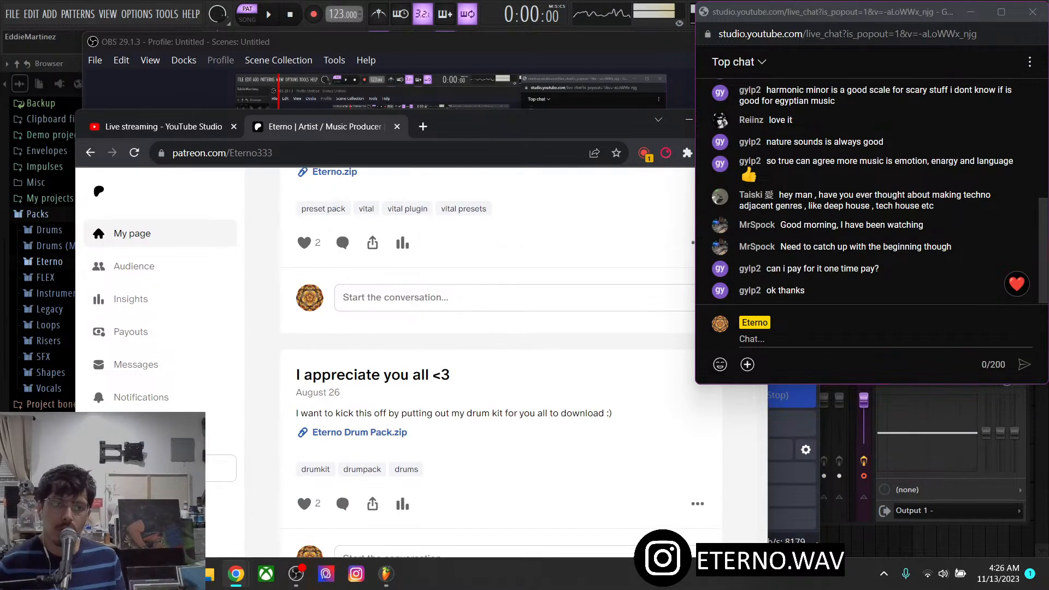
scroll(501, 352, "up", 4)
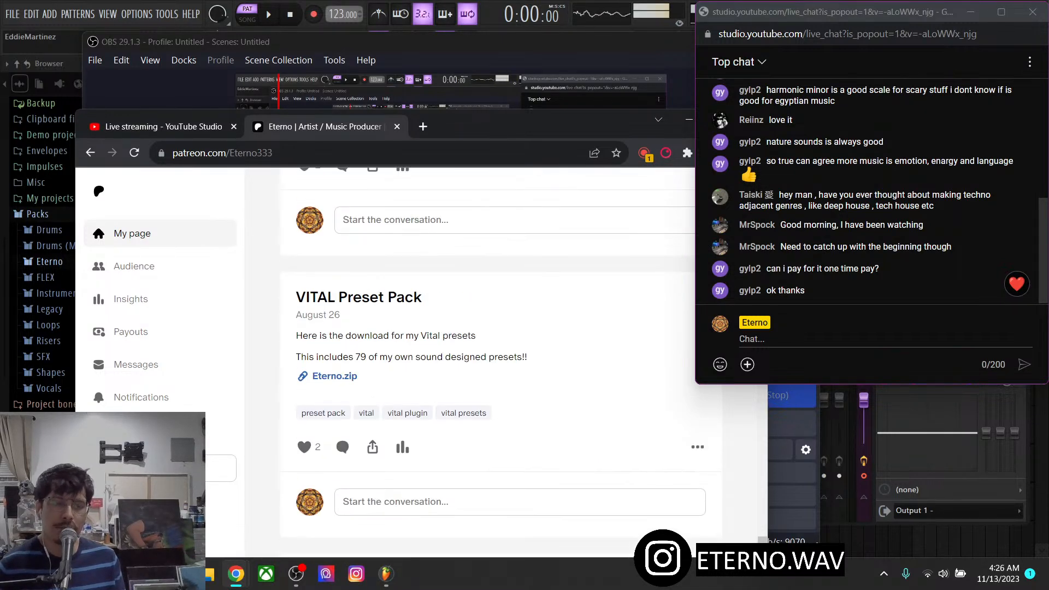
Search the web for gumroad in a new browser tab and open the Gumroad website
key("ctrl+t")
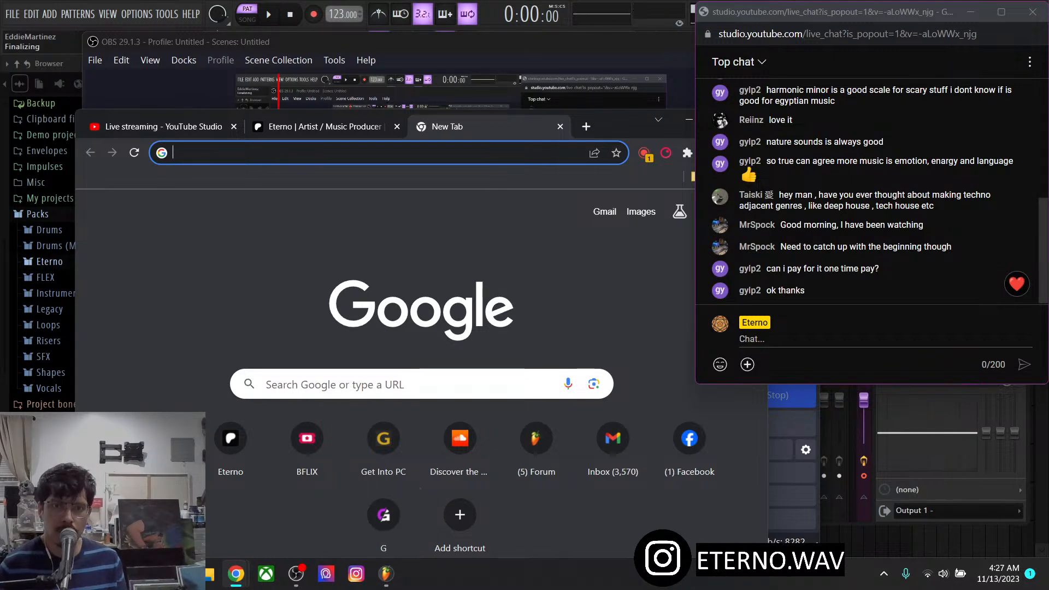
type("gum")
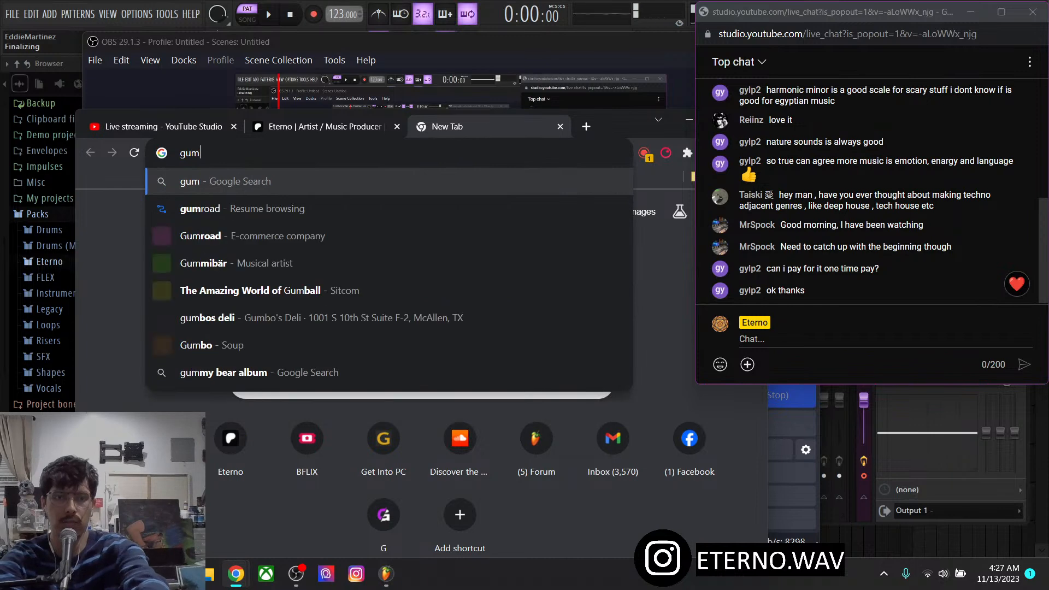
type("road")
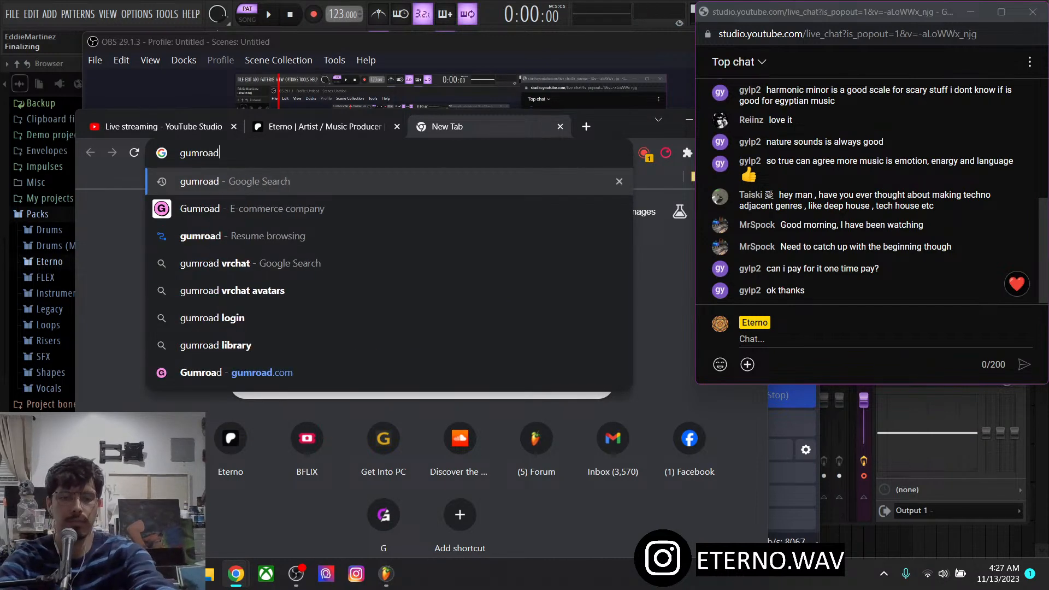
key("Return")
left_click(250, 331)
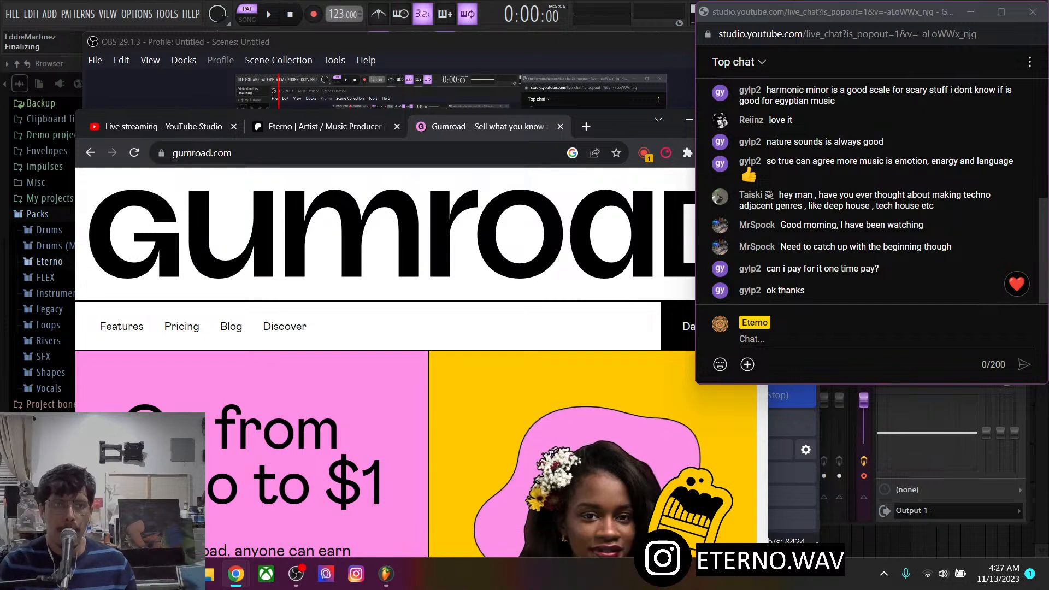
Go to the creator's Gumroad storefront at eterno.gumroad.com
double_click(254, 153)
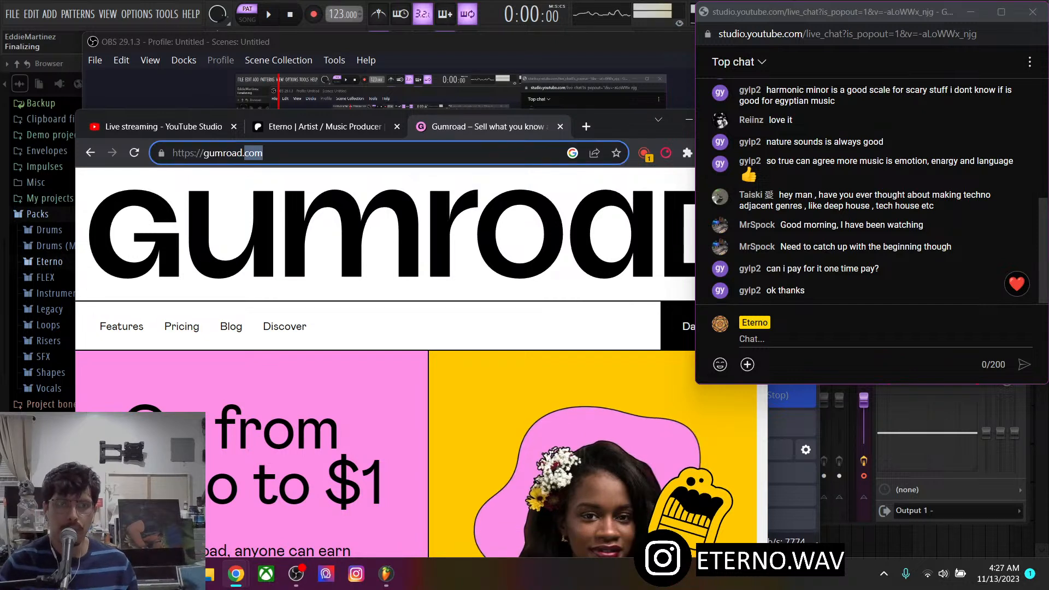
left_click(264, 153)
left_click(204, 153)
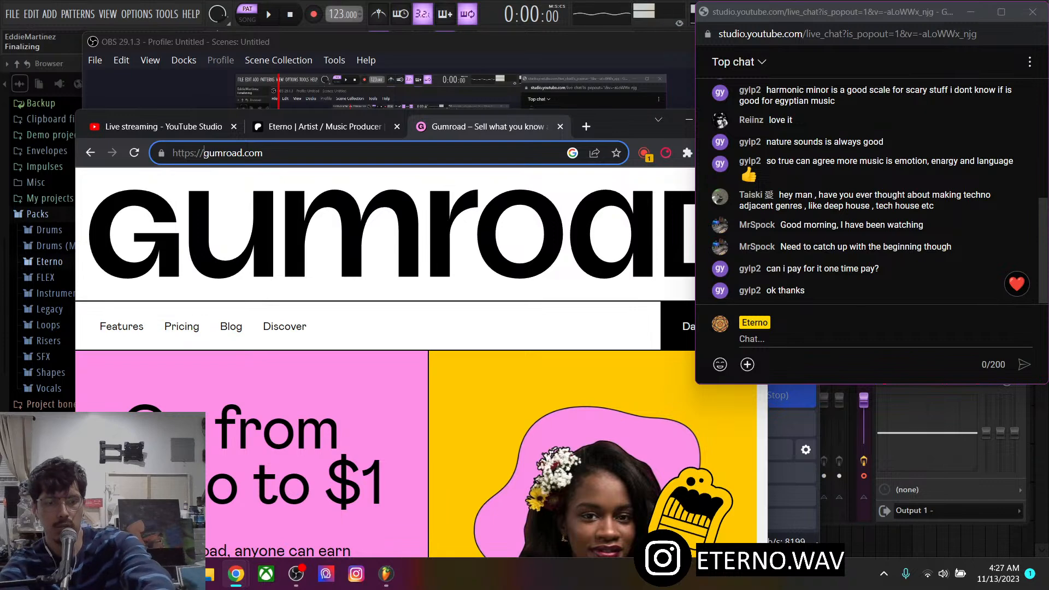
type("eterno.")
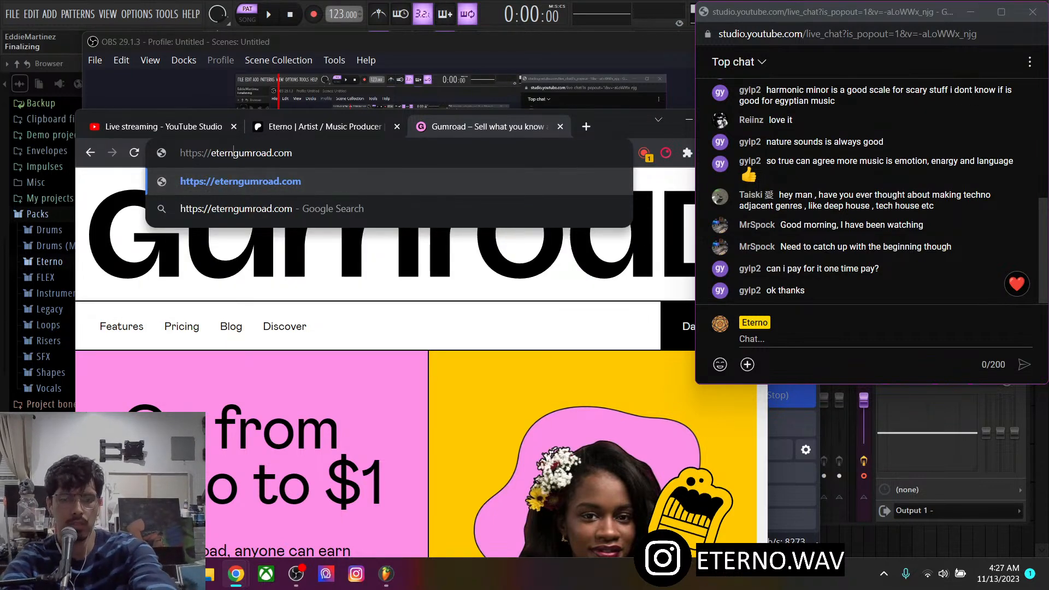
key("Return")
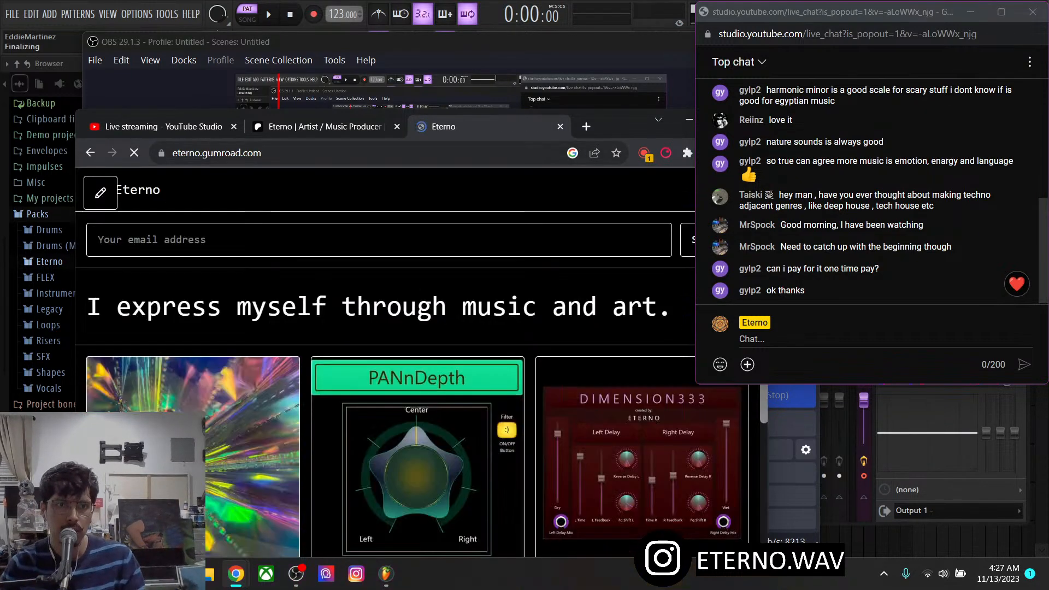
Shrink the live chat window towards its upper-right corner and maximize the Chrome window showing the Gumroad storefront
left_click_drag(623, 125, 623, 80)
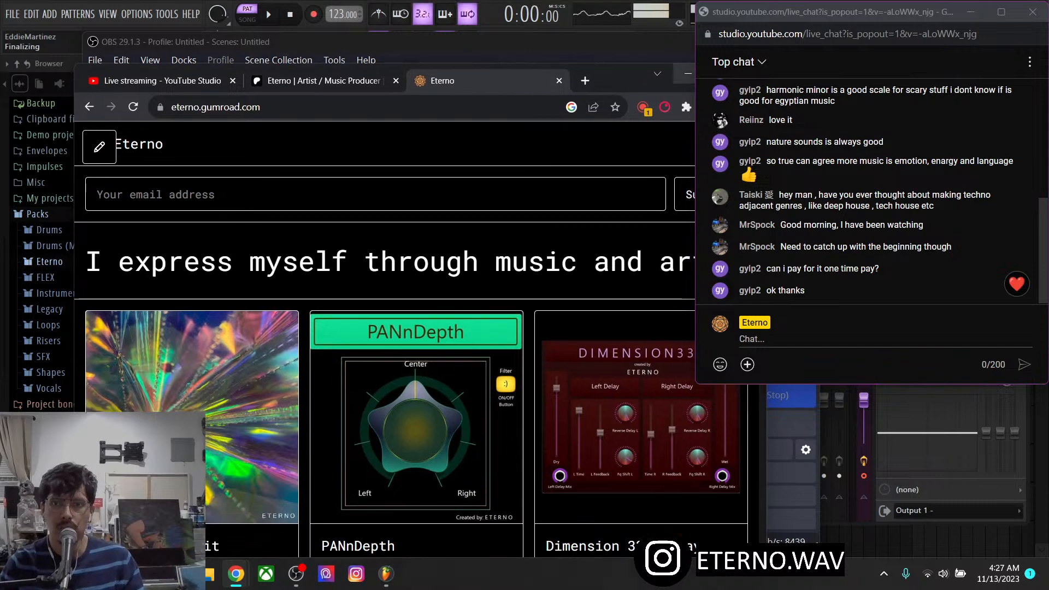
left_click_drag(695, 385, 847, 230)
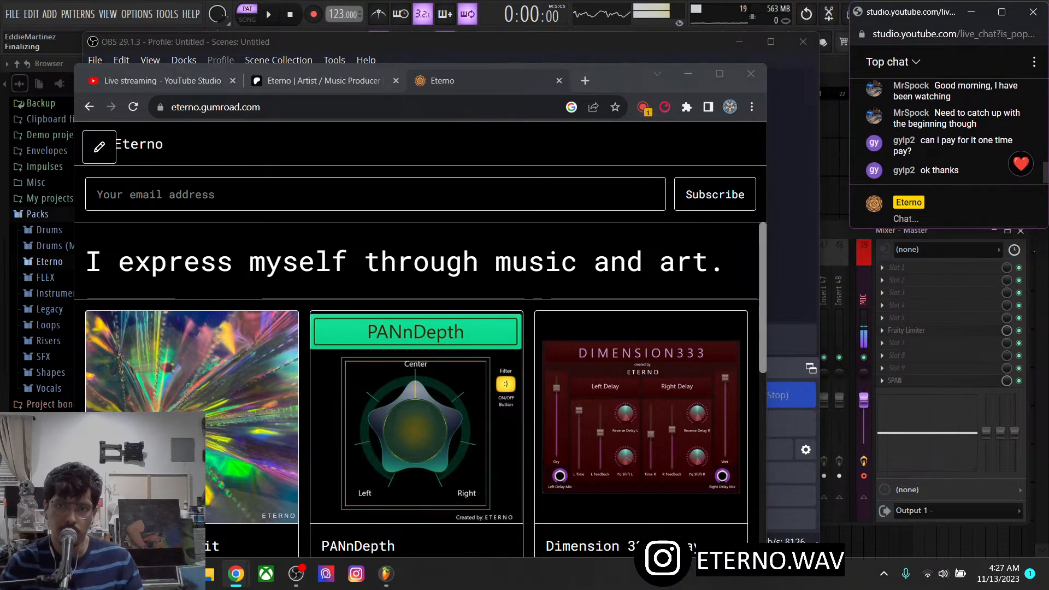
left_click(720, 73)
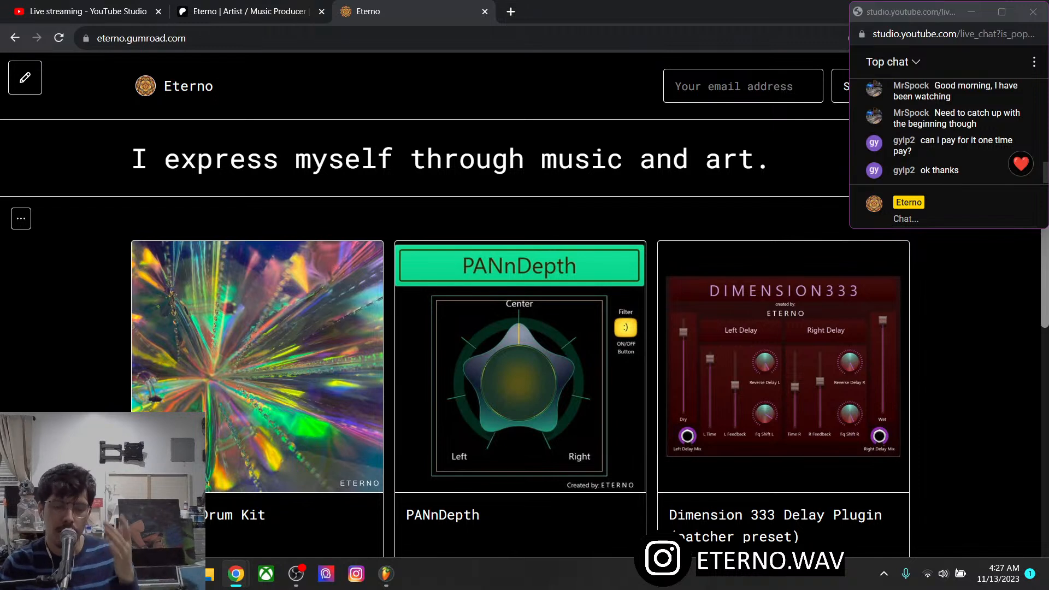
Open the Techno Drum Kit product and examine its price, description and sample list
scroll(257, 328, "down", 1)
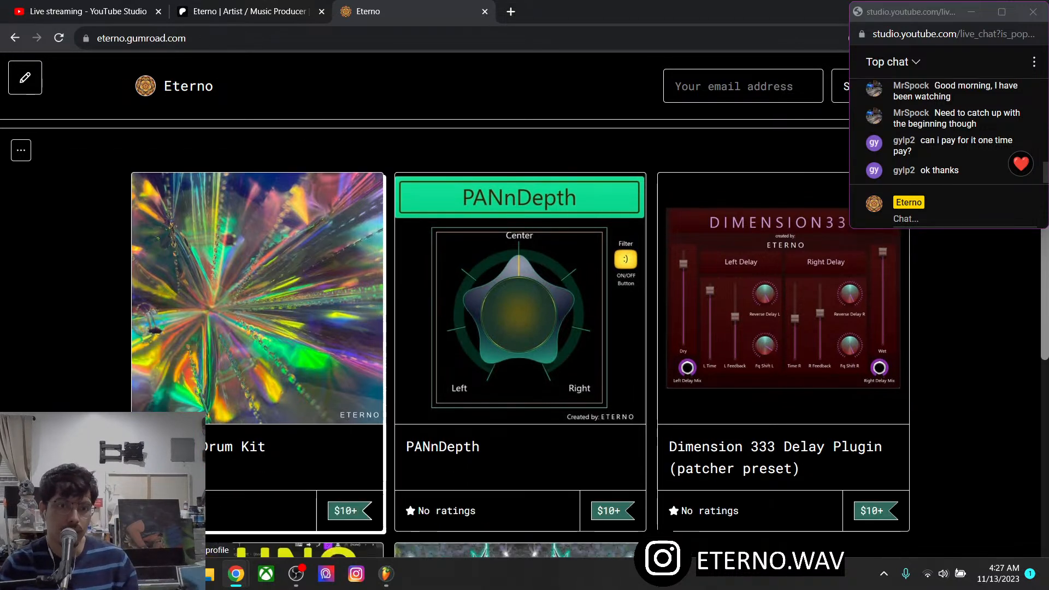
left_click(257, 328)
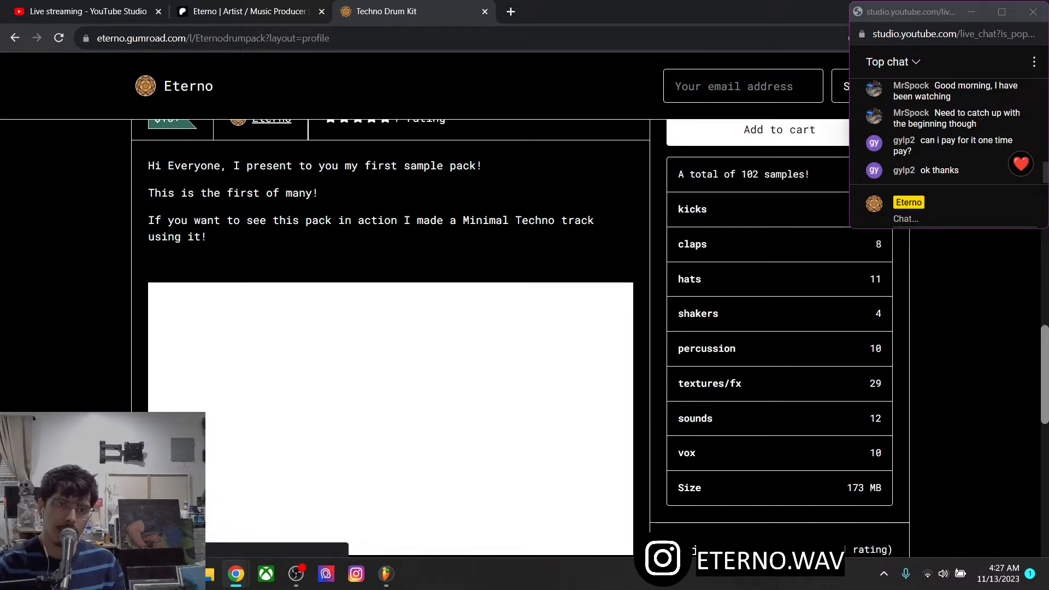
scroll(385, 267, "down", 6)
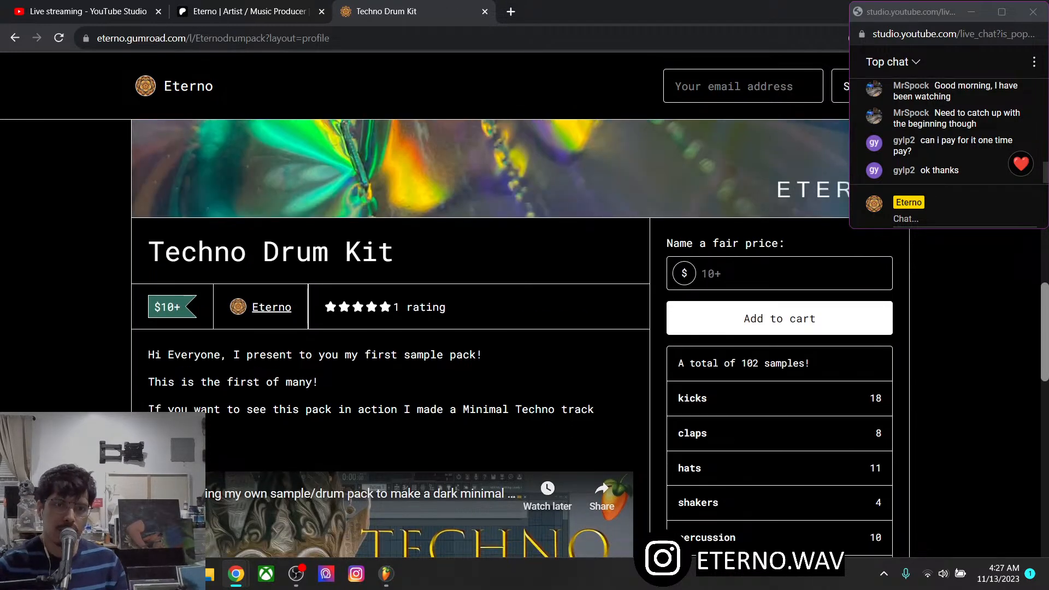
scroll(384, 267, "down", 3)
scroll(385, 267, "up", 9)
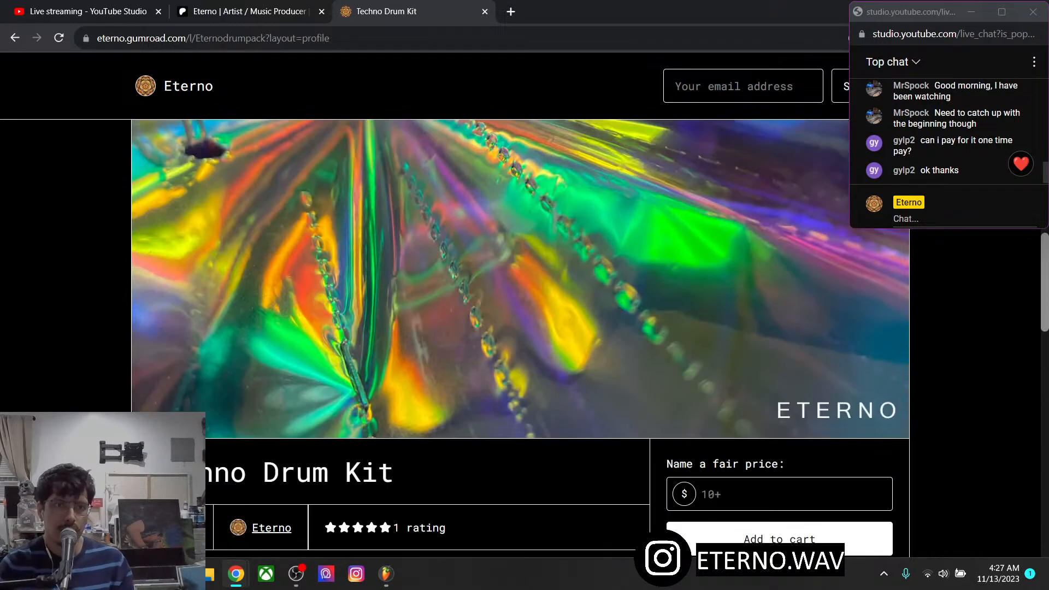
scroll(385, 267, "down", 1)
Return to the Gumroad storefront and look over the other listed products
key("alt+Left")
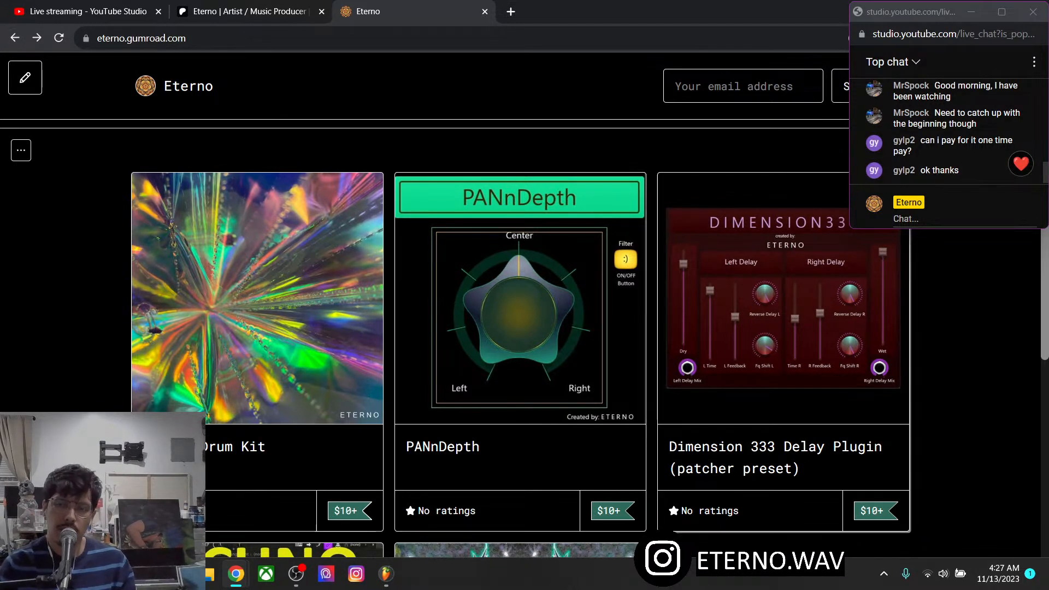
mouse_move(295, 573)
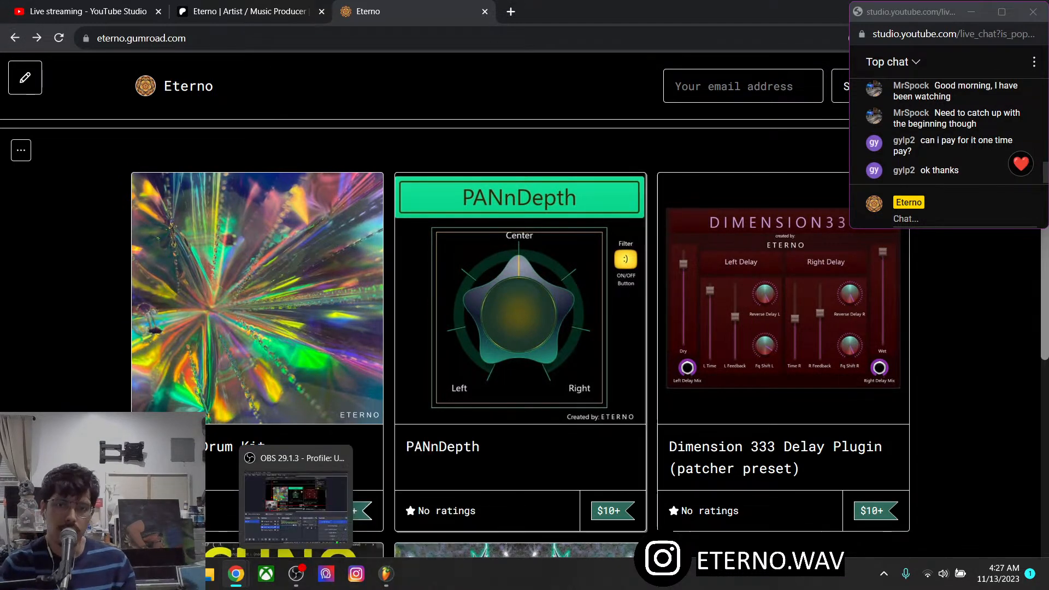
scroll(519, 306, "down", 1)
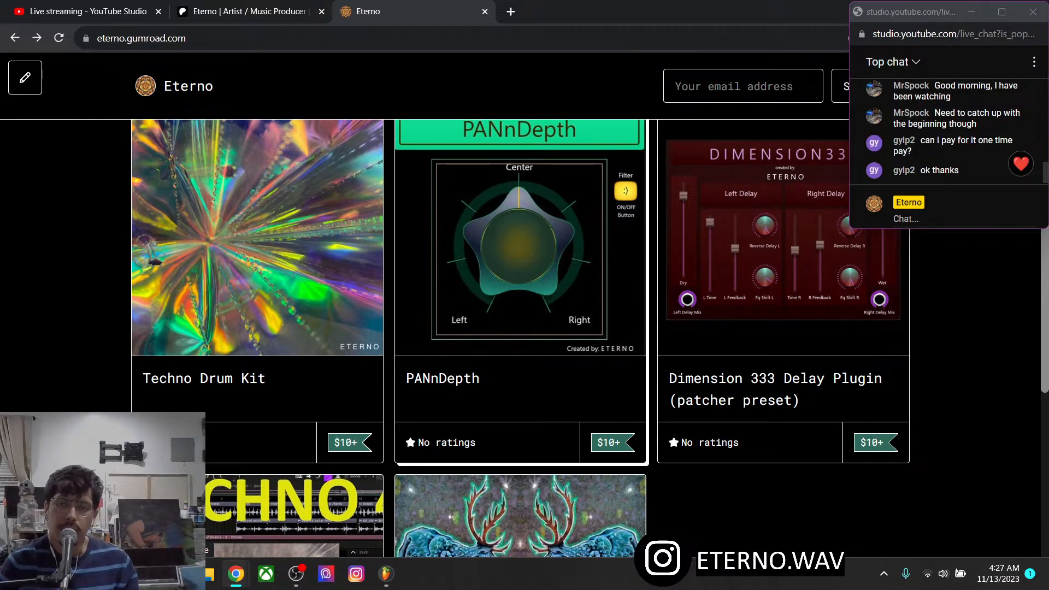
Look over the Gumroad store listings, from PANnDepth and Dimension 333 to the Free Techno FLP and Eterno Vital Preset Pack
scroll(520, 306, "up", 1)
scroll(546, 306, "down", 1)
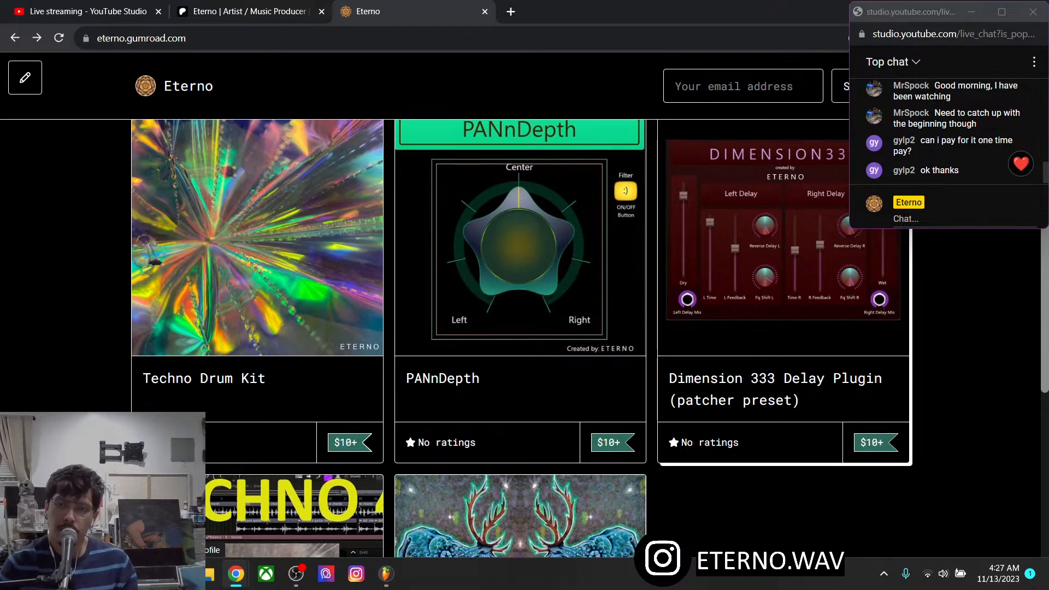
scroll(781, 327, "down", 5)
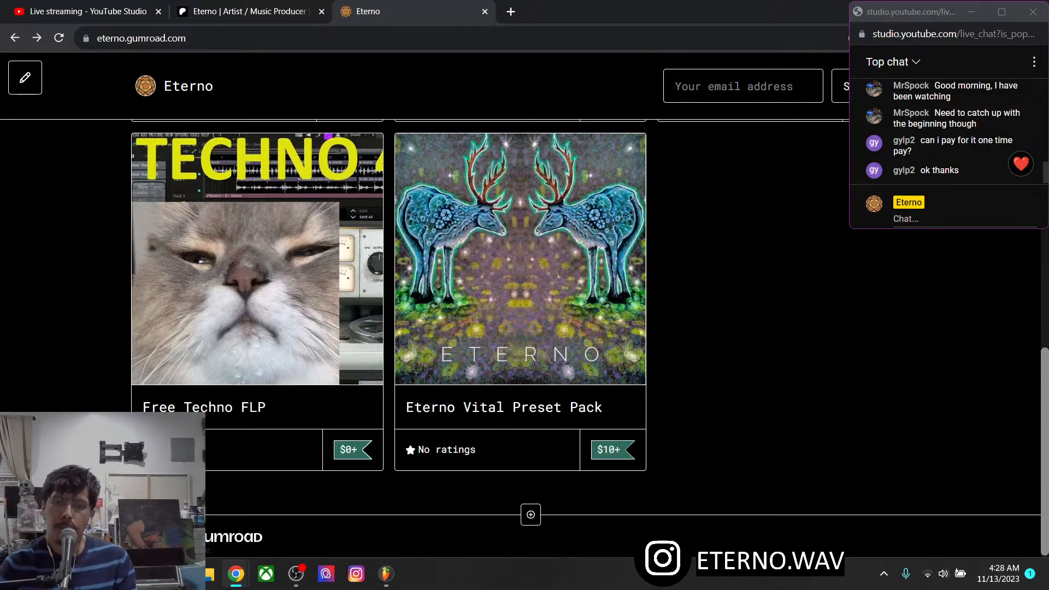
scroll(388, 295, "up", 1)
scroll(387, 295, "up", 2)
scroll(388, 295, "up", 5)
scroll(388, 295, "down", 5)
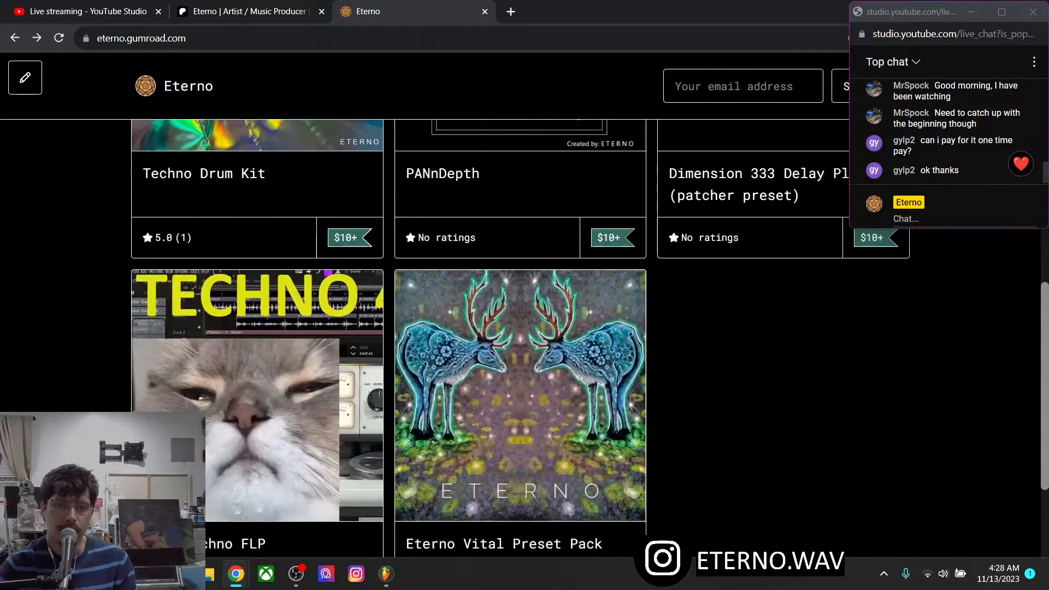
scroll(388, 295, "down", 3)
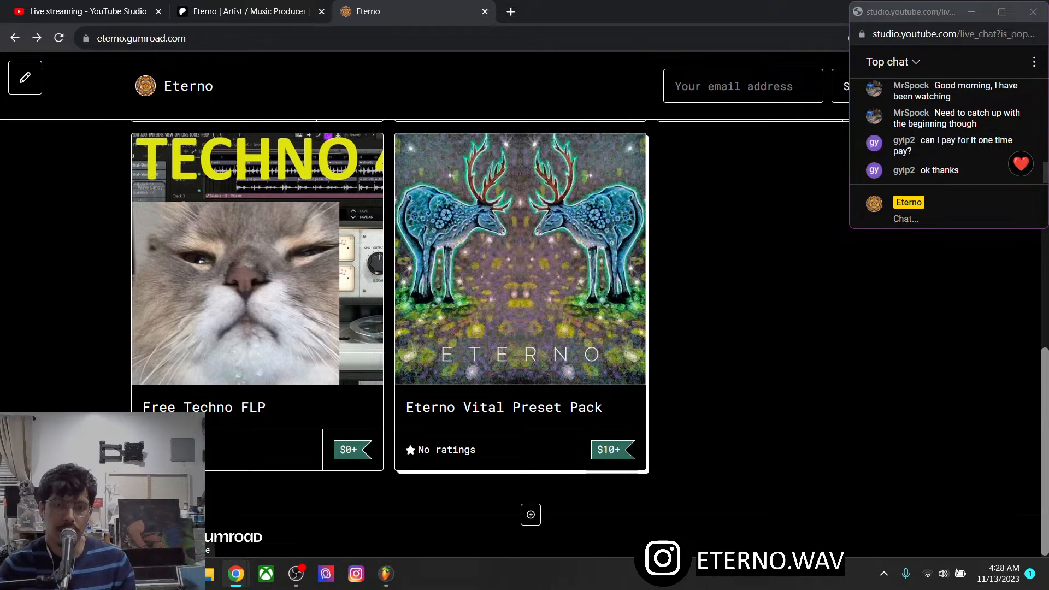
Close the Gumroad tab and minimize the Chrome and OBS windows to return to FL Studio
left_click(484, 11)
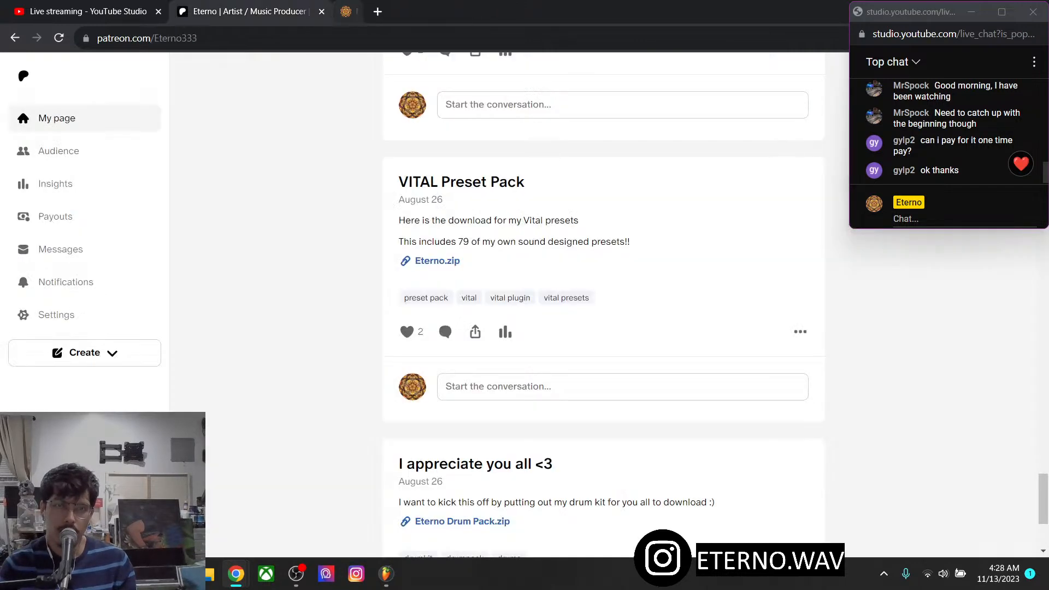
left_click_drag(505, 12, 477, 94)
left_click(746, 87)
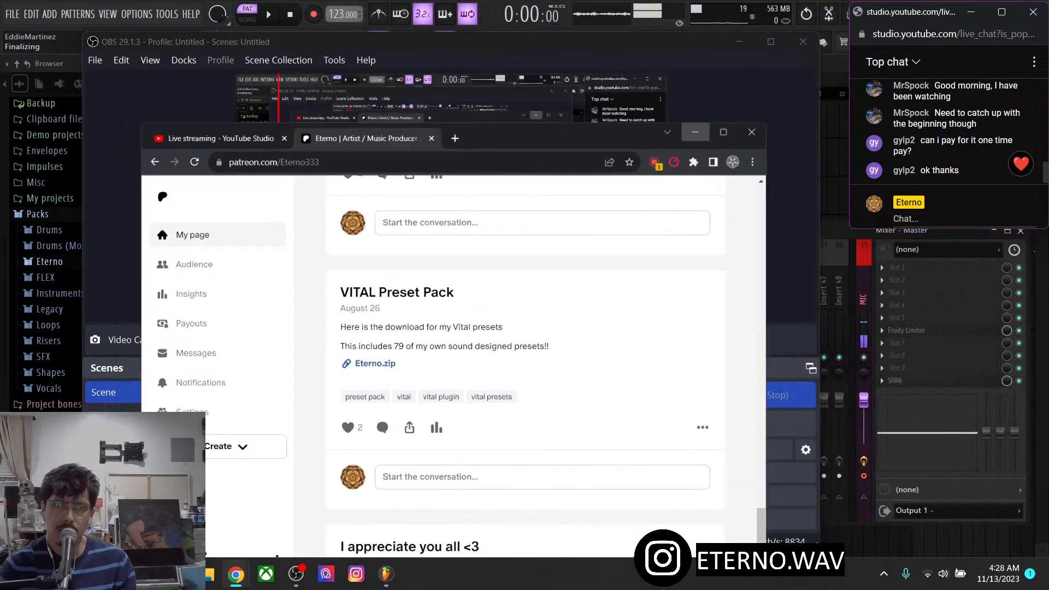
left_click(738, 42)
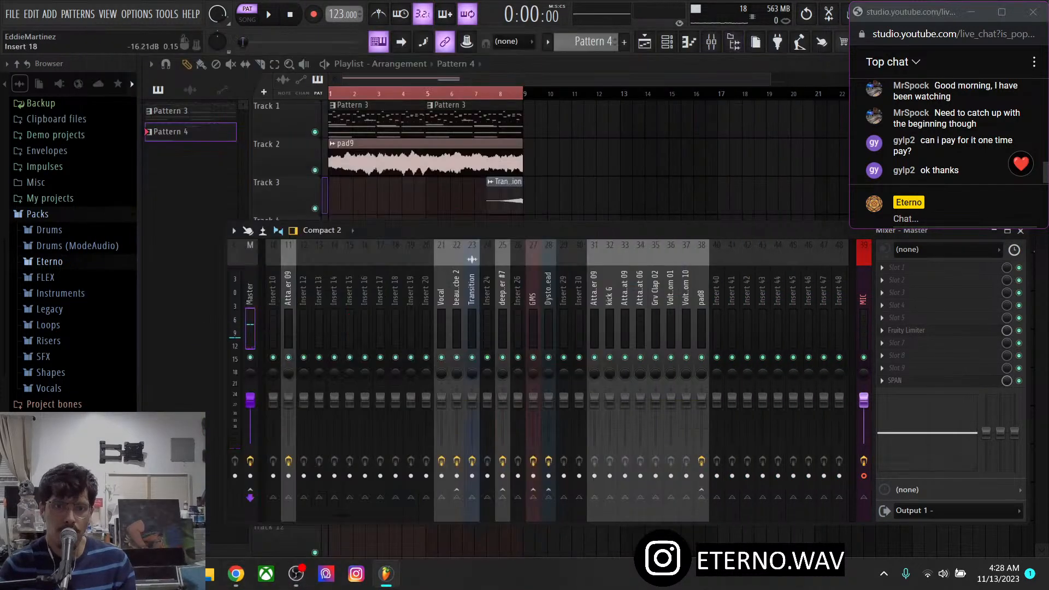
Insert a Vital synth channel at the bass A position in the channel rack
left_click(666, 42)
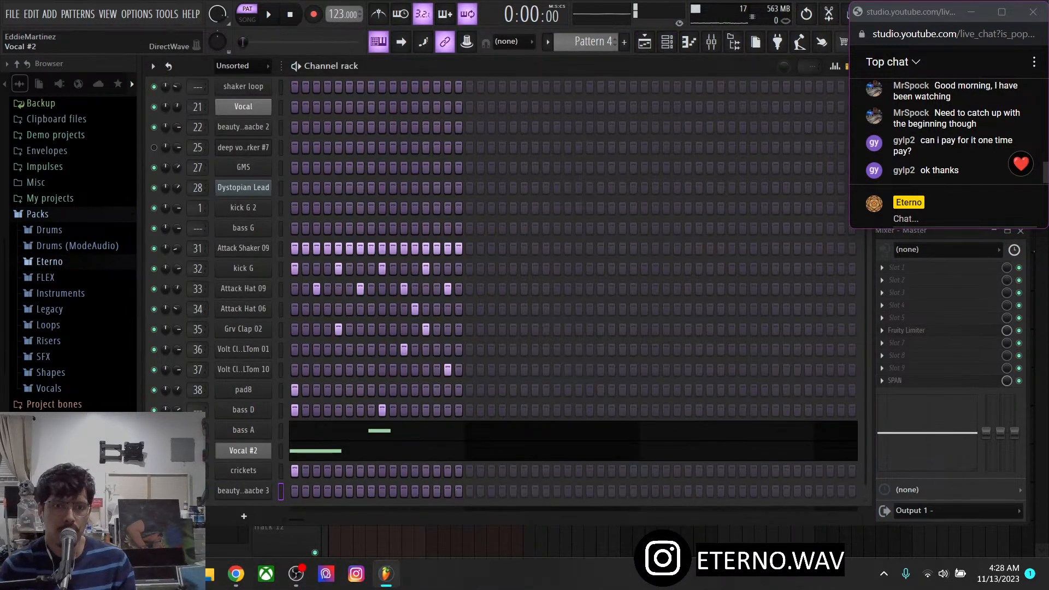
right_click(267, 430)
mouse_move(295, 476)
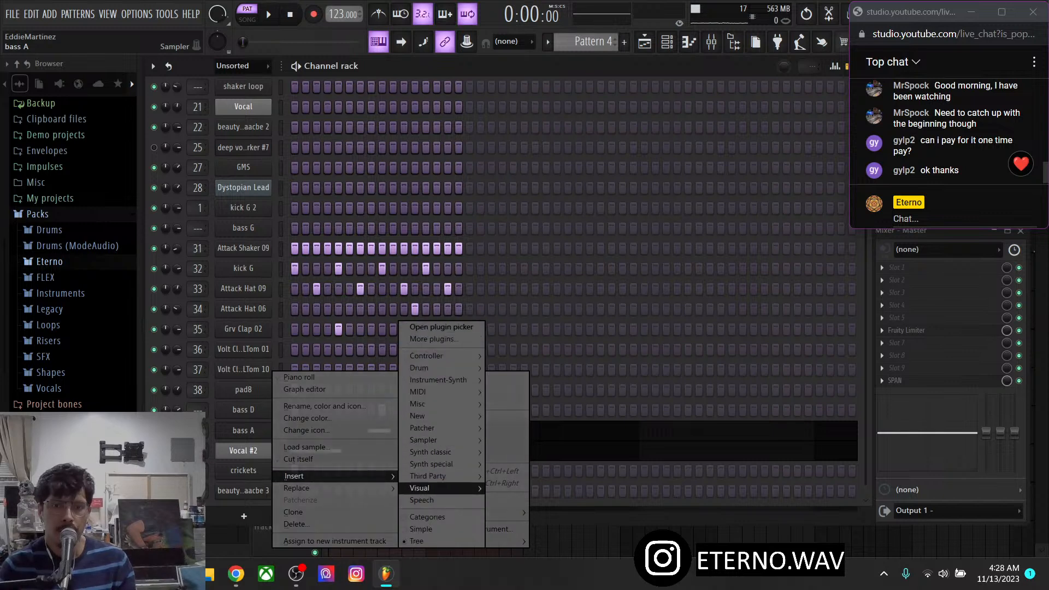
mouse_move(429, 476)
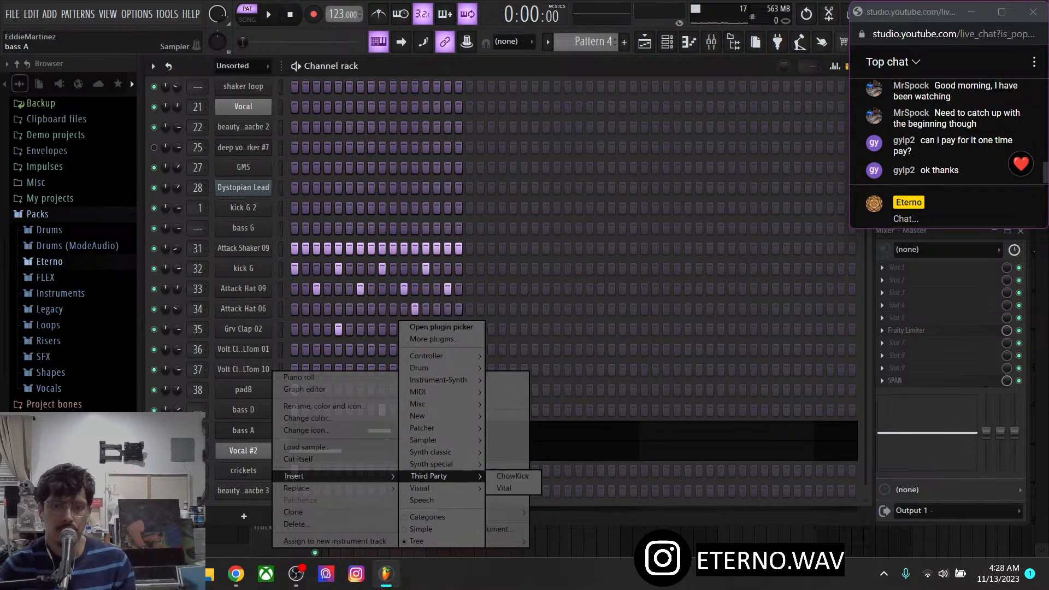
left_click(504, 487)
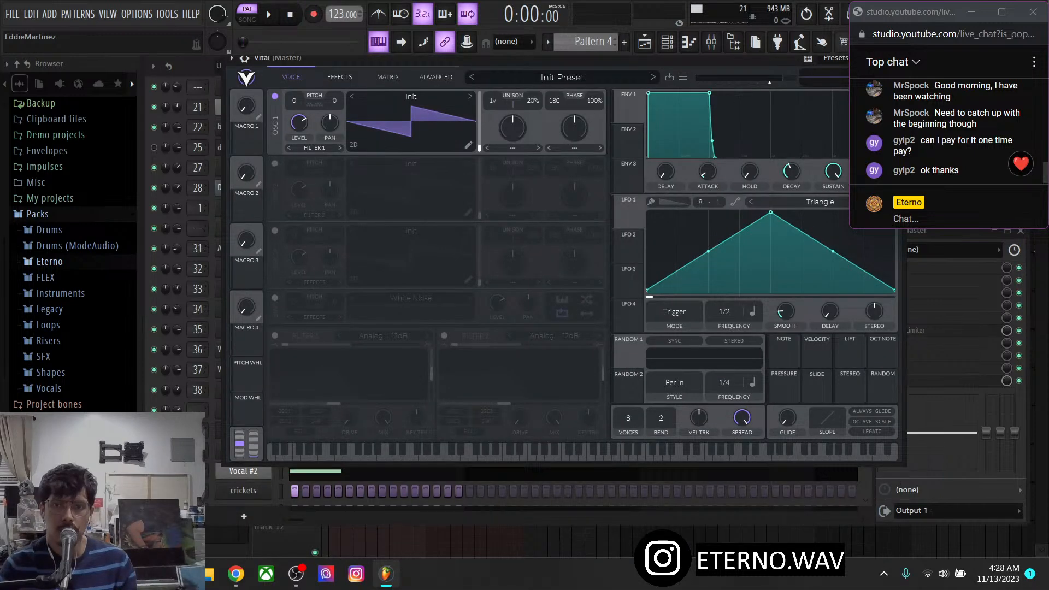
Show the User presets in Vital's preset browser, move the plugin clear of the chat, and audition Fat booty and THICC DADDY
left_click(562, 77)
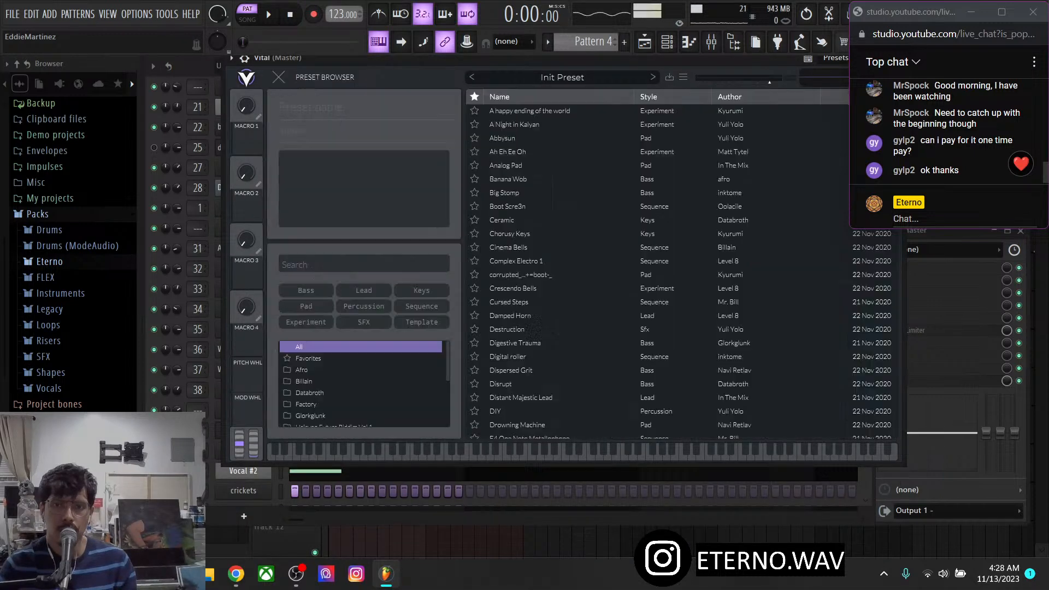
scroll(360, 389, "down", 2)
scroll(360, 398, "down", 2)
scroll(361, 395, "up", 5)
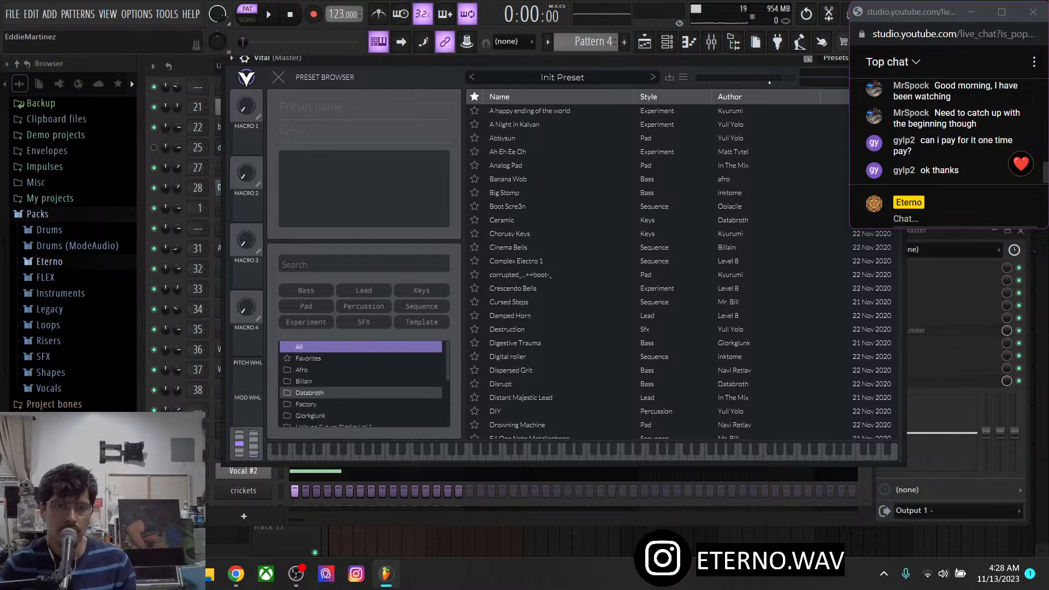
scroll(360, 392, "down", 5)
left_click(360, 409)
left_click_drag(437, 58, 358, 88)
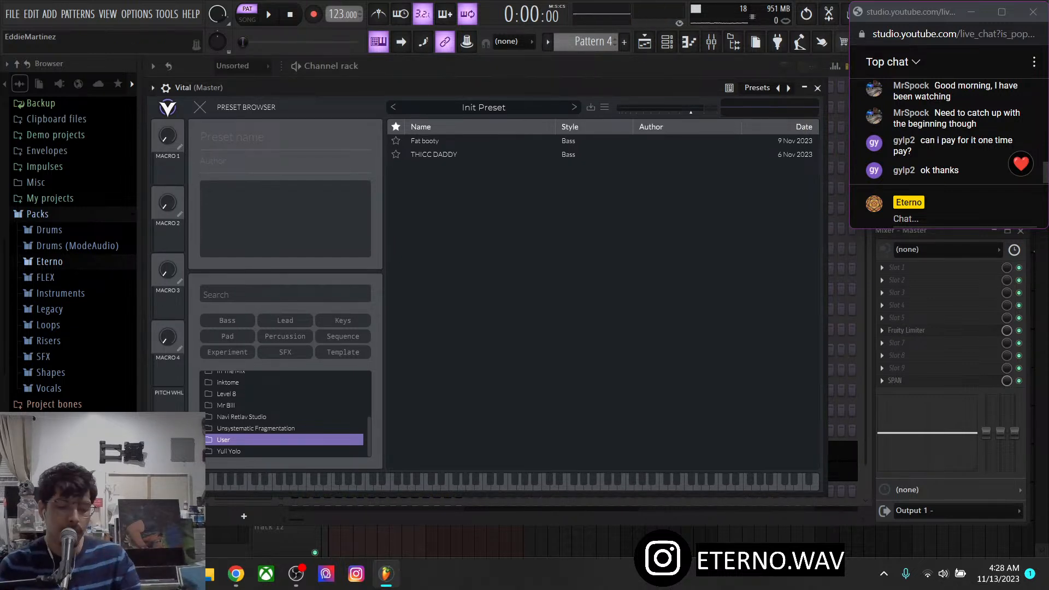
left_click(469, 141)
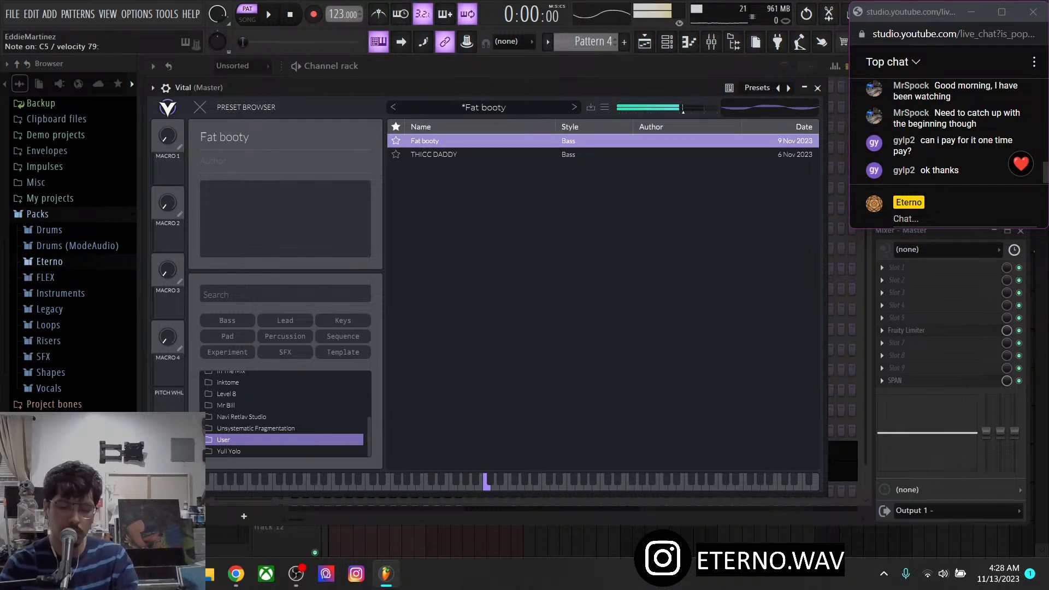
left_click(470, 155)
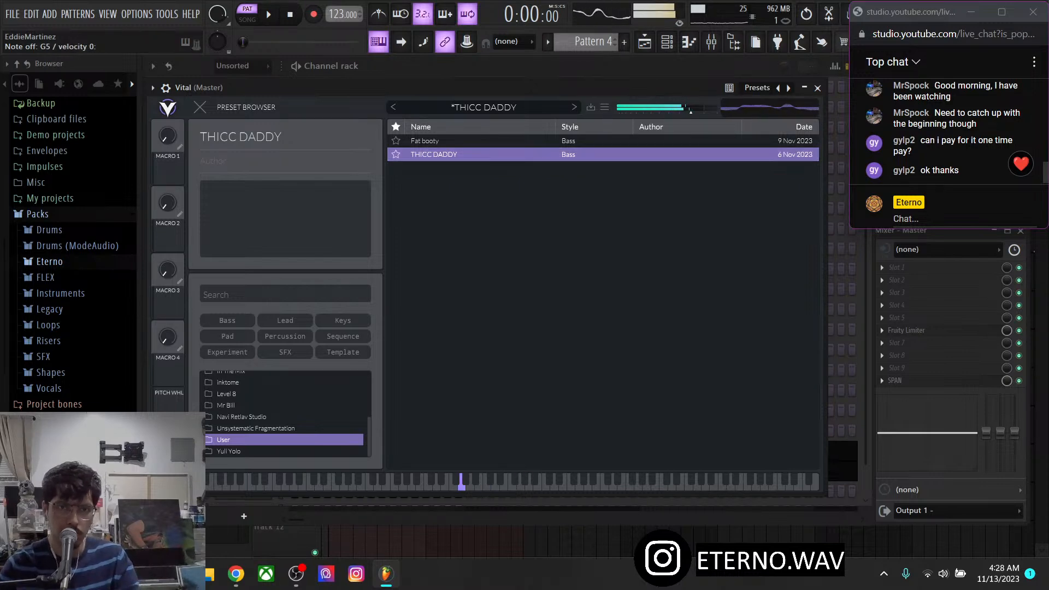
Return to Vital's voice page, adjust Env 2's modulation amount on Filter 1 to about 65.25, and close the plugin
left_click(200, 107)
left_click_drag(270, 421, 270, 403)
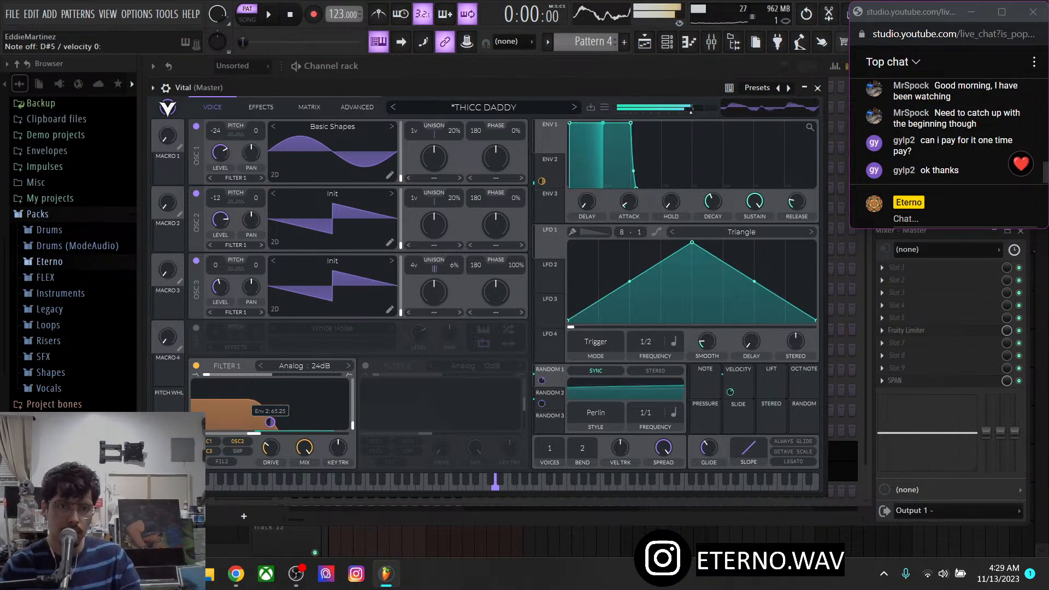
key("space")
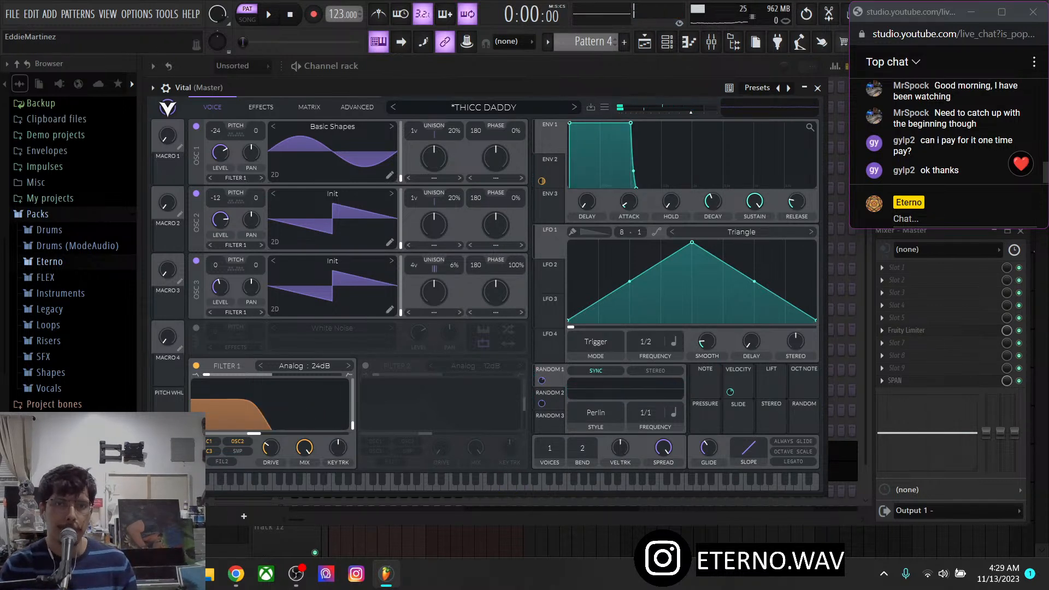
left_click(817, 88)
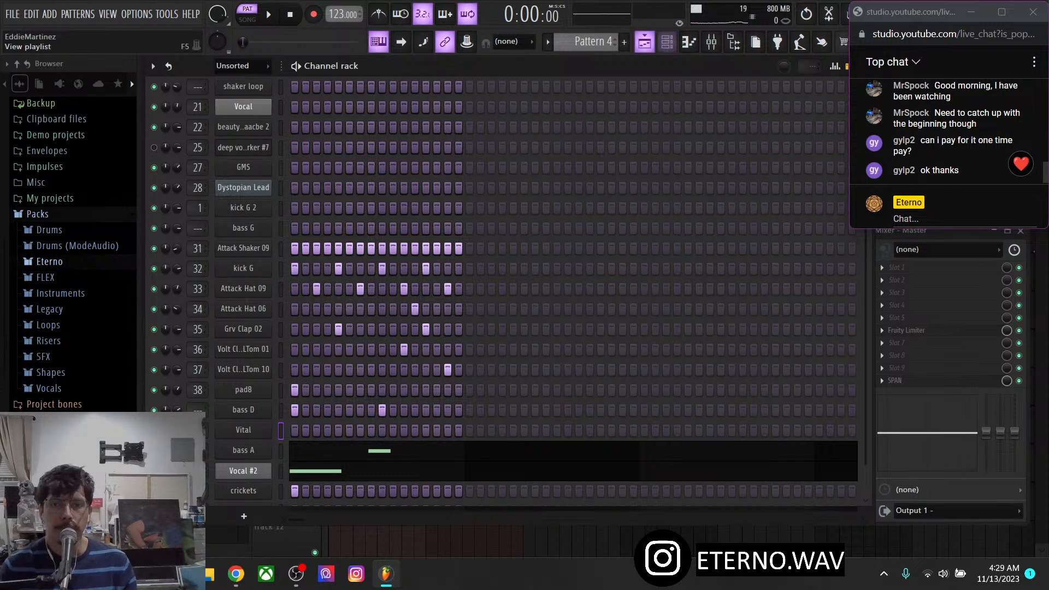
Show the playlist and audition organic drum loop, Drumm loop, Drum loop dark and Crazy low drum loop from the Eterno pack's Loops folder
left_click(645, 41)
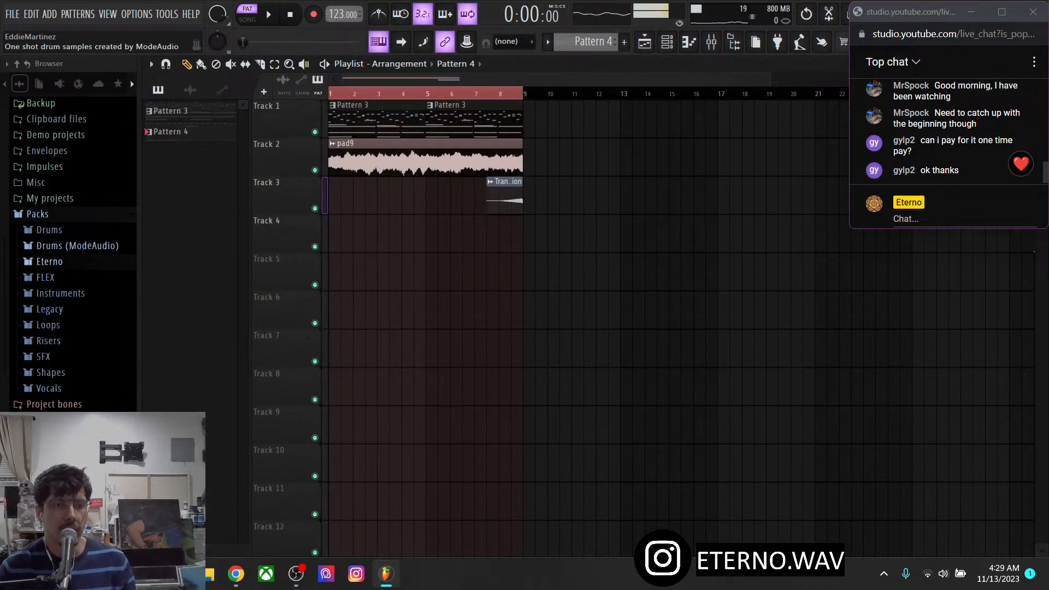
left_click(49, 261)
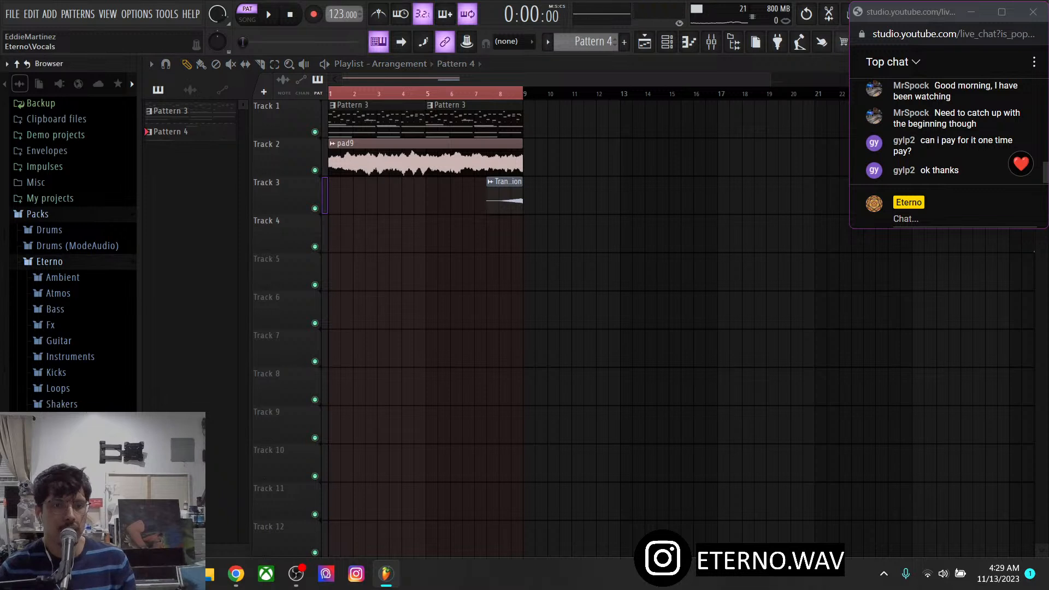
scroll(71, 251, "down", 4)
left_click(57, 320)
scroll(77, 273, "down", 1)
left_click(81, 302)
key("Down")
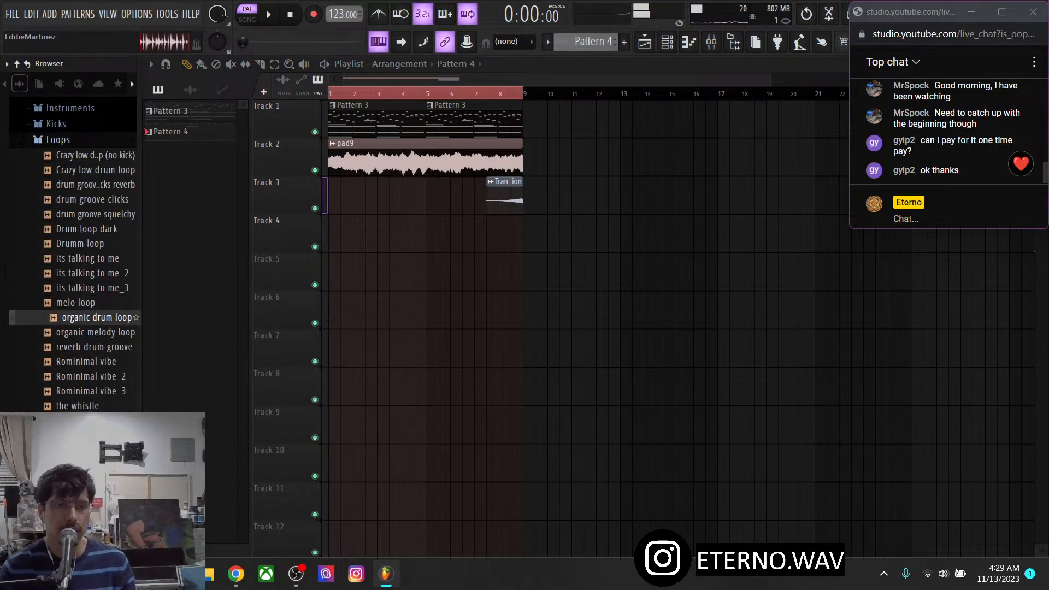
left_click(81, 243)
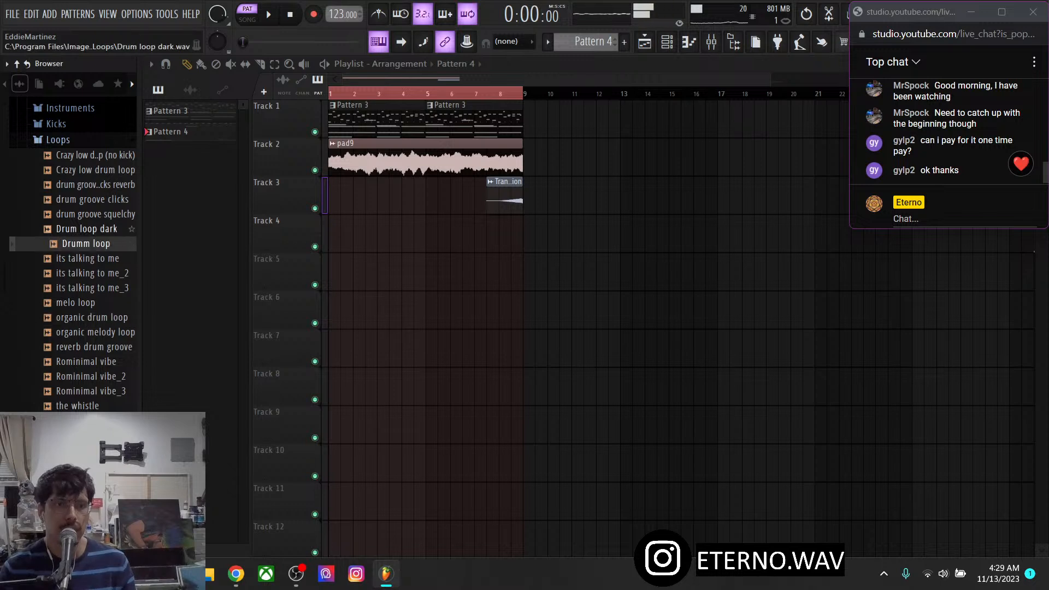
left_click(86, 229)
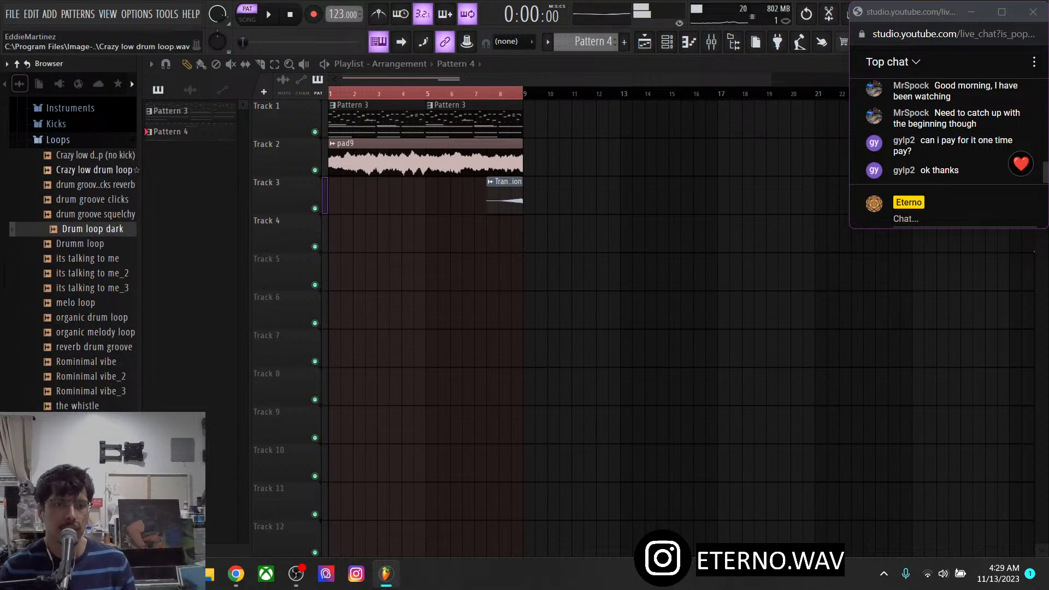
left_click(94, 169)
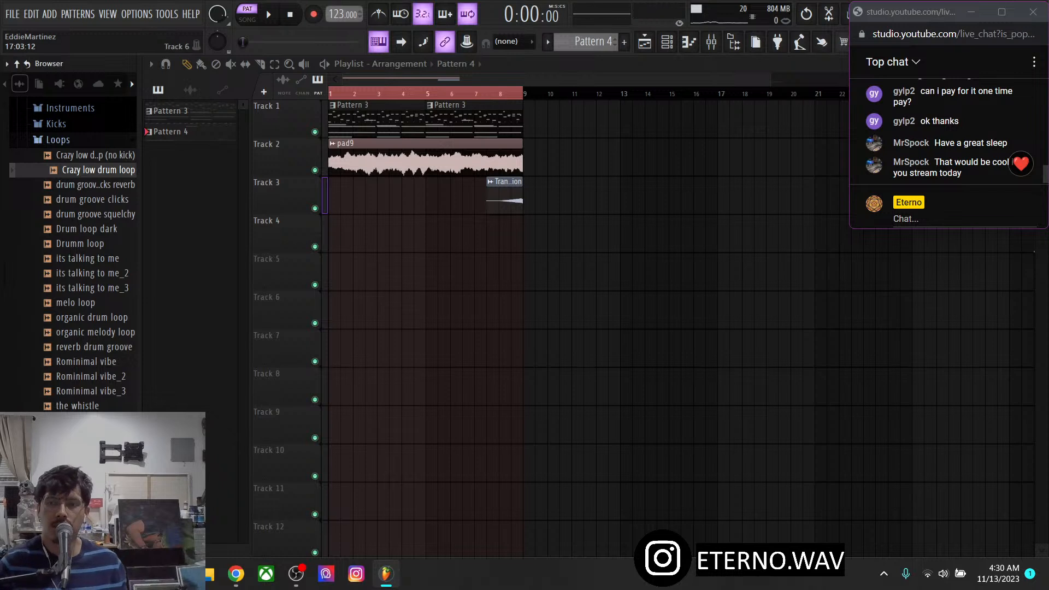
Enlarge the live chat window, then show the channel rack and briefly play Pattern 4
left_click_drag(850, 229, 807, 259)
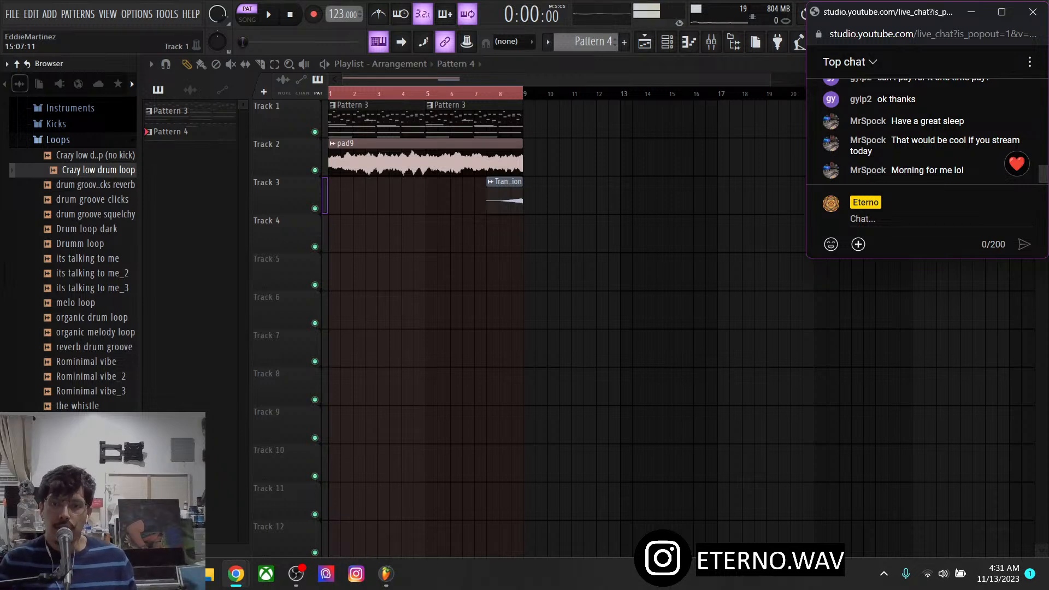
left_click(666, 42)
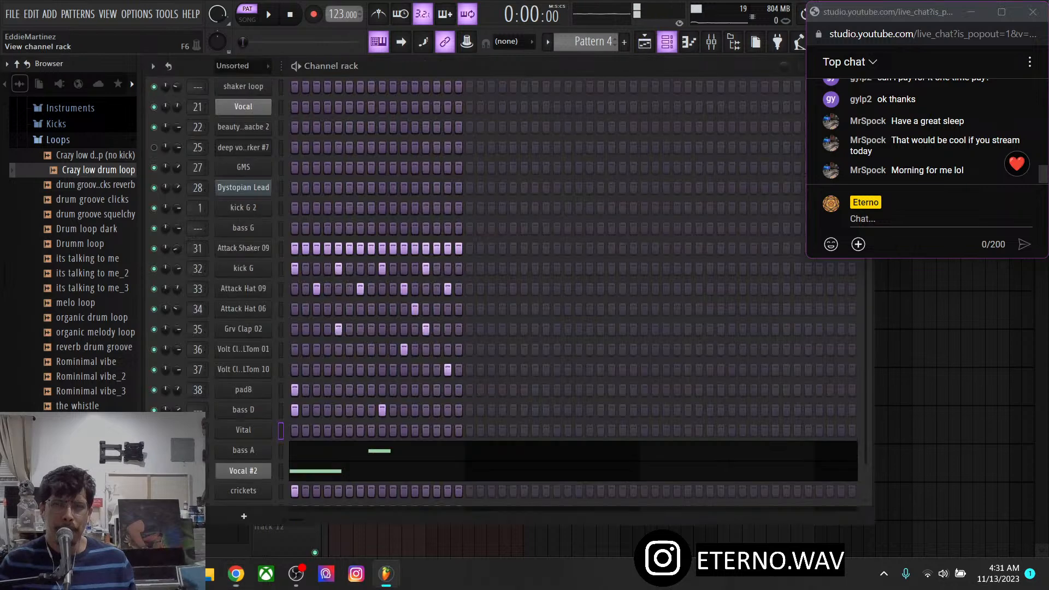
key("space")
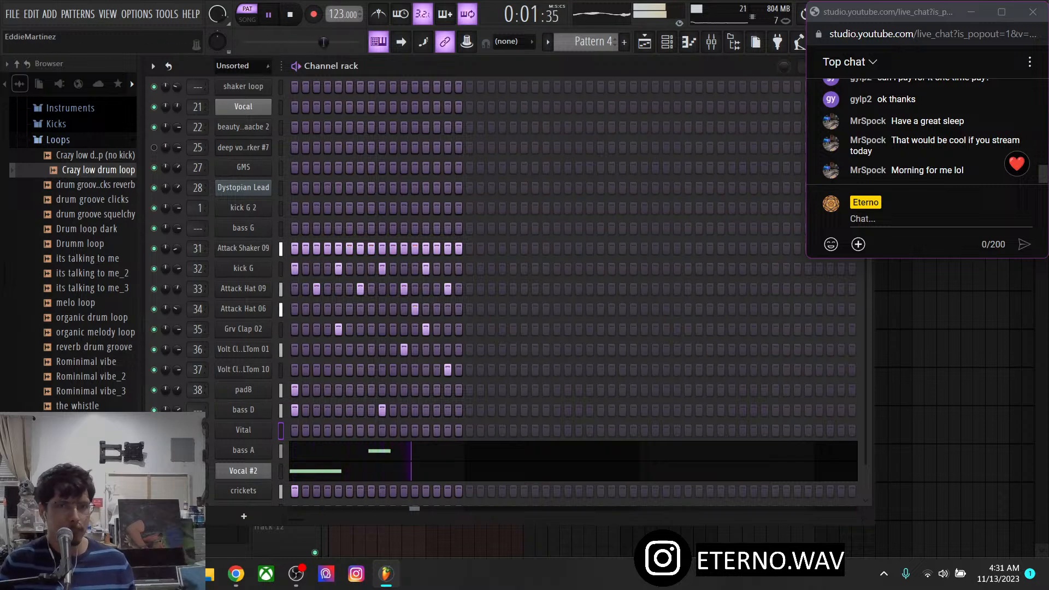
key("space")
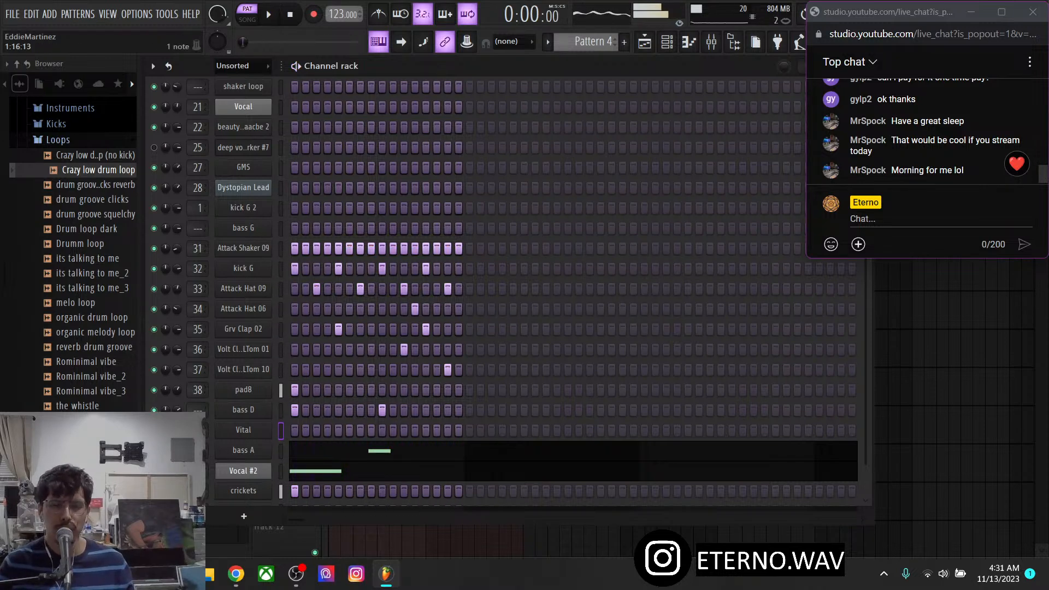